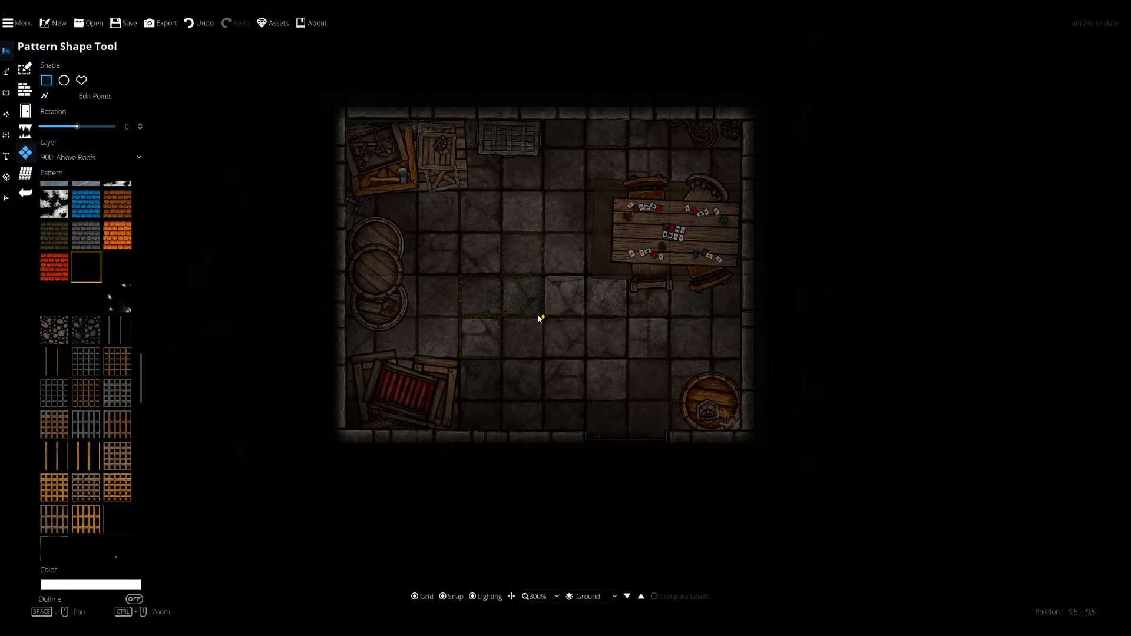
# Examine the available light styles in the Light Tool, trying a small glow and a cloudy texture.
pyautogui.click(6, 115)
pyautogui.click(24, 90)
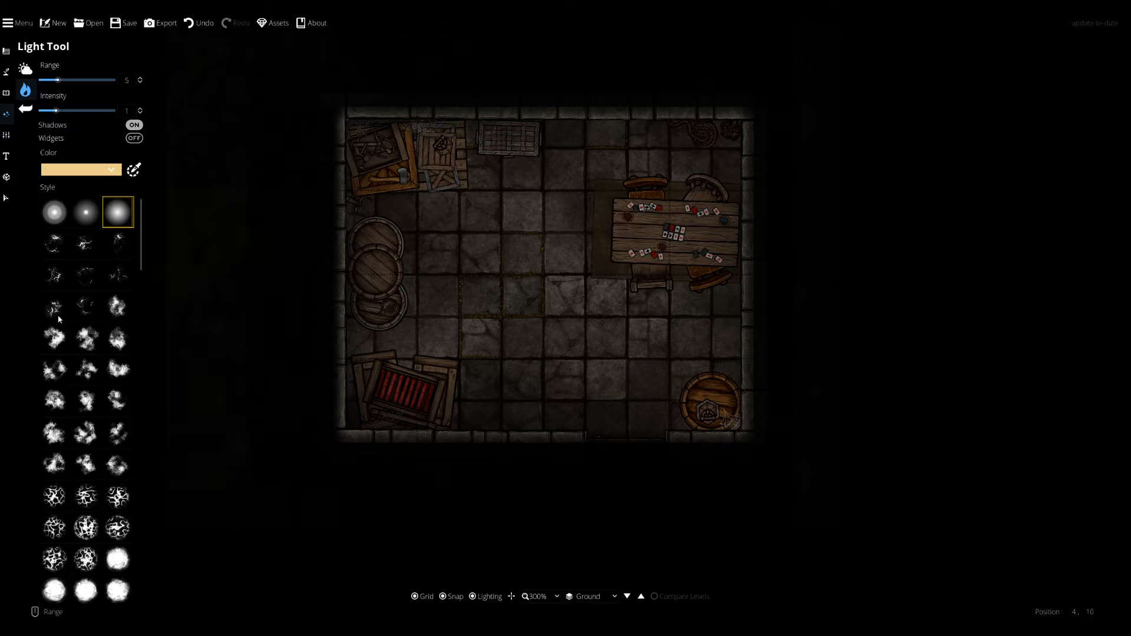
pyautogui.scroll(-15, 67, 447)
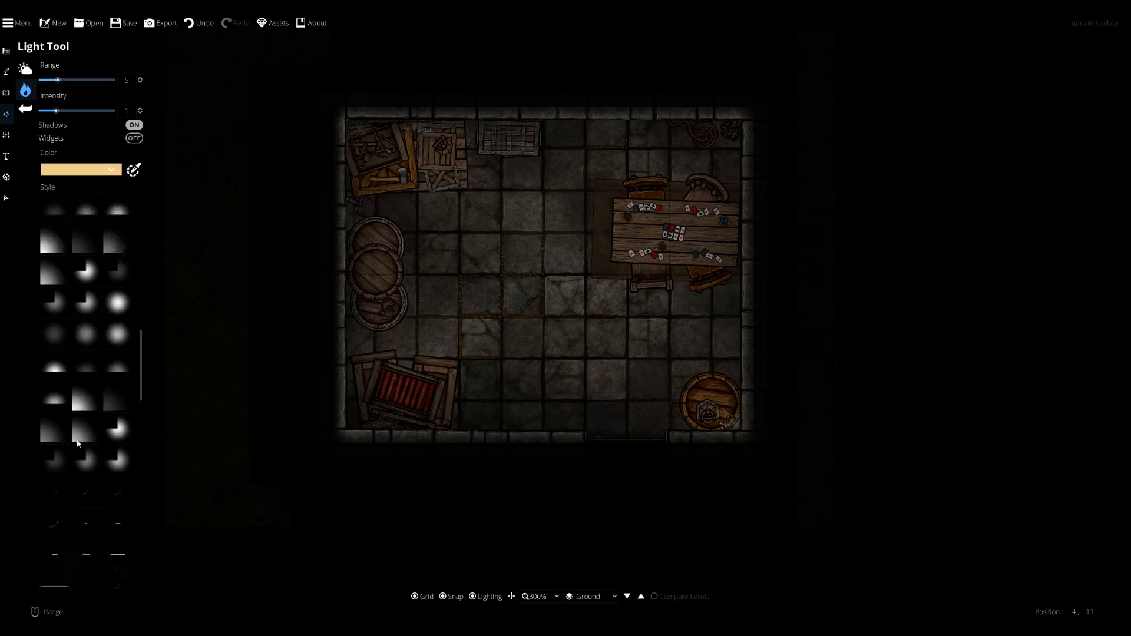
pyautogui.scroll(-5, 94, 417)
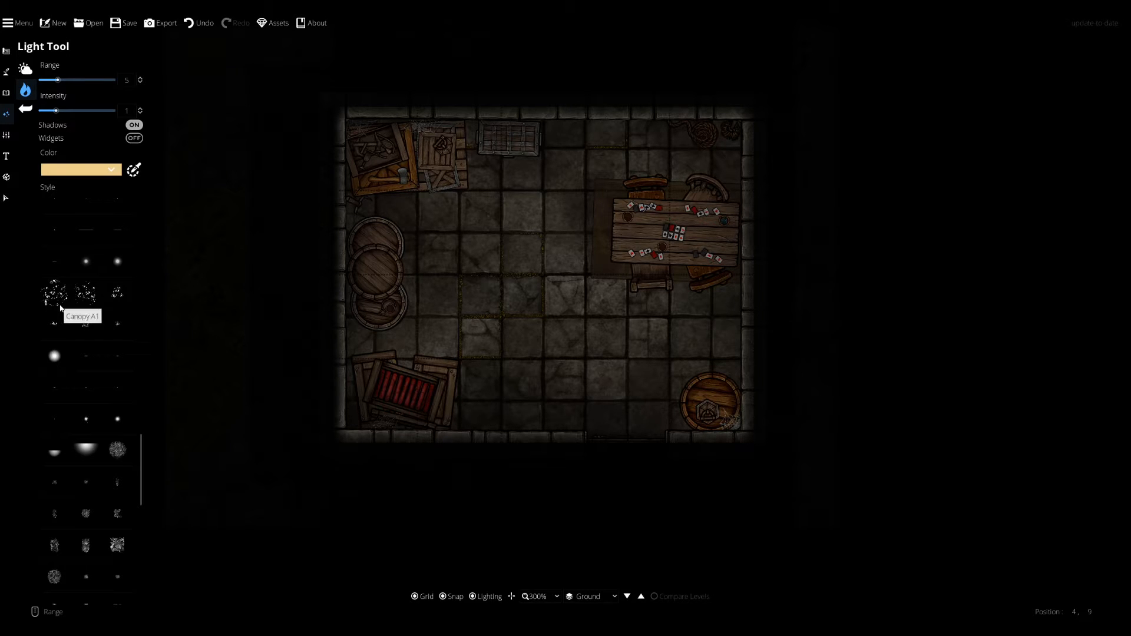
pyautogui.scroll(10, 89, 365)
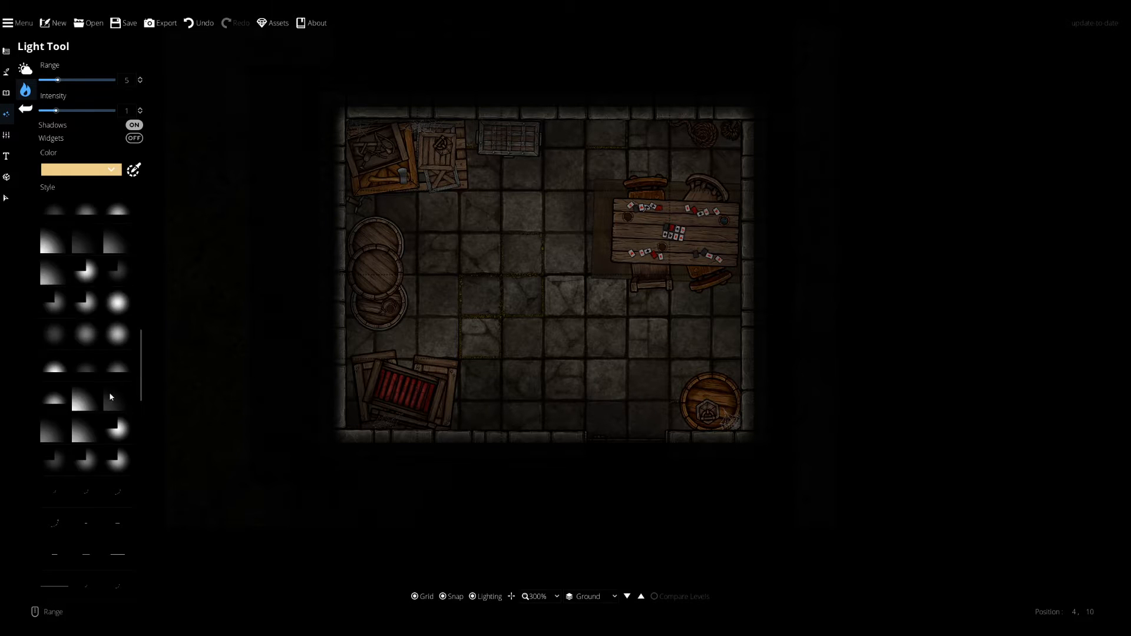
pyautogui.scroll(5, 110, 396)
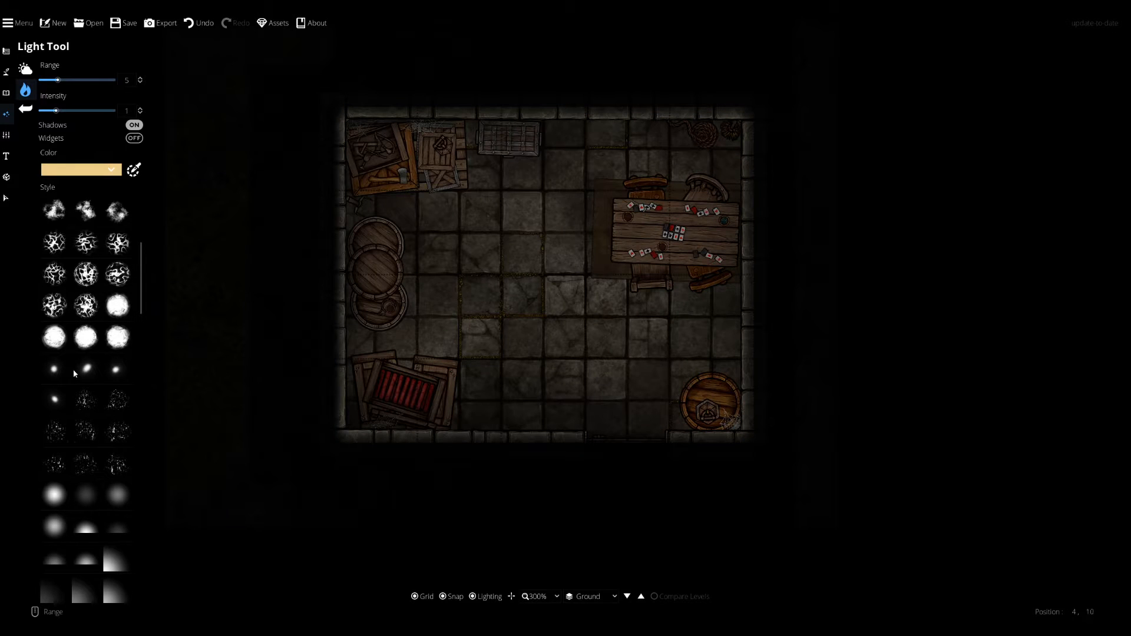
pyautogui.click(55, 369)
pyautogui.scroll(3, 111, 311)
pyautogui.click(89, 218)
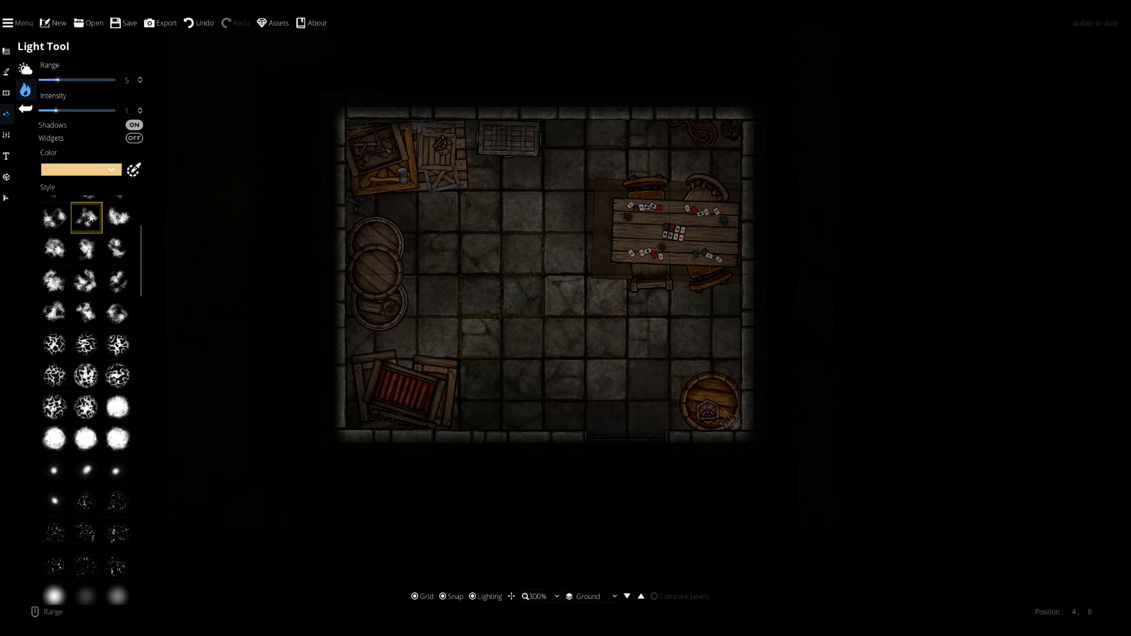
# Look through the object tags of the Custom Set in the Object Tool.
pyautogui.click(6, 94)
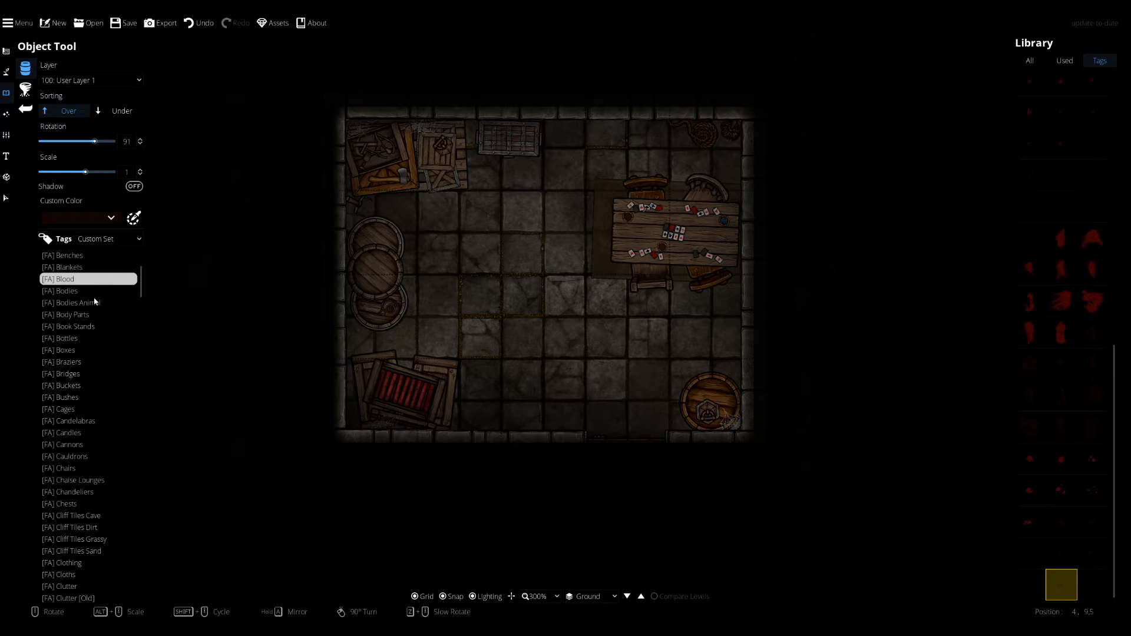
pyautogui.scroll(3, 85, 307)
pyautogui.scroll(3, 88, 304)
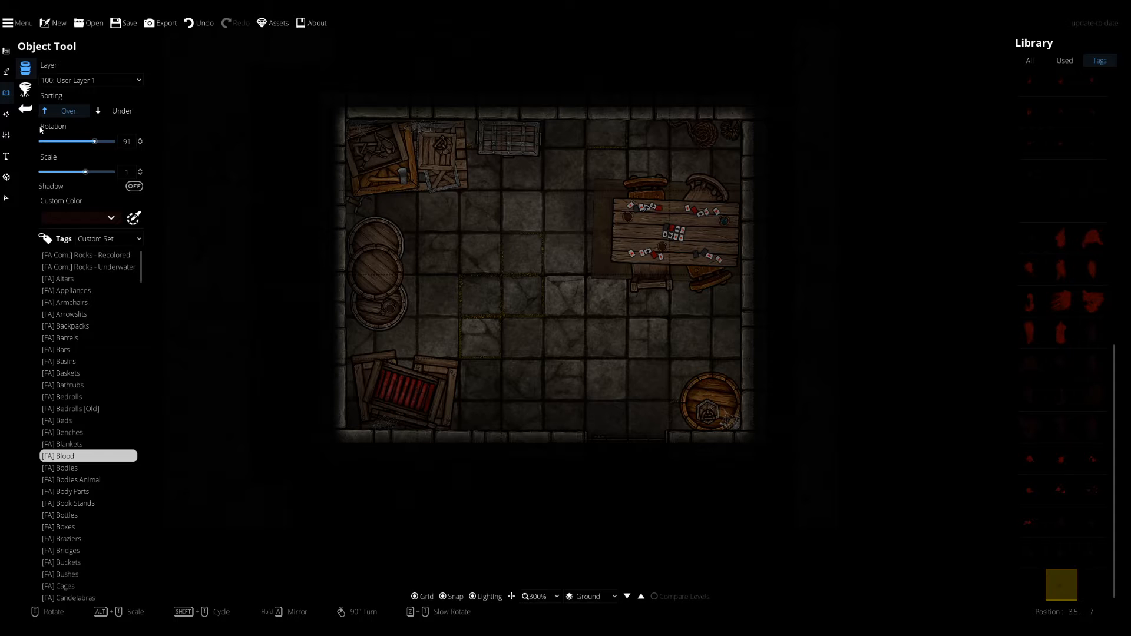
# Choose another cloudy light style in the Light Tool and reduce the light range to 3.5.
pyautogui.click(7, 114)
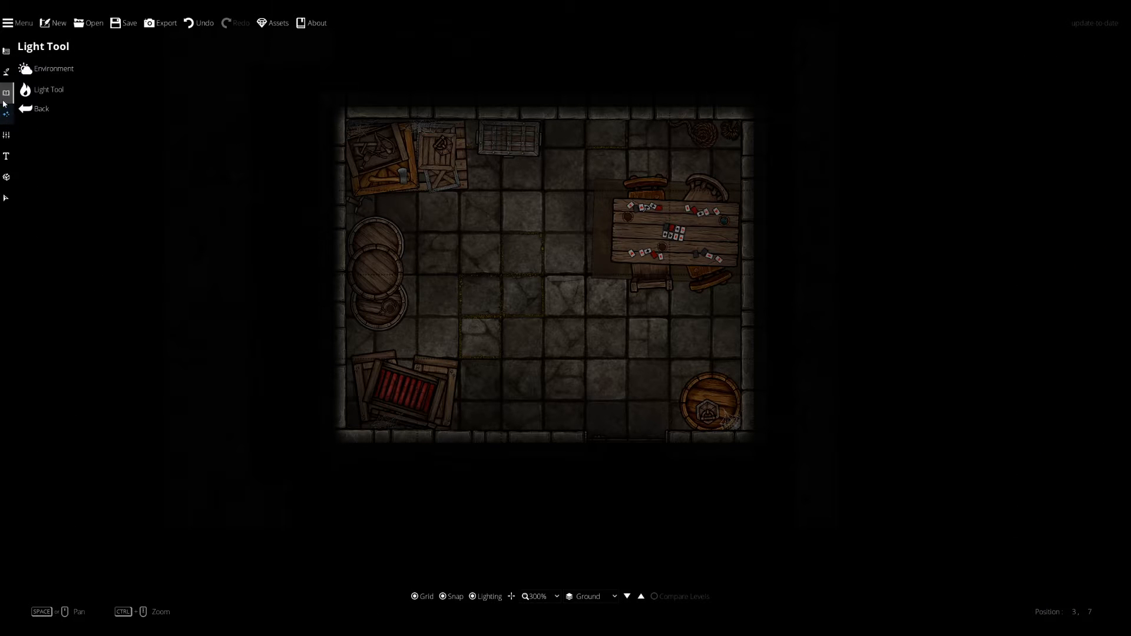
pyautogui.click(37, 89)
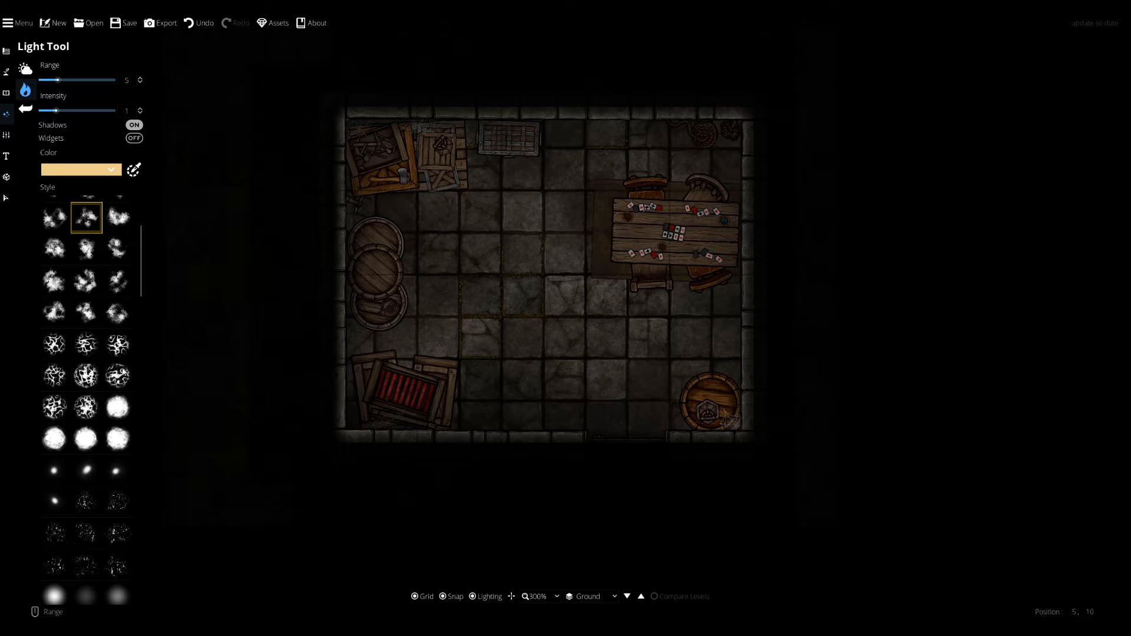
pyautogui.click(118, 282)
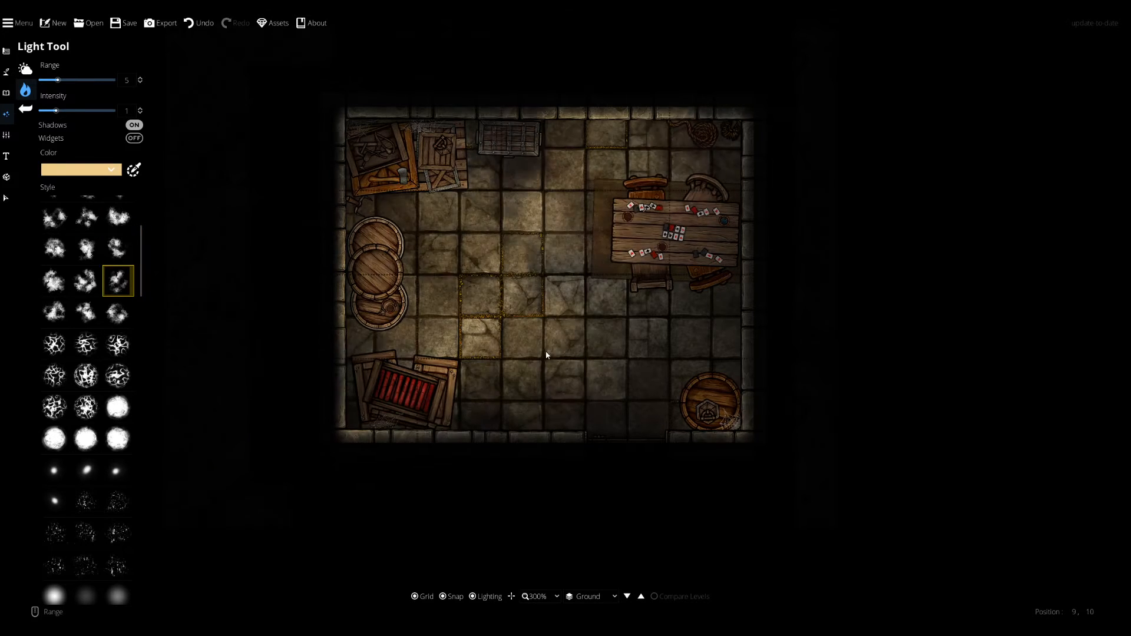
pyautogui.scroll(-3, 510, 370)
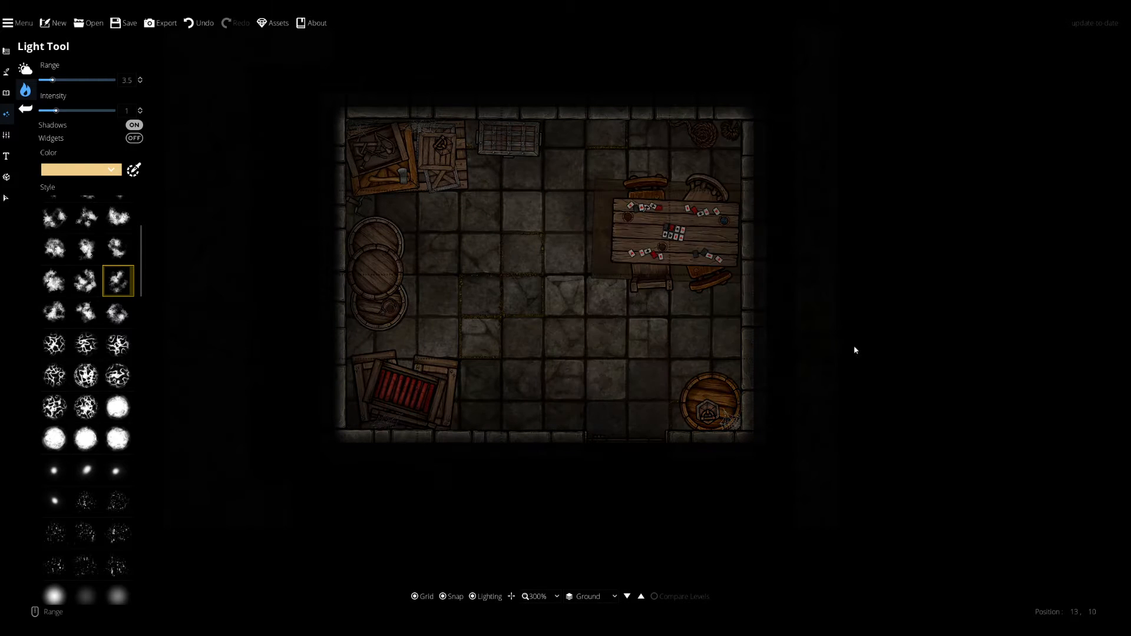
pyautogui.click(6, 72)
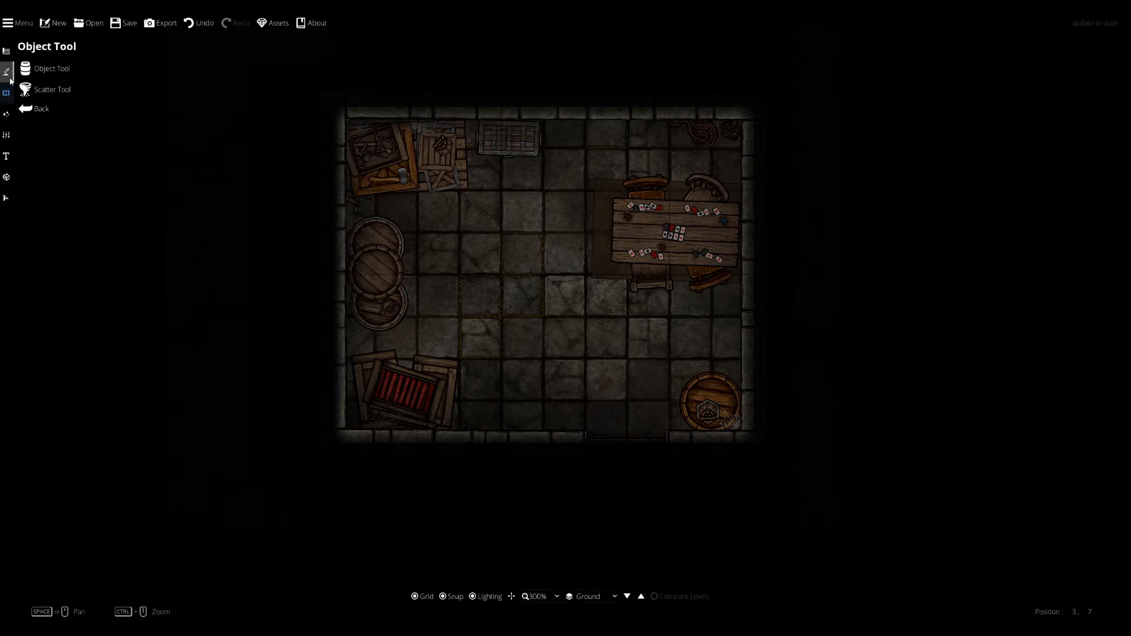
pyautogui.click(6, 93)
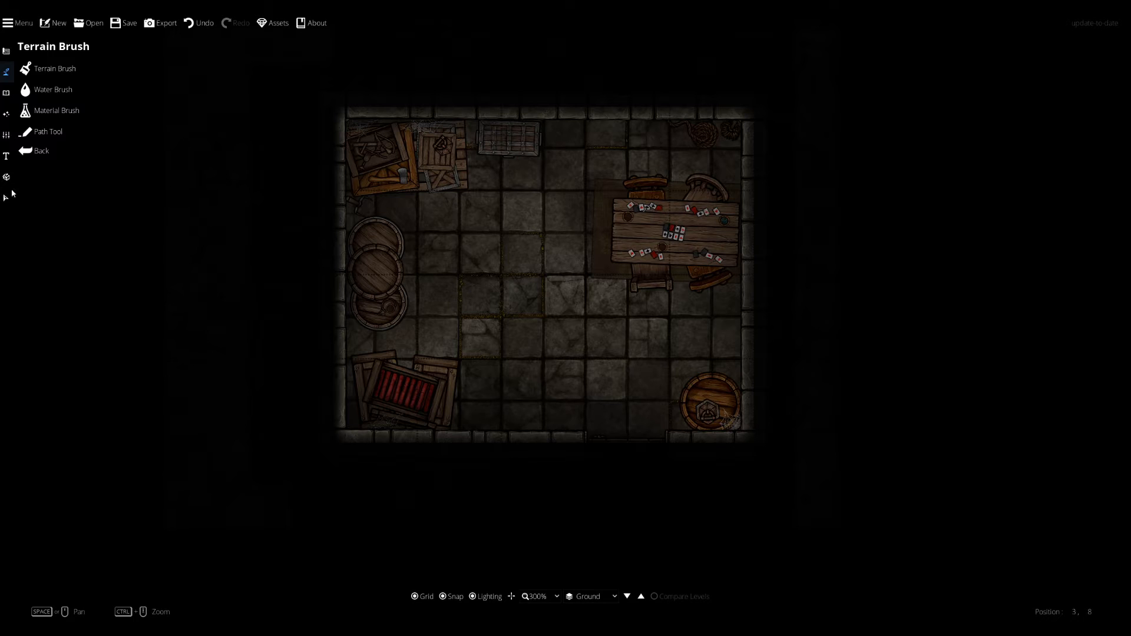
pyautogui.click(6, 198)
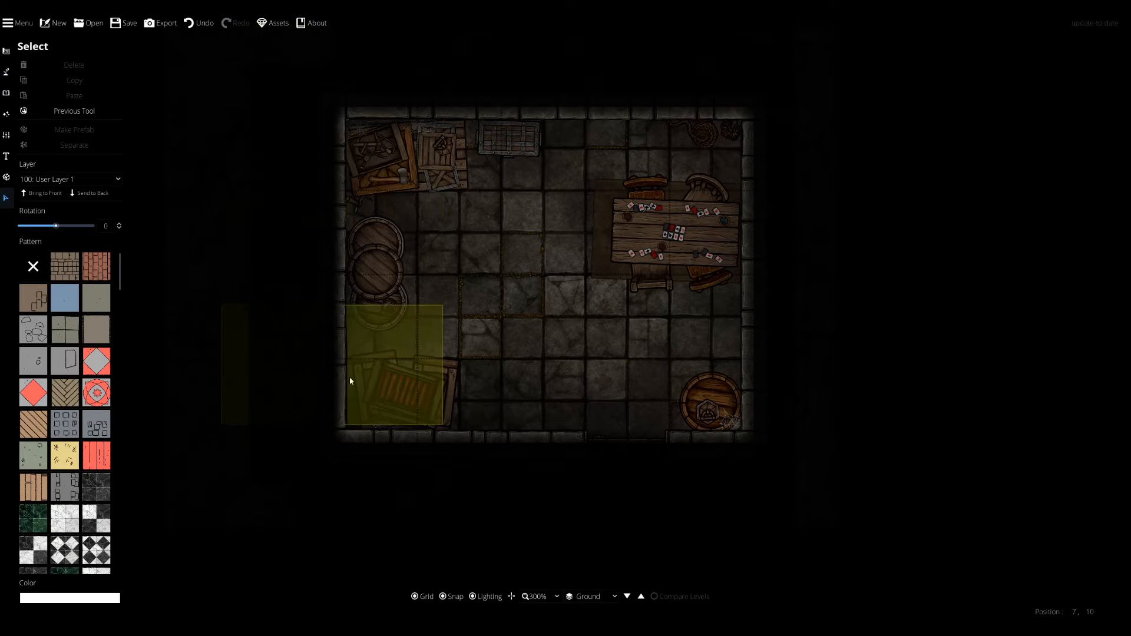
# Inspect the ambient light colour and its hex code in the Environment settings, then accept it.
pyautogui.click(6, 114)
pyautogui.click(45, 70)
pyautogui.click(74, 81)
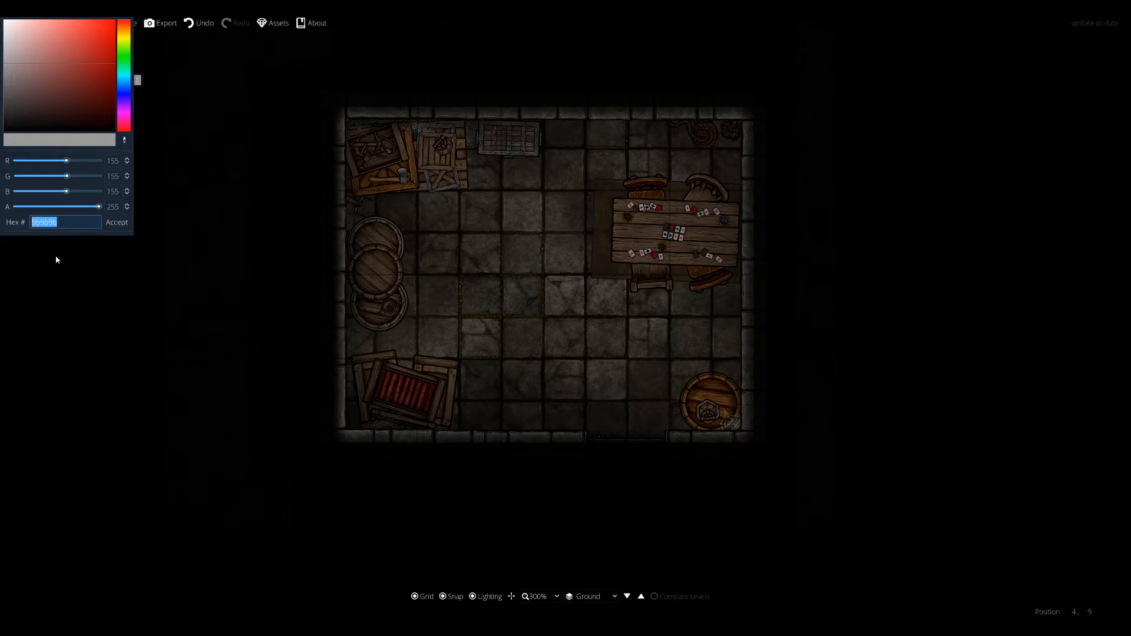
pyautogui.click(72, 223)
pyautogui.doubleClick(67, 224)
pyautogui.click(87, 225)
pyautogui.click(121, 227)
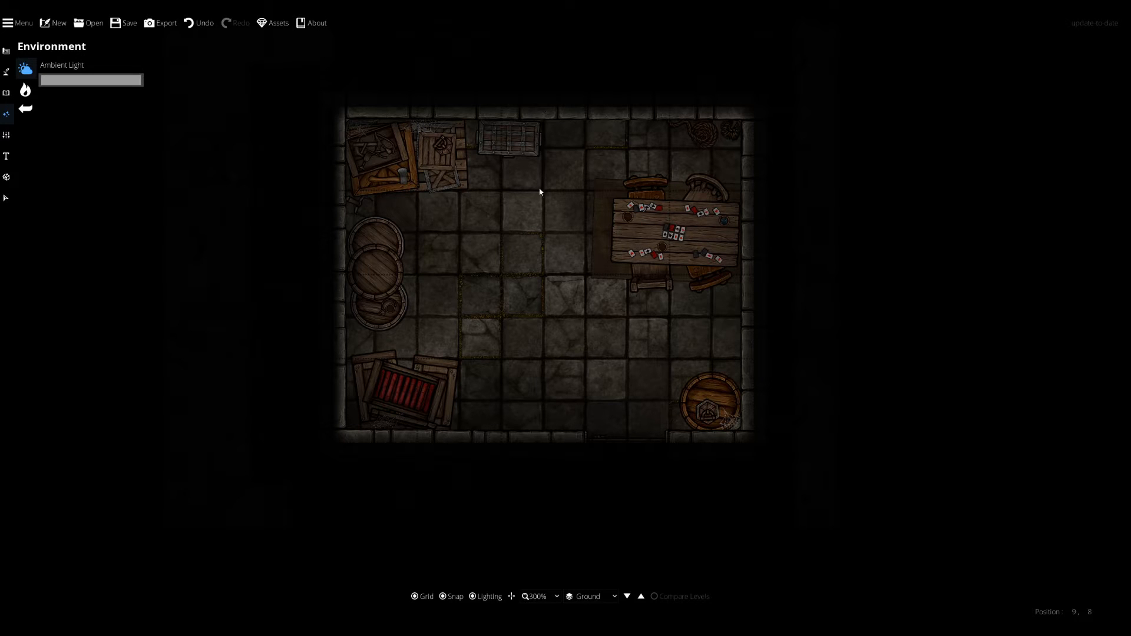
# Choose a dark shadow texture for the Path Tool.
pyautogui.click(6, 93)
pyautogui.click(8, 77)
pyautogui.click(47, 131)
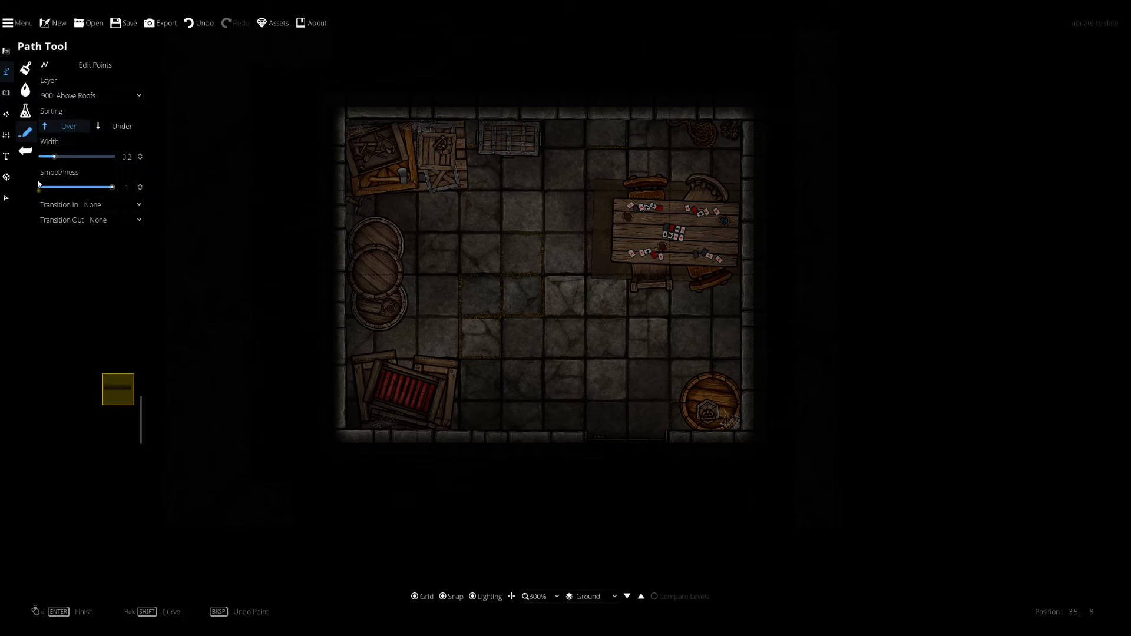
pyautogui.click(97, 391)
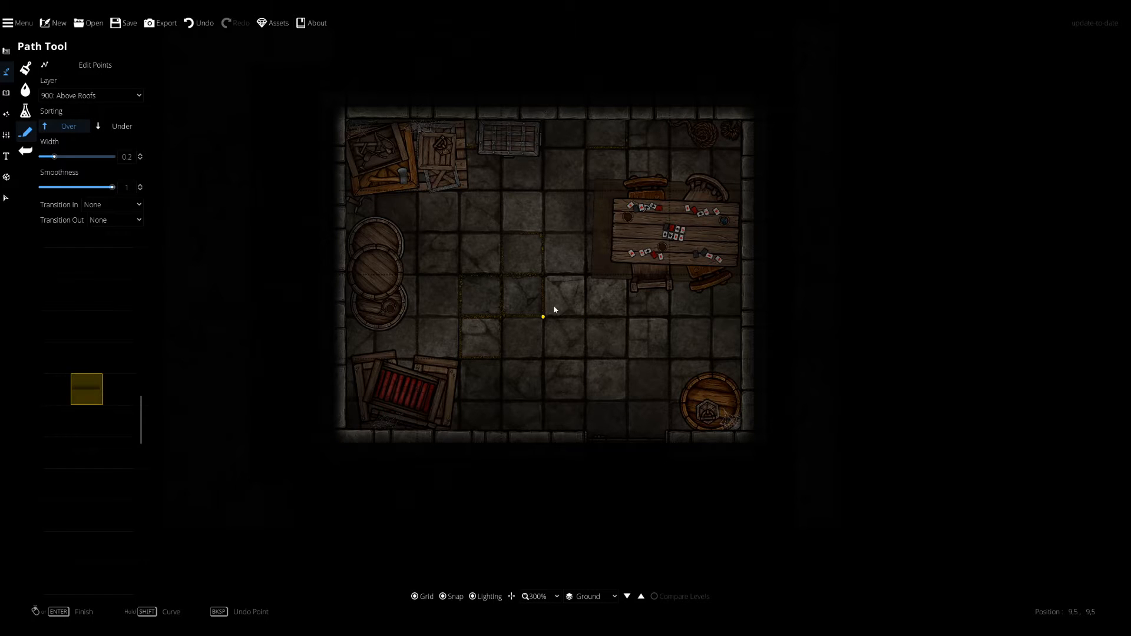
pyautogui.scroll(3, 554, 307)
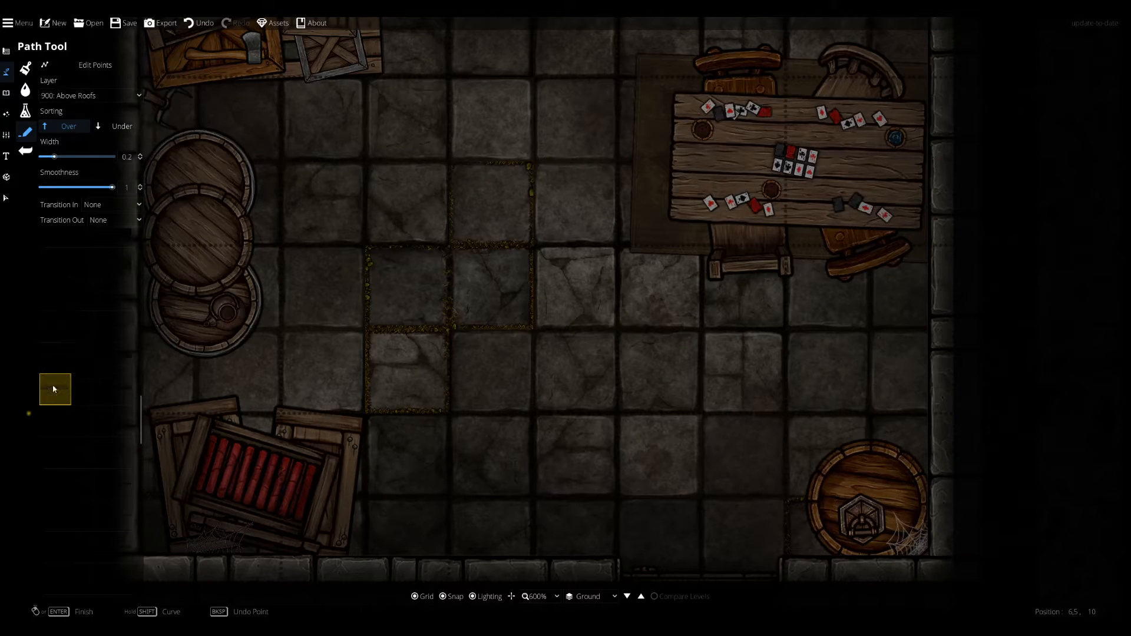
pyautogui.click(87, 388)
# Change the path layer and set both Transition In and Transition Out to Fade.
pyautogui.click(91, 96)
pyautogui.click(68, 142)
pyautogui.click(90, 96)
pyautogui.click(91, 209)
pyautogui.click(112, 204)
pyautogui.click(101, 235)
pyautogui.click(114, 220)
pyautogui.click(103, 251)
# Draw short shadow paths along the edges of the two chairs on the south side of the card table.
pyautogui.click(782, 232)
pyautogui.click(714, 233)
pyautogui.hotkey('ctrl', 'z')
pyautogui.click(714, 277)
pyautogui.click(781, 278)
pyautogui.rightClick(781, 278)
pyautogui.click(906, 248)
pyautogui.click(840, 279)
pyautogui.rightClick(839, 278)
# Set the path layer to 200: User Layer 2 for the shadows at the room's north wall.
pyautogui.click(94, 64)
pyautogui.click(95, 65)
pyautogui.click(91, 96)
pyautogui.click(91, 175)
pyautogui.moveTo(752, 61); pyautogui.dragTo(692, 184)
pyautogui.click(648, 174)
pyautogui.click(720, 182)
pyautogui.moveTo(623, 139); pyautogui.dragTo(841, 252)
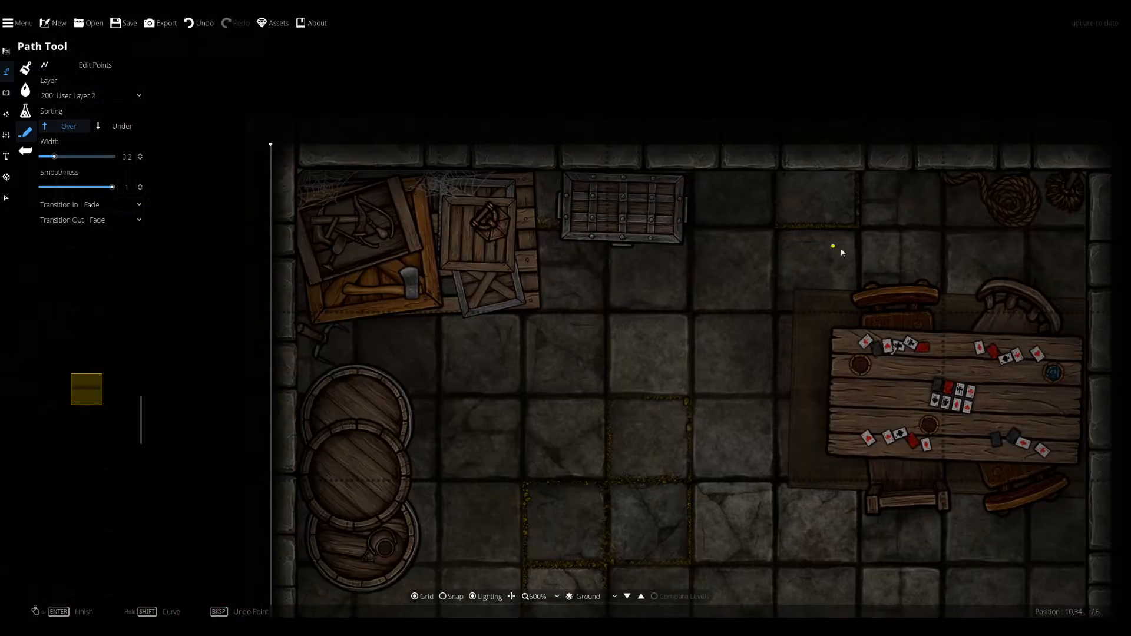
# Try to outline the iron-banded chest at the north wall with a shadow path.
pyautogui.scroll(-1, 842, 252)
pyautogui.scroll(2, 498, 233)
pyautogui.click(584, 242)
pyautogui.click(585, 147)
pyautogui.click(744, 160)
pyautogui.click(744, 246)
pyautogui.click(576, 247)
pyautogui.hotkey('ctrl', 'z')
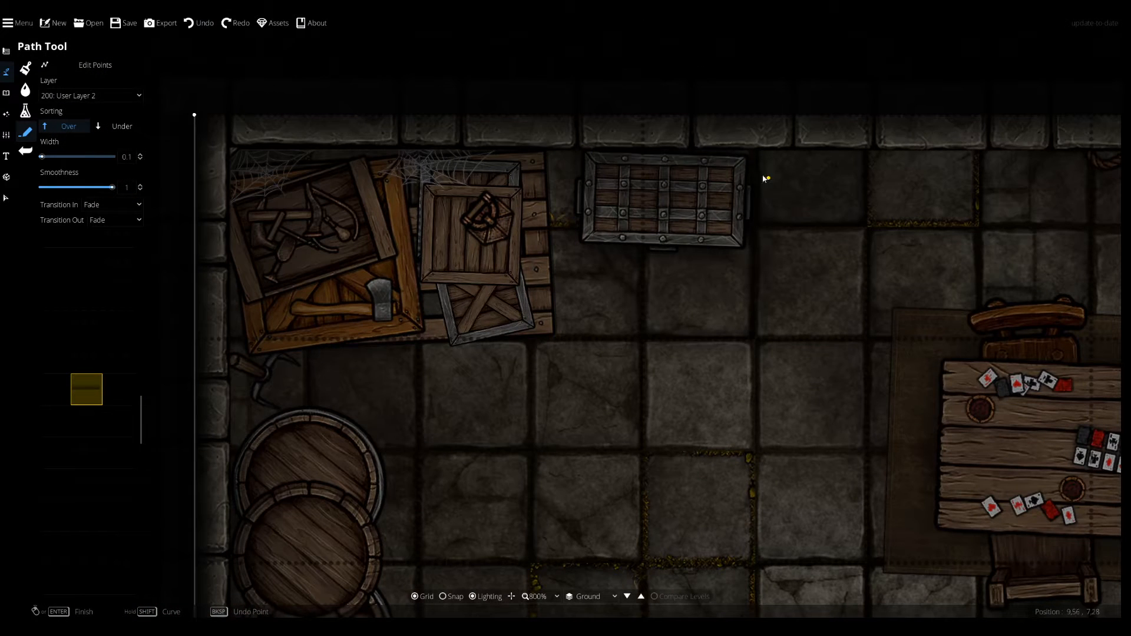
# Change the path layer and width, and draw a shadow path along the edge of the tool crate.
pyautogui.moveTo(379, 176); pyautogui.dragTo(525, 215)
pyautogui.click(89, 96)
pyautogui.click(90, 224)
pyautogui.click(386, 227)
pyautogui.click(6, 198)
pyautogui.press('s')
pyautogui.click(371, 247)
pyautogui.hotkey('ctrl', 'z')
pyautogui.moveTo(41, 157); pyautogui.dragTo(64, 166)
pyautogui.click(522, 297)
pyautogui.click(388, 242)
pyautogui.rightClick(388, 241)
# Trace a shadow path around the tool crate and over the orange crate beneath it.
pyautogui.scroll(-5, 389, 242)
pyautogui.click(520, 205)
pyautogui.click(540, 293)
pyautogui.click(392, 348)
pyautogui.click(386, 396)
pyautogui.click(566, 377)
pyautogui.click(554, 206)
pyautogui.rightClick(554, 206)
# Switch the path layer and draw a shadow path around the small crate topped with rope.
pyautogui.click(90, 96)
pyautogui.click(88, 210)
pyautogui.click(555, 213)
pyautogui.click(654, 328)
pyautogui.click(564, 321)
pyautogui.click(571, 225)
pyautogui.rightClick(574, 255)
# Draw a shadow path around the cross-braced crate underneath the rope-topped crate.
pyautogui.click(681, 366)
pyautogui.click(597, 387)
pyautogui.click(582, 327)
pyautogui.click(669, 319)
pyautogui.rightClick(690, 366)
# Try to trace a curved shadow path around the topmost of the stacked barrels.
pyautogui.press('s')
pyautogui.press('a')
pyautogui.click(596, 426)
pyautogui.click(524, 439)
pyautogui.click(481, 366)
pyautogui.click(536, 283)
pyautogui.click(626, 348)
pyautogui.press('s')
pyautogui.hotkey('ctrl', 'z')
# Draw curved shadow paths along the rims of the overlapping barrels at the west wall.
pyautogui.click(616, 347)
pyautogui.click(642, 399)
pyautogui.click(580, 451)
pyautogui.rightClick(501, 415)
pyautogui.click(485, 203)
pyautogui.click(555, 152)
pyautogui.rightClick(626, 211)
# Change the path layer and increase the path width, undoing the trial shadow paths.
pyautogui.press('s')
pyautogui.click(748, 448)
pyautogui.rightClick(704, 564)
pyautogui.hotkey('ctrl', 'z')
pyautogui.click(91, 96)
pyautogui.click(88, 222)
pyautogui.rightClick(707, 578)
pyautogui.hotkey('ctrl', 'z')
pyautogui.moveTo(42, 156); pyautogui.dragTo(61, 156)
# Draw several short shadow paths around the pile of crates holding the red sticks.
pyautogui.click(711, 589)
pyautogui.scroll(-3, 730, 554)
pyautogui.click(766, 389)
pyautogui.click(653, 375)
pyautogui.rightClick(649, 416)
pyautogui.click(603, 362)
pyautogui.rightClick(609, 406)
pyautogui.click(550, 384)
pyautogui.rightClick(737, 446)
pyautogui.click(720, 450)
pyautogui.rightClick(560, 399)
pyautogui.click(489, 375)
pyautogui.rightClick(601, 361)
# Draw a rounded shadow path around the large barrel in the room's southeast corner.
pyautogui.press('d')
pyautogui.click(820, 465)
pyautogui.click(765, 402)
pyautogui.click(840, 307)
pyautogui.click(917, 366)
pyautogui.click(900, 452)
pyautogui.rightClick(900, 451)
# Set the path layer to 700: Above Walls and start a shadow path beside the northwest crates.
pyautogui.click(91, 96)
pyautogui.click(88, 244)
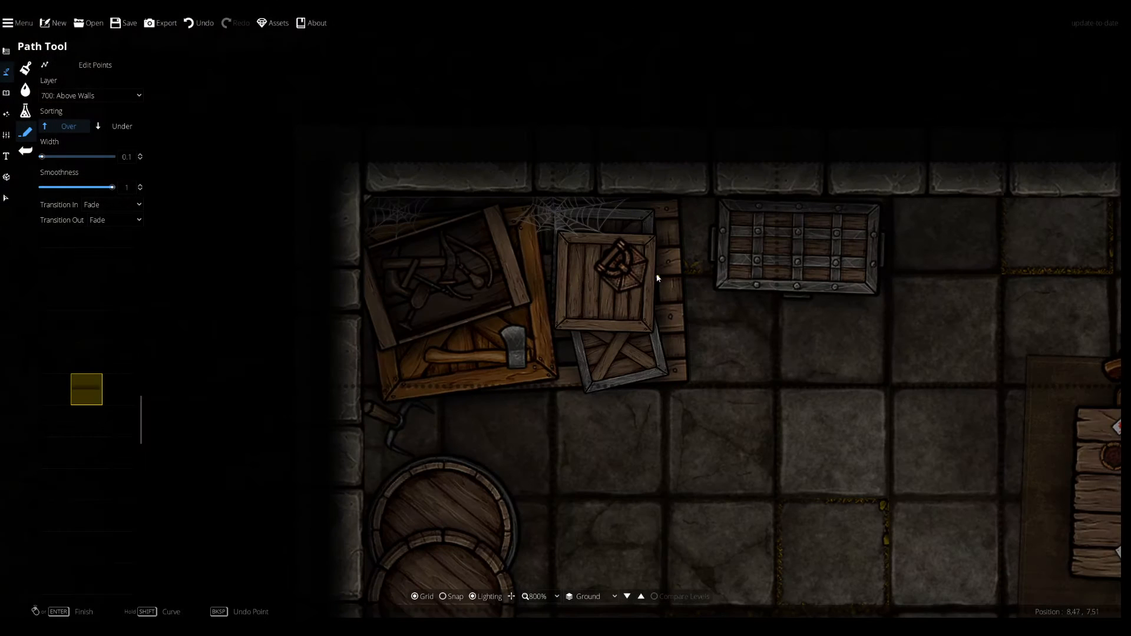
pyautogui.click(681, 221)
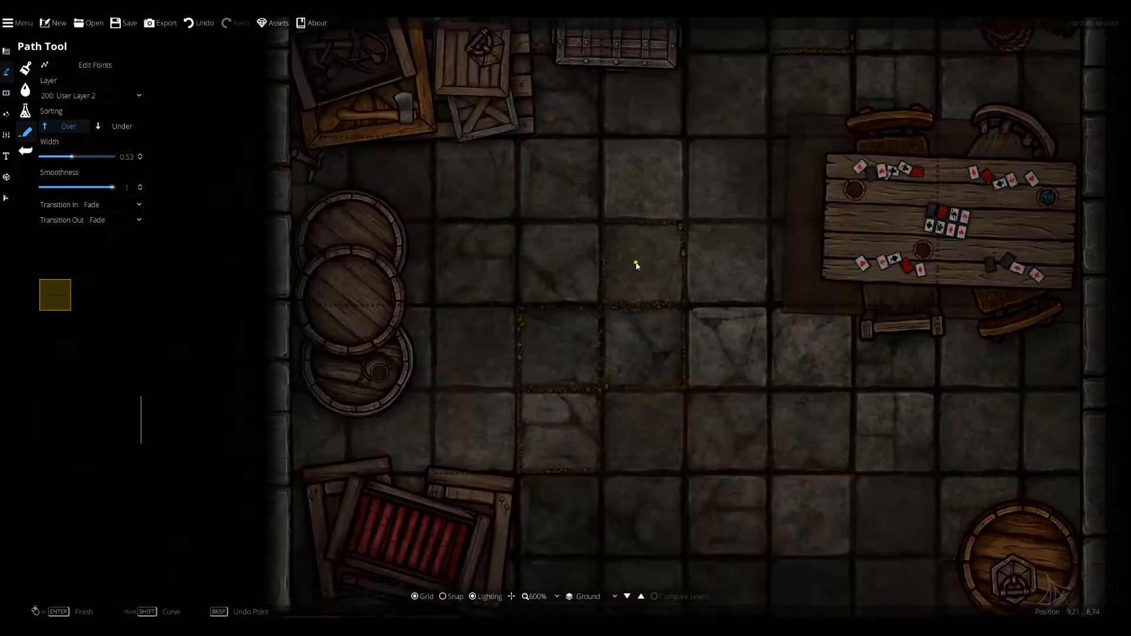
# Examine the shadows around the crates, barrels and floor tiles across the room.
pyautogui.scroll(-2, 636, 265)
pyautogui.scroll(5, 609, 214)
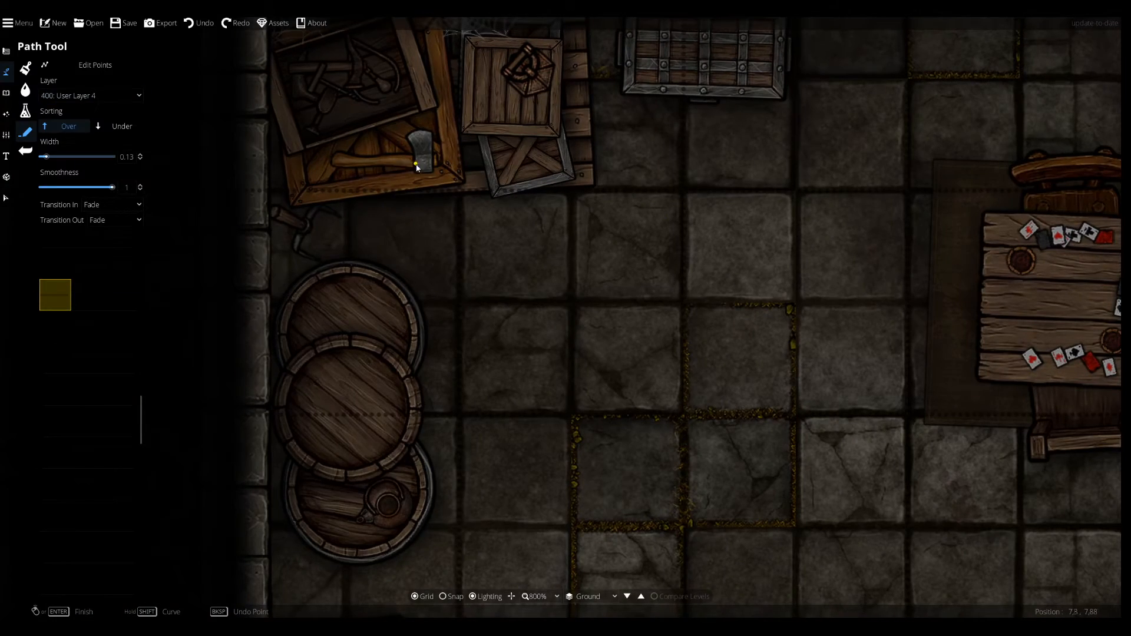
pyautogui.moveTo(737, 466); pyautogui.dragTo(433, 278)
pyautogui.moveTo(525, 388); pyautogui.dragTo(558, 266)
pyautogui.moveTo(704, 433); pyautogui.dragTo(674, 419)
pyautogui.moveTo(472, 360); pyautogui.dragTo(734, 366)
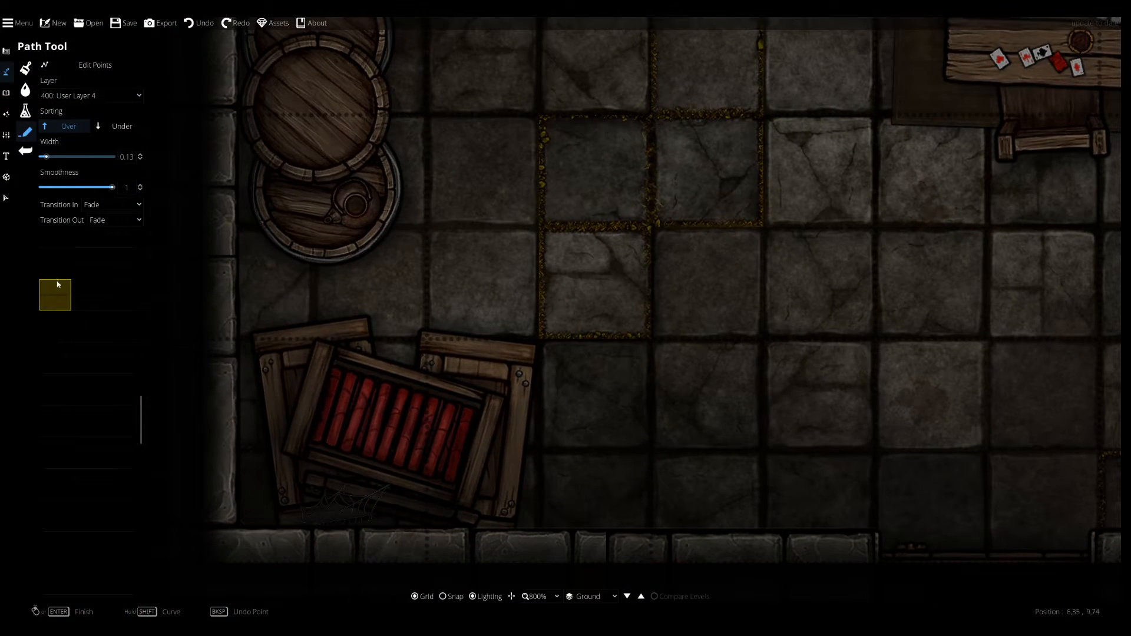
pyautogui.moveTo(548, 247); pyautogui.dragTo(469, 275)
pyautogui.moveTo(531, 183); pyautogui.dragTo(552, 191)
pyautogui.moveTo(380, 252); pyautogui.dragTo(412, 251)
pyautogui.moveTo(573, 171); pyautogui.dragTo(514, 321)
pyautogui.moveTo(538, 223); pyautogui.dragTo(330, 333)
pyautogui.moveTo(471, 323); pyautogui.dragTo(518, 360)
pyautogui.moveTo(334, 337); pyautogui.dragTo(454, 313)
# Check the layers of the small northwest crate, the floor pattern and the dark area outside the west wall.
pyautogui.click(5, 200)
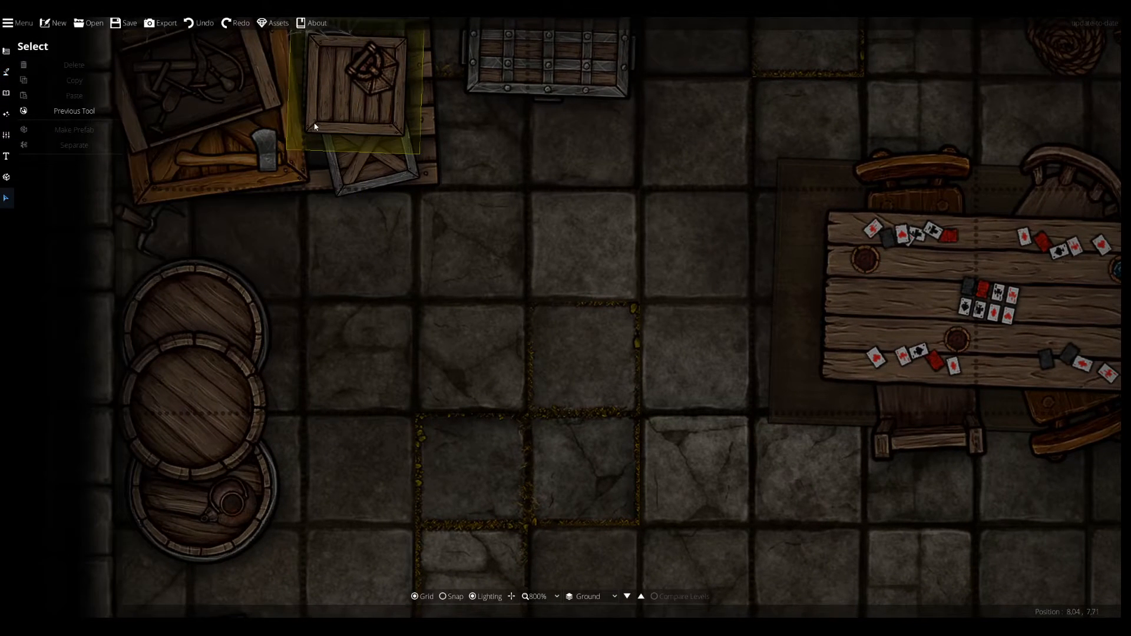
pyautogui.moveTo(348, 308); pyautogui.dragTo(378, 328)
pyautogui.click(389, 142)
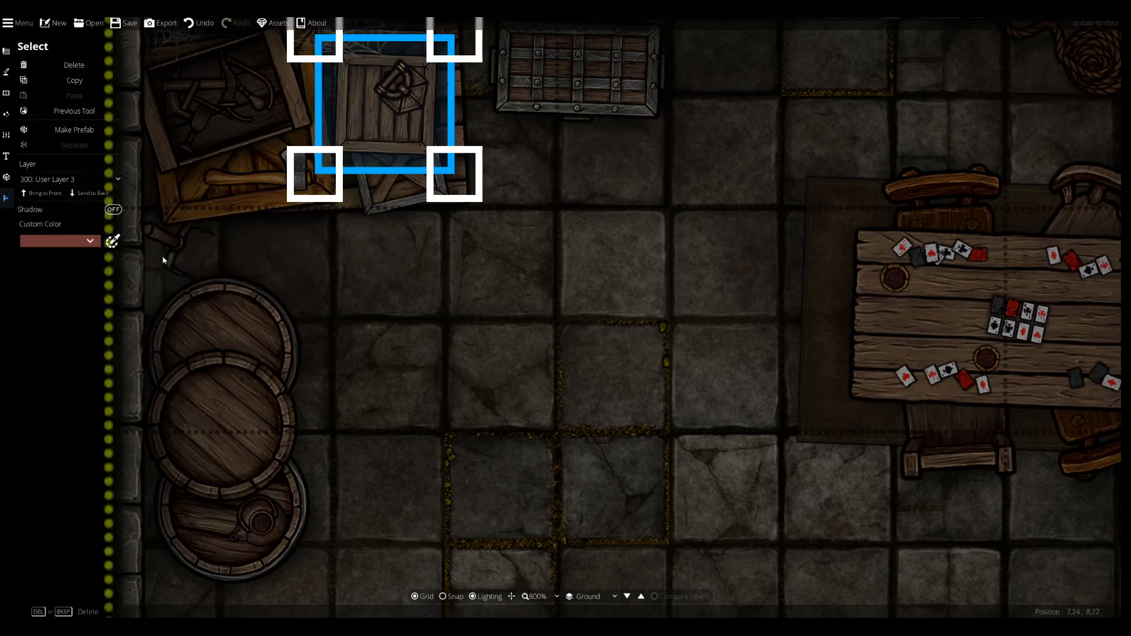
pyautogui.click(558, 308)
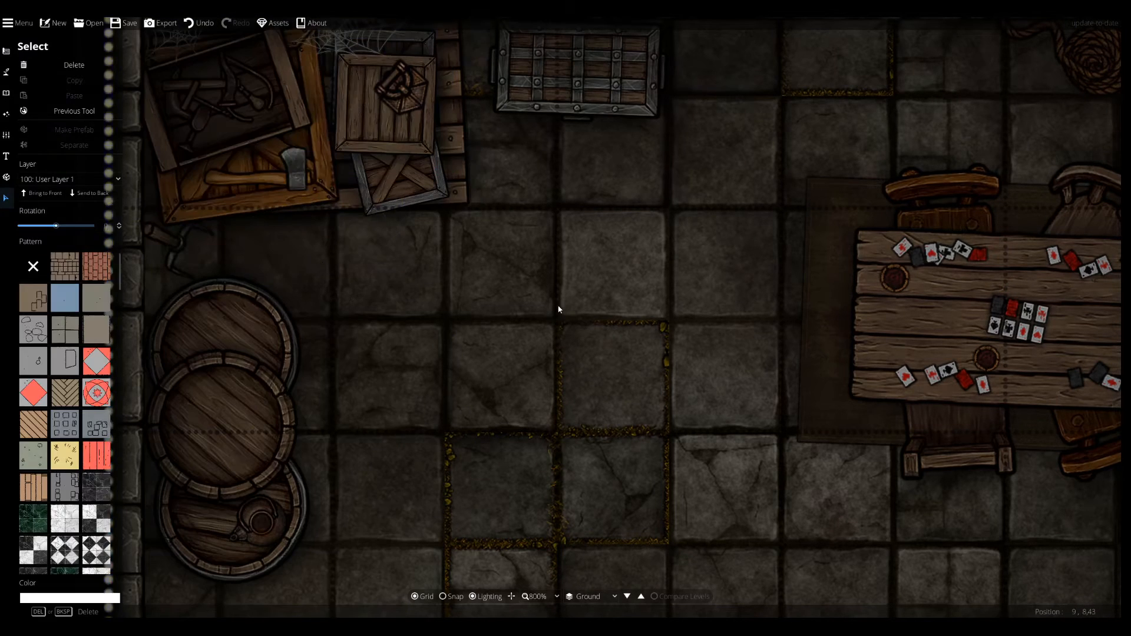
pyautogui.moveTo(388, 277); pyautogui.dragTo(897, 335)
pyautogui.click(327, 207)
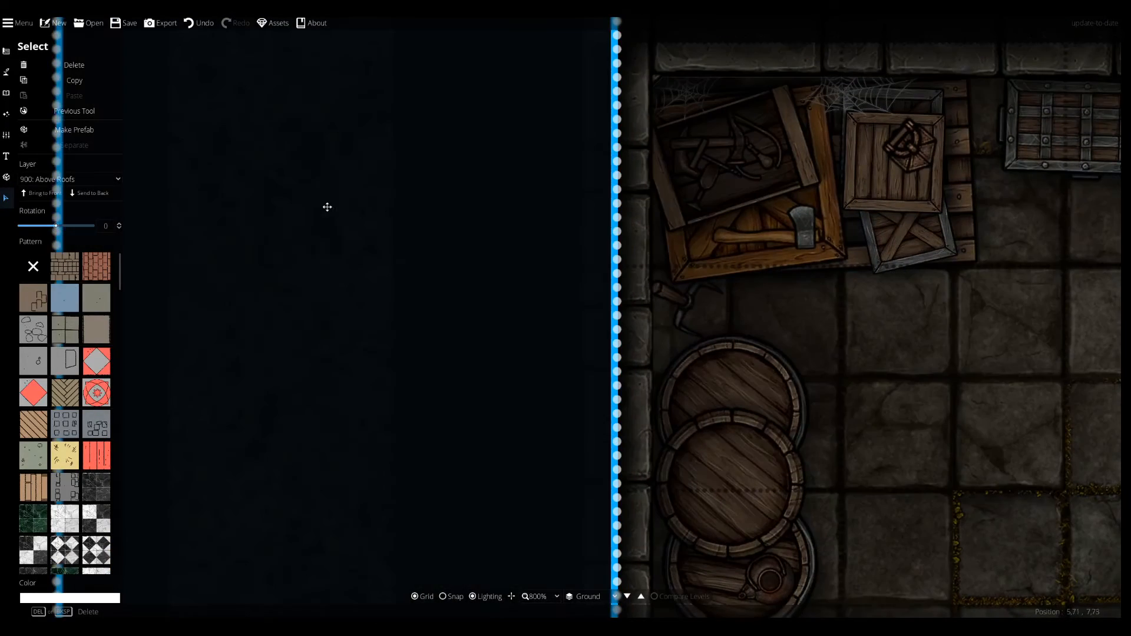
pyautogui.moveTo(460, 298); pyautogui.dragTo(89, 387)
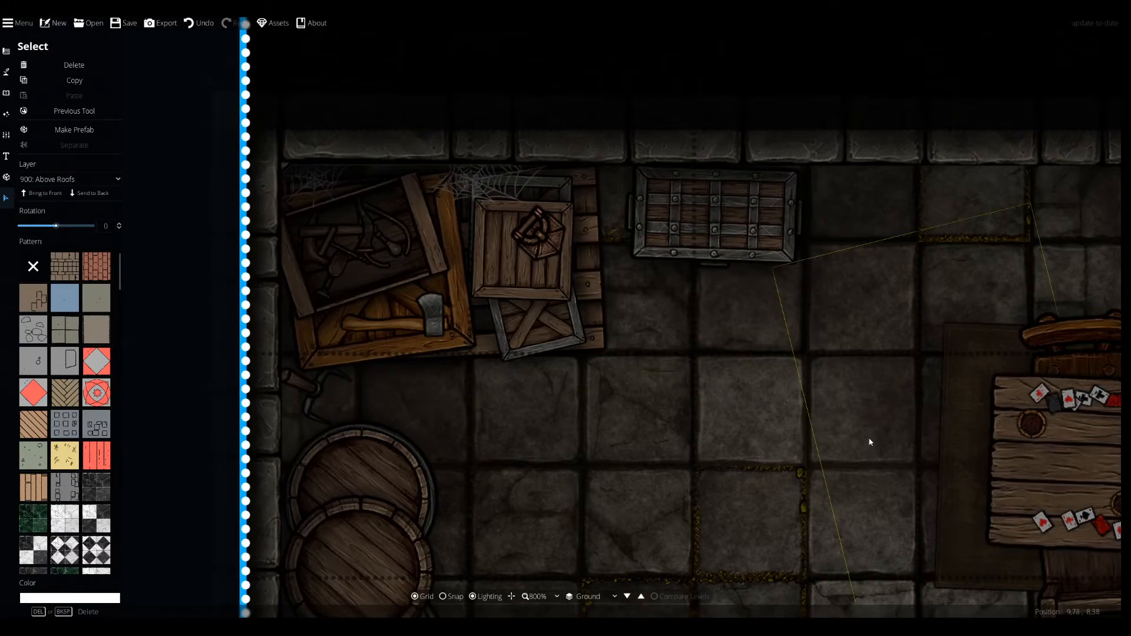
pyautogui.moveTo(870, 442); pyautogui.dragTo(719, 402)
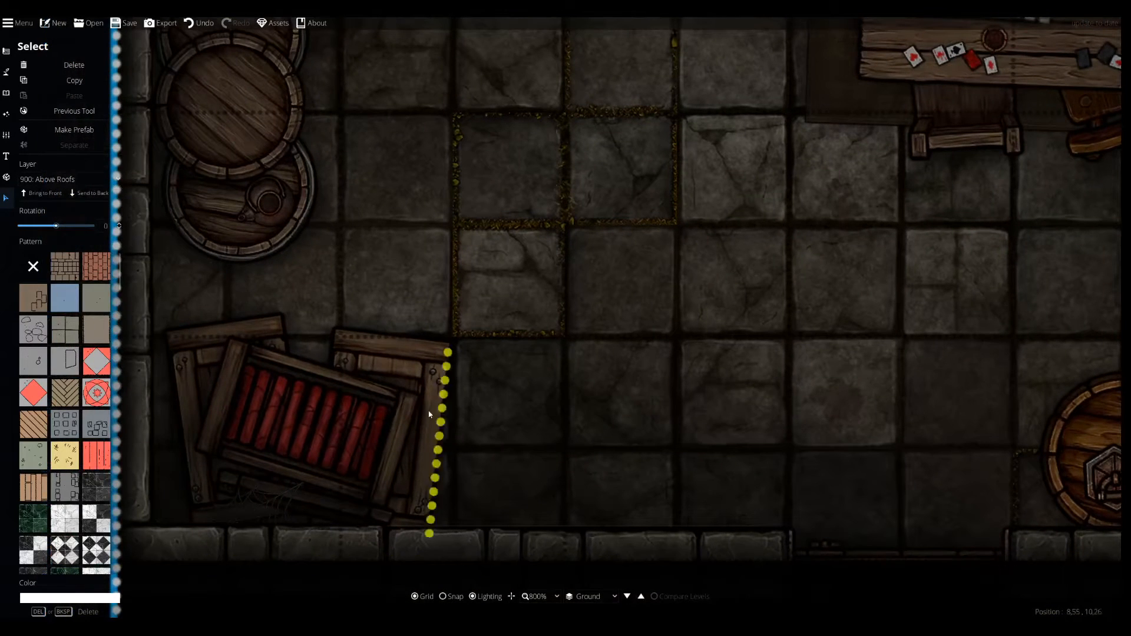
# Inspect the layers of the southwest crate pile, the west wall shadow path and the northwest crates.
pyautogui.click(405, 387)
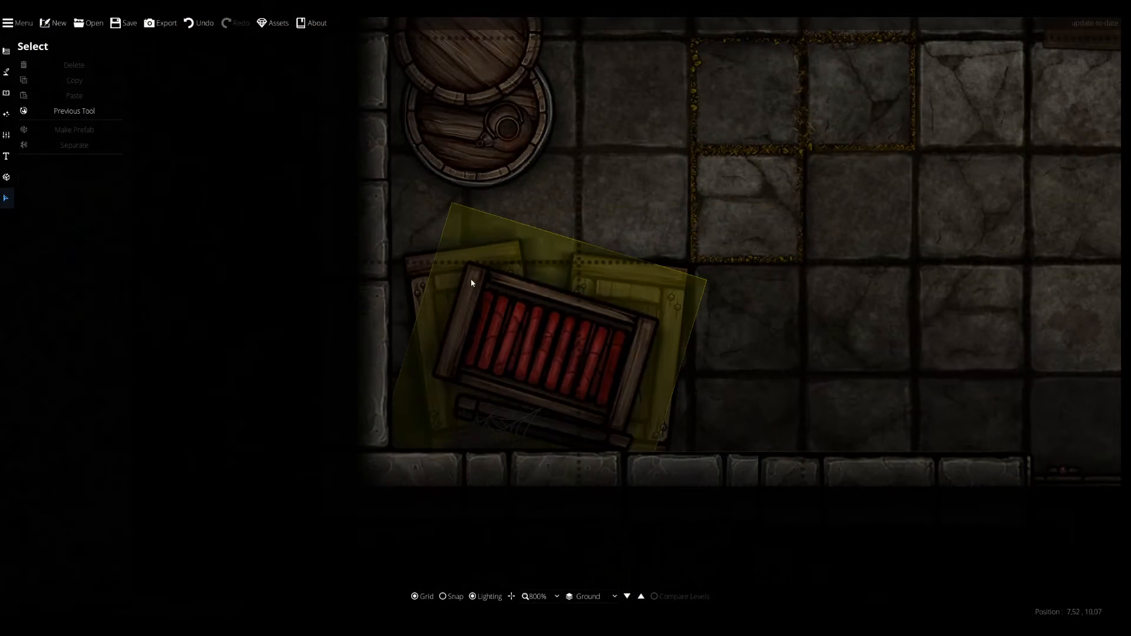
pyautogui.click(422, 263)
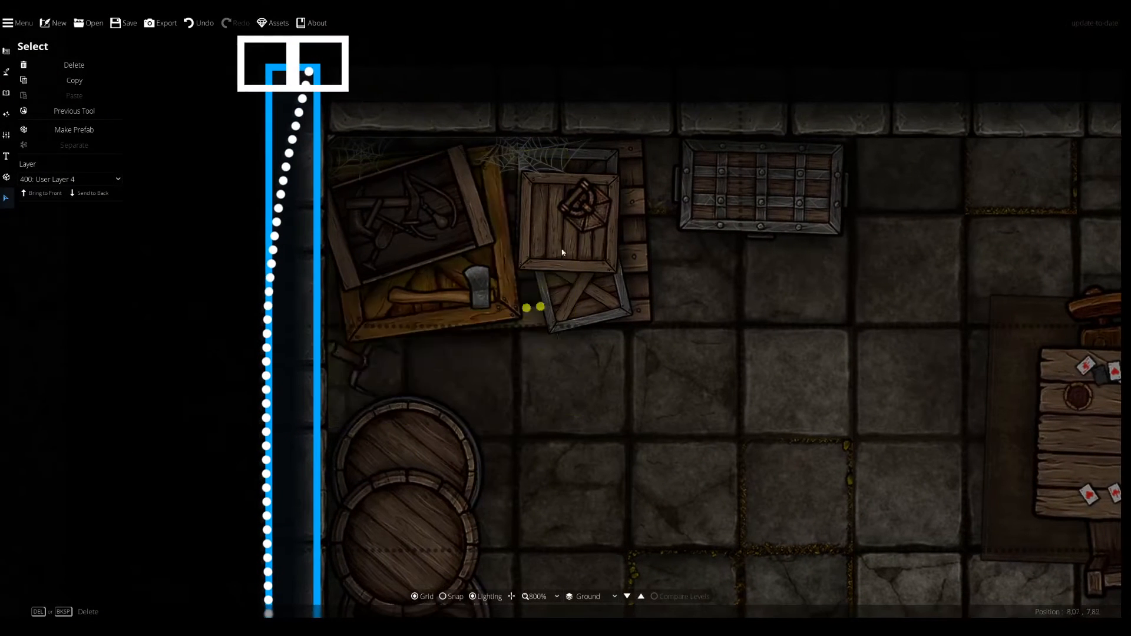
pyautogui.click(186, 321)
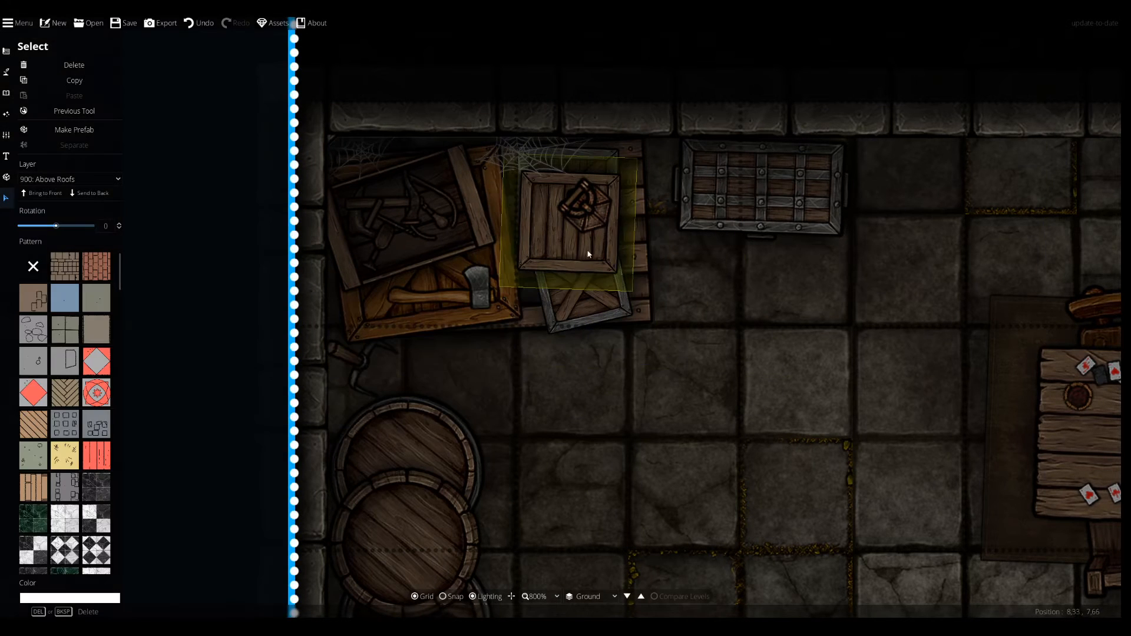
pyautogui.click(589, 254)
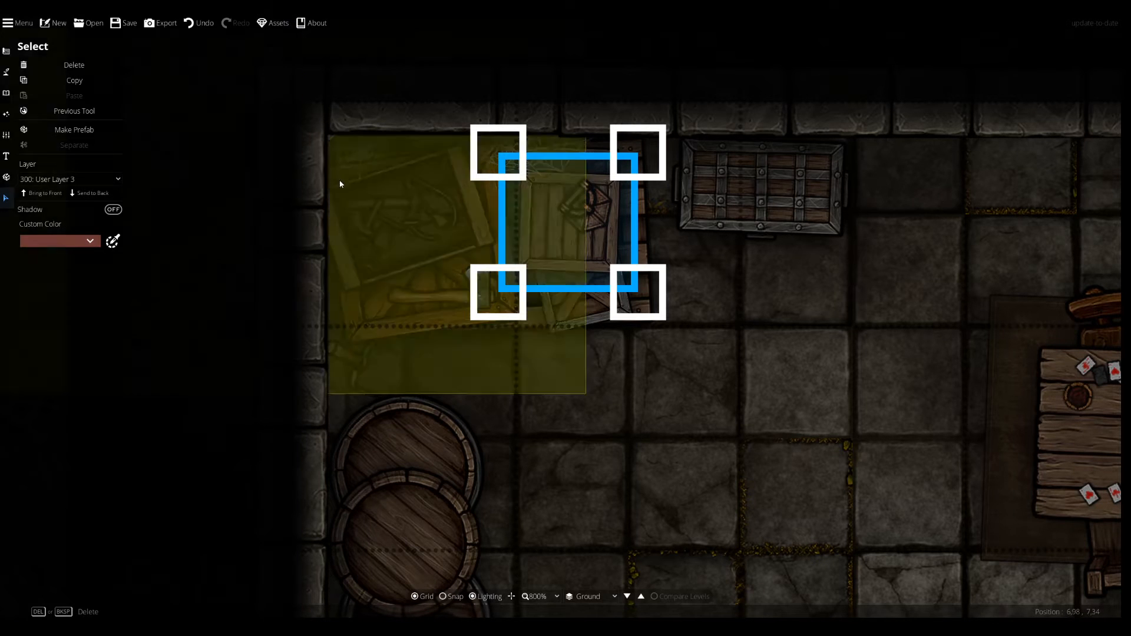
pyautogui.click(395, 287)
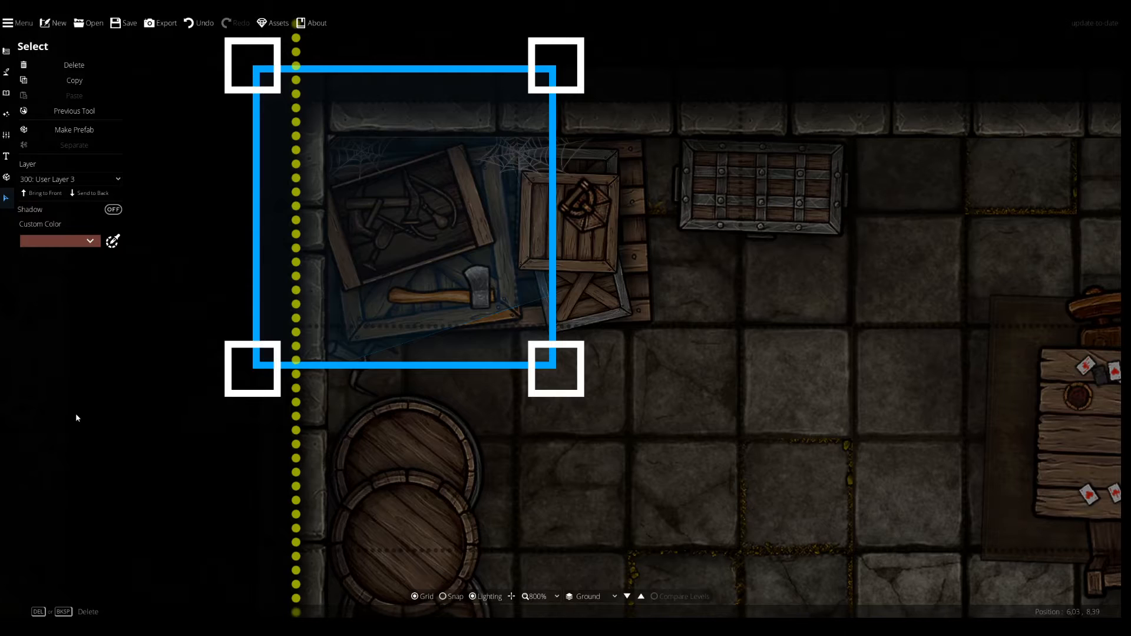
pyautogui.click(200, 477)
# Move the mug at the west end of the card table to layer 400: User Layer 4.
pyautogui.moveTo(1082, 474); pyautogui.dragTo(543, 323)
pyautogui.moveTo(349, 366); pyautogui.dragTo(463, 441)
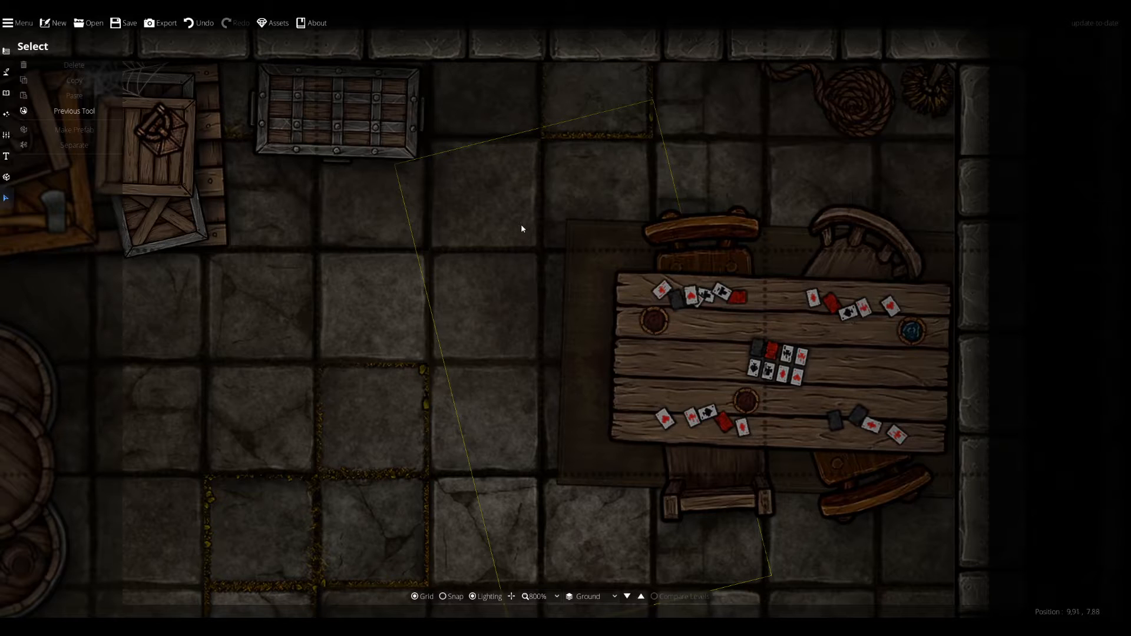
pyautogui.click(647, 340)
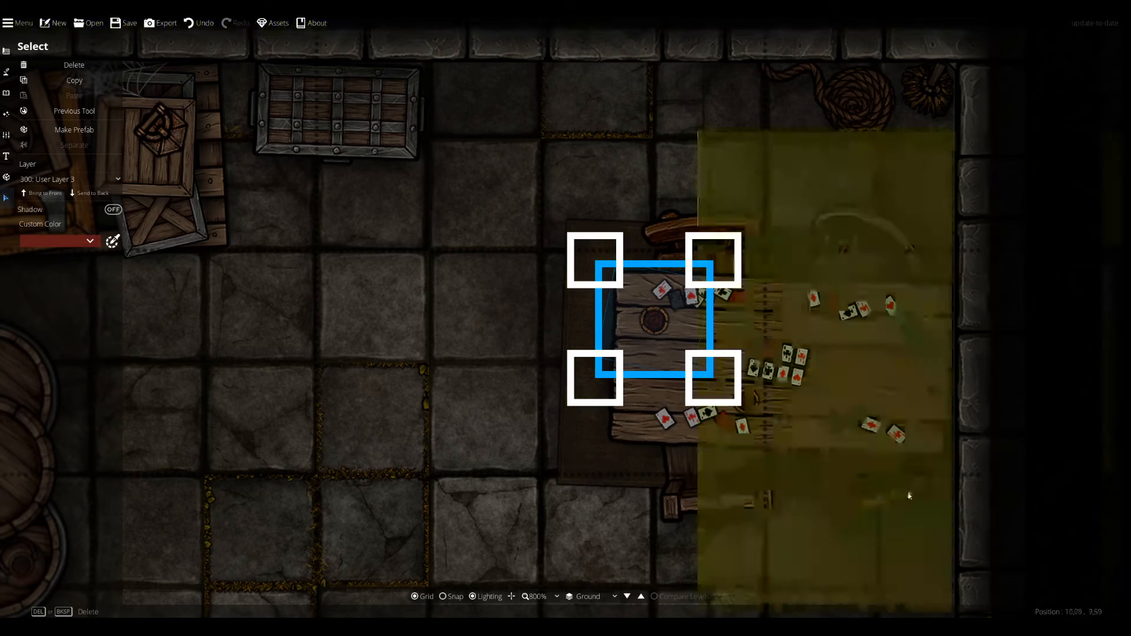
pyautogui.click(1014, 338)
pyautogui.click(618, 384)
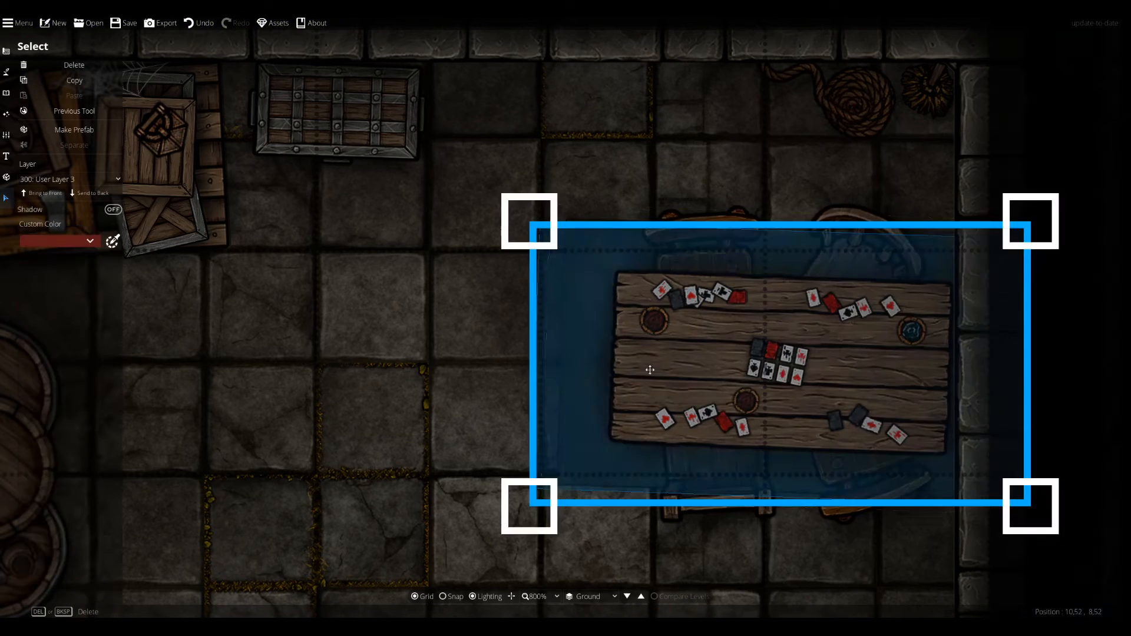
pyautogui.click(1064, 126)
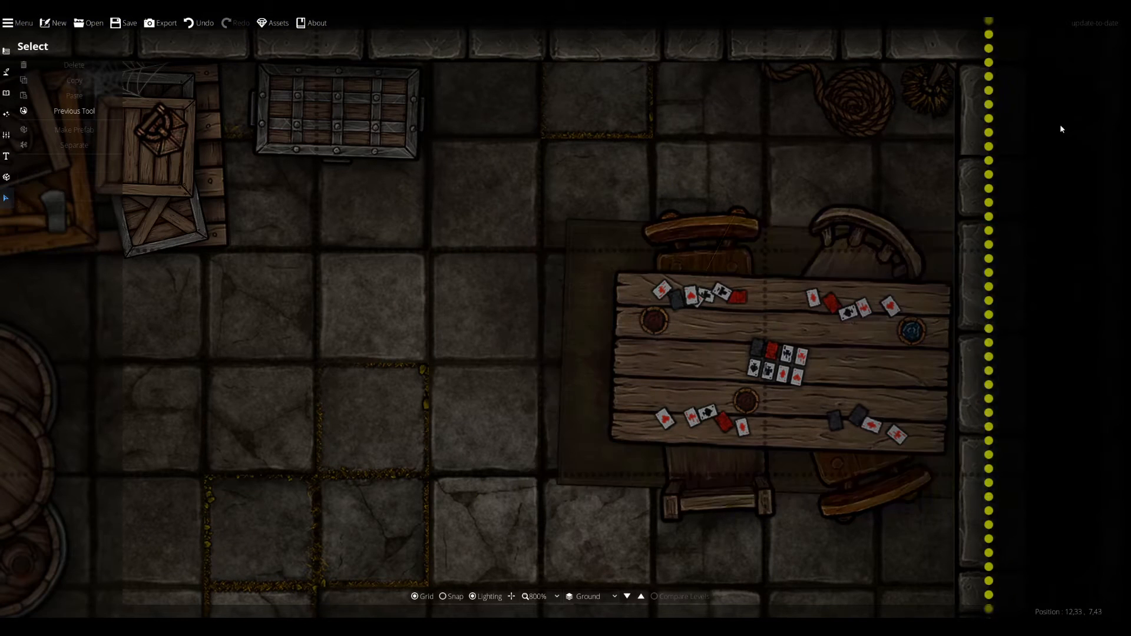
pyautogui.click(654, 327)
pyautogui.click(111, 180)
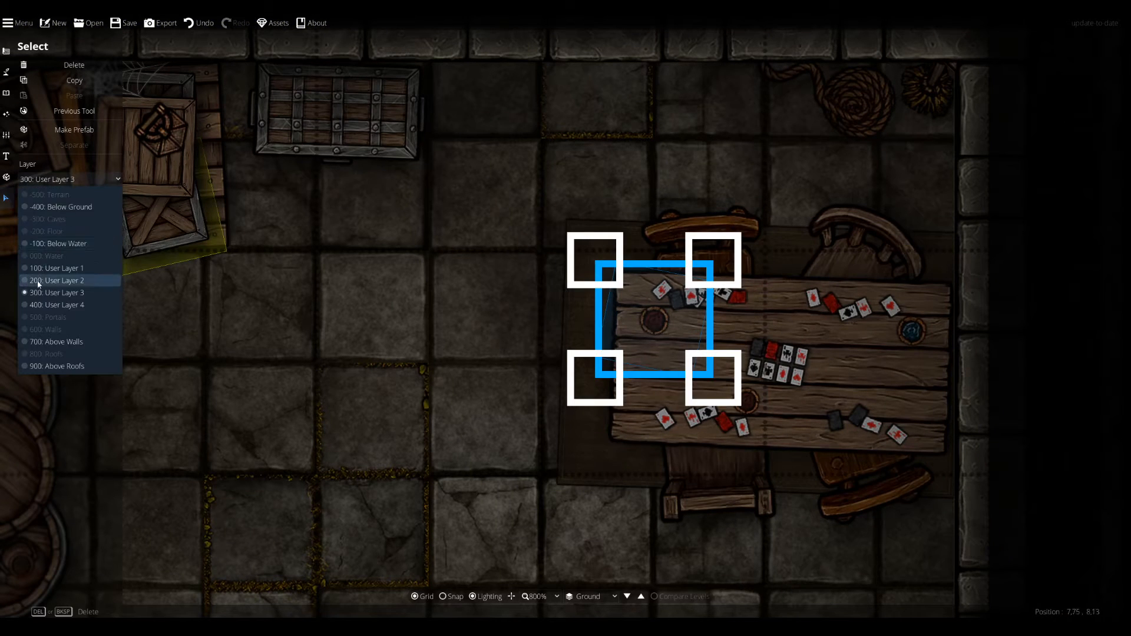
pyautogui.click(56, 305)
pyautogui.click(1058, 241)
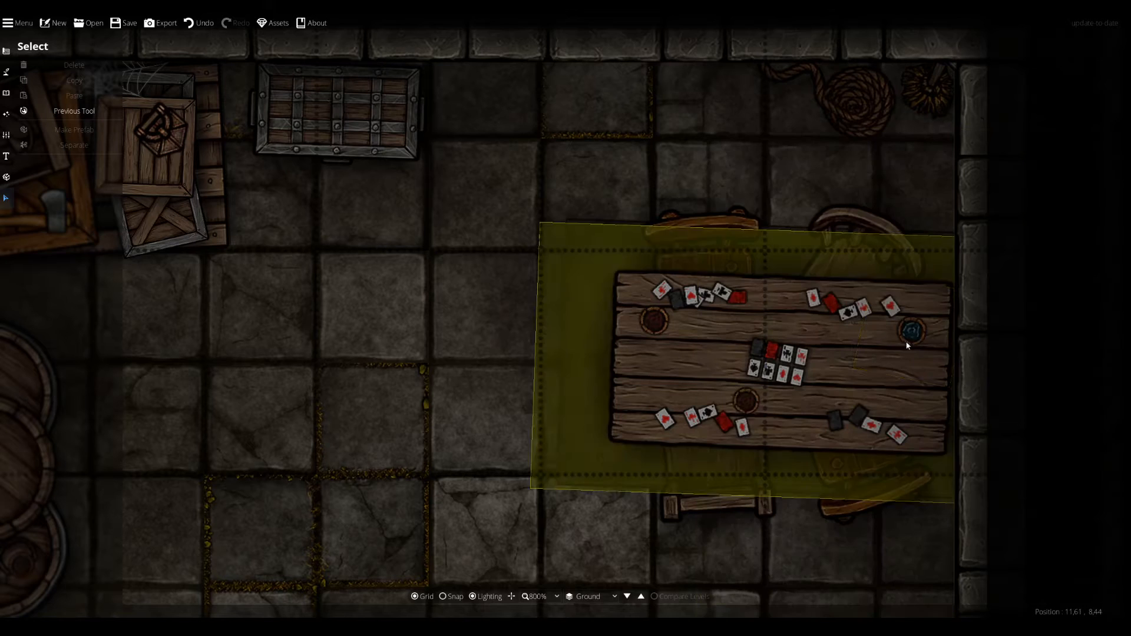
# Move the blue mug at the east end of the card table to layer 400: User Layer 4.
pyautogui.click(904, 344)
pyautogui.click(47, 181)
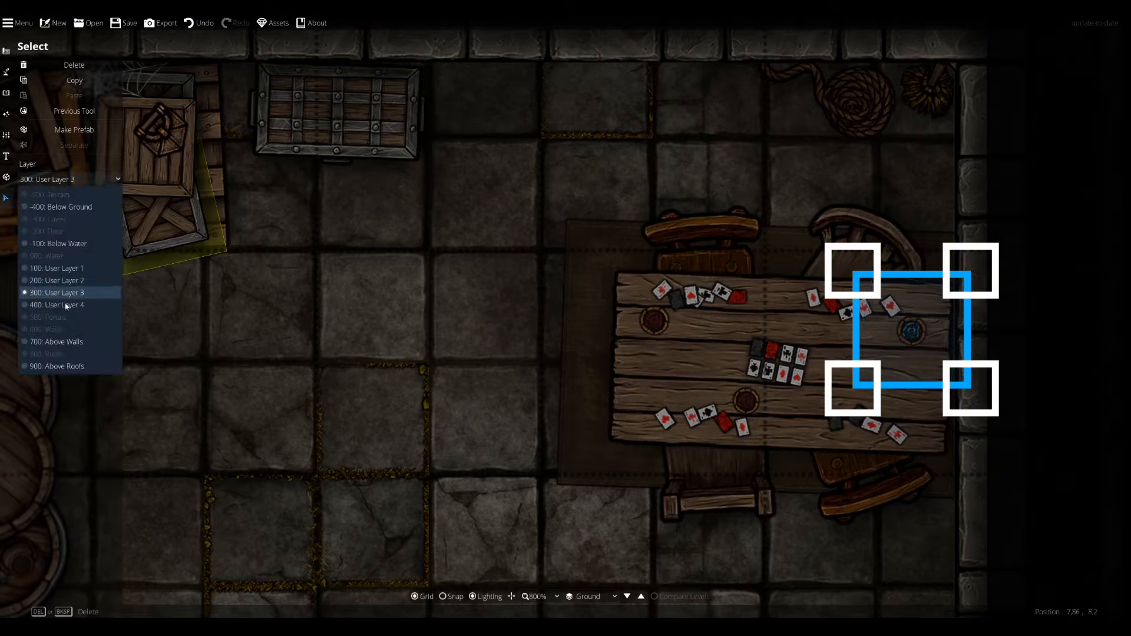
pyautogui.click(59, 305)
pyautogui.click(1111, 255)
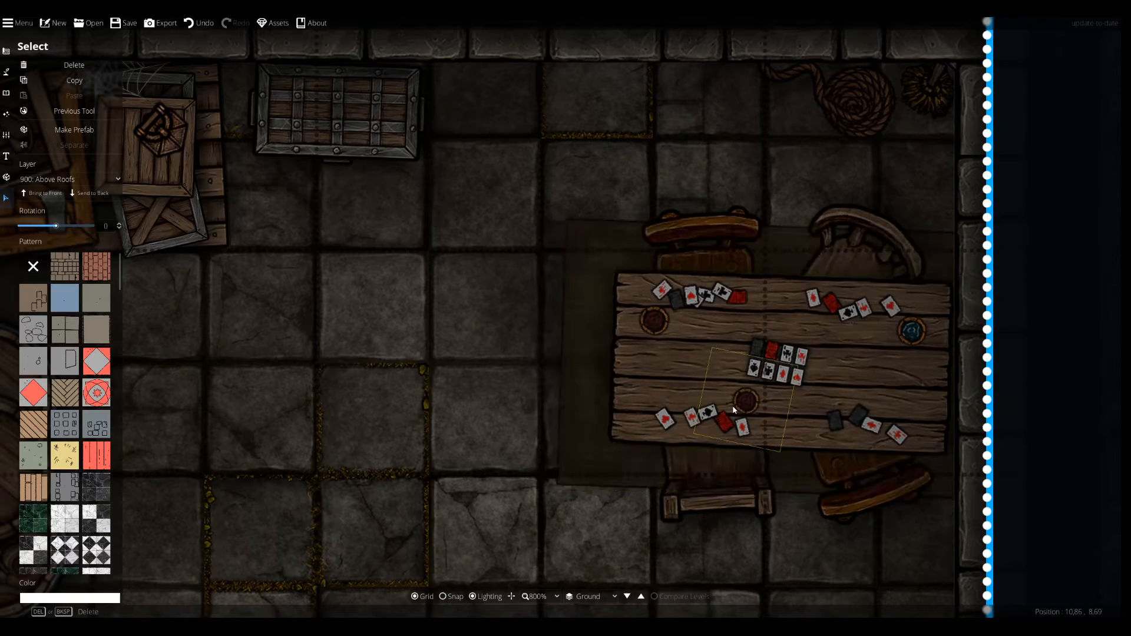
# Move the mug beside the table's southern middle hand of cards to layer 400: User Layer 4.
pyautogui.click(720, 383)
pyautogui.click(1081, 200)
pyautogui.click(741, 421)
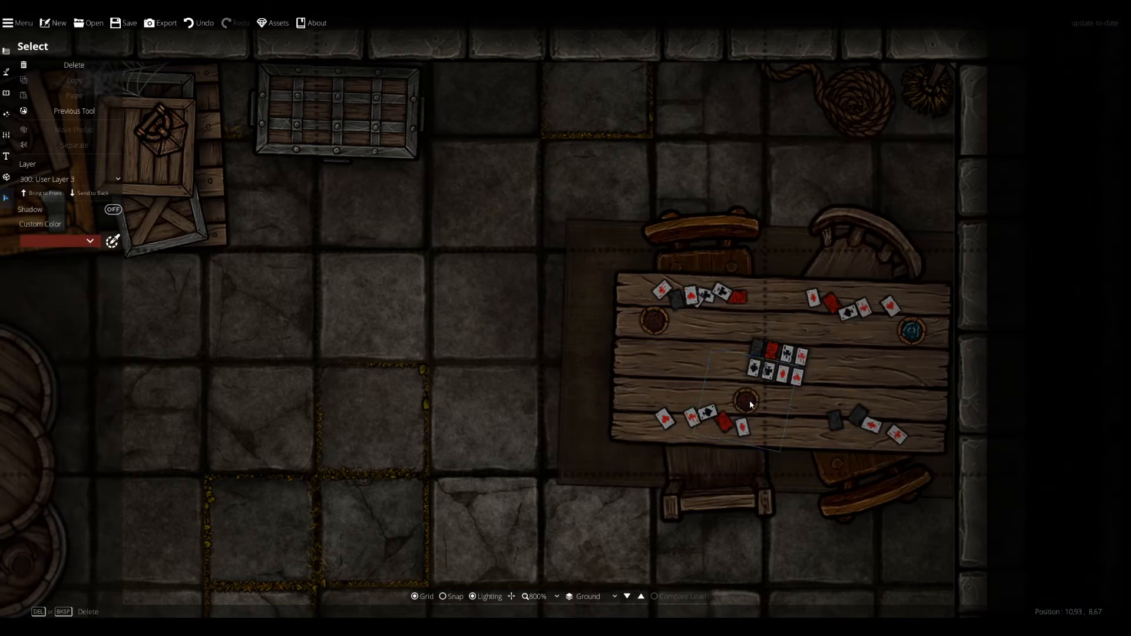
pyautogui.click(47, 179)
pyautogui.click(68, 307)
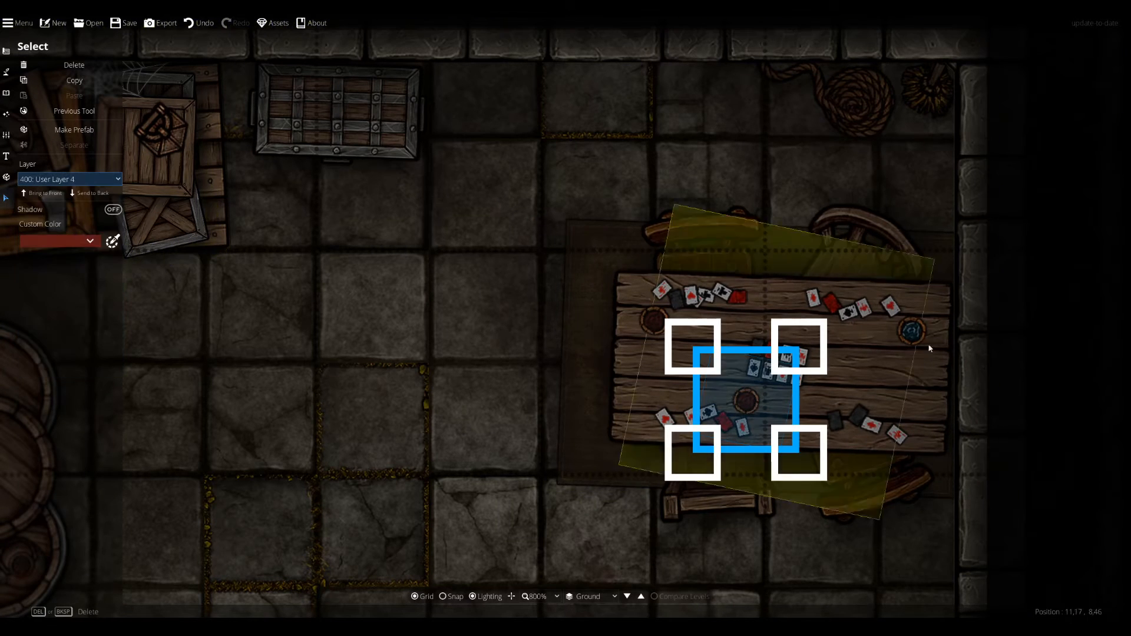
pyautogui.click(1055, 235)
# Examine the shadowed table, barrels, crates and floor throughout the storage room.
pyautogui.moveTo(911, 338); pyautogui.dragTo(944, 282)
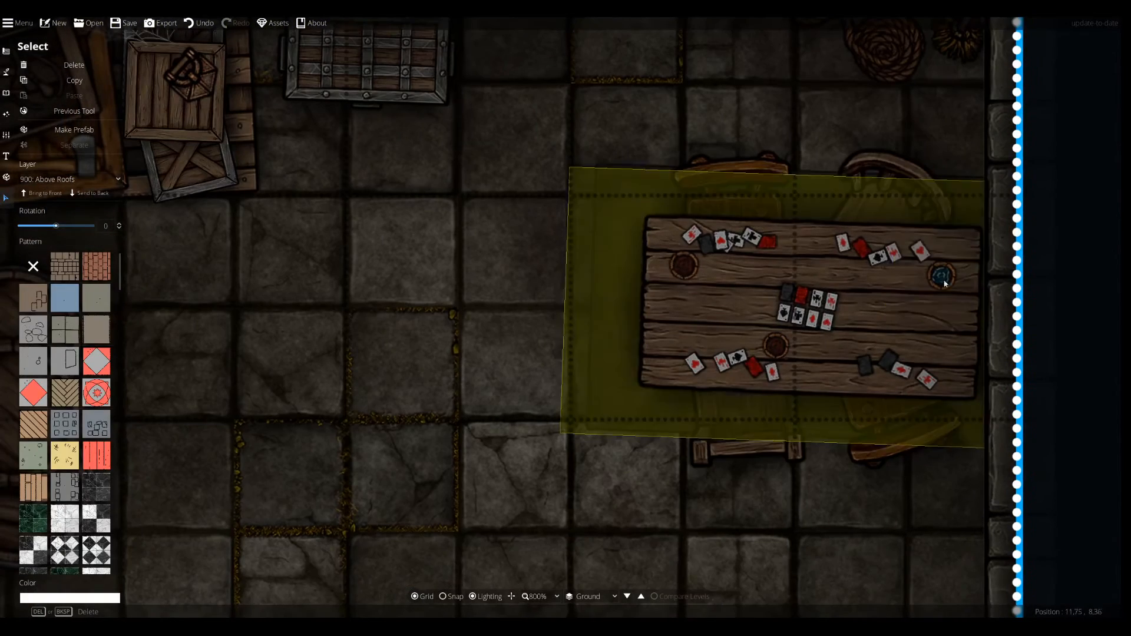
pyautogui.moveTo(548, 402); pyautogui.dragTo(653, 385)
pyautogui.moveTo(418, 285); pyautogui.dragTo(570, 329)
pyautogui.moveTo(283, 263); pyautogui.dragTo(381, 220)
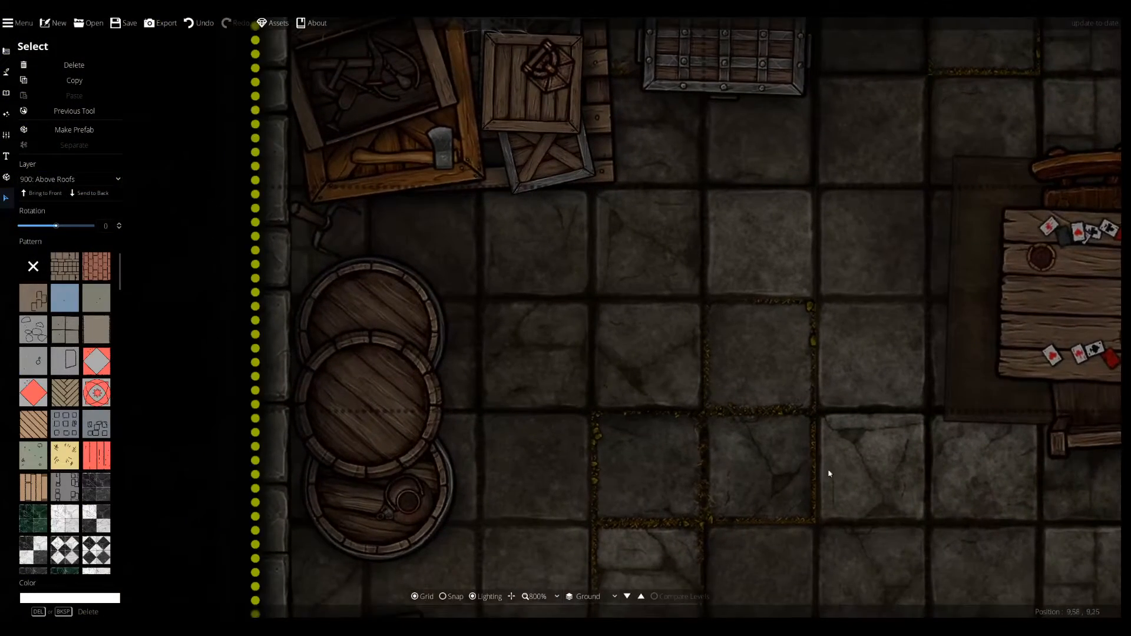
pyautogui.moveTo(828, 472); pyautogui.dragTo(685, 537)
pyautogui.moveTo(596, 363); pyautogui.dragTo(545, 459)
pyautogui.moveTo(468, 405); pyautogui.dragTo(566, 371)
pyautogui.moveTo(466, 449); pyautogui.dragTo(498, 339)
pyautogui.moveTo(463, 508); pyautogui.dragTo(467, 405)
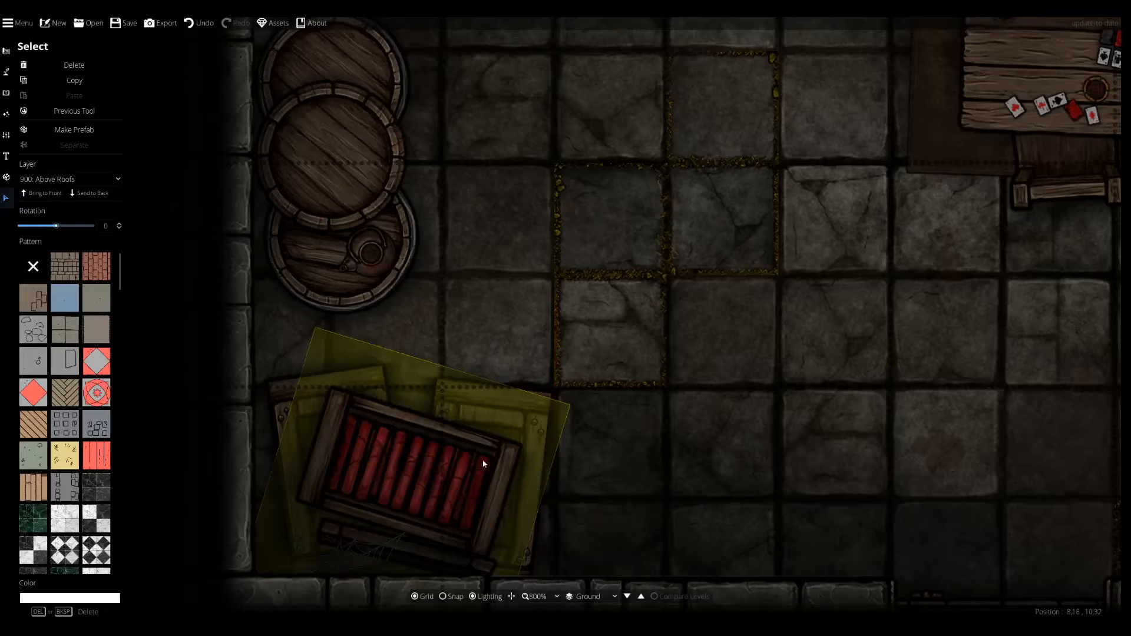
pyautogui.moveTo(494, 494); pyautogui.dragTo(386, 491)
pyautogui.moveTo(856, 310); pyautogui.dragTo(439, 465)
pyautogui.moveTo(647, 508); pyautogui.dragTo(616, 367)
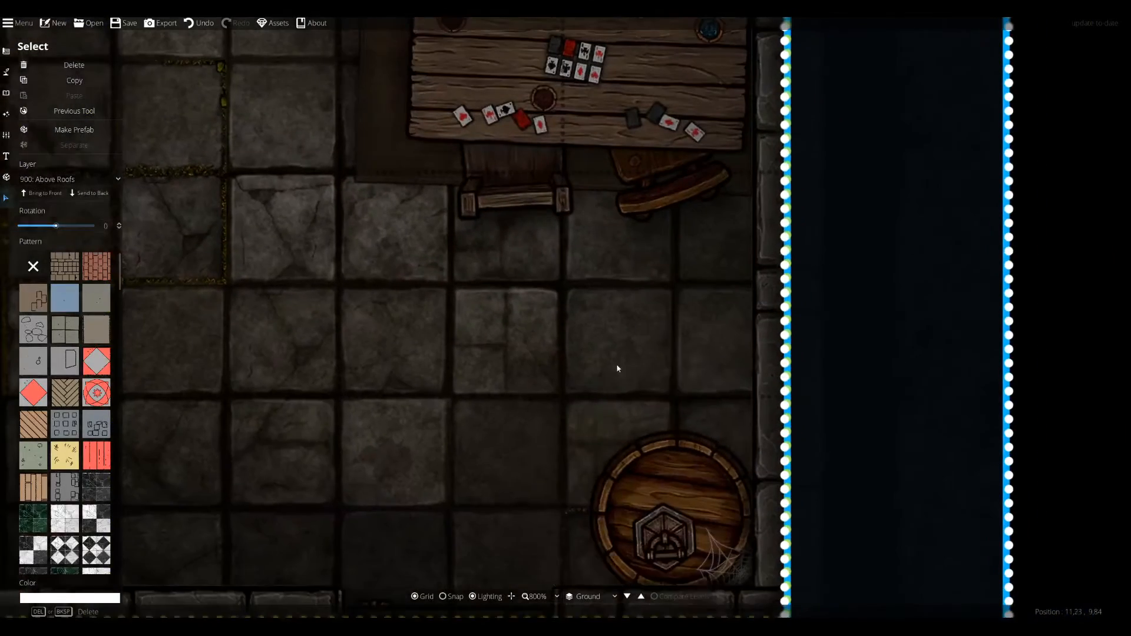
pyautogui.moveTo(204, 270); pyautogui.dragTo(508, 482)
pyautogui.moveTo(322, 280); pyautogui.dragTo(388, 418)
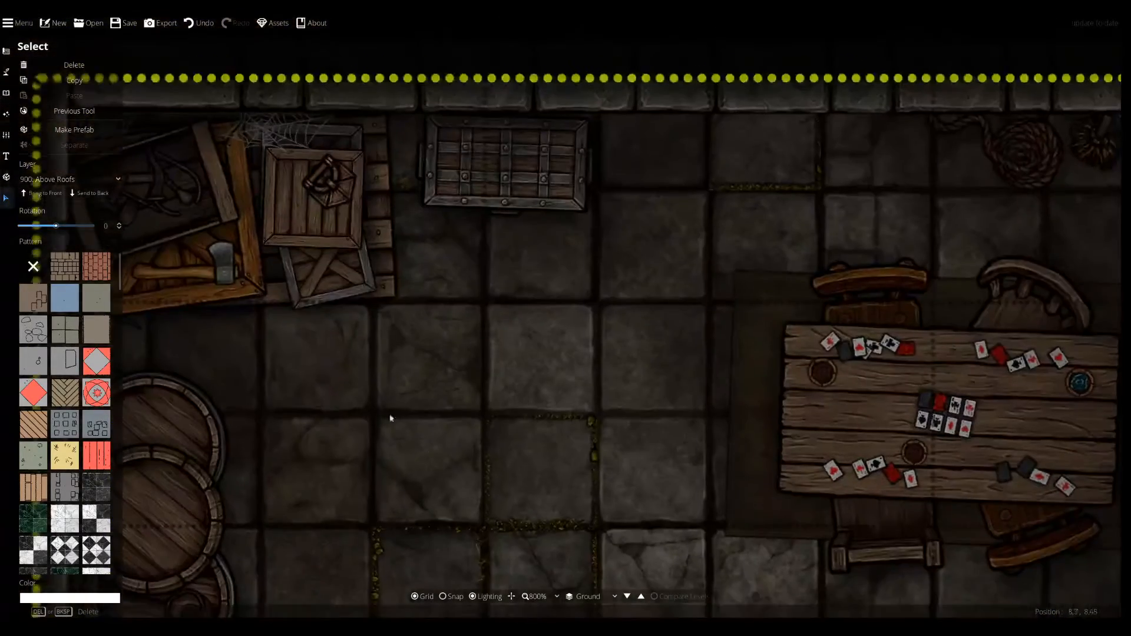
pyautogui.moveTo(465, 491); pyautogui.dragTo(621, 461)
pyautogui.moveTo(758, 443); pyautogui.dragTo(457, 207)
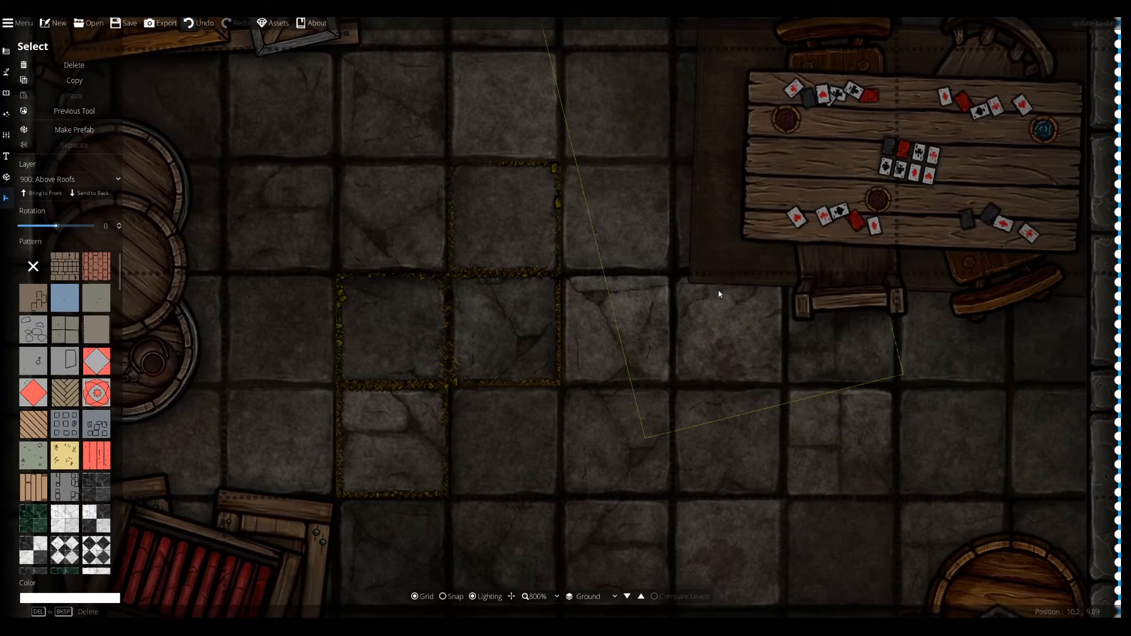
pyautogui.moveTo(190, 227); pyautogui.dragTo(344, 298)
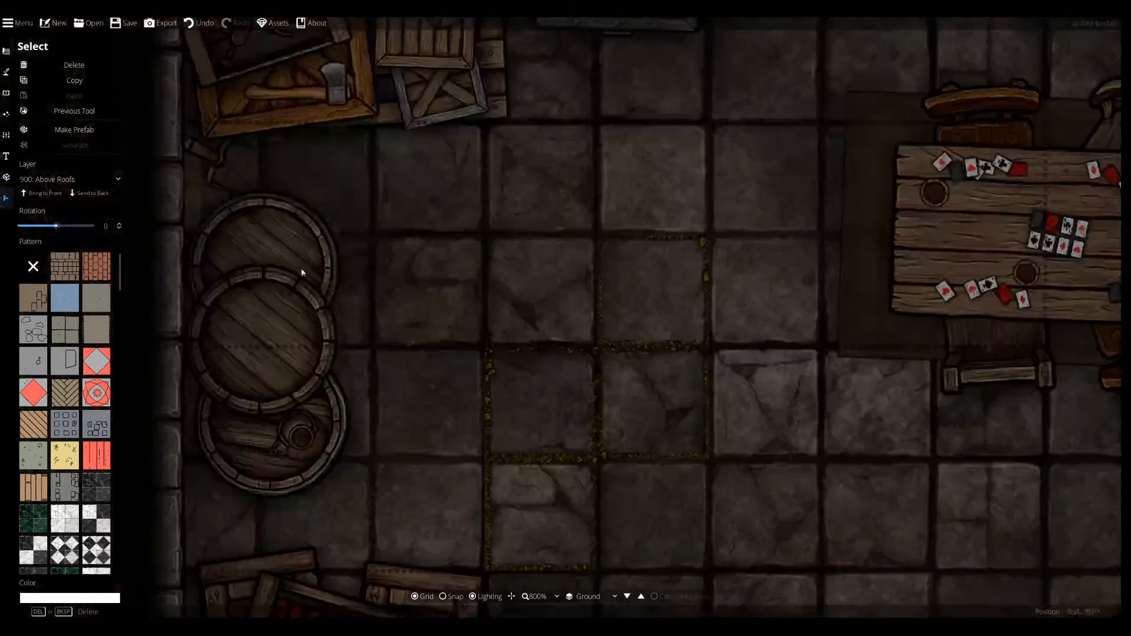
pyautogui.moveTo(446, 374); pyautogui.dragTo(364, 230)
pyautogui.moveTo(437, 157); pyautogui.dragTo(359, 505)
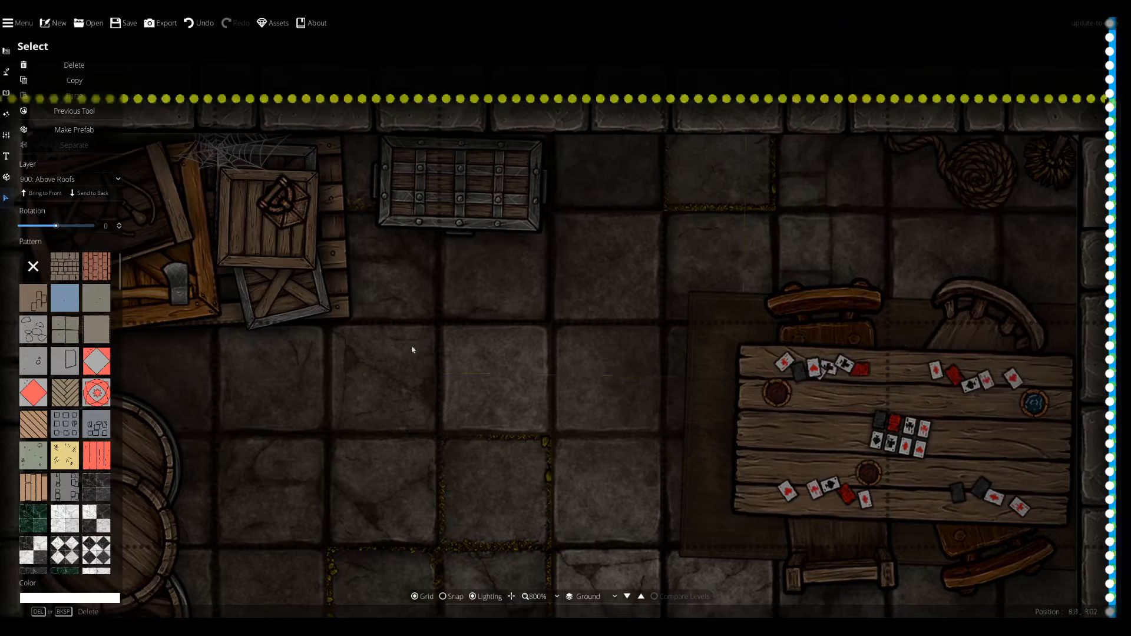
pyautogui.moveTo(415, 345); pyautogui.dragTo(512, 252)
pyautogui.moveTo(331, 460); pyautogui.dragTo(508, 308)
# Switch to the Light tool and pick a small, soft oval glow as the light style.
pyautogui.scroll(-2, 303, 107)
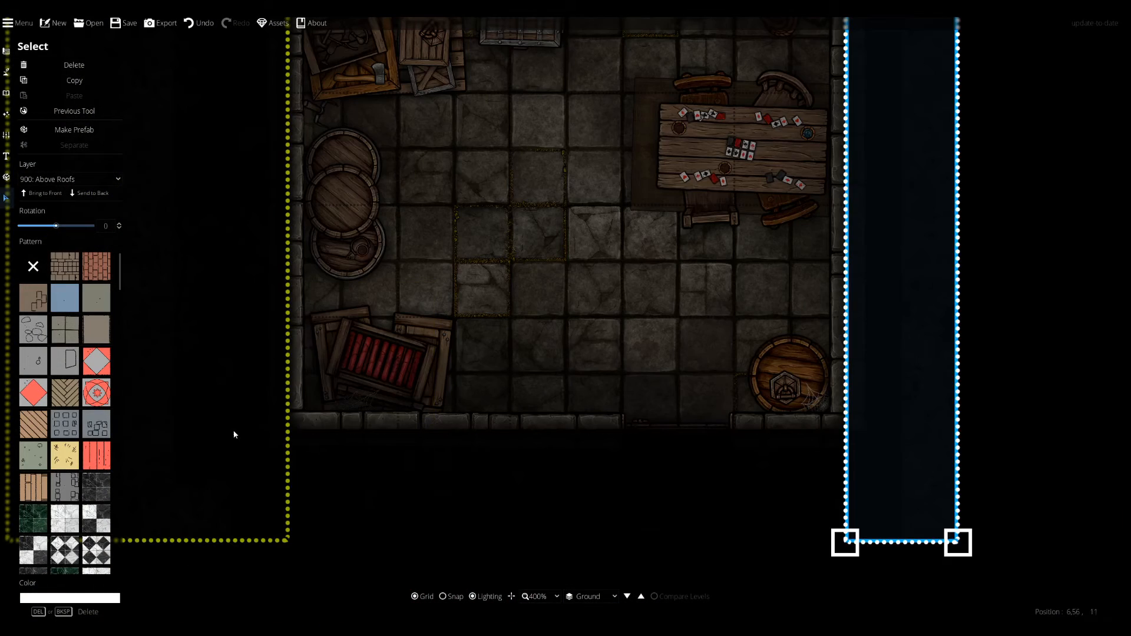
pyautogui.moveTo(914, 305); pyautogui.dragTo(945, 452)
pyautogui.click(6, 114)
pyautogui.click(72, 167)
pyautogui.click(95, 187)
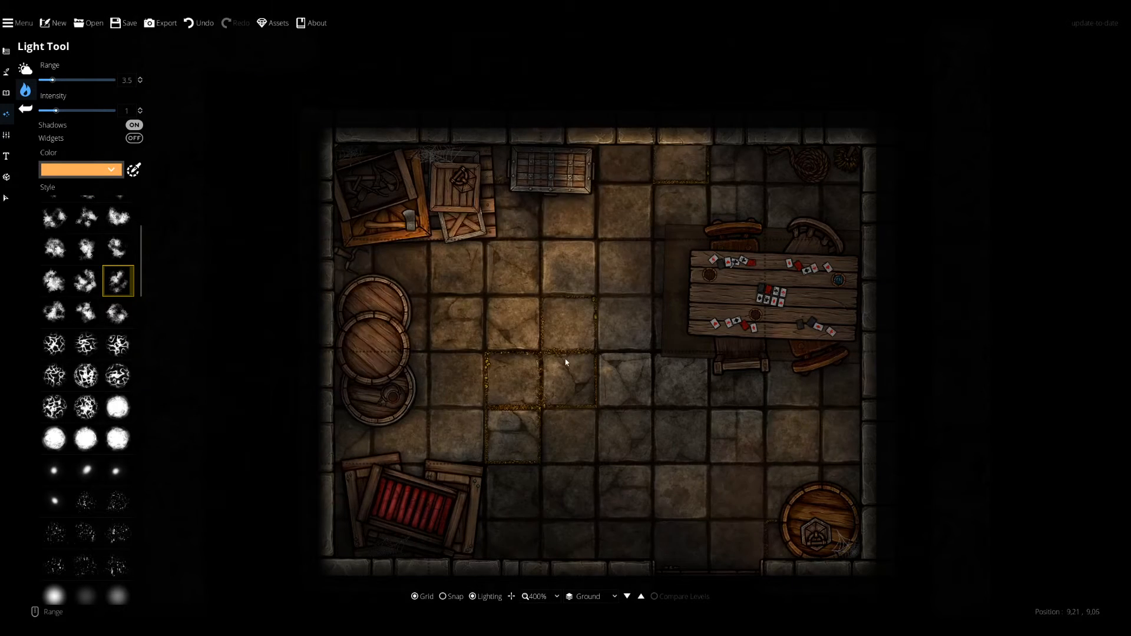
pyautogui.moveTo(566, 360); pyautogui.dragTo(578, 343)
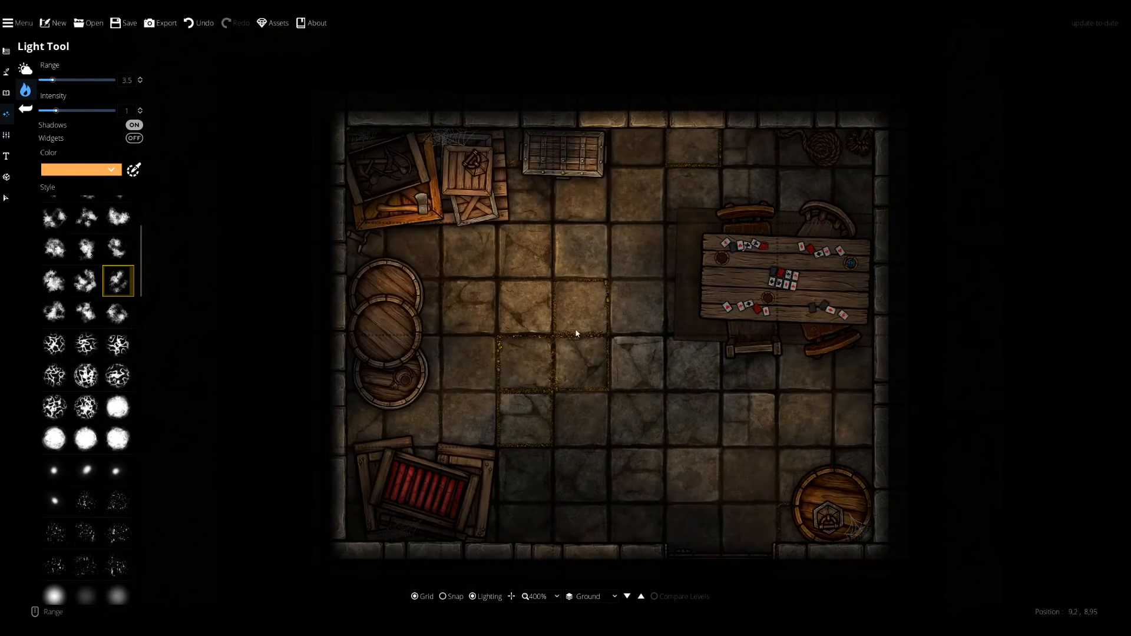
pyautogui.scroll(2, 659, 344)
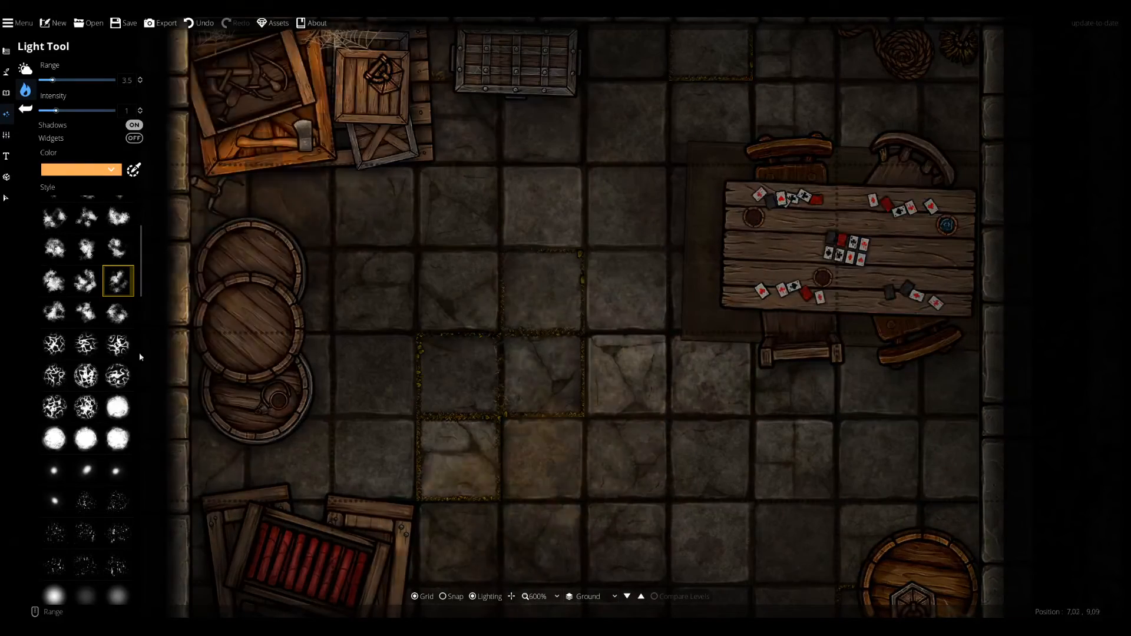
pyautogui.click(55, 312)
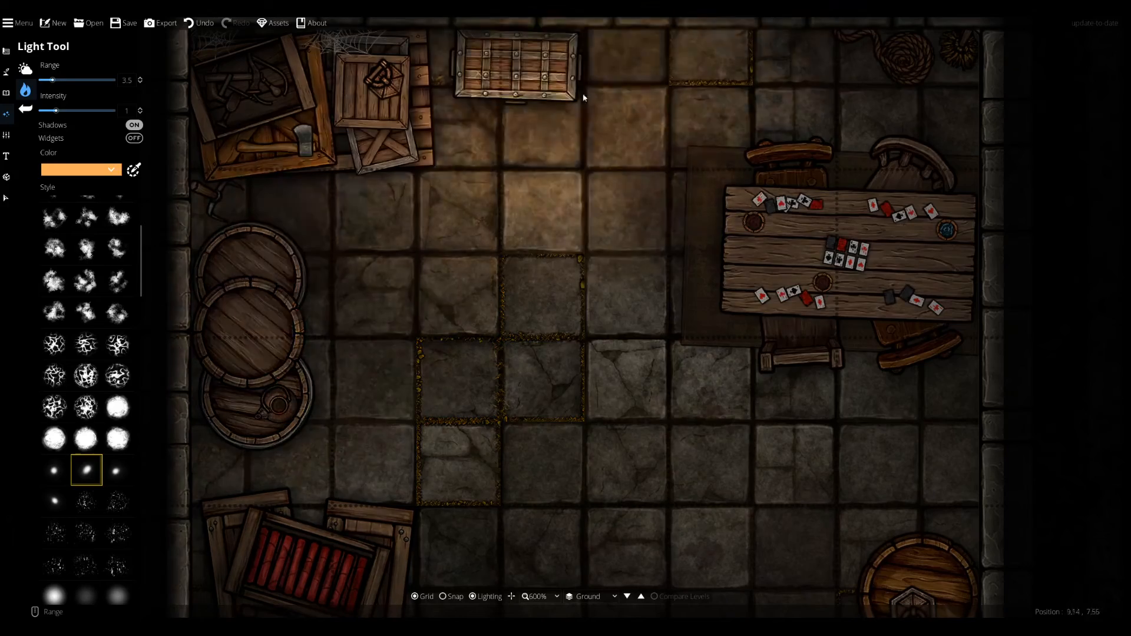
pyautogui.moveTo(549, 500); pyautogui.dragTo(530, 406)
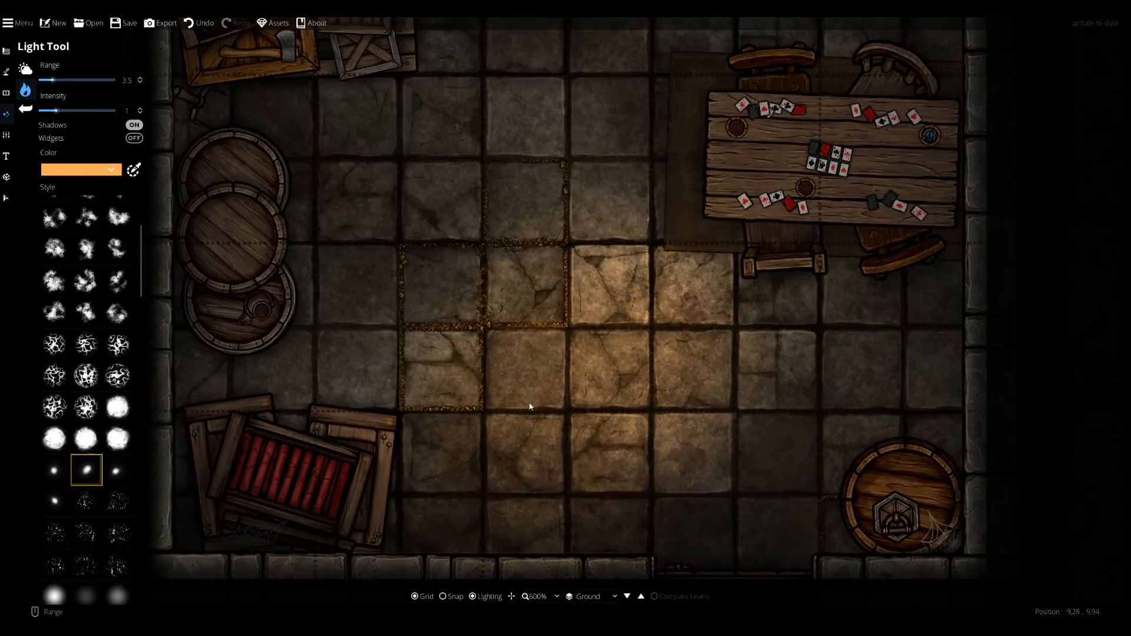
# Preview the small oval glow light styles over the floor, barrels and crates.
pyautogui.moveTo(619, 304); pyautogui.dragTo(590, 392)
pyautogui.moveTo(391, 196); pyautogui.dragTo(420, 211)
pyautogui.moveTo(480, 303); pyautogui.dragTo(460, 199)
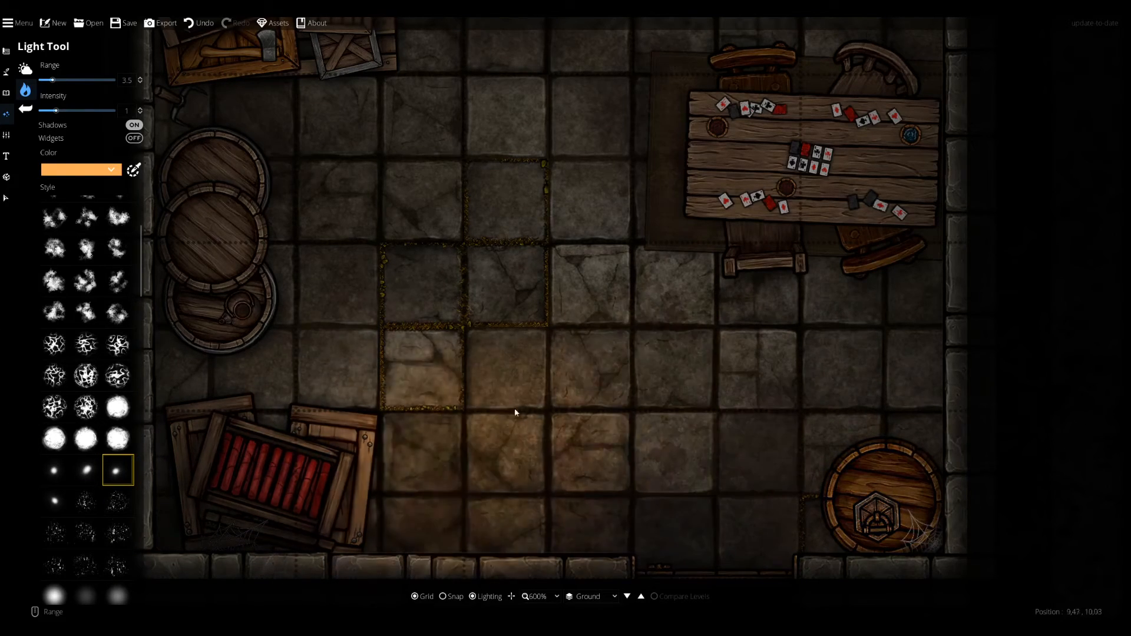
pyautogui.moveTo(419, 175); pyautogui.dragTo(434, 257)
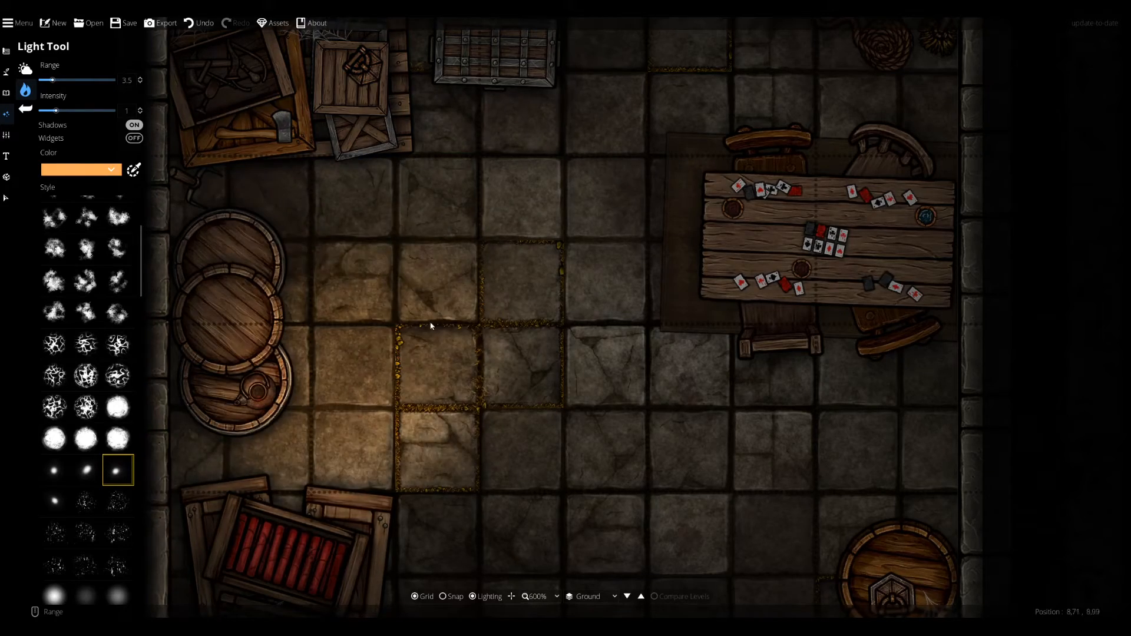
pyautogui.moveTo(560, 373); pyautogui.dragTo(580, 284)
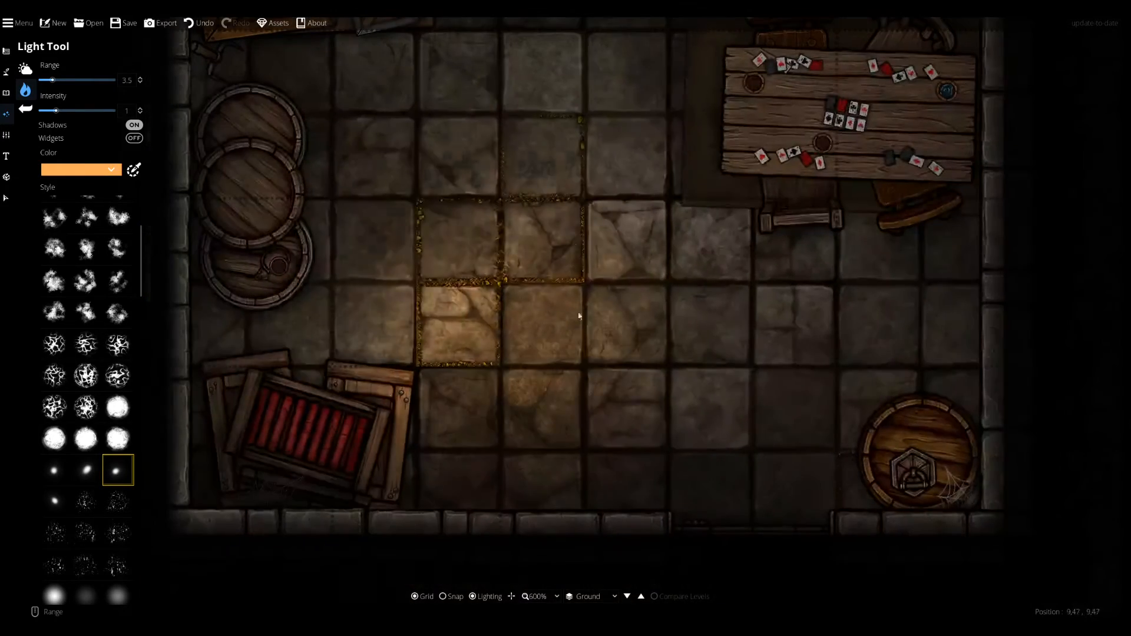
pyautogui.click(86, 471)
pyautogui.moveTo(640, 364); pyautogui.dragTo(629, 419)
pyautogui.moveTo(475, 266); pyautogui.dragTo(510, 475)
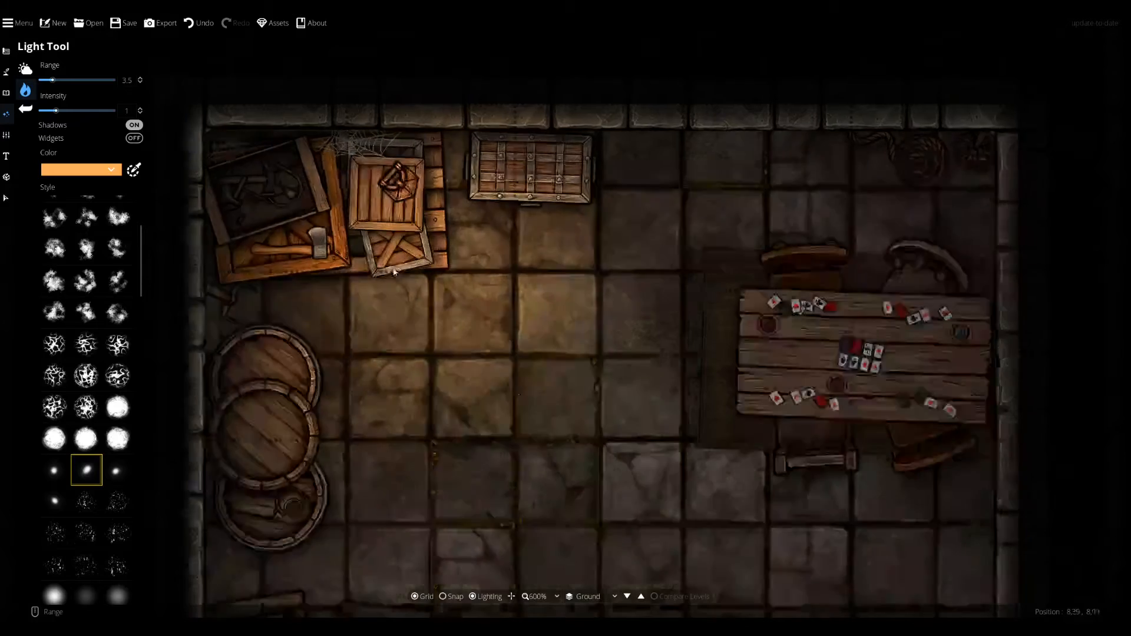
pyautogui.moveTo(398, 293); pyautogui.dragTo(400, 151)
pyautogui.moveTo(518, 379); pyautogui.dragTo(505, 404)
# Pick a small, soft round glow as the light style and preview it over the crates at range 3.5.
pyautogui.scroll(-10, 84, 366)
pyautogui.scroll(3, 87, 371)
pyautogui.scroll(-4, 88, 373)
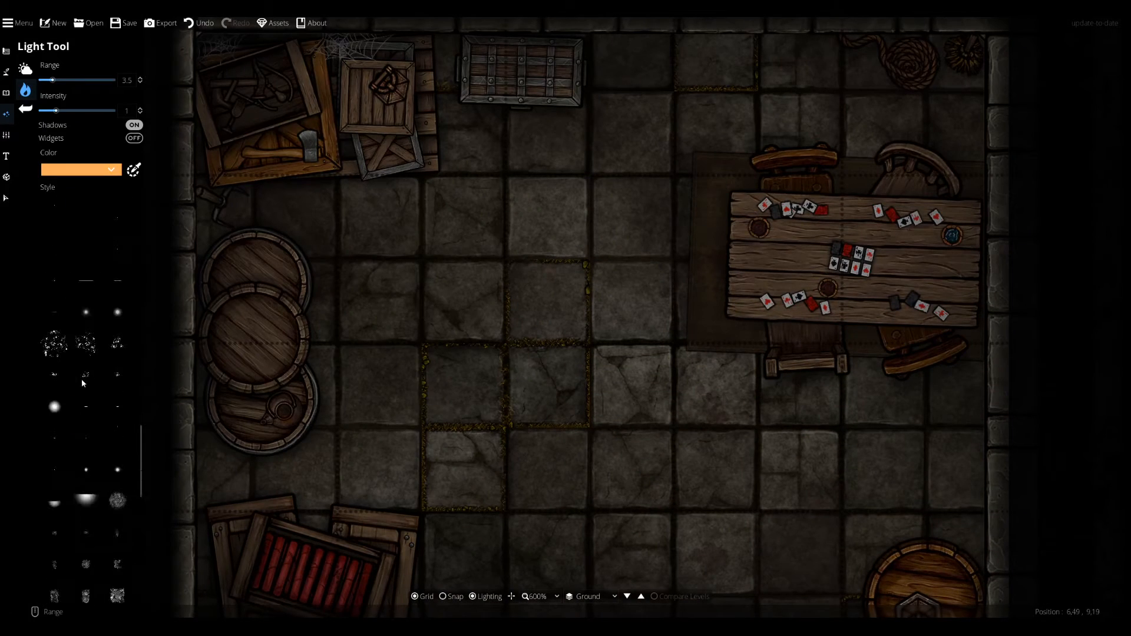
pyautogui.click(86, 313)
pyautogui.click(86, 312)
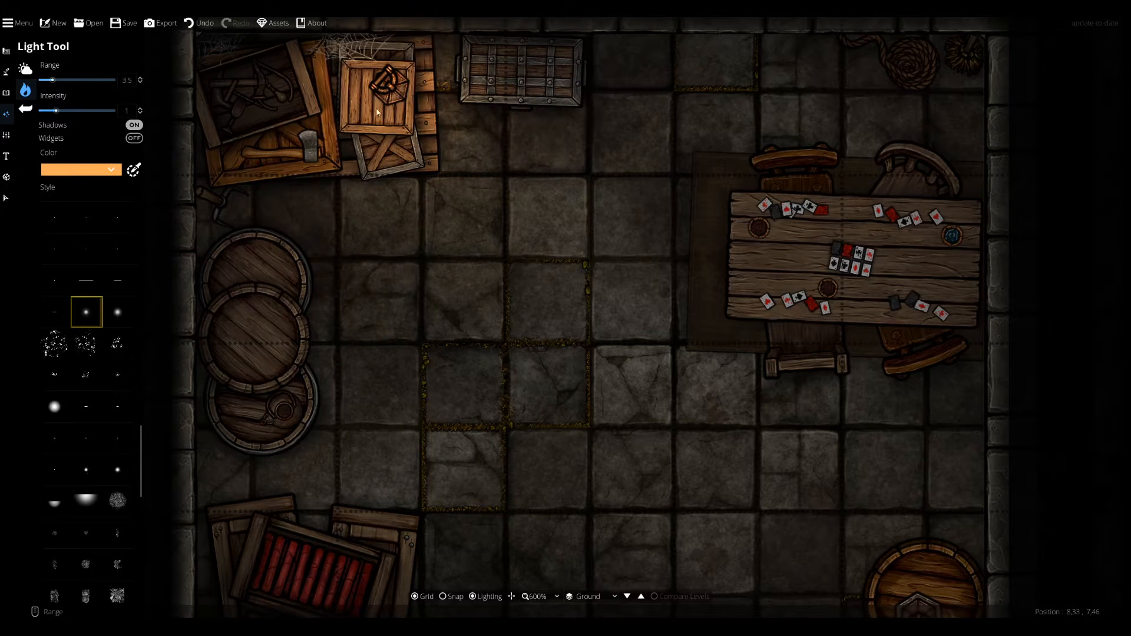
# Preview the bright-centred radial light style around the crates at ranges between 0.5 and 1.5.
pyautogui.scroll(10, 48, 416)
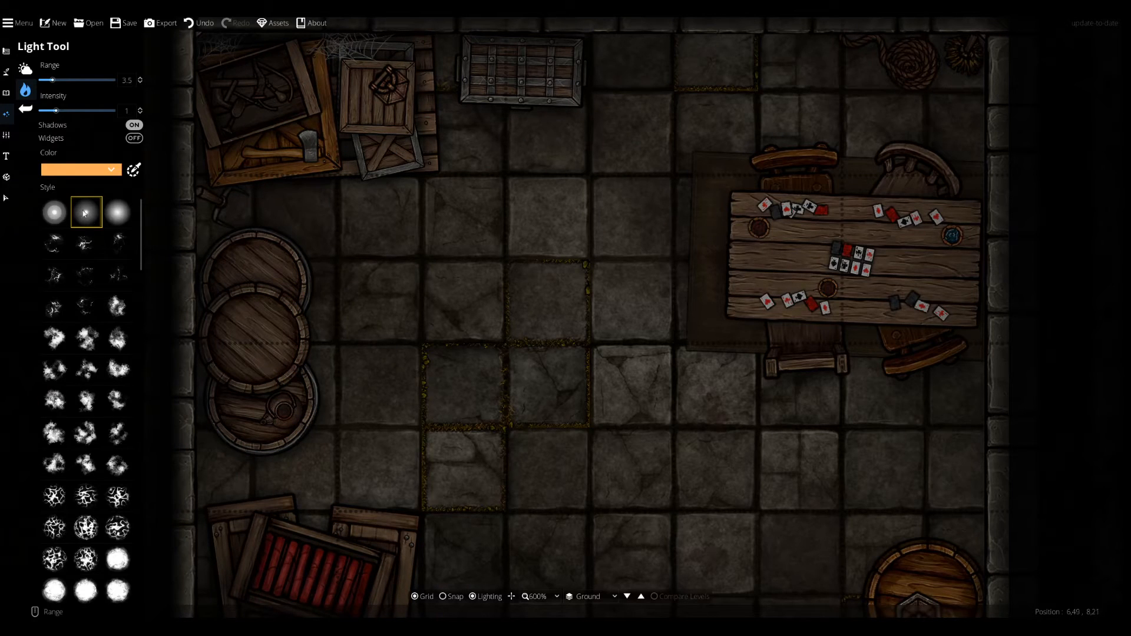
pyautogui.scroll(-5, 463, 205)
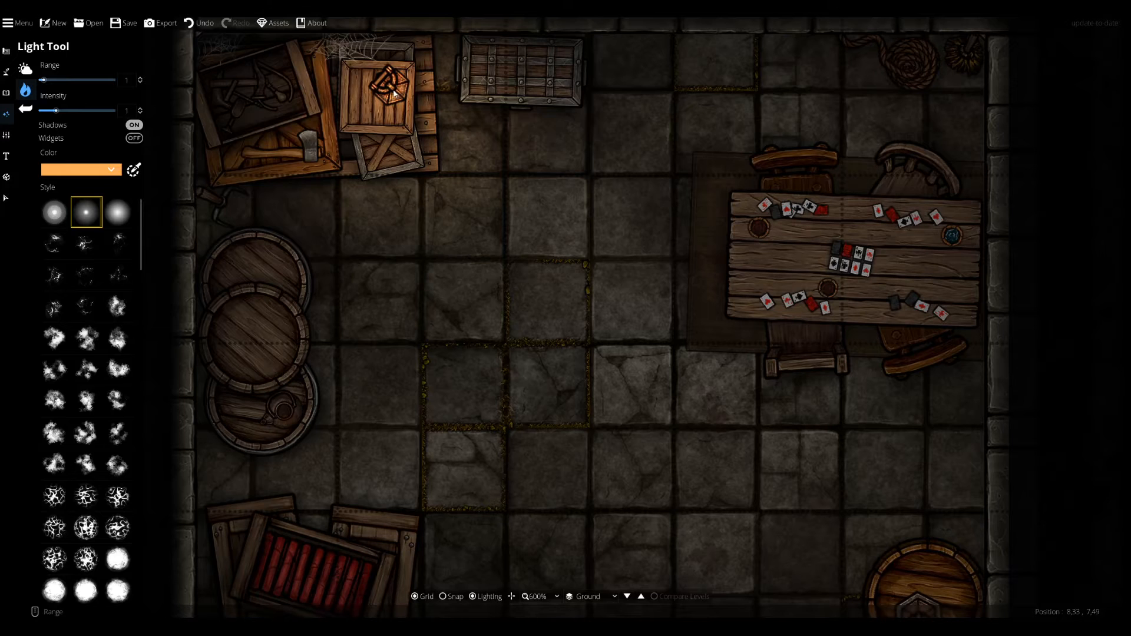
pyautogui.scroll(-1, 394, 93)
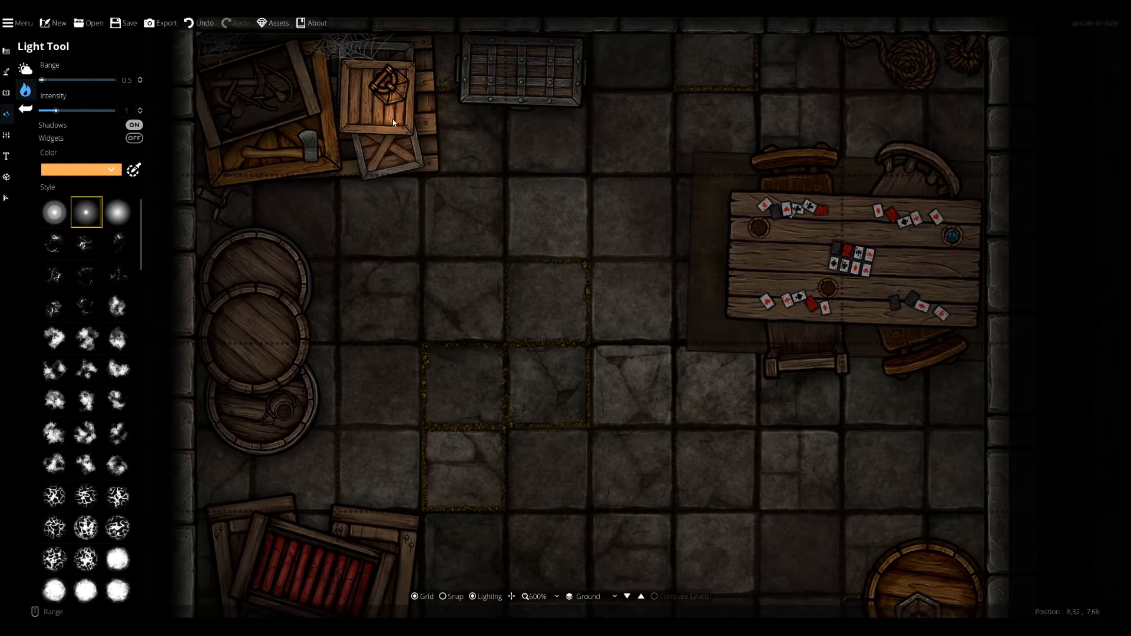
pyautogui.scroll(2, 540, 221)
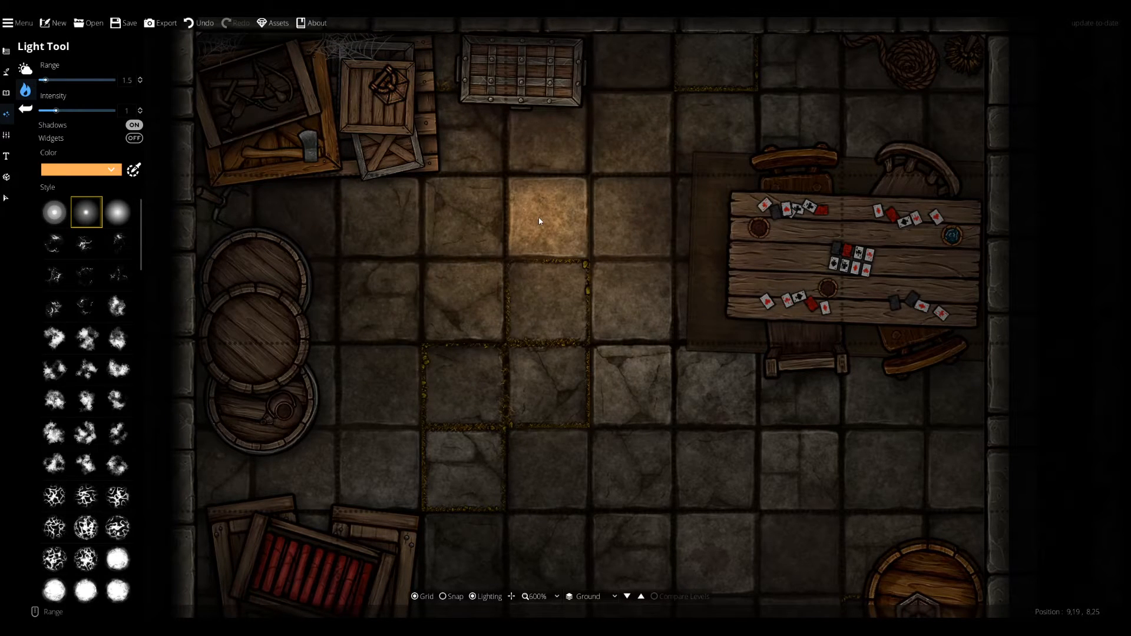
# Compare the soft round glows with the rayed light style near the crates, raising the range to 5.
pyautogui.scroll(-10, 80, 401)
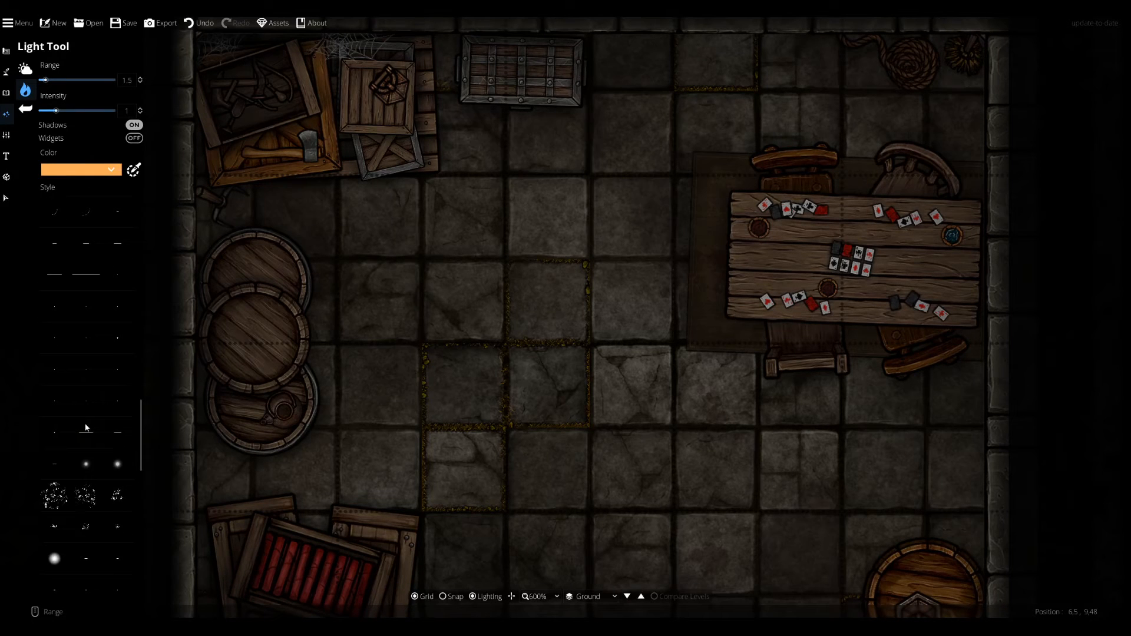
pyautogui.click(118, 471)
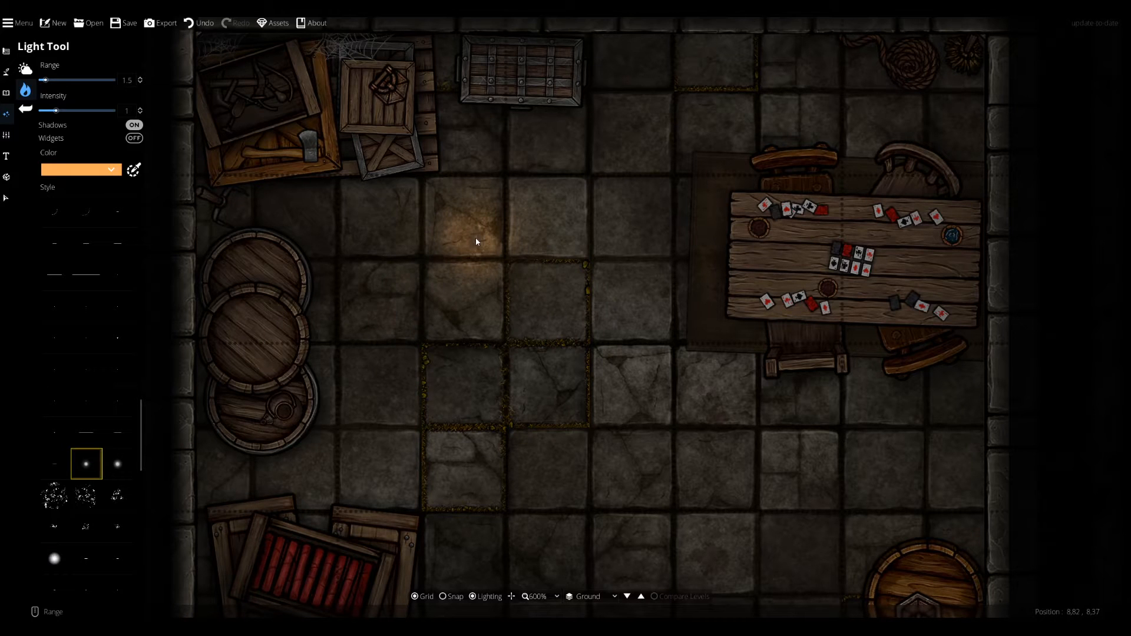
pyautogui.scroll(5, 474, 244)
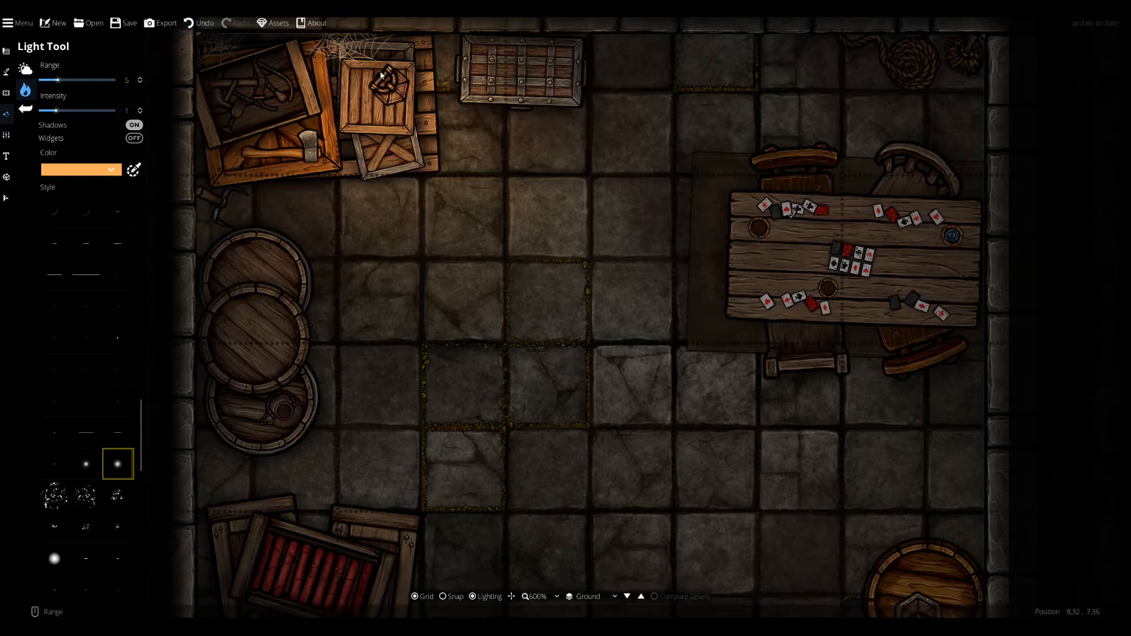
pyautogui.click(86, 418)
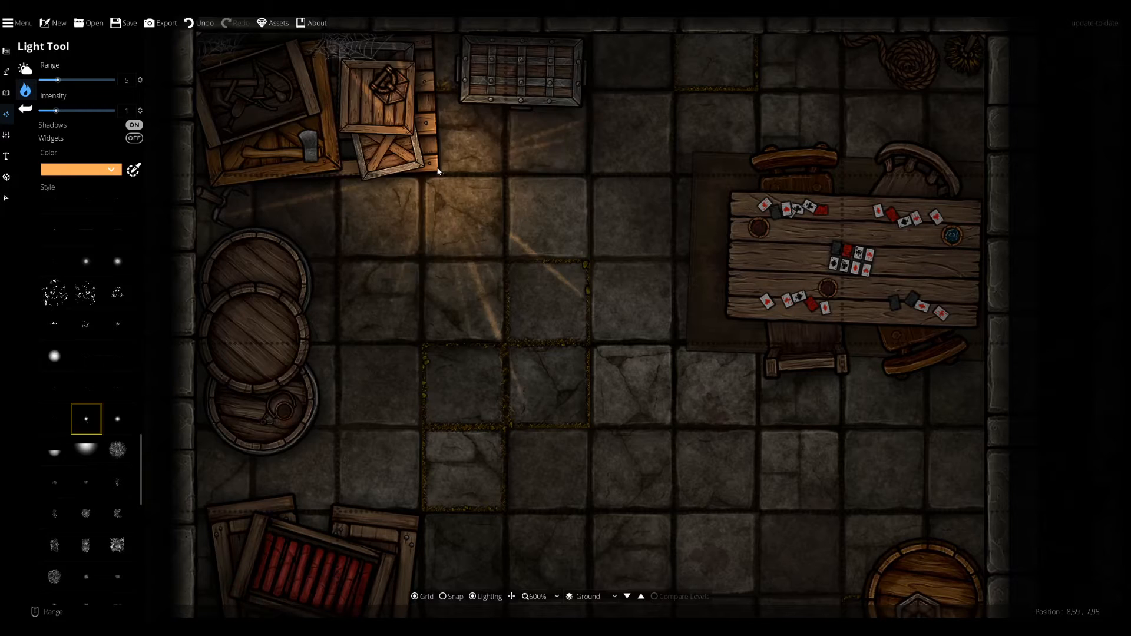
# Place larger soft round glow lights with range 6 and intensity 1 on the crate and barrel lanterns.
pyautogui.scroll(-8, 103, 419)
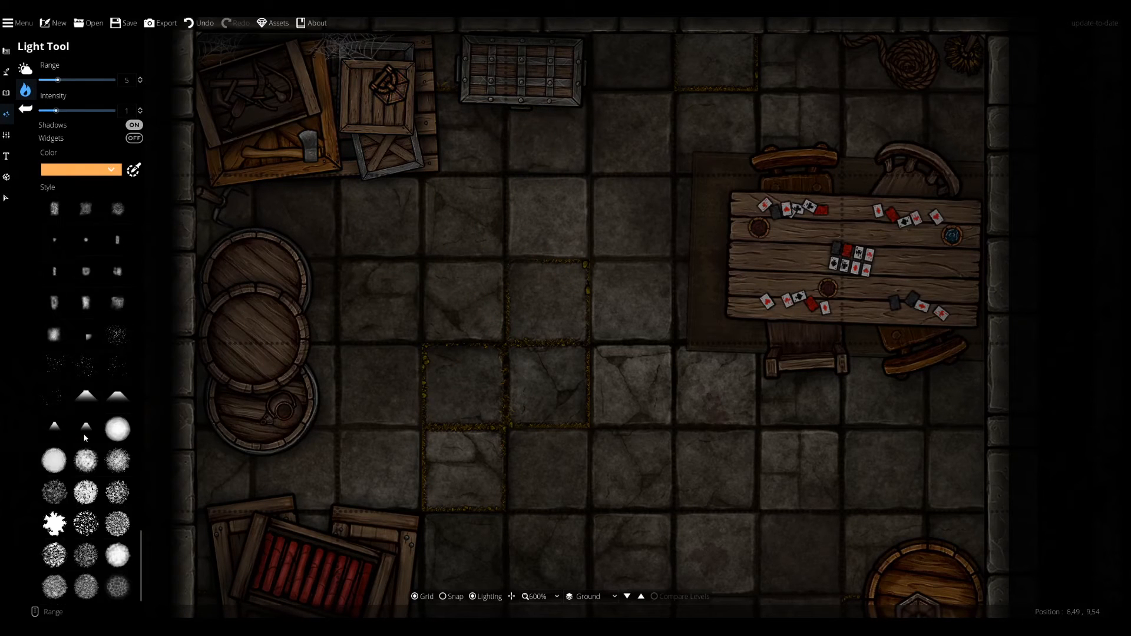
pyautogui.scroll(5, 99, 294)
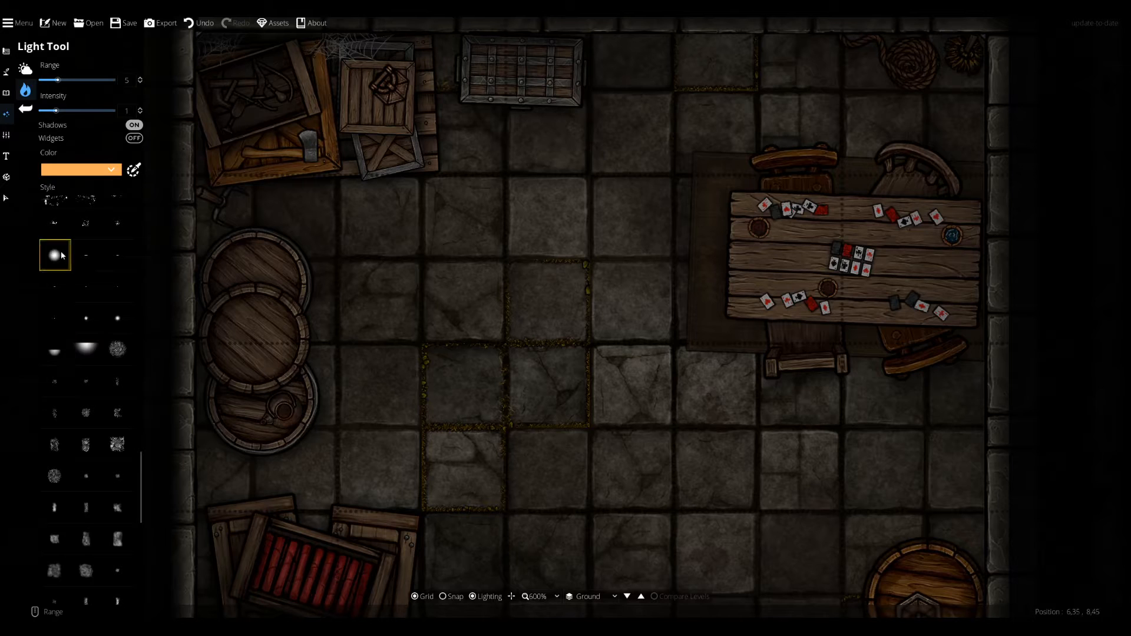
pyautogui.scroll(3, 61, 251)
pyautogui.click(87, 312)
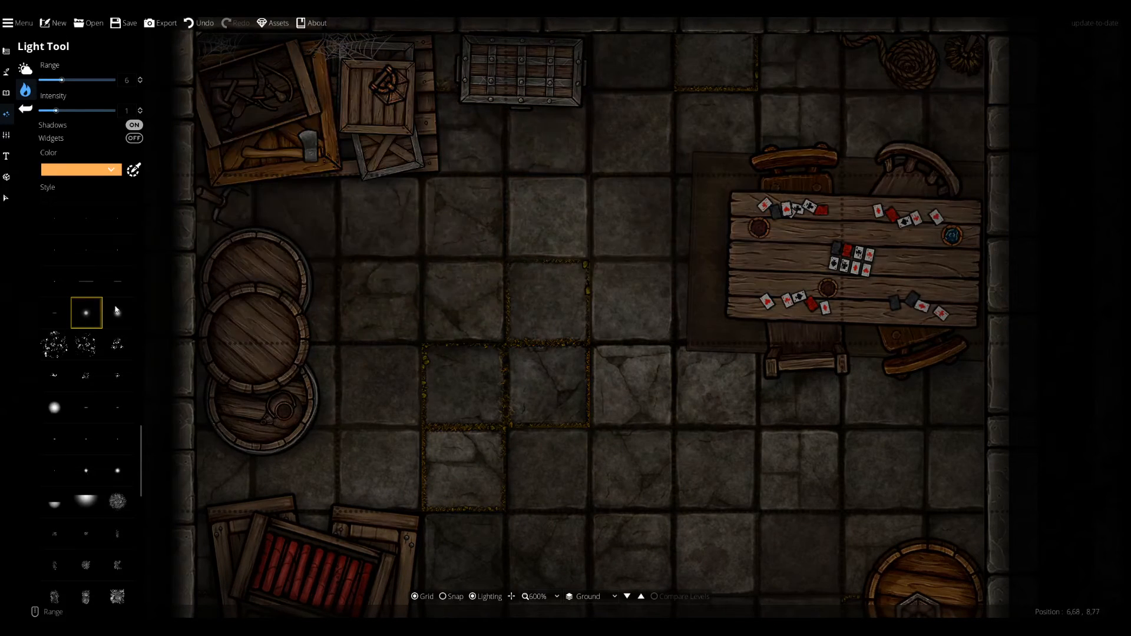
pyautogui.click(118, 313)
pyautogui.click(388, 95)
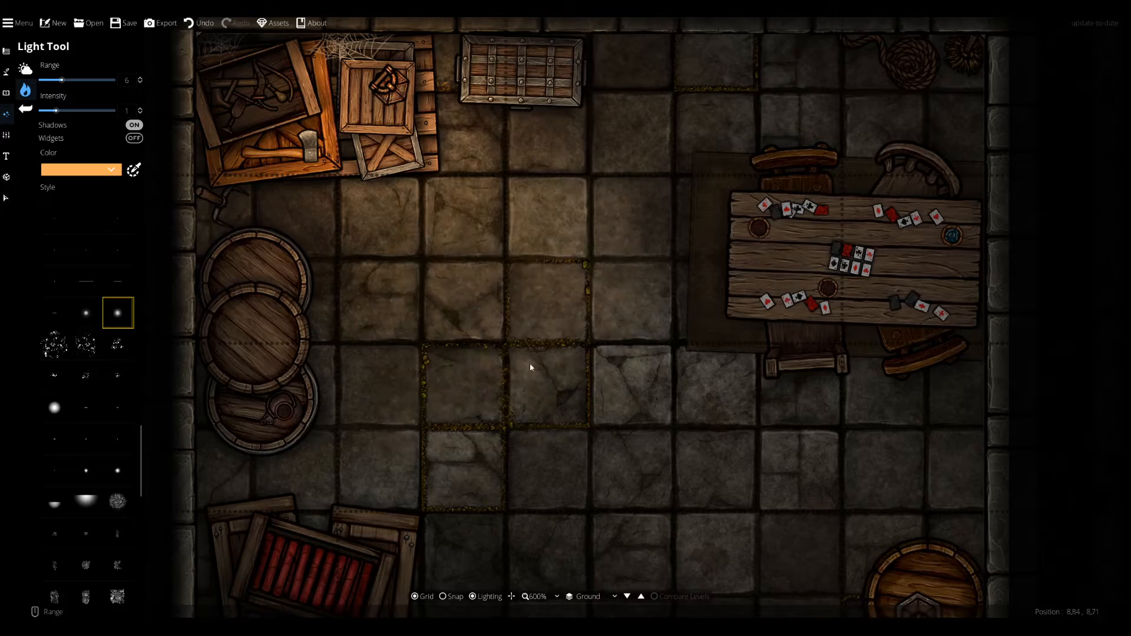
pyautogui.moveTo(784, 507); pyautogui.dragTo(674, 296)
pyautogui.scroll(-4, 465, 223)
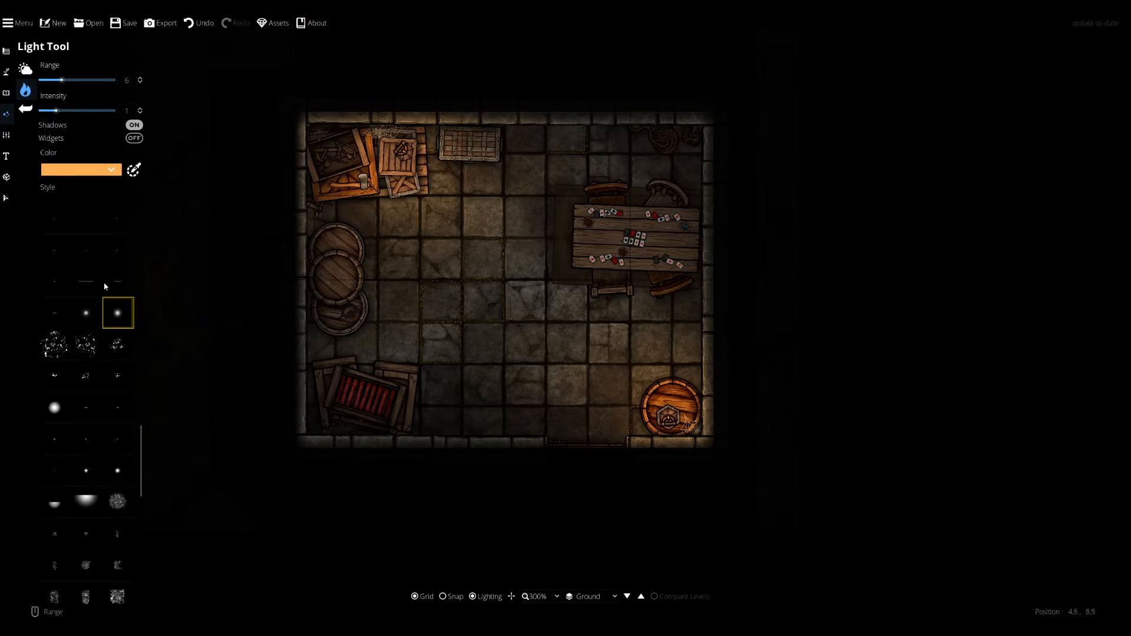
# Undo the trial lights and place bright-centred radial lights with range 4.5 and intensity 1 on the crate and barrel lanterns.
pyautogui.scroll(5, 109, 248)
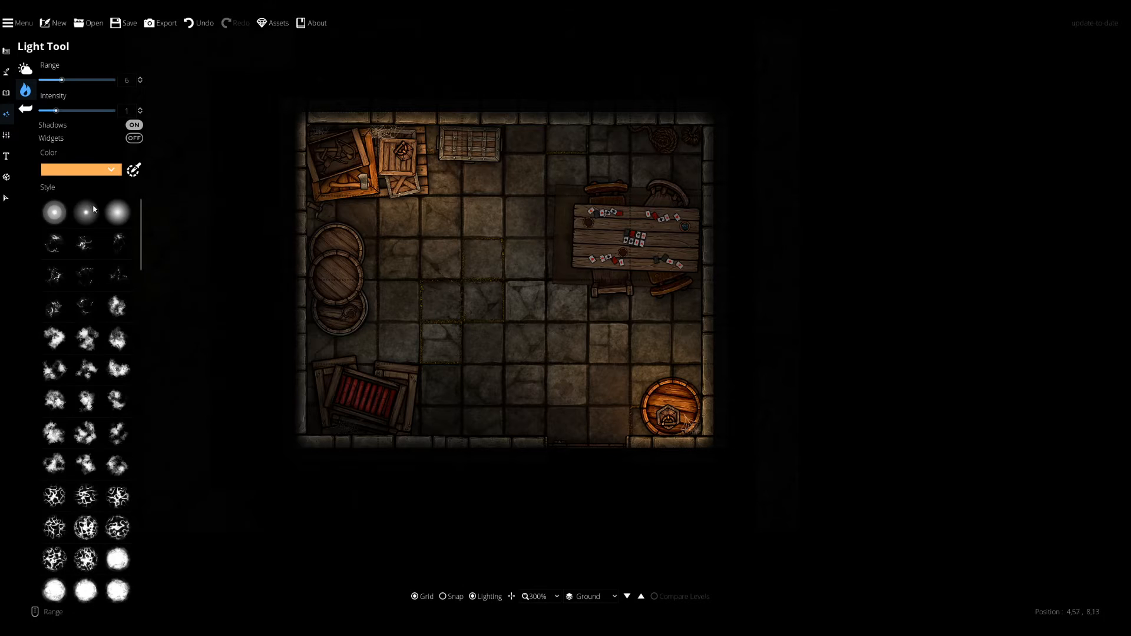
pyautogui.hotkey('ctrl', 'z')
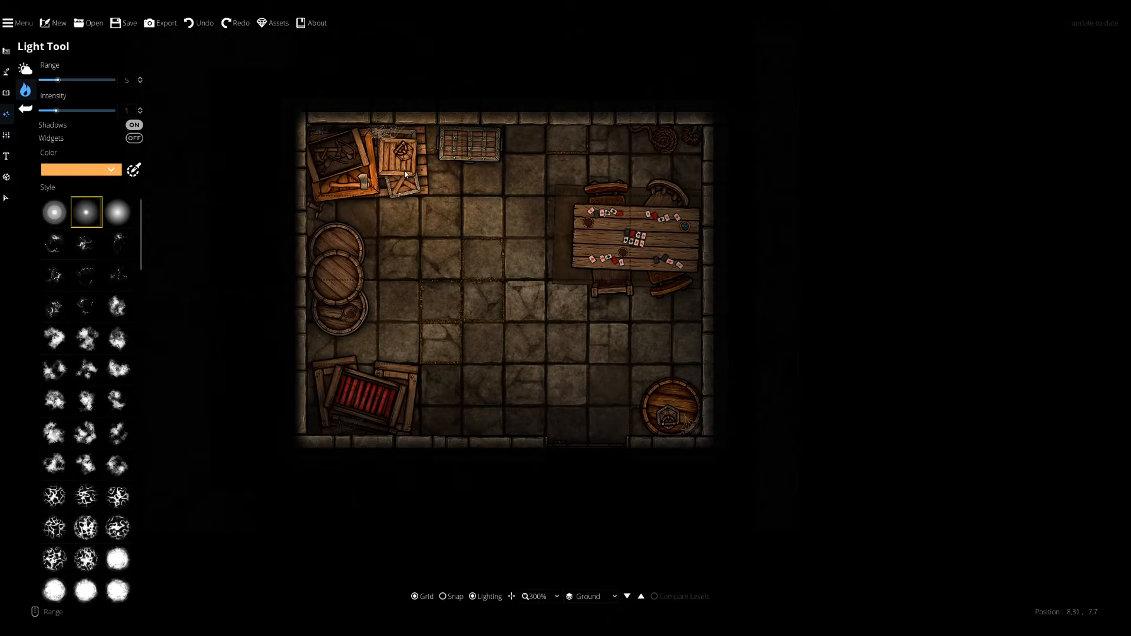
pyautogui.scroll(-2, 409, 160)
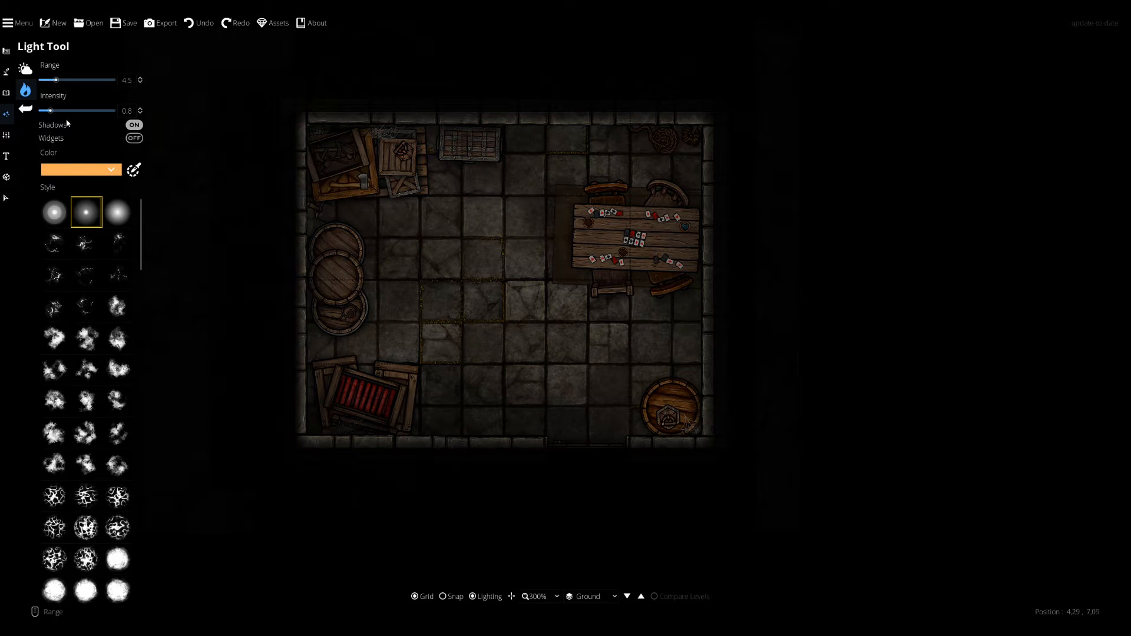
pyautogui.click(408, 158)
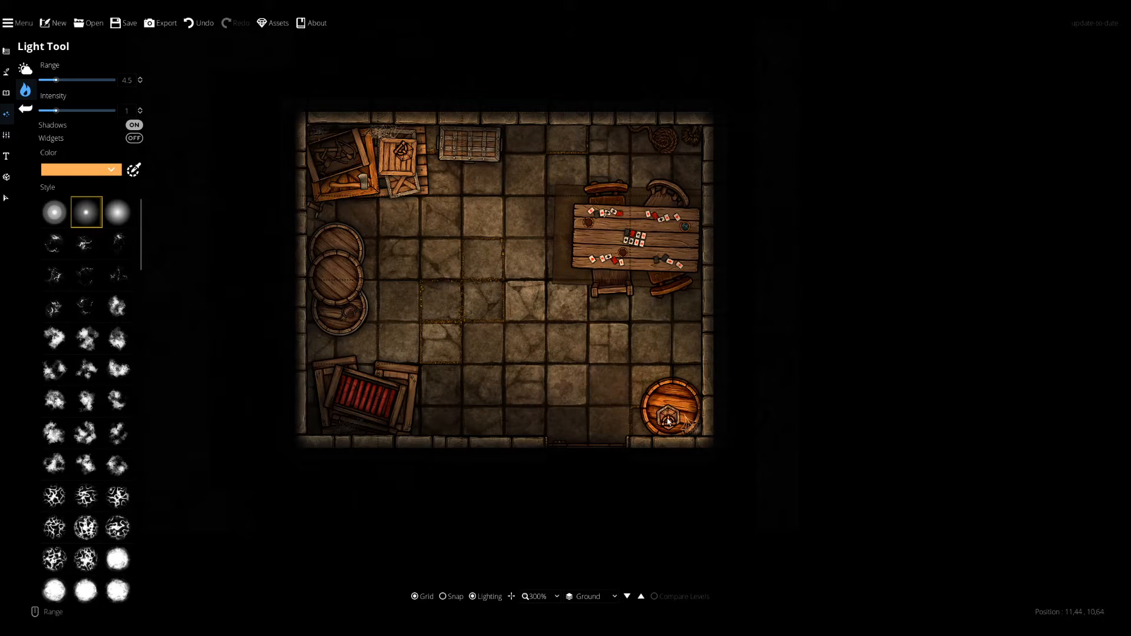
# Select the barrel lantern's light and reduce its range.
pyautogui.click(5, 198)
pyautogui.click(404, 152)
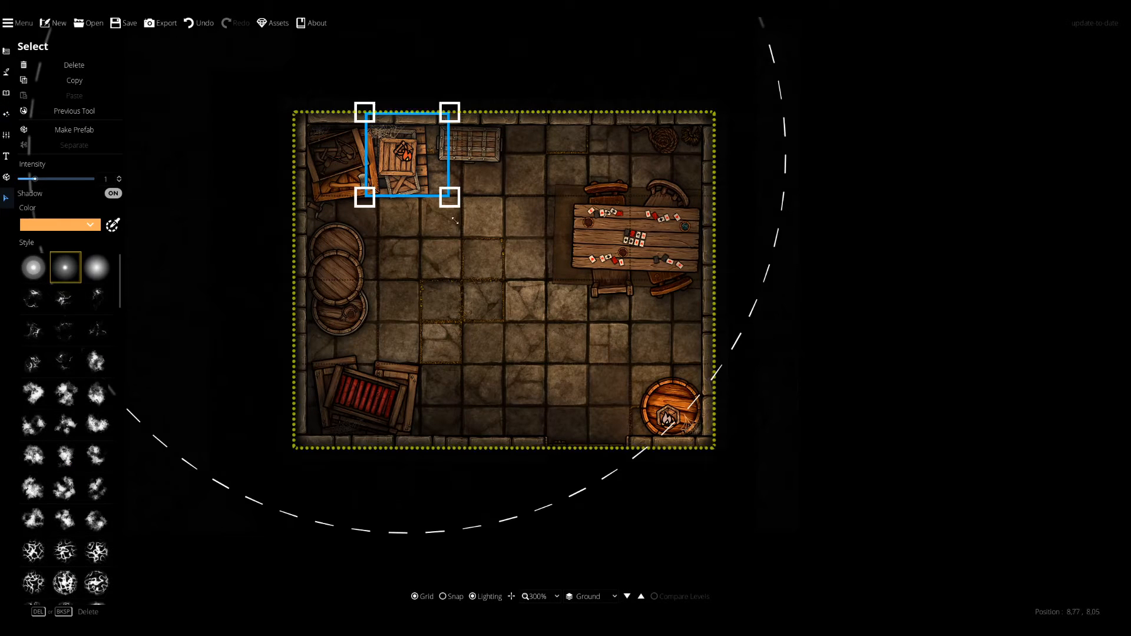
pyautogui.click(668, 416)
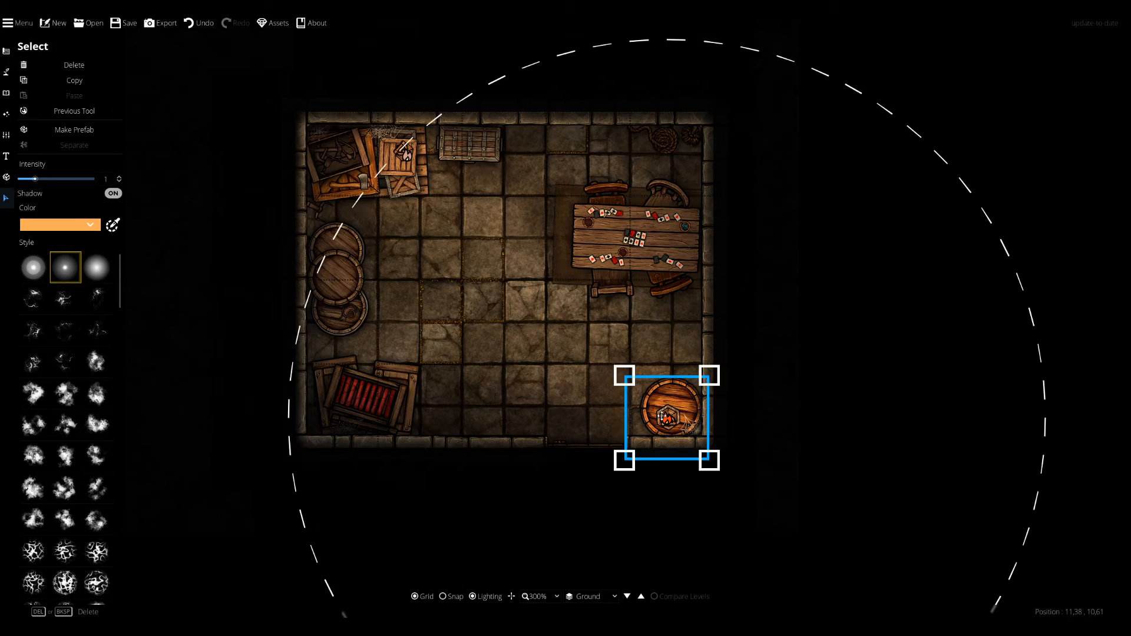
pyautogui.moveTo(420, 130); pyautogui.dragTo(482, 221)
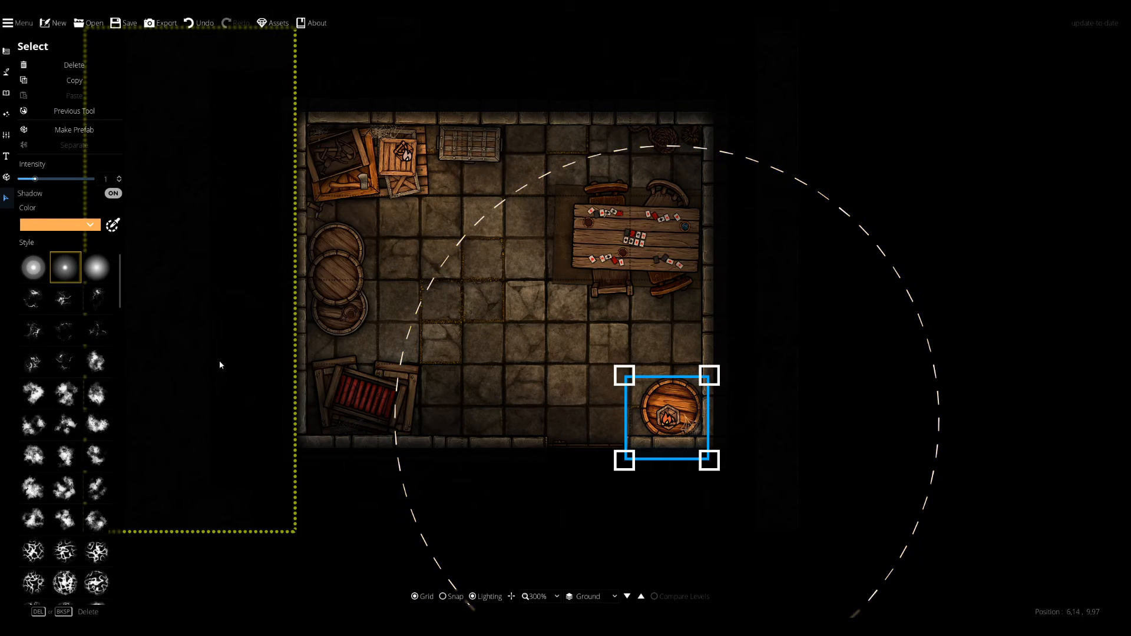
pyautogui.click(211, 483)
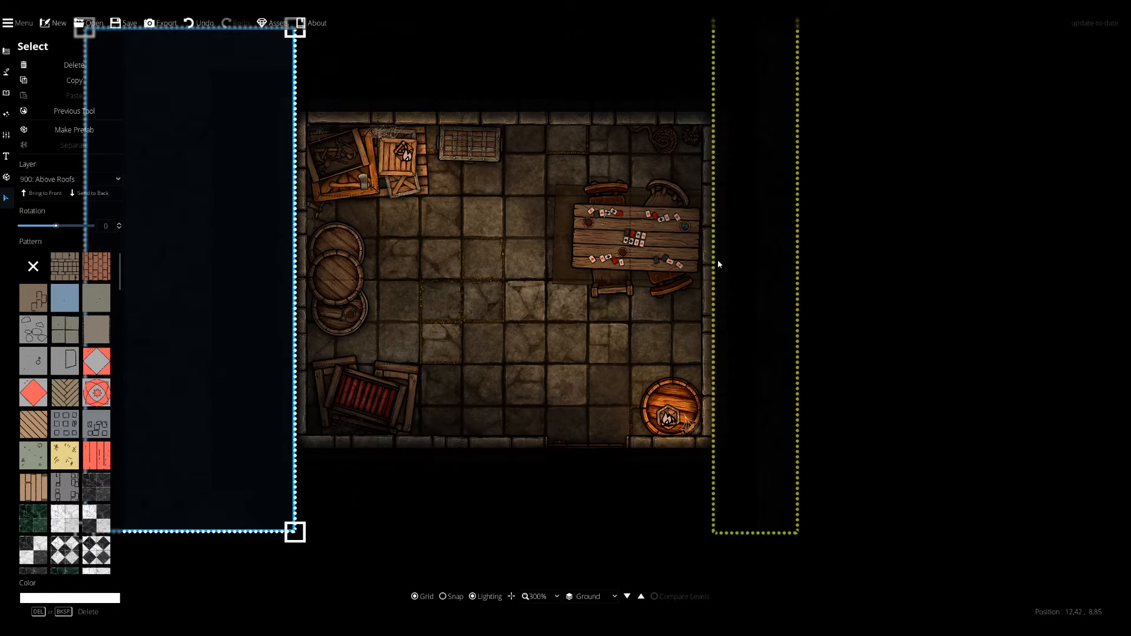
# Select the crate lantern's light and reduce its range.
pyautogui.moveTo(718, 304); pyautogui.dragTo(778, 220)
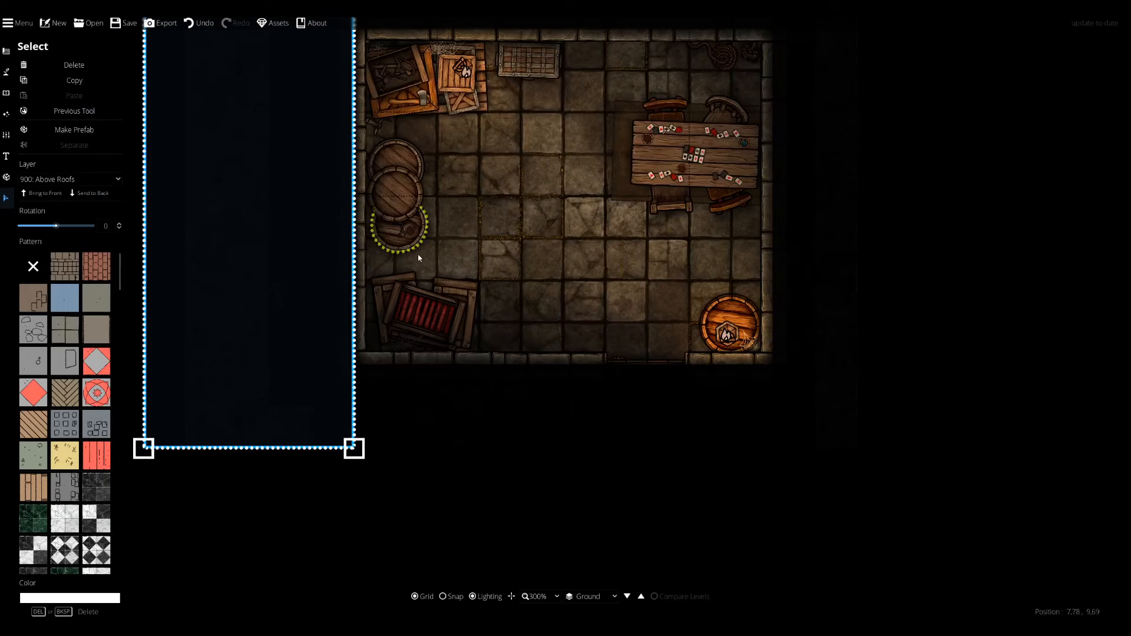
pyautogui.moveTo(432, 160); pyautogui.dragTo(420, 248)
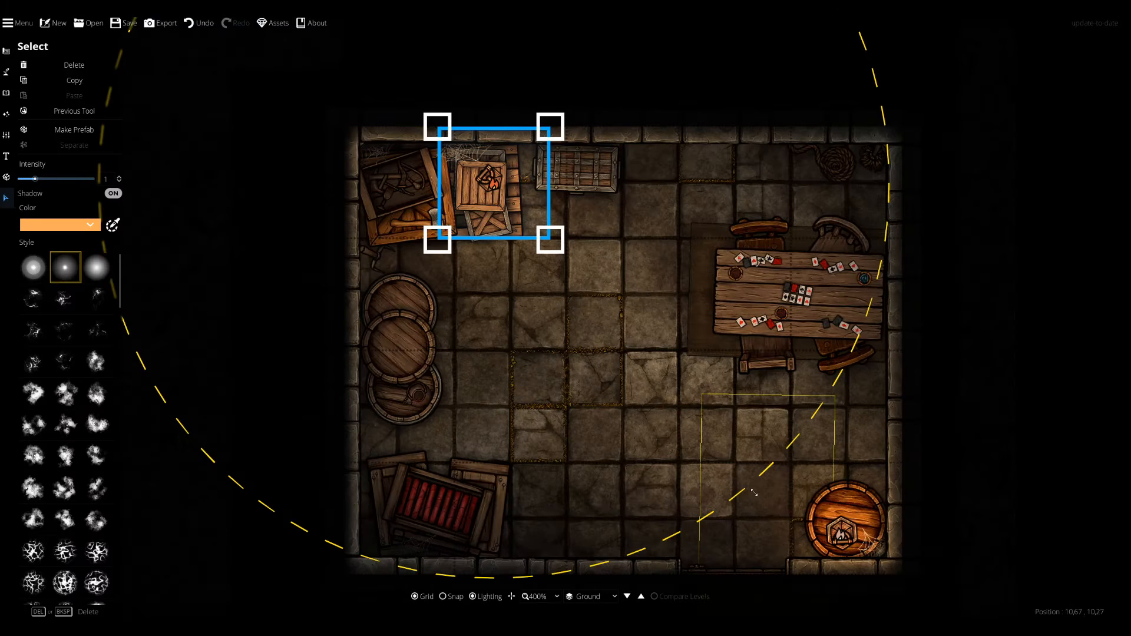
pyautogui.moveTo(755, 493); pyautogui.dragTo(337, 407)
pyautogui.click(1103, 308)
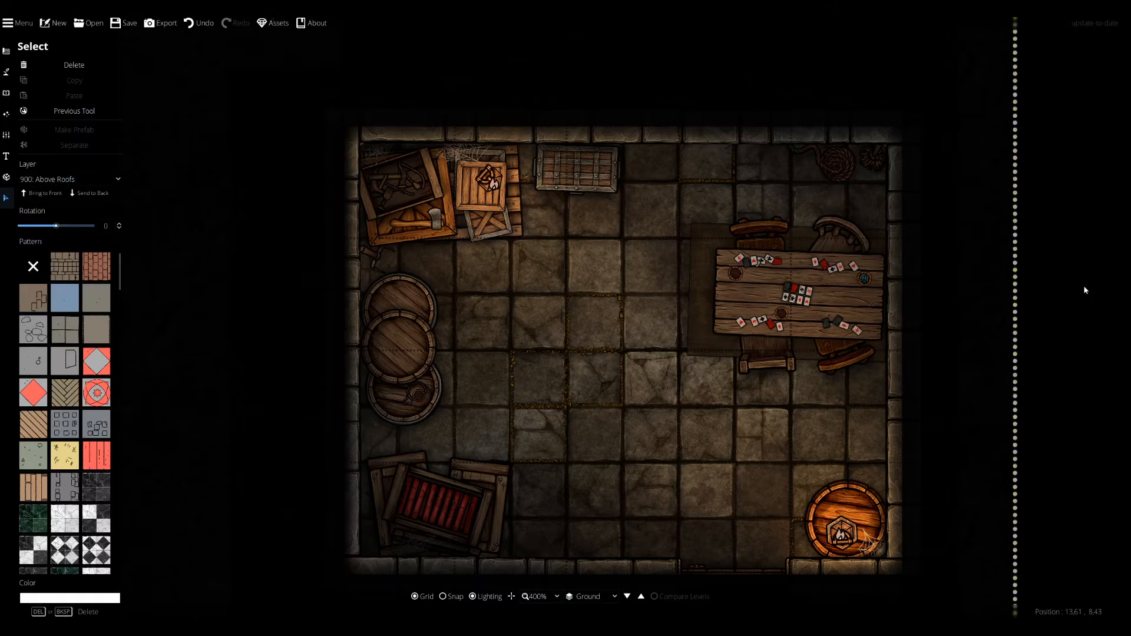
# Shrink the barrel lantern's light to a small circle around the barrel and give it a thin, crackled light style.
pyautogui.click(867, 542)
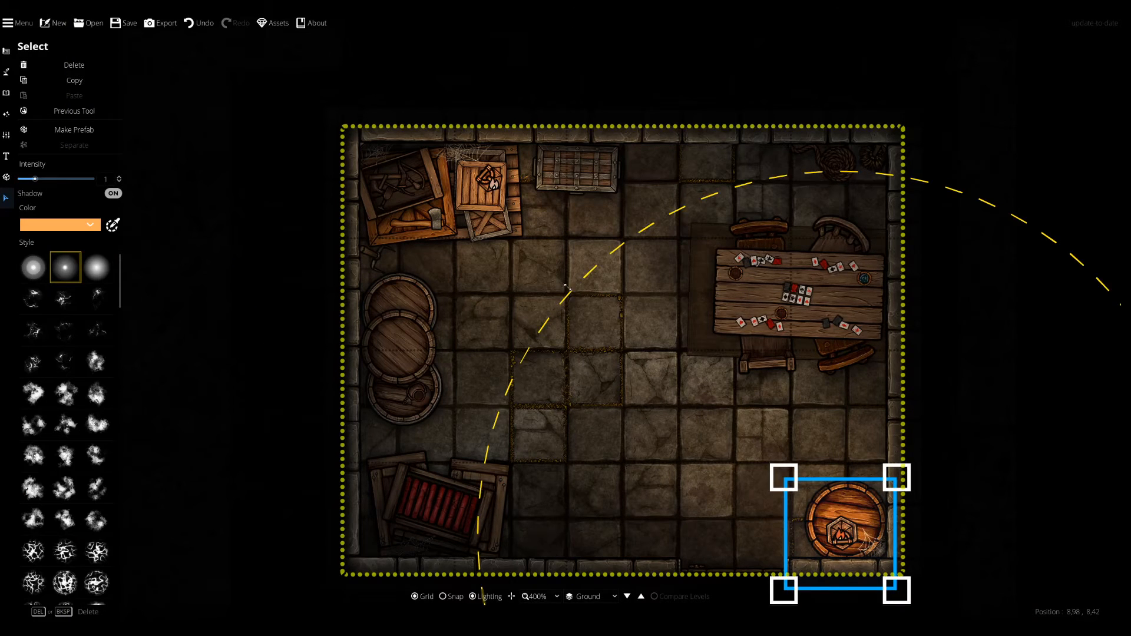
pyautogui.moveTo(644, 394); pyautogui.dragTo(666, 434)
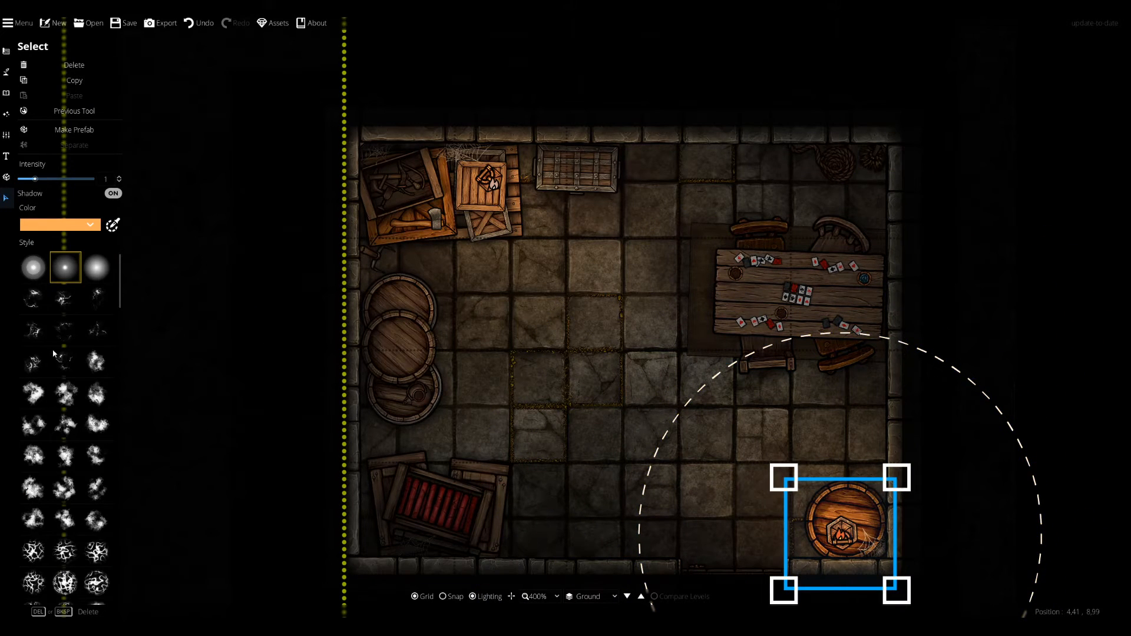
pyautogui.click(78, 294)
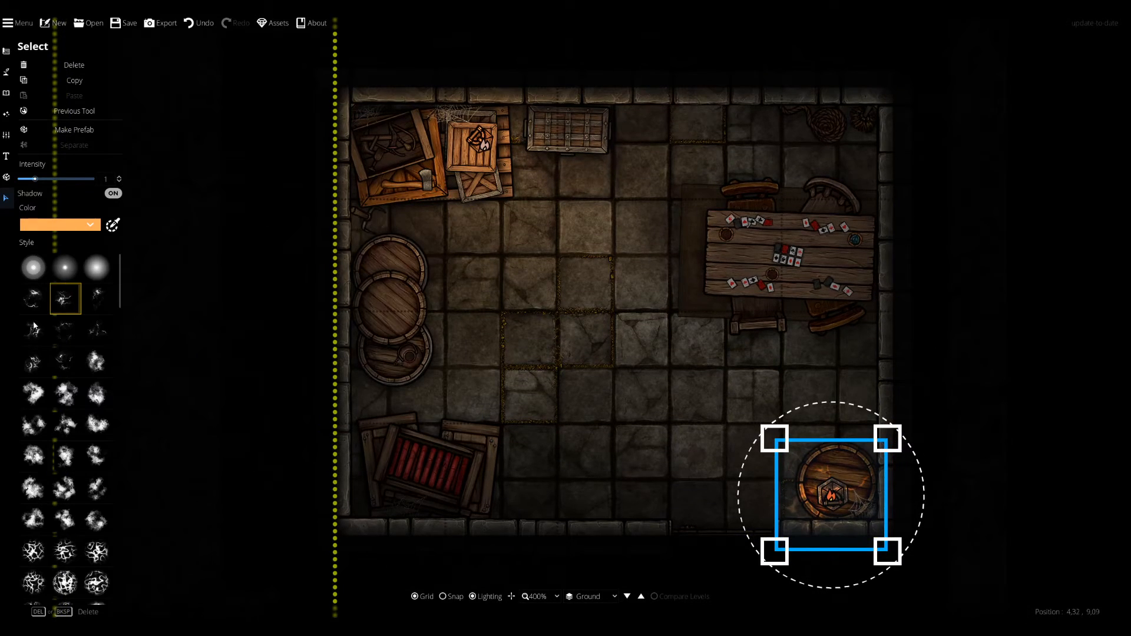
pyautogui.click(33, 325)
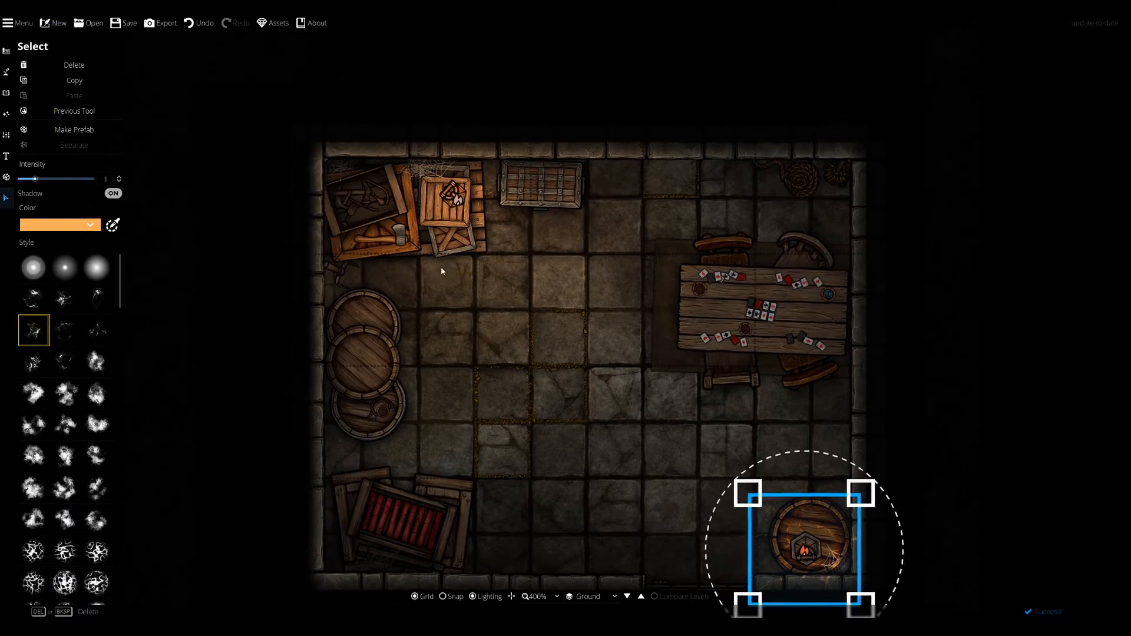
pyautogui.scroll(5, 441, 266)
pyautogui.scroll(-2, 519, 206)
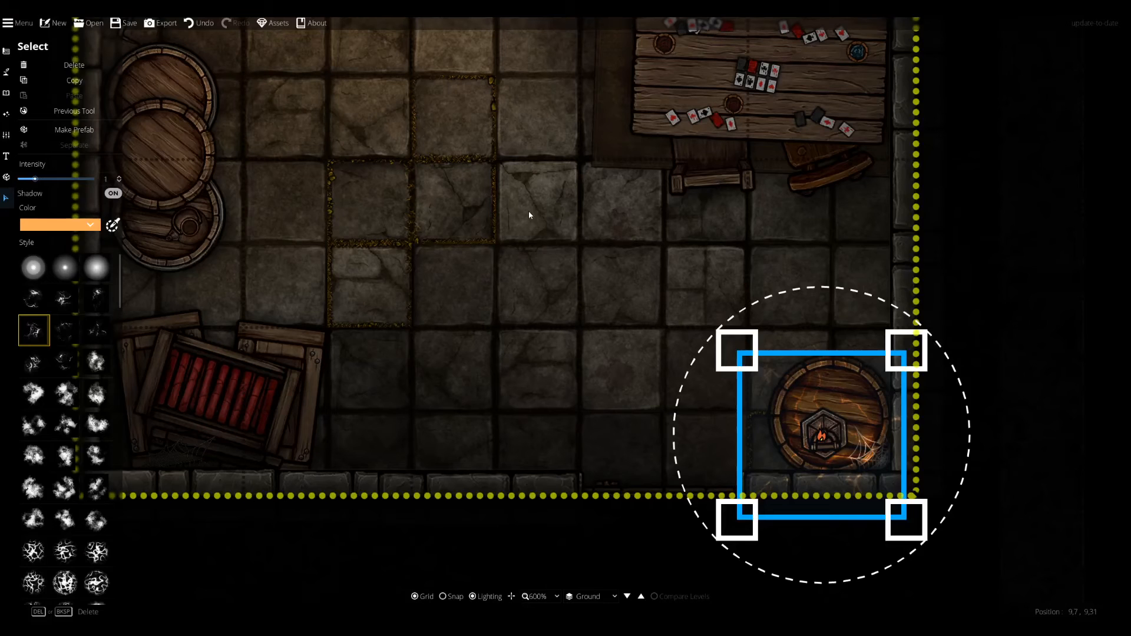
# Switch the barrel lantern's light to the bright-centred radial style and deselect it.
pyautogui.click(66, 272)
pyautogui.moveTo(438, 155); pyautogui.dragTo(833, 430)
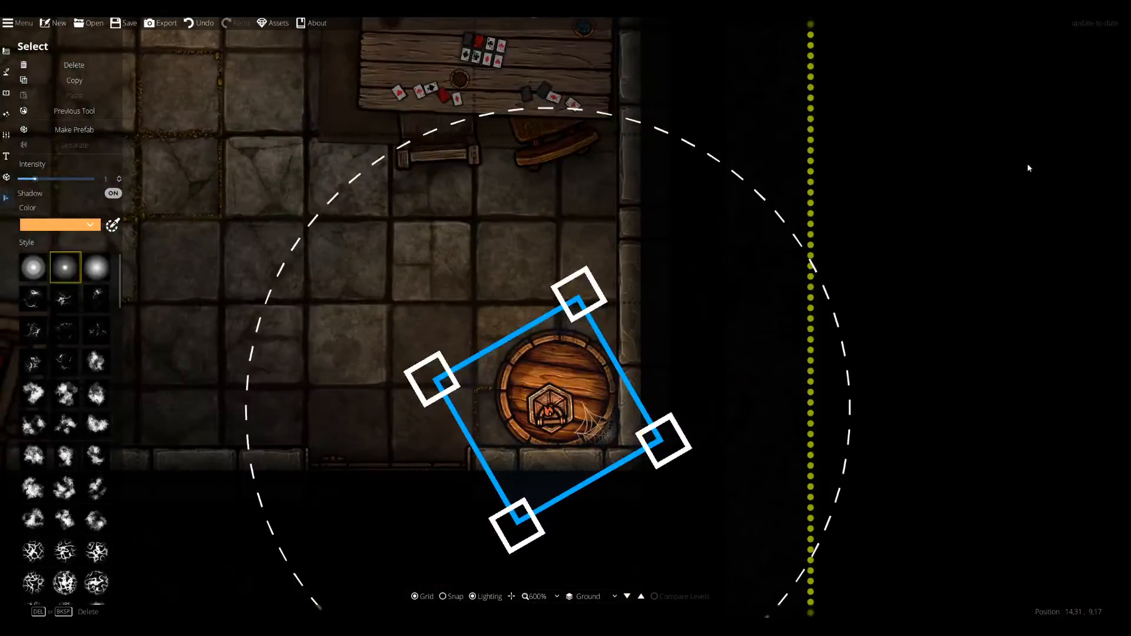
pyautogui.click(1065, 168)
# Set up the Path Tool with a soft shadow style on User Layer 4 at width 0.76.
pyautogui.moveTo(359, 200); pyautogui.dragTo(884, 409)
pyautogui.moveTo(598, 237); pyautogui.dragTo(351, 285)
pyautogui.moveTo(429, 191); pyautogui.dragTo(610, 185)
pyautogui.moveTo(493, 194); pyautogui.dragTo(485, 145)
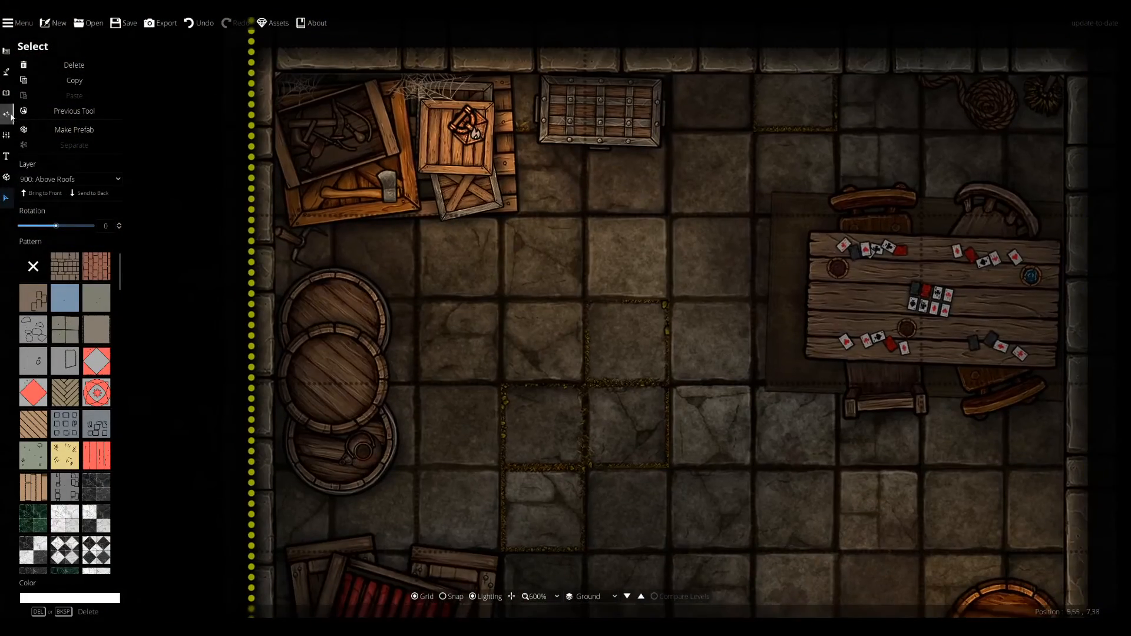
pyautogui.click(6, 94)
pyautogui.click(6, 114)
pyautogui.click(7, 73)
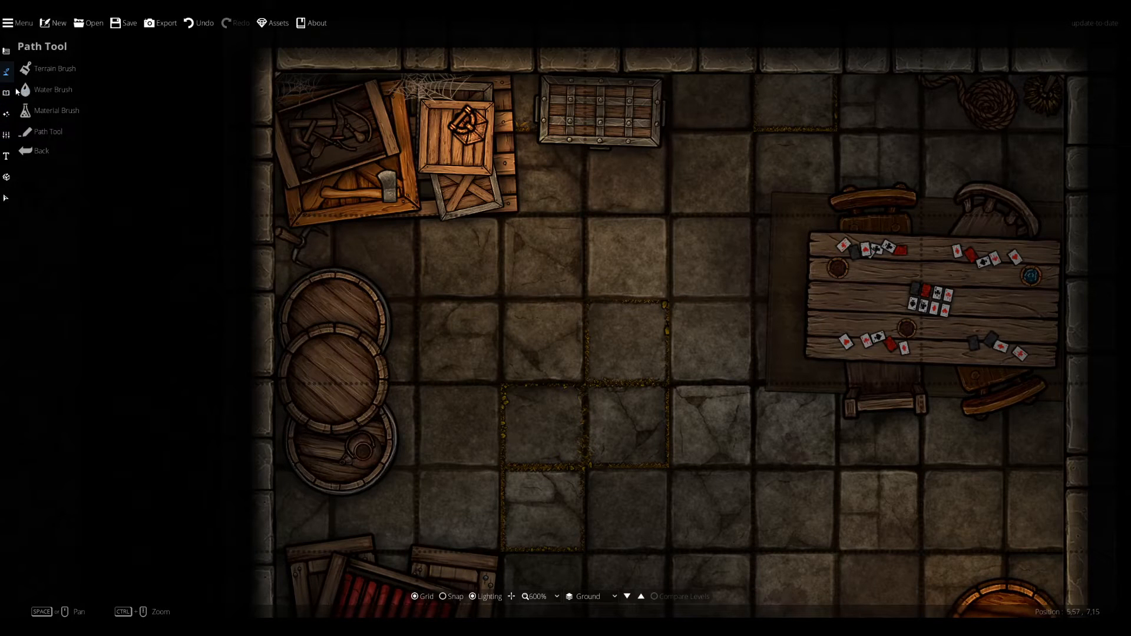
pyautogui.click(35, 132)
pyautogui.moveTo(481, 205); pyautogui.dragTo(431, 291)
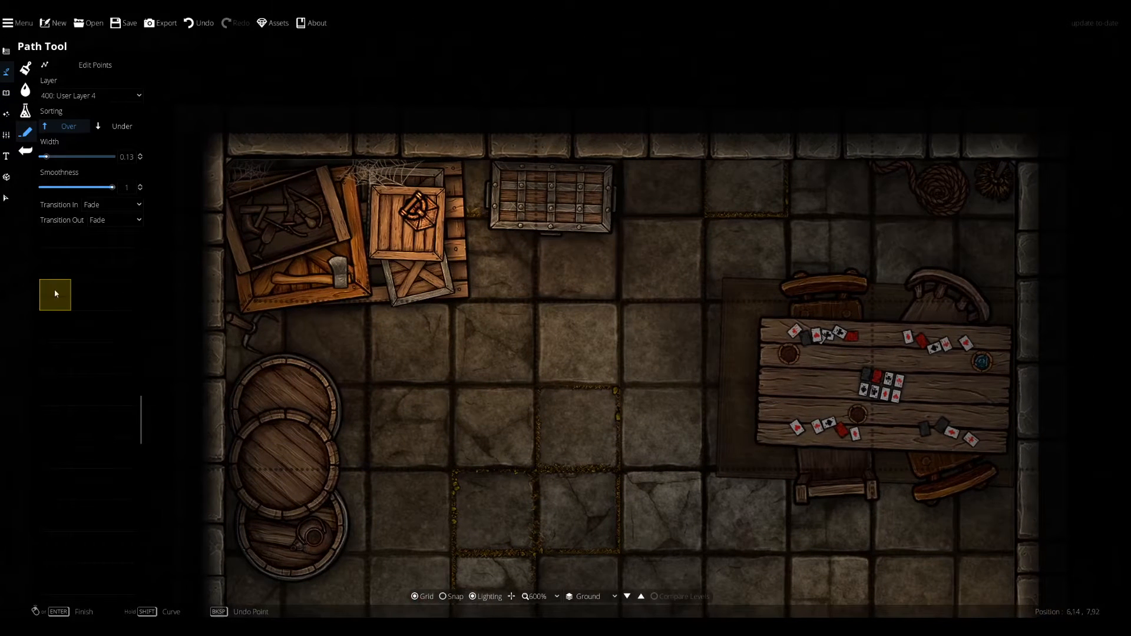
pyautogui.hotkey('ctrl', 'z')
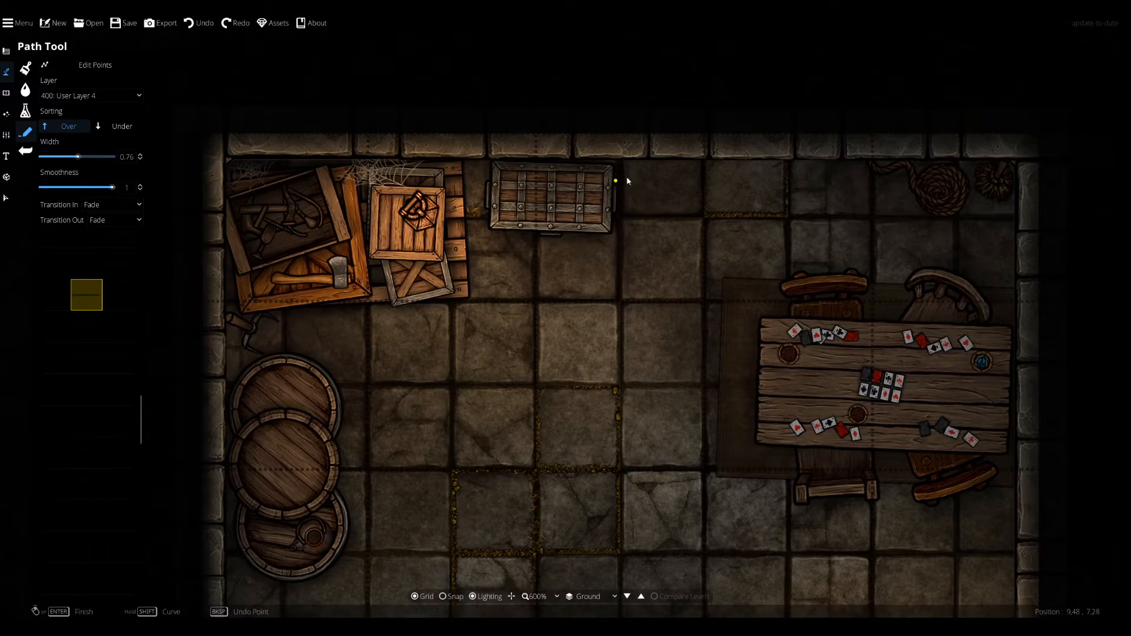
# Try shadow paths beside the iron-bound chest on User Layer 4 and undo them.
pyautogui.click(616, 182)
pyautogui.rightClick(686, 164)
pyautogui.moveTo(665, 330); pyautogui.dragTo(644, 307)
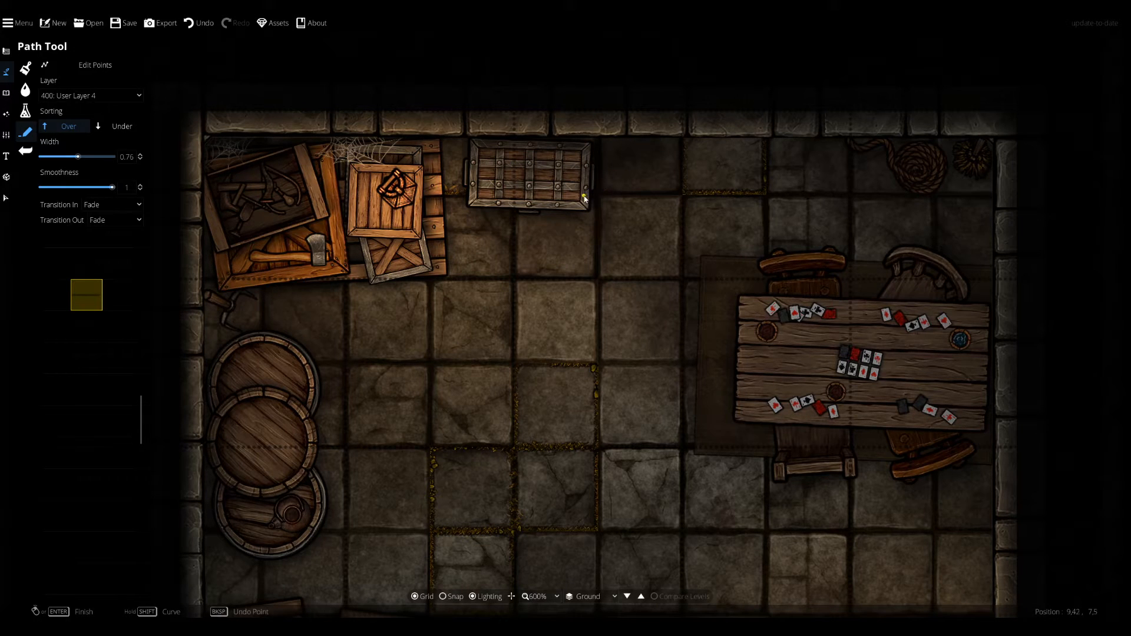
pyautogui.hotkey('ctrl', 'z')
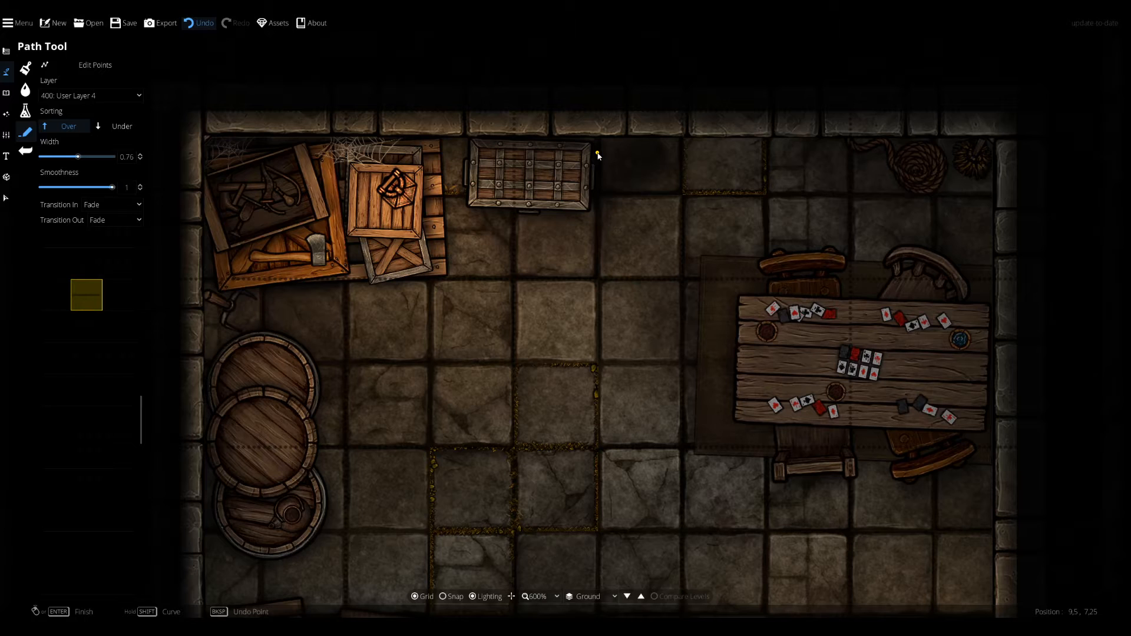
pyautogui.hotkey('ctrl', 'z')
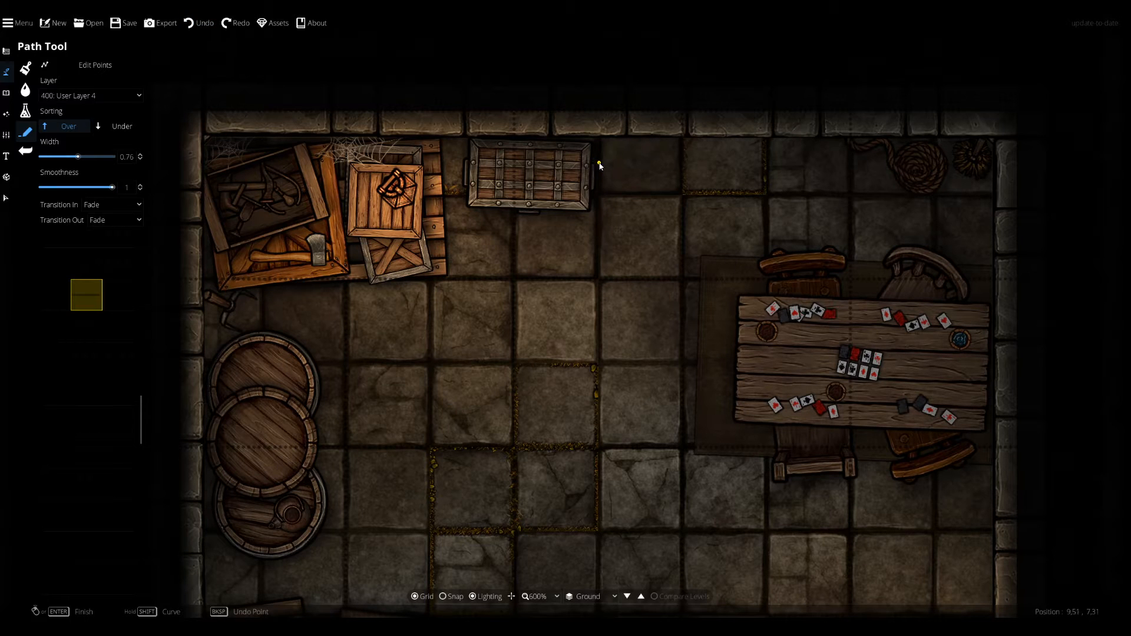
pyautogui.hotkey('ctrl', 'z')
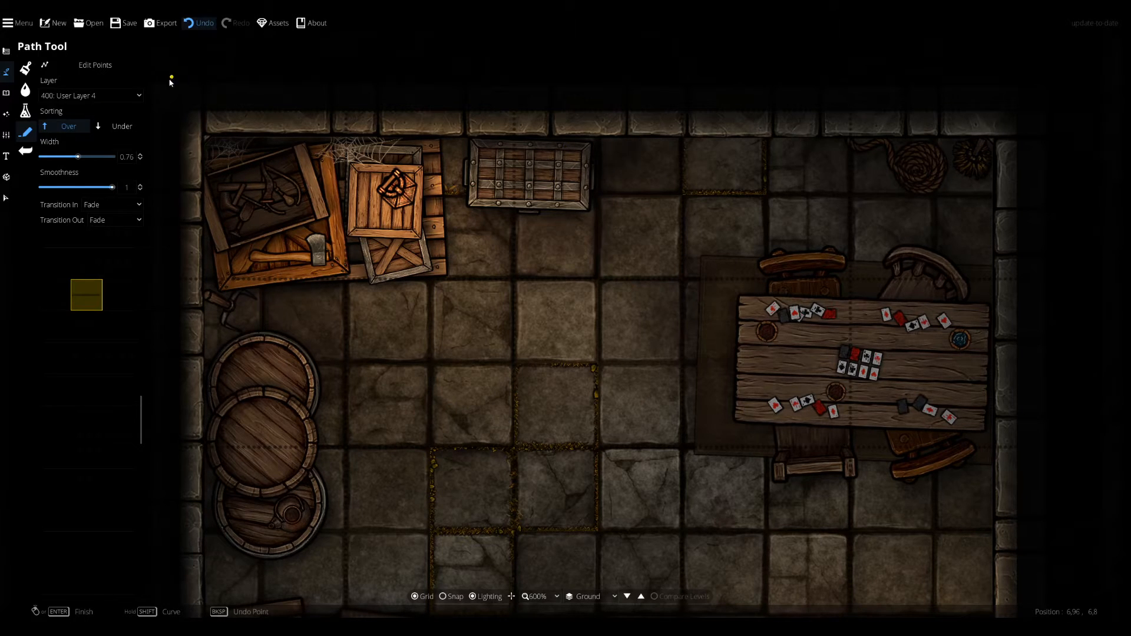
# Draw a 0.76-wide shadow path on User Layer 1 from the chest along the floor by the upper wall.
pyautogui.click(115, 96)
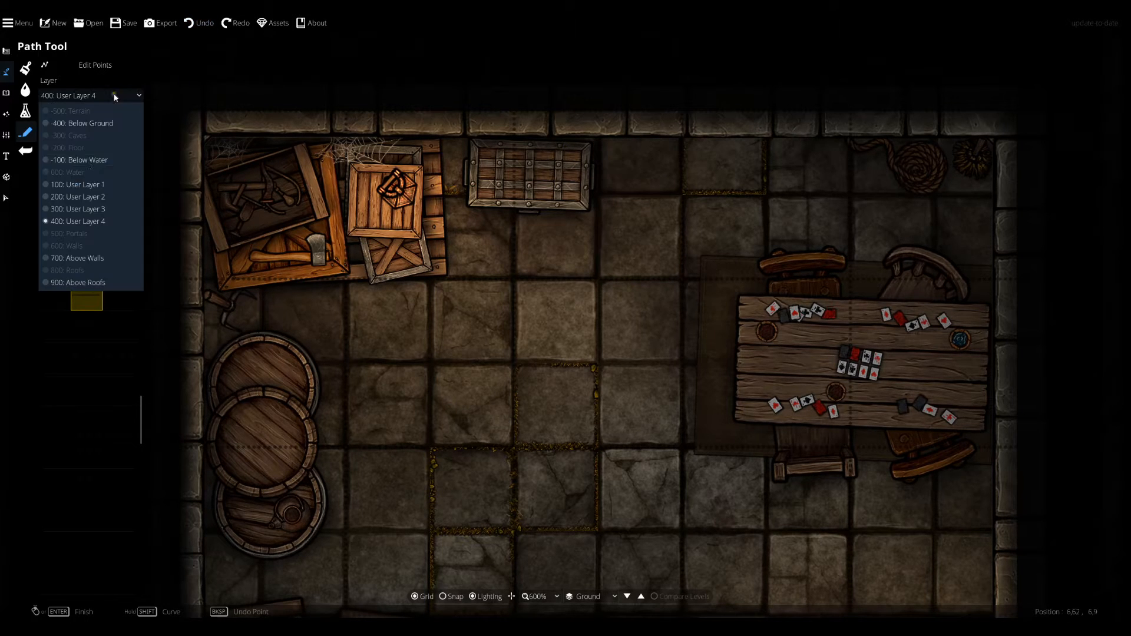
pyautogui.click(94, 185)
pyautogui.click(582, 181)
pyautogui.click(650, 132)
pyautogui.rightClick(650, 132)
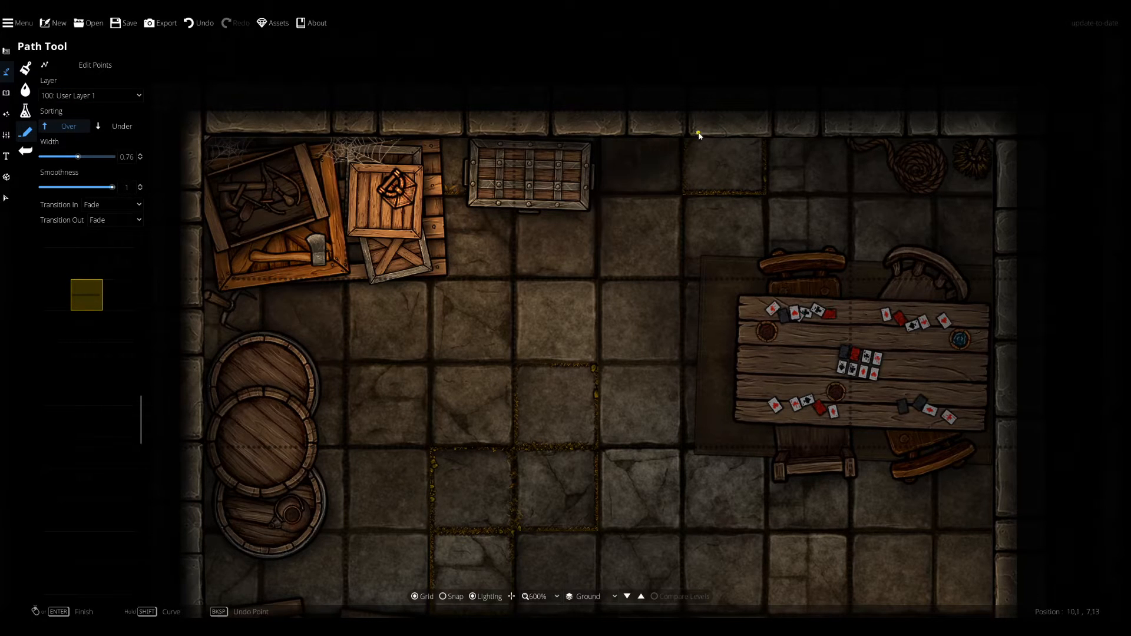
# Try shading the gap between the tool crate and the lantern crate with a shadow path on User Layer 2.
pyautogui.moveTo(521, 199); pyautogui.dragTo(681, 131)
pyautogui.scroll(2, 551, 261)
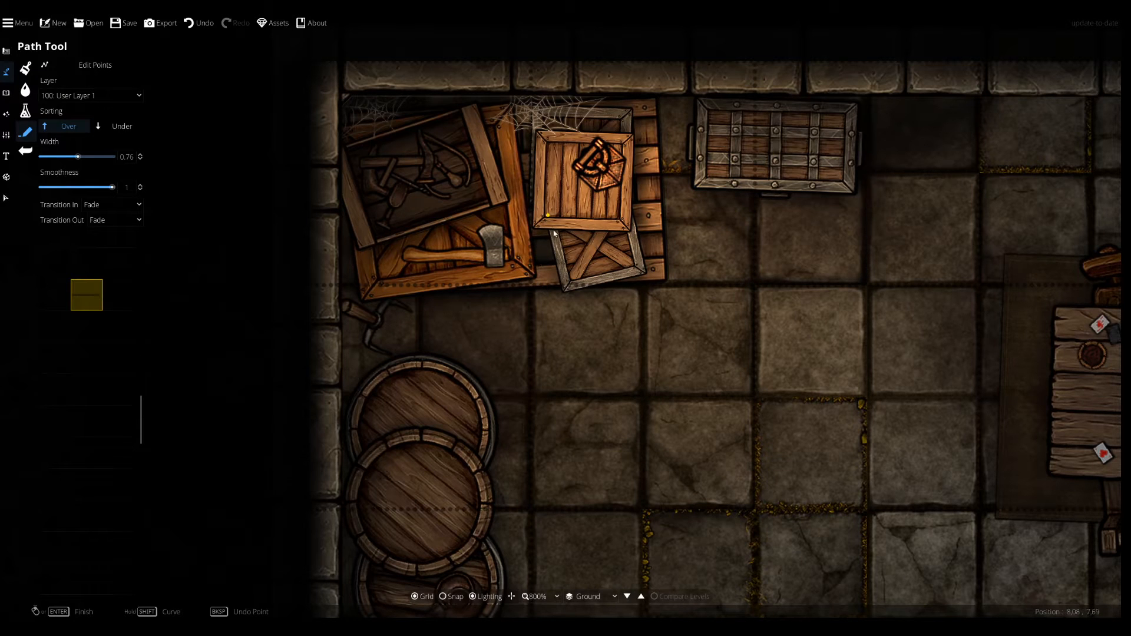
pyautogui.click(200, 23)
pyautogui.click(89, 96)
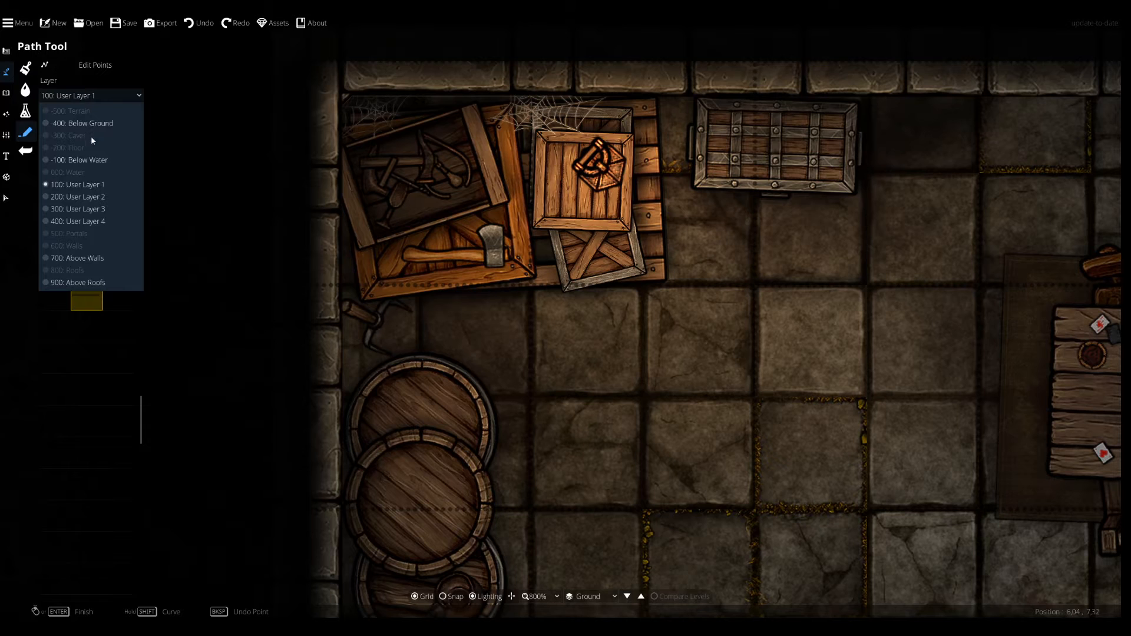
pyautogui.click(88, 192)
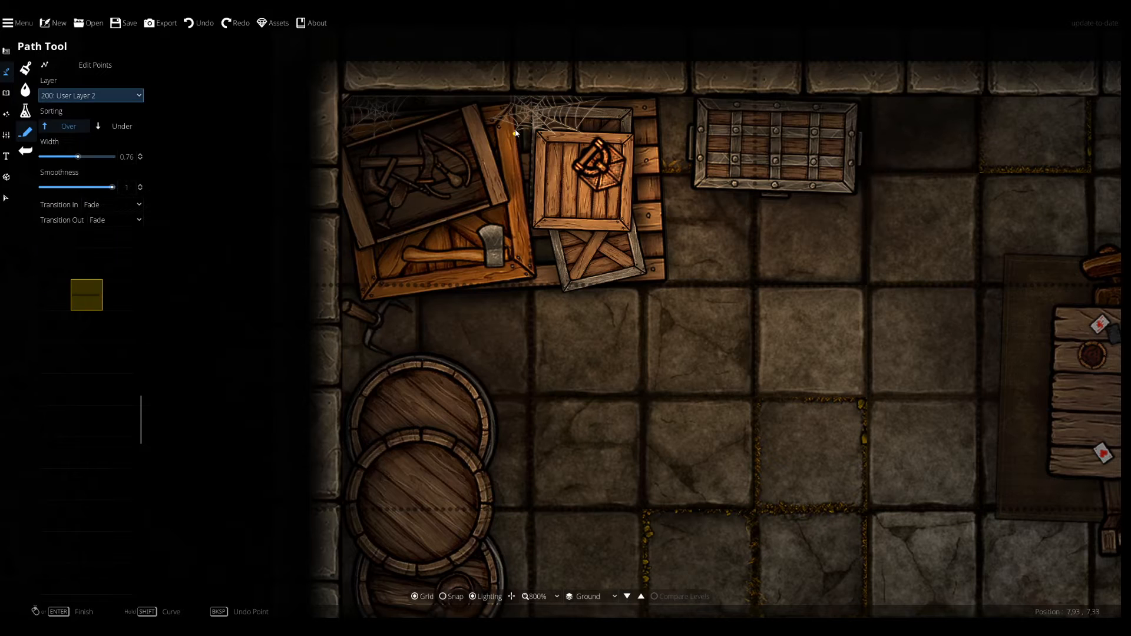
pyautogui.rightClick(551, 266)
pyautogui.moveTo(525, 242); pyautogui.dragTo(542, 265)
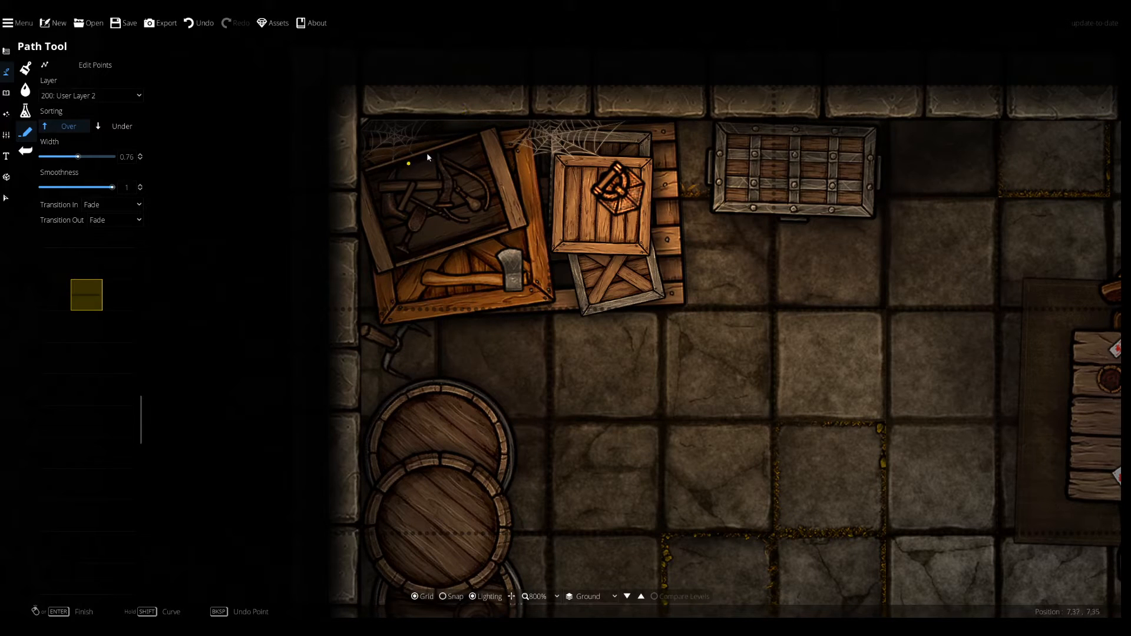
# Draw a 0.76-wide shadow path on User Layer 4 along the wall above the tool crate.
pyautogui.click(91, 96)
pyautogui.click(76, 203)
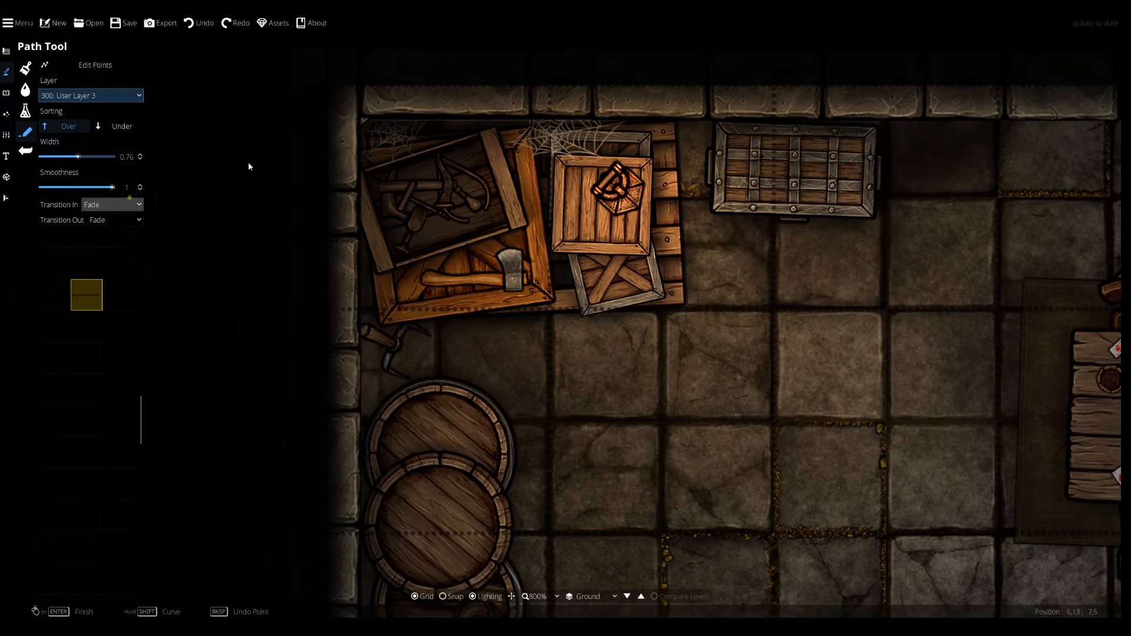
pyautogui.click(89, 96)
pyautogui.click(92, 223)
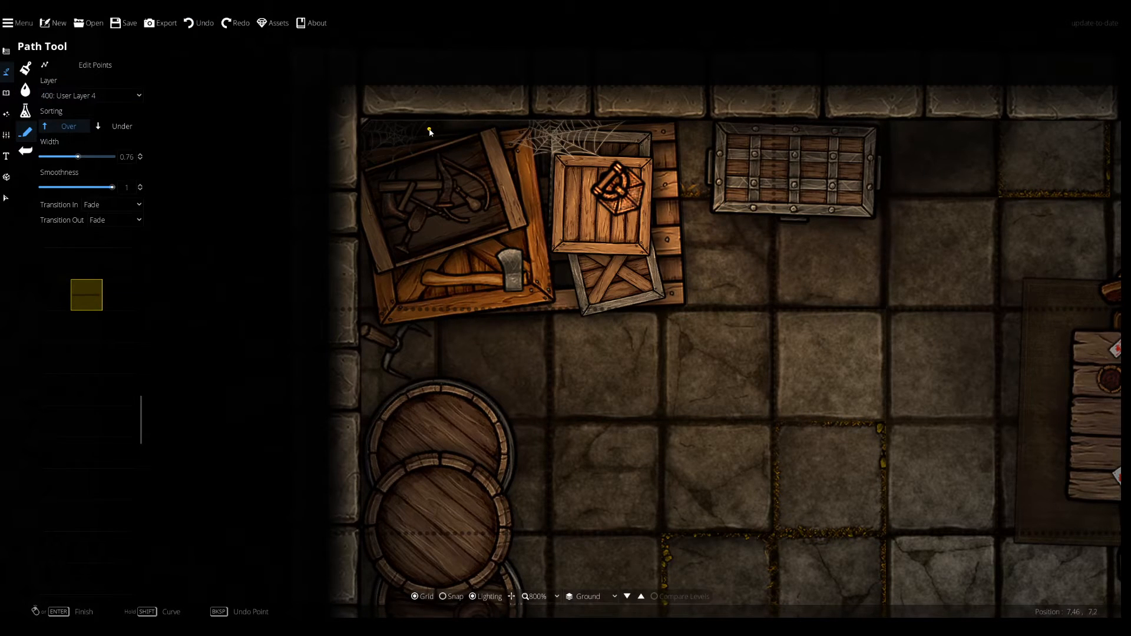
pyautogui.rightClick(503, 110)
pyautogui.press('s')
# Reduce the path width to 0.21 and shade along the lower edge of the tool crate.
pyautogui.click(55, 158)
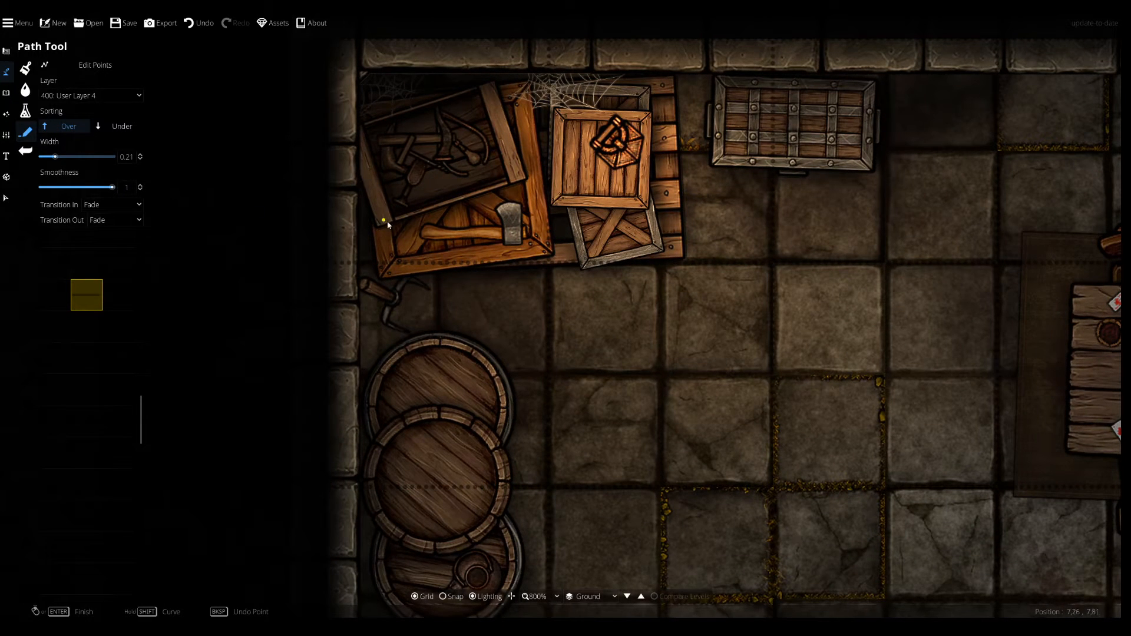
pyautogui.moveTo(506, 241); pyautogui.dragTo(500, 240)
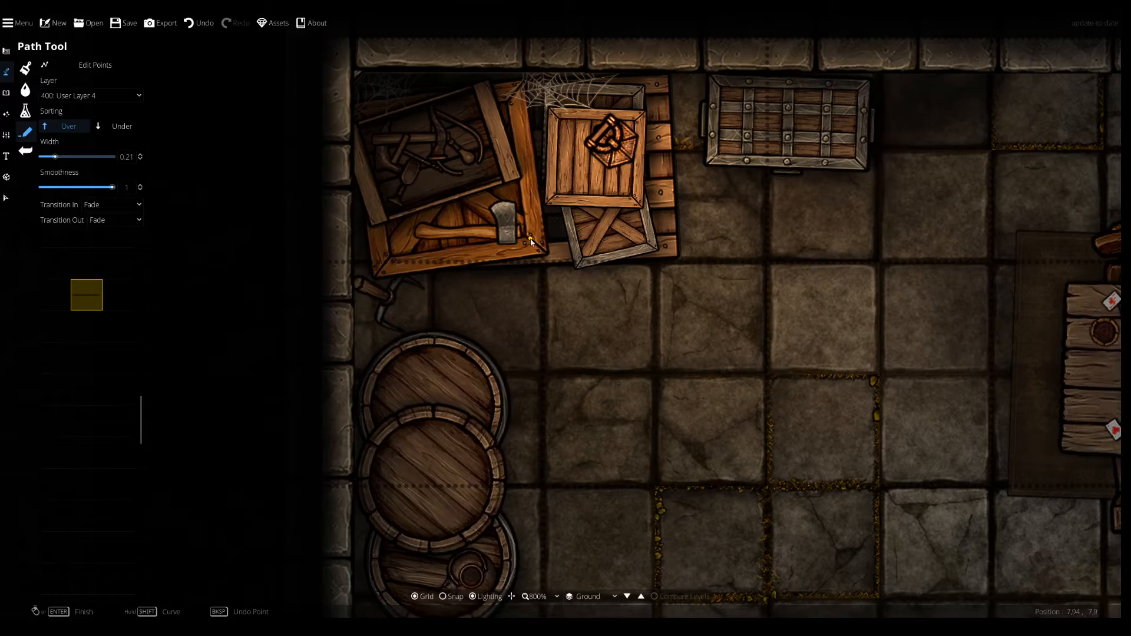
pyautogui.moveTo(539, 252); pyautogui.dragTo(526, 275)
pyautogui.moveTo(529, 237); pyautogui.dragTo(569, 279)
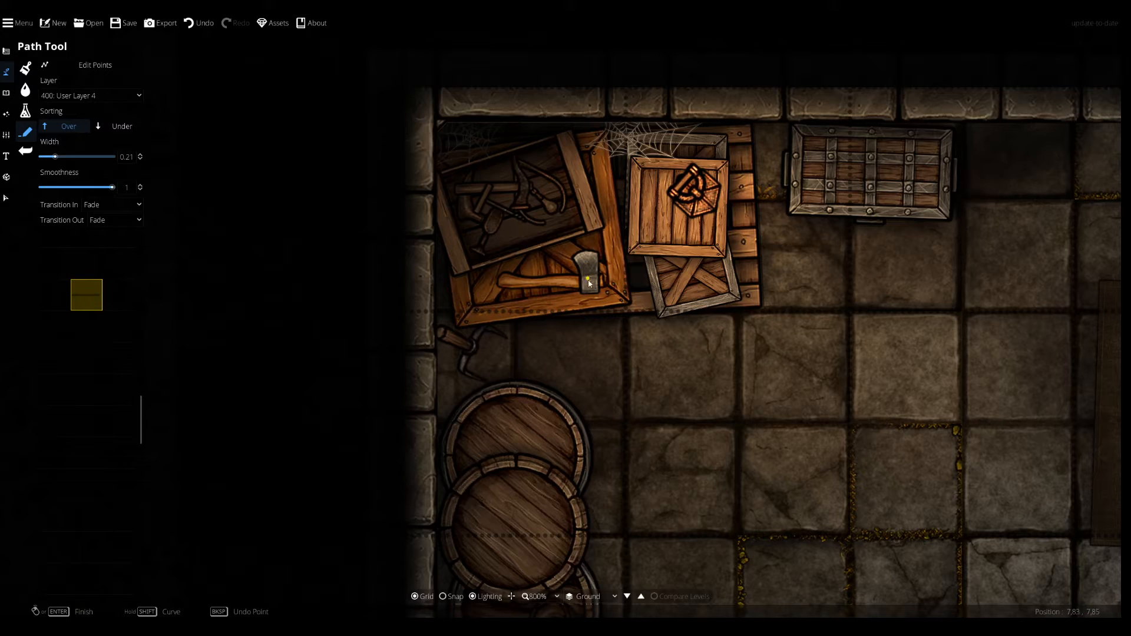
# Try a 0.14-wide shadow path at the axe head with several thin shadow styles.
pyautogui.click(47, 156)
pyautogui.hotkey('ctrl', 'z')
pyautogui.click(581, 279)
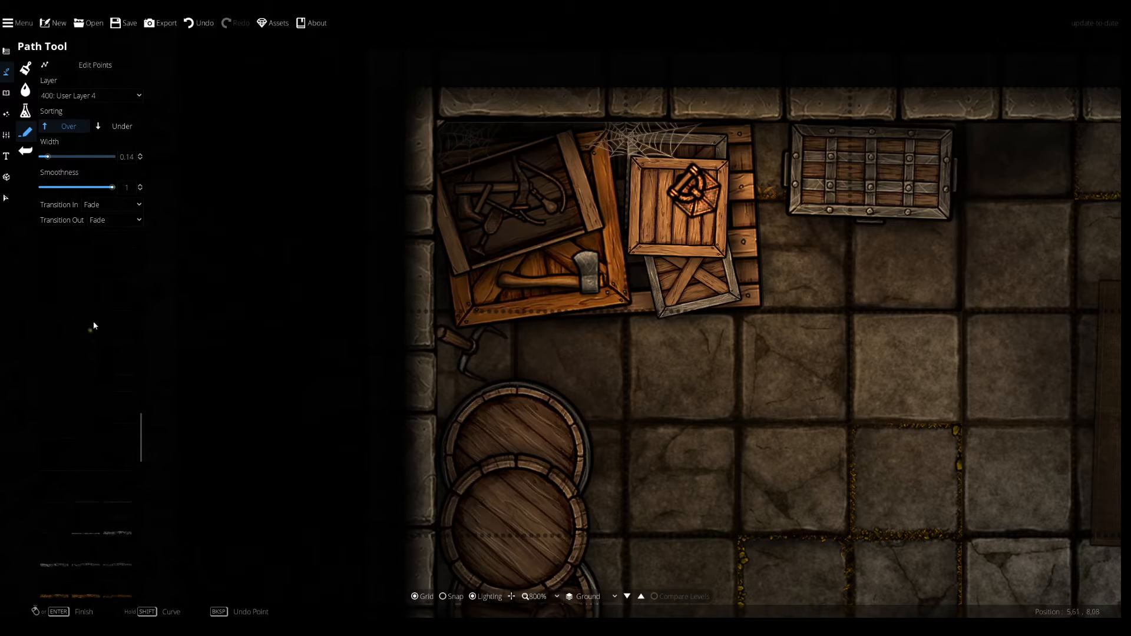
pyautogui.click(62, 307)
pyautogui.click(67, 277)
pyautogui.moveTo(225, 306); pyautogui.dragTo(3, 196)
pyautogui.moveTo(1084, 359); pyautogui.dragTo(663, 327)
pyautogui.click(112, 341)
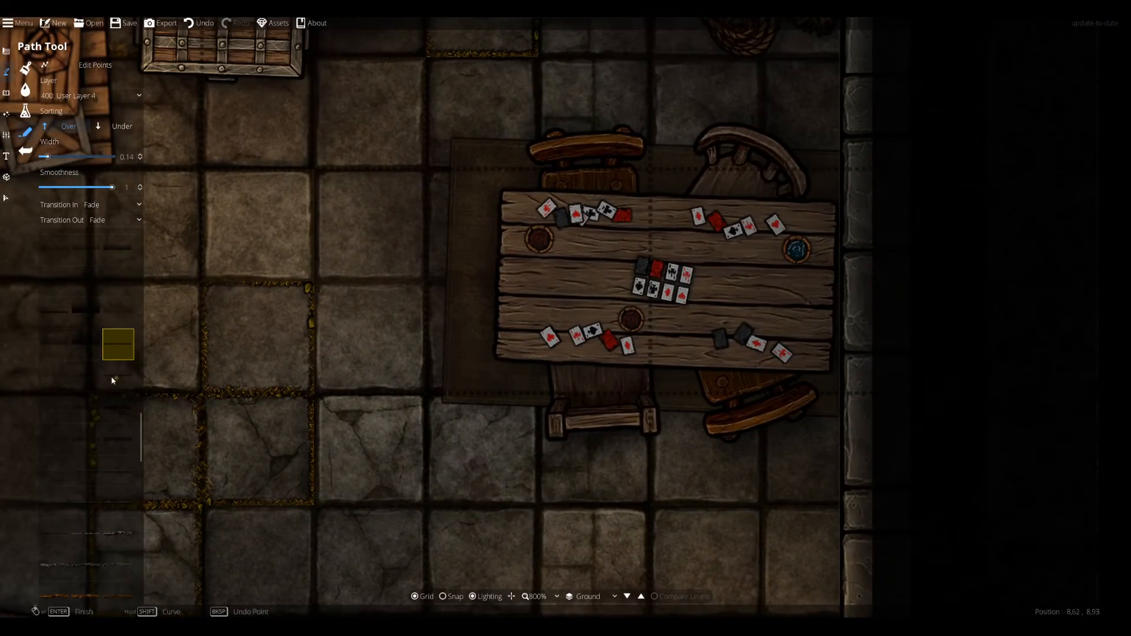
pyautogui.moveTo(333, 275); pyautogui.dragTo(511, 287)
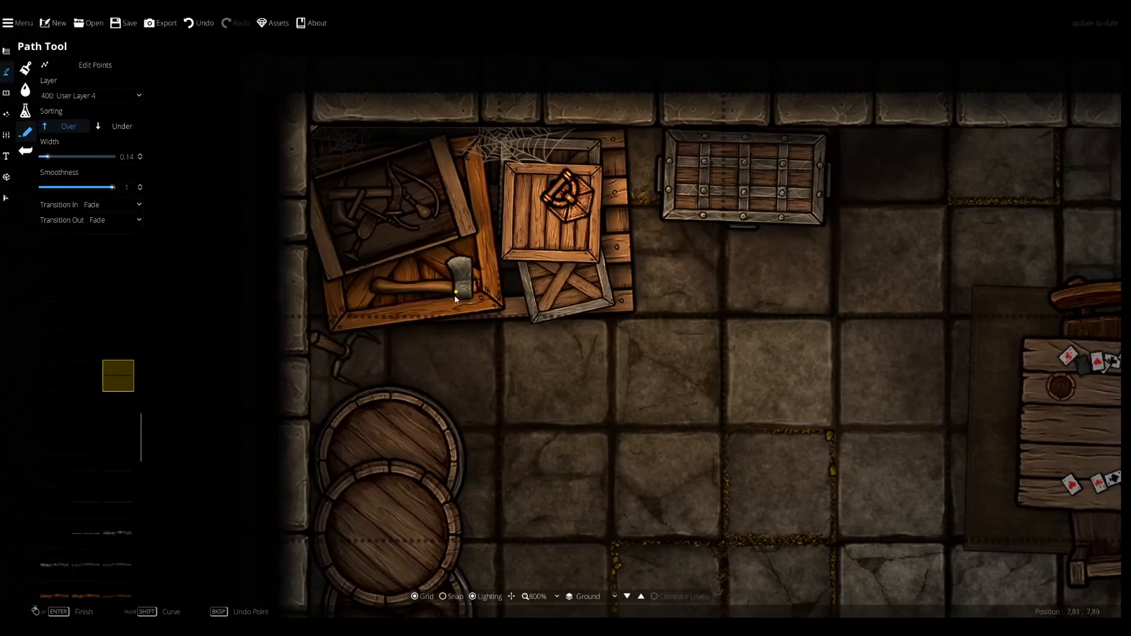
pyautogui.hotkey('ctrl', 'z')
# Choose another shadow style and draw a short 0.22-wide path at the axe head on User Layer 4.
pyautogui.click(87, 375)
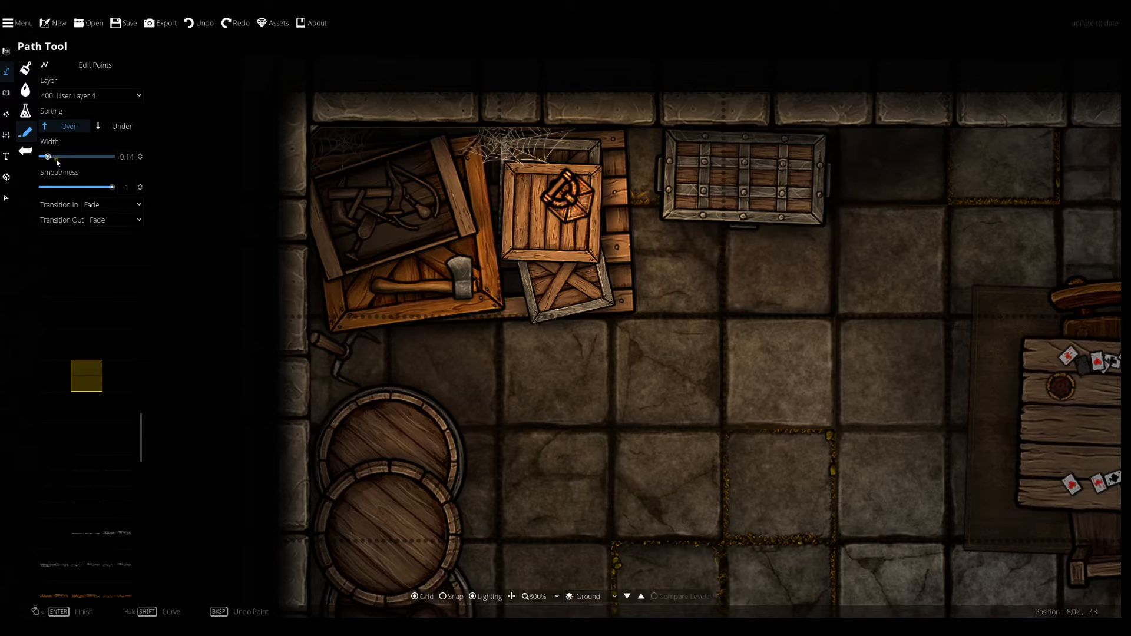
pyautogui.click(454, 296)
pyautogui.click(454, 280)
pyautogui.rightClick(454, 281)
# Undo the trial path and switch to a different shadow style for the pickaxe area below the crates.
pyautogui.moveTo(472, 345); pyautogui.dragTo(553, 341)
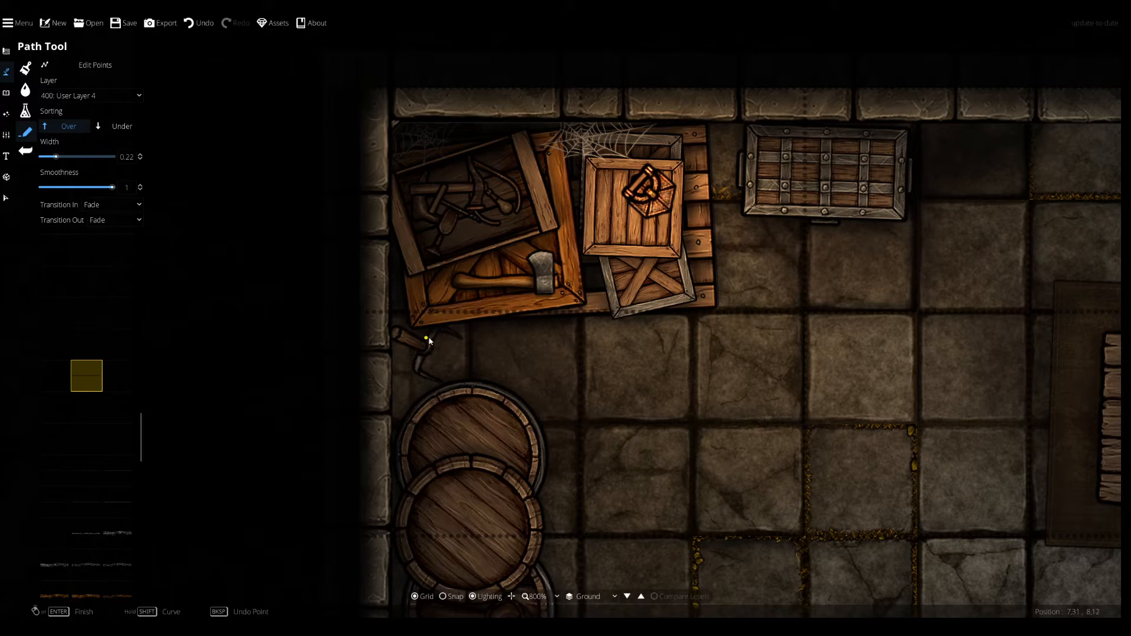
pyautogui.click(55, 378)
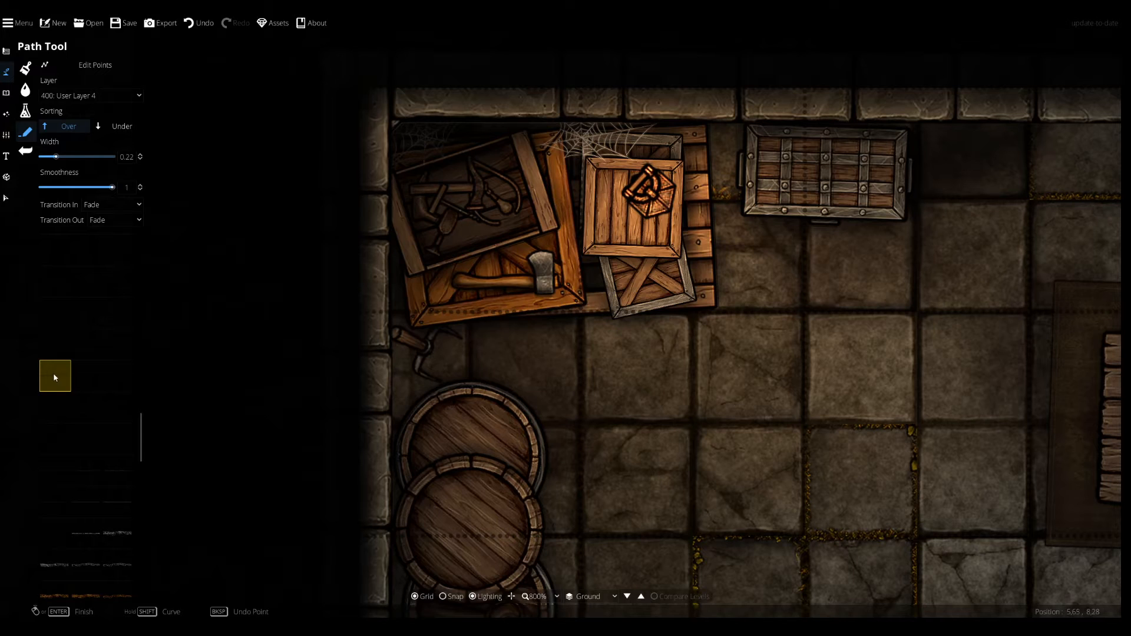
pyautogui.click(89, 408)
pyautogui.hotkey('ctrl', 'z')
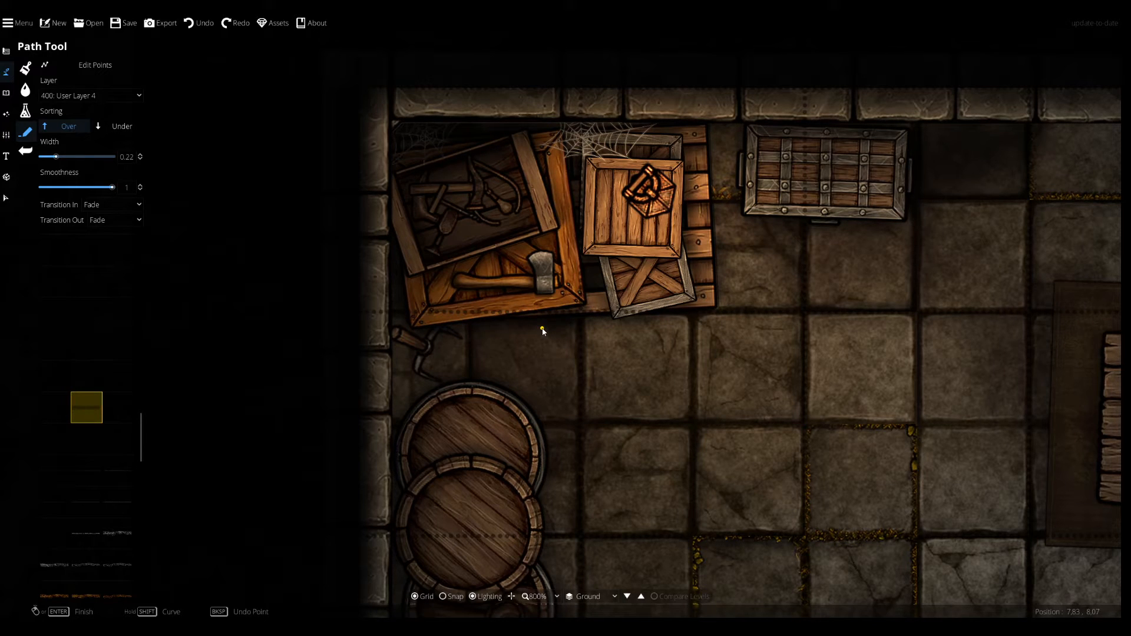
# Try shadow paths beside the pickaxe on User Layer 4 and on User Layer 3, undoing each one.
pyautogui.rightClick(407, 350)
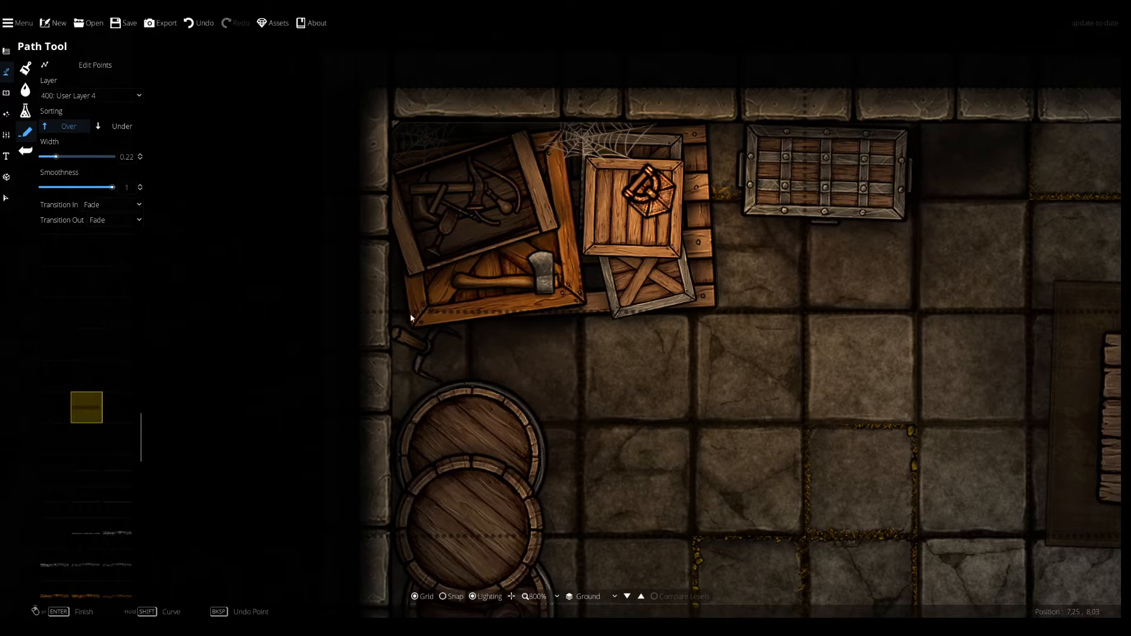
pyautogui.hotkey('ctrl', 'z')
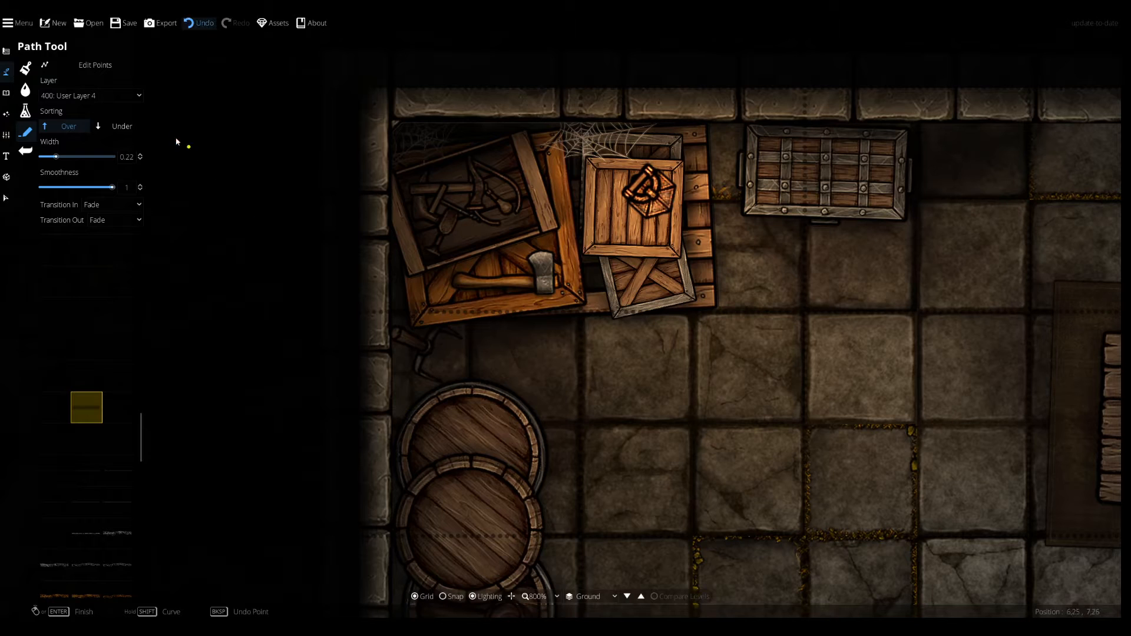
pyautogui.click(118, 96)
pyautogui.click(399, 306)
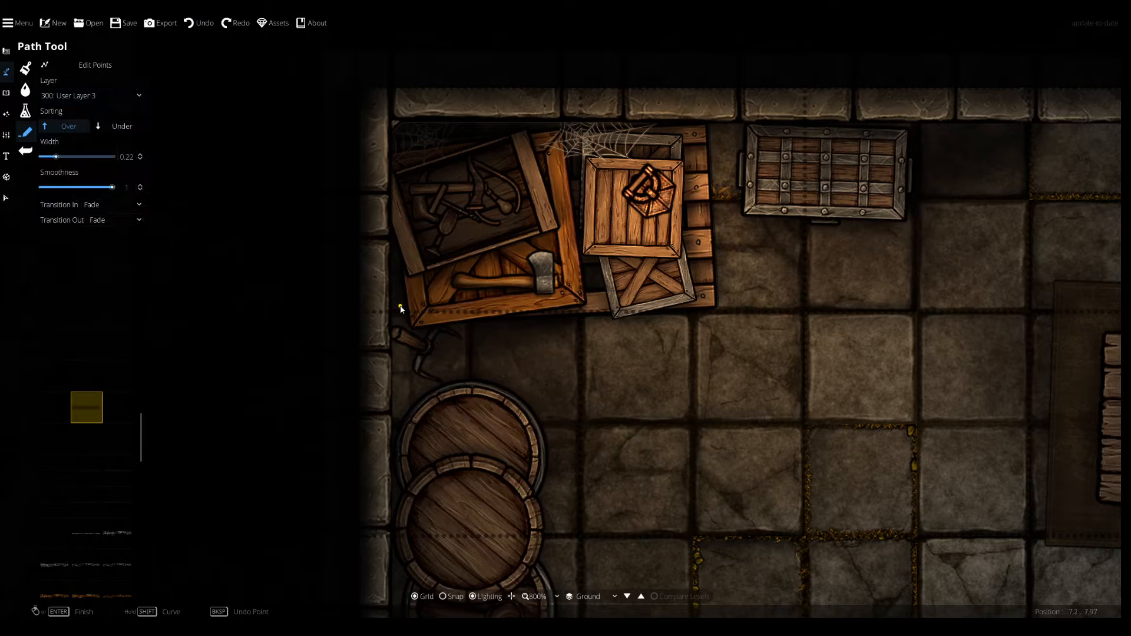
pyautogui.click(401, 400)
pyautogui.rightClick(401, 399)
pyautogui.hotkey('ctrl', 'z')
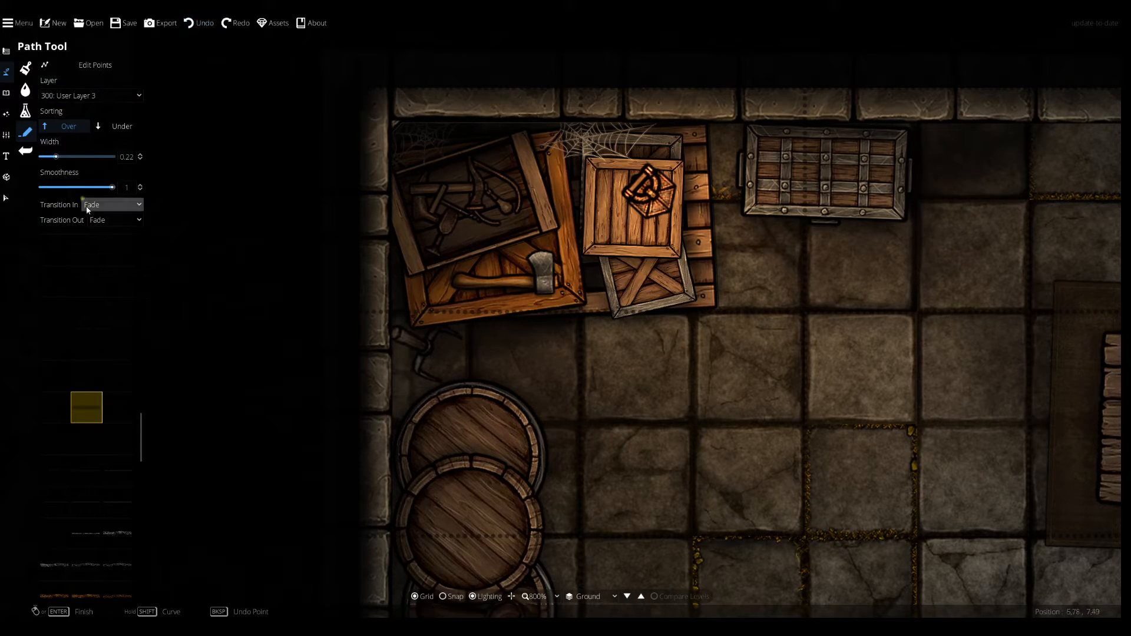
# Shade the pickaxe between the tool crate and the barrels with shadow paths on User Layer 2.
pyautogui.click(83, 97)
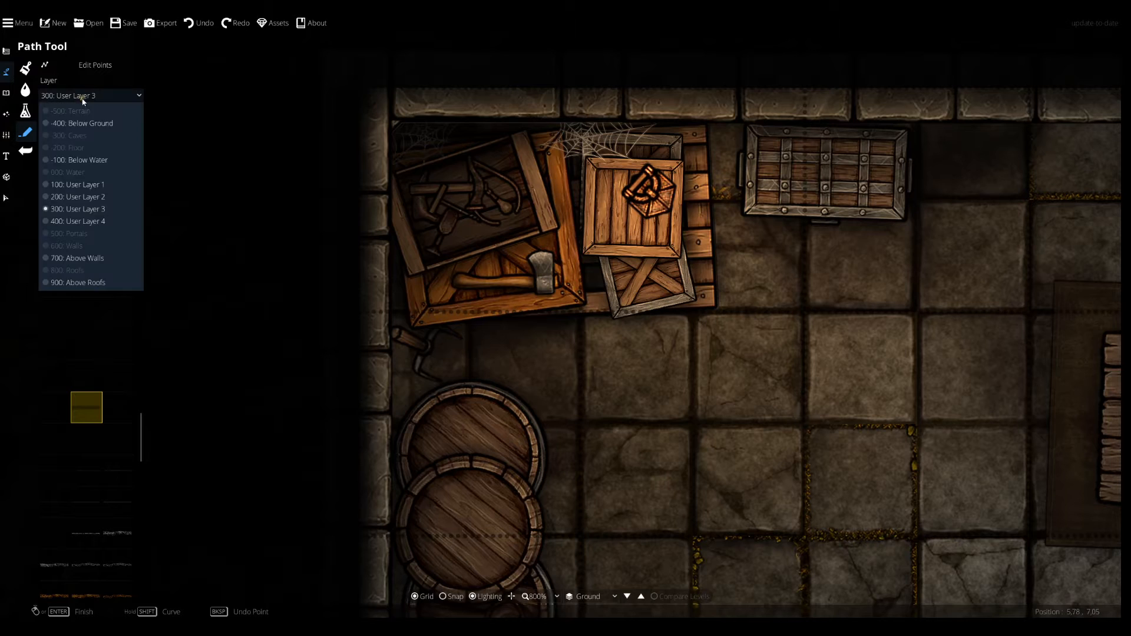
pyautogui.click(78, 197)
pyautogui.click(397, 312)
pyautogui.click(418, 356)
pyautogui.rightClick(418, 355)
pyautogui.hotkey('ctrl', 'z')
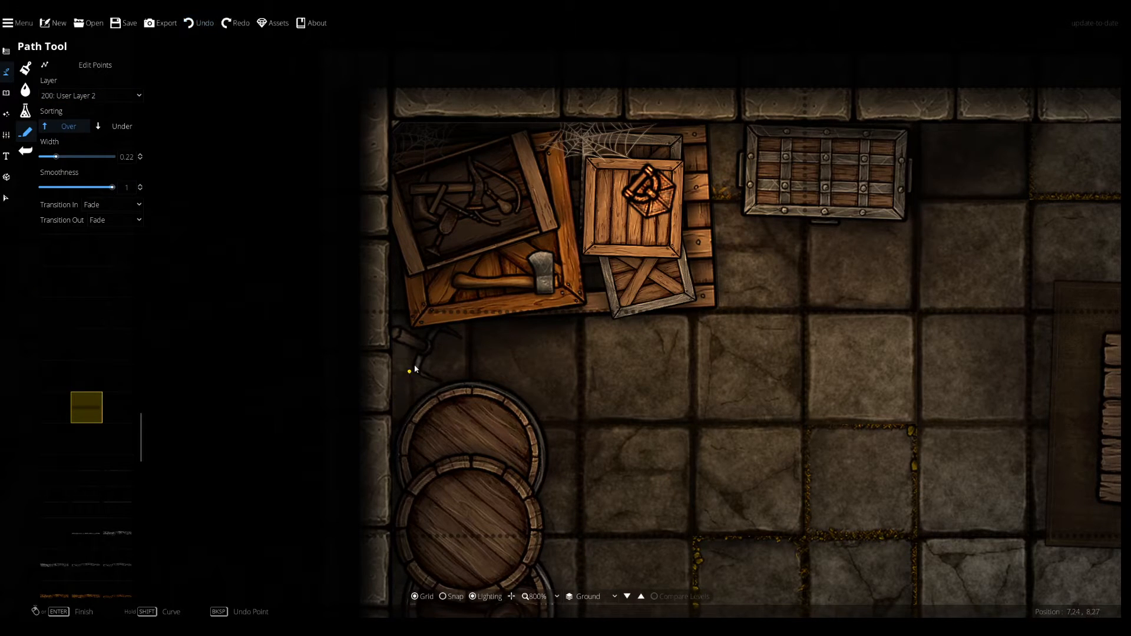
pyautogui.click(434, 339)
pyautogui.hotkey('ctrl', 'z')
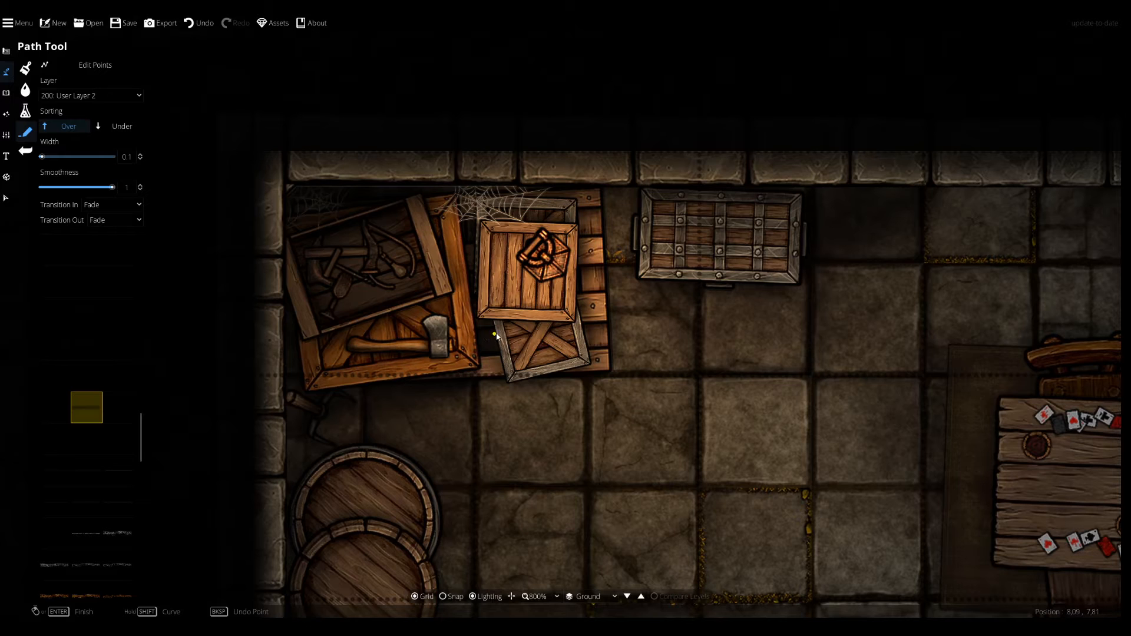
# Draw a 0.1-wide shadow path on User Layer 3 along the lower edge of the lantern crate.
pyautogui.hotkey('ctrl', 'z')
pyautogui.click(109, 92)
pyautogui.click(104, 209)
pyautogui.click(494, 328)
pyautogui.click(576, 330)
pyautogui.rightClick(577, 330)
pyautogui.hotkey('ctrl', 'z')
pyautogui.click(490, 327)
pyautogui.click(578, 328)
pyautogui.rightClick(578, 329)
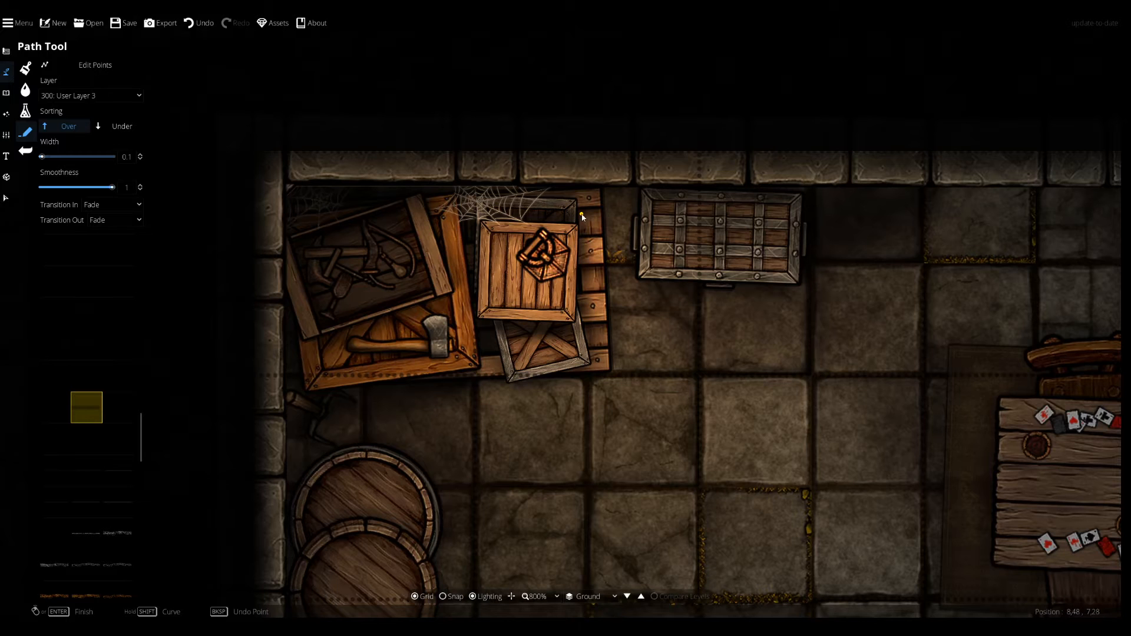
# Shade the planks beside the lantern crate with a 0.21-wide shadow path on User Layer 3.
pyautogui.click(598, 282)
pyautogui.click(55, 156)
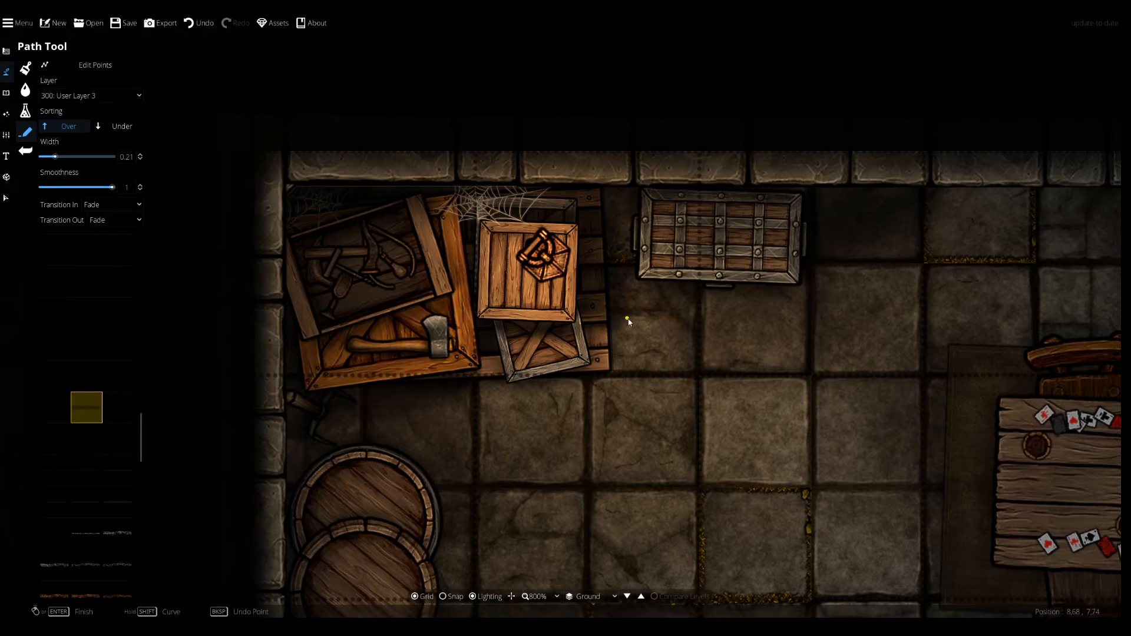
pyautogui.moveTo(530, 332); pyautogui.dragTo(574, 279)
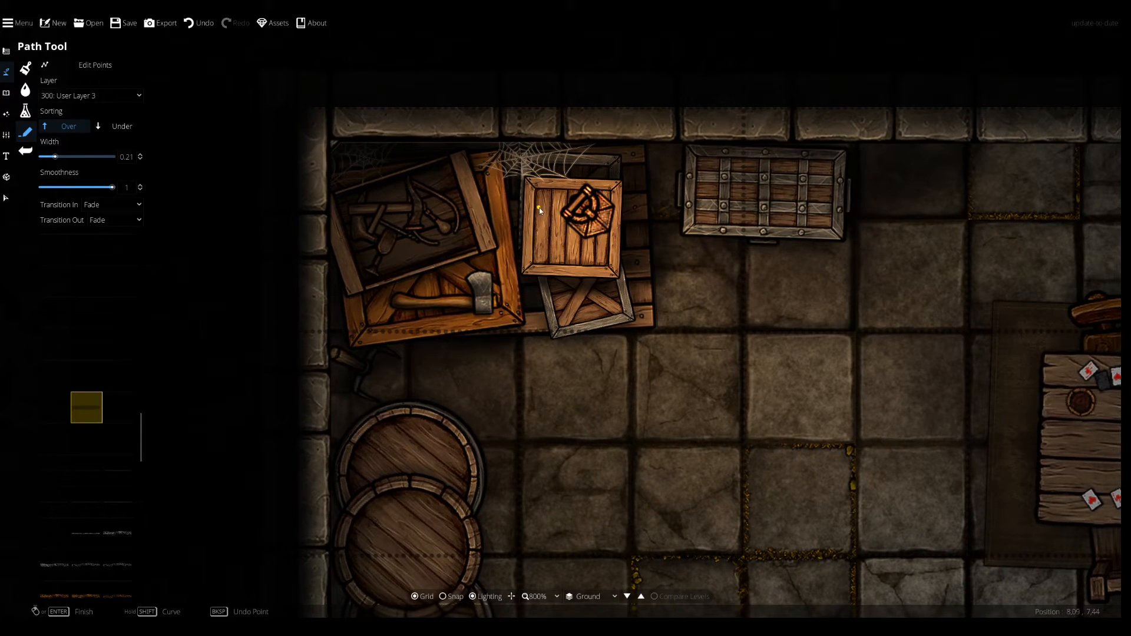
pyautogui.moveTo(537, 392); pyautogui.dragTo(538, 274)
pyautogui.moveTo(554, 234); pyautogui.dragTo(543, 360)
# Draw a 0.1-wide shadow path on User Layer 4 along the lower edge of the lantern crate, using the adjacent shadow style.
pyautogui.click(50, 416)
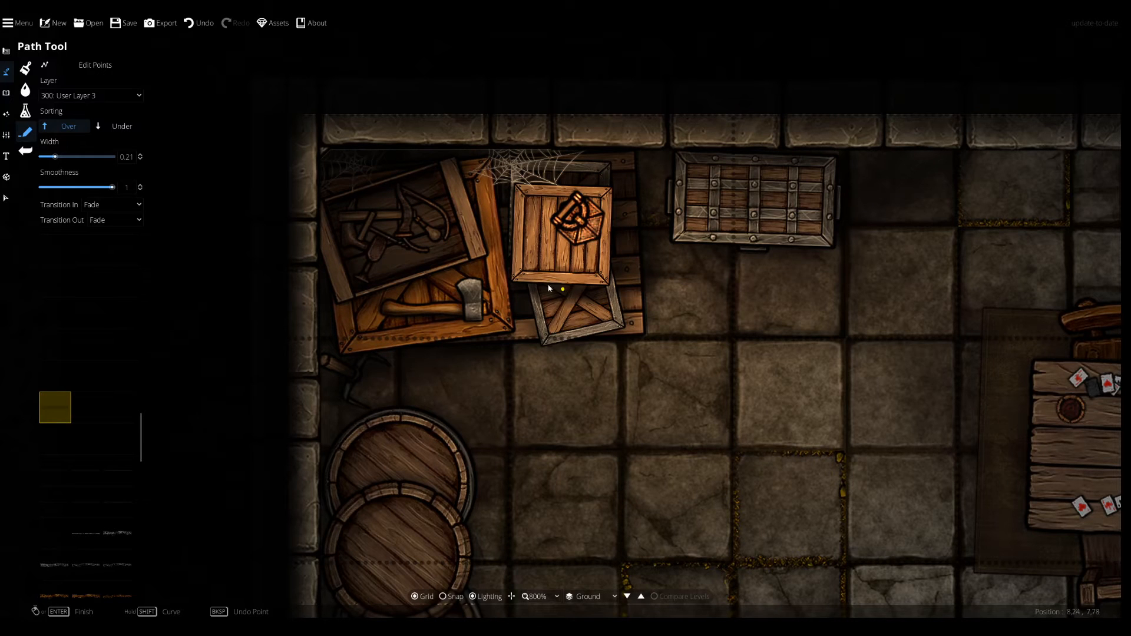
pyautogui.moveTo(55, 157); pyautogui.dragTo(42, 157)
pyautogui.click(109, 96)
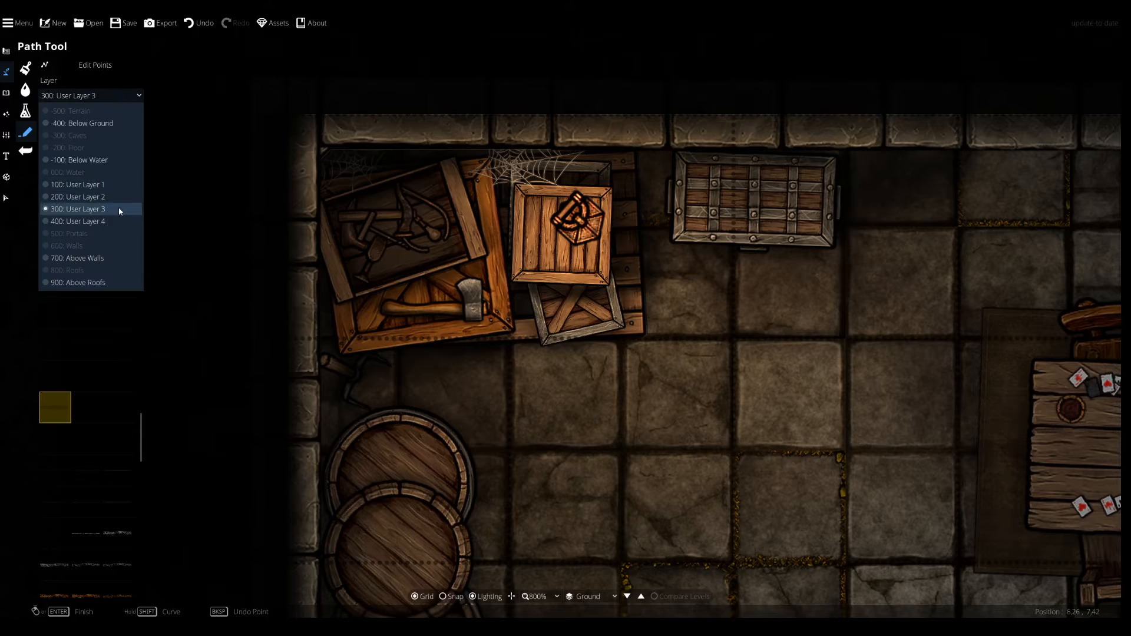
pyautogui.click(90, 220)
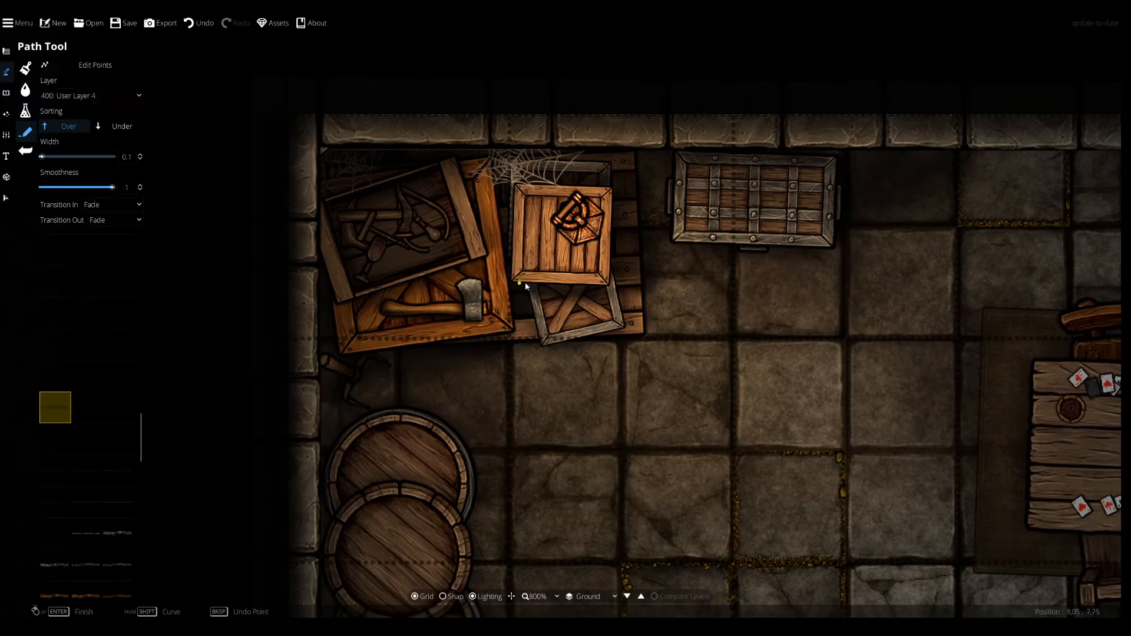
pyautogui.click(80, 419)
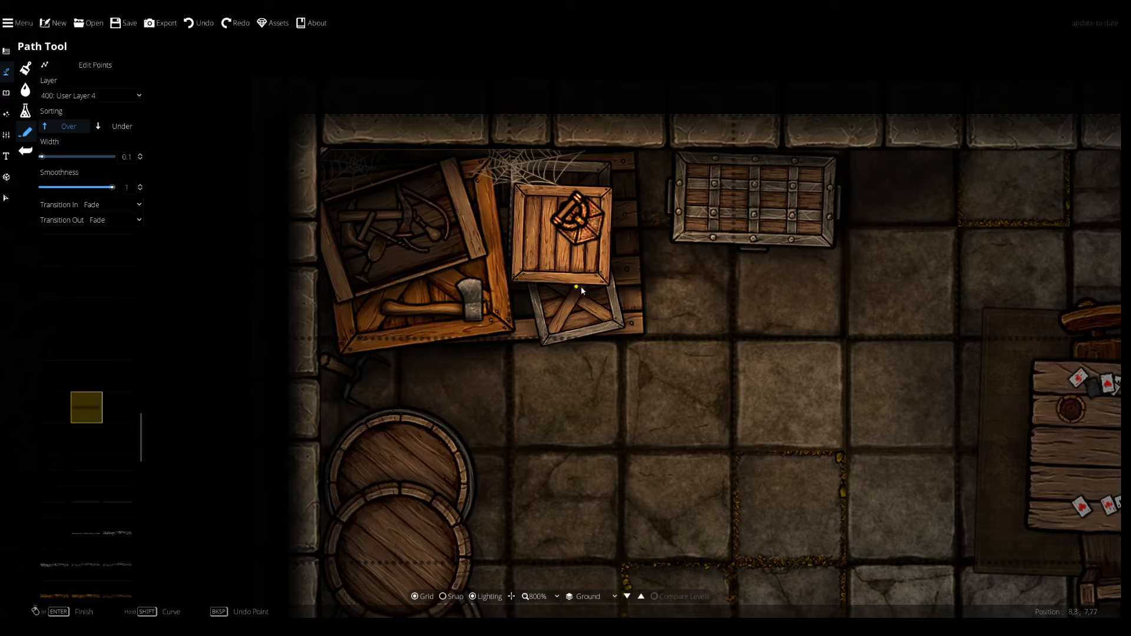
pyautogui.click(614, 288)
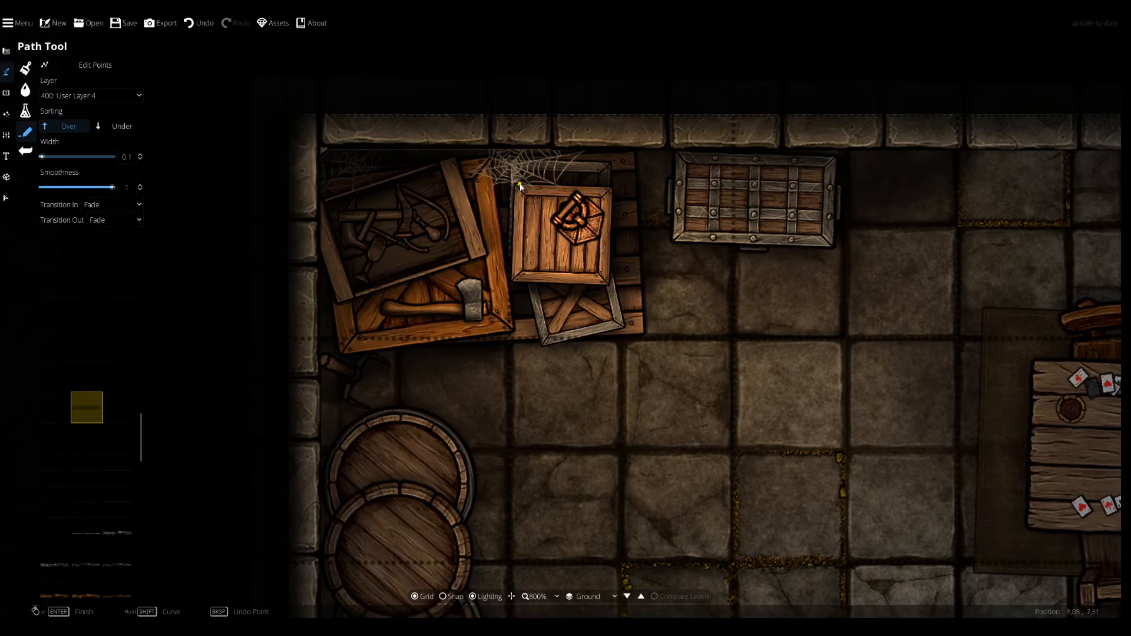
# Try a shadow path along the upper edge of the lantern crate and undo it.
pyautogui.hotkey('ctrl', 'z')
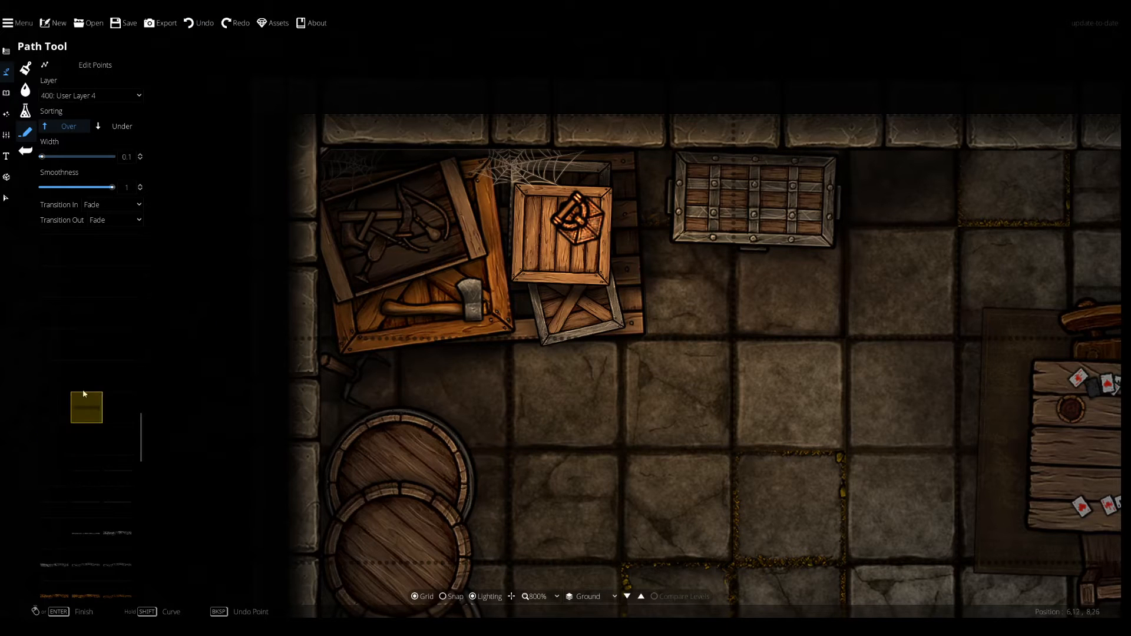
pyautogui.click(523, 194)
pyautogui.click(597, 191)
pyautogui.rightClick(598, 191)
pyautogui.hotkey('ctrl', 'z')
# Switch to a different shadow style and outline all four sides of the lantern crate with a 0.1-wide path on User Layer 4.
pyautogui.click(55, 313)
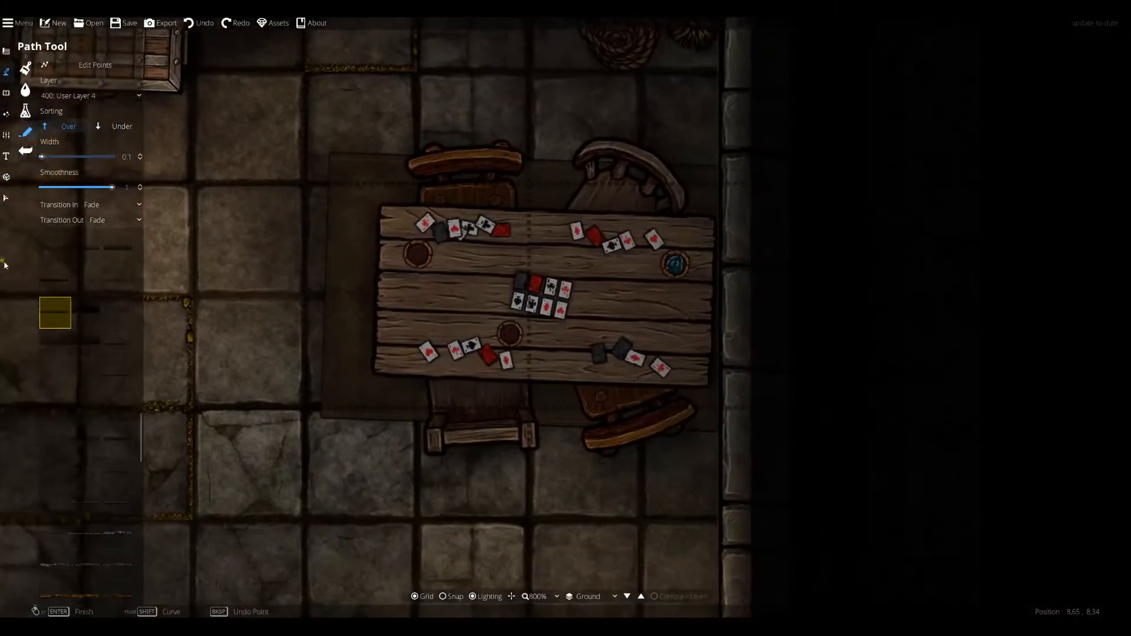
pyautogui.click(91, 352)
pyautogui.moveTo(254, 215); pyautogui.dragTo(581, 468)
pyautogui.moveTo(195, 309); pyautogui.dragTo(359, 330)
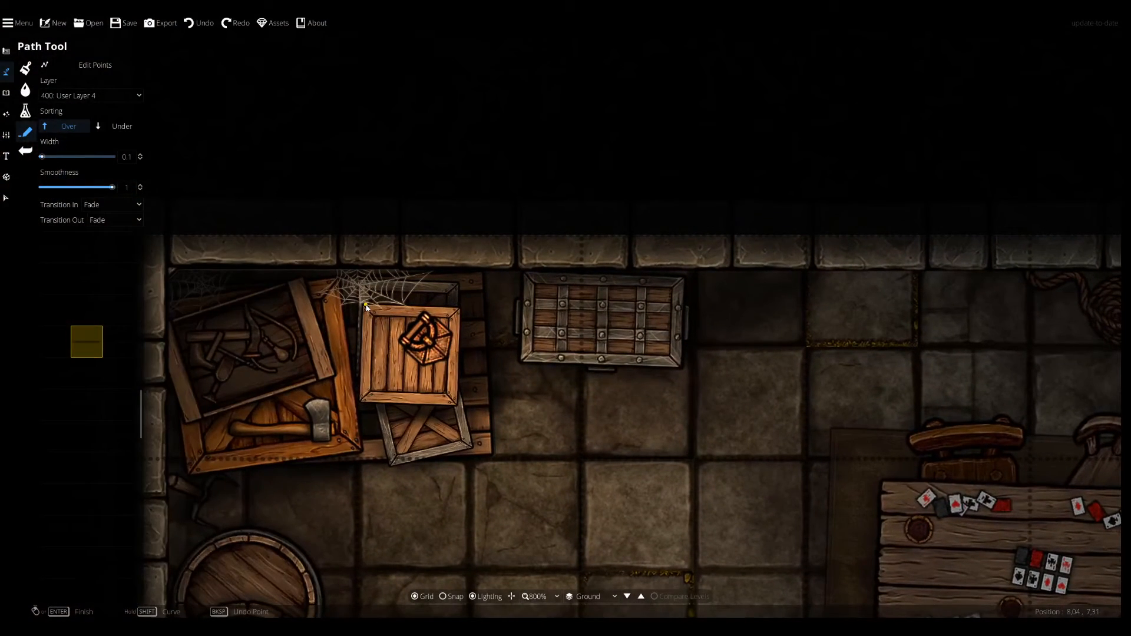
pyautogui.click(406, 310)
pyautogui.click(461, 311)
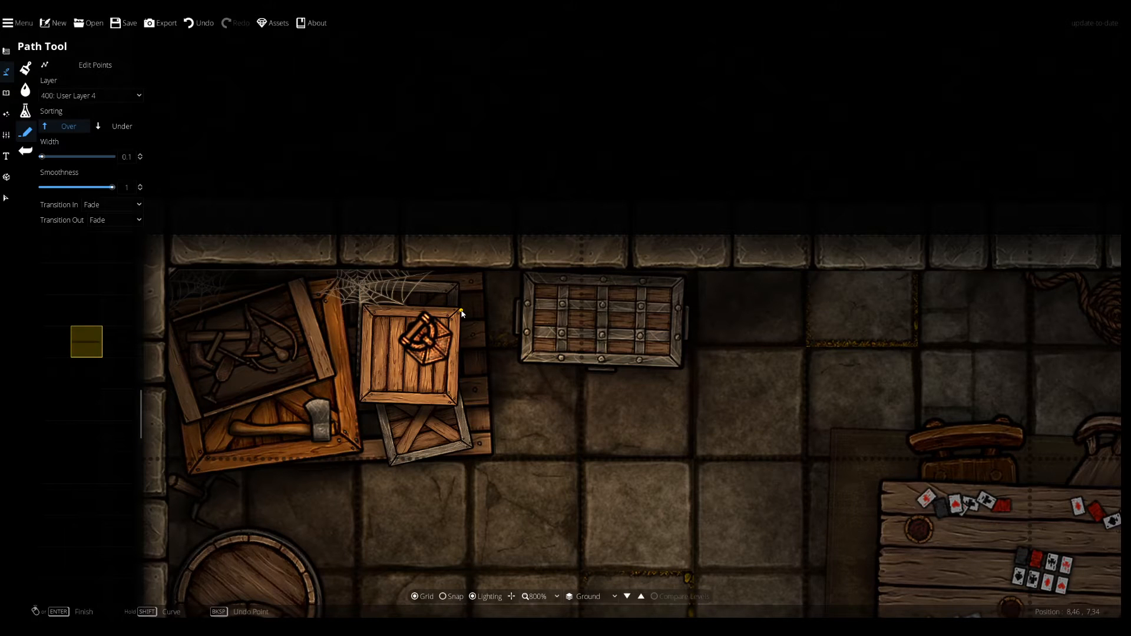
pyautogui.click(457, 404)
pyautogui.click(360, 402)
pyautogui.click(363, 305)
pyautogui.moveTo(363, 305); pyautogui.dragTo(521, 241)
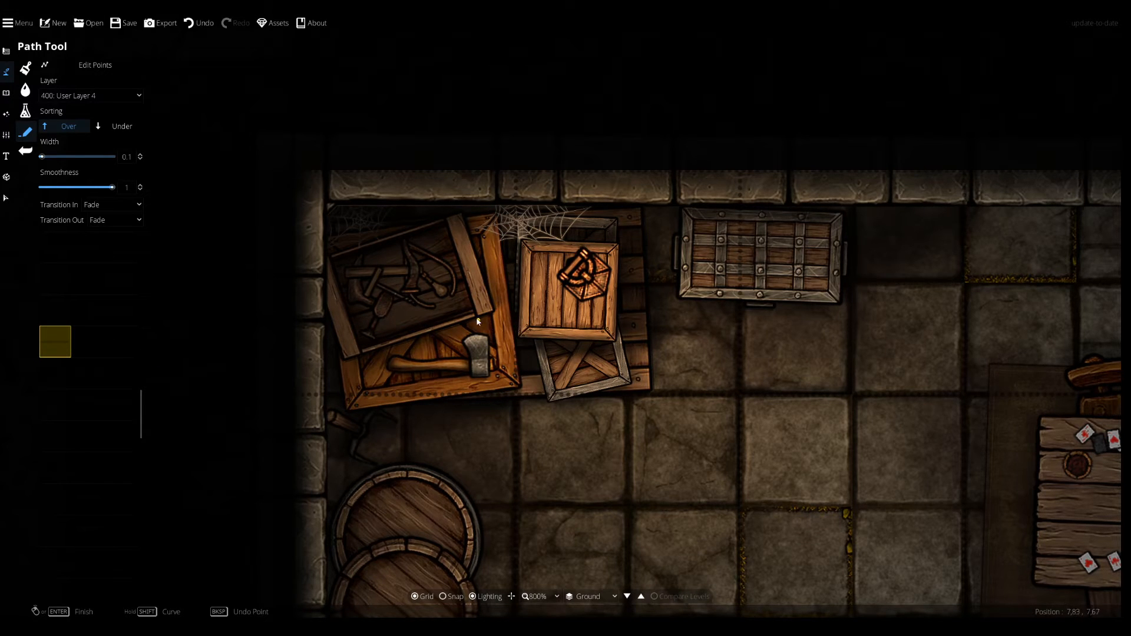
# Try a shadow path along the crate rail beside the axe head and undo it.
pyautogui.hotkey('ctrl', 'z')
pyautogui.click(500, 366)
pyautogui.click(498, 317)
pyautogui.rightClick(499, 317)
pyautogui.hotkey('ctrl', 'z')
# Compare other shadow styles, test one on the crate rail beside the axe, and undo the test path.
pyautogui.click(89, 329)
pyautogui.moveTo(563, 464); pyautogui.dragTo(123, 297)
pyautogui.click(54, 370)
pyautogui.click(62, 412)
pyautogui.click(93, 406)
pyautogui.click(115, 380)
pyautogui.click(89, 405)
pyautogui.click(58, 406)
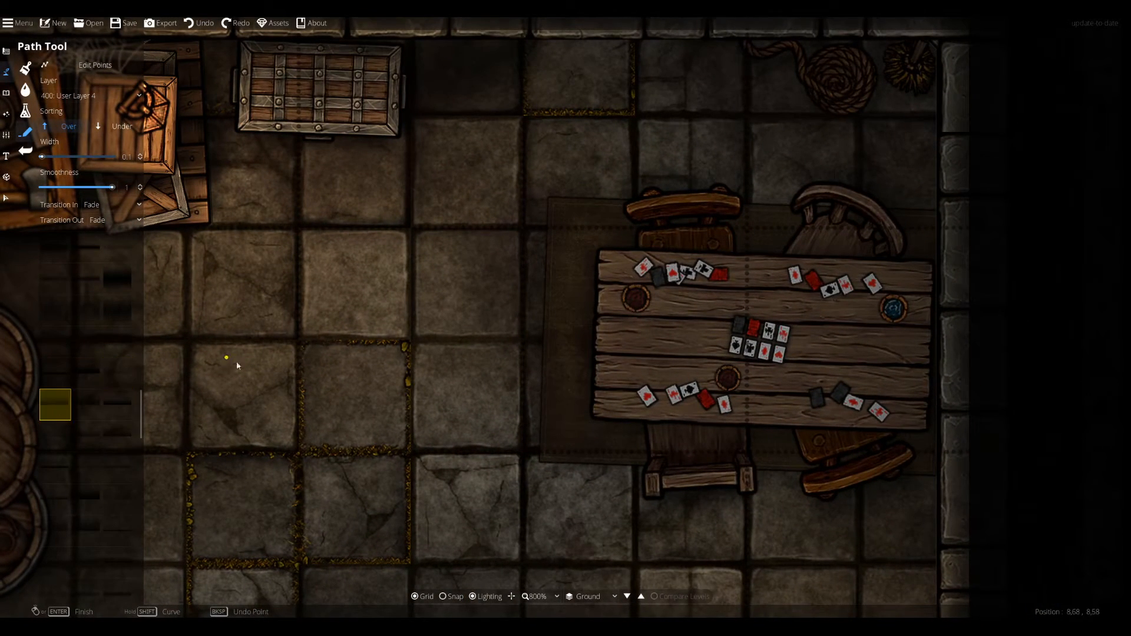
pyautogui.moveTo(230, 358); pyautogui.dragTo(474, 388)
pyautogui.click(306, 234)
pyautogui.click(295, 180)
pyautogui.rightClick(296, 180)
pyautogui.hotkey('ctrl', 'z')
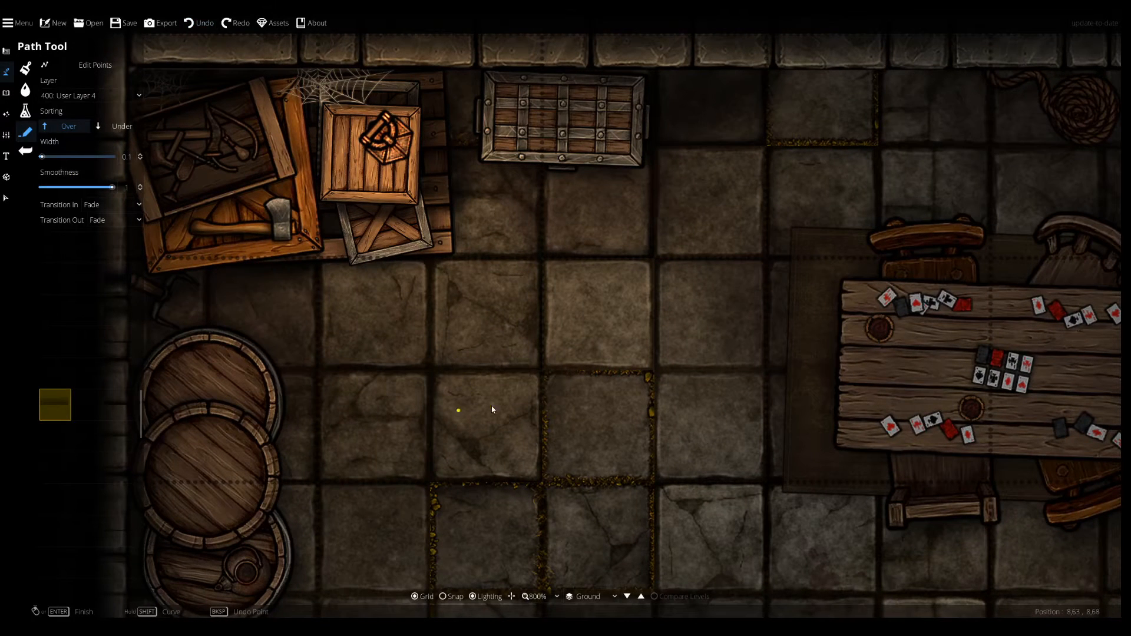
# Shade the crate around the tool box with 0.27-wide shadow paths in another style on User Layer 4.
pyautogui.moveTo(426, 503); pyautogui.dragTo(146, 400)
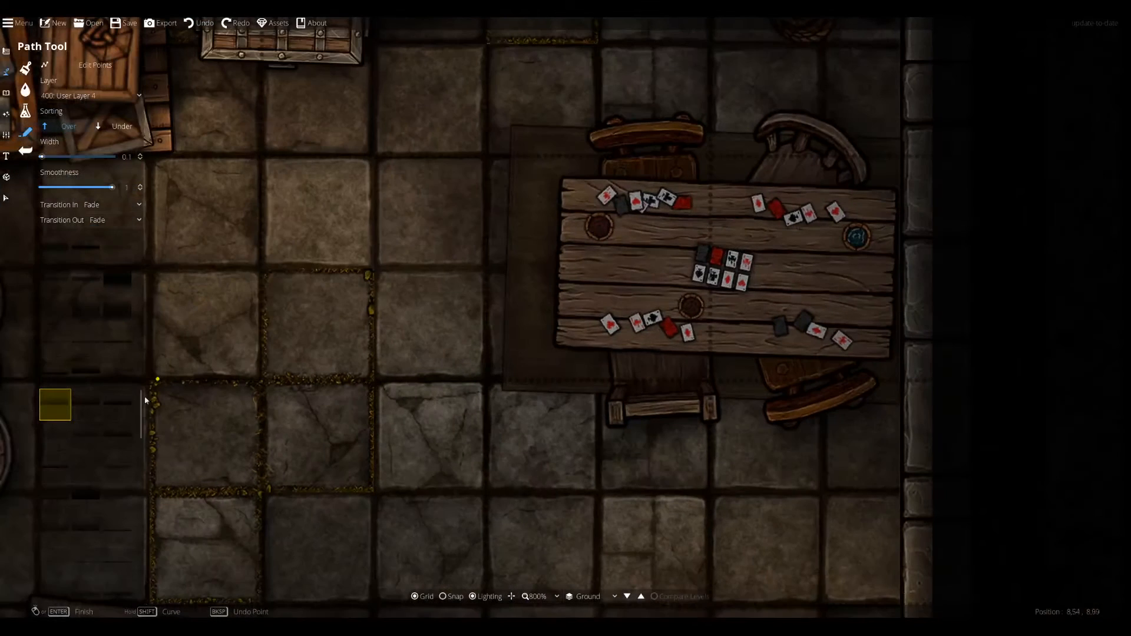
pyautogui.click(94, 568)
pyautogui.moveTo(369, 313); pyautogui.dragTo(755, 474)
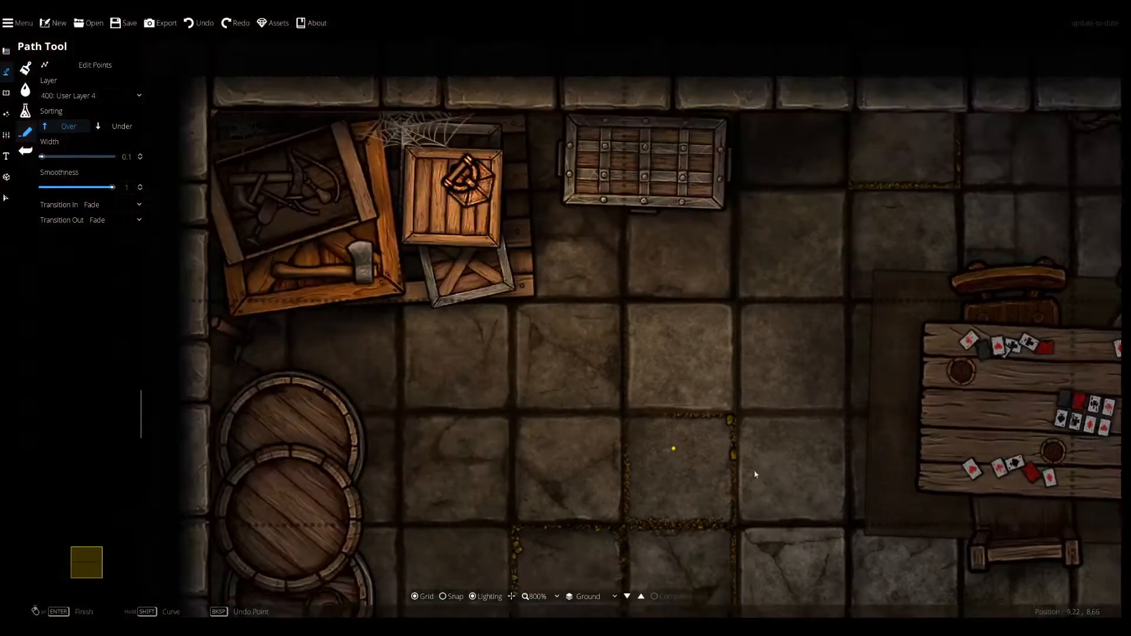
pyautogui.click(59, 157)
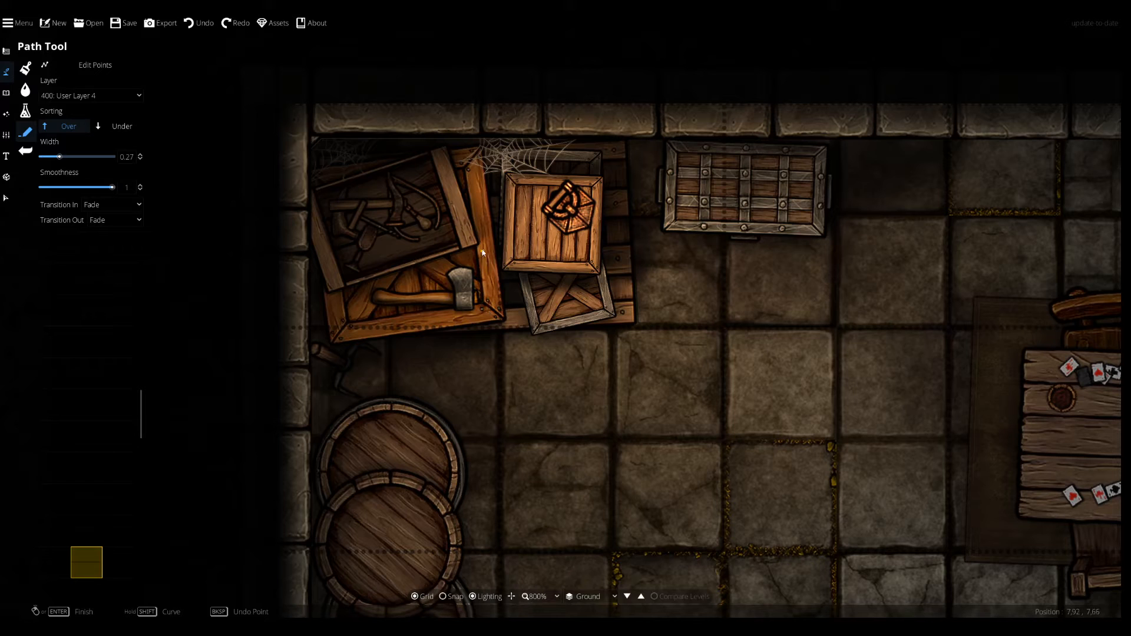
pyautogui.click(470, 199)
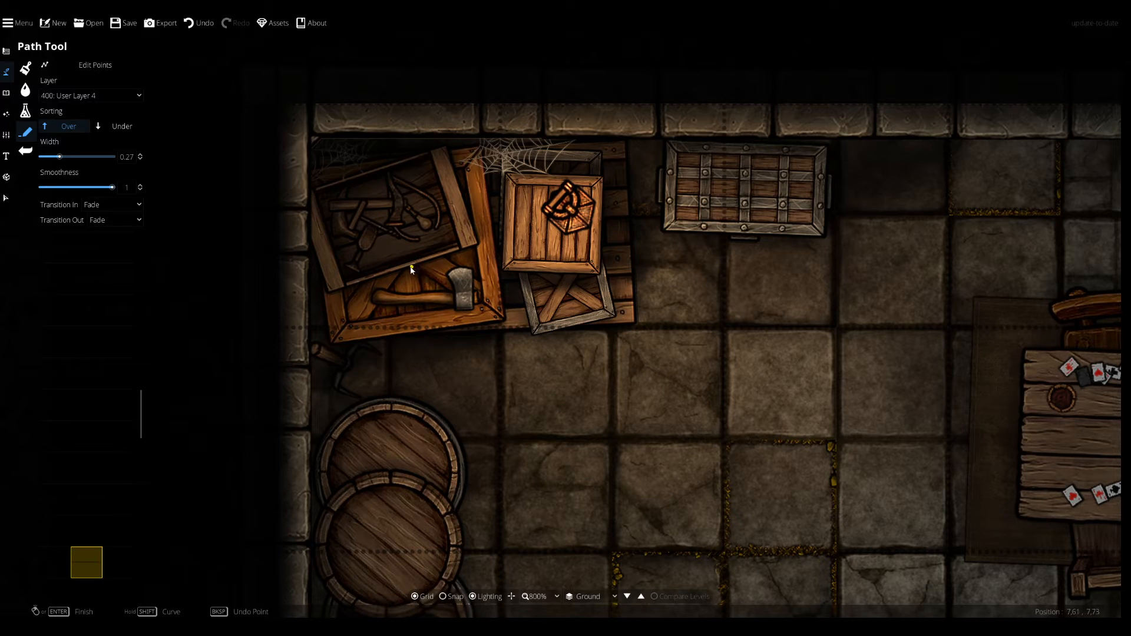
pyautogui.hotkey('ctrl', 'z')
pyautogui.click(412, 265)
pyautogui.moveTo(543, 325); pyautogui.dragTo(514, 311)
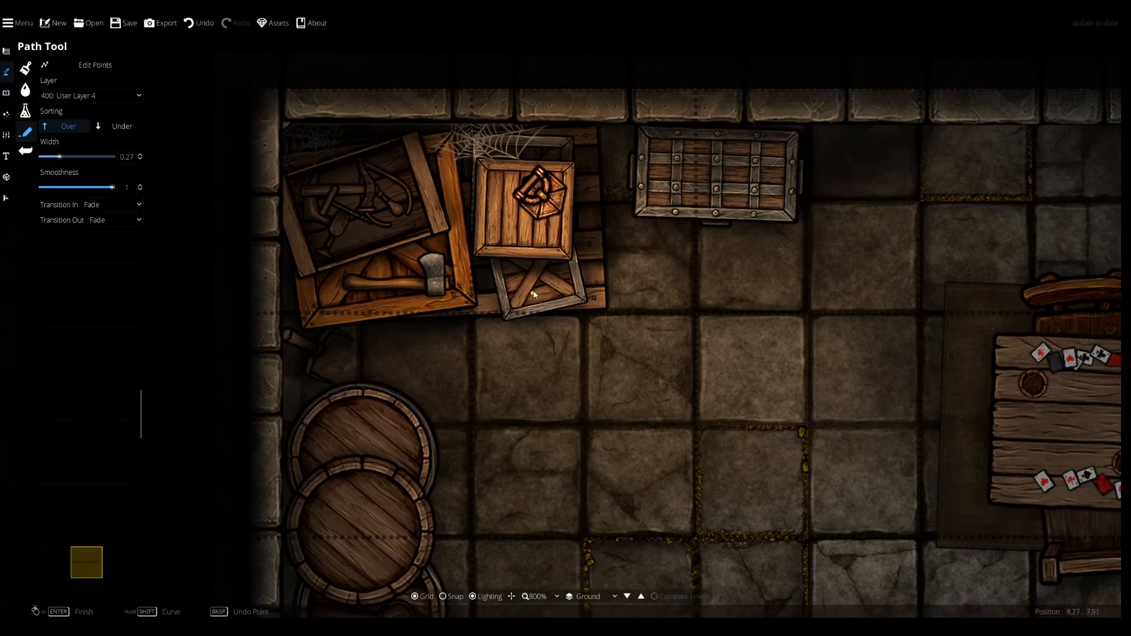
# Try a shadow path across the small crate below the lantern crate and undo it.
pyautogui.hotkey('ctrl', 'z')
pyautogui.click(570, 297)
pyautogui.click(534, 276)
pyautogui.rightClick(533, 277)
pyautogui.hotkey('ctrl', 'z')
# Shade the gap between the axe crate and the small crate with 0.27-wide shadow paths on User Layer 4.
pyautogui.click(489, 259)
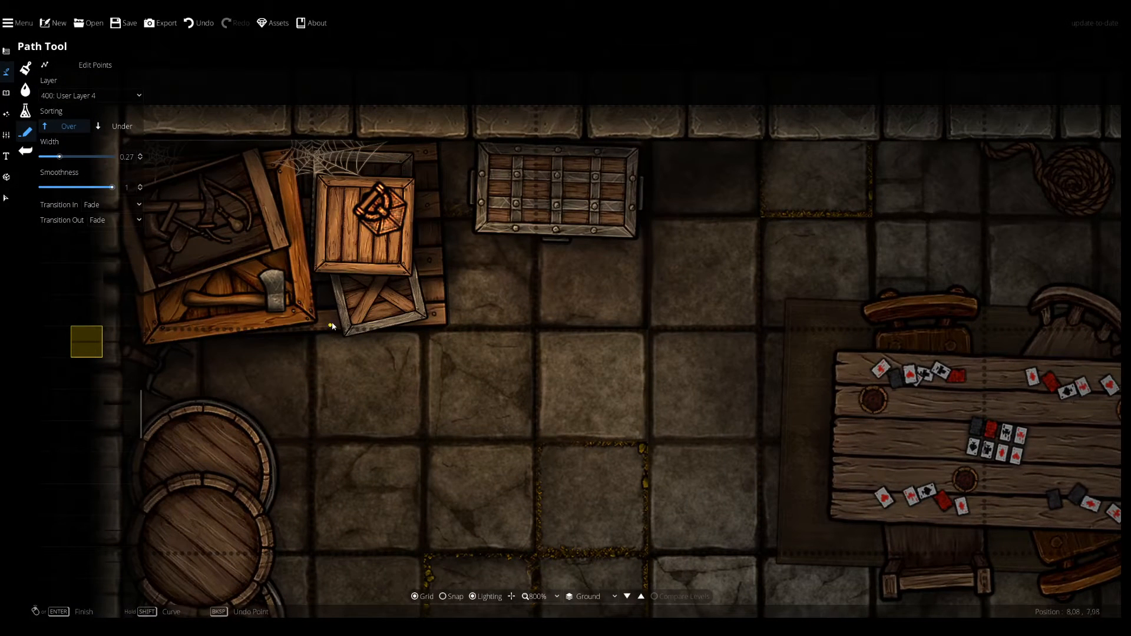
pyautogui.click(320, 272)
pyautogui.hotkey('ctrl', 'z')
pyautogui.click(331, 332)
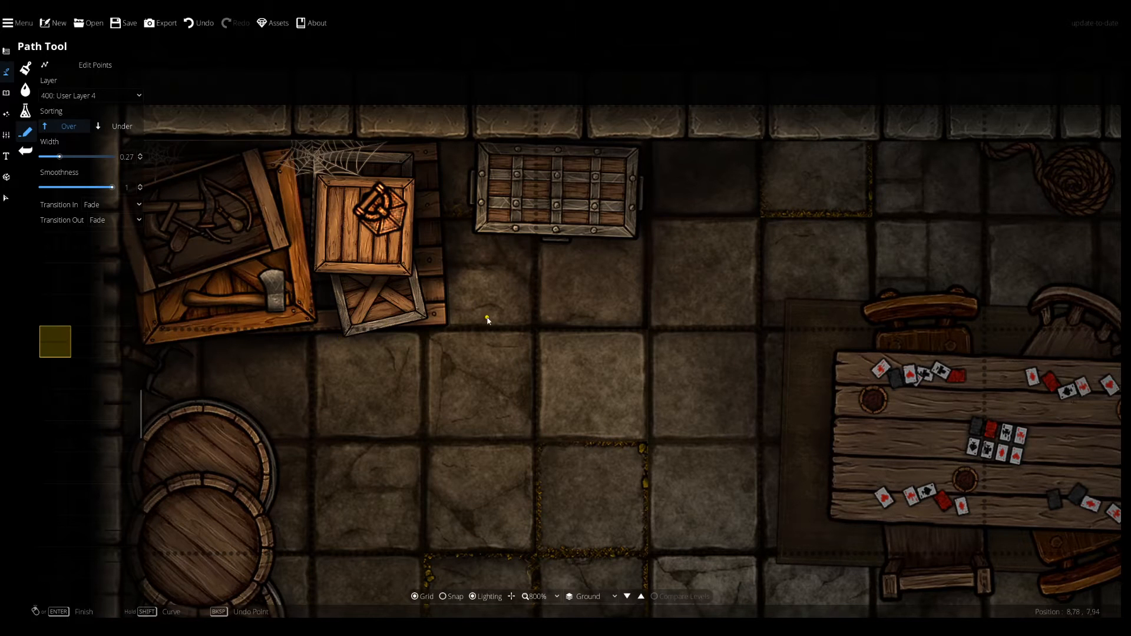
pyautogui.moveTo(487, 320); pyautogui.dragTo(510, 388)
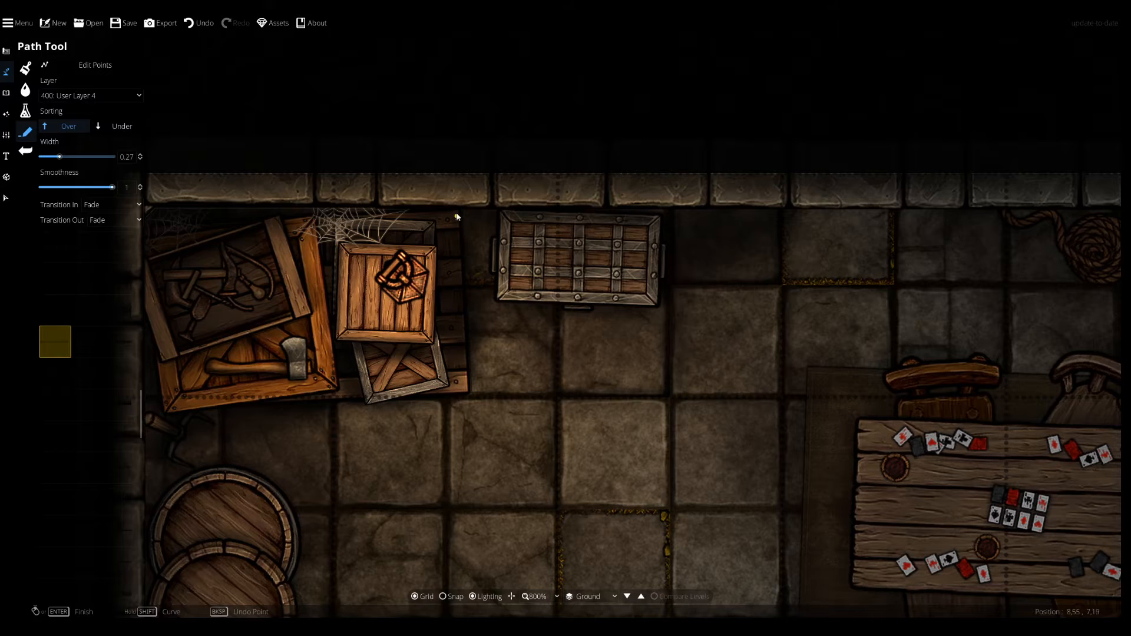
pyautogui.moveTo(459, 342); pyautogui.dragTo(456, 286)
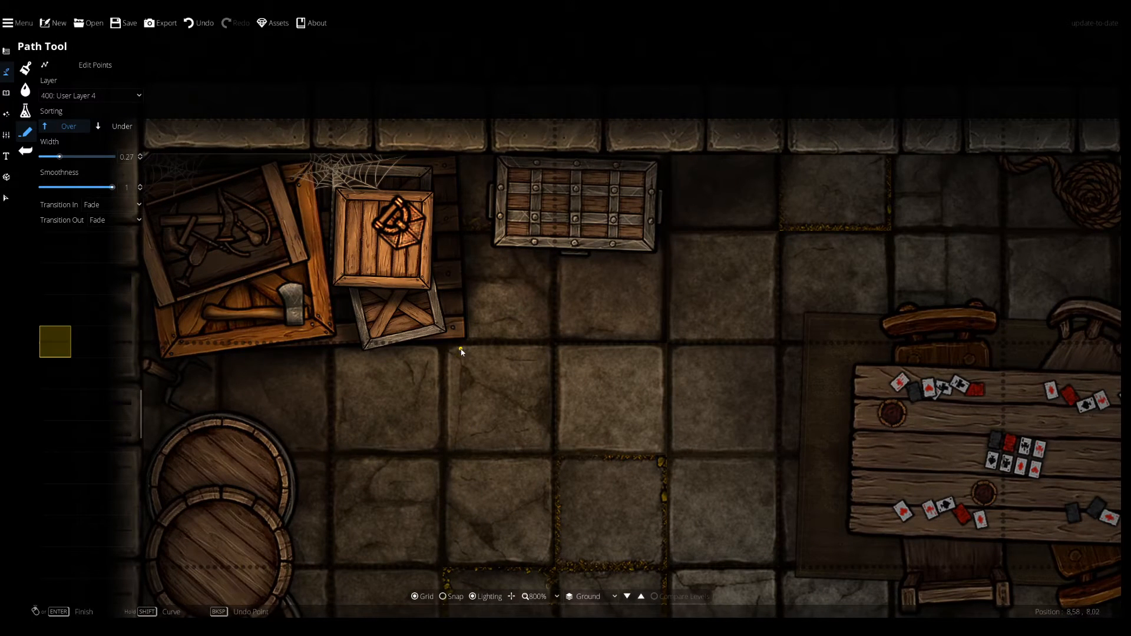
pyautogui.moveTo(385, 406); pyautogui.dragTo(517, 389)
pyautogui.moveTo(531, 447)
pyautogui.mouseDown()
pyautogui.moveTo(710, 310)
pyautogui.moveTo(431, 352)
pyautogui.moveTo(572, 337)
pyautogui.moveTo(441, 334)
pyautogui.moveTo(540, 457)
pyautogui.mouseUp()
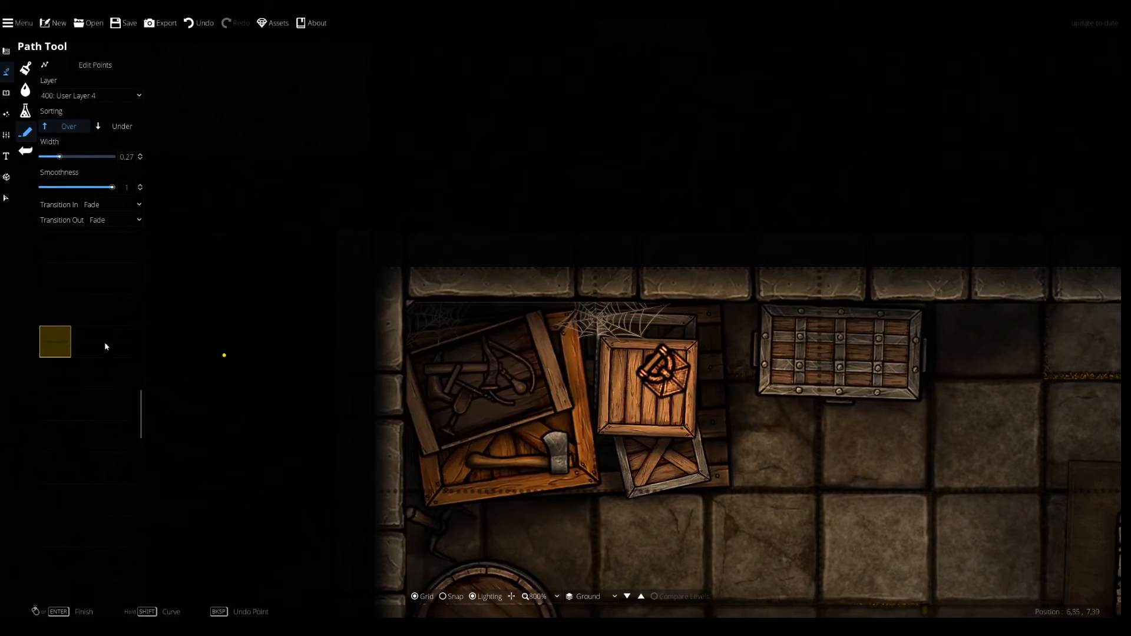
# Draw a 0.16-wide shadow path on the Above Walls layer inside the tool box, using another shadow style.
pyautogui.click(58, 390)
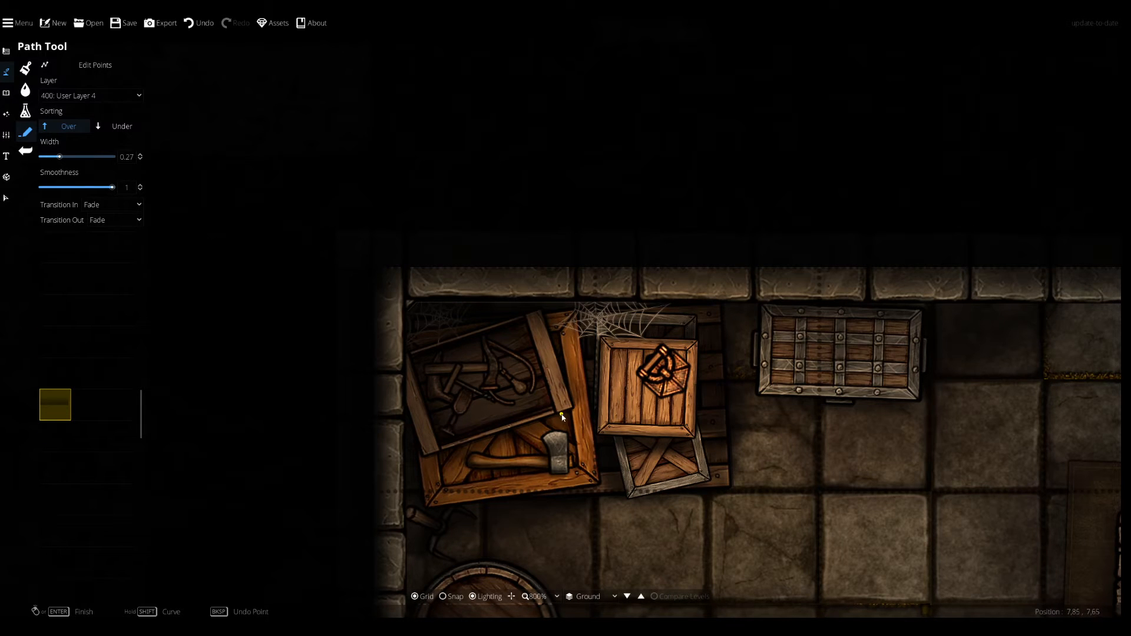
pyautogui.hotkey('ctrl', 'z')
pyautogui.moveTo(65, 157); pyautogui.dragTo(39, 157)
pyautogui.click(106, 96)
pyautogui.click(86, 257)
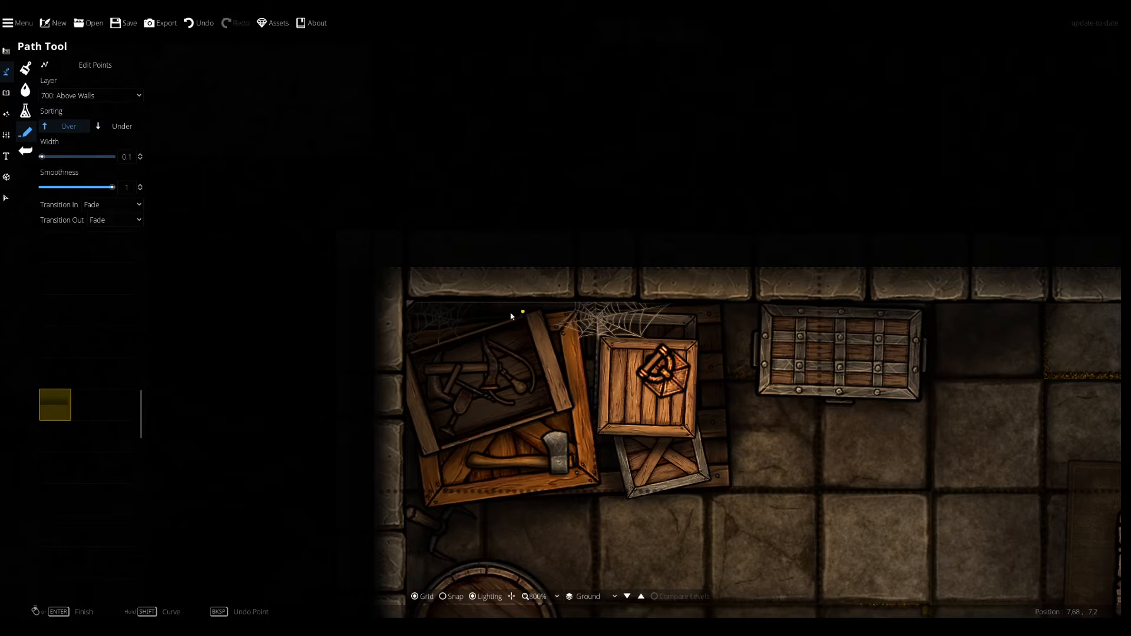
pyautogui.moveTo(41, 157); pyautogui.dragTo(50, 157)
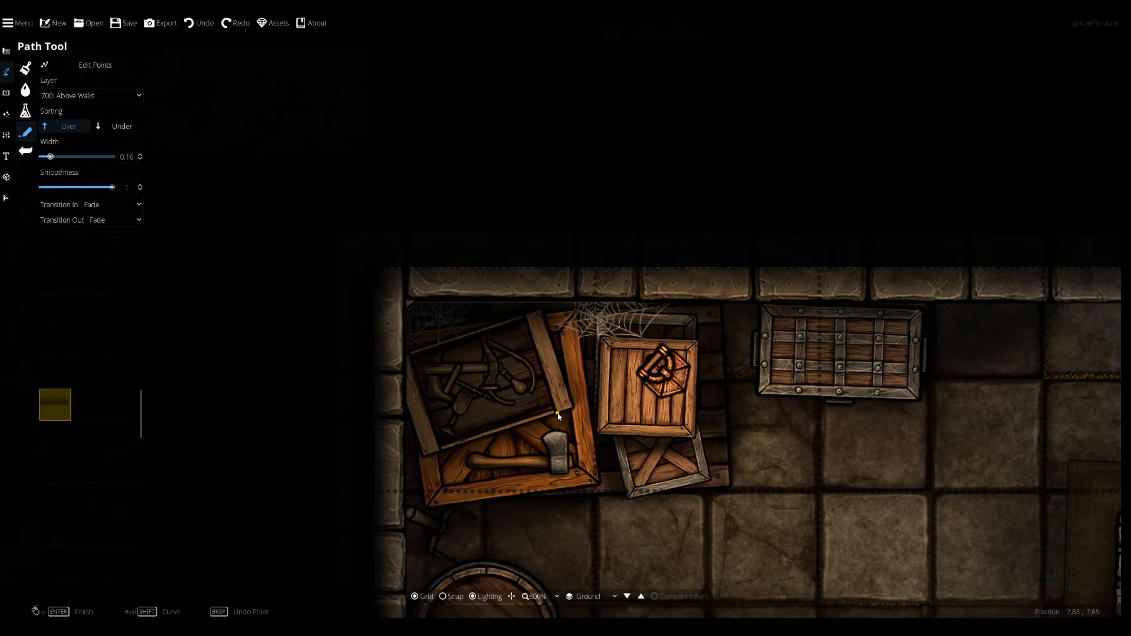
pyautogui.rightClick(506, 383)
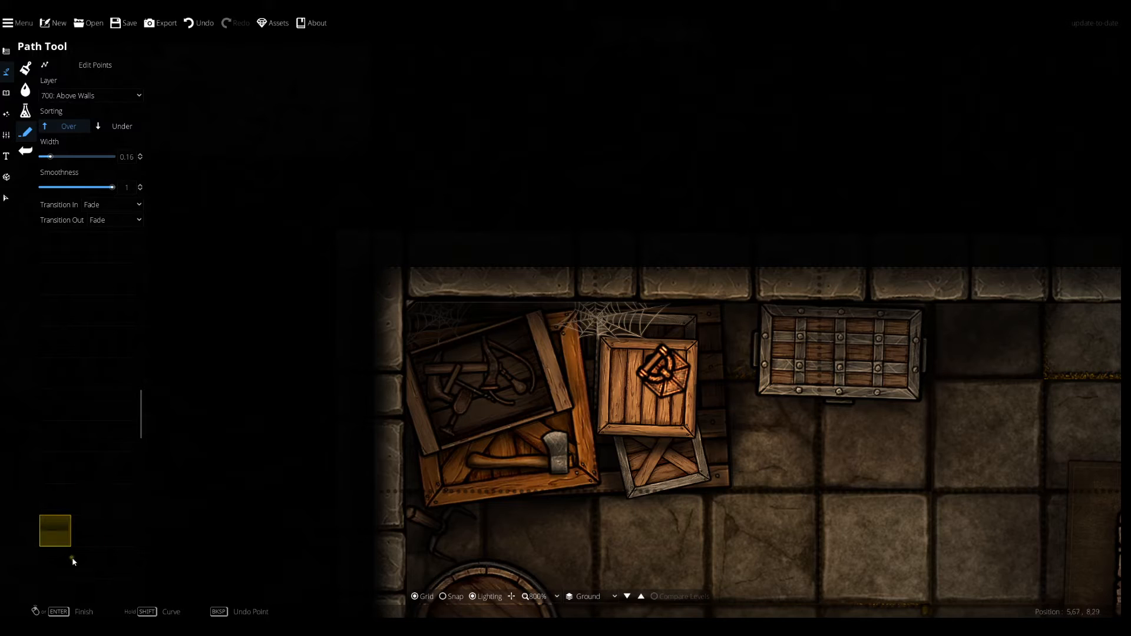
# Pick a further shadow style and darken the tools inside the tool box on the Above Walls layer.
pyautogui.scroll(-3, 75, 517)
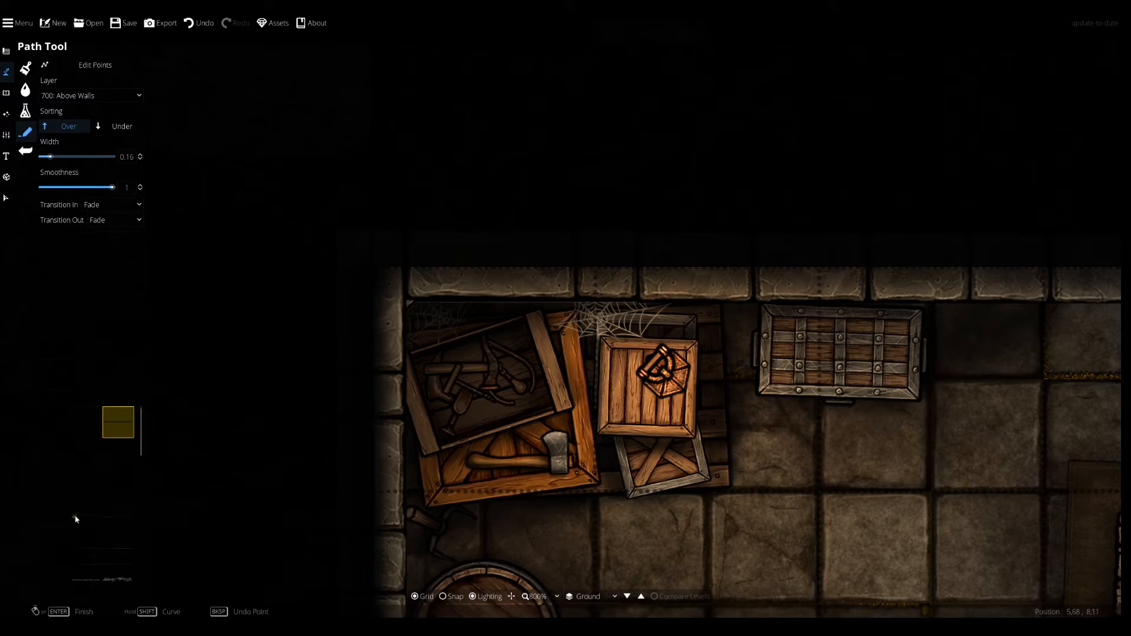
pyautogui.click(84, 485)
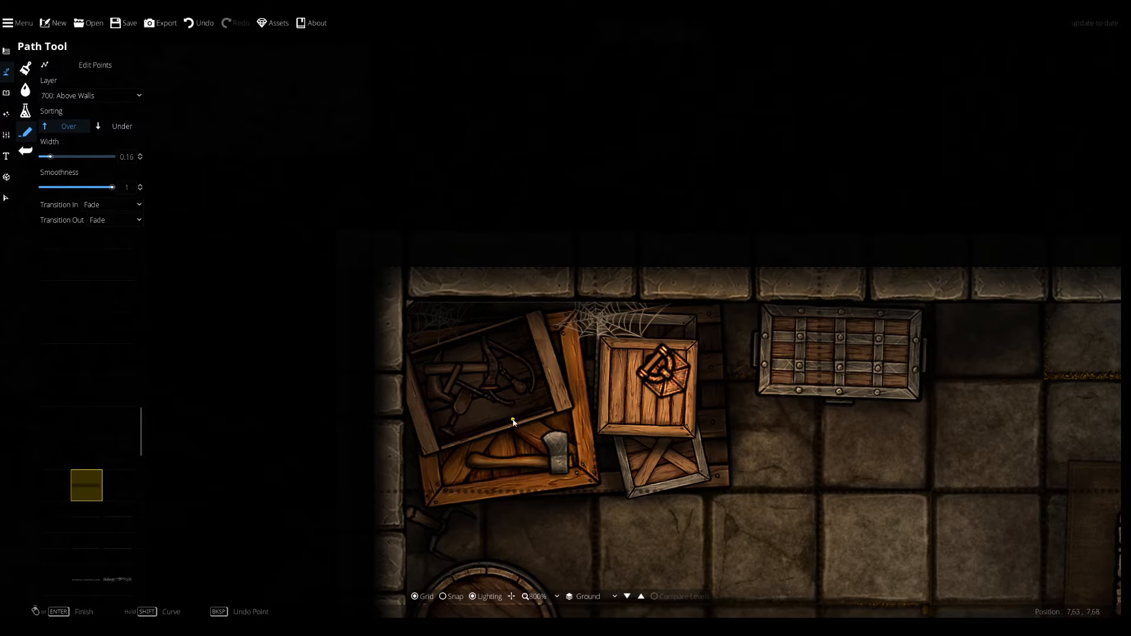
pyautogui.hotkey('ctrl', 'z')
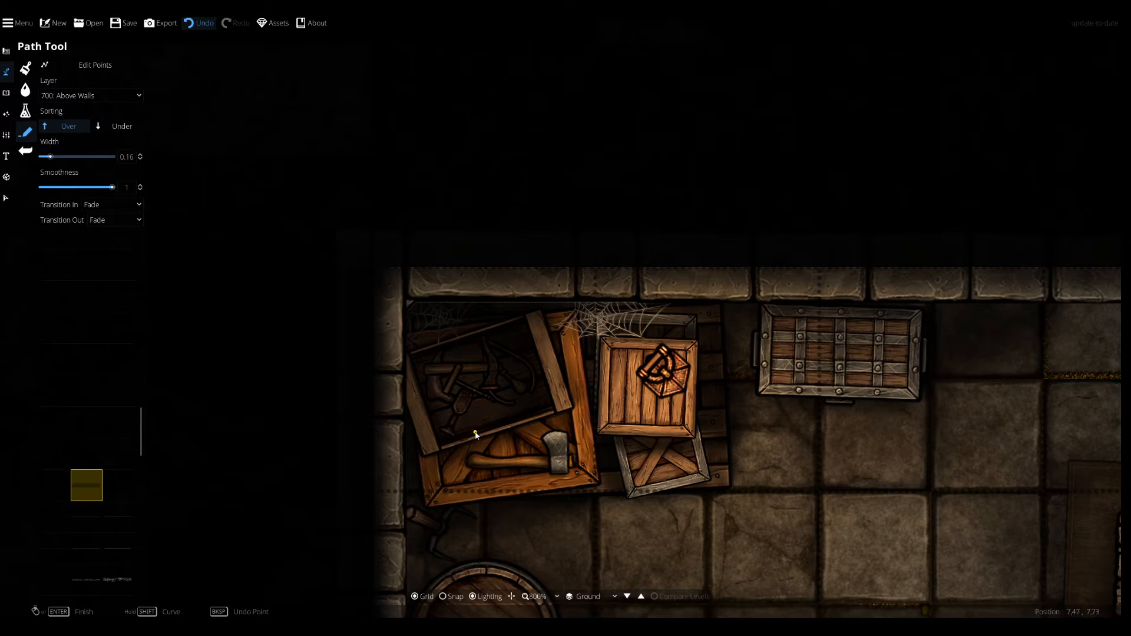
pyautogui.moveTo(722, 454); pyautogui.dragTo(562, 345)
pyautogui.moveTo(316, 396); pyautogui.dragTo(543, 402)
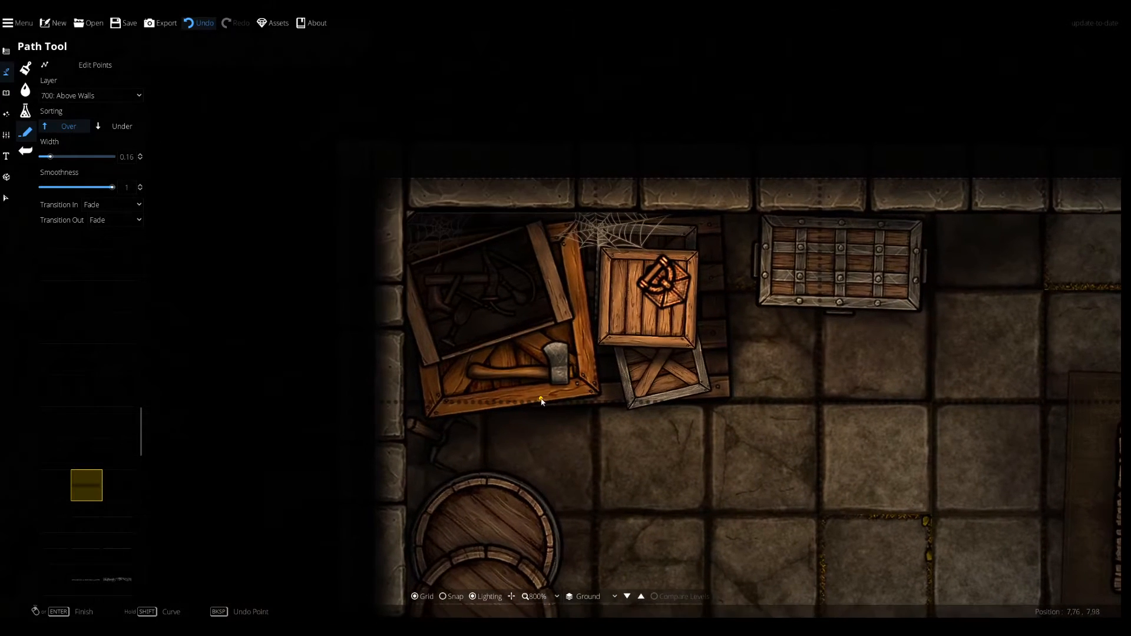
# Add a 0.1-wide shadow path in the neighbouring style along the tool box's left side on the Above Walls layer.
pyautogui.moveTo(50, 157); pyautogui.dragTo(5, 175)
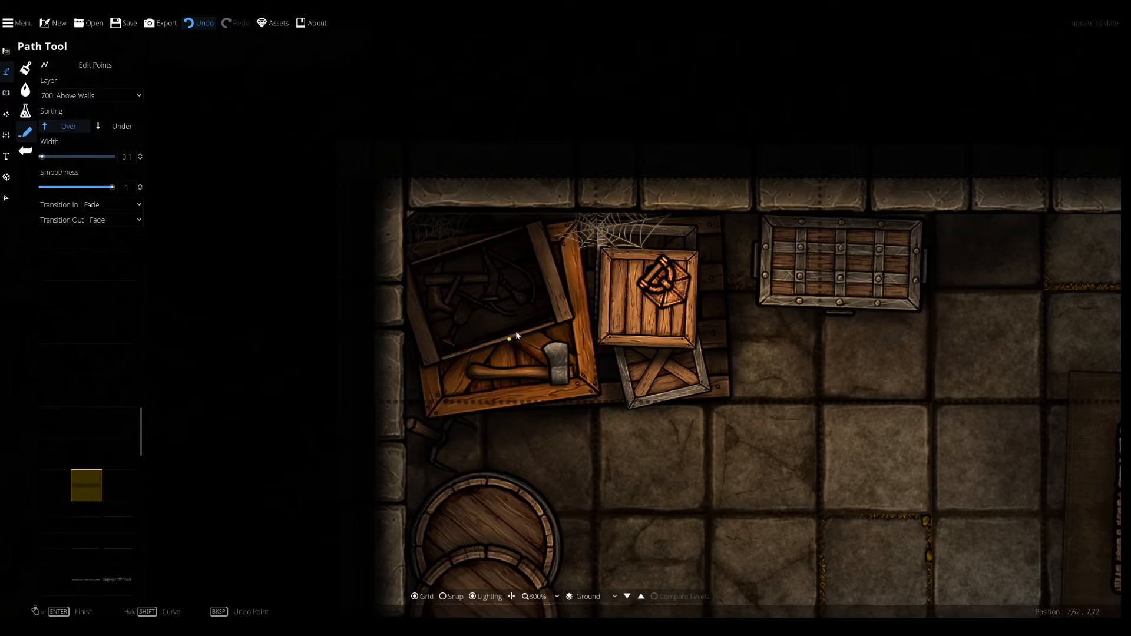
pyautogui.hotkey('ctrl', 'z')
pyautogui.click(55, 481)
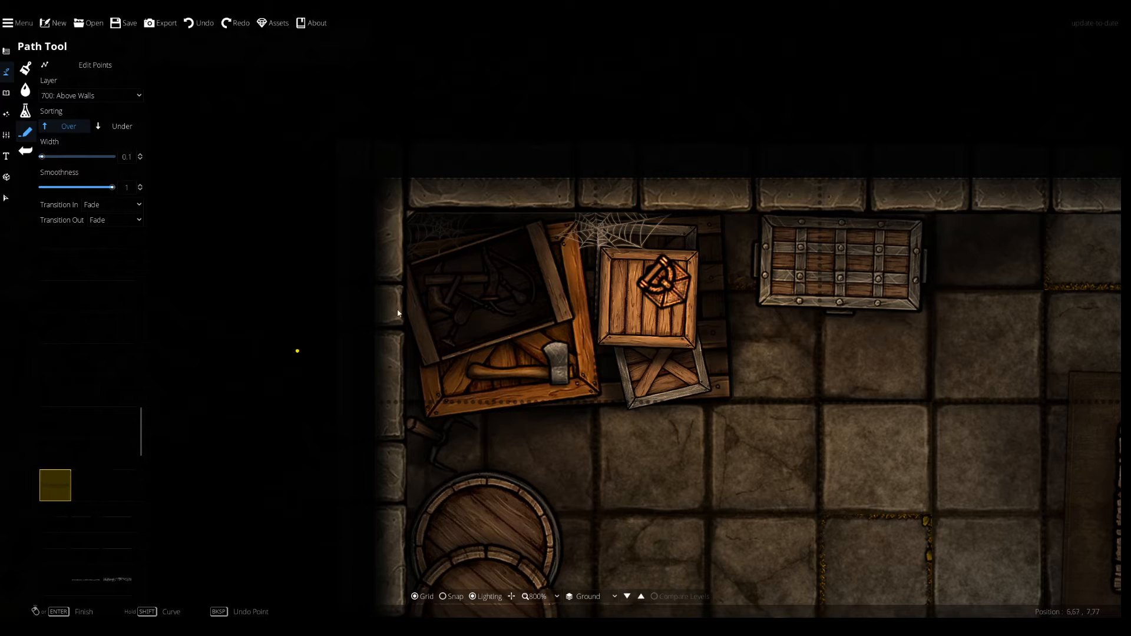
pyautogui.click(419, 278)
pyautogui.moveTo(528, 392); pyautogui.dragTo(455, 297)
pyautogui.moveTo(672, 463); pyautogui.dragTo(644, 374)
pyautogui.moveTo(503, 349)
pyautogui.mouseDown()
pyautogui.moveTo(489, 414)
pyautogui.moveTo(503, 363)
pyautogui.mouseUp()
pyautogui.moveTo(357, 315); pyautogui.dragTo(390, 205)
pyautogui.moveTo(496, 342); pyautogui.dragTo(502, 407)
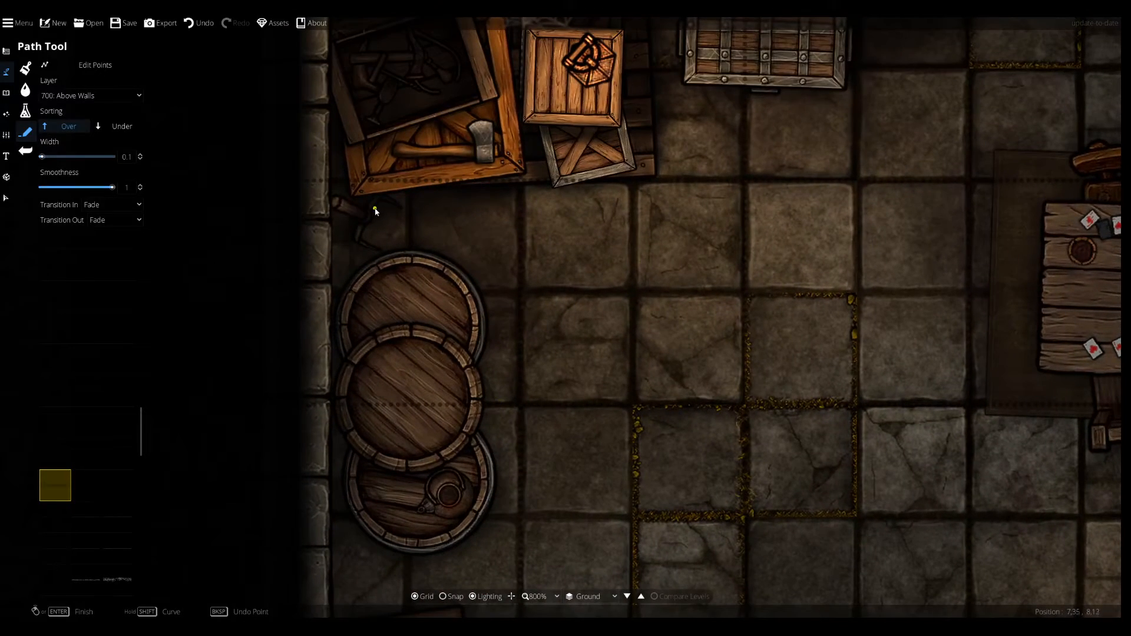
# Look over the crates, chest and barrels to check the shading across the storage room.
pyautogui.moveTo(435, 309); pyautogui.dragTo(414, 204)
pyautogui.moveTo(491, 430); pyautogui.dragTo(457, 306)
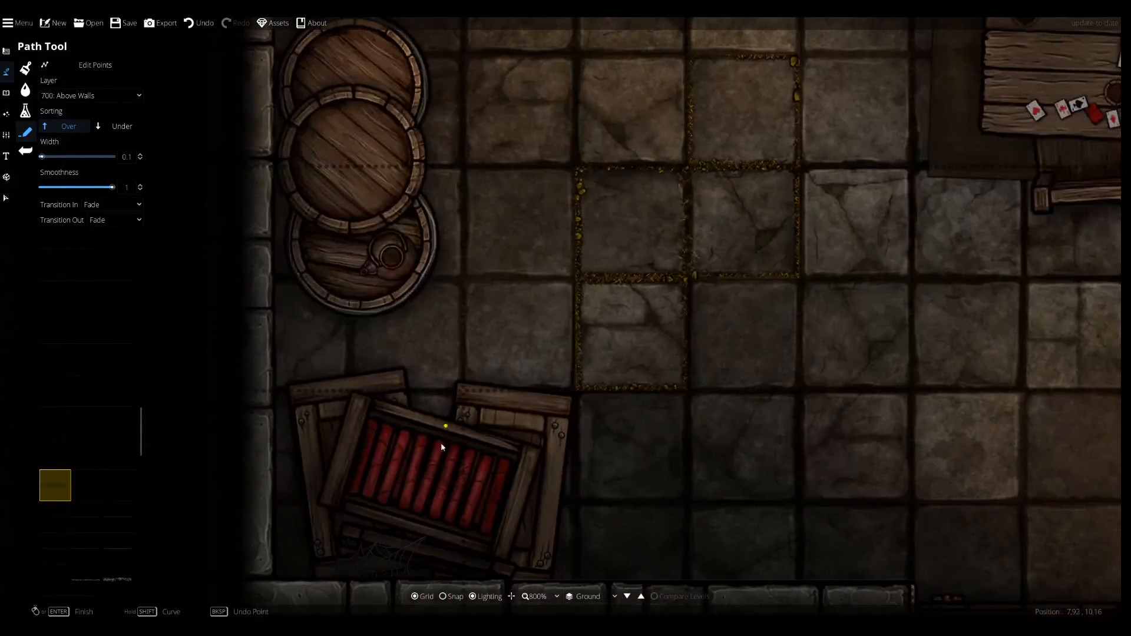
pyautogui.moveTo(566, 276); pyautogui.dragTo(422, 520)
pyautogui.moveTo(506, 273); pyautogui.dragTo(465, 375)
pyautogui.moveTo(377, 334); pyautogui.dragTo(512, 290)
pyautogui.moveTo(550, 203); pyautogui.dragTo(505, 331)
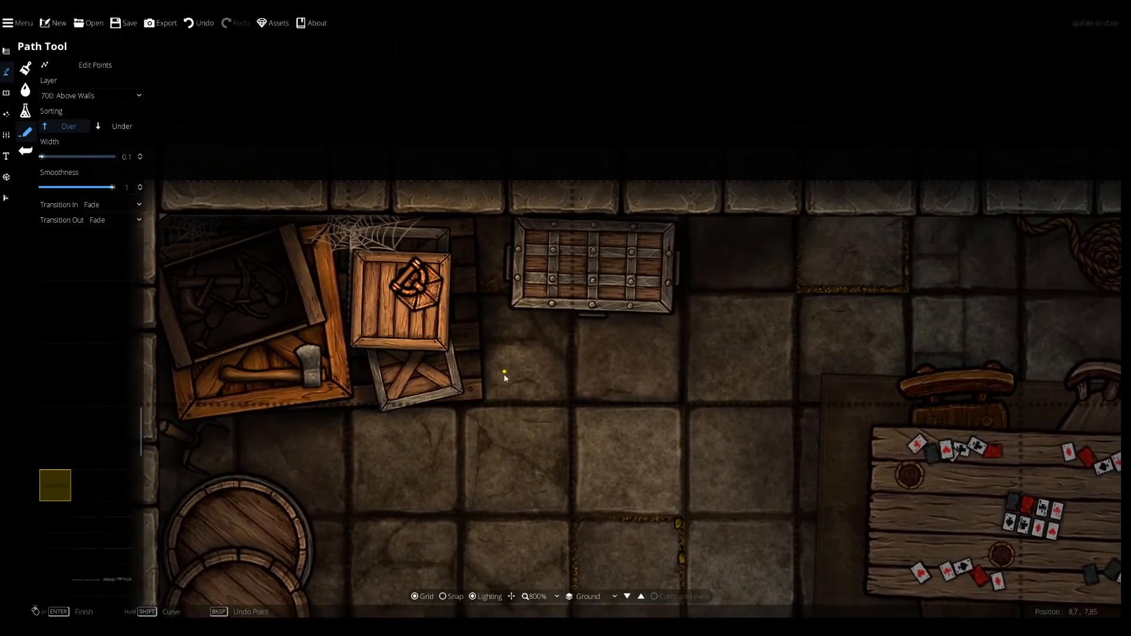
pyautogui.moveTo(481, 406); pyautogui.dragTo(558, 318)
pyautogui.moveTo(536, 393); pyautogui.dragTo(554, 335)
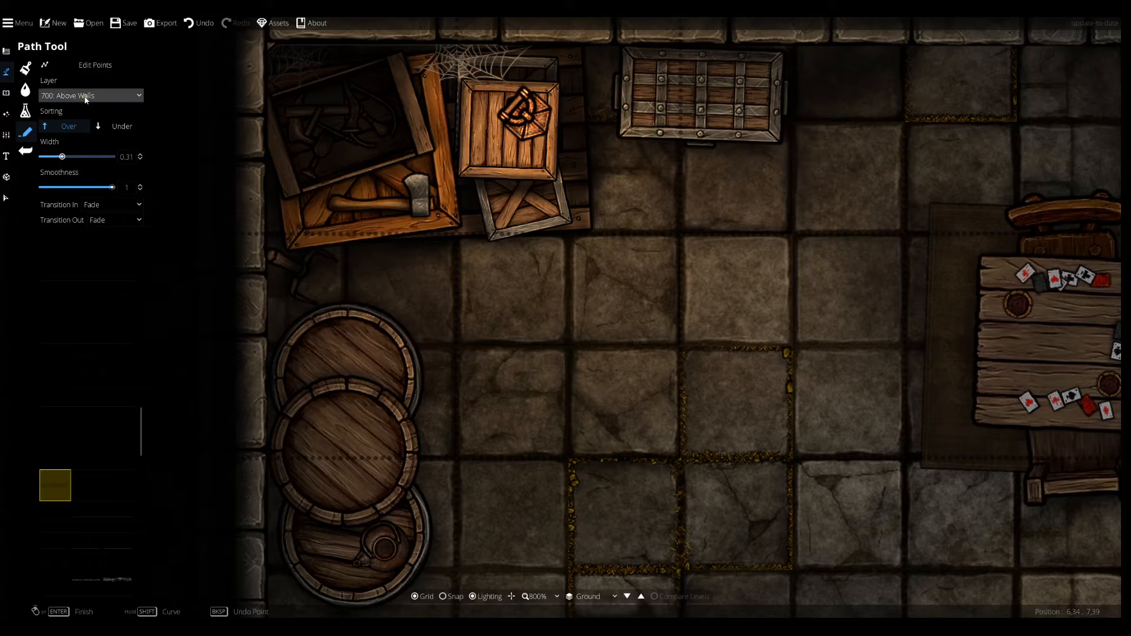
# Draw a 0.31-wide shadow path in the neighbouring style on User Layer 2 along the small crate's lower edge.
pyautogui.click(82, 96)
pyautogui.click(82, 197)
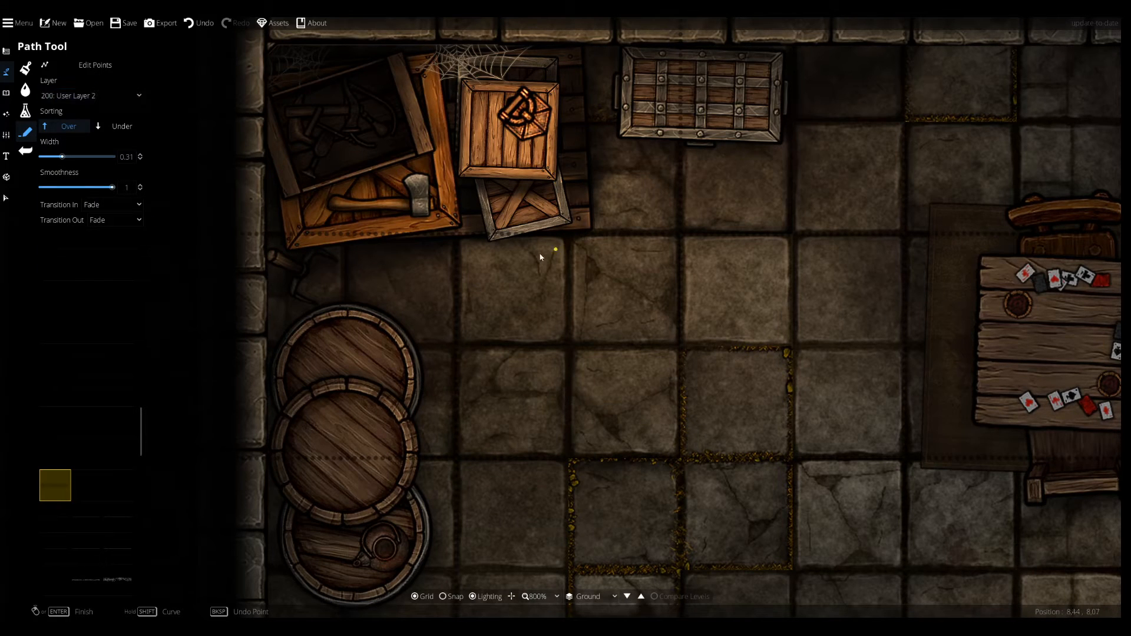
pyautogui.hotkey('ctrl', 'z')
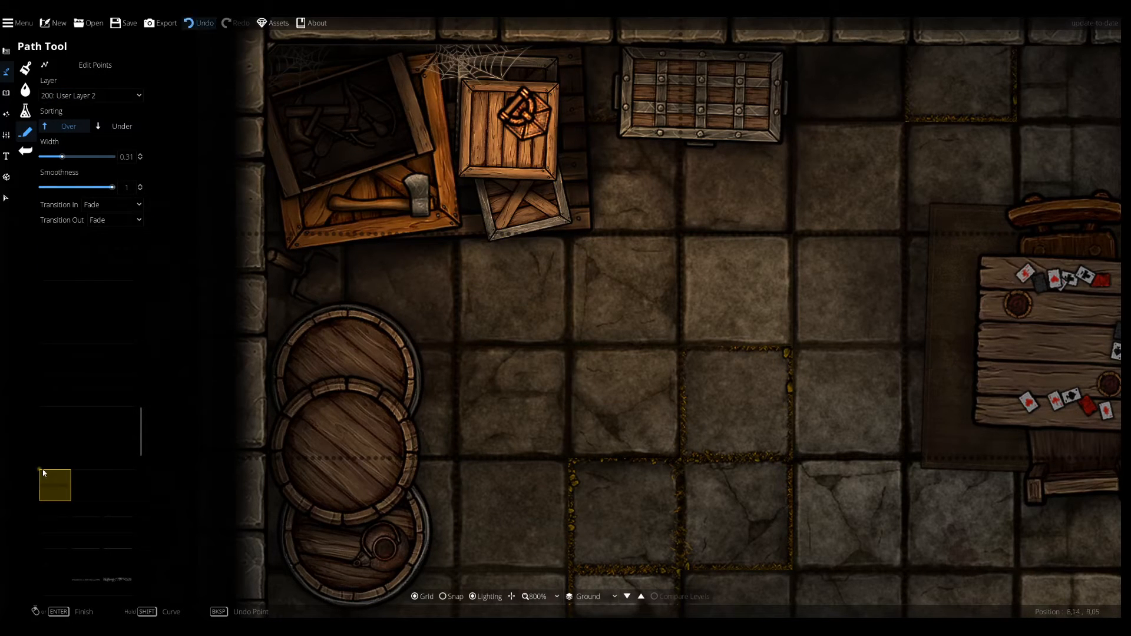
pyautogui.click(88, 479)
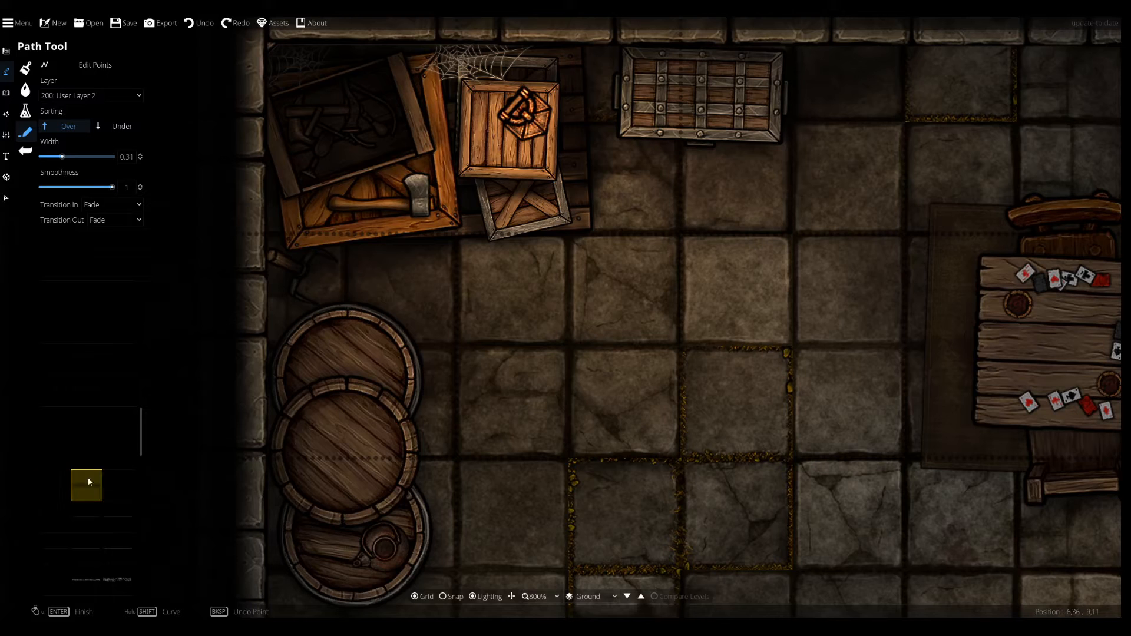
pyautogui.click(484, 253)
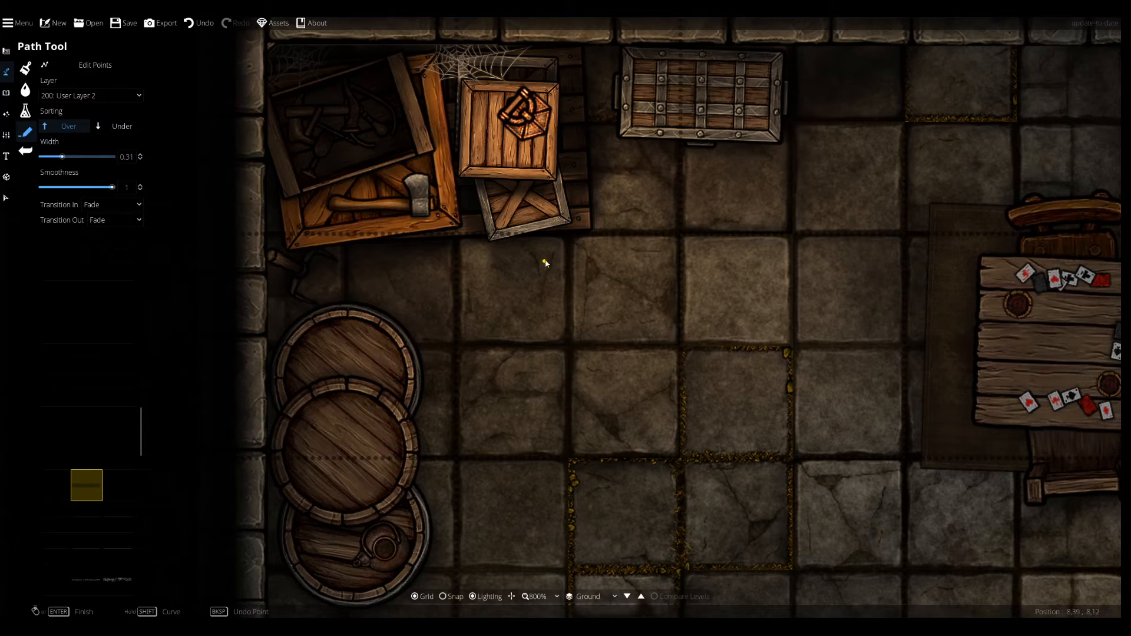
pyautogui.hotkey('ctrl', 'z')
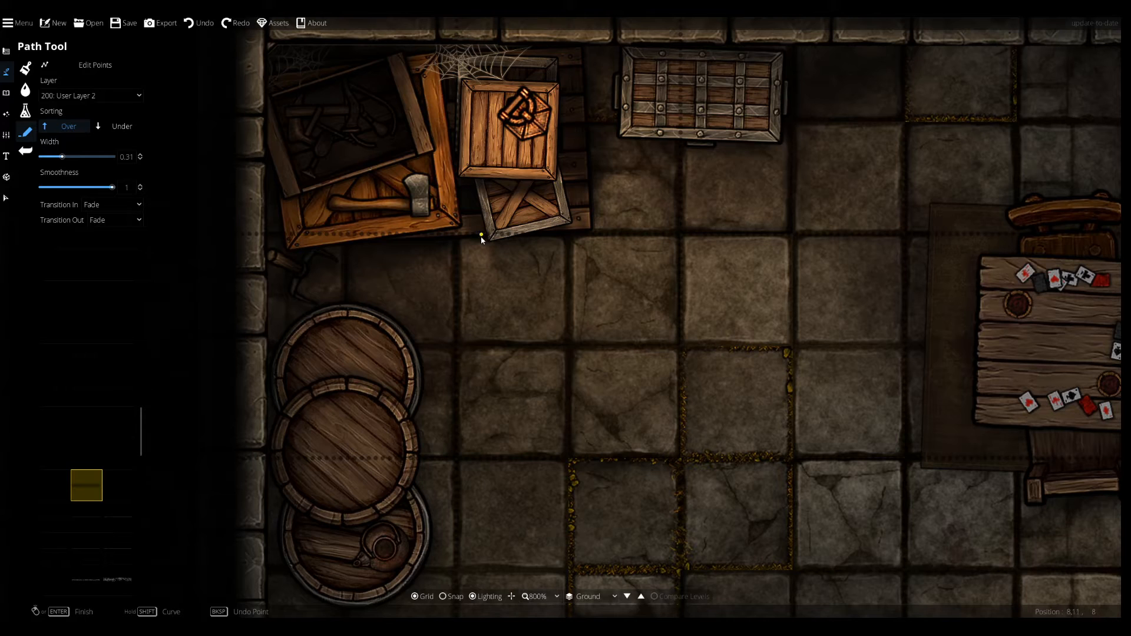
pyautogui.click(481, 239)
pyautogui.hotkey('ctrl', 'z')
pyautogui.rightClick(487, 238)
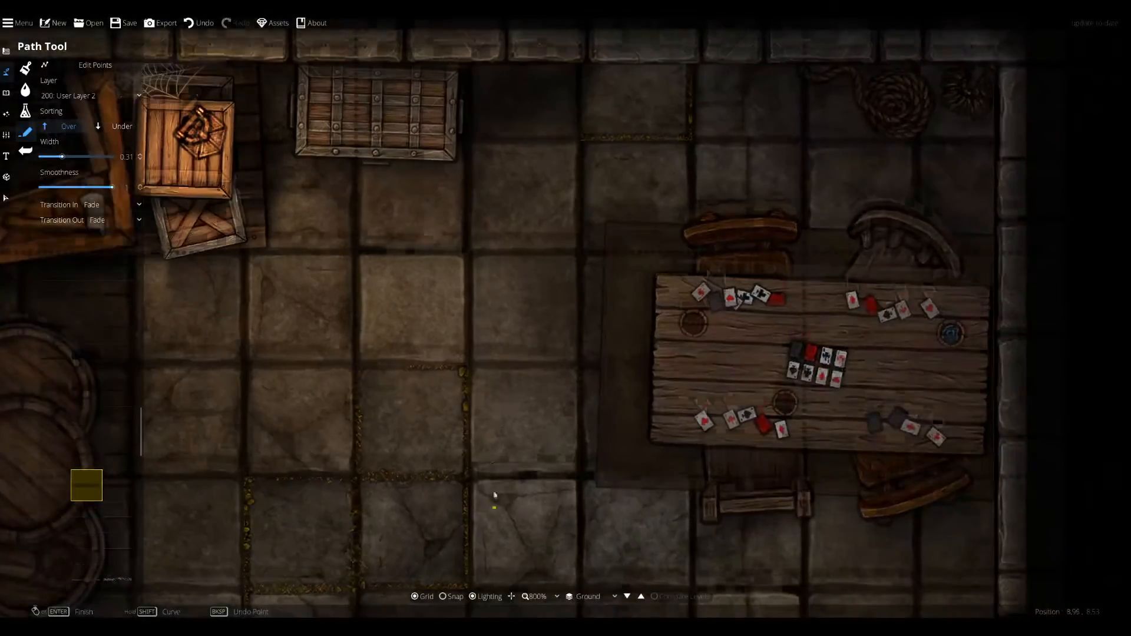
# Test several shadow path styles around the barrels and pick a different one.
pyautogui.moveTo(494, 495); pyautogui.dragTo(780, 368)
pyautogui.moveTo(586, 336); pyautogui.dragTo(735, 446)
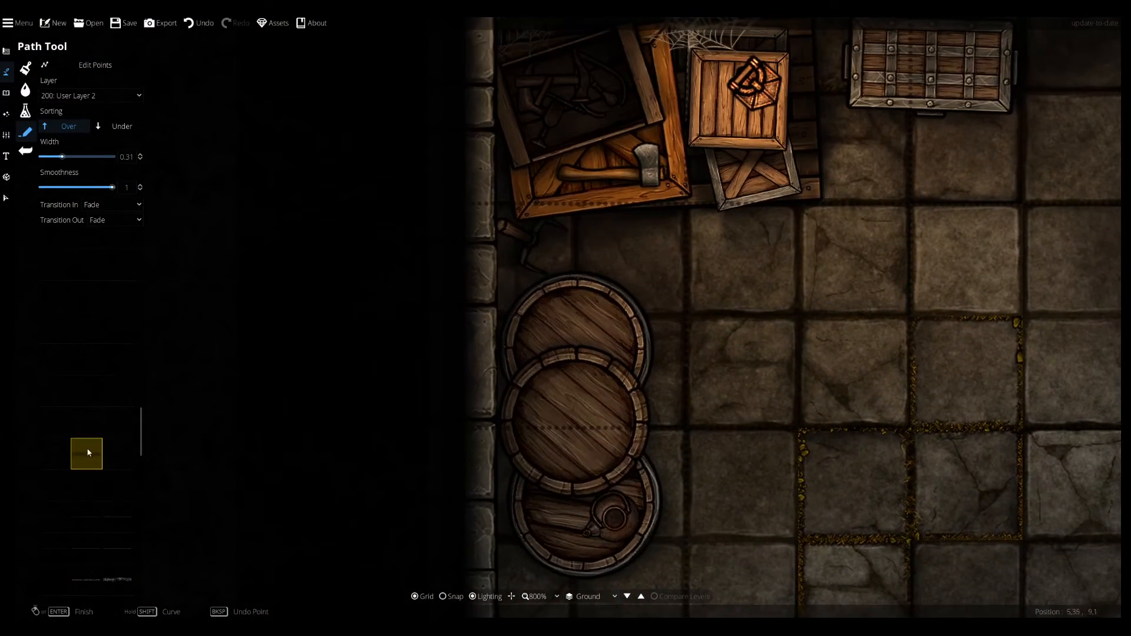
pyautogui.moveTo(559, 419); pyautogui.dragTo(494, 347)
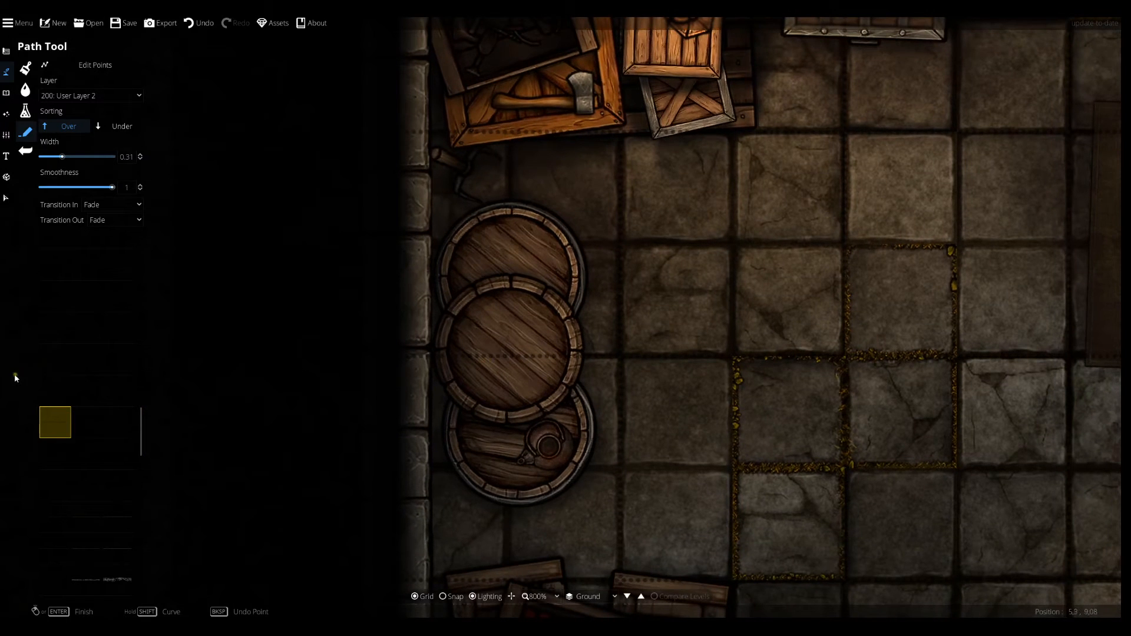
pyautogui.click(463, 284)
pyautogui.moveTo(469, 489); pyautogui.dragTo(472, 448)
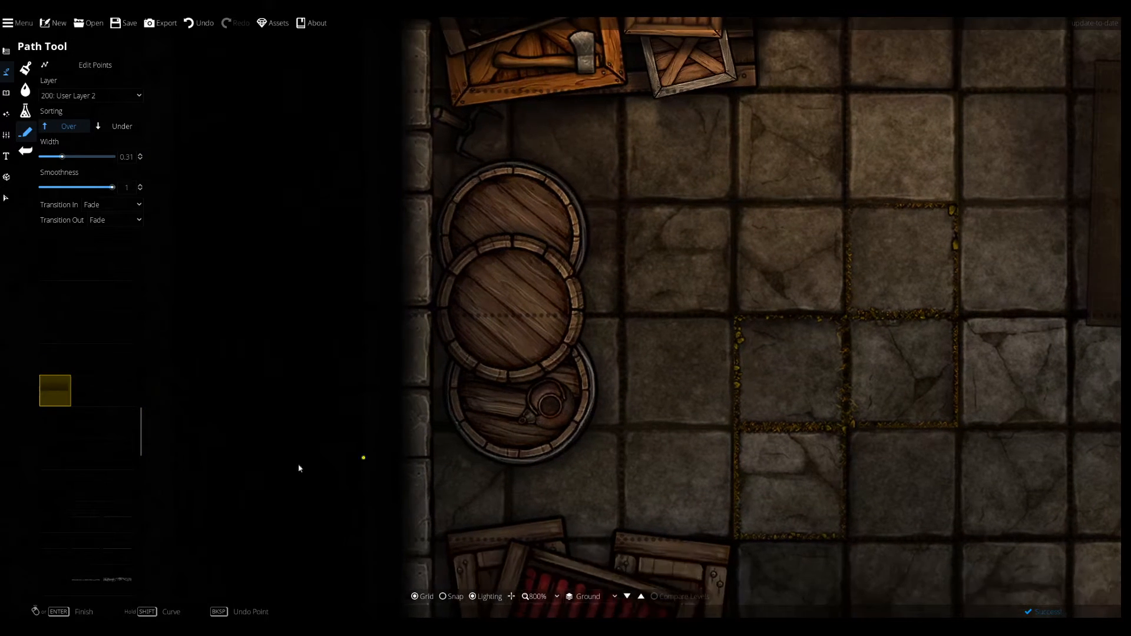
pyautogui.click(89, 372)
pyautogui.click(96, 386)
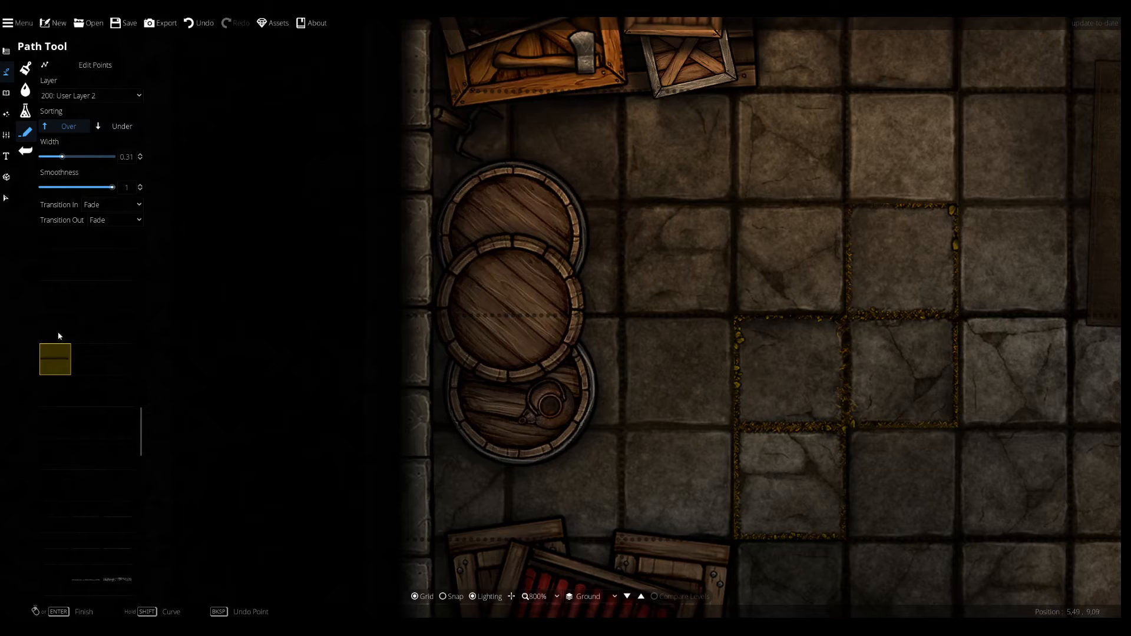
pyautogui.click(265, 302)
pyautogui.hotkey('ctrl', 'z')
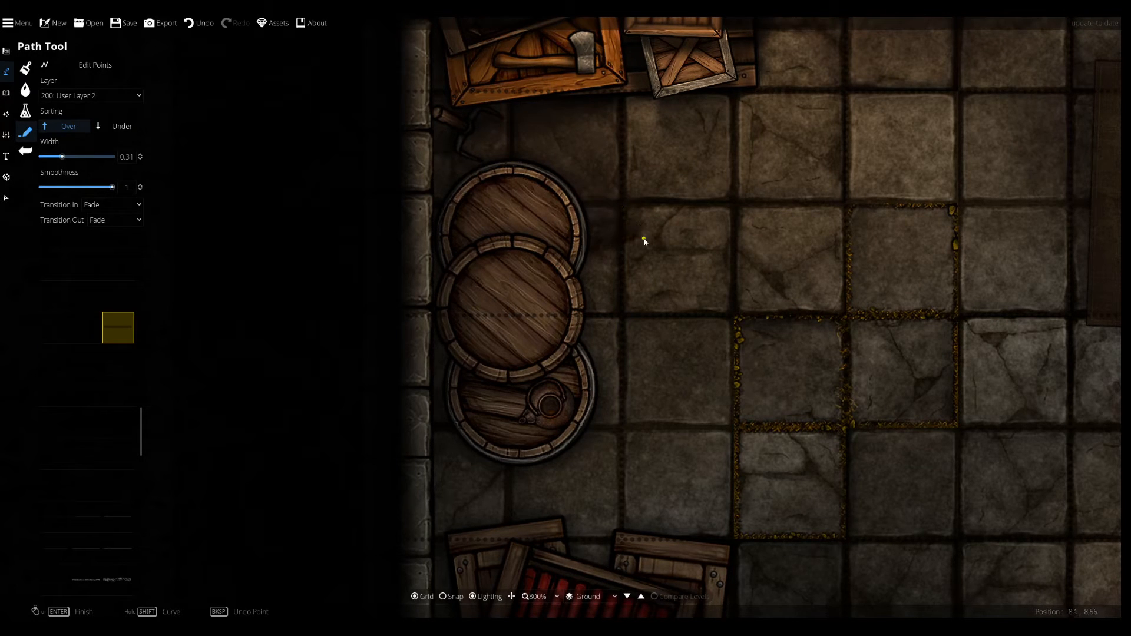
# Shade the top barrel with a shadow path on User Layer 3 and set the path width to 0.15.
pyautogui.click(94, 96)
pyautogui.click(87, 211)
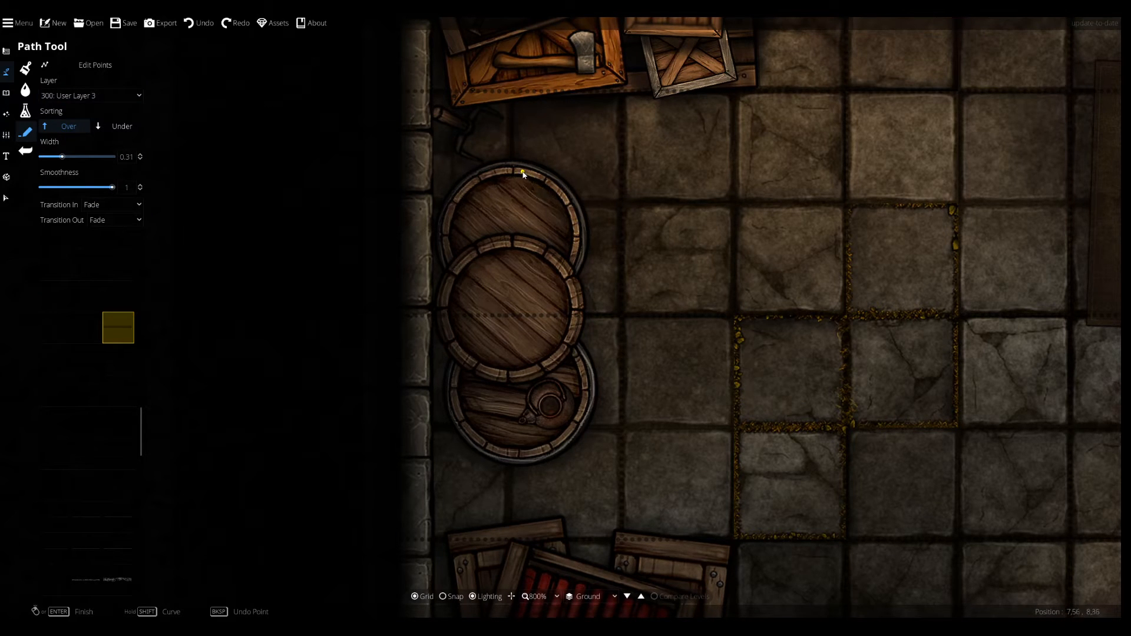
pyautogui.rightClick(458, 213)
pyautogui.moveTo(61, 157); pyautogui.dragTo(51, 159)
pyautogui.moveTo(590, 165); pyautogui.dragTo(570, 223)
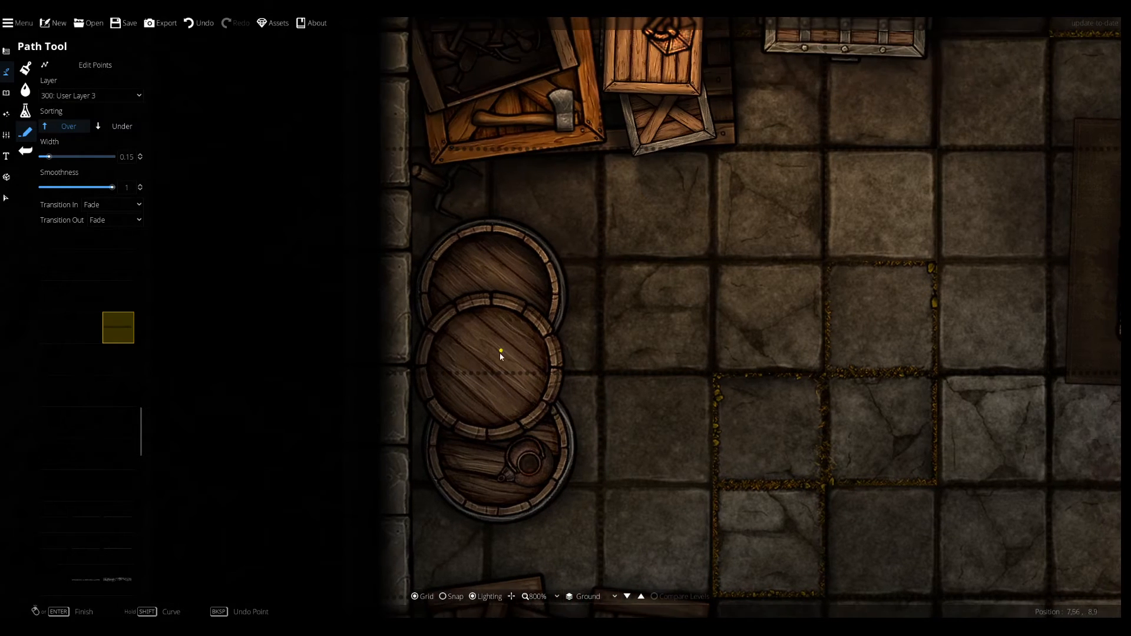
pyautogui.moveTo(584, 134); pyautogui.dragTo(588, 206)
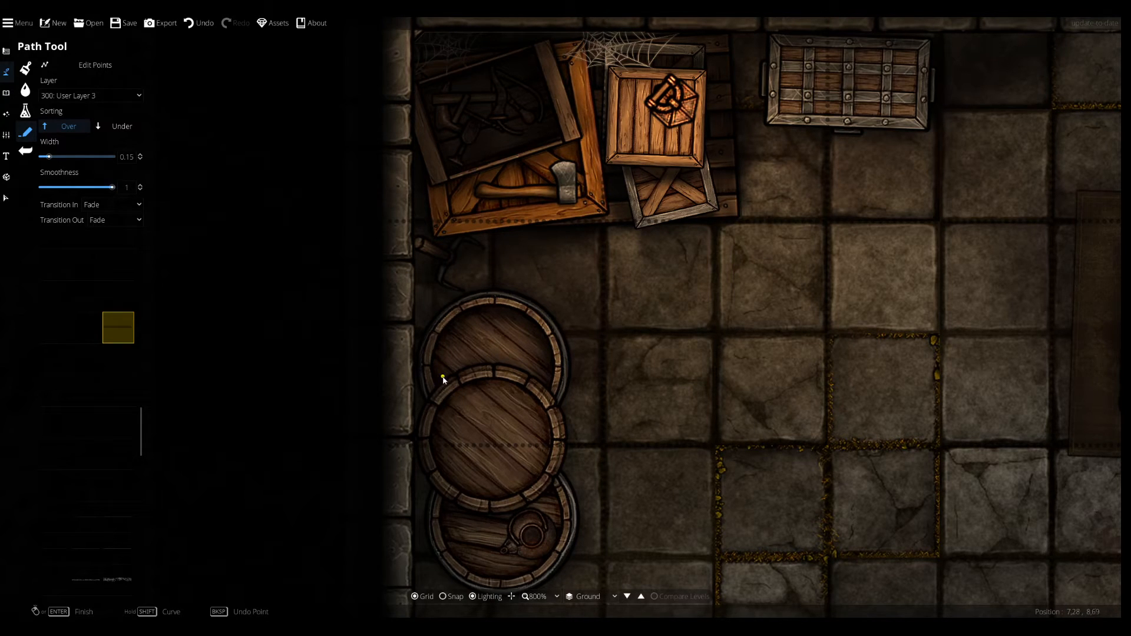
# Shade the stacked barrels with 0.3-wide shadow paths on User Layer 4.
pyautogui.hotkey('ctrl', 'z')
pyautogui.rightClick(547, 397)
pyautogui.hotkey('ctrl', 'z')
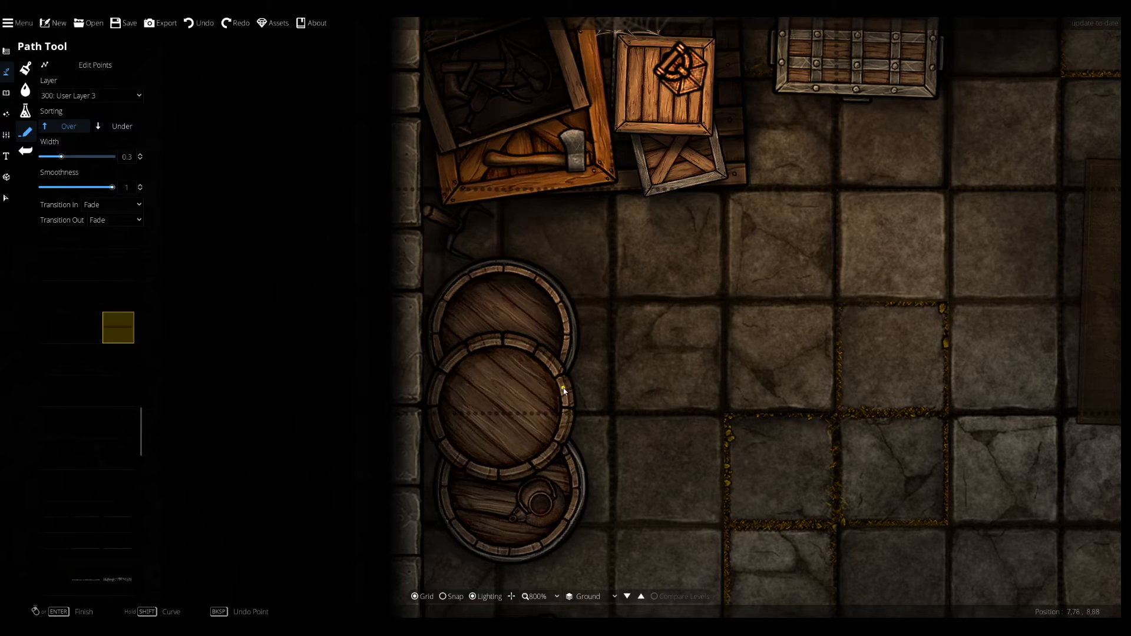
pyautogui.click(88, 95)
pyautogui.click(80, 227)
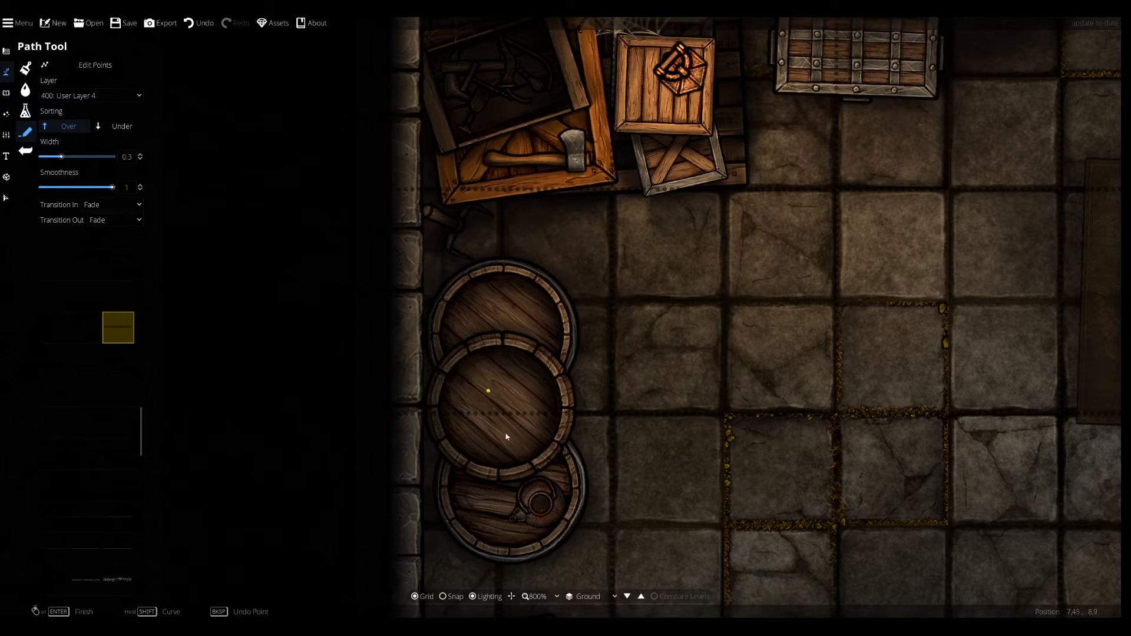
pyautogui.press('s')
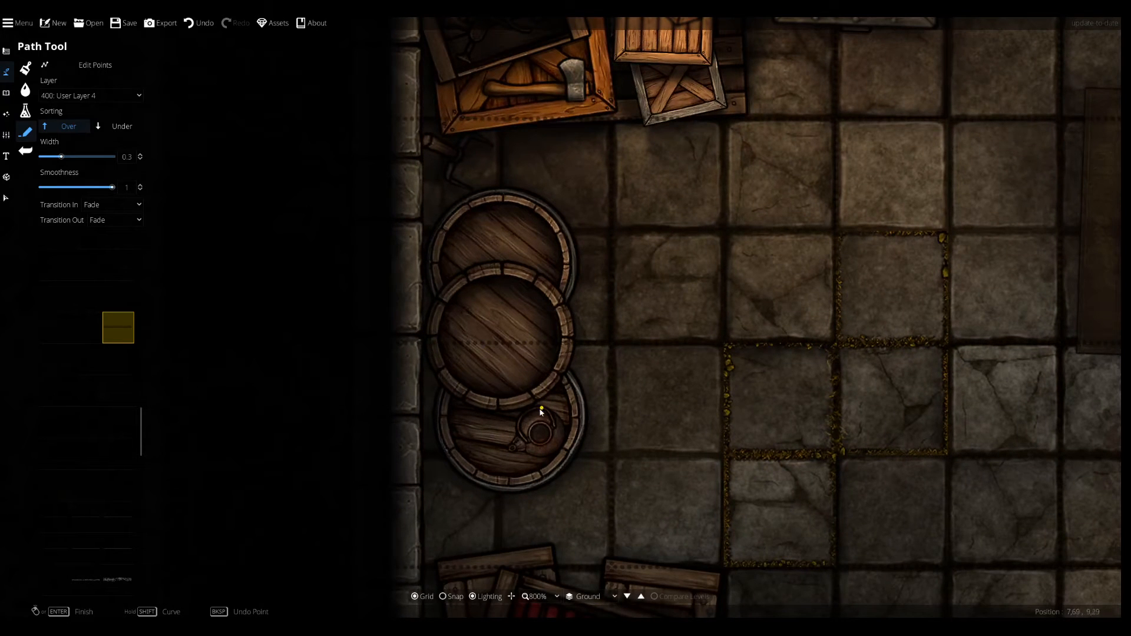
pyautogui.press('s')
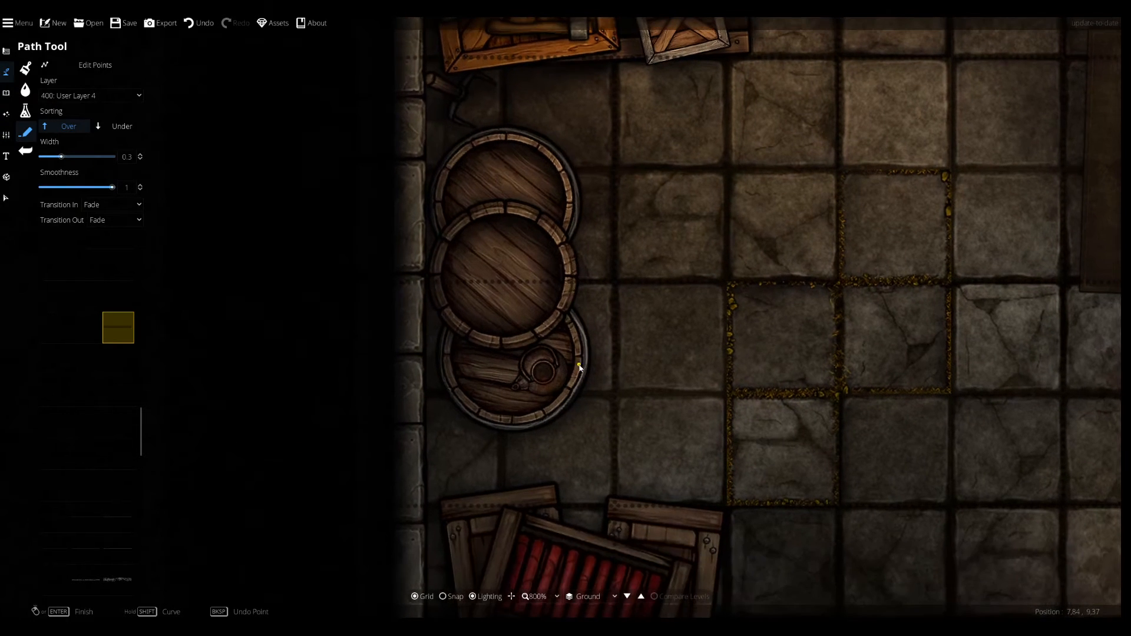
# Examine the barrels' shading against the crates, card table and the rest of the room.
pyautogui.press('d')
pyautogui.press('s')
pyautogui.scroll(-1, 519, 335)
pyautogui.press('w')
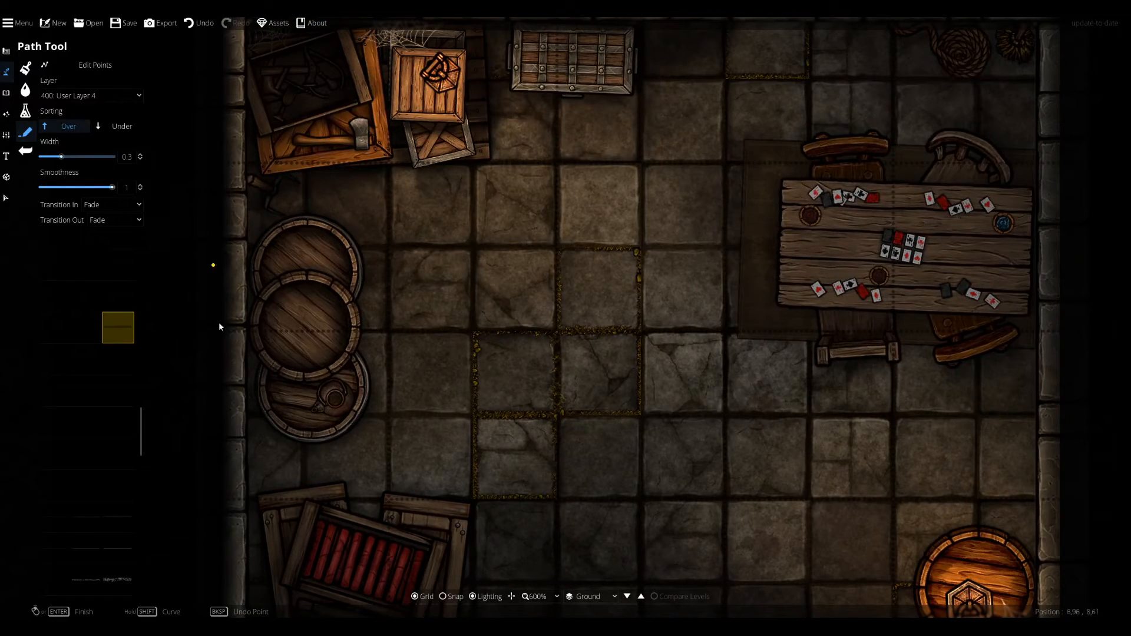
pyautogui.moveTo(330, 446); pyautogui.dragTo(533, 376)
pyautogui.moveTo(1025, 514); pyautogui.dragTo(849, 467)
pyautogui.moveTo(432, 281); pyautogui.dragTo(532, 310)
pyautogui.moveTo(532, 243); pyautogui.dragTo(513, 358)
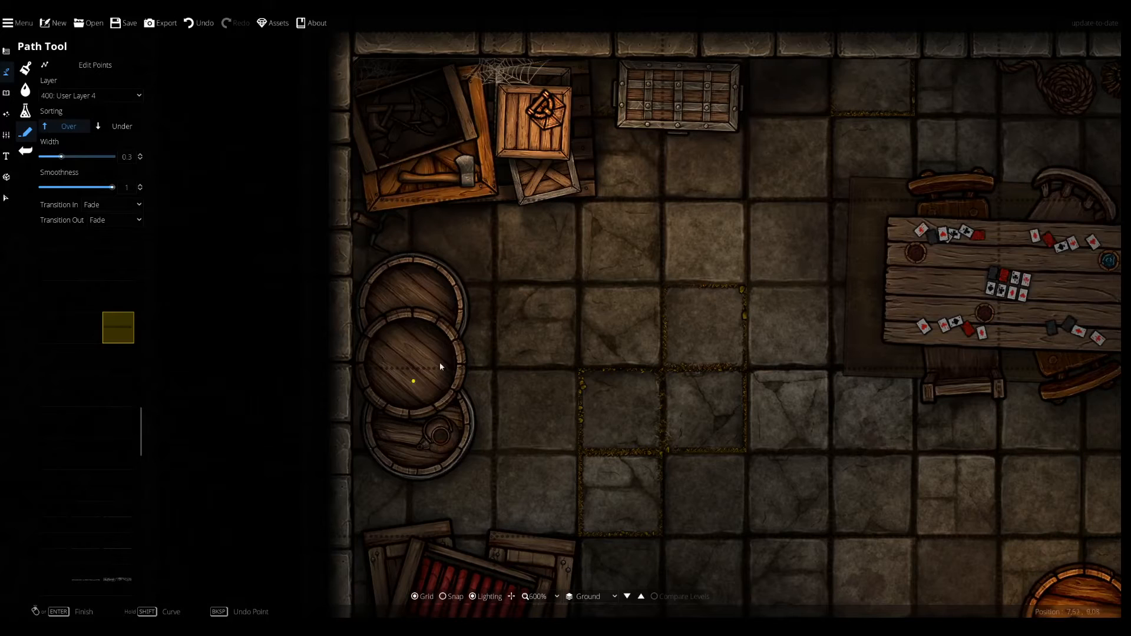
pyautogui.moveTo(440, 366); pyautogui.dragTo(528, 308)
# Go through the neighbouring shadow path styles and pick another one for the barrels.
pyautogui.click(82, 335)
pyautogui.click(77, 391)
pyautogui.click(58, 448)
pyautogui.click(58, 421)
pyautogui.click(78, 420)
pyautogui.click(64, 393)
pyautogui.click(90, 392)
pyautogui.click(89, 448)
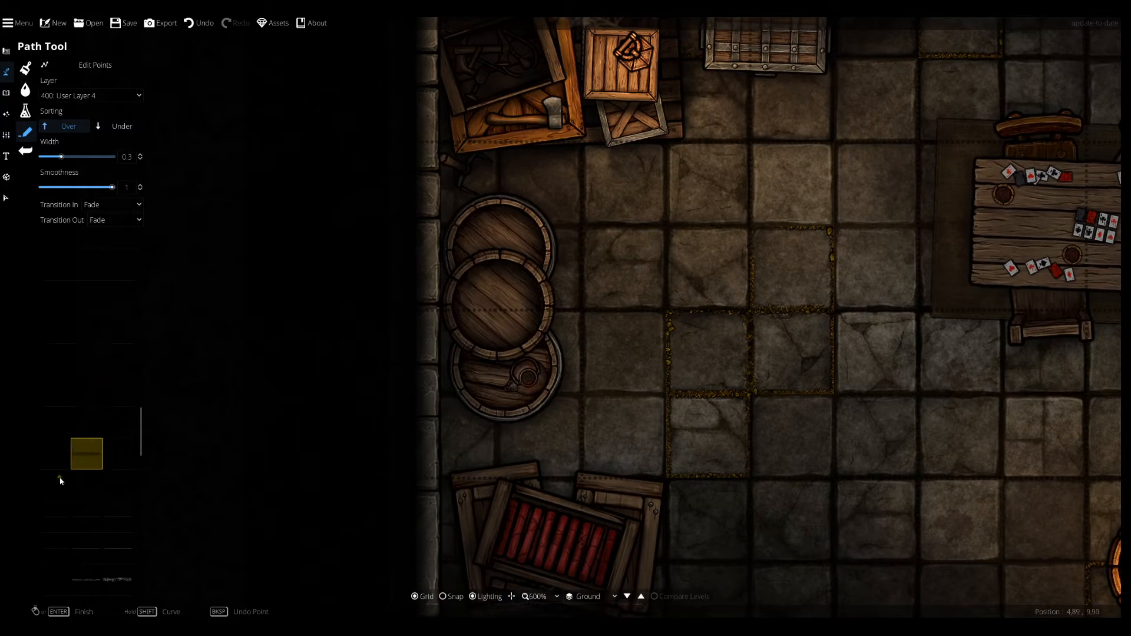
pyautogui.moveTo(791, 473); pyautogui.dragTo(756, 460)
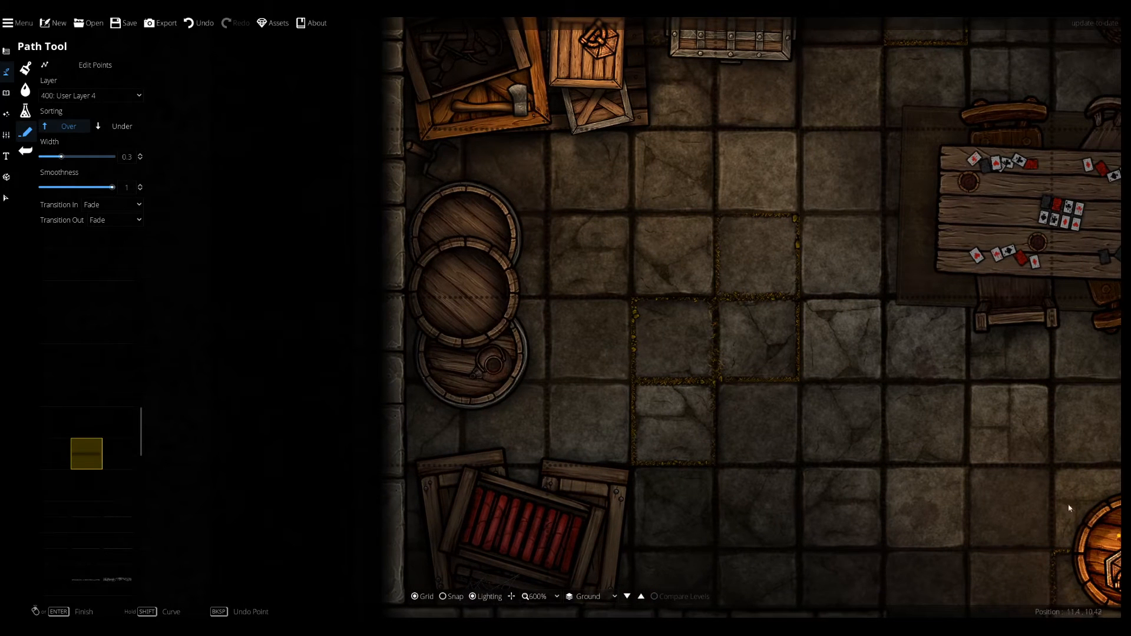
# Try 0.3-wide shadow paths over the barrels and along their wall side on User Layer 4.
pyautogui.click(504, 263)
pyautogui.click(439, 200)
pyautogui.rightClick(414, 201)
pyautogui.hotkey('ctrl', 'z')
pyautogui.click(504, 298)
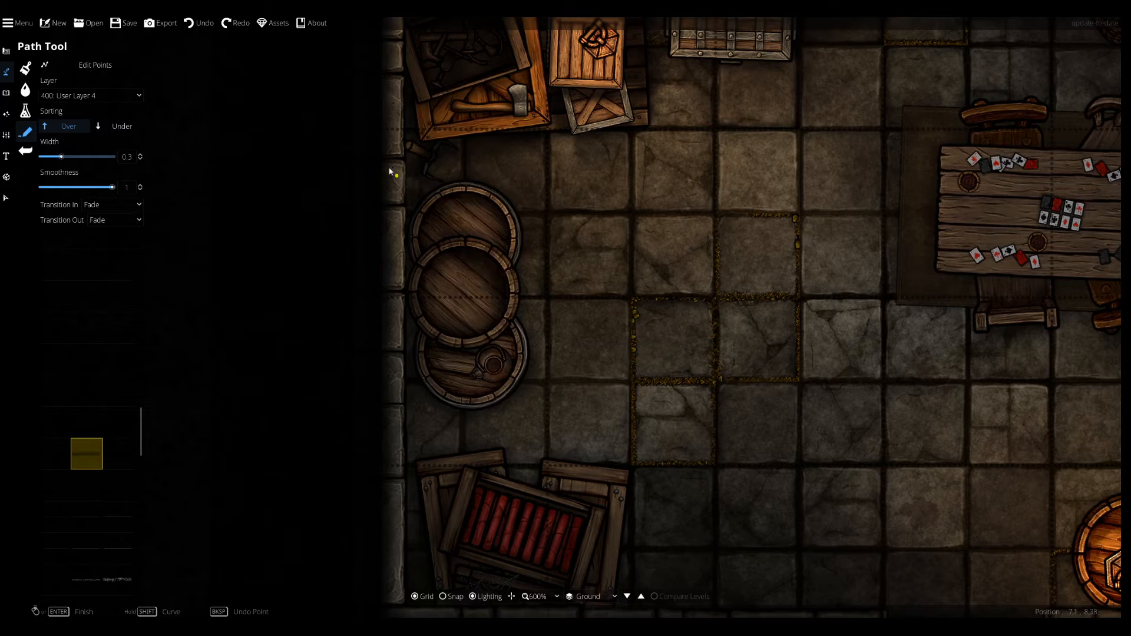
pyautogui.rightClick(377, 155)
pyautogui.hotkey('ctrl', 'z')
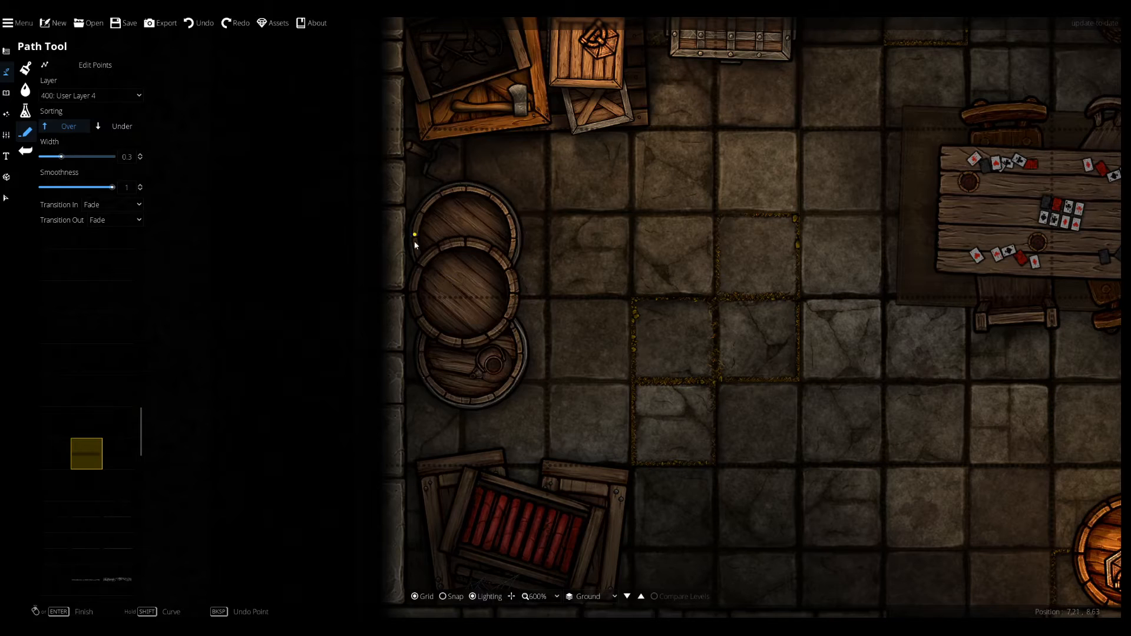
pyautogui.rightClick(397, 272)
pyautogui.hotkey('ctrl', 'z')
# Draw a 0.3-wide shadow path in the adjacent style along the barrels' wall side on User Layer 4.
pyautogui.scroll(2, 424, 215)
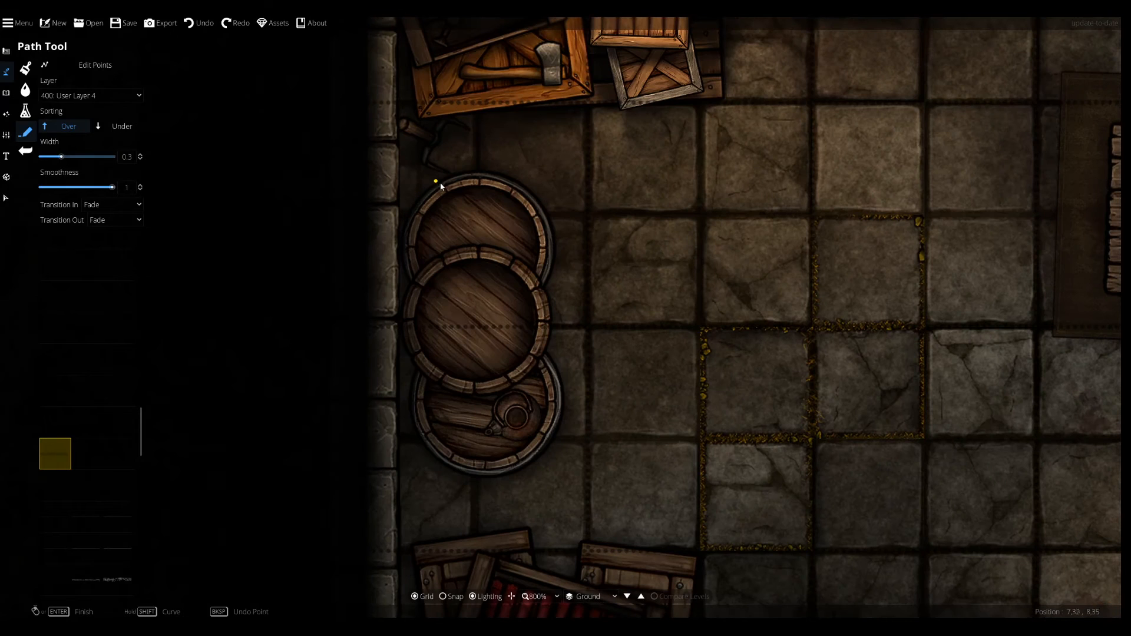
pyautogui.click(393, 289)
pyautogui.moveTo(512, 364); pyautogui.dragTo(384, 430)
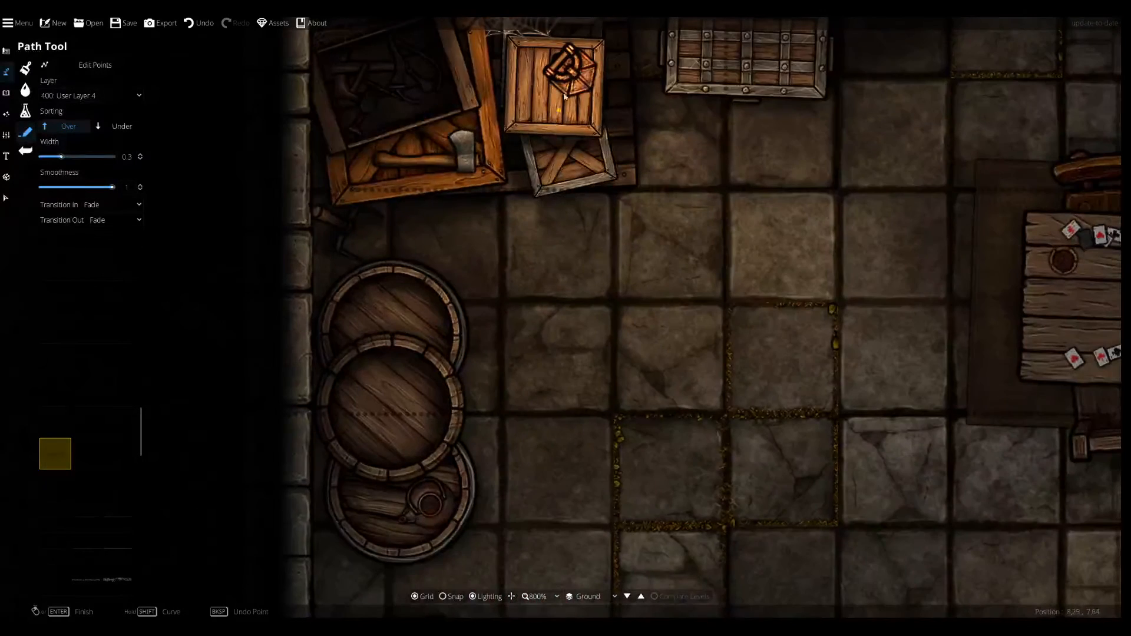
# Inspect the shadows around the barrels and the neighbouring crates from several positions.
pyautogui.moveTo(584, 364); pyautogui.dragTo(558, 255)
pyautogui.moveTo(446, 354); pyautogui.dragTo(579, 283)
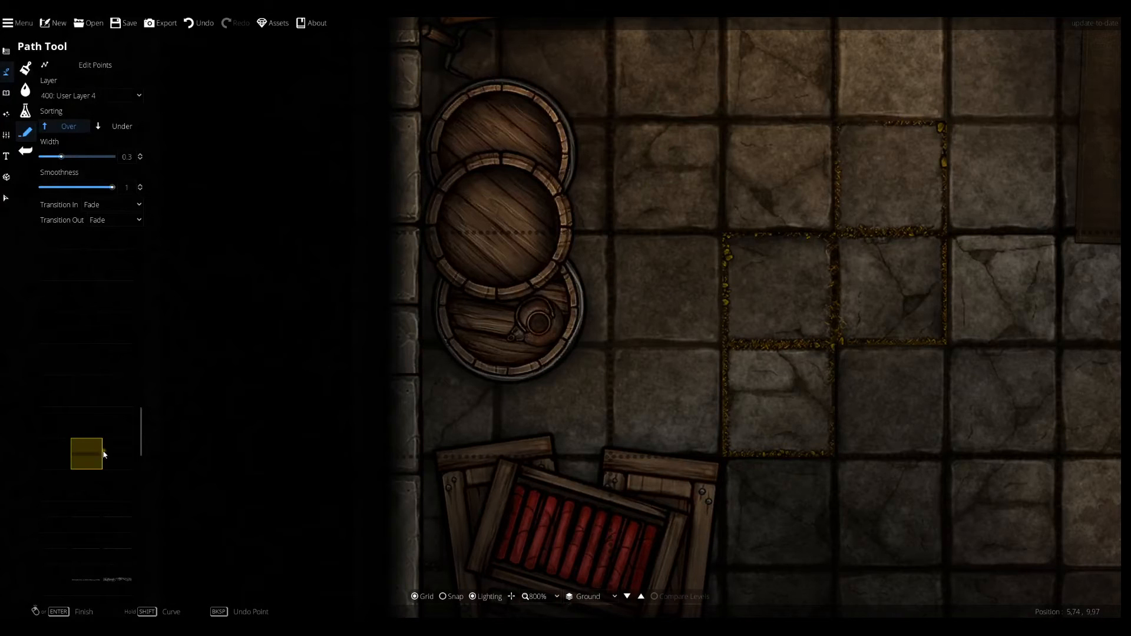
pyautogui.moveTo(812, 314); pyautogui.dragTo(624, 374)
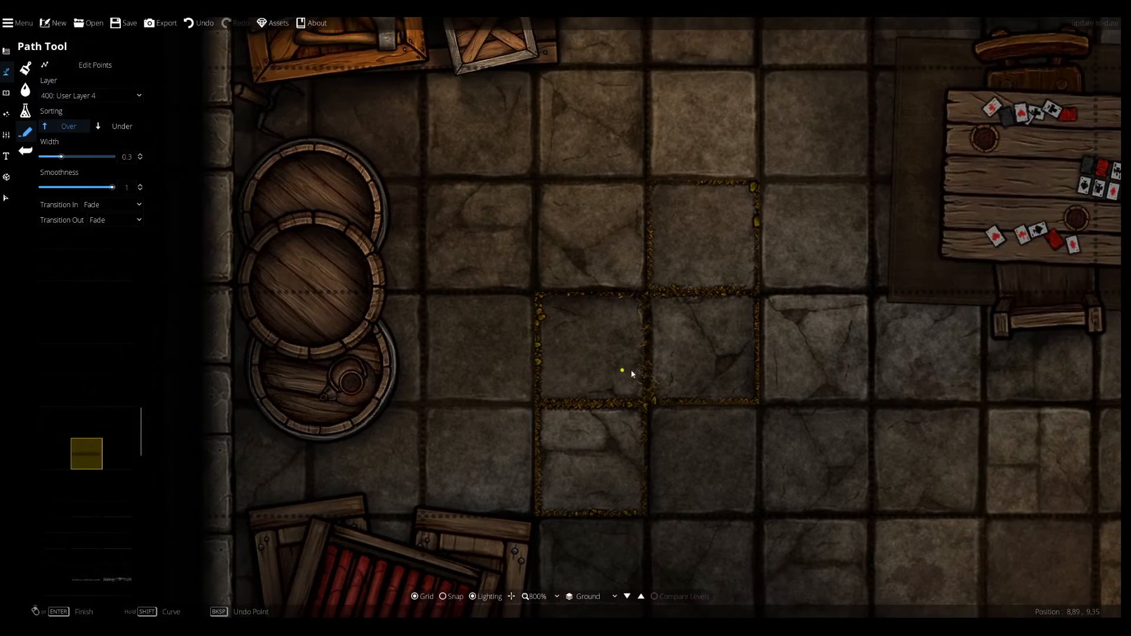
pyautogui.moveTo(474, 258); pyautogui.dragTo(472, 295)
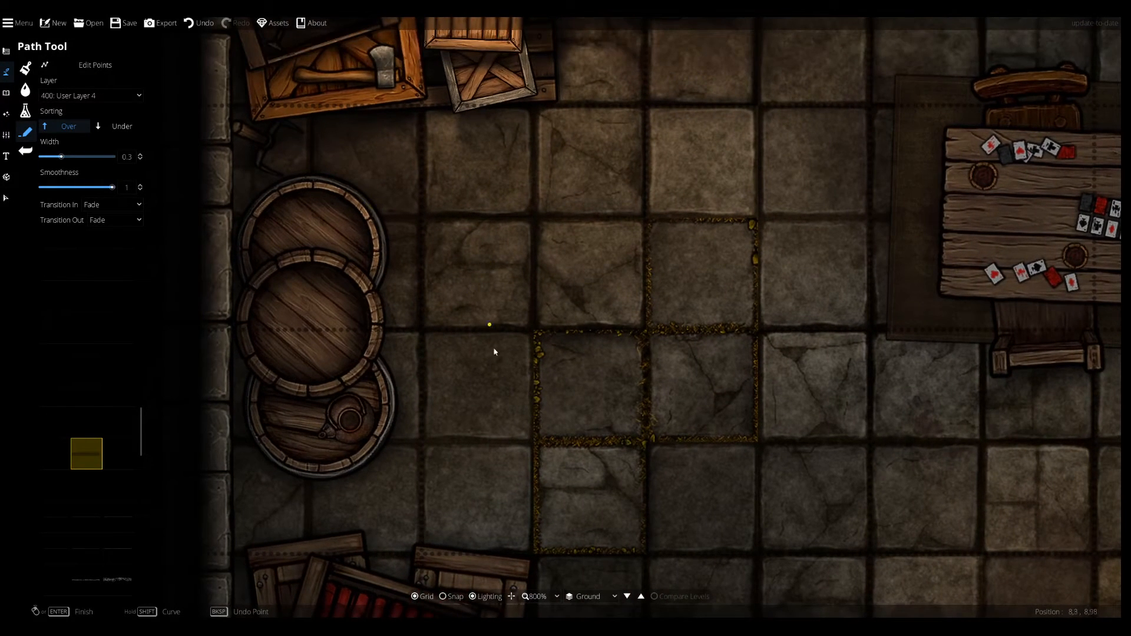
pyautogui.moveTo(433, 332); pyautogui.dragTo(548, 320)
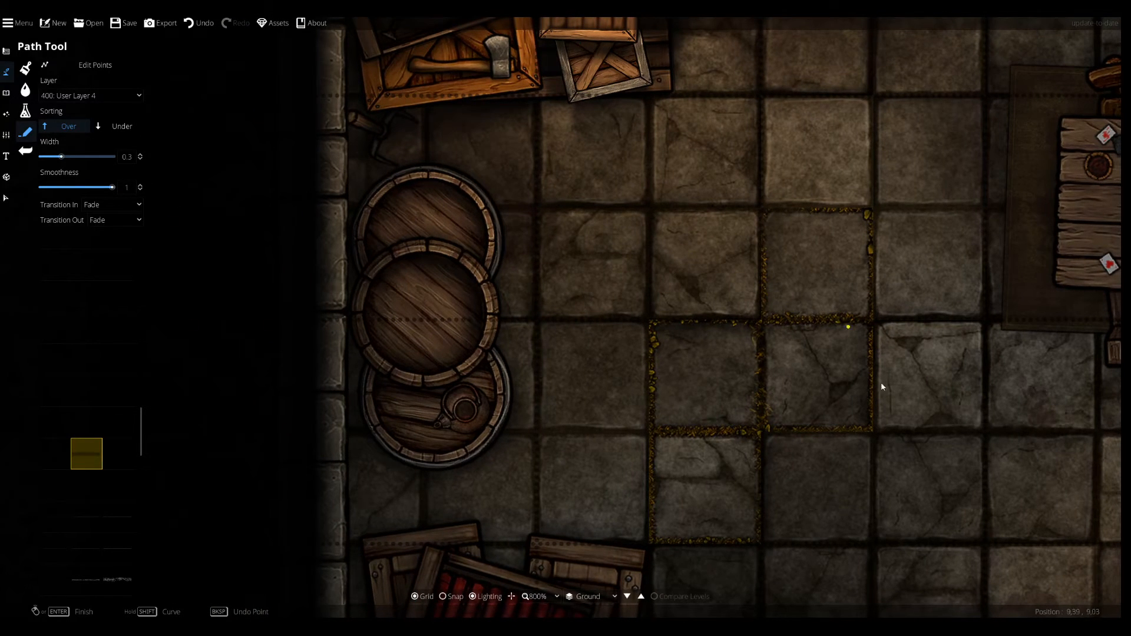
pyautogui.moveTo(544, 45); pyautogui.dragTo(569, 164)
pyautogui.moveTo(609, 297); pyautogui.dragTo(690, 181)
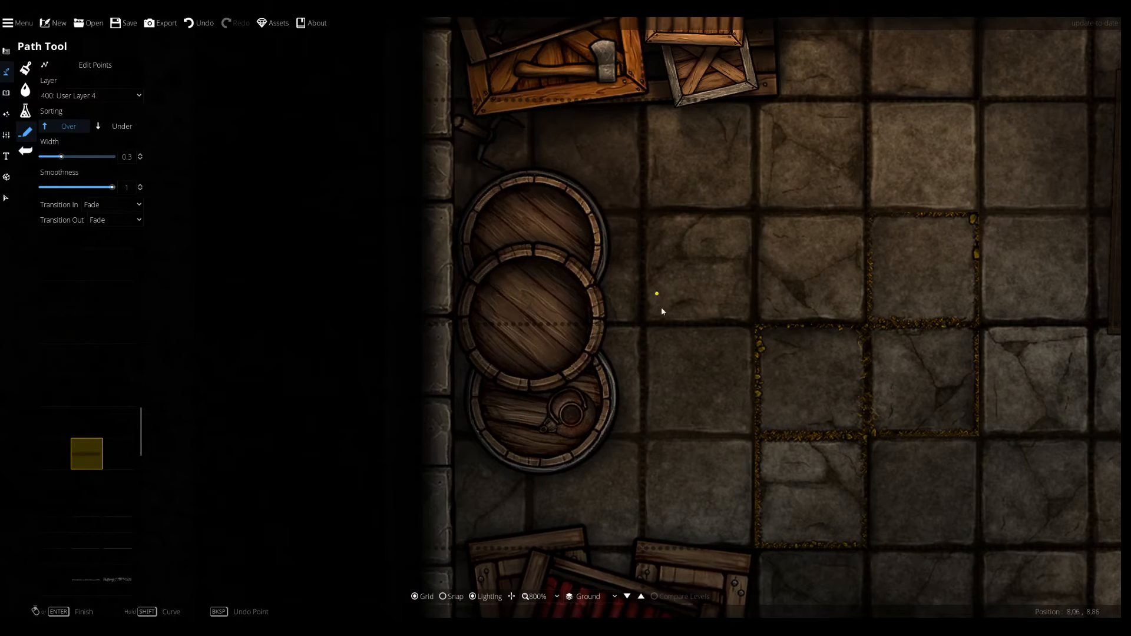
pyautogui.moveTo(526, 380); pyautogui.dragTo(523, 320)
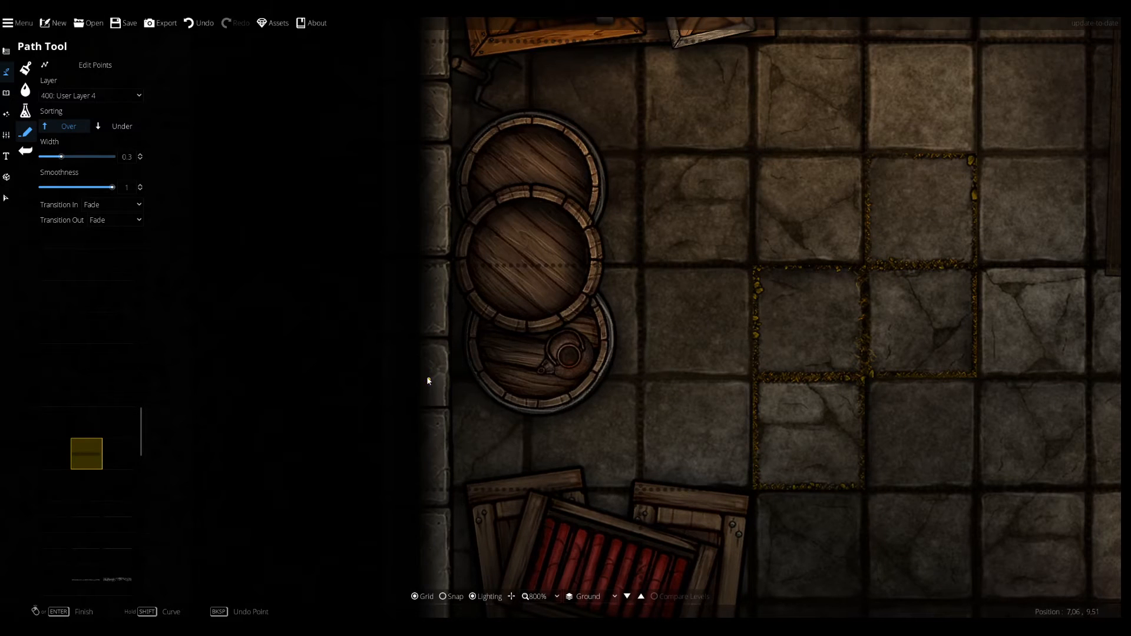
# Try a 0.3-wide shadow path across the lowest barrel on User Layer 4.
pyautogui.click(572, 320)
pyautogui.click(531, 376)
pyautogui.rightClick(531, 377)
pyautogui.hotkey('ctrl', 'z')
# Draw 0.3-wide shadow paths on User Layer 3 around the lowest barrel and along the wall side of the stack.
pyautogui.click(91, 96)
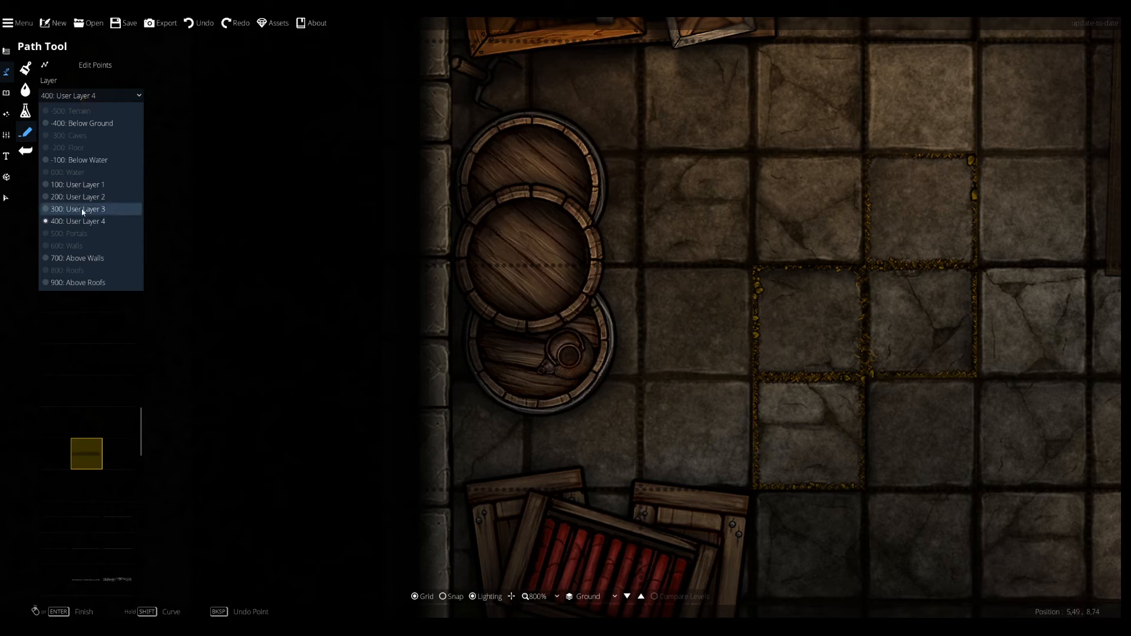
pyautogui.click(77, 204)
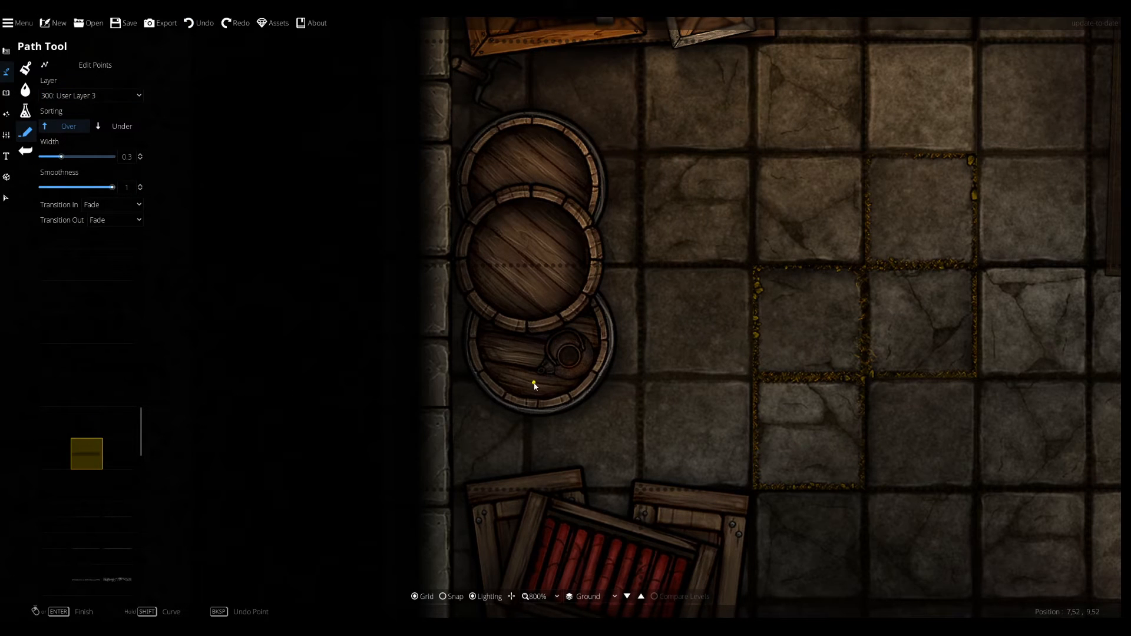
pyautogui.click(445, 422)
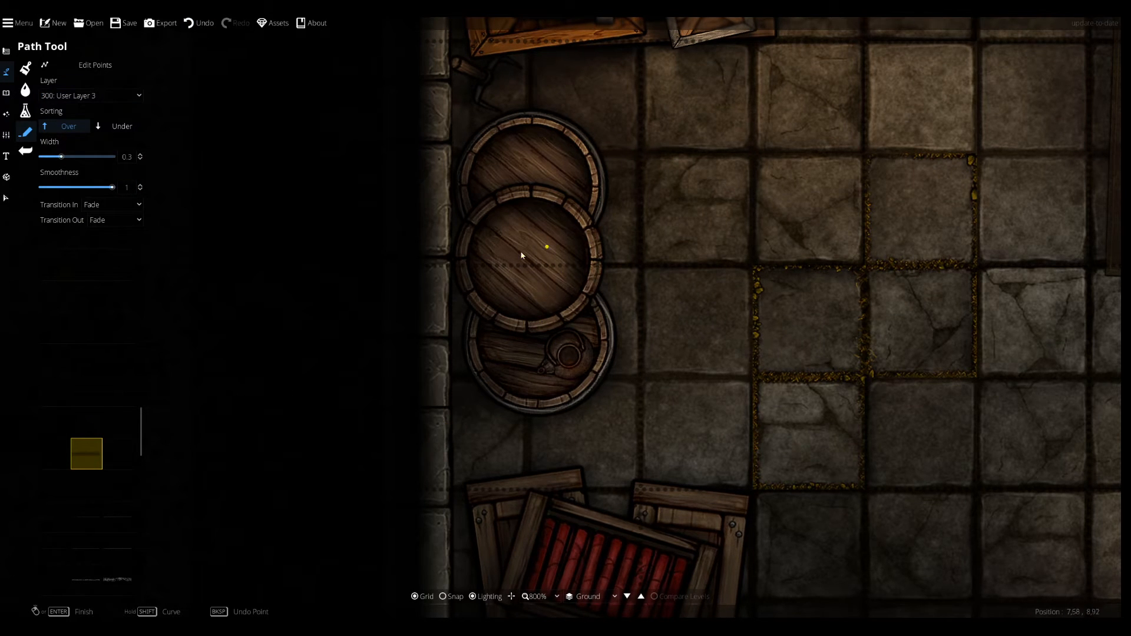
pyautogui.click(452, 282)
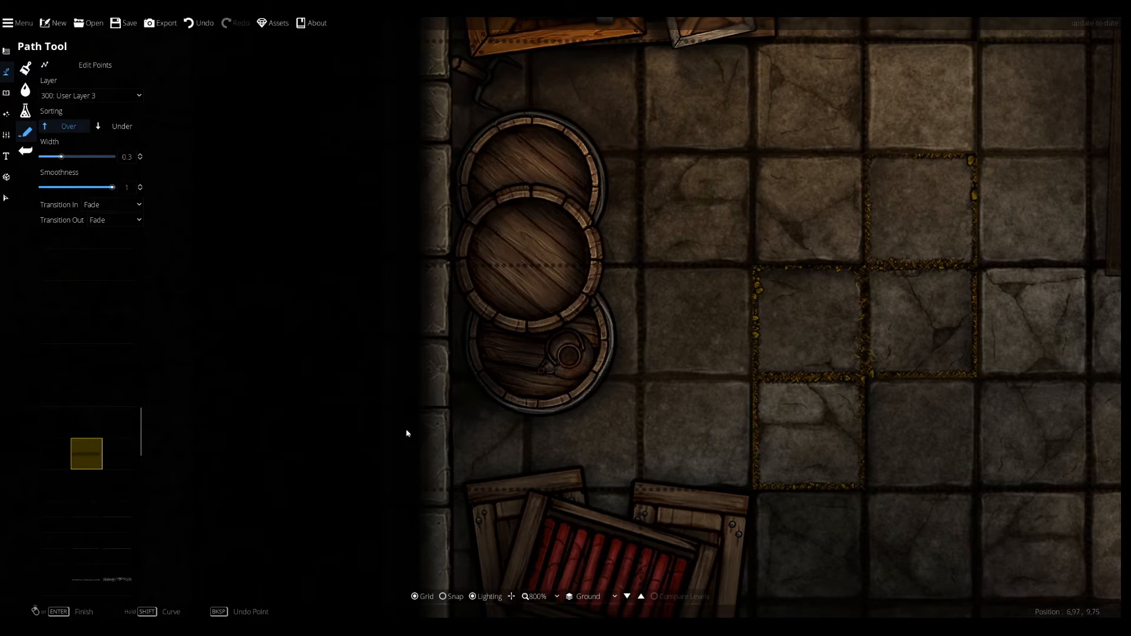
pyautogui.hotkey('ctrl', 'z')
pyautogui.moveTo(621, 309); pyautogui.dragTo(589, 403)
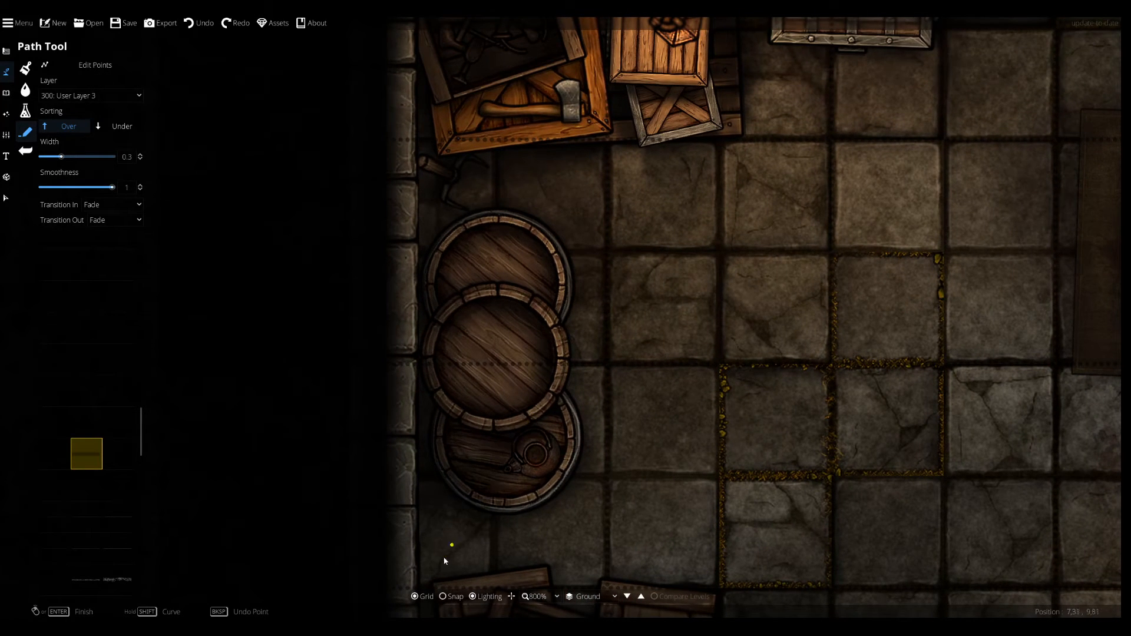
pyautogui.click(419, 583)
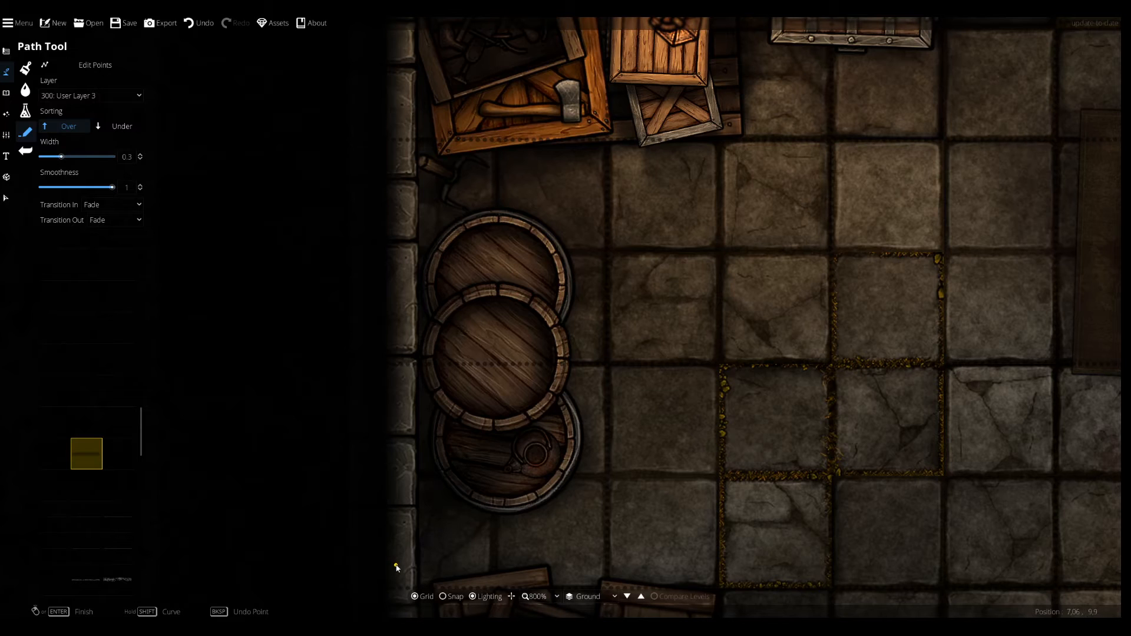
# Switch to the adjacent shadow style and darken the lowest barrel with a 0.3-wide path on User Layer 3.
pyautogui.moveTo(154, 419); pyautogui.dragTo(186, 384)
pyautogui.click(46, 463)
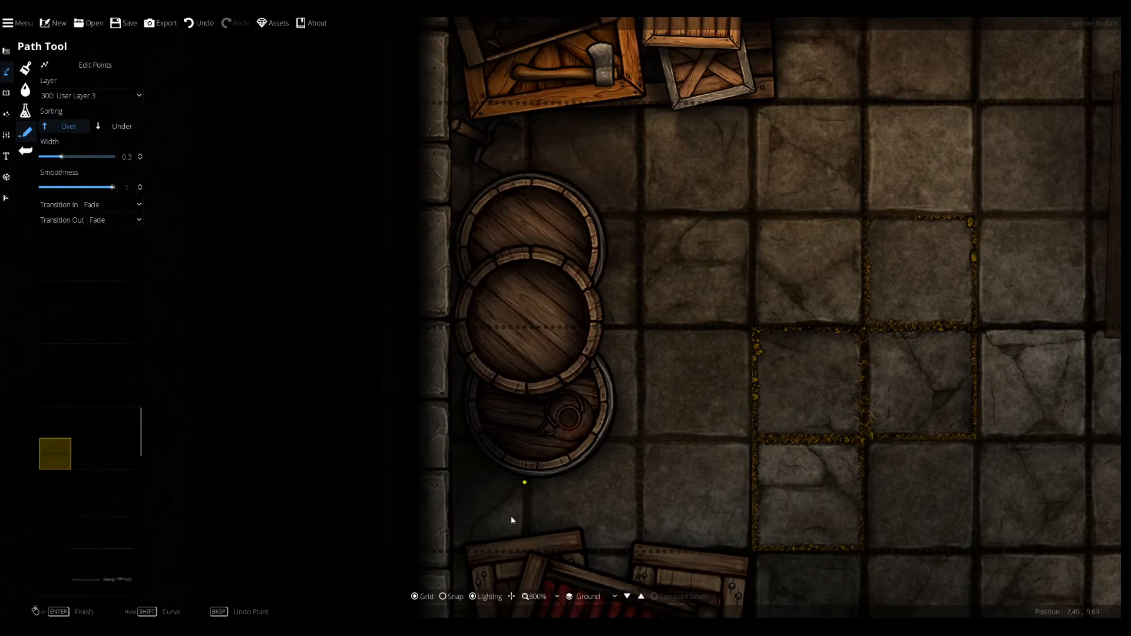
pyautogui.moveTo(601, 482); pyautogui.dragTo(624, 528)
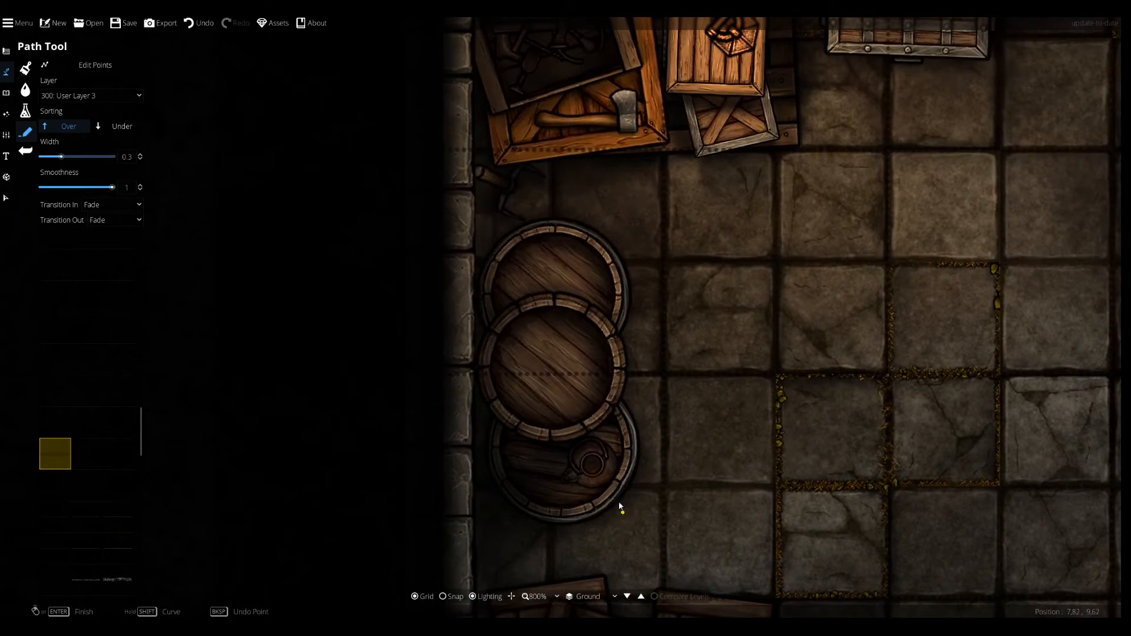
pyautogui.moveTo(553, 553); pyautogui.dragTo(562, 508)
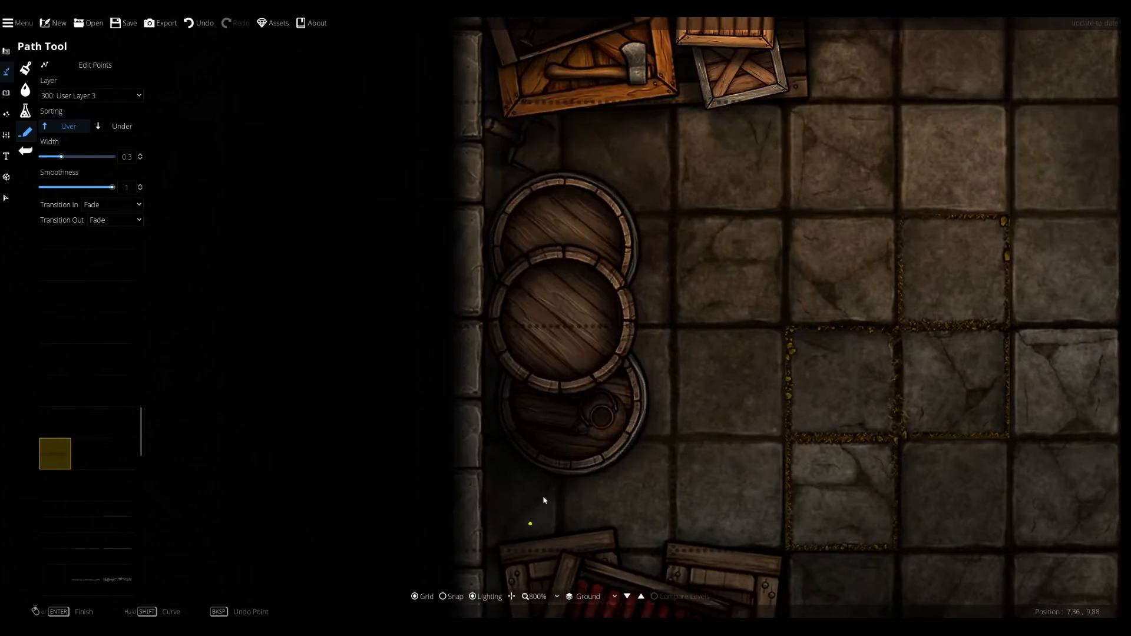
pyautogui.moveTo(687, 298); pyautogui.dragTo(588, 270)
pyautogui.scroll(-1, 613, 397)
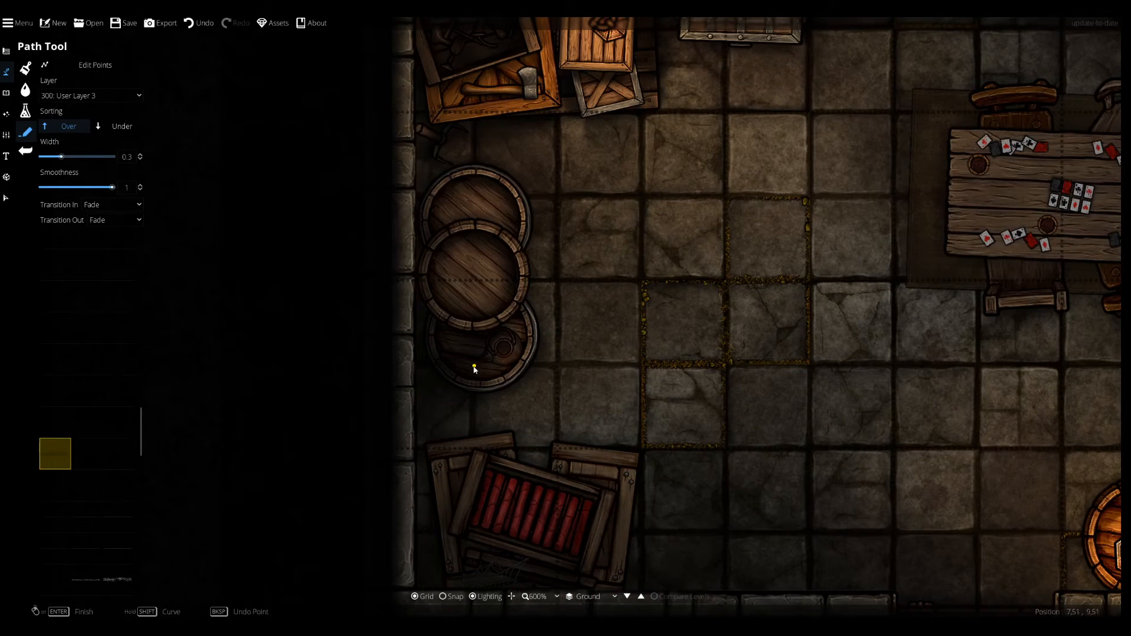
# Draw a 0.1-wide shadow path along the middle barrel's lower edge on User Layer 4.
pyautogui.moveTo(517, 370); pyautogui.dragTo(523, 307)
pyautogui.moveTo(533, 236); pyautogui.dragTo(610, 307)
pyautogui.moveTo(685, 241)
pyautogui.mouseDown()
pyautogui.moveTo(670, 399)
pyautogui.moveTo(702, 244)
pyautogui.mouseUp()
pyautogui.scroll(1, 606, 247)
pyautogui.moveTo(61, 156); pyautogui.dragTo(42, 156)
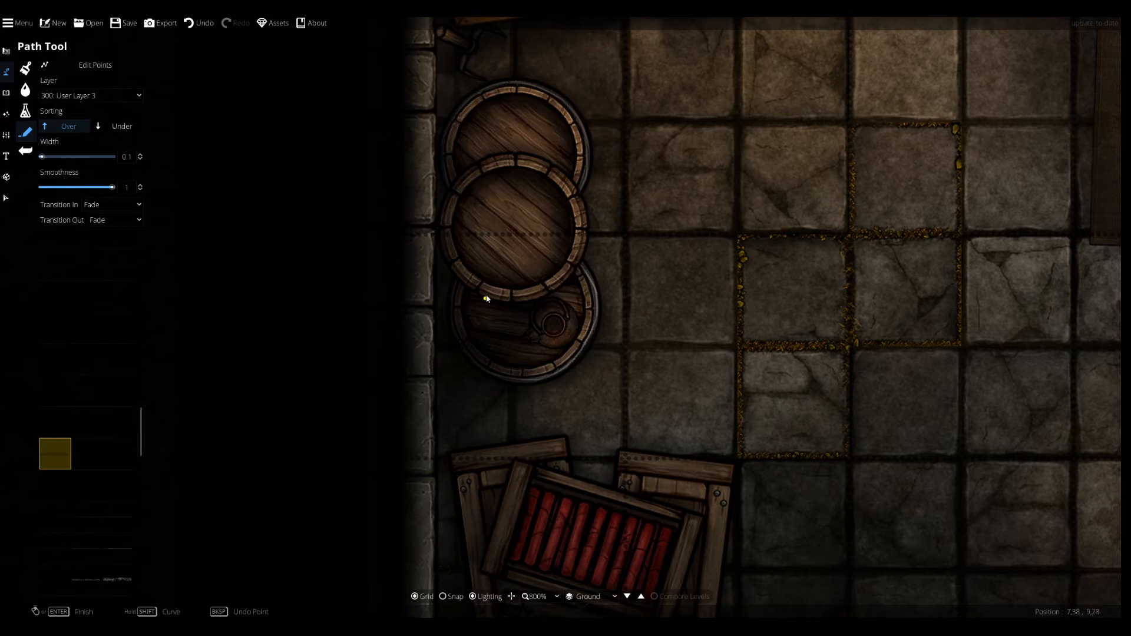
pyautogui.click(198, 23)
pyautogui.click(91, 96)
pyautogui.click(89, 221)
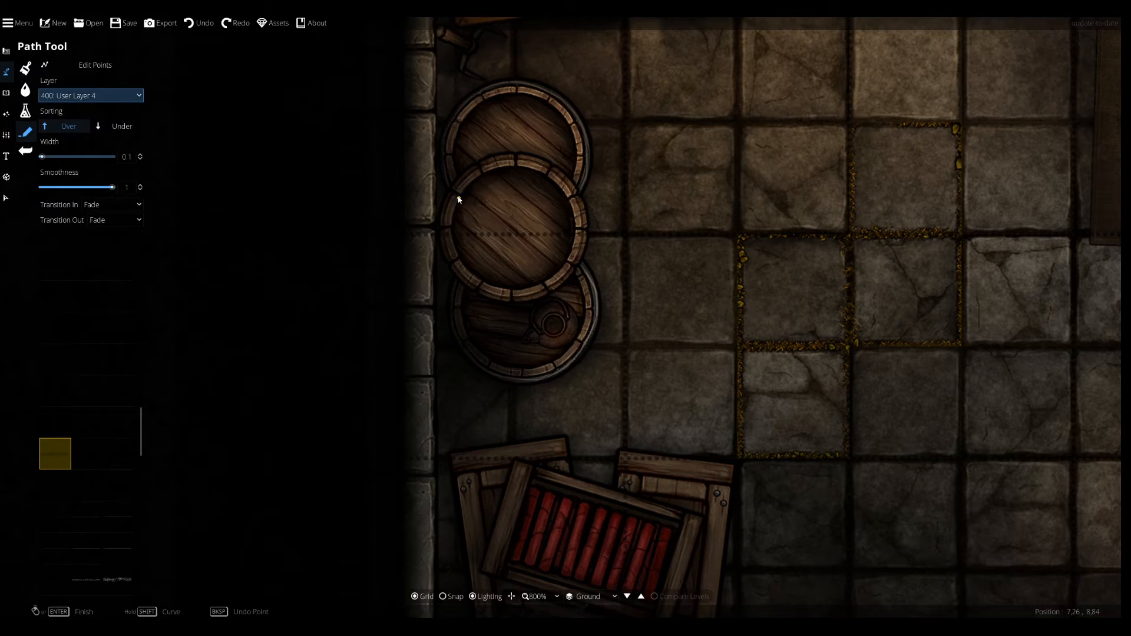
pyautogui.click(441, 229)
pyautogui.rightClick(527, 293)
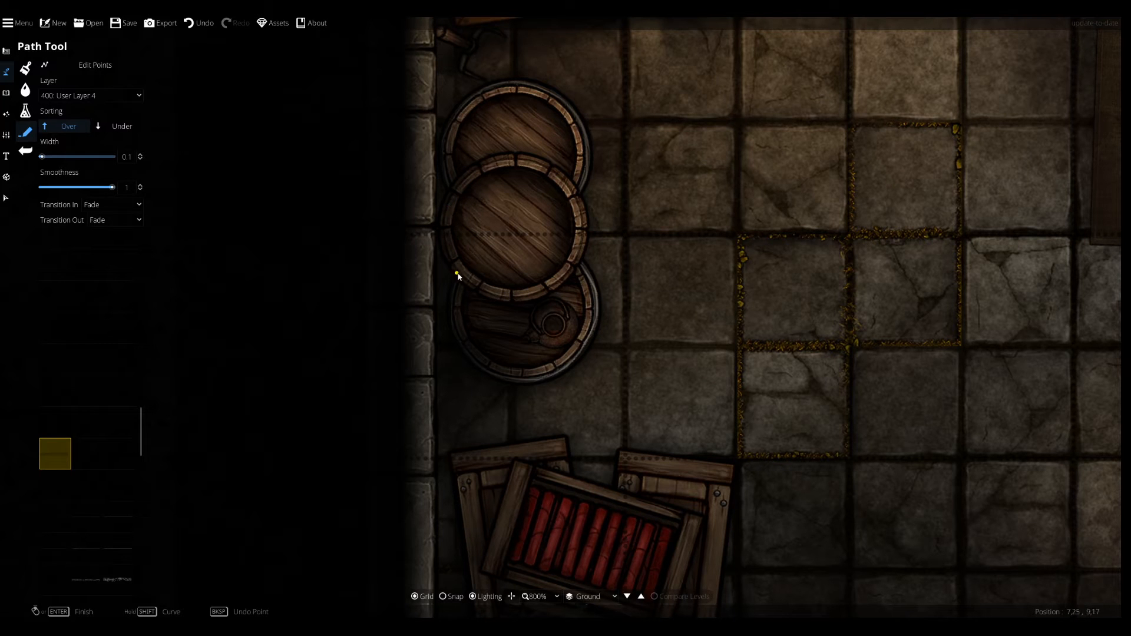
# Pick a broader gradient shadow path style for the crate with the red contents.
pyautogui.moveTo(604, 317); pyautogui.dragTo(575, 519)
pyautogui.moveTo(528, 149); pyautogui.dragTo(396, 133)
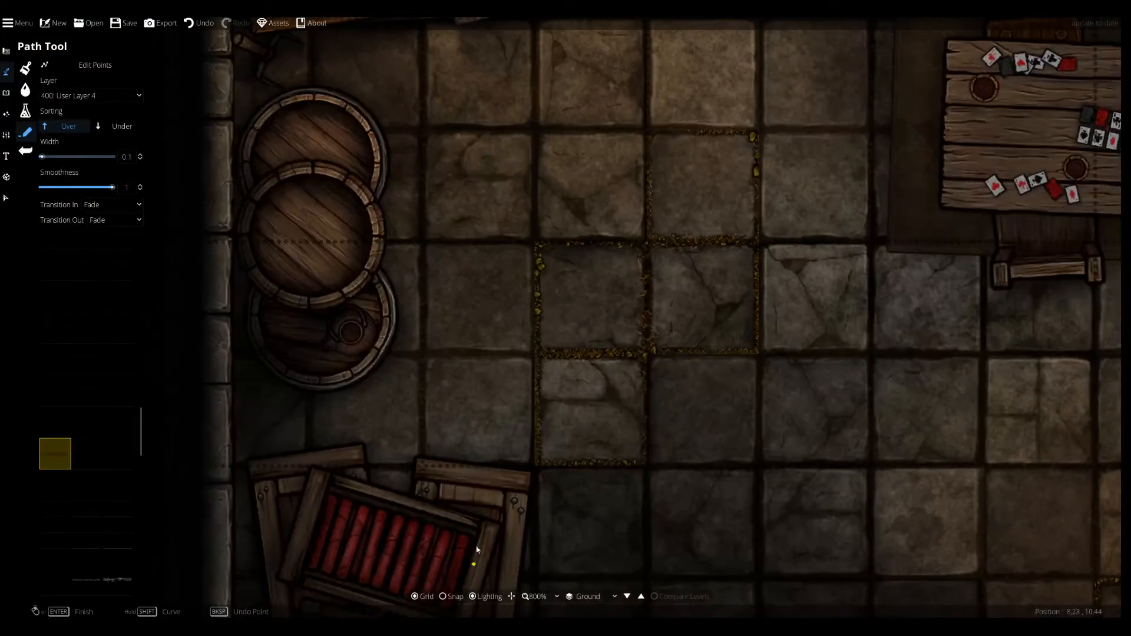
pyautogui.moveTo(505, 431); pyautogui.dragTo(684, 304)
pyautogui.click(55, 422)
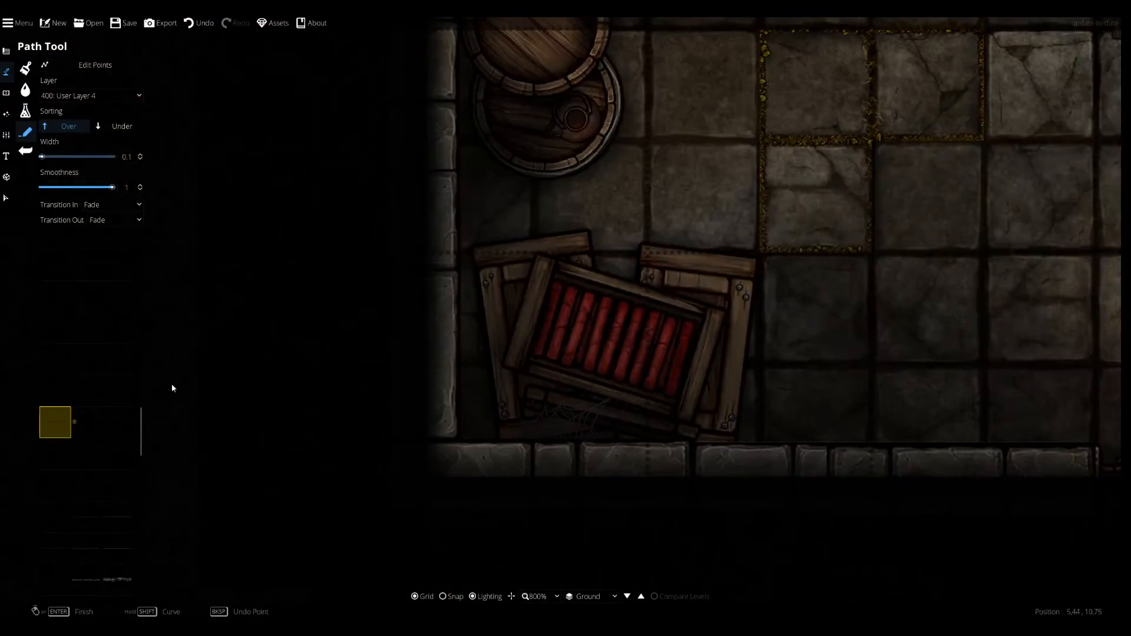
pyautogui.moveTo(544, 247); pyautogui.dragTo(421, 393)
pyautogui.moveTo(599, 301); pyautogui.dragTo(353, 269)
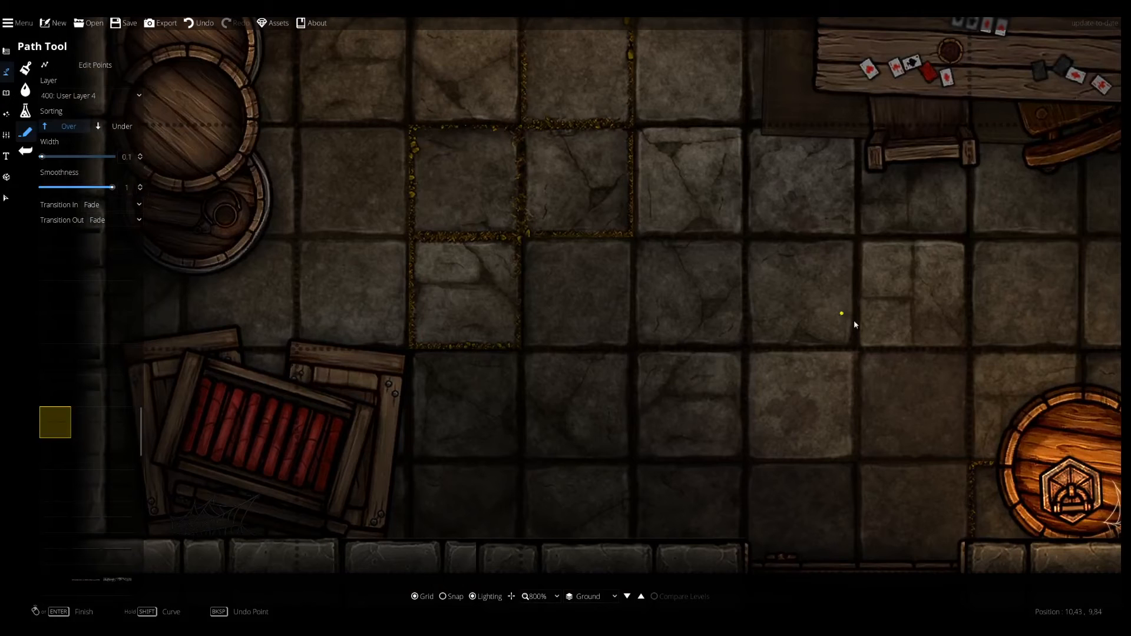
pyautogui.moveTo(486, 429); pyautogui.dragTo(710, 568)
pyautogui.moveTo(596, 408); pyautogui.dragTo(618, 248)
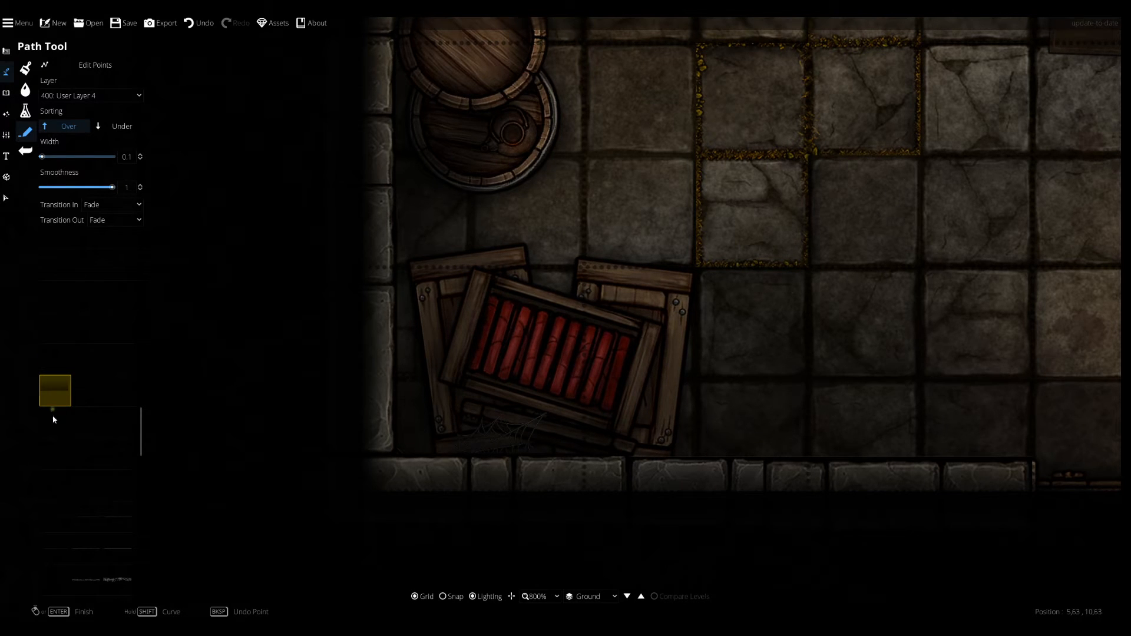
pyautogui.click(46, 399)
# Draw a 0.3-wide shadow path along the upper inner edge of the red-filled crate on User Layer 4.
pyautogui.click(645, 331)
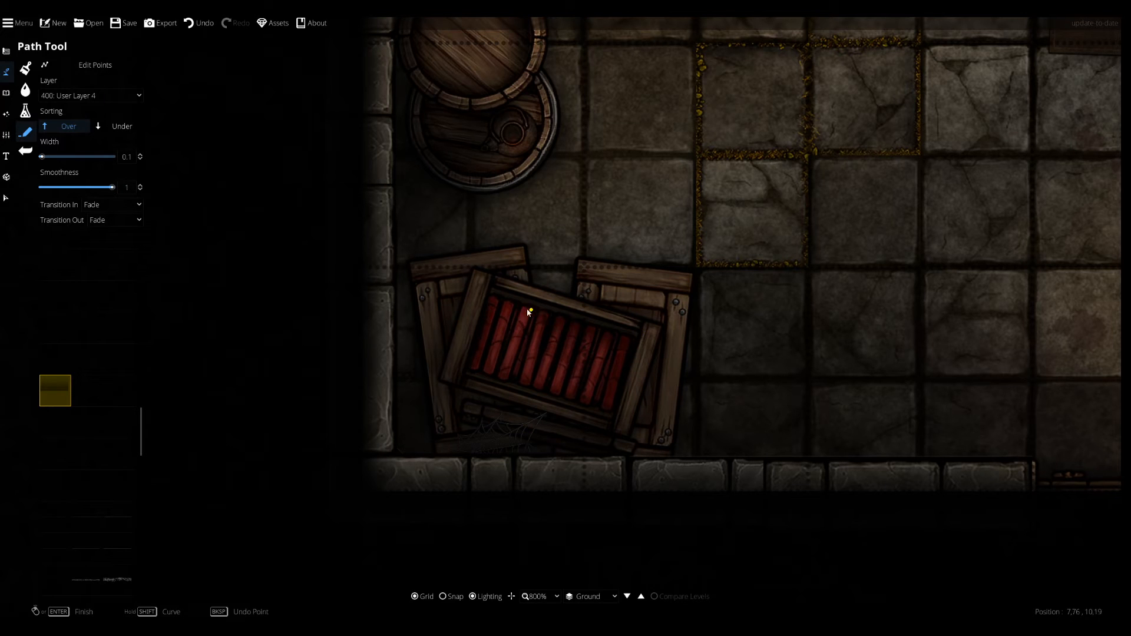
pyautogui.hotkey('ctrl', 'z')
pyautogui.moveTo(41, 157); pyautogui.dragTo(61, 157)
pyautogui.click(644, 331)
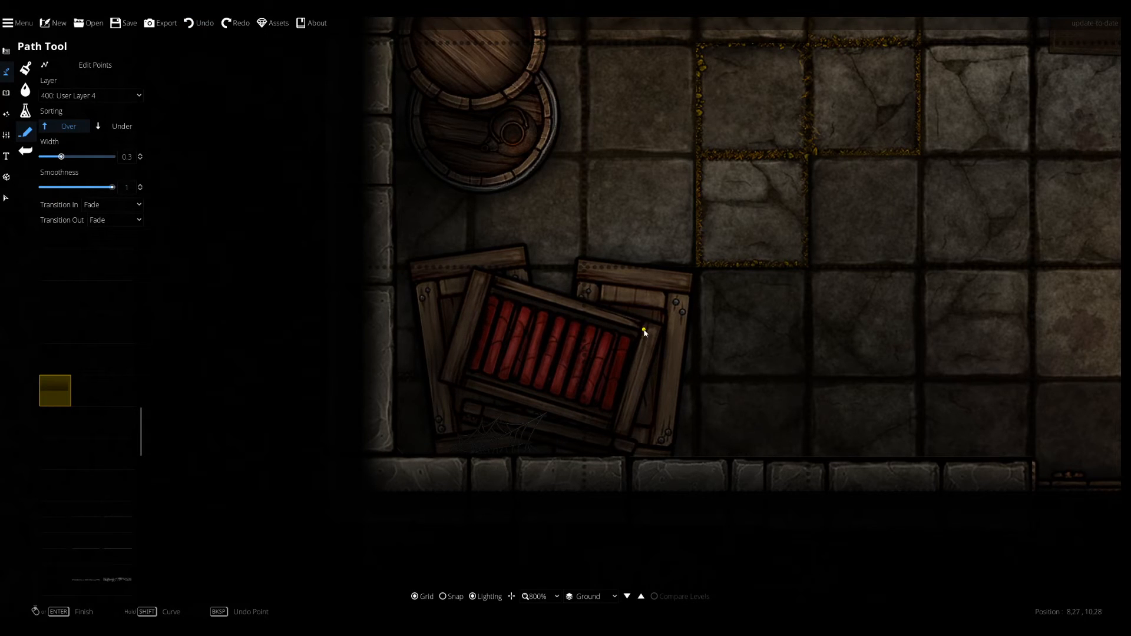
pyautogui.click(490, 283)
pyautogui.rightClick(490, 282)
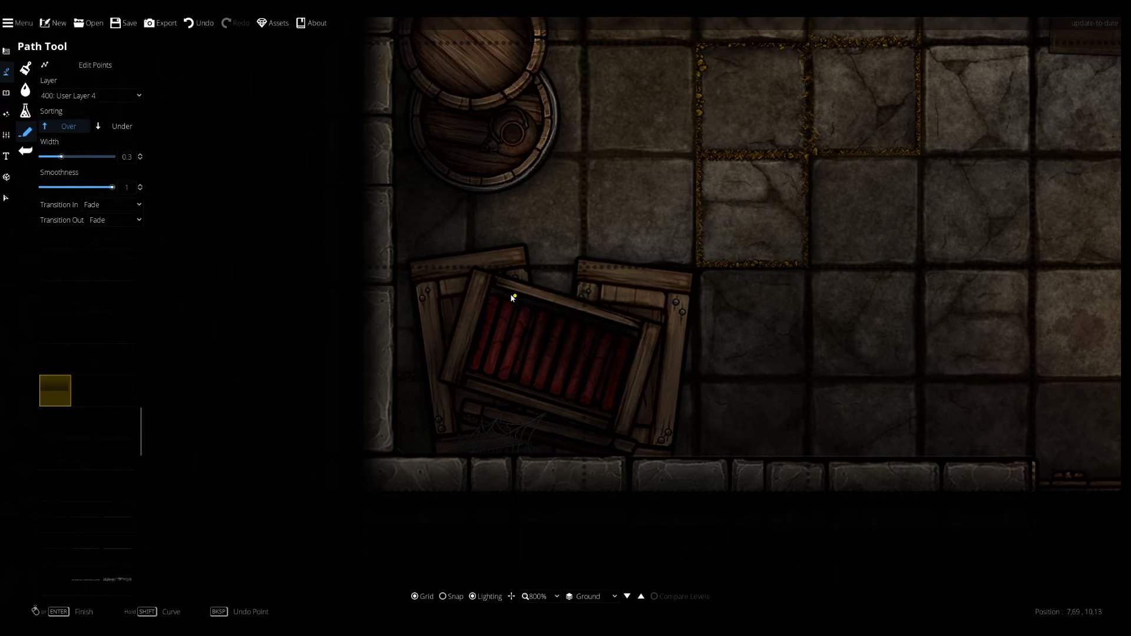
pyautogui.hotkey('ctrl', 'z')
pyautogui.click(492, 273)
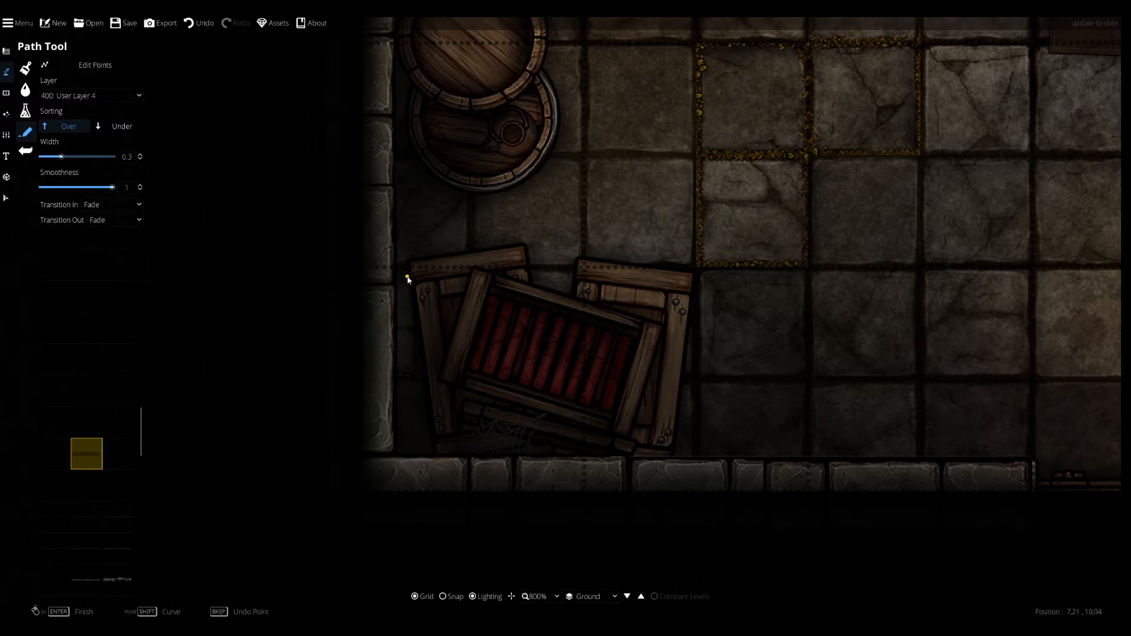
# Undo the last shadow path and draw a 0.3-wide one along the crates' wall side on User Layer 4.
pyautogui.moveTo(422, 394); pyautogui.dragTo(367, 362)
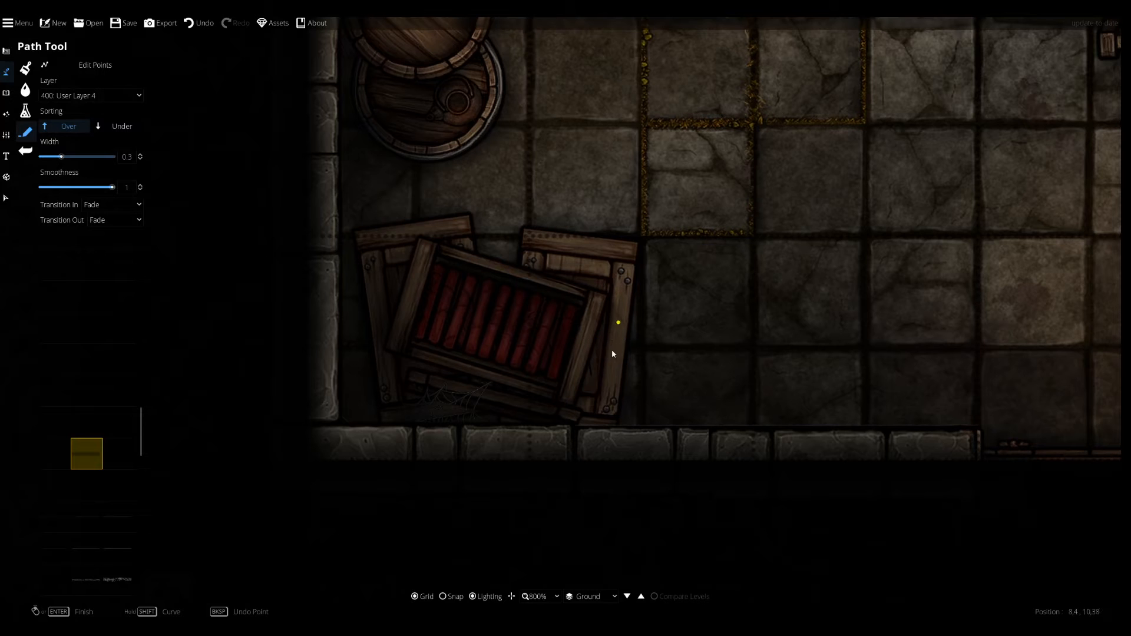
pyautogui.hotkey('ctrl', 'z')
pyautogui.click(626, 419)
pyautogui.rightClick(626, 419)
# Examine the shadows on the crates and barrels and along the room's lower wall from several positions.
pyautogui.scroll(-2, 595, 414)
pyautogui.moveTo(529, 413); pyautogui.dragTo(382, 613)
pyautogui.moveTo(474, 417); pyautogui.dragTo(456, 244)
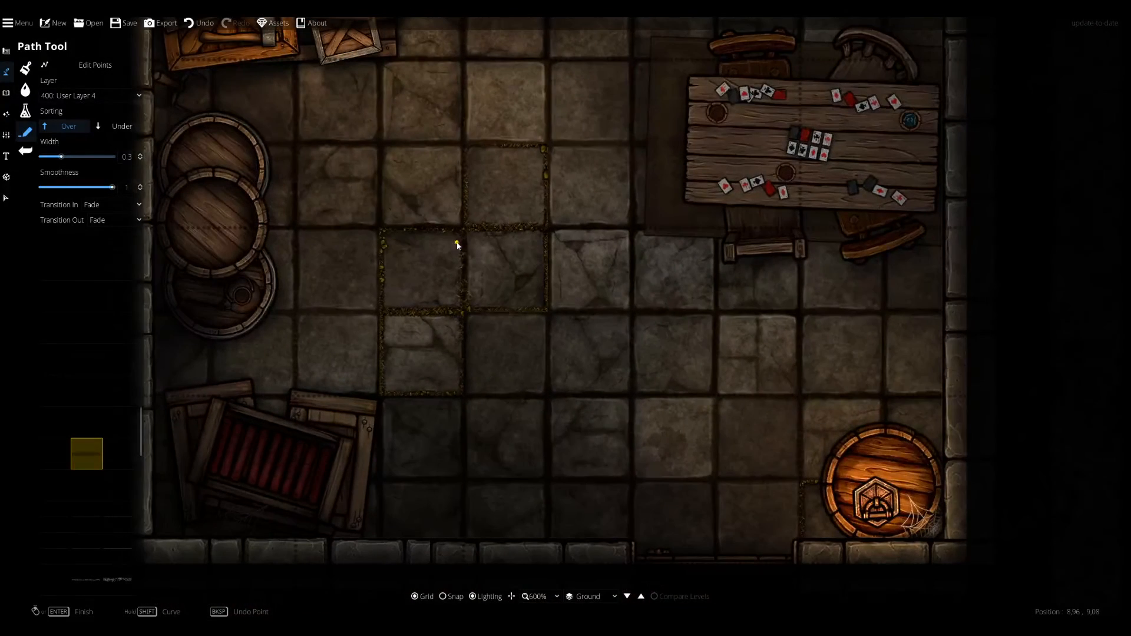
pyautogui.moveTo(225, 396); pyautogui.dragTo(288, 443)
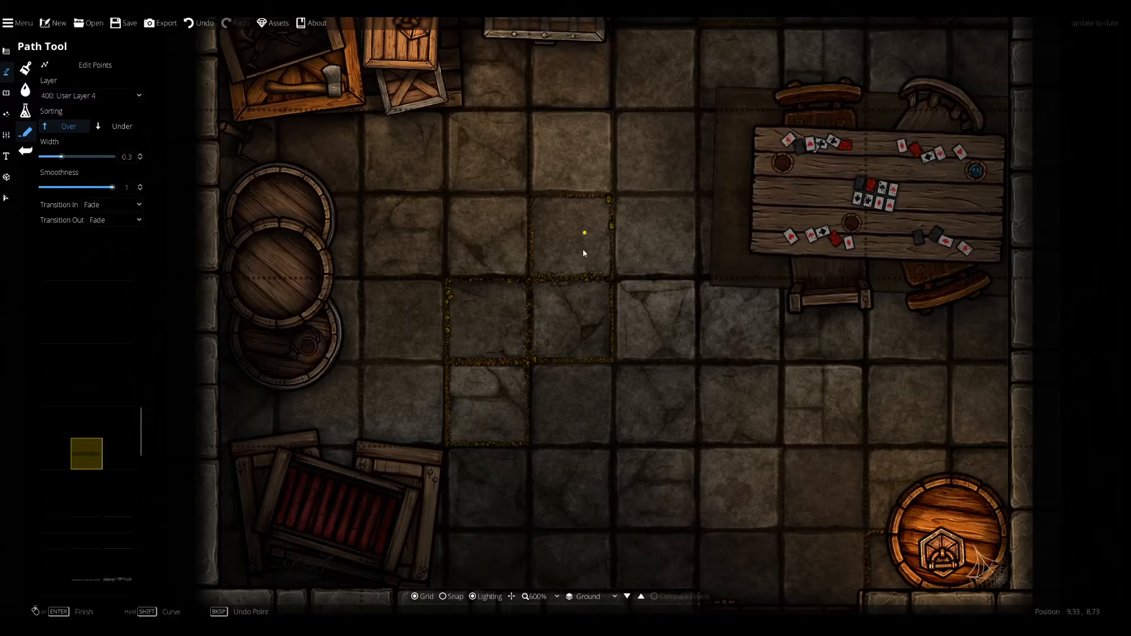
pyautogui.moveTo(455, 321); pyautogui.dragTo(472, 209)
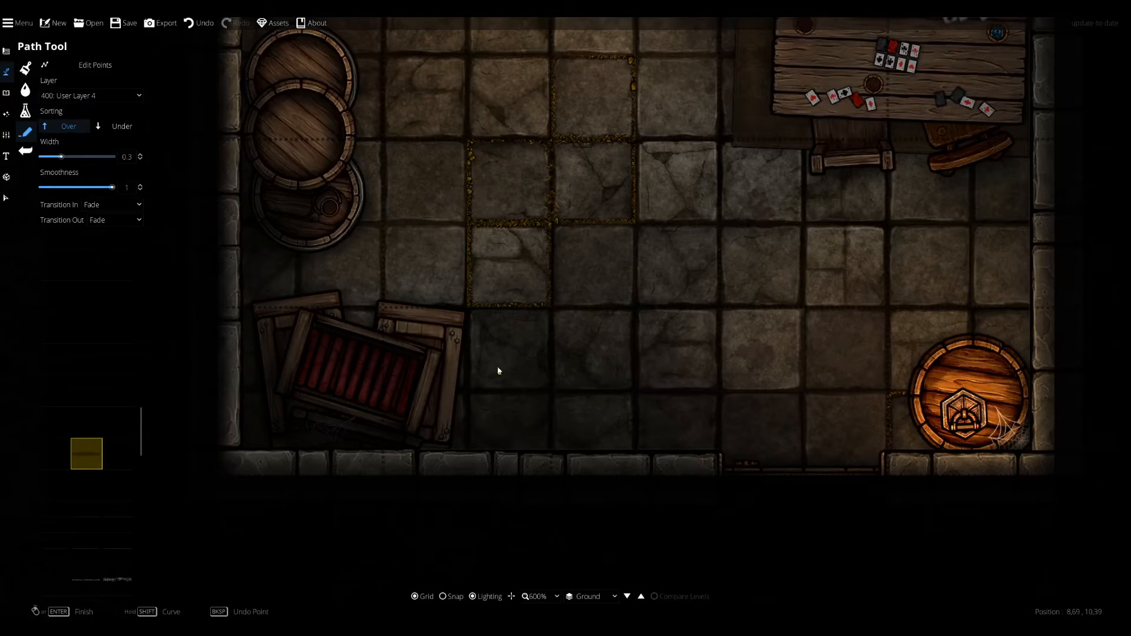
pyautogui.moveTo(405, 371); pyautogui.dragTo(548, 327)
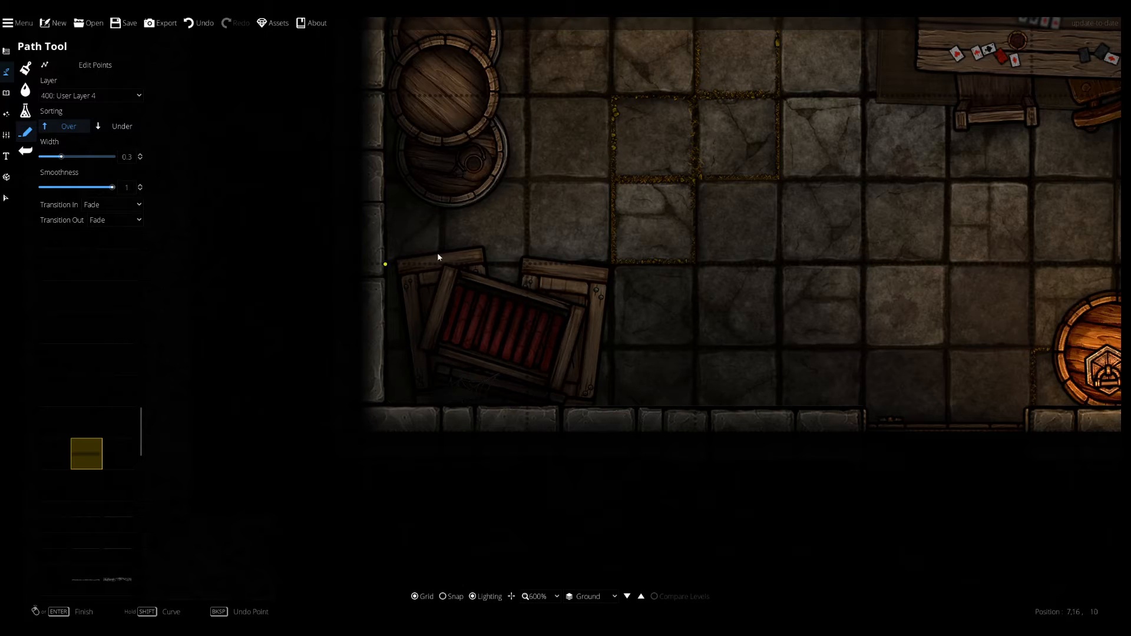
pyautogui.moveTo(596, 415); pyautogui.dragTo(487, 495)
pyautogui.moveTo(563, 86); pyautogui.dragTo(492, 376)
pyautogui.moveTo(394, 396); pyautogui.dragTo(489, 188)
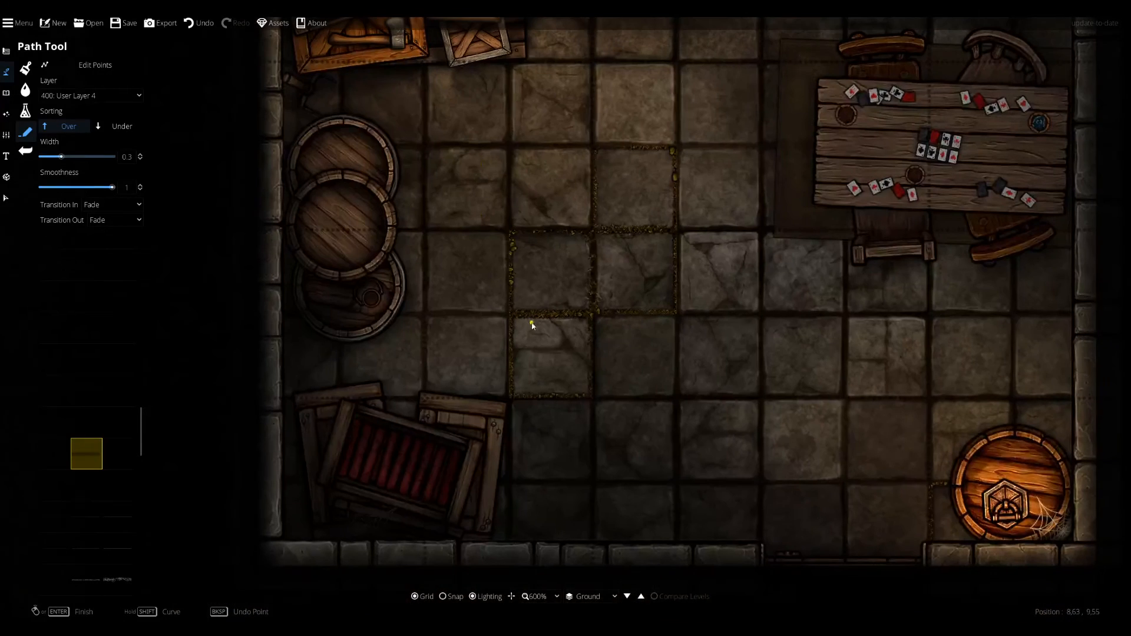
pyautogui.moveTo(613, 338); pyautogui.dragTo(575, 275)
pyautogui.moveTo(541, 361); pyautogui.dragTo(642, 298)
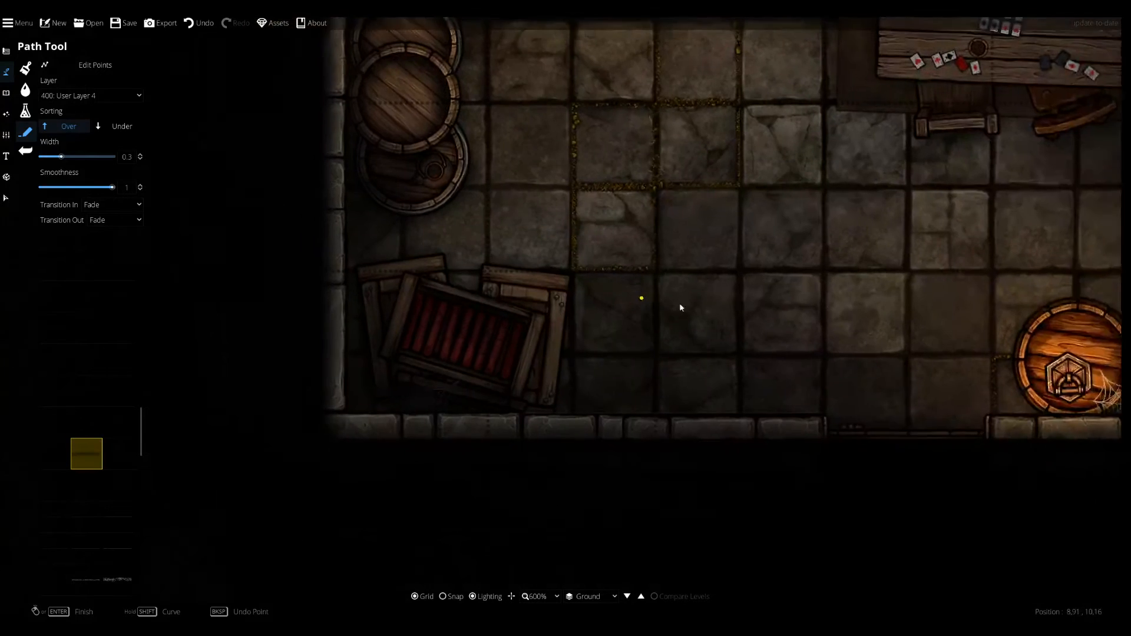
pyautogui.scroll(2, 681, 307)
pyautogui.scroll(-2, 412, 379)
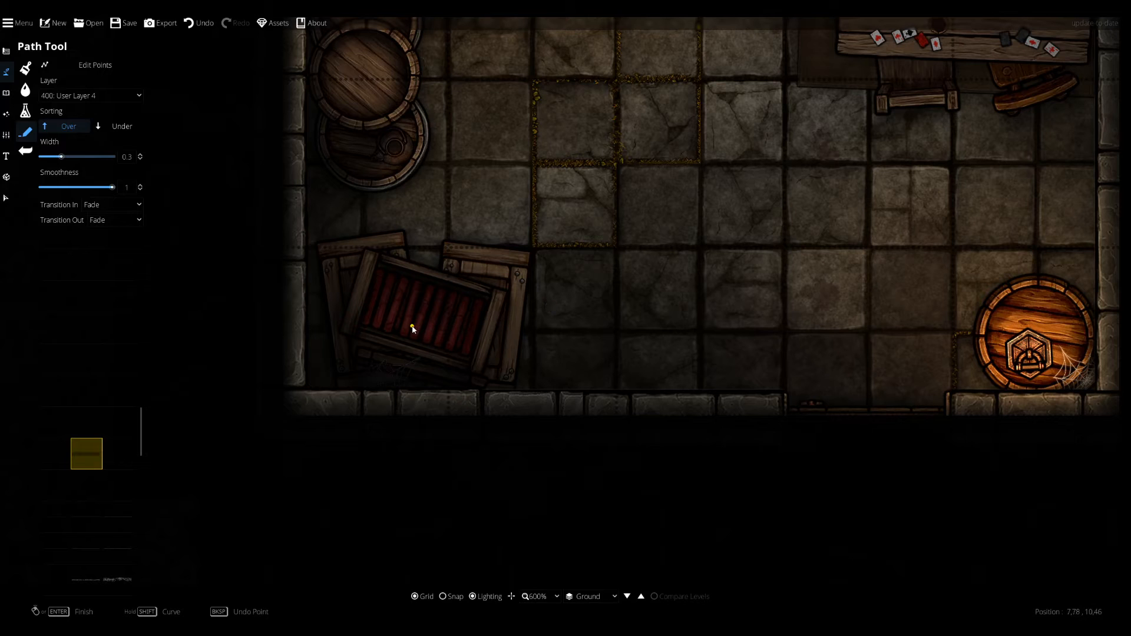
pyautogui.moveTo(307, 300); pyautogui.dragTo(387, 340)
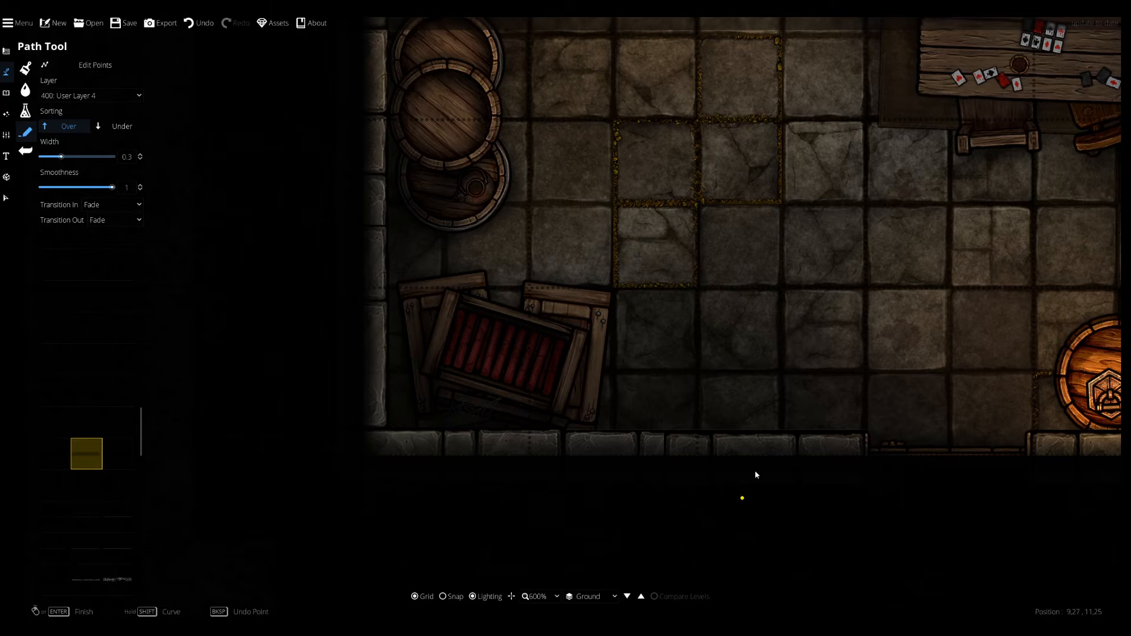
pyautogui.moveTo(668, 475)
pyautogui.mouseDown()
pyautogui.moveTo(487, 445)
pyautogui.moveTo(682, 475)
pyautogui.mouseUp()
pyautogui.moveTo(465, 471); pyautogui.dragTo(419, 449)
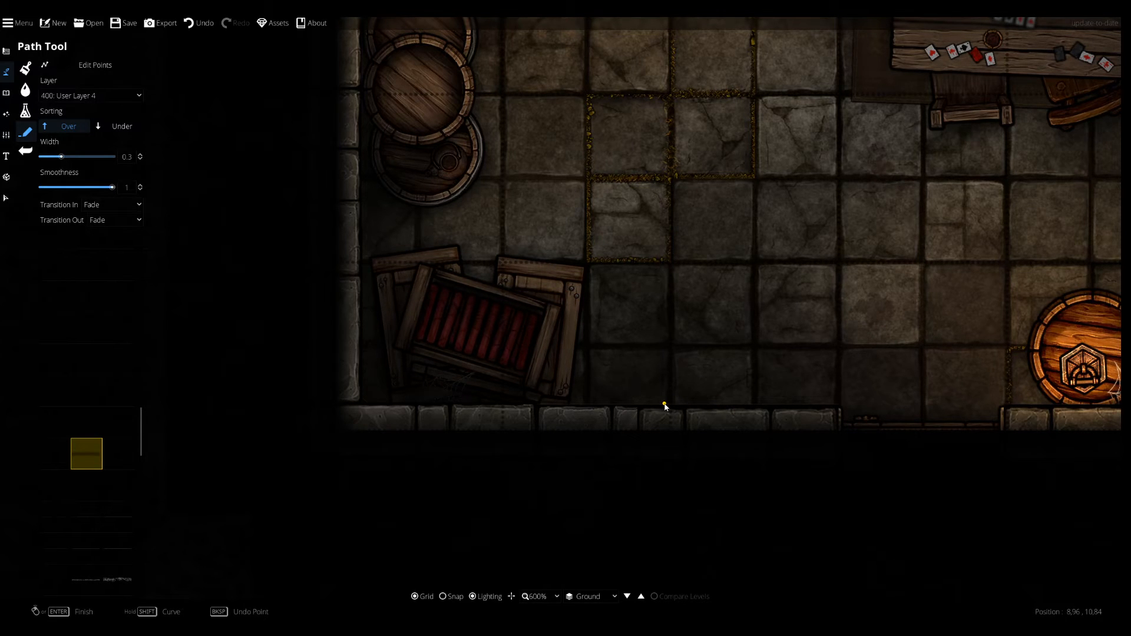
pyautogui.moveTo(665, 405); pyautogui.dragTo(548, 419)
pyautogui.moveTo(635, 377); pyautogui.dragTo(682, 322)
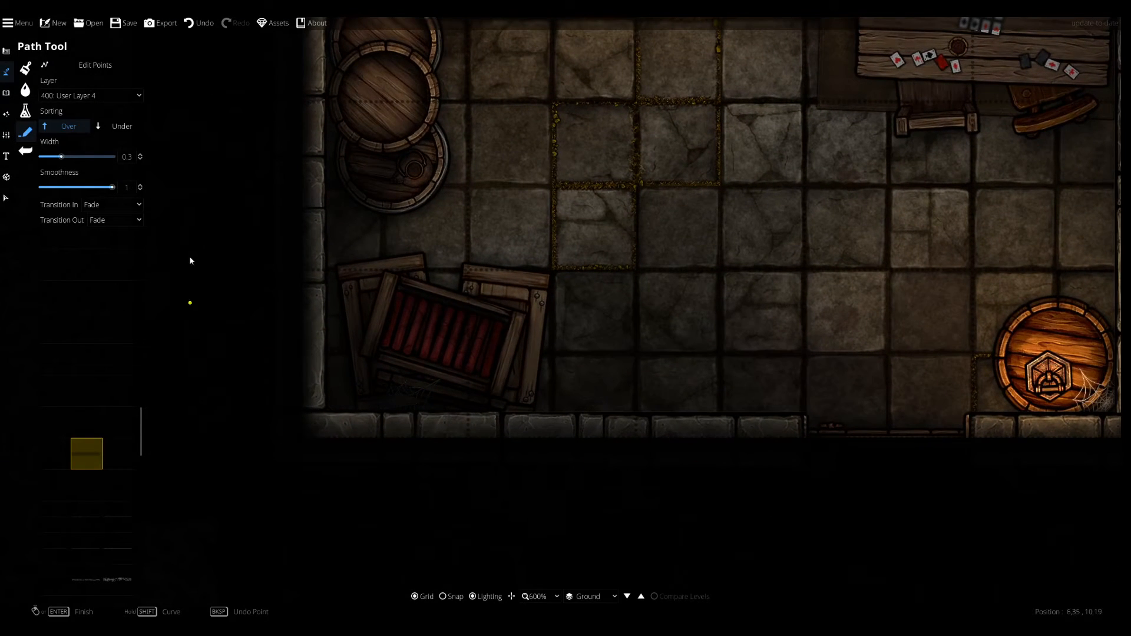
pyautogui.moveTo(778, 449); pyautogui.dragTo(548, 419)
pyautogui.moveTo(556, 305); pyautogui.dragTo(632, 498)
pyautogui.moveTo(459, 299); pyautogui.dragTo(499, 398)
pyautogui.moveTo(931, 421); pyautogui.dragTo(1004, 154)
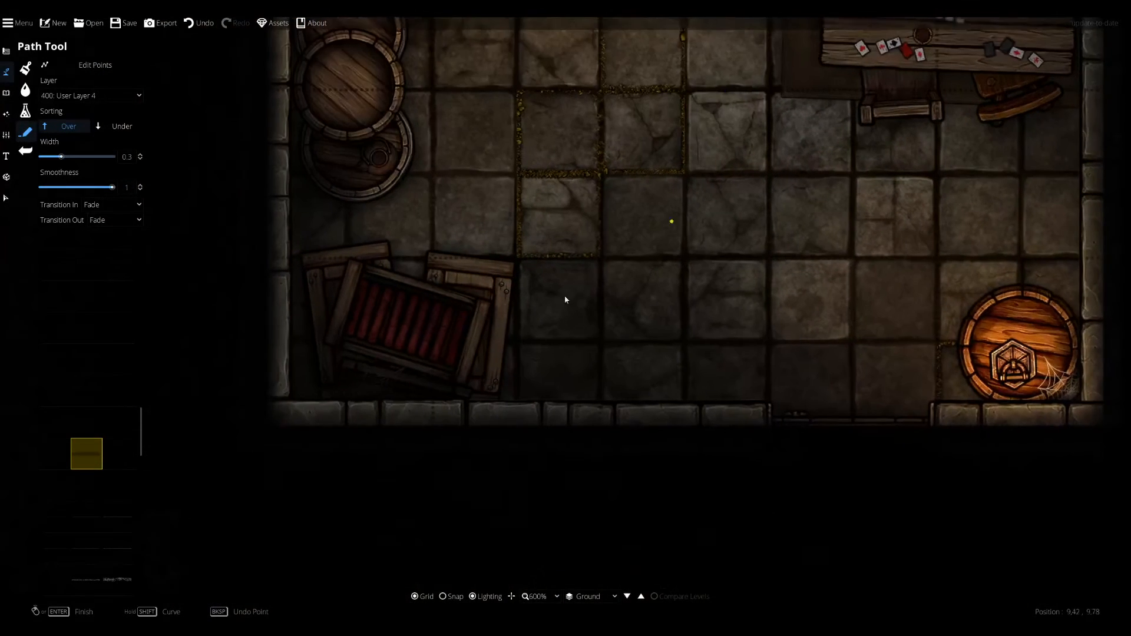
pyautogui.moveTo(442, 358); pyautogui.dragTo(564, 355)
pyautogui.moveTo(474, 342); pyautogui.dragTo(416, 278)
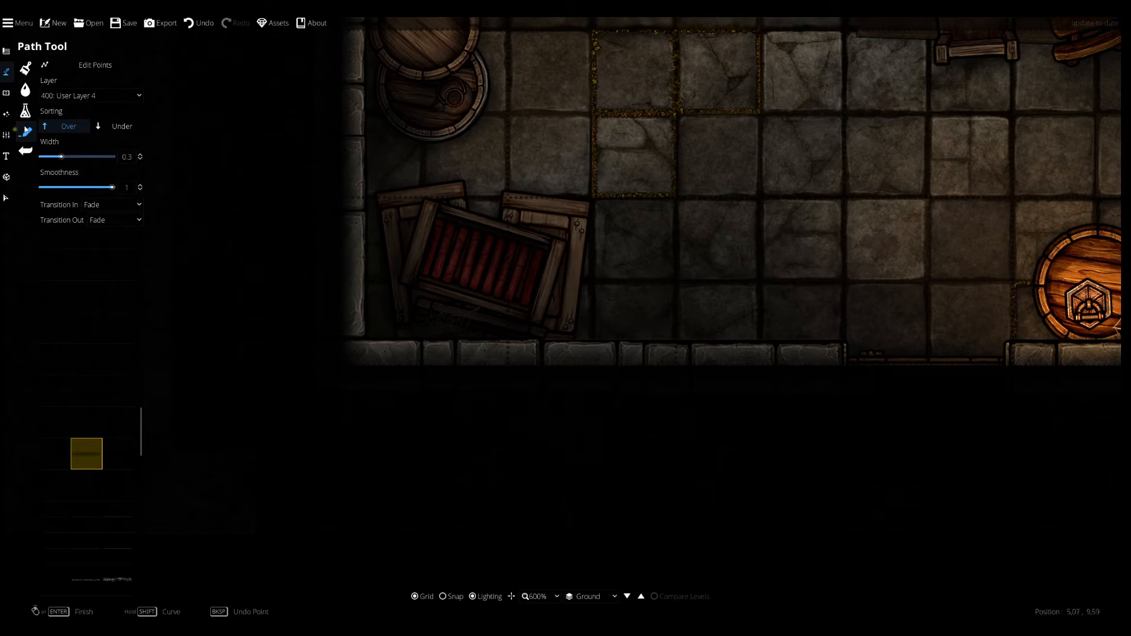
# Pick the neighbouring gradient shadow path style and set it to 1.63 wide on the Above Roofs layer.
pyautogui.click(83, 96)
pyautogui.click(74, 260)
pyautogui.click(62, 447)
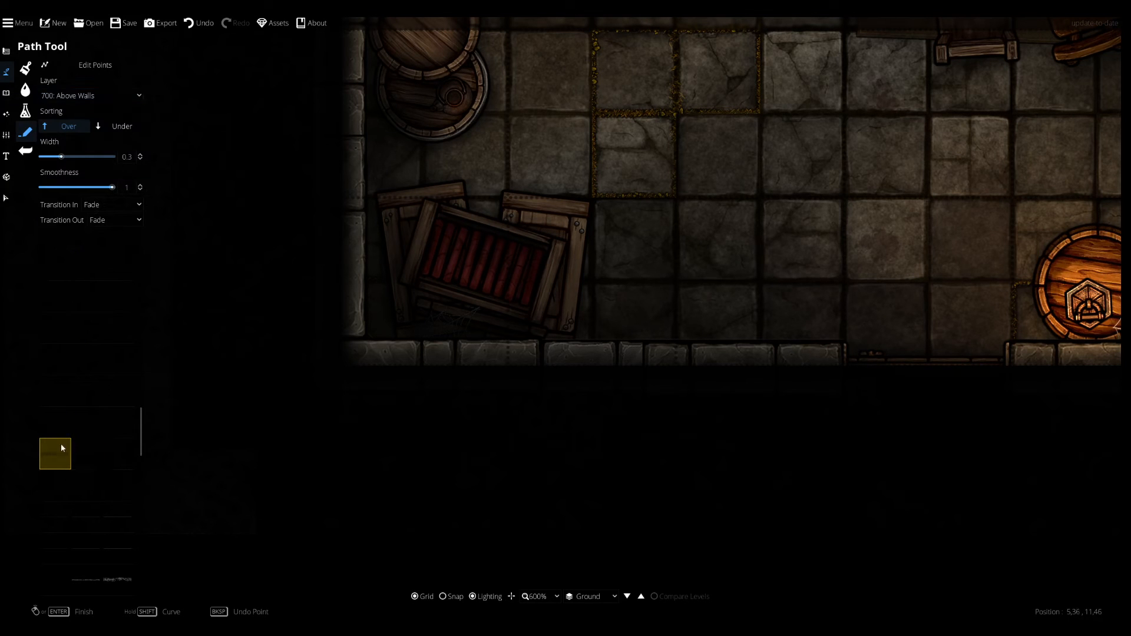
pyautogui.moveTo(61, 157); pyautogui.dragTo(92, 157)
pyautogui.click(91, 96)
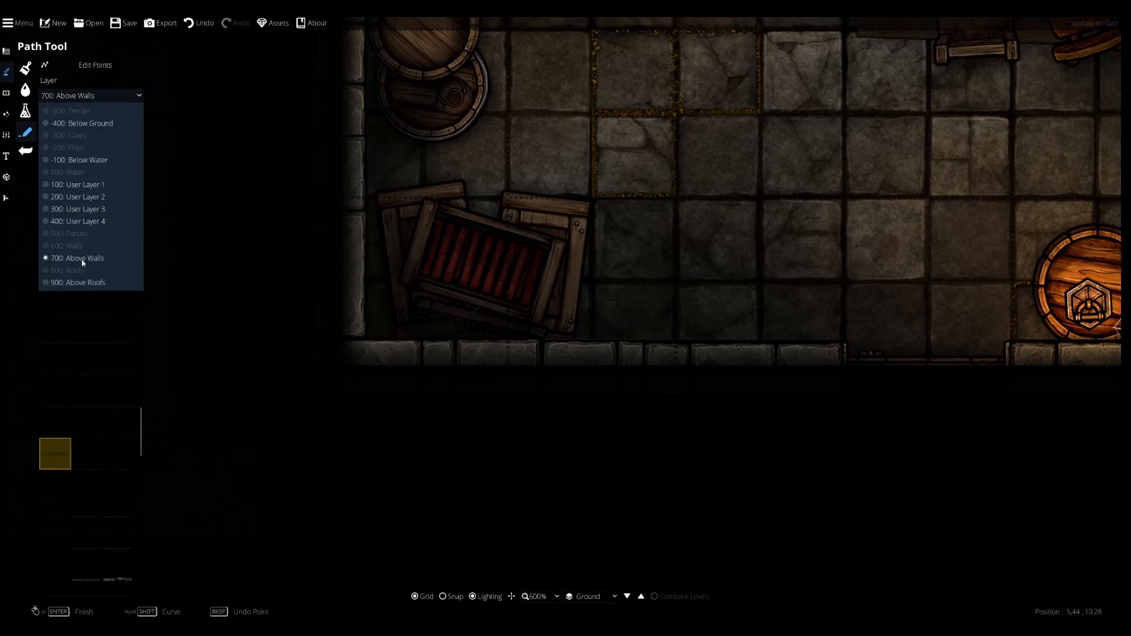
pyautogui.click(87, 282)
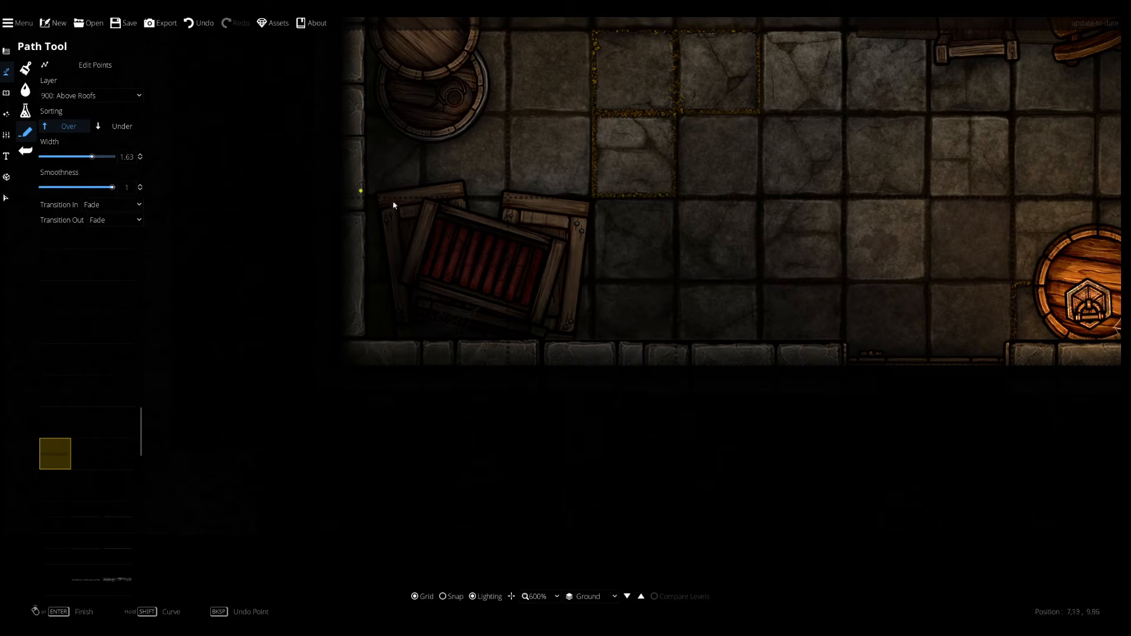
# Examine the shading along the outer walls, around the card table and chest, and at the red-filled crate.
pyautogui.moveTo(356, 193); pyautogui.dragTo(239, 557)
pyautogui.moveTo(376, 243); pyautogui.dragTo(406, 321)
pyautogui.moveTo(837, 266); pyautogui.dragTo(453, 255)
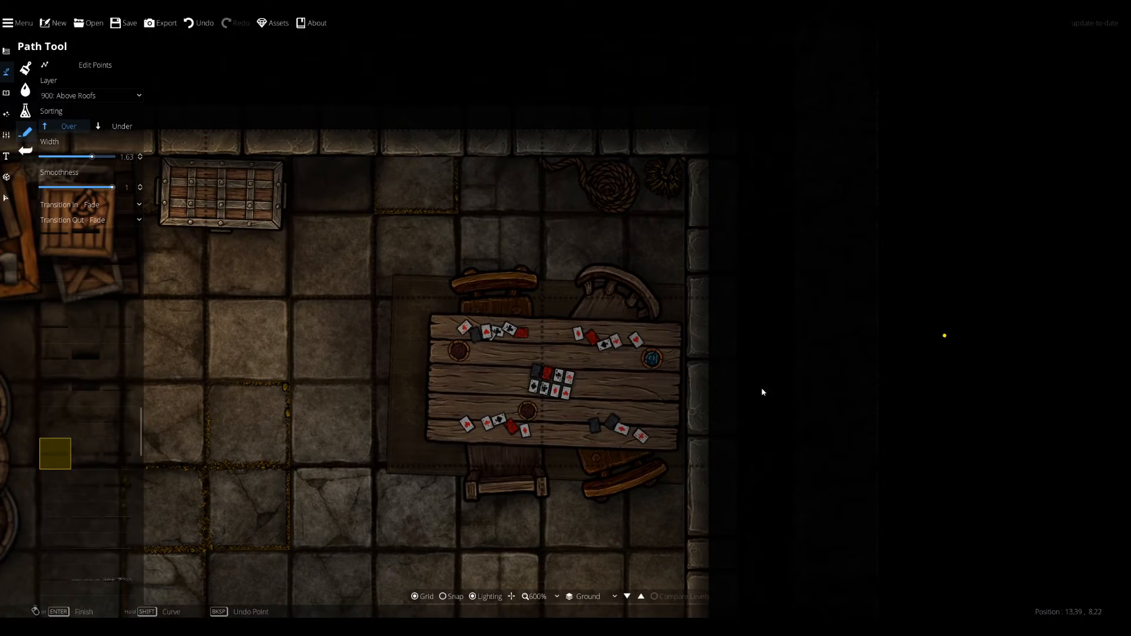
pyautogui.moveTo(675, 348); pyautogui.dragTo(916, 42)
pyautogui.moveTo(544, 249); pyautogui.dragTo(849, 235)
pyautogui.scroll(-2, 705, 338)
pyautogui.moveTo(705, 277); pyautogui.dragTo(412, 359)
pyautogui.moveTo(439, 348); pyautogui.dragTo(560, 247)
pyautogui.moveTo(513, 329); pyautogui.dragTo(561, 303)
pyautogui.scroll(2, 560, 303)
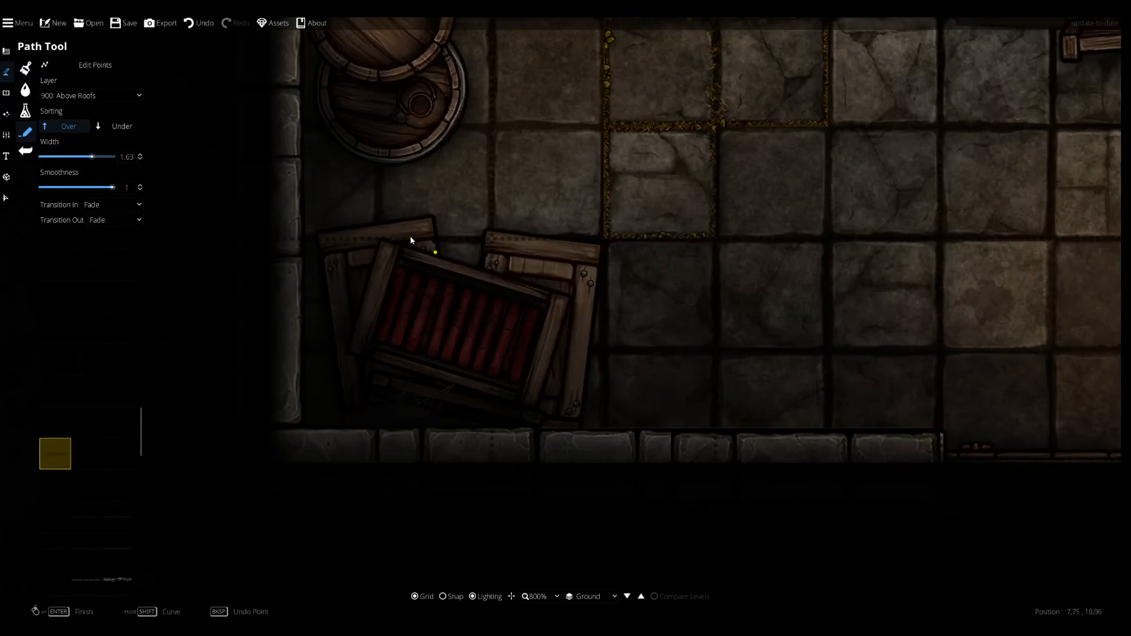
pyautogui.moveTo(453, 259); pyautogui.dragTo(480, 300)
# Set the shadow path to 0.1 wide on User Layer 2 with the neighbouring gradient shadow style.
pyautogui.moveTo(91, 156); pyautogui.dragTo(7, 157)
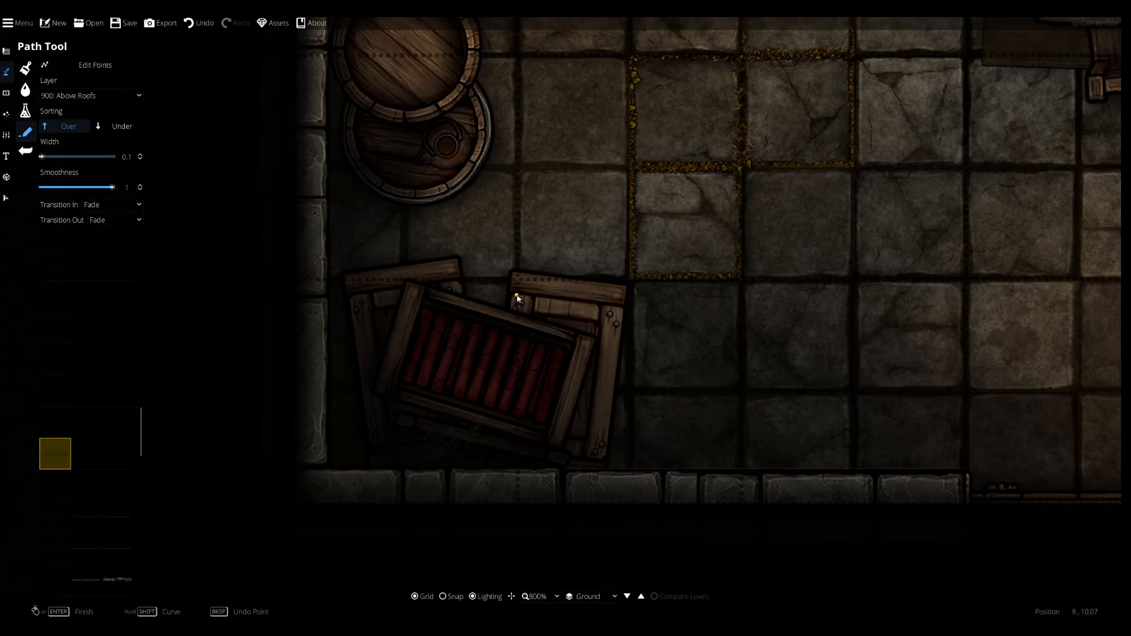
pyautogui.click(91, 95)
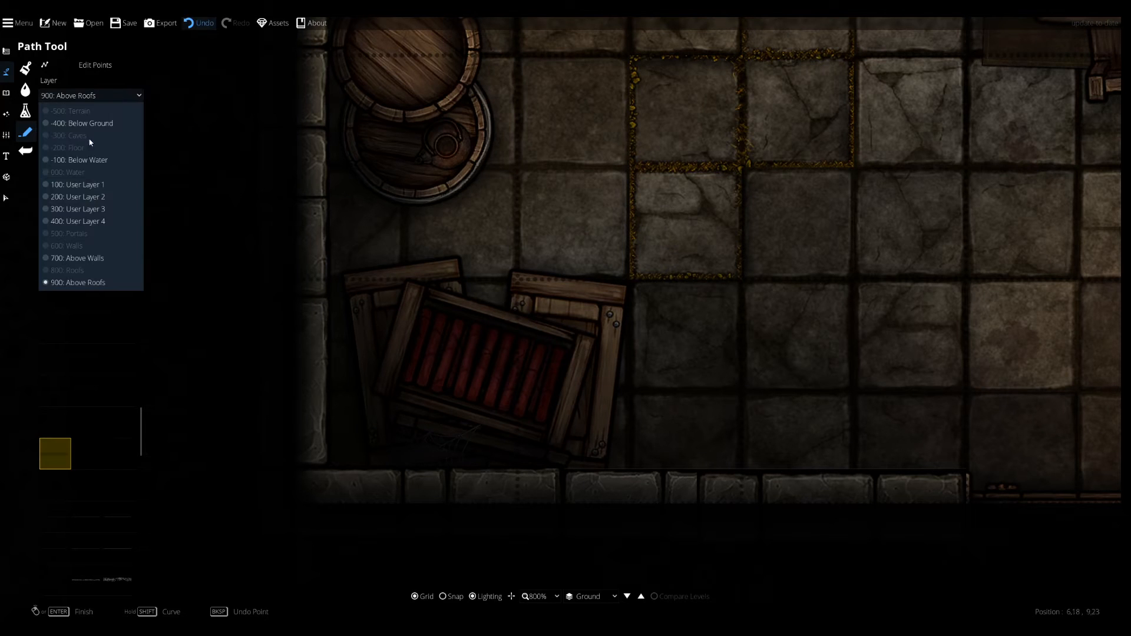
pyautogui.click(91, 207)
pyautogui.click(76, 467)
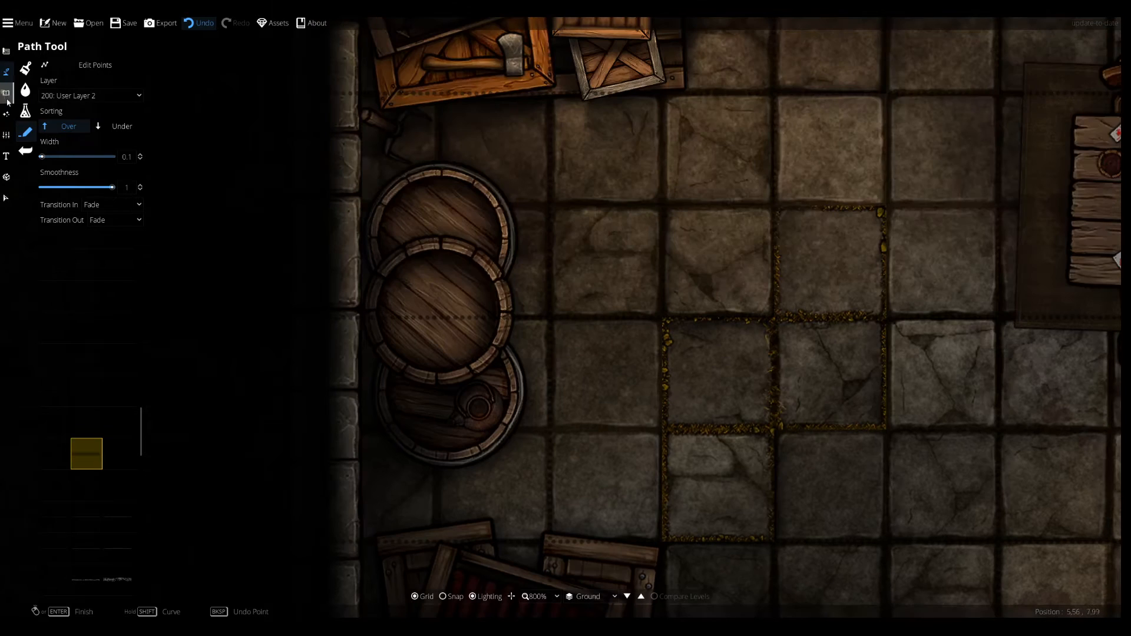
# Search all library objects for circle and prepare a circular shadow at scale 0.4 on User Layer 3 for the stacked barrels.
pyautogui.press('o')
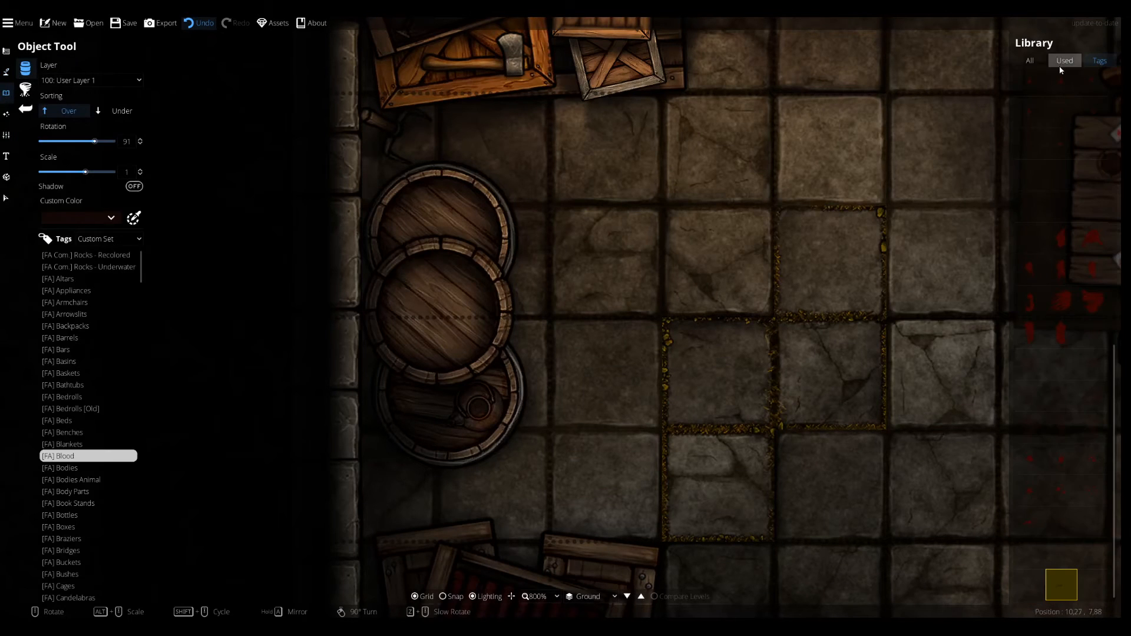
pyautogui.click(1030, 61)
pyautogui.write('circlew')
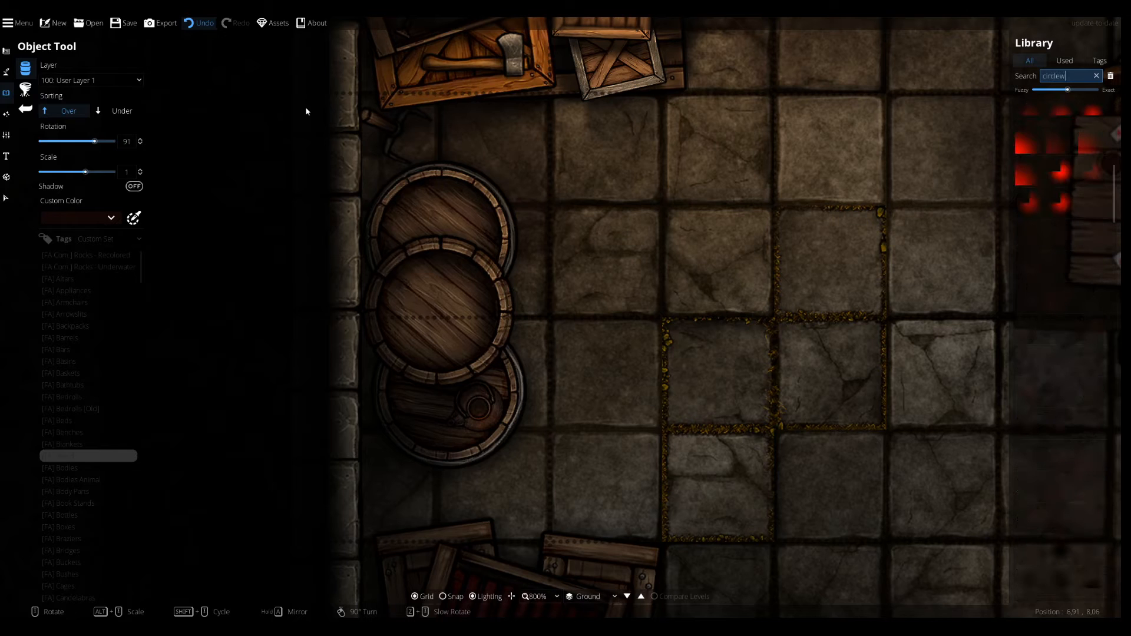
pyautogui.click(89, 80)
pyautogui.click(78, 194)
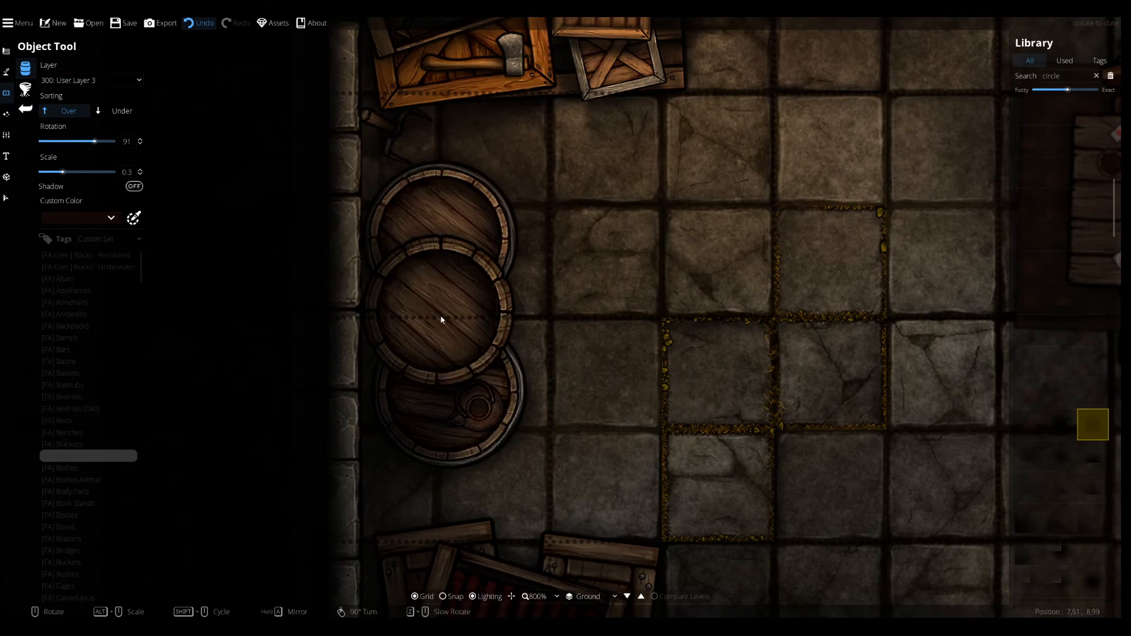
pyautogui.moveTo(721, 269); pyautogui.dragTo(687, 354)
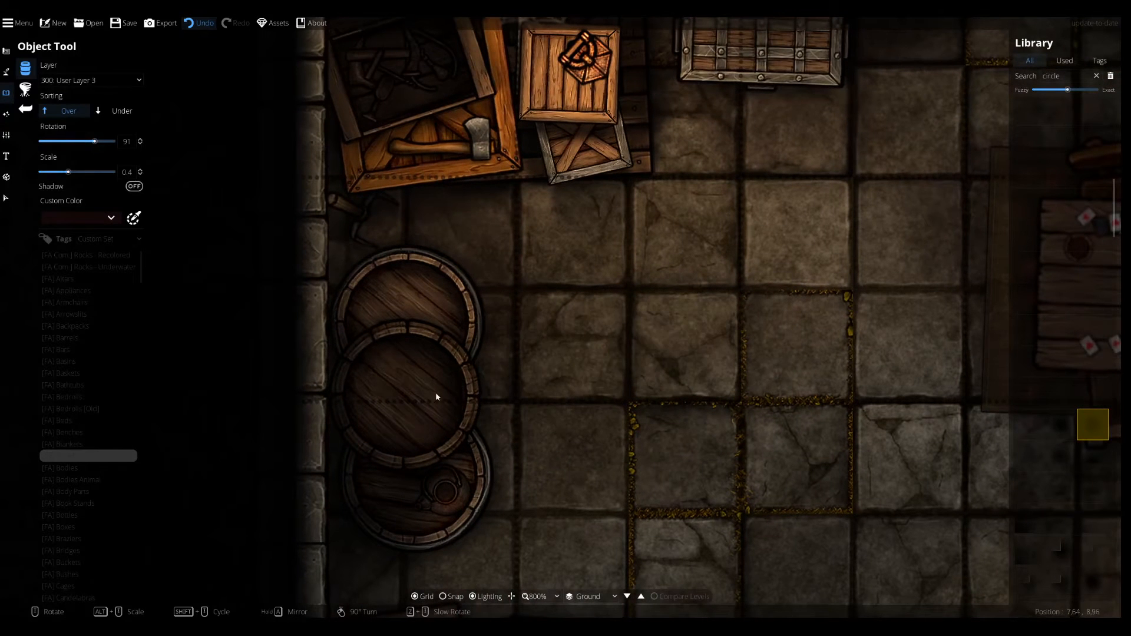
pyautogui.moveTo(740, 240); pyautogui.dragTo(735, 348)
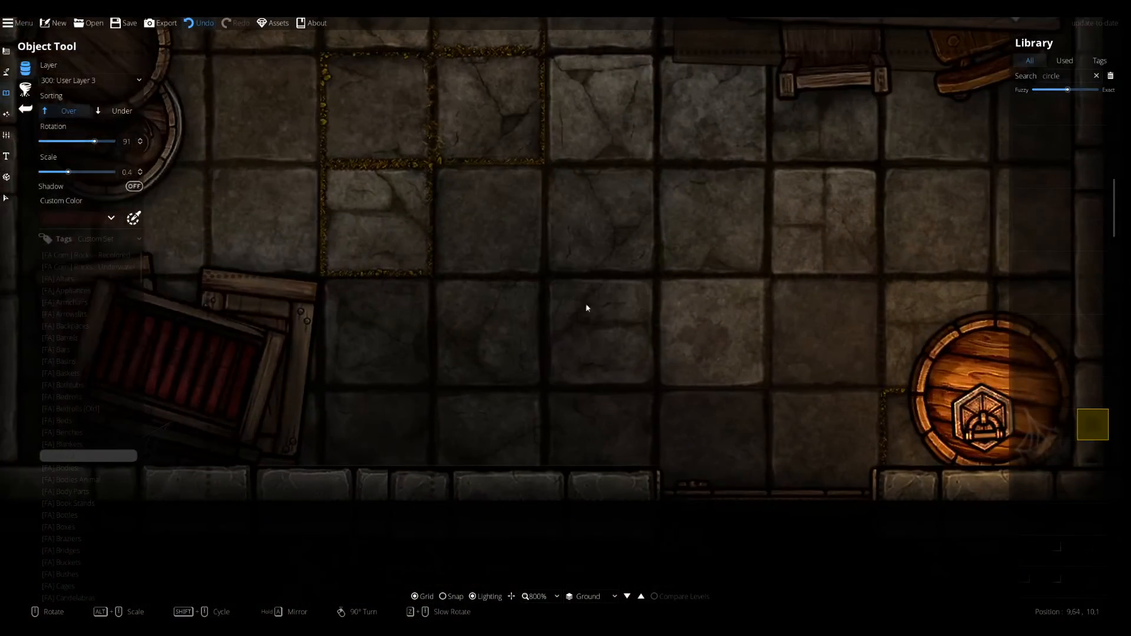
# Set the circular shadow object to User Layer 1, sorted under, for the lantern-lit barrel in the corner.
pyautogui.moveTo(585, 309); pyautogui.dragTo(386, 314)
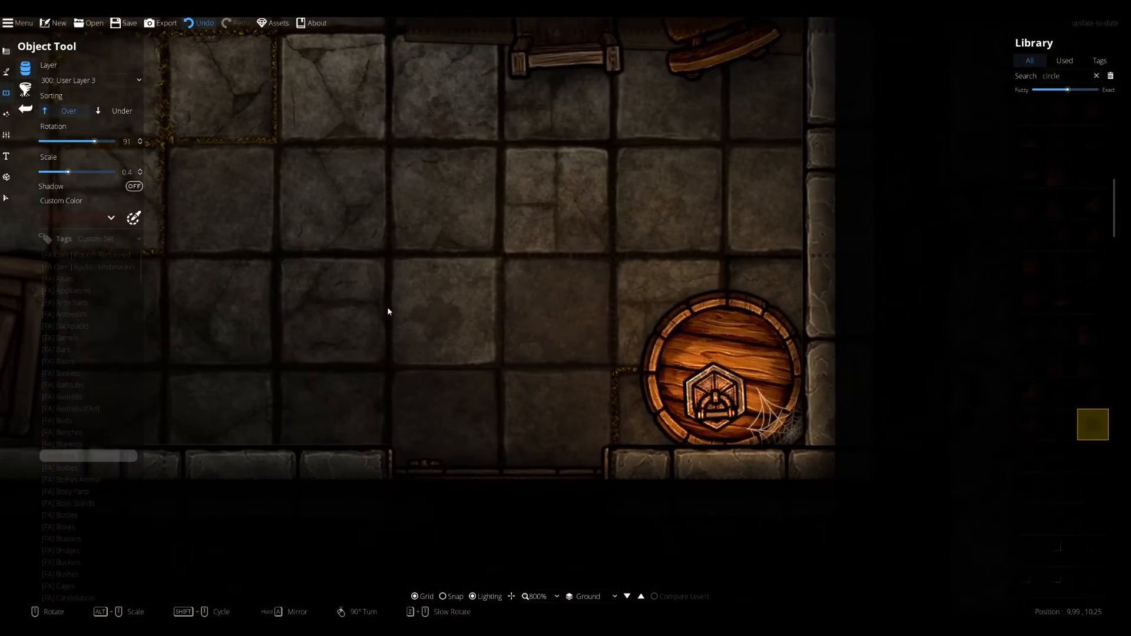
pyautogui.moveTo(286, 217); pyautogui.dragTo(363, 204)
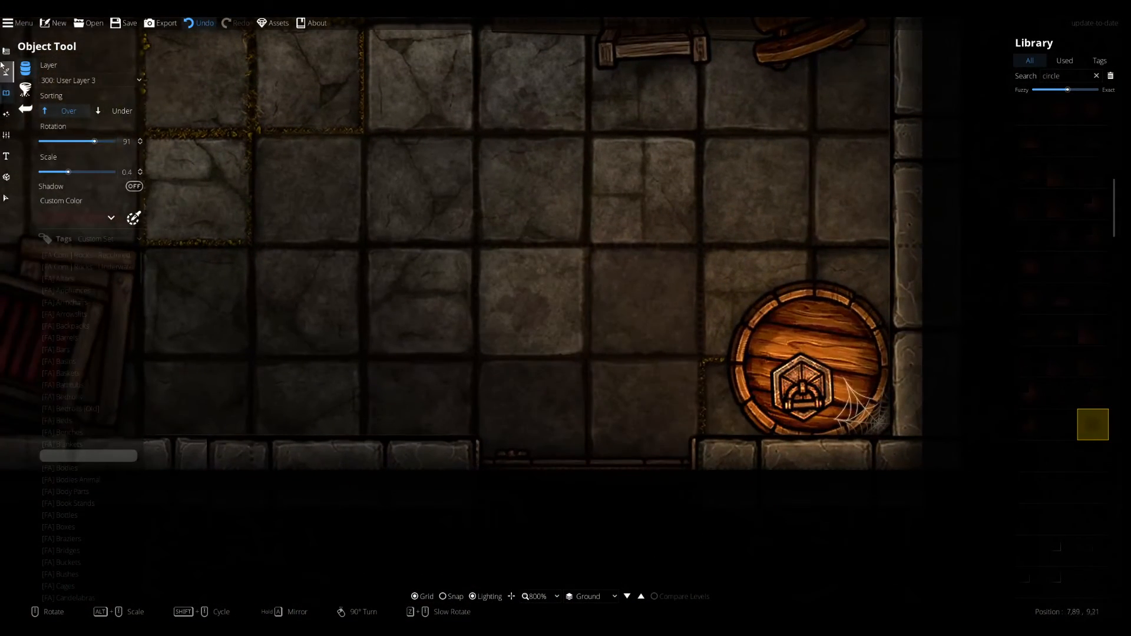
pyautogui.click(112, 111)
pyautogui.click(93, 81)
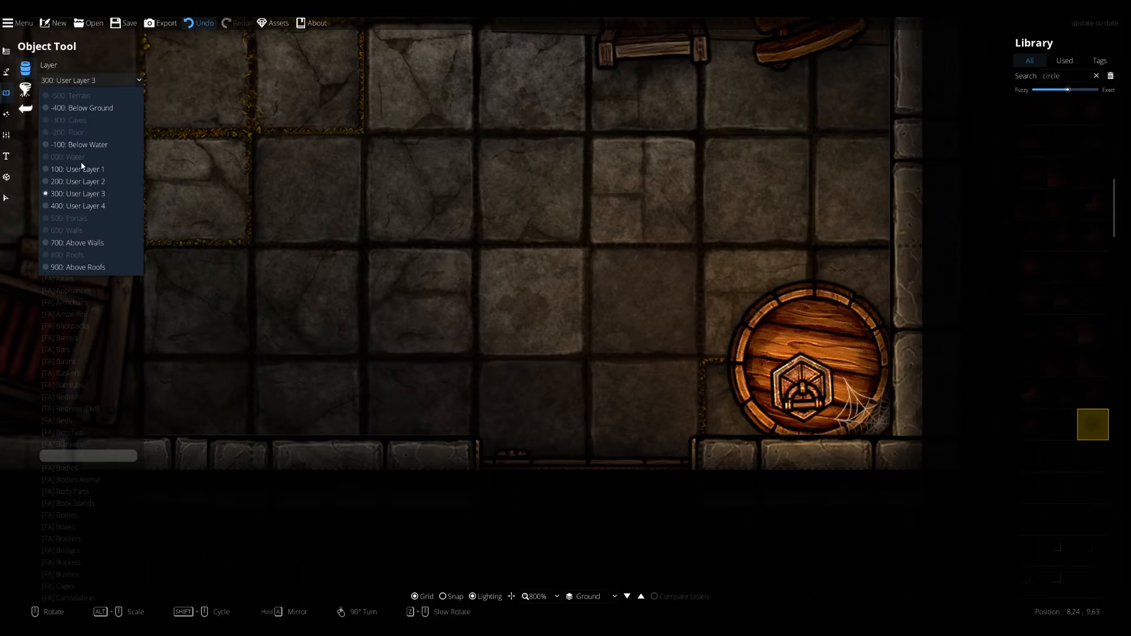
pyautogui.click(82, 169)
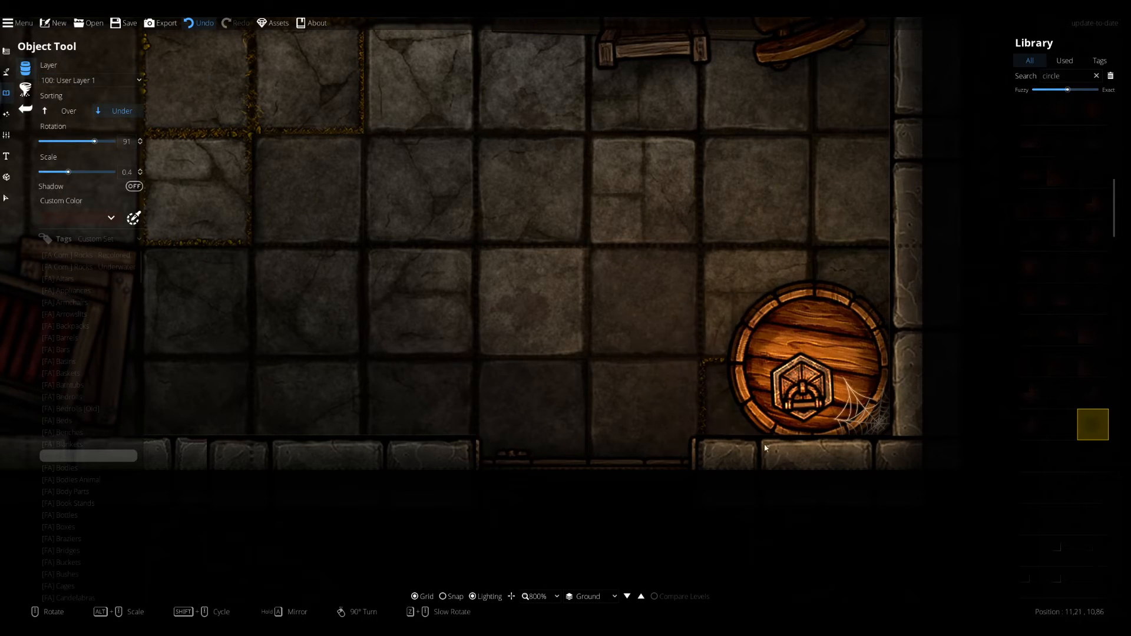
pyautogui.moveTo(573, 155); pyautogui.dragTo(569, 192)
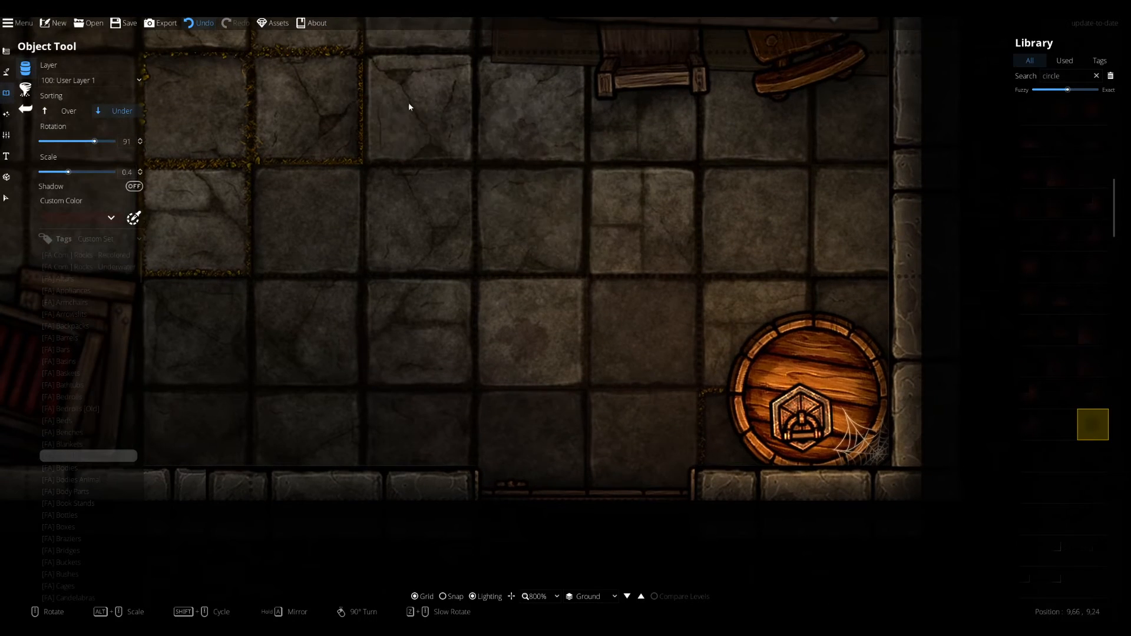
# Examine the shading on the objects, floor and walls across the whole room.
pyautogui.moveTo(443, 102); pyautogui.dragTo(404, 308)
pyautogui.moveTo(371, 260); pyautogui.dragTo(887, 131)
pyautogui.moveTo(680, 227); pyautogui.dragTo(513, 470)
pyautogui.moveTo(627, 167); pyautogui.dragTo(418, 405)
pyautogui.moveTo(603, 368); pyautogui.dragTo(509, 38)
pyautogui.moveTo(565, 477); pyautogui.dragTo(90, 152)
pyautogui.moveTo(220, 215); pyautogui.dragTo(595, 319)
# Try a 0.1-wide shadow path on User Layer 2 at the upper edge of the lantern-lit barrel.
pyautogui.click(83, 374)
pyautogui.click(77, 458)
pyautogui.click(6, 72)
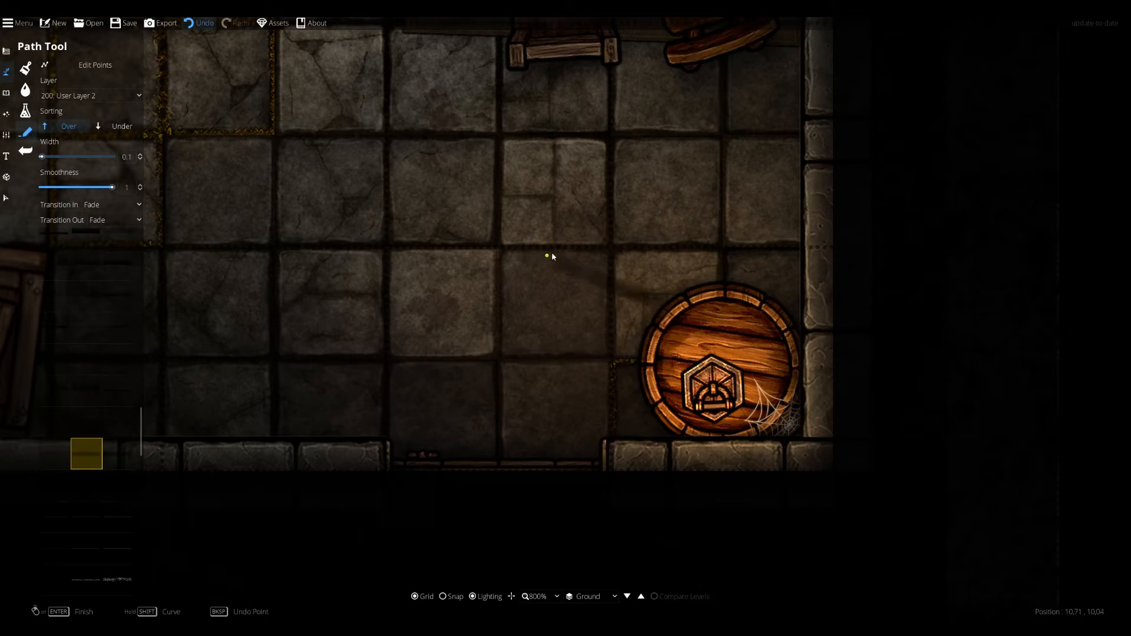
pyautogui.click(743, 293)
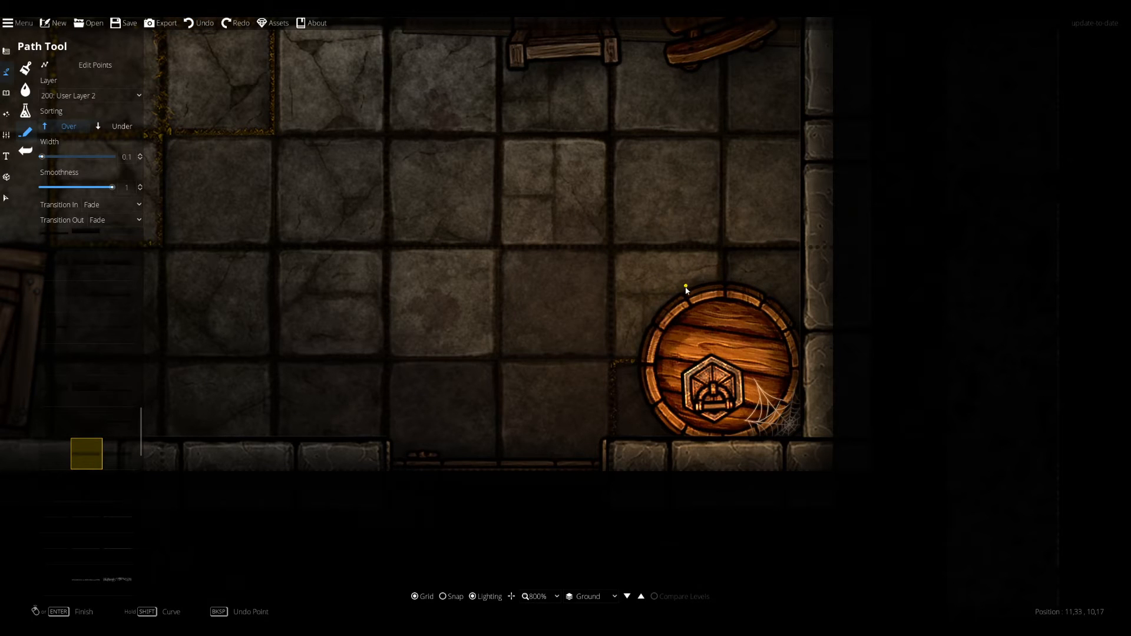
# Draw a 0.18-wide shadow path around the lantern-lit barrel on User Layer 3.
pyautogui.click(105, 96)
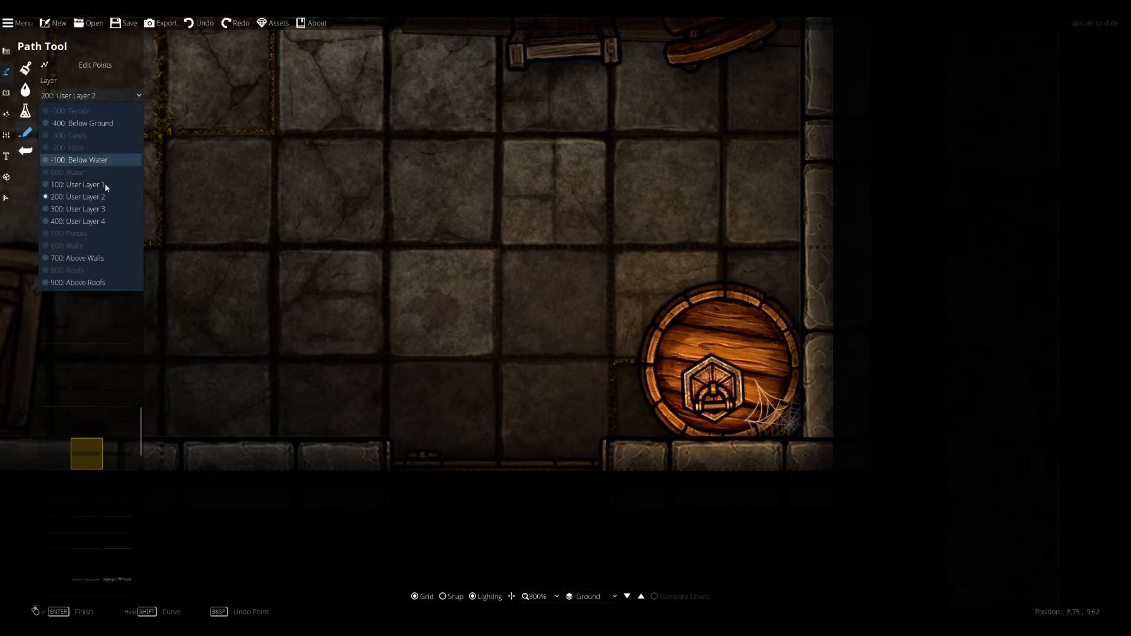
pyautogui.click(82, 209)
pyautogui.moveTo(43, 157); pyautogui.dragTo(52, 156)
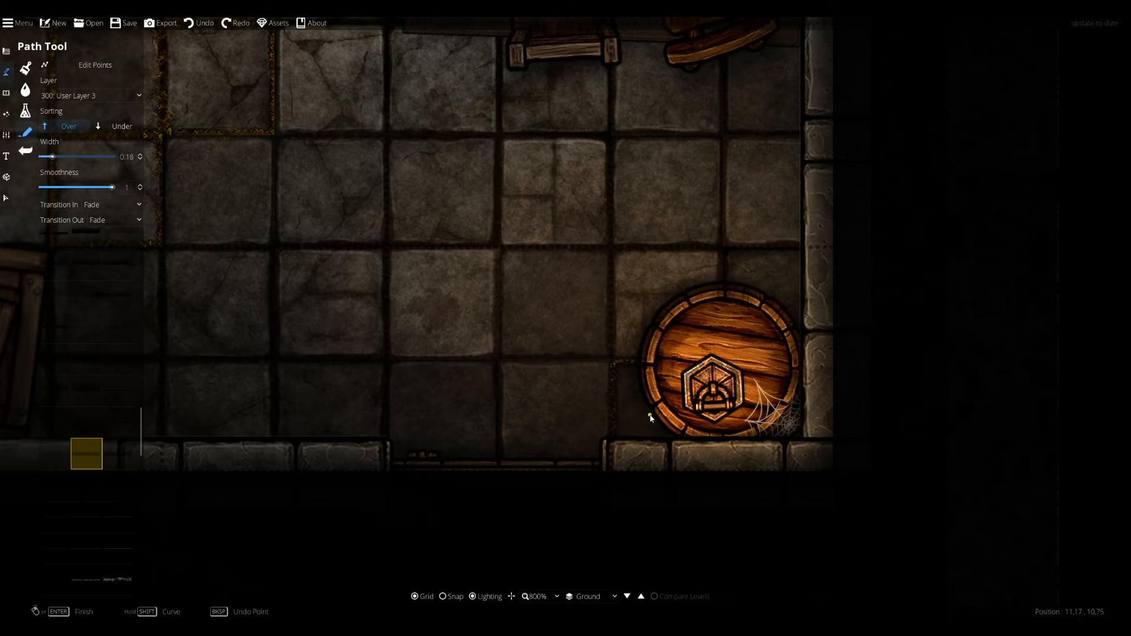
pyautogui.rightClick(706, 445)
pyautogui.click(746, 284)
pyautogui.moveTo(686, 241); pyautogui.dragTo(684, 339)
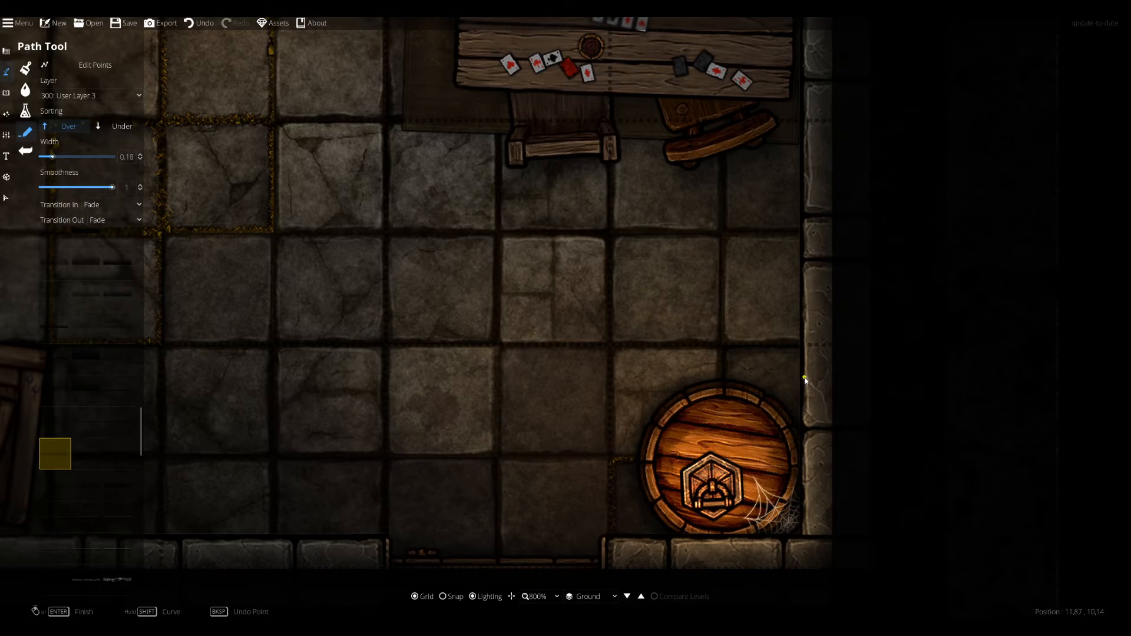
# Undo the last shadow path and draw a 0.34-wide one around the outer side of the lantern-lit barrel on User Layer 3.
pyautogui.hotkey('ctrl', 'z')
pyautogui.click(64, 157)
pyautogui.click(644, 369)
pyautogui.click(608, 449)
pyautogui.rightClick(663, 575)
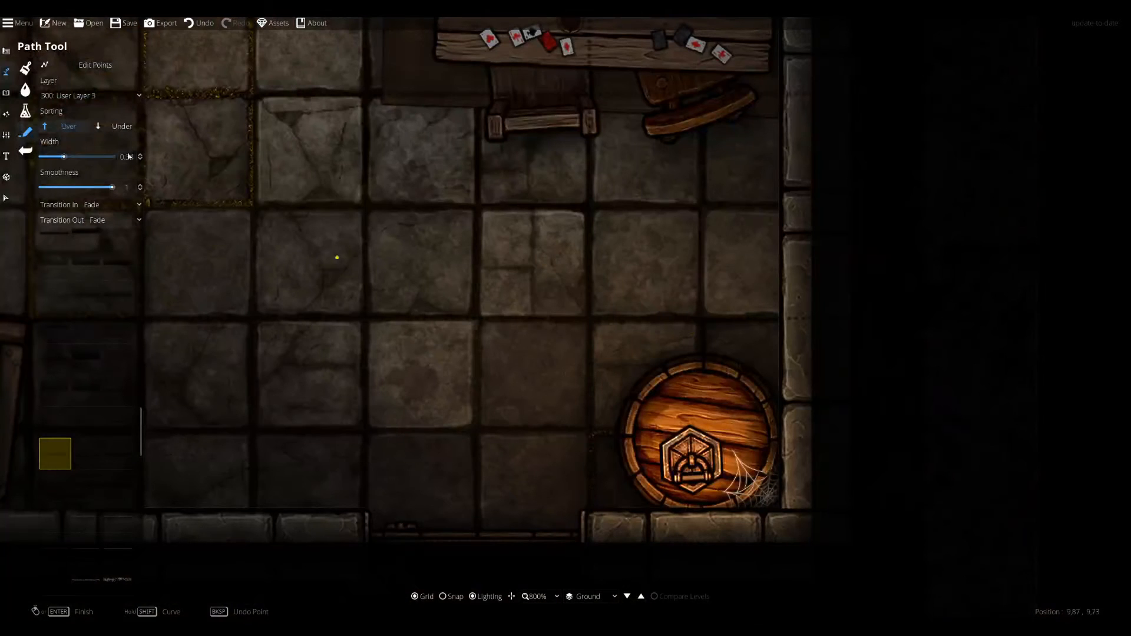
# Place a 0.1-scale shadow object at the barrel's lantern on User Layer 4, sorted under, replacing the first placement.
pyautogui.click(6, 93)
pyautogui.click(1035, 92)
pyautogui.scroll(-3, 477, 323)
pyautogui.click(111, 80)
pyautogui.click(88, 206)
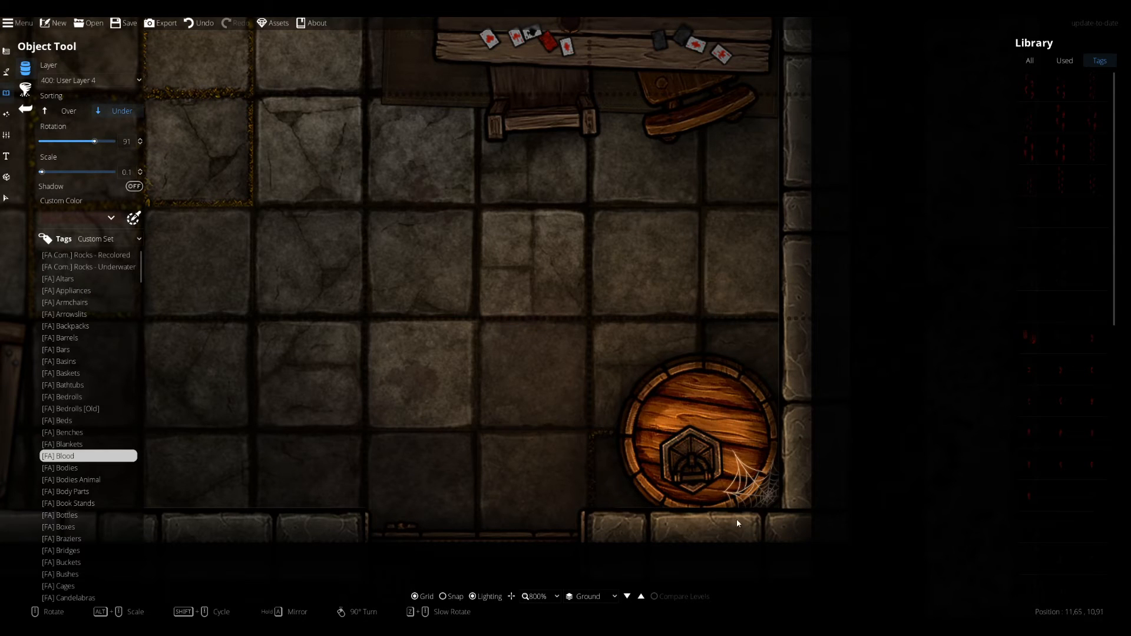
pyautogui.hotkey('ctrl', 'z')
pyautogui.click(693, 463)
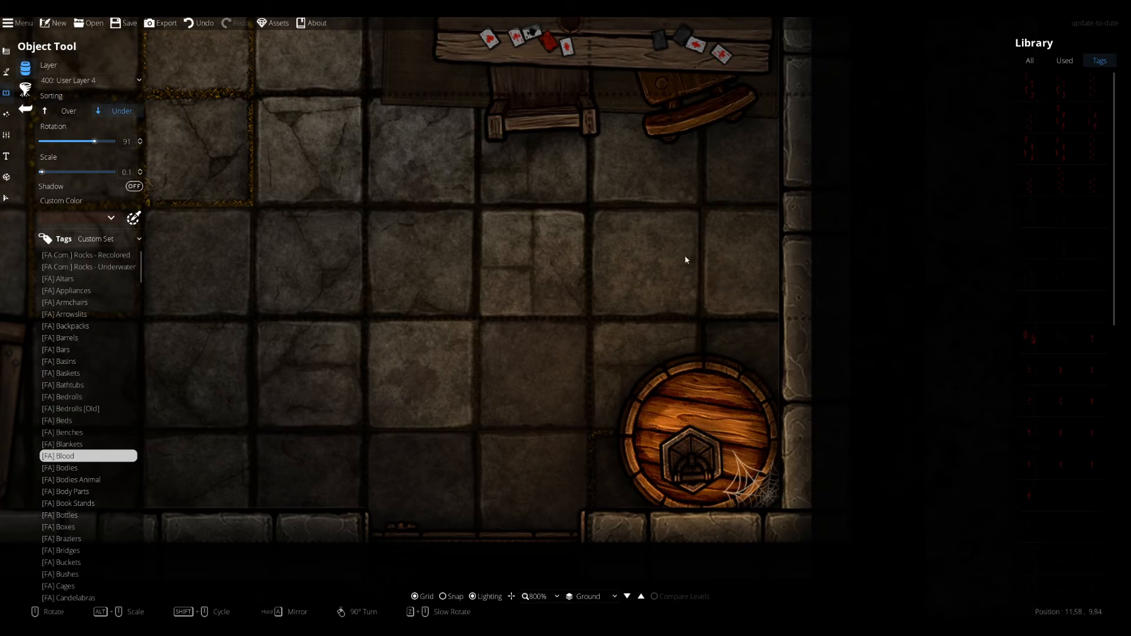
# Place the same 0.1-scale shadow object at the lantern on the wooden crate beside the chest, replacing the first placement.
pyautogui.moveTo(684, 257); pyautogui.dragTo(912, 605)
pyautogui.moveTo(444, 91); pyautogui.dragTo(718, 412)
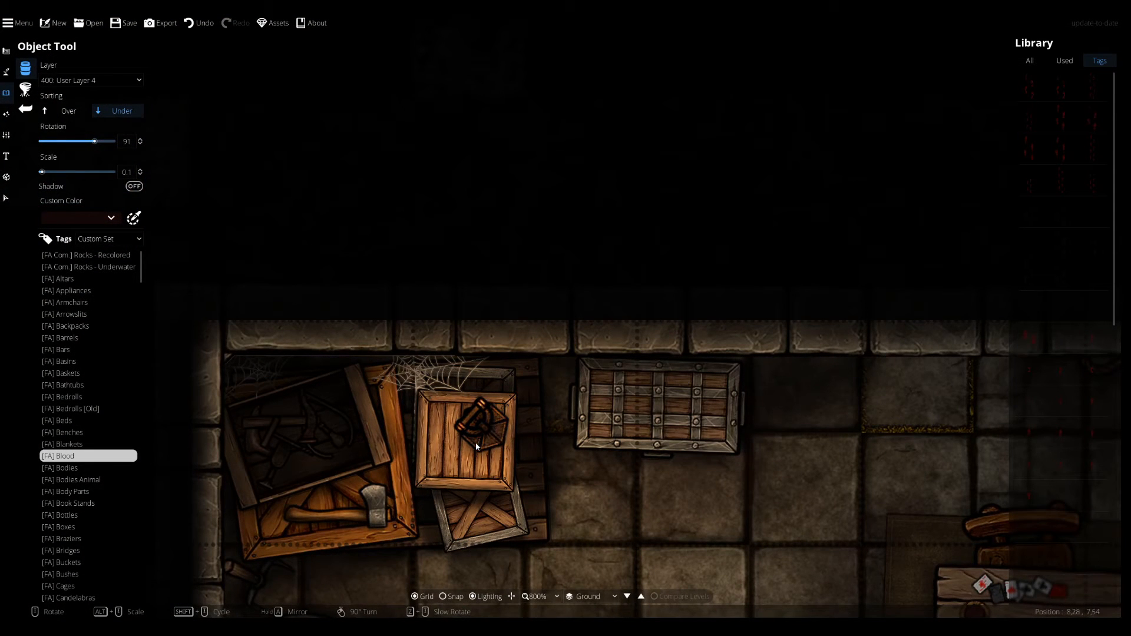
pyautogui.hotkey('ctrl', 'z')
pyautogui.click(489, 437)
# Prepare a 0.1-wide gradient shadow path on User Layer 4 for the items on the card table.
pyautogui.moveTo(655, 522); pyautogui.dragTo(426, 576)
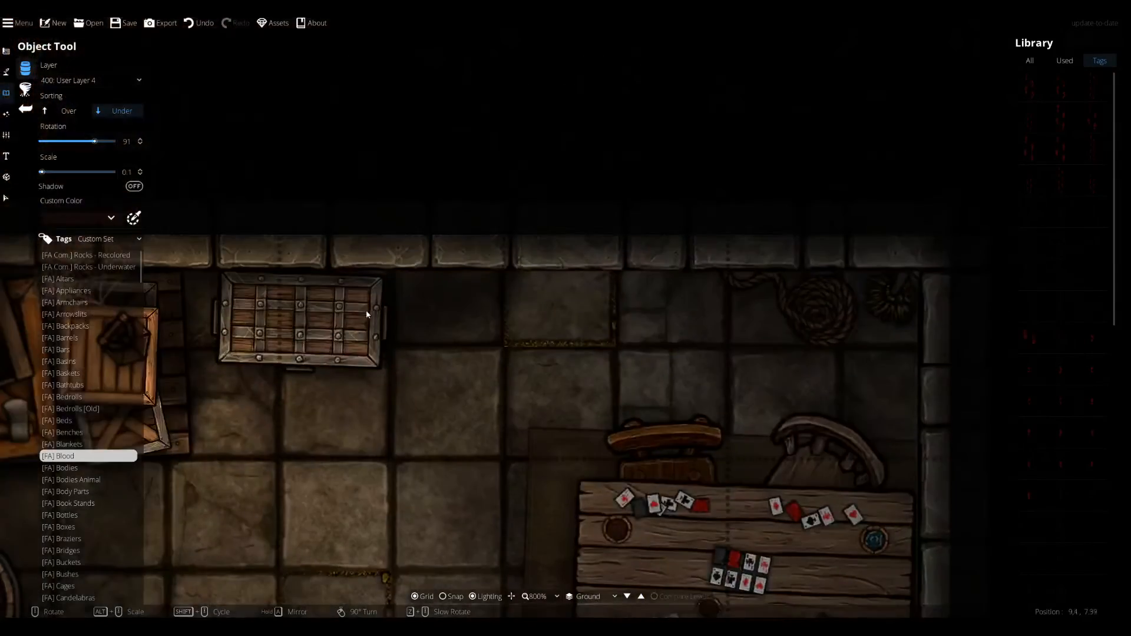
pyautogui.moveTo(369, 313); pyautogui.dragTo(362, 75)
pyautogui.moveTo(392, 160); pyautogui.dragTo(370, 41)
pyautogui.moveTo(400, 141); pyautogui.dragTo(370, 27)
pyautogui.moveTo(390, 119)
pyautogui.mouseDown()
pyautogui.moveTo(397, 207)
pyautogui.moveTo(350, 282)
pyautogui.mouseUp()
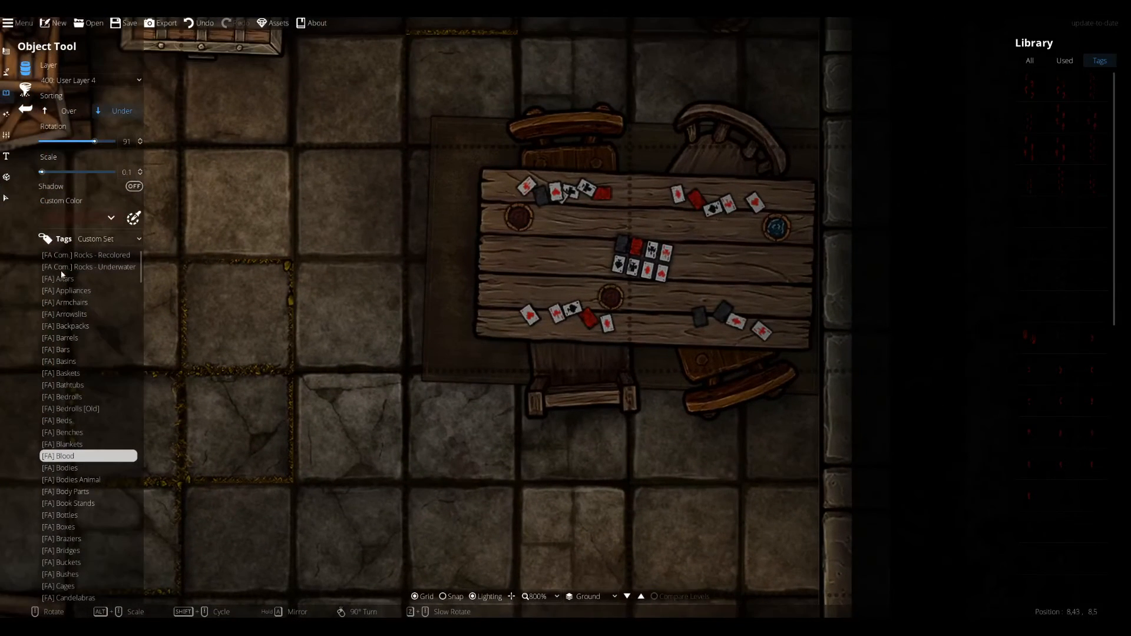
pyautogui.click(6, 72)
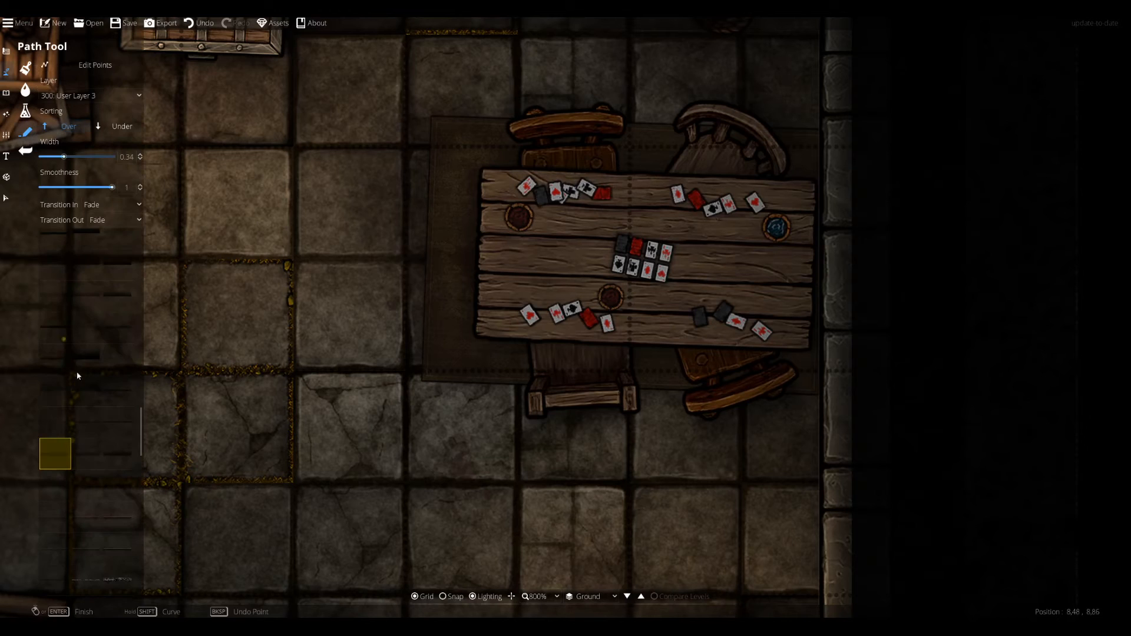
pyautogui.click(86, 452)
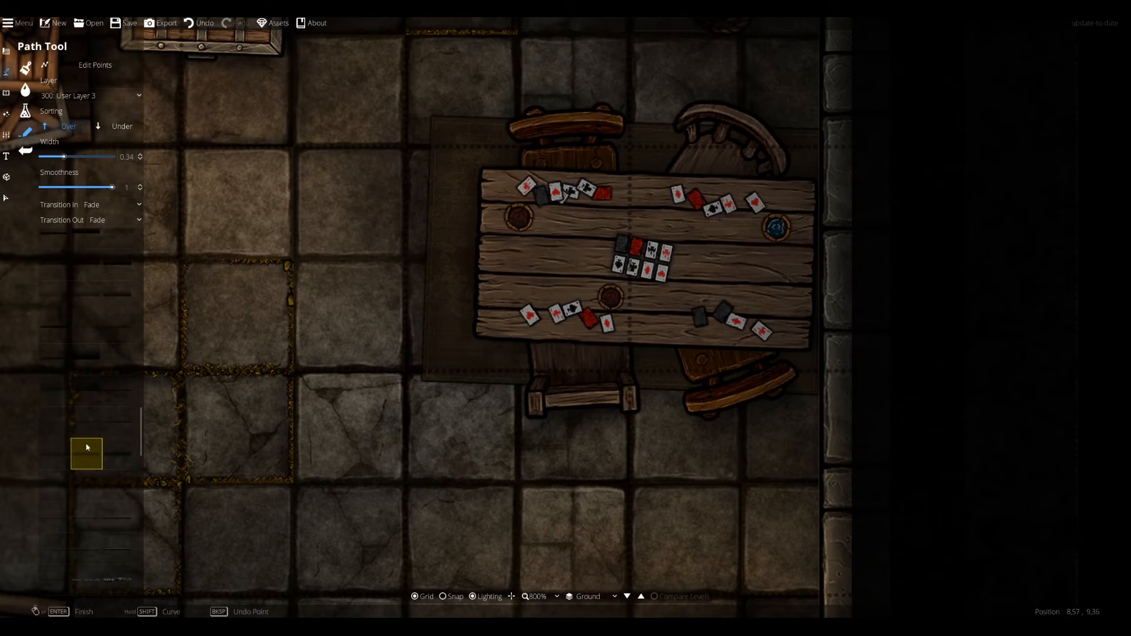
pyautogui.moveTo(64, 156); pyautogui.dragTo(2, 171)
pyautogui.hotkey('ctrl', 'z')
pyautogui.click(111, 95)
pyautogui.click(113, 222)
pyautogui.moveTo(536, 231); pyautogui.dragTo(599, 288)
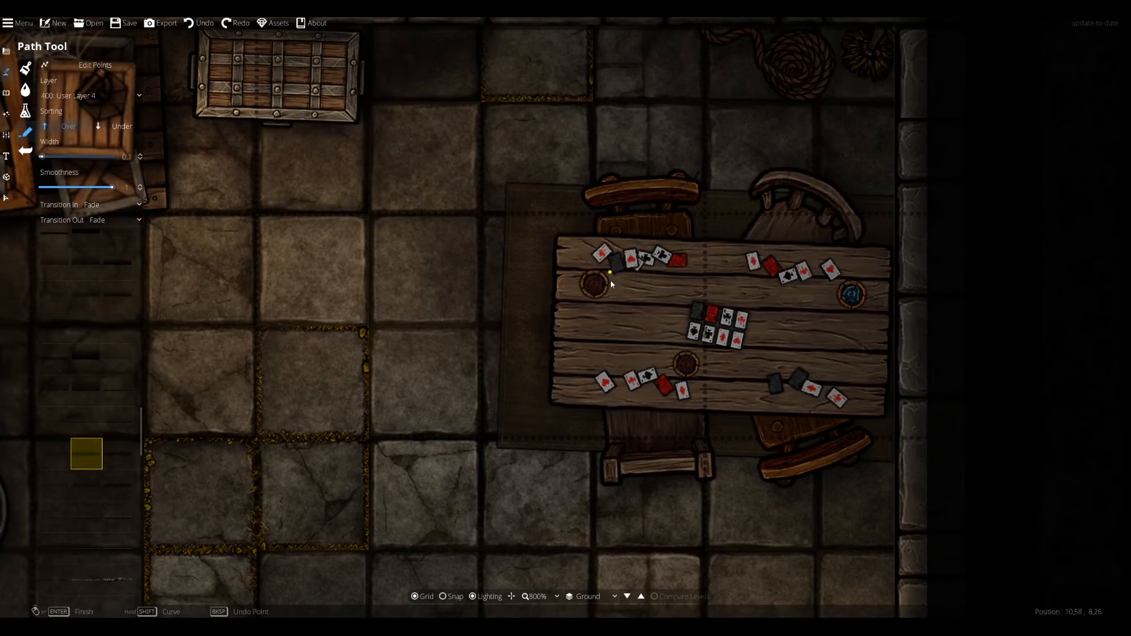
# Draw a thin shadow path beside the mug at the table's upper-left end and adjust its points to follow the mug.
pyautogui.click(604, 298)
pyautogui.moveTo(820, 316); pyautogui.dragTo(754, 337)
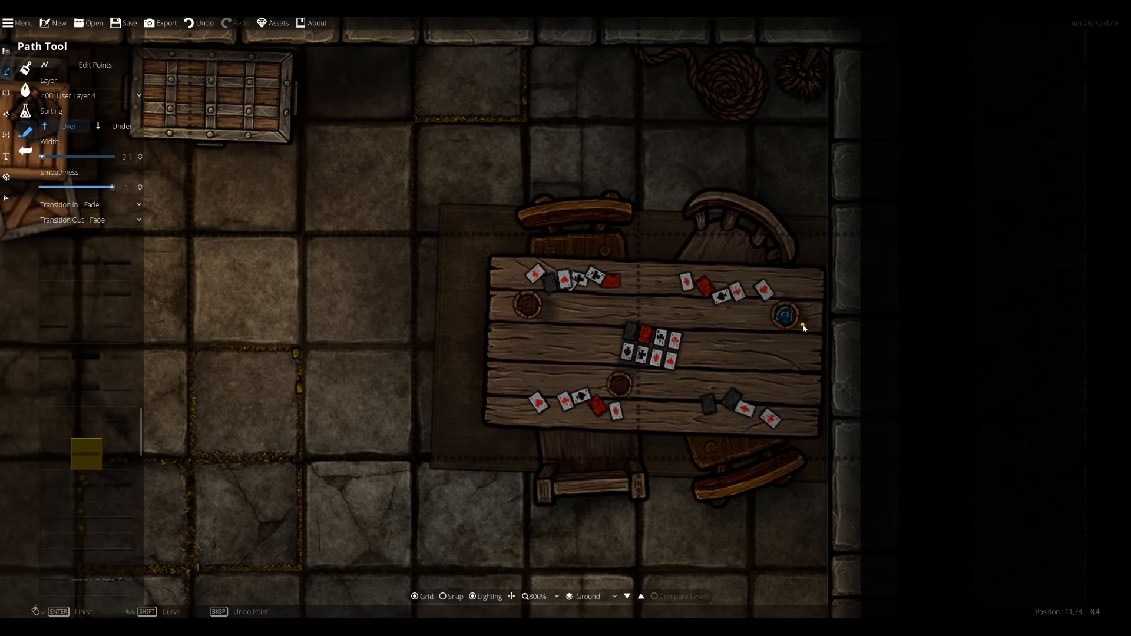
pyautogui.moveTo(756, 343); pyautogui.dragTo(736, 285)
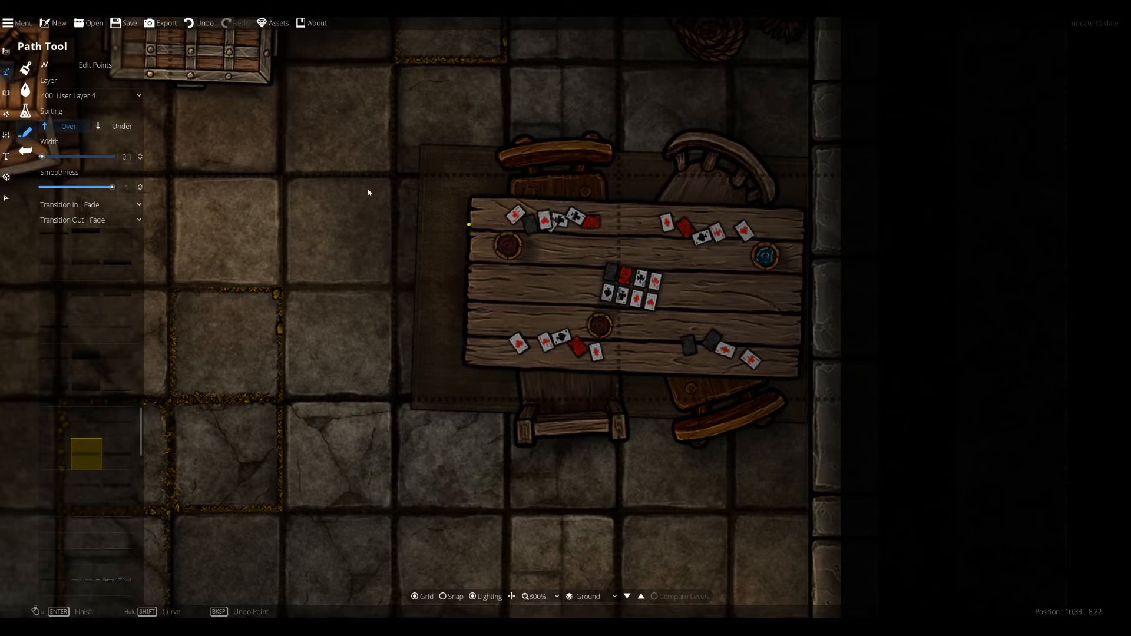
pyautogui.click(97, 65)
pyautogui.click(523, 259)
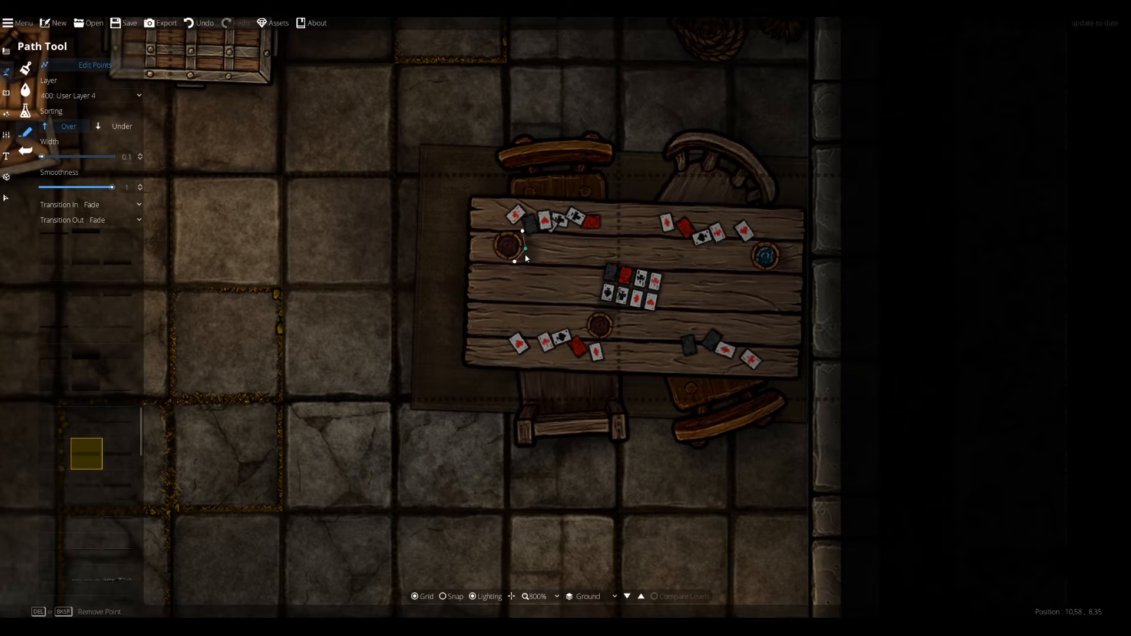
pyautogui.click(528, 254)
pyautogui.moveTo(522, 265); pyautogui.dragTo(518, 233)
# Draw thin shadow paths around the mugs and cards on the table, and open their points for editing.
pyautogui.moveTo(594, 336); pyautogui.dragTo(751, 439)
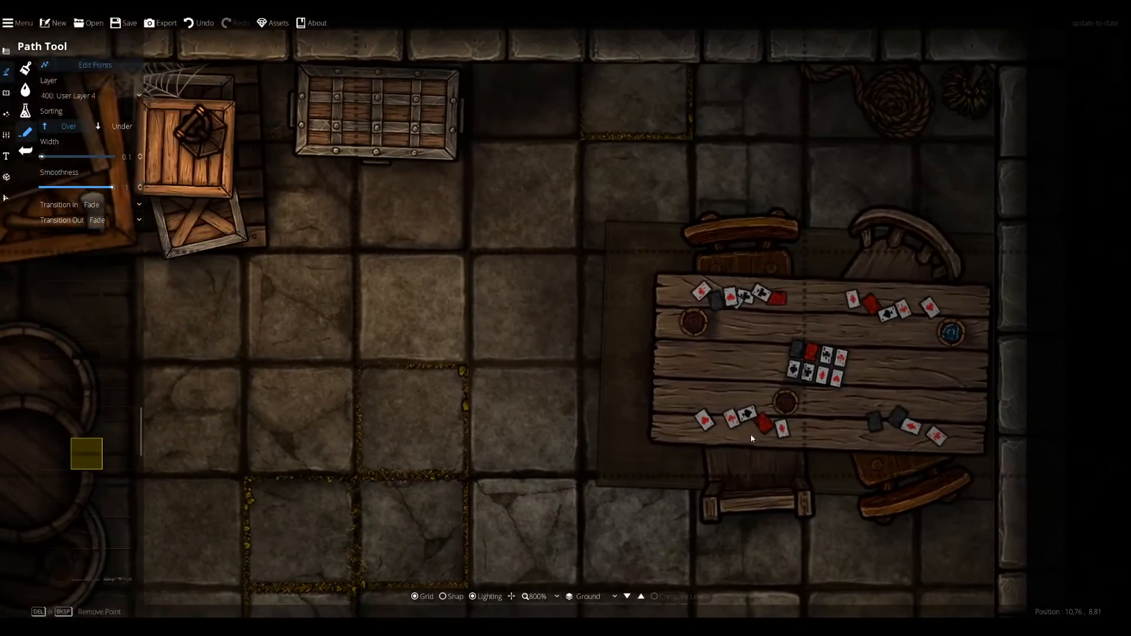
pyautogui.moveTo(380, 406); pyautogui.dragTo(208, 345)
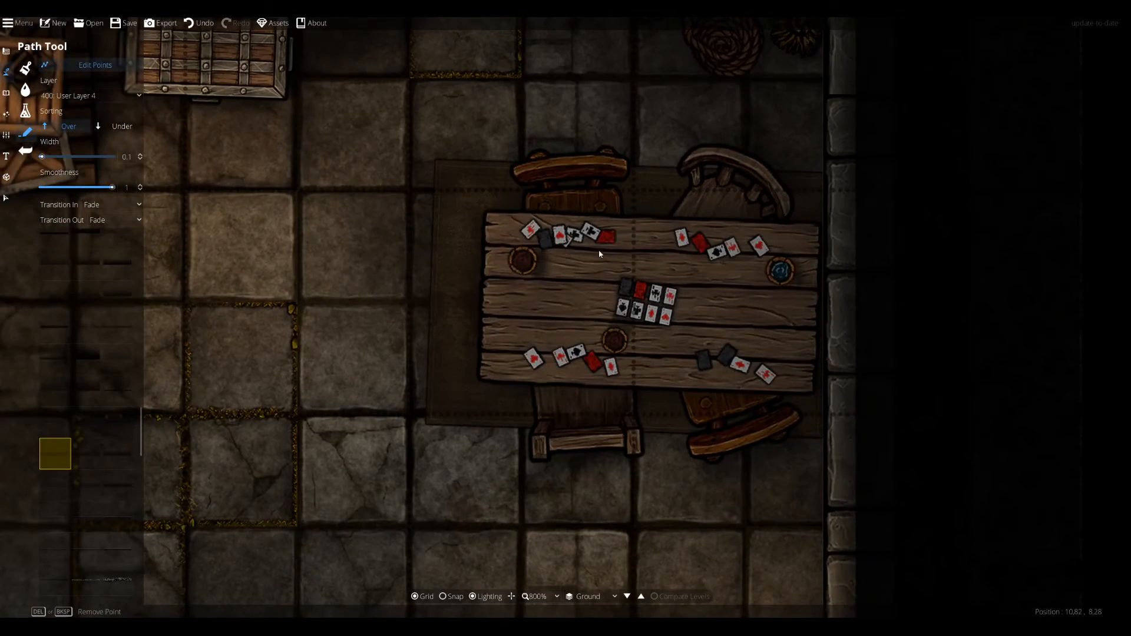
pyautogui.click(595, 280)
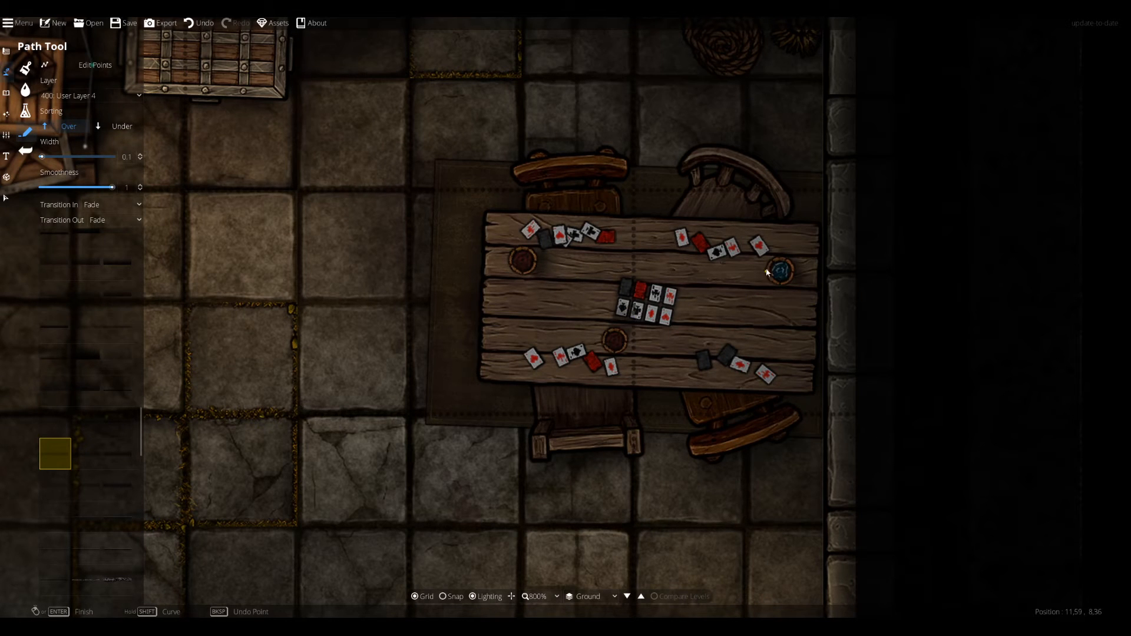
pyautogui.moveTo(718, 324); pyautogui.dragTo(638, 238)
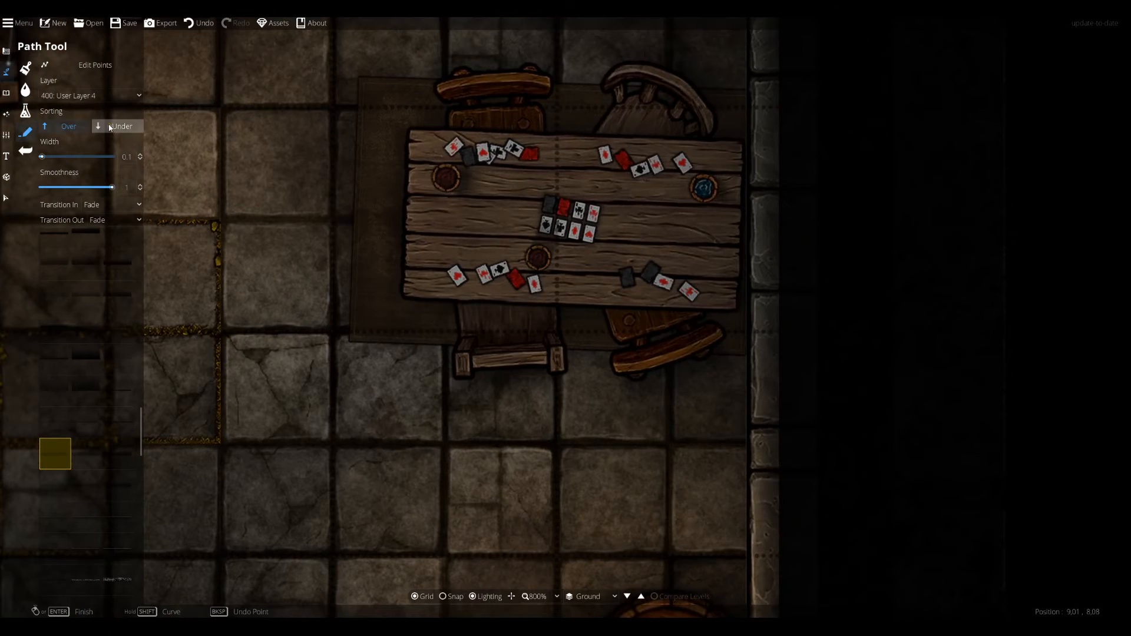
pyautogui.click(96, 66)
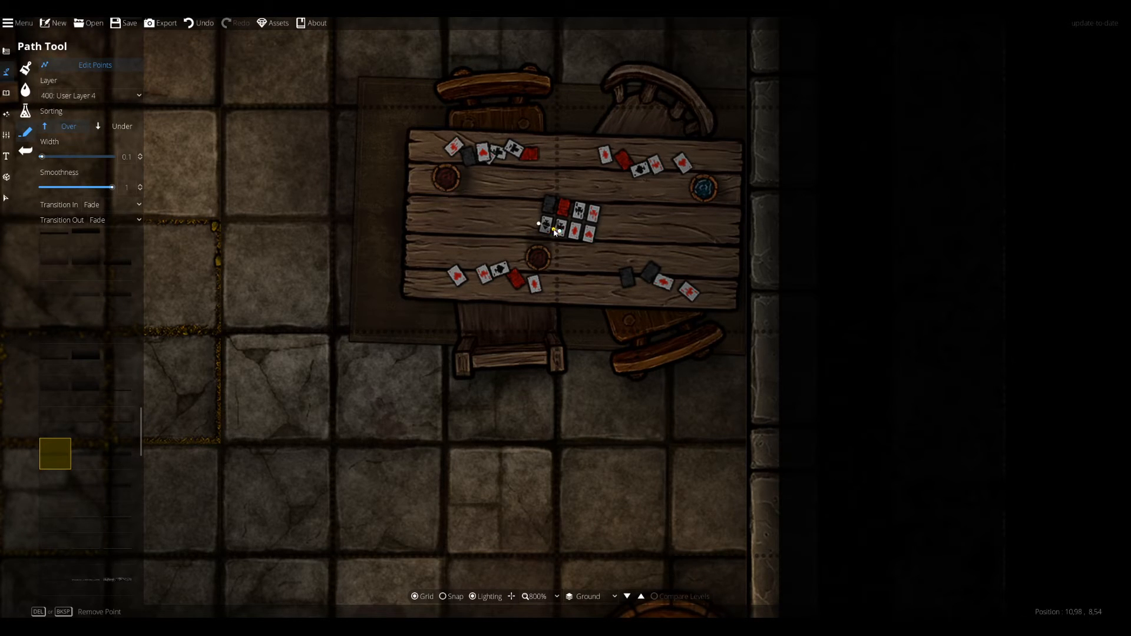
# Return to the Path tool and set the path layer to 200: User Layer 2.
pyautogui.moveTo(514, 331); pyautogui.dragTo(405, 257)
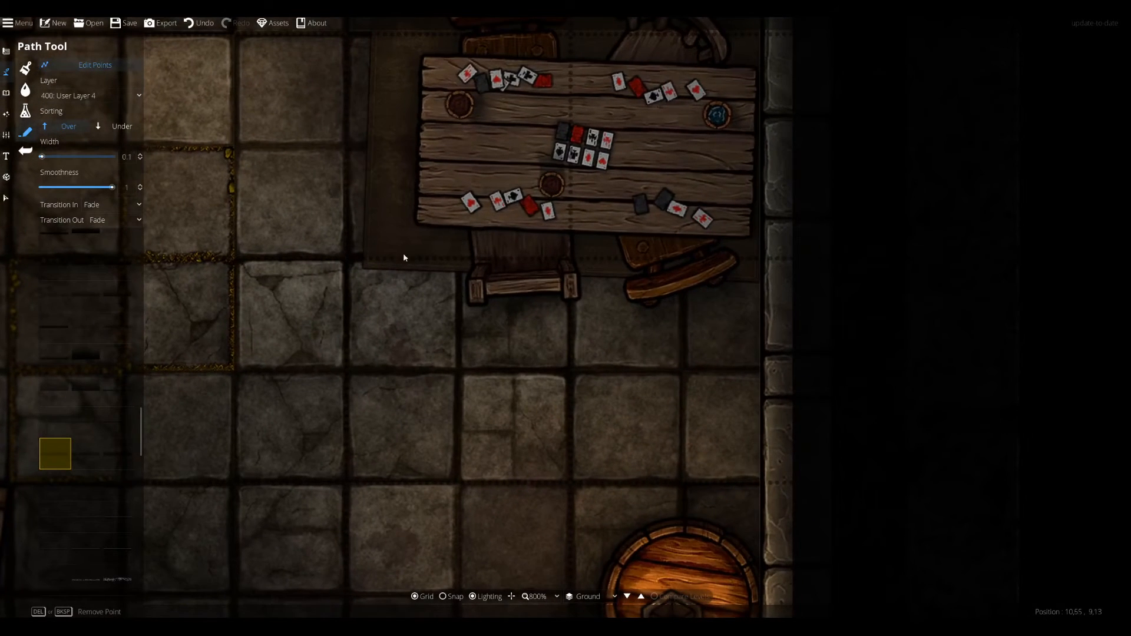
pyautogui.click(6, 114)
pyautogui.click(6, 93)
pyautogui.click(6, 72)
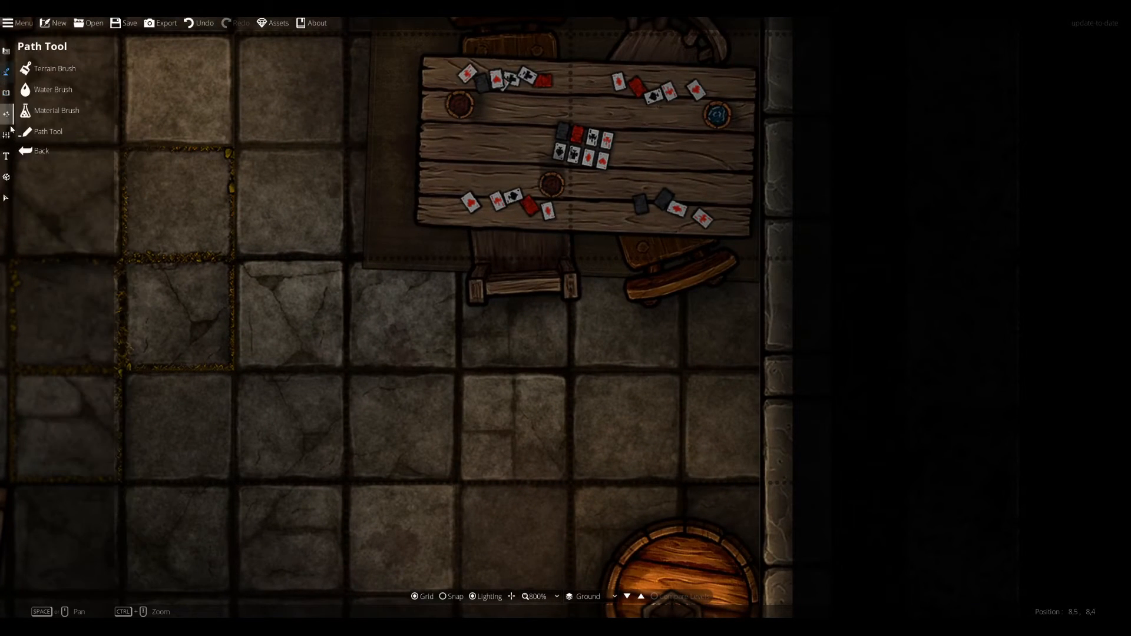
pyautogui.click(47, 131)
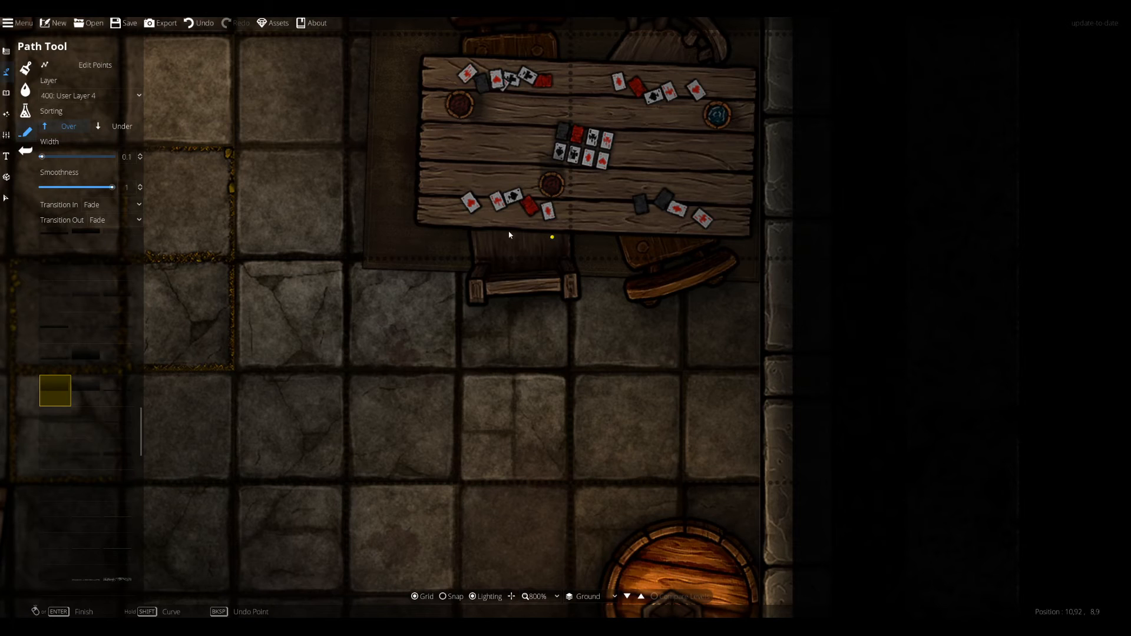
pyautogui.moveTo(586, 121); pyautogui.dragTo(572, 325)
pyautogui.moveTo(460, 219); pyautogui.dragTo(606, 253)
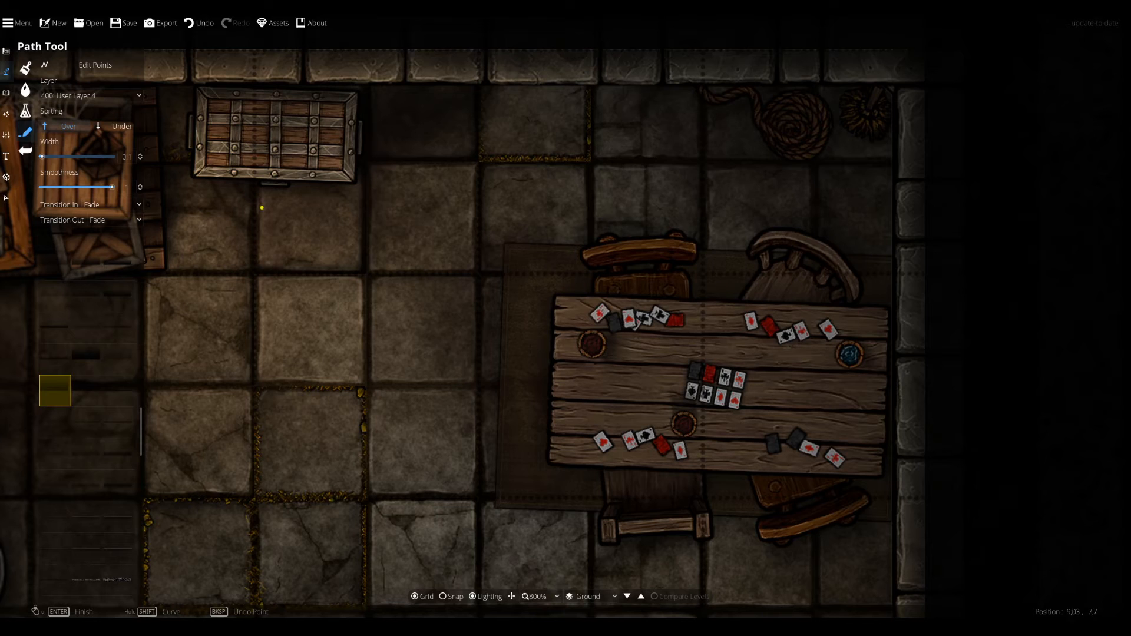
pyautogui.click(73, 96)
pyautogui.click(94, 198)
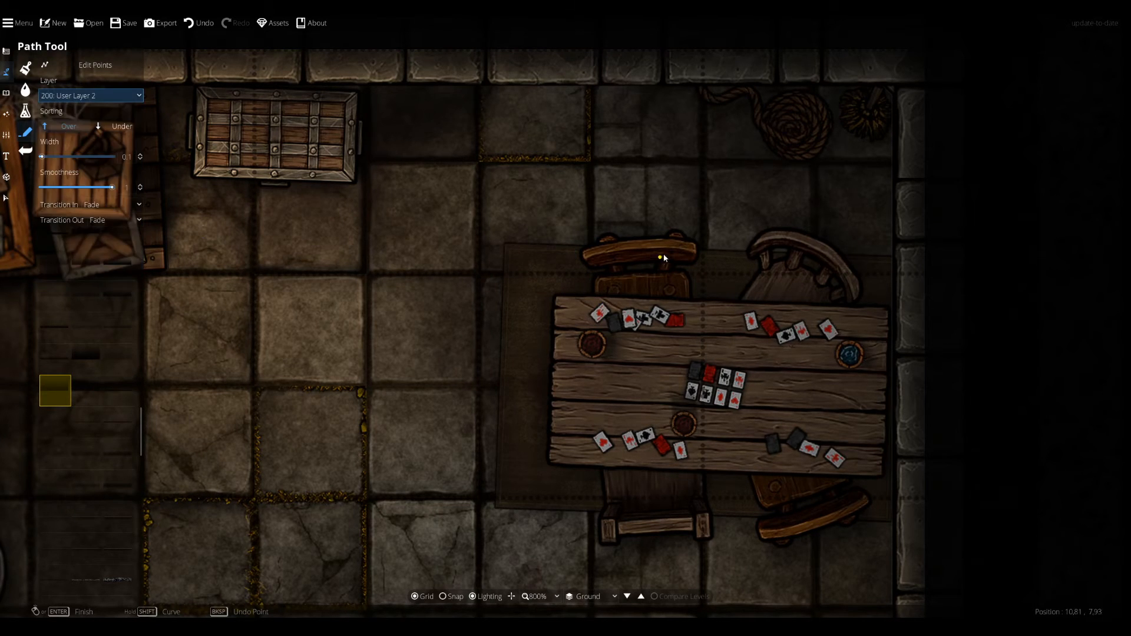
# Undo the last path and draw a shadow path beside the table's upper-left chair with another shadow style.
pyautogui.hotkey('ctrl', 'z')
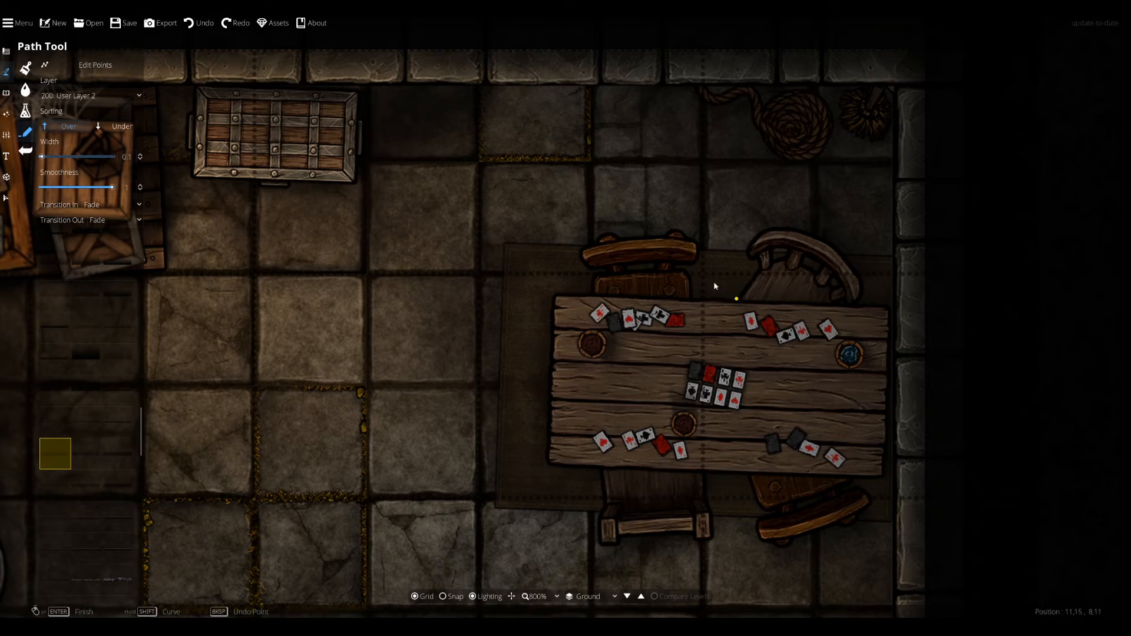
pyautogui.click(692, 304)
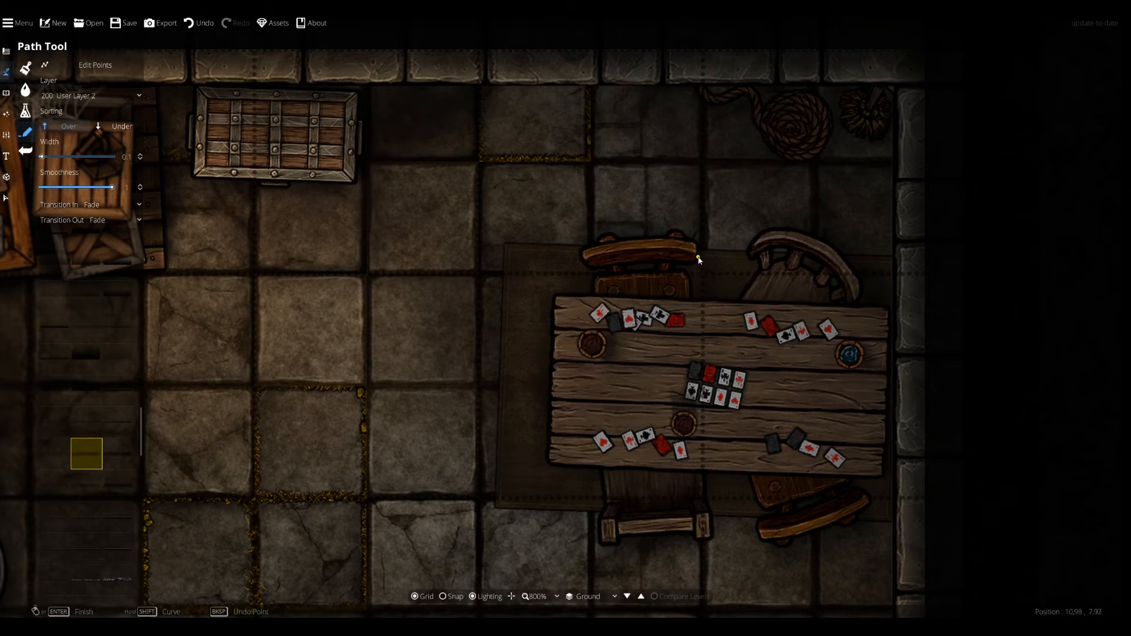
pyautogui.hotkey('ctrl', 'z')
pyautogui.hotkey('ctrl', 'y')
# Set the path width to 0.32 and layer to 300: User Layer 3, then draw a shadow along the table's lower edge.
pyautogui.moveTo(653, 453); pyautogui.dragTo(579, 350)
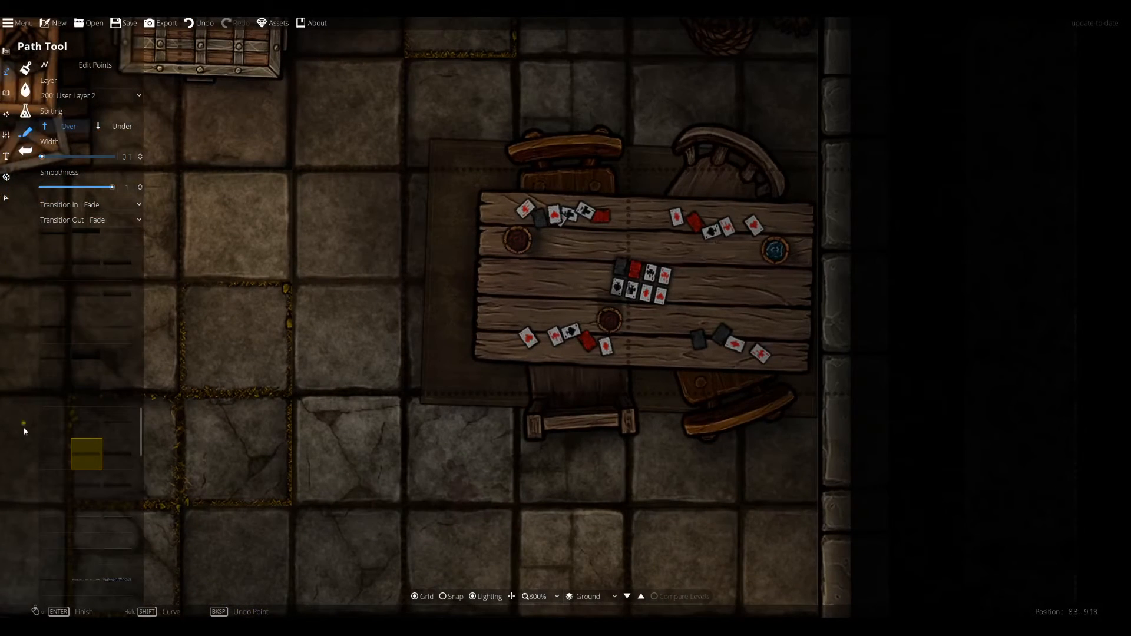
pyautogui.moveTo(41, 156); pyautogui.dragTo(63, 157)
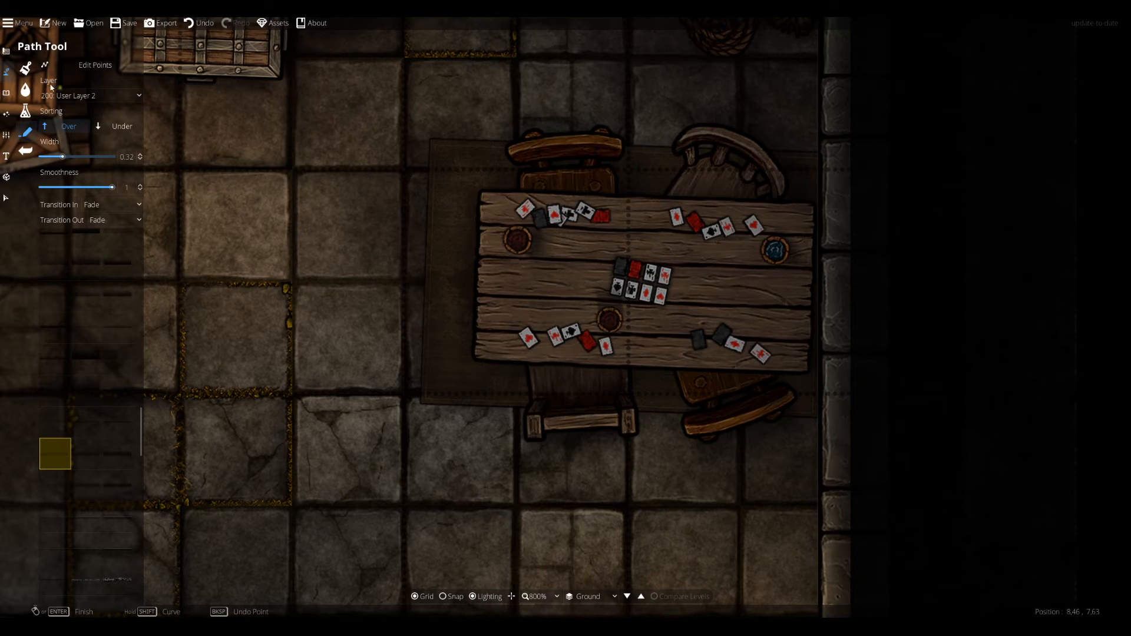
pyautogui.click(89, 96)
pyautogui.click(73, 209)
pyautogui.click(628, 378)
# Examine the shadows around the table, cards, mugs and chairs, and check the whole room.
pyautogui.moveTo(713, 405); pyautogui.dragTo(719, 316)
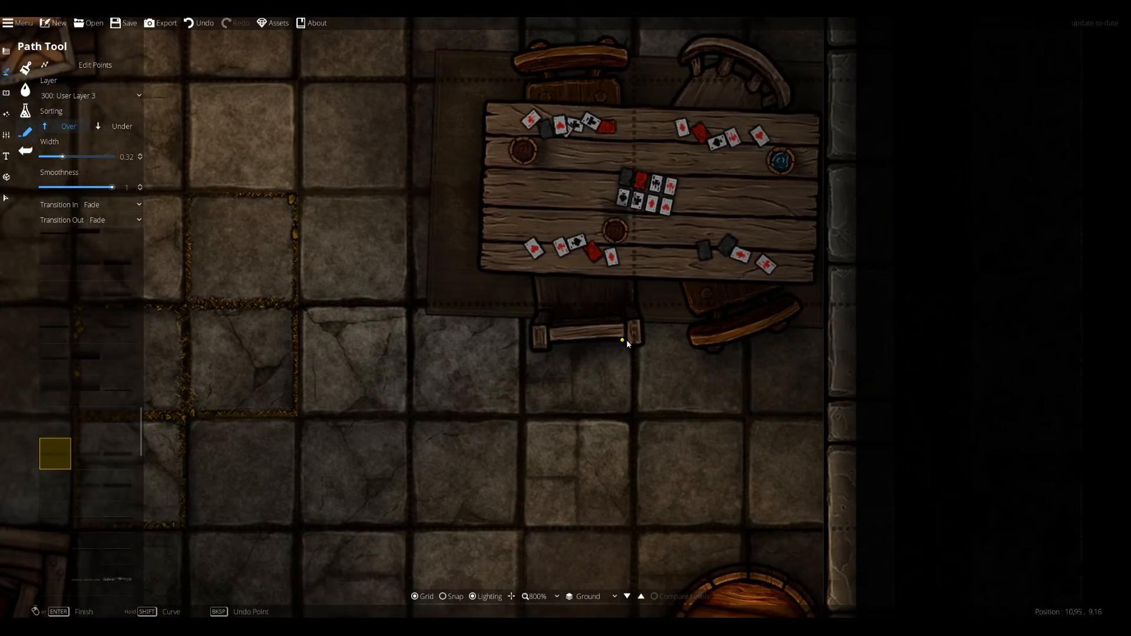
pyautogui.moveTo(536, 302); pyautogui.dragTo(539, 275)
pyautogui.moveTo(537, 166); pyautogui.dragTo(578, 420)
pyautogui.moveTo(443, 329); pyautogui.dragTo(531, 260)
pyautogui.moveTo(694, 354); pyautogui.dragTo(621, 340)
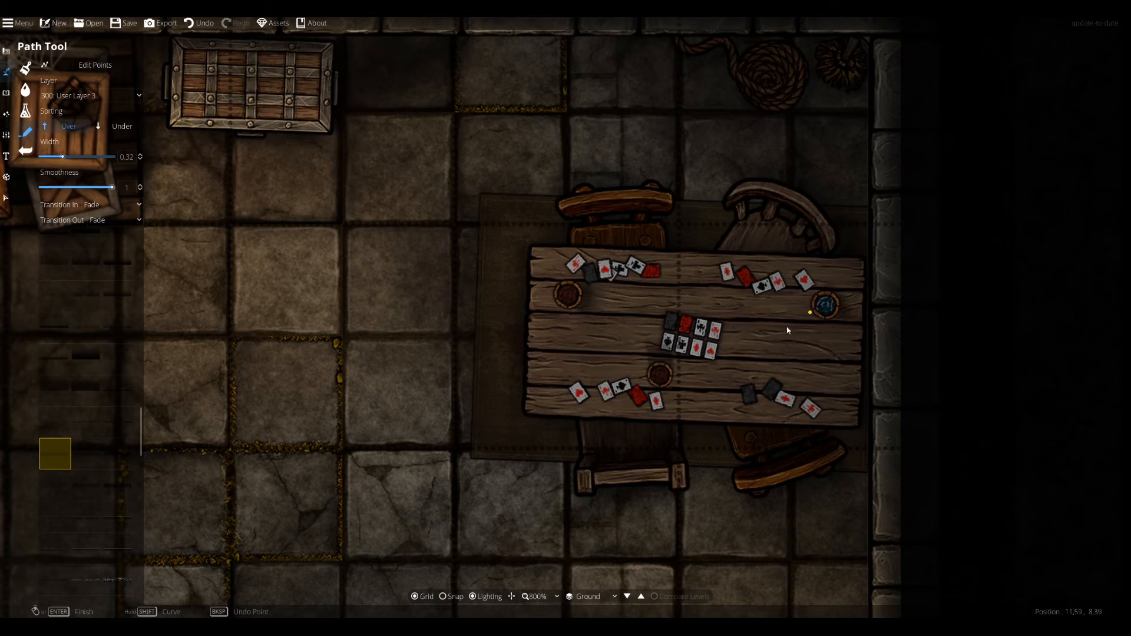
pyautogui.moveTo(670, 382); pyautogui.dragTo(750, 211)
pyautogui.moveTo(839, 155); pyautogui.dragTo(727, 383)
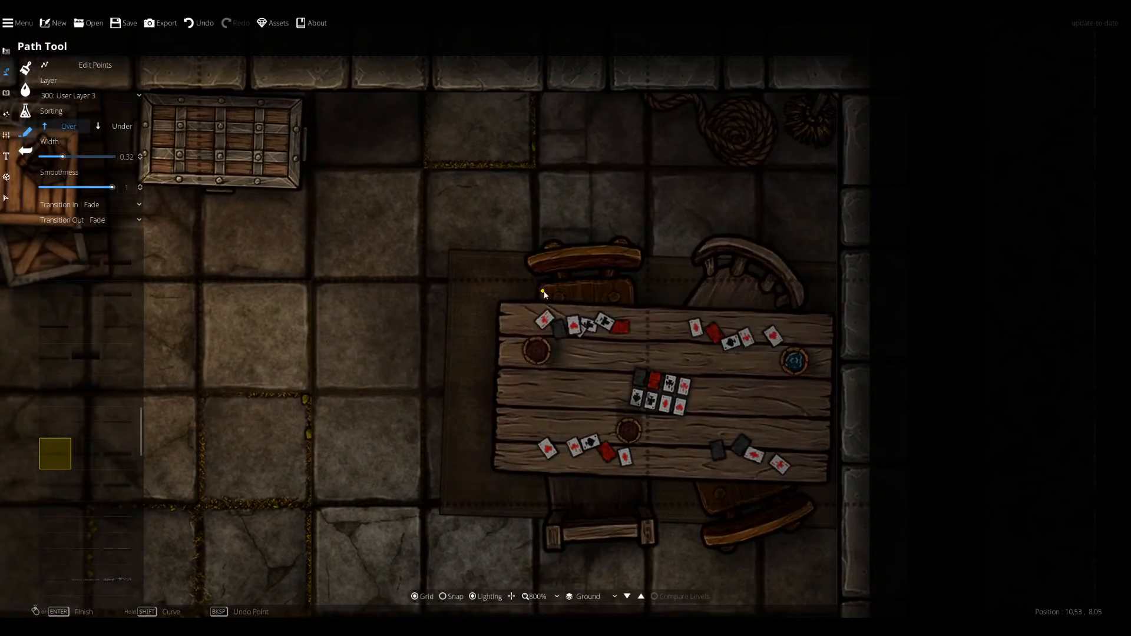
pyautogui.moveTo(465, 251); pyautogui.dragTo(553, 215)
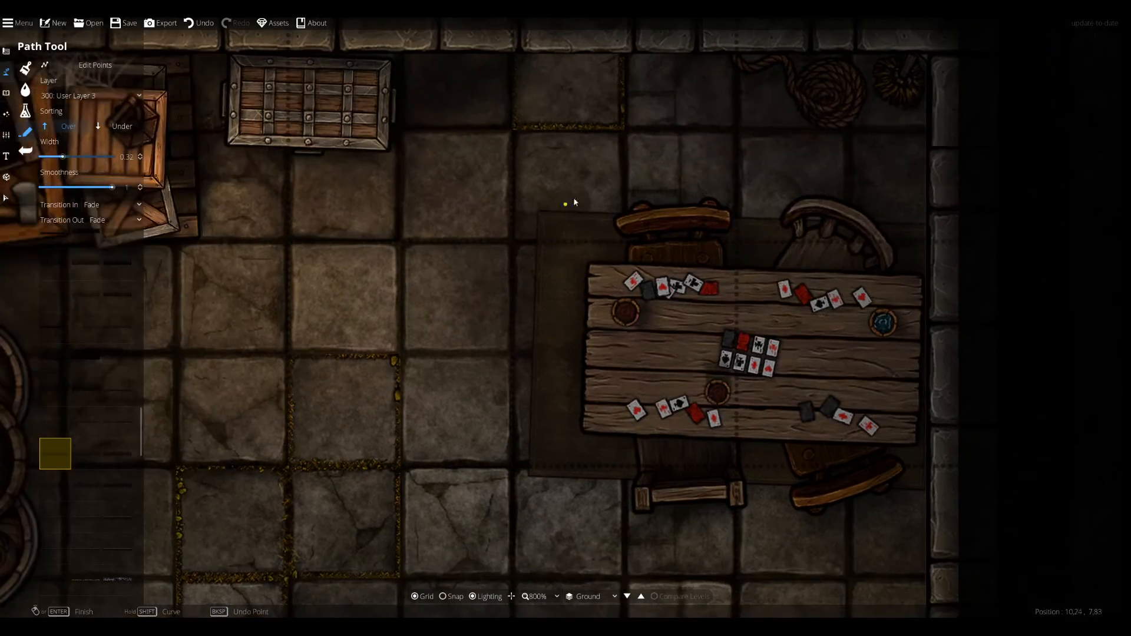
pyautogui.moveTo(669, 145); pyautogui.dragTo(399, 324)
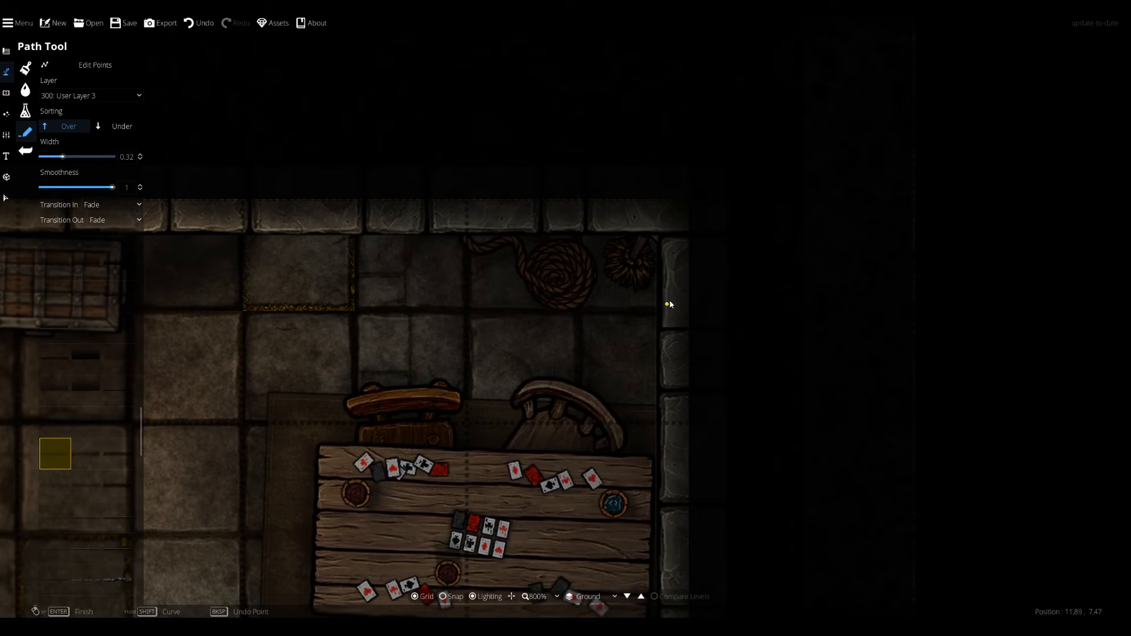
pyautogui.moveTo(260, 305); pyautogui.dragTo(810, 184)
pyautogui.moveTo(524, 508); pyautogui.dragTo(602, 274)
pyautogui.moveTo(560, 383); pyautogui.dragTo(565, 228)
pyautogui.moveTo(680, 321); pyautogui.dragTo(462, 497)
pyautogui.moveTo(457, 207); pyautogui.dragTo(223, 61)
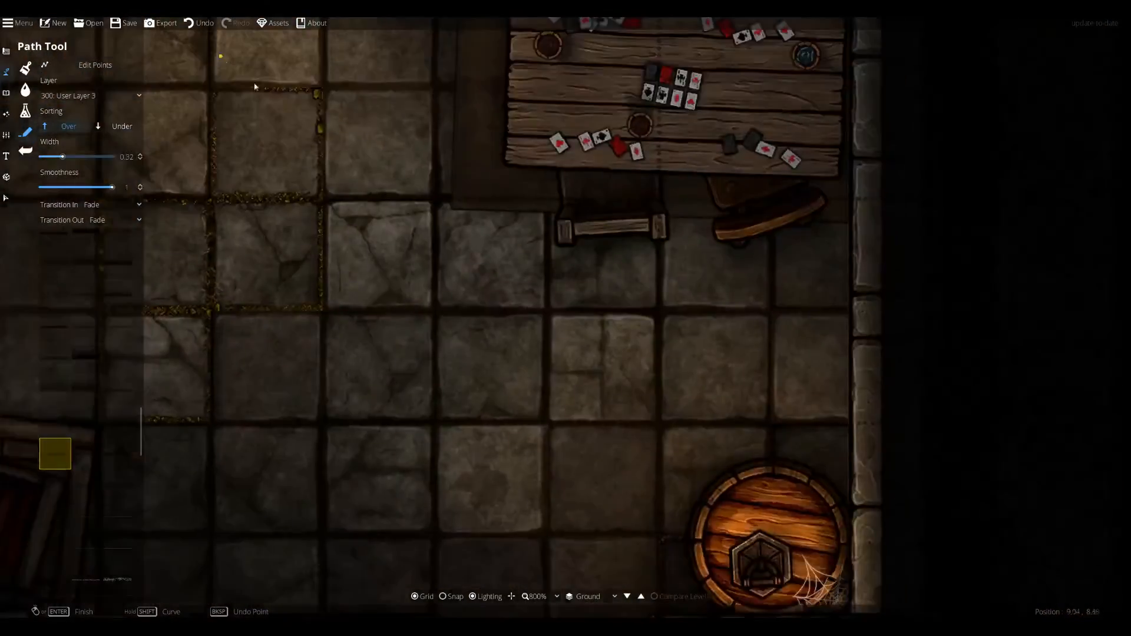
pyautogui.scroll(-1, 345, 237)
pyautogui.moveTo(345, 237); pyautogui.dragTo(501, 301)
pyautogui.scroll(-1, 500, 302)
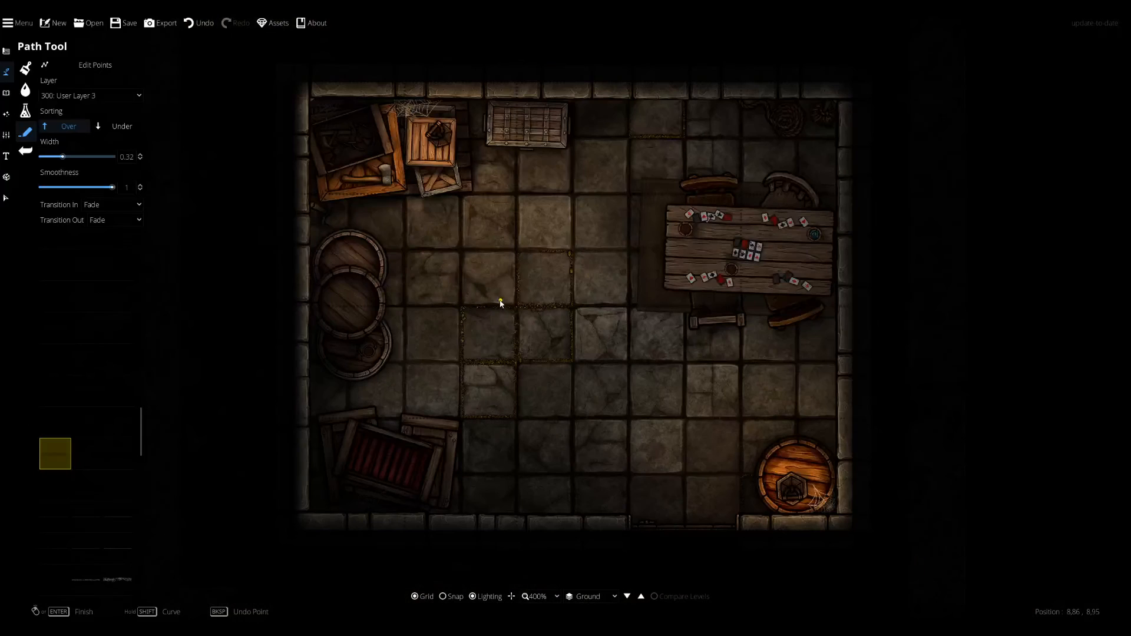
# Save the map and set up the Light tool with a small spot style and a range of 0.5.
pyautogui.hotkey('ctrl', 's')
pyautogui.click(6, 114)
pyautogui.click(29, 91)
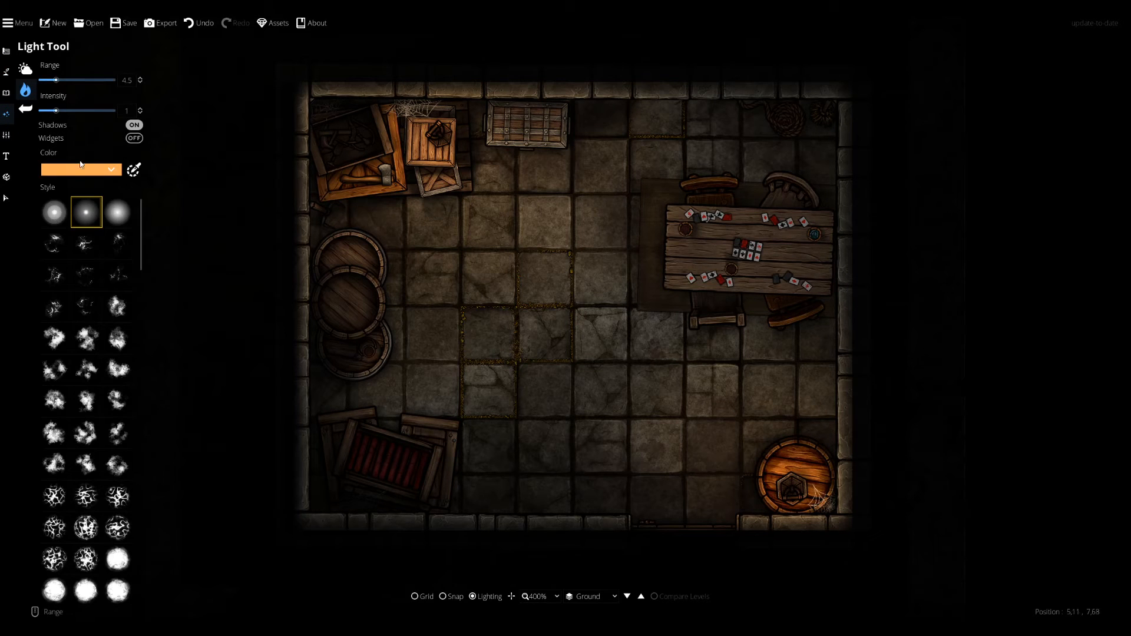
pyautogui.scroll(-7, 87, 365)
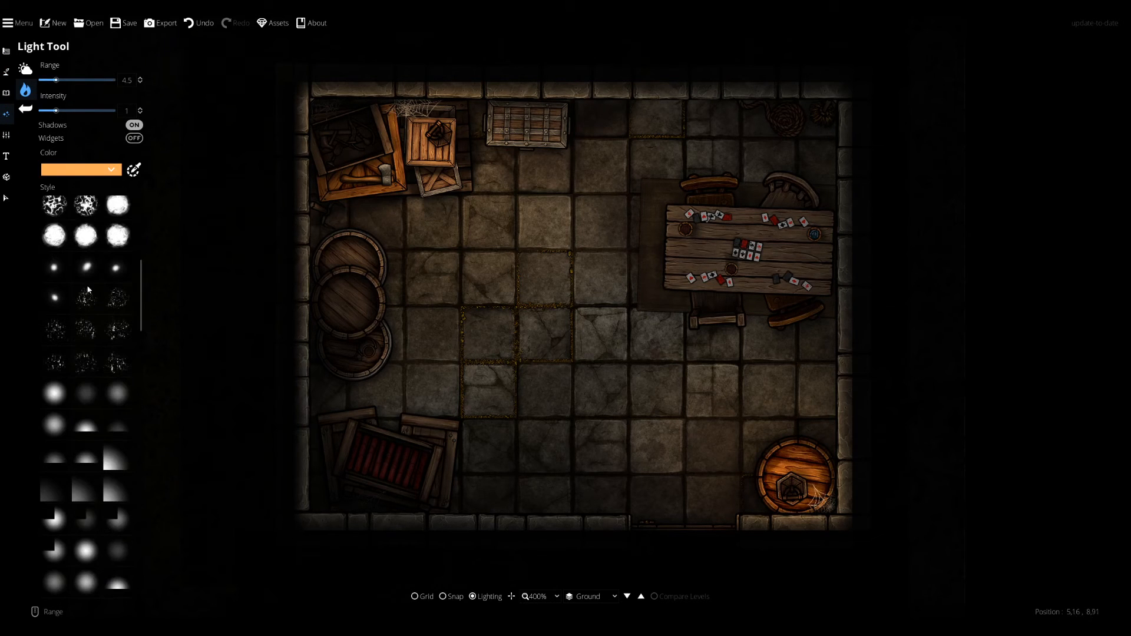
pyautogui.click(86, 268)
pyautogui.scroll(-4, 525, 323)
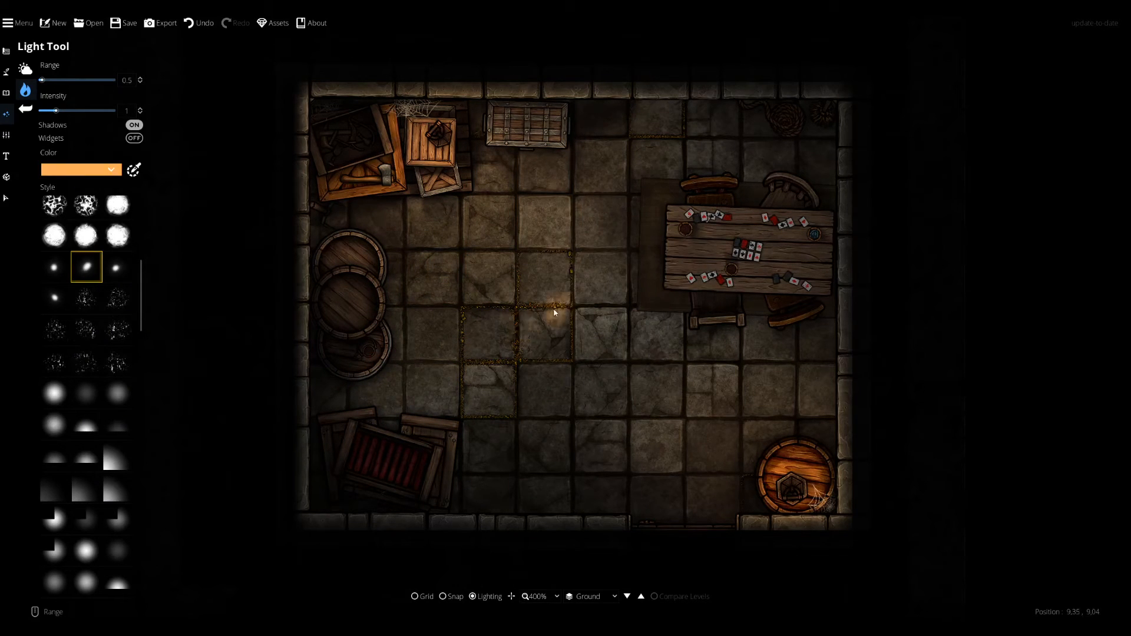
pyautogui.scroll(3, 518, 272)
pyautogui.scroll(-3, 516, 275)
pyautogui.middleClick(460, 321)
pyautogui.click(54, 267)
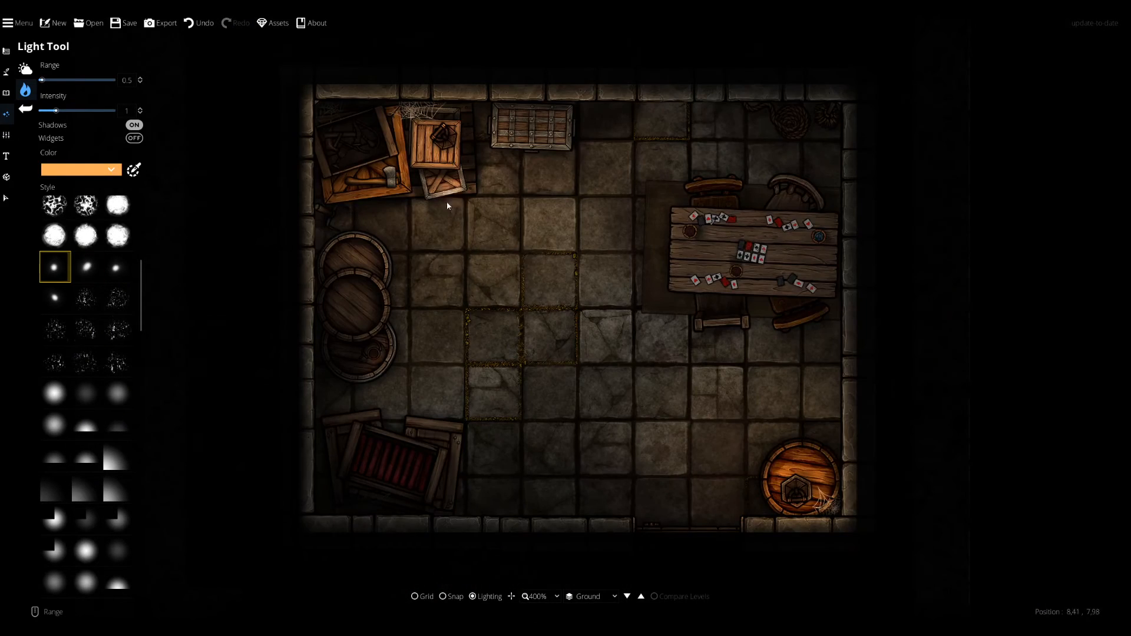
# Select and delete the light on the floor between the crates and the card table.
pyautogui.press('v')
pyautogui.scroll(3, 478, 175)
pyautogui.moveTo(404, 171); pyautogui.dragTo(476, 254)
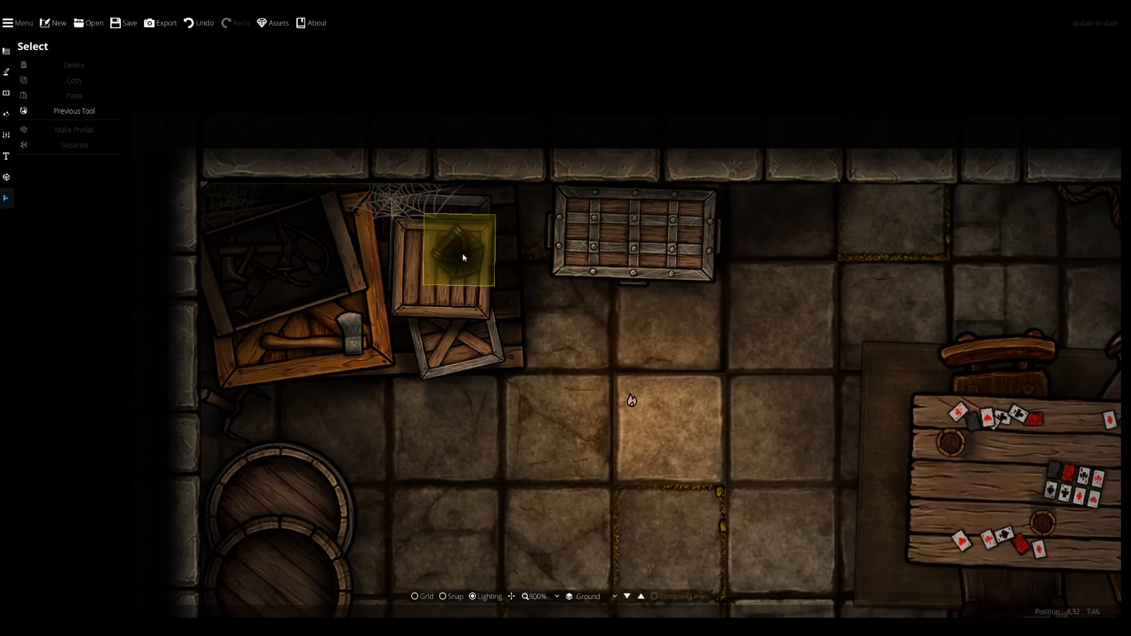
pyautogui.click(462, 257)
pyautogui.click(606, 394)
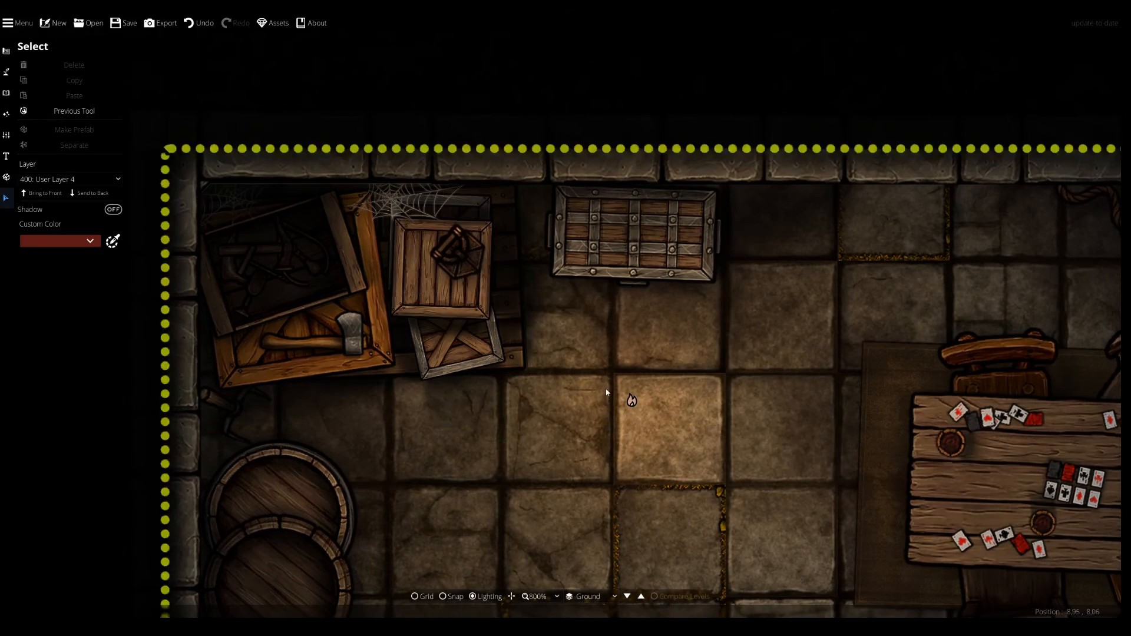
pyautogui.moveTo(715, 537); pyautogui.dragTo(250, 18)
pyautogui.click(709, 383)
pyautogui.click(586, 330)
pyautogui.press('Delete')
# Return to the Light tool and set the light's intensity to 0.5 and its color to d88937.
pyautogui.click(4, 72)
pyautogui.click(6, 92)
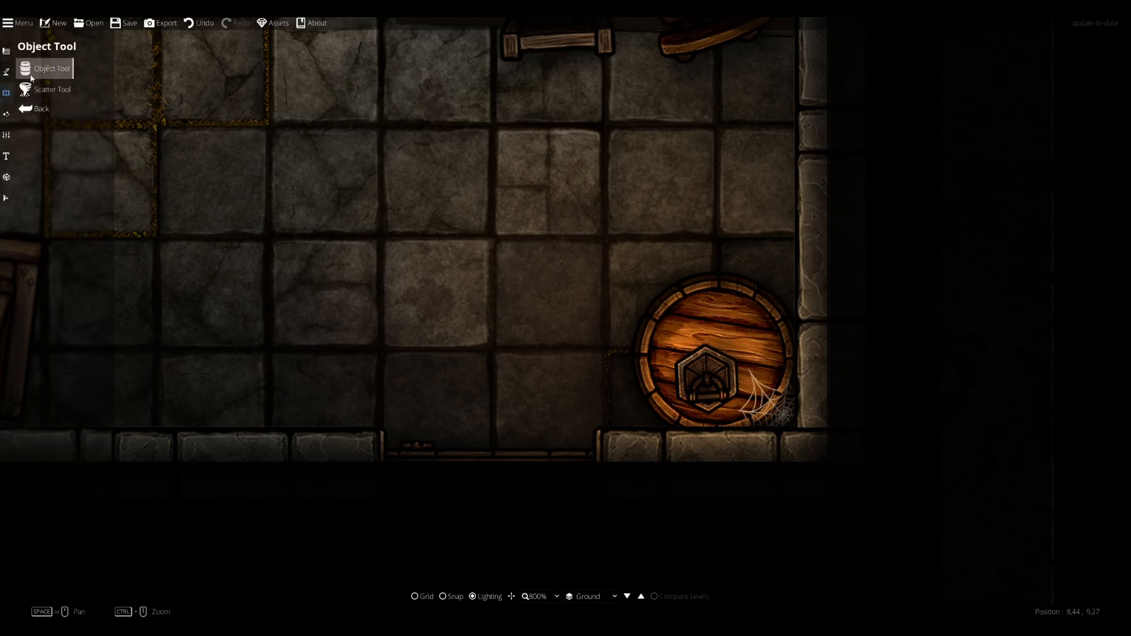
pyautogui.click(6, 72)
pyautogui.click(6, 114)
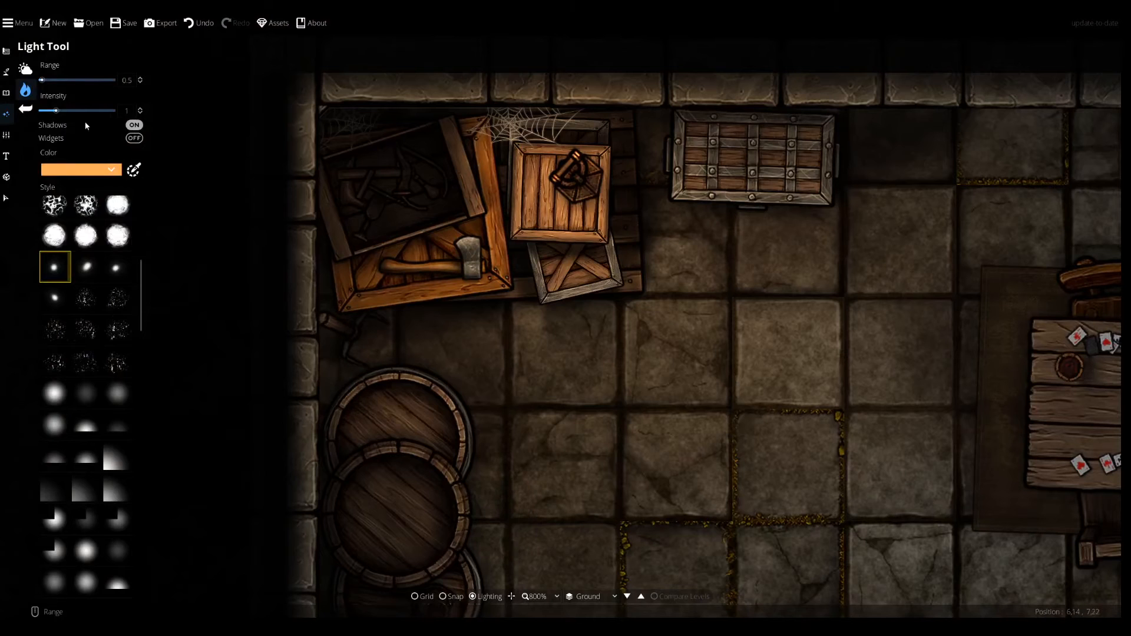
pyautogui.moveTo(56, 110); pyautogui.dragTo(25, 117)
pyautogui.click(97, 173)
pyautogui.click(103, 189)
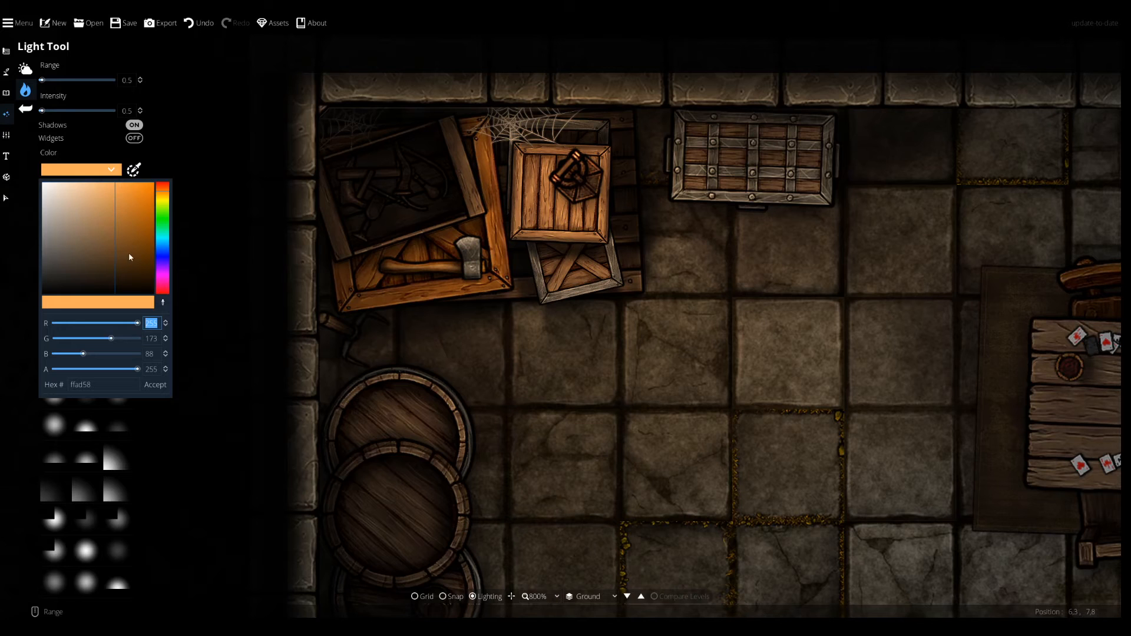
pyautogui.moveTo(114, 193); pyautogui.dragTo(127, 197)
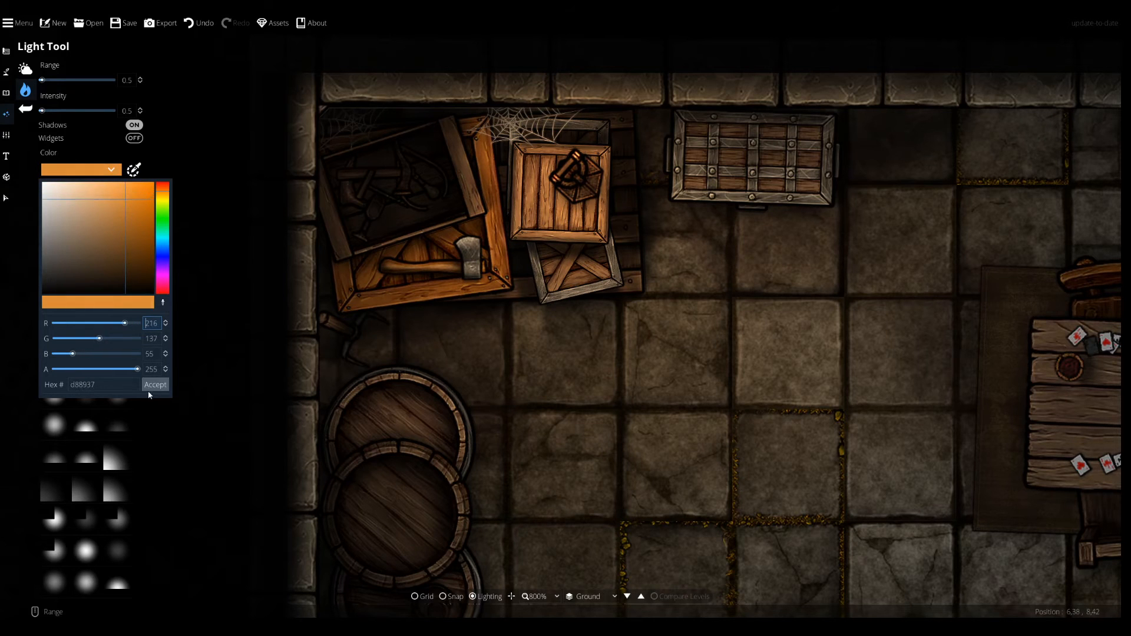
pyautogui.click(151, 387)
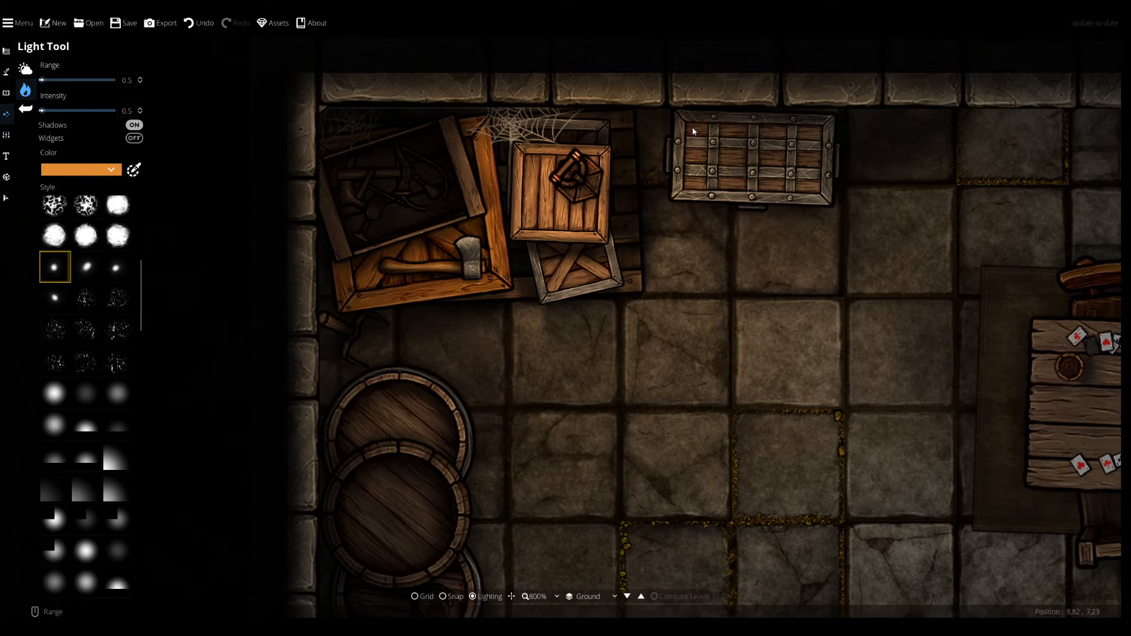
# Place small warm lights on the chest and along the crate edges, trying the neighbouring small spot styles.
pyautogui.moveTo(680, 190); pyautogui.dragTo(663, 218)
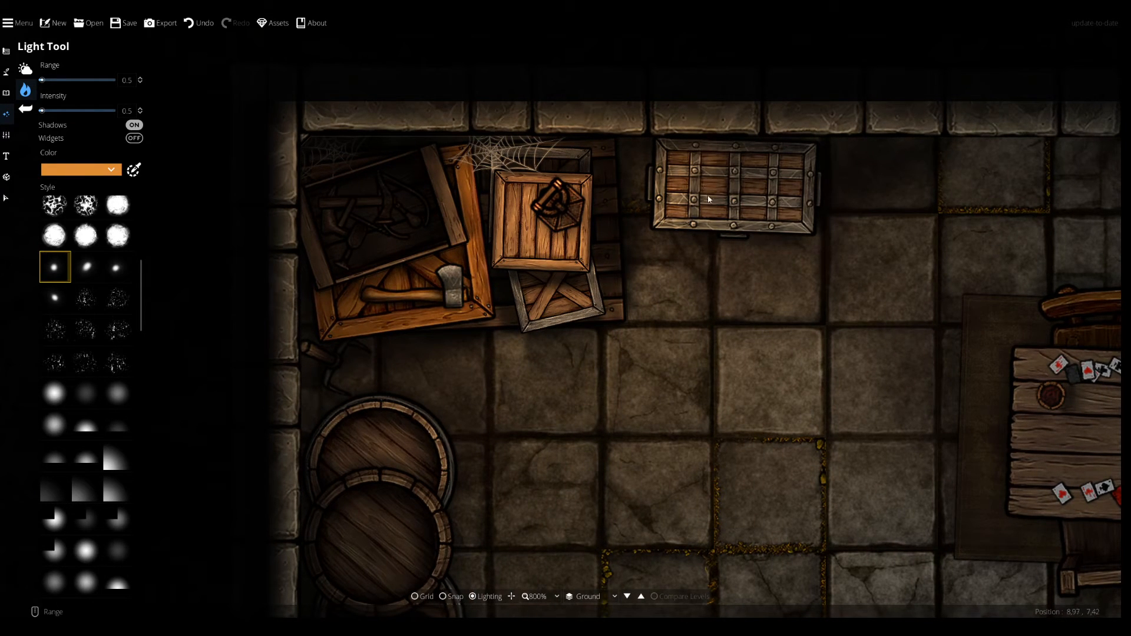
pyautogui.click(86, 266)
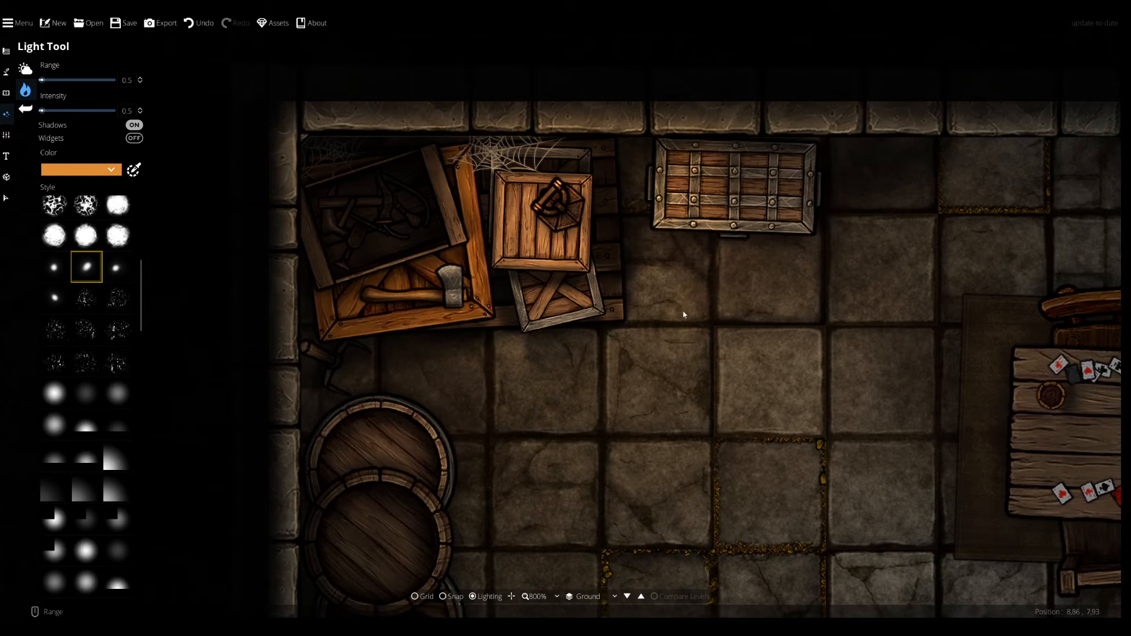
pyautogui.click(117, 274)
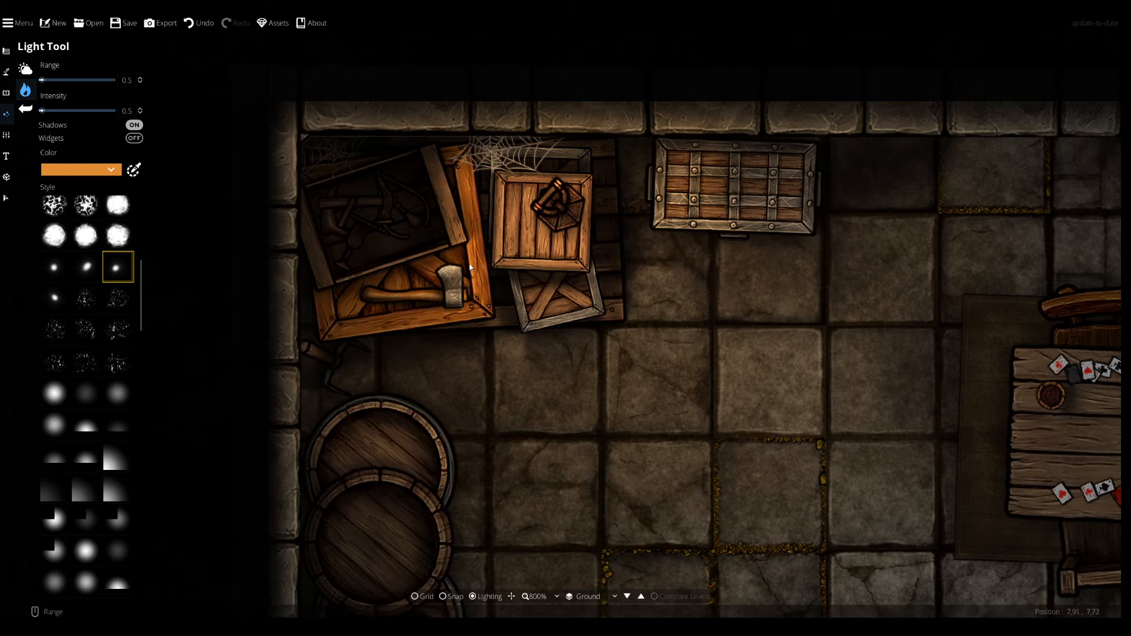
pyautogui.moveTo(474, 359); pyautogui.dragTo(424, 203)
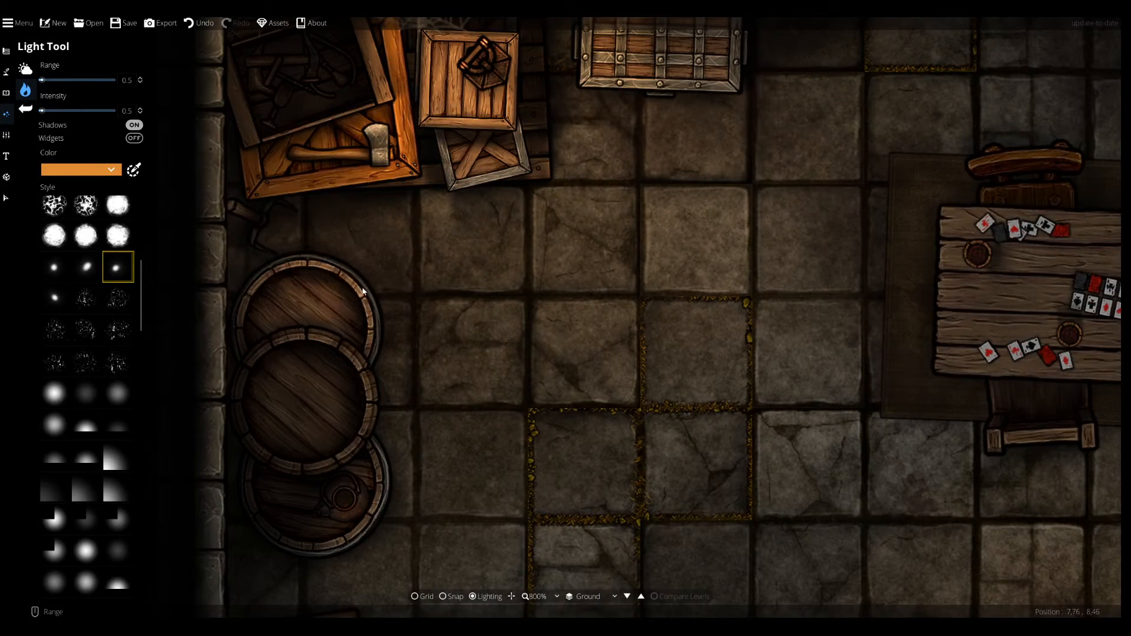
# Undo the last two light placements, return to the first small spot style and light the rims of the stacked barrels.
pyautogui.hotkey('ctrl', 'z')
pyautogui.hotkey('ctrl', 'z')
pyautogui.moveTo(684, 248); pyautogui.dragTo(606, 309)
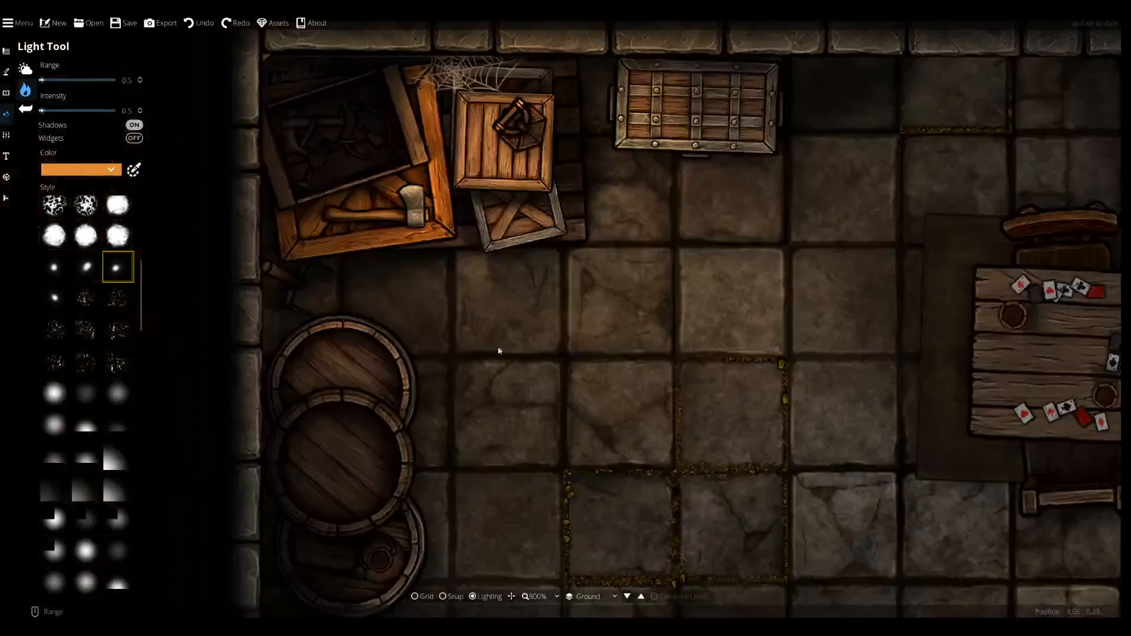
pyautogui.moveTo(436, 424); pyautogui.dragTo(475, 353)
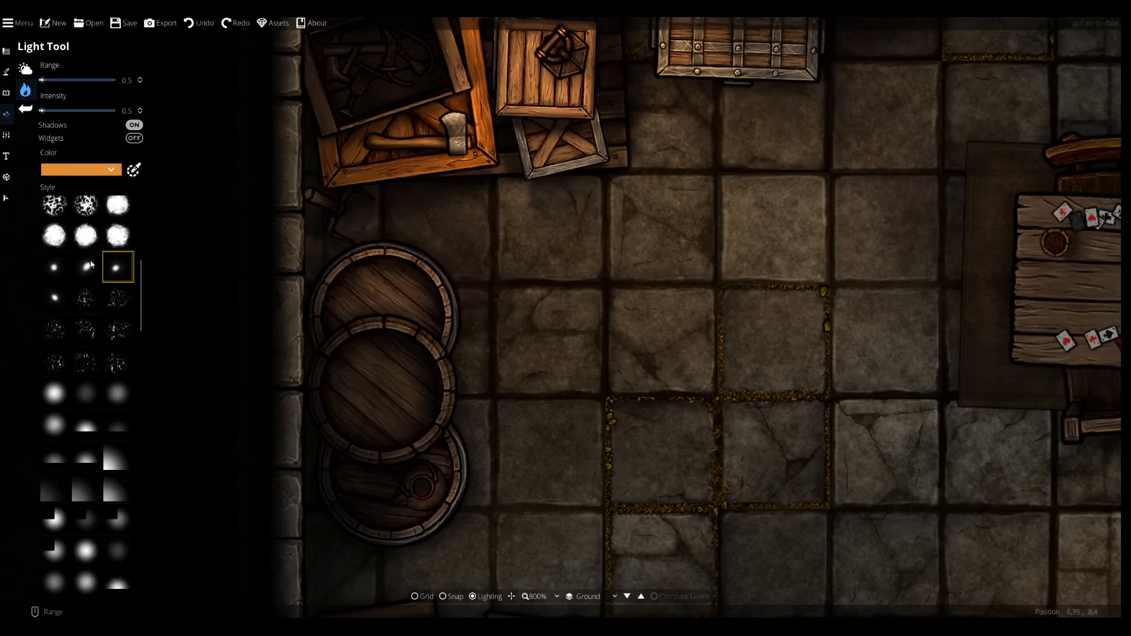
pyautogui.click(65, 302)
pyautogui.click(60, 272)
pyautogui.click(442, 471)
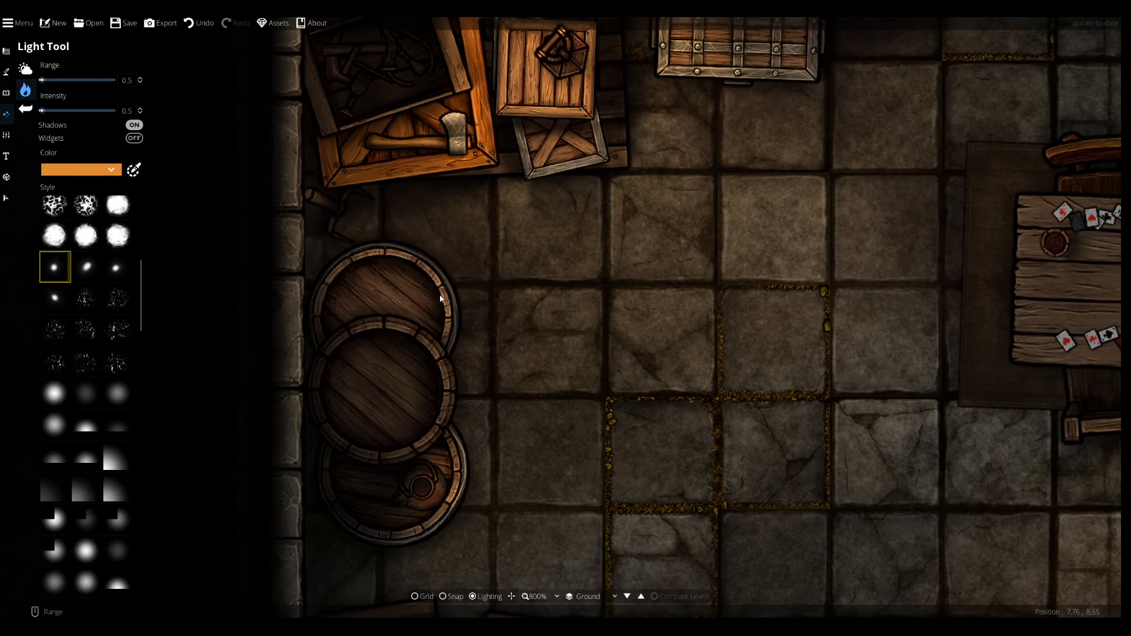
# Place small lights along the wooden frames around the red slatted crate in the room's lower-left corner.
pyautogui.moveTo(607, 462); pyautogui.dragTo(510, 293)
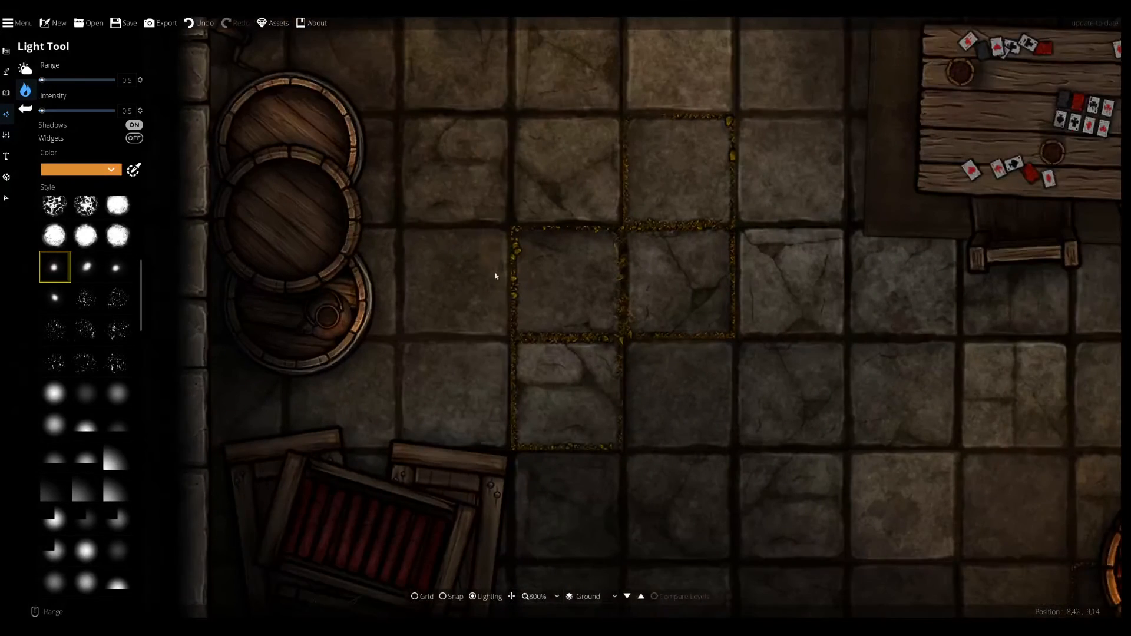
pyautogui.moveTo(480, 406); pyautogui.dragTo(468, 329)
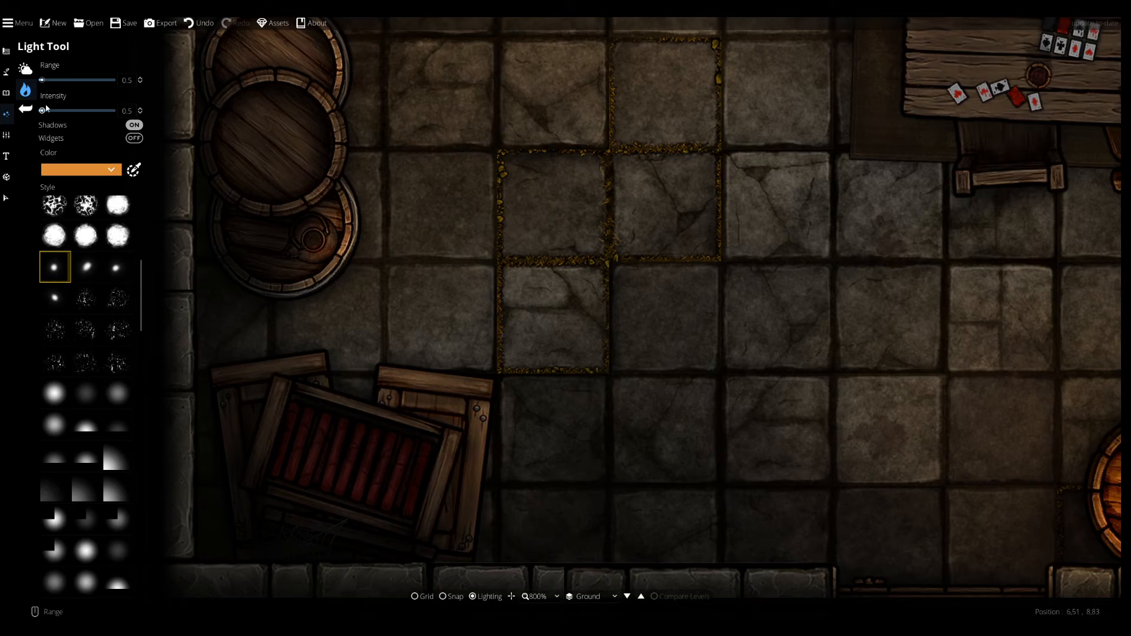
pyautogui.moveTo(567, 316); pyautogui.dragTo(457, 245)
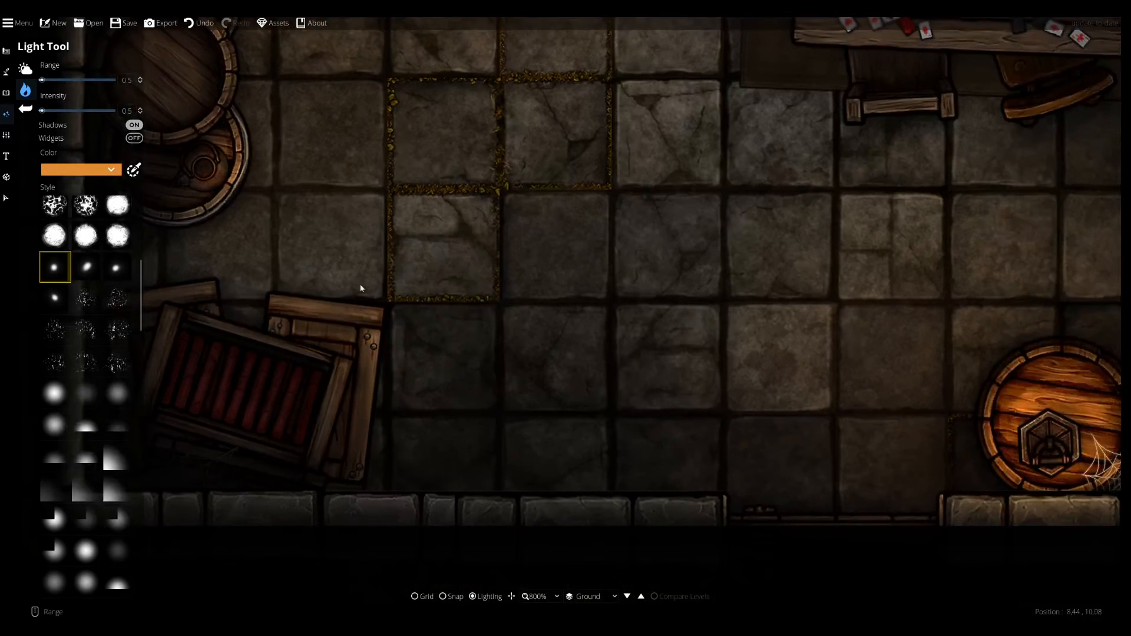
pyautogui.moveTo(459, 377); pyautogui.dragTo(683, 443)
pyautogui.moveTo(516, 269); pyautogui.dragTo(452, 464)
pyautogui.scroll(-2, 656, 328)
pyautogui.moveTo(660, 350); pyautogui.dragTo(643, 299)
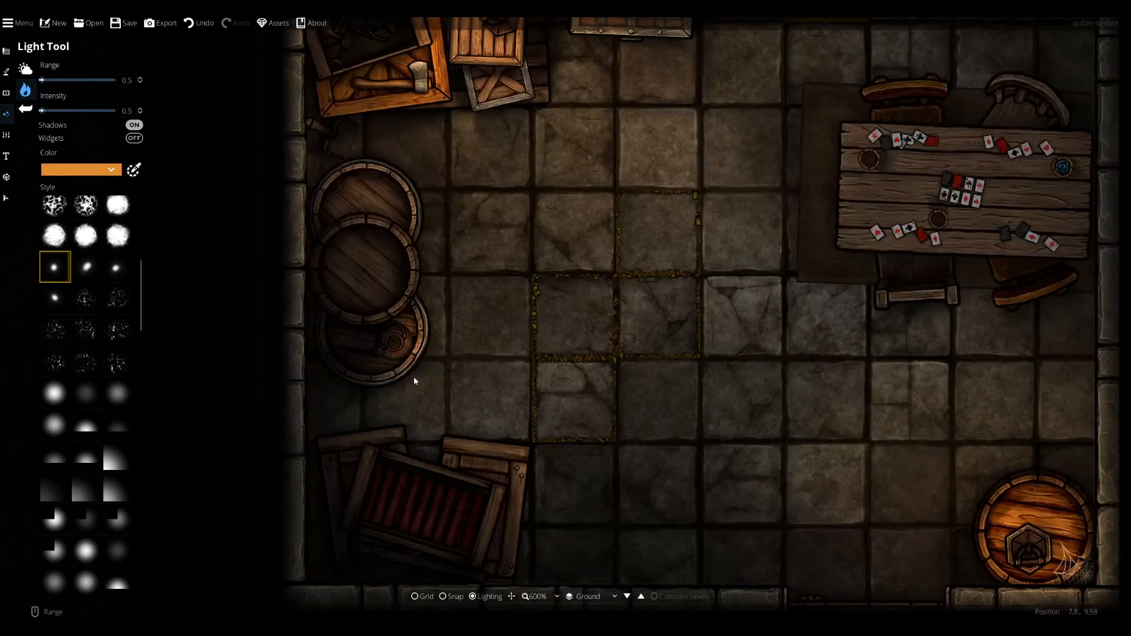
# Spread wider lights across the open floor, using a range of 3 and a range of 2.
pyautogui.moveTo(545, 242); pyautogui.dragTo(505, 312)
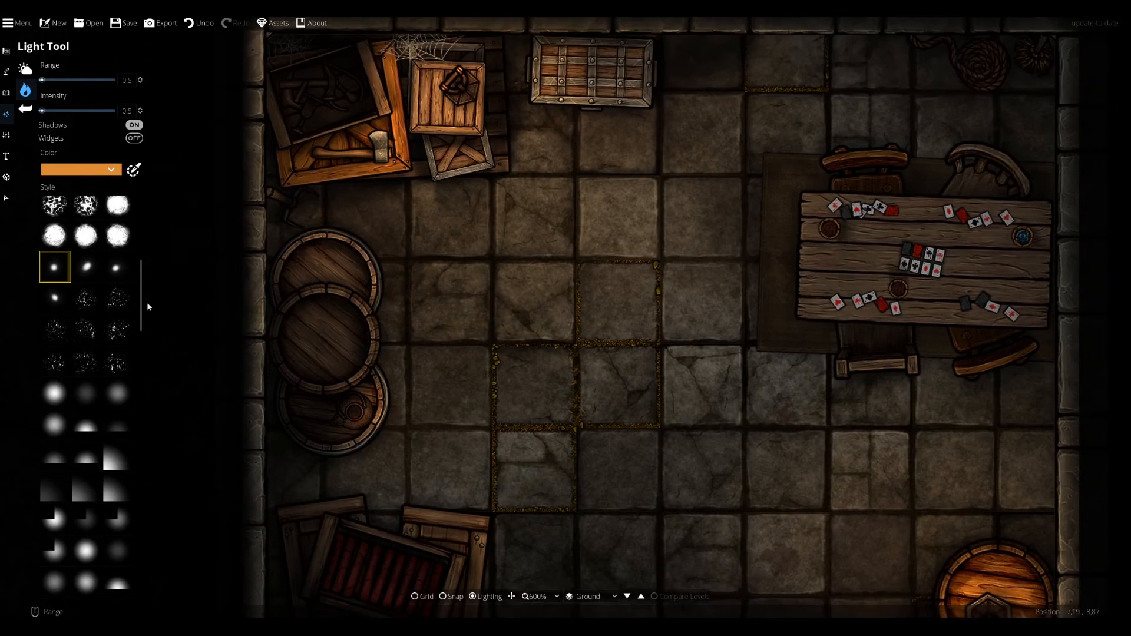
pyautogui.scroll(2, 554, 340)
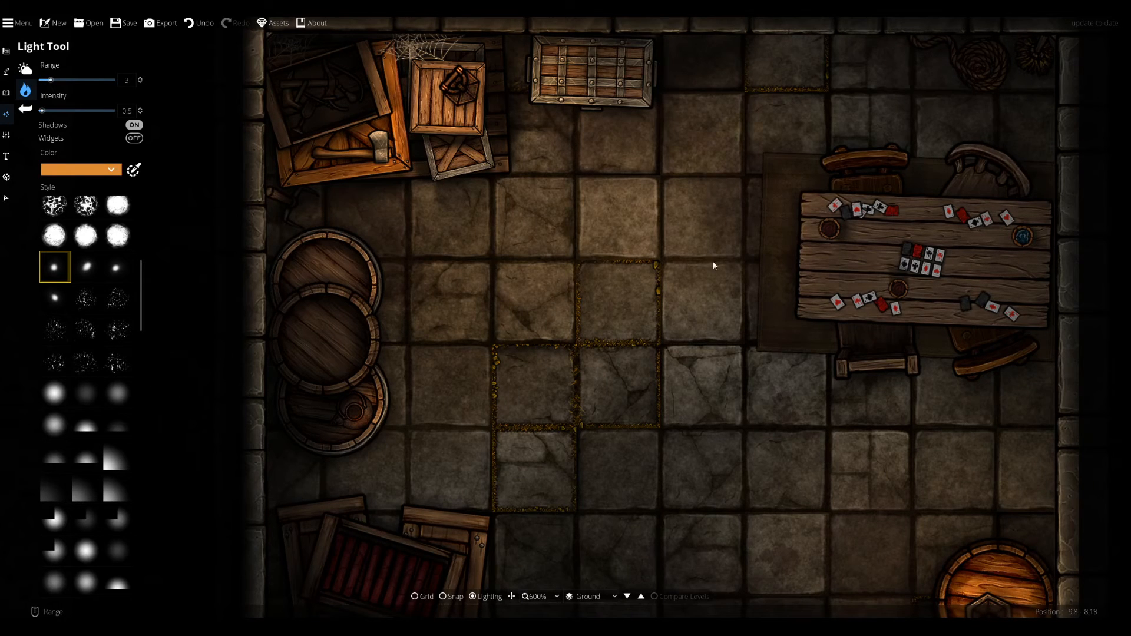
pyautogui.moveTo(660, 488); pyautogui.dragTo(635, 264)
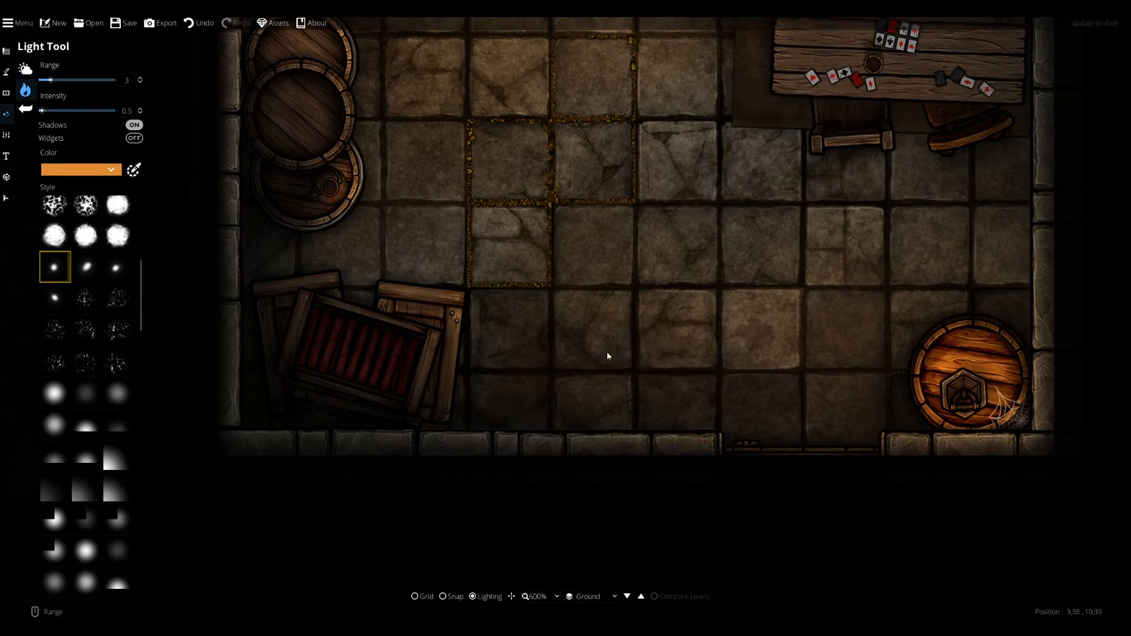
pyautogui.moveTo(1033, 327); pyautogui.dragTo(1016, 384)
pyautogui.moveTo(764, 186); pyautogui.dragTo(634, 296)
pyautogui.moveTo(444, 130); pyautogui.dragTo(573, 54)
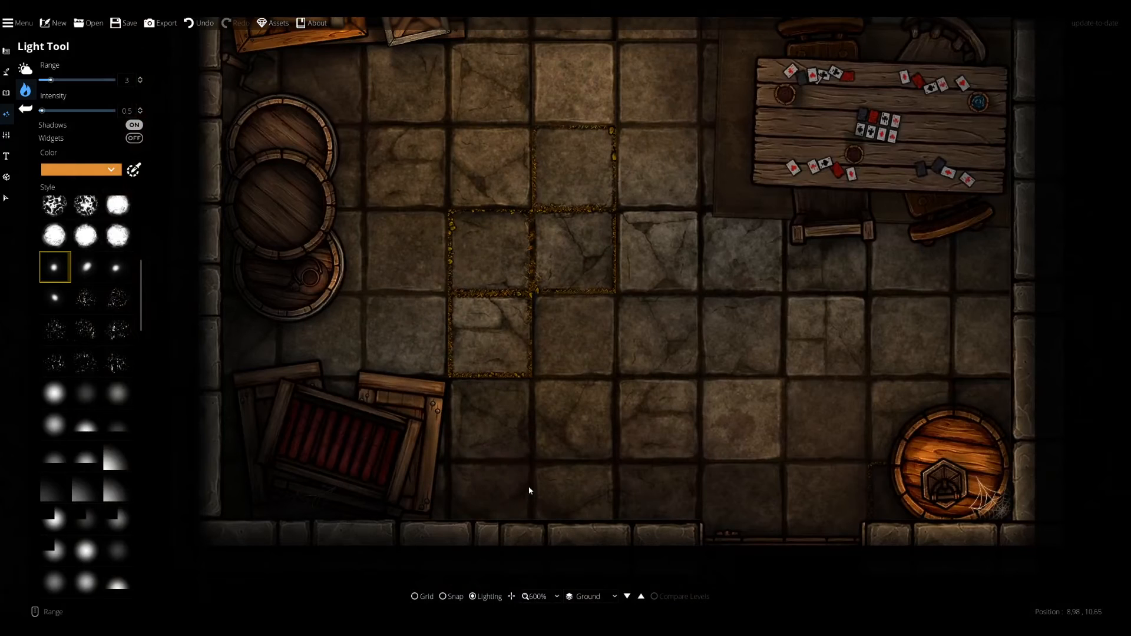
pyautogui.scroll(-1, 535, 483)
pyautogui.moveTo(537, 218); pyautogui.dragTo(545, 336)
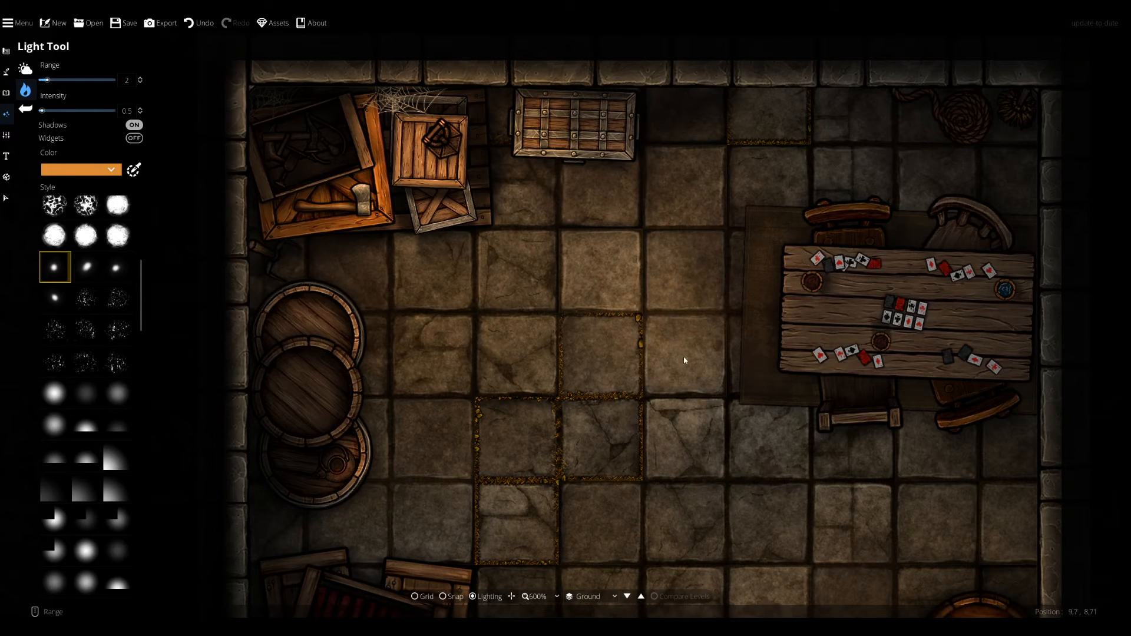
# Set the light range back to 0.5 and place small lights over the card table.
pyautogui.moveTo(770, 222); pyautogui.dragTo(518, 170)
pyautogui.scroll(-3, 649, 200)
pyautogui.scroll(5, 648, 198)
pyautogui.scroll(-3, 648, 197)
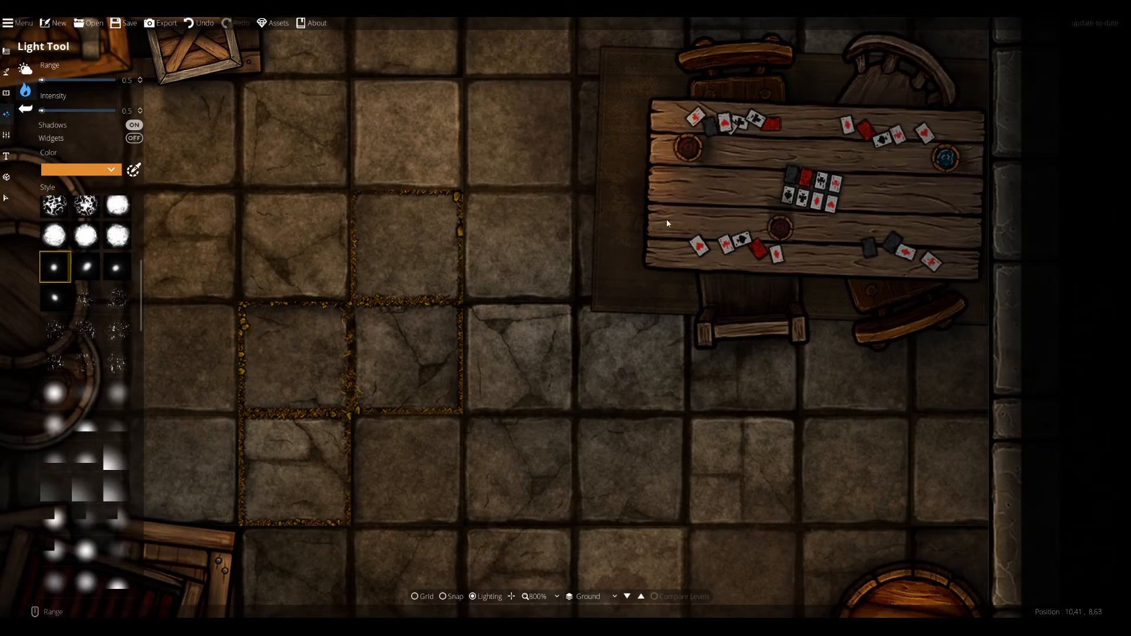
pyautogui.scroll(-2, 690, 319)
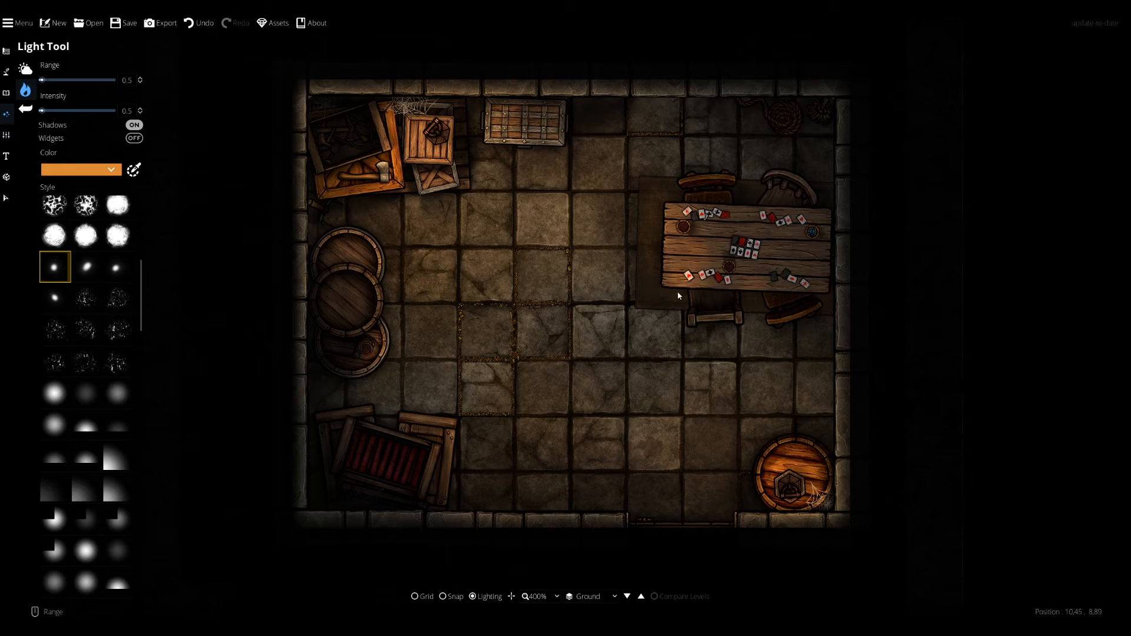
pyautogui.scroll(2, 669, 321)
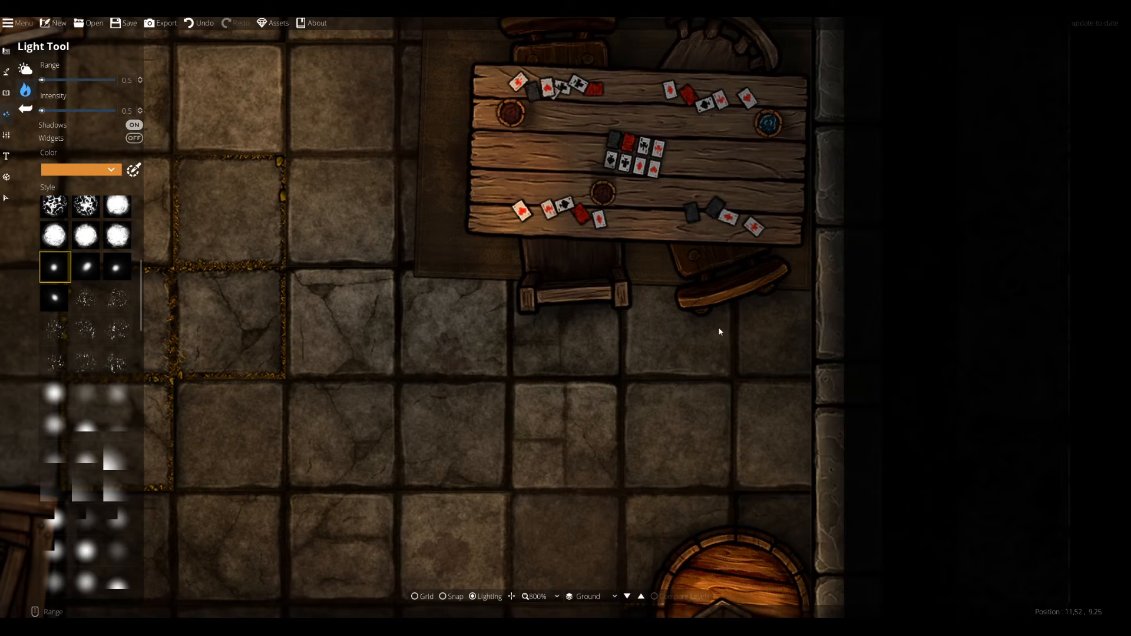
# Add small highlight lights along the table's left edge and on the surrounding chairs.
pyautogui.moveTo(569, 223); pyautogui.dragTo(551, 500)
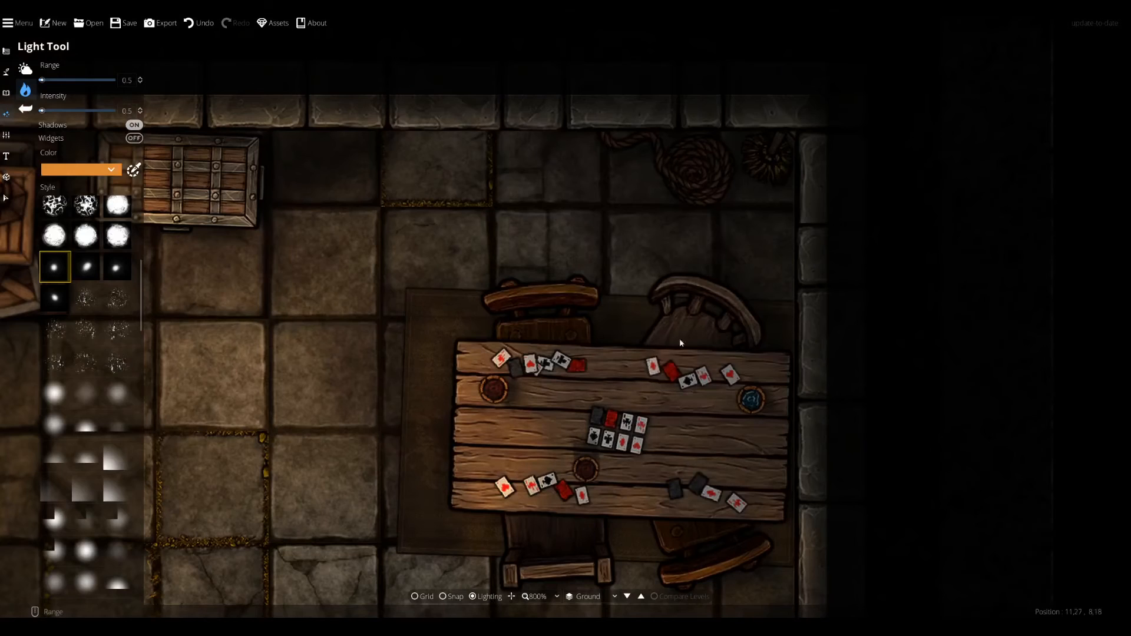
pyautogui.moveTo(518, 277); pyautogui.dragTo(712, 211)
pyautogui.moveTo(555, 333); pyautogui.dragTo(757, 150)
pyautogui.moveTo(532, 154); pyautogui.dragTo(824, 208)
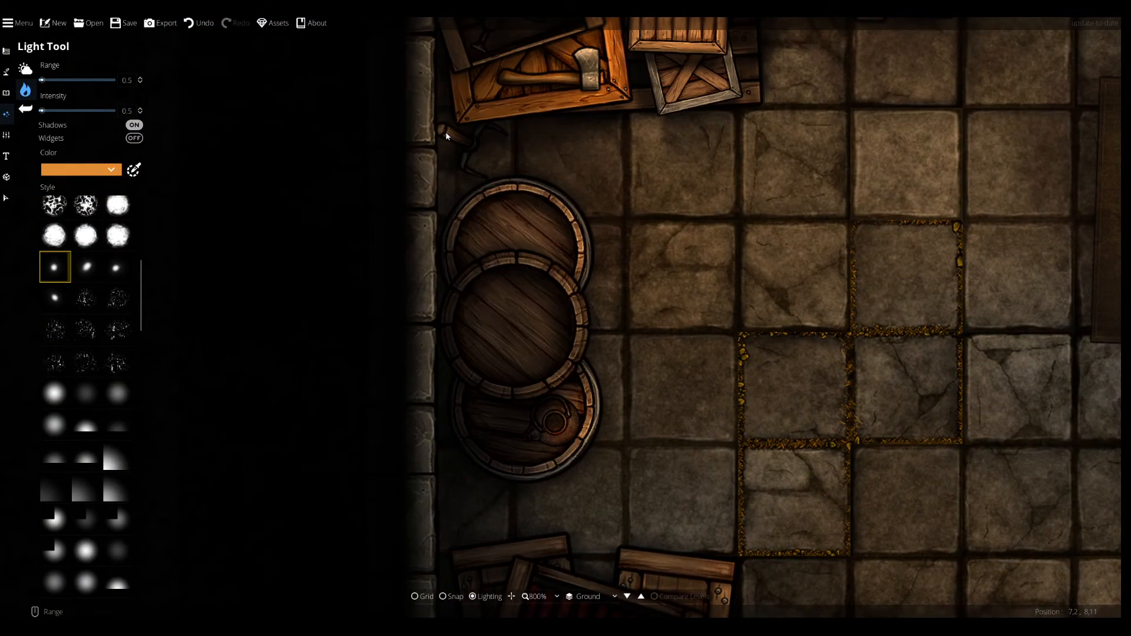
# Add small lights to the tool between the crates and barrels, the axe crate's edges and the chest.
pyautogui.moveTo(739, 258); pyautogui.dragTo(690, 358)
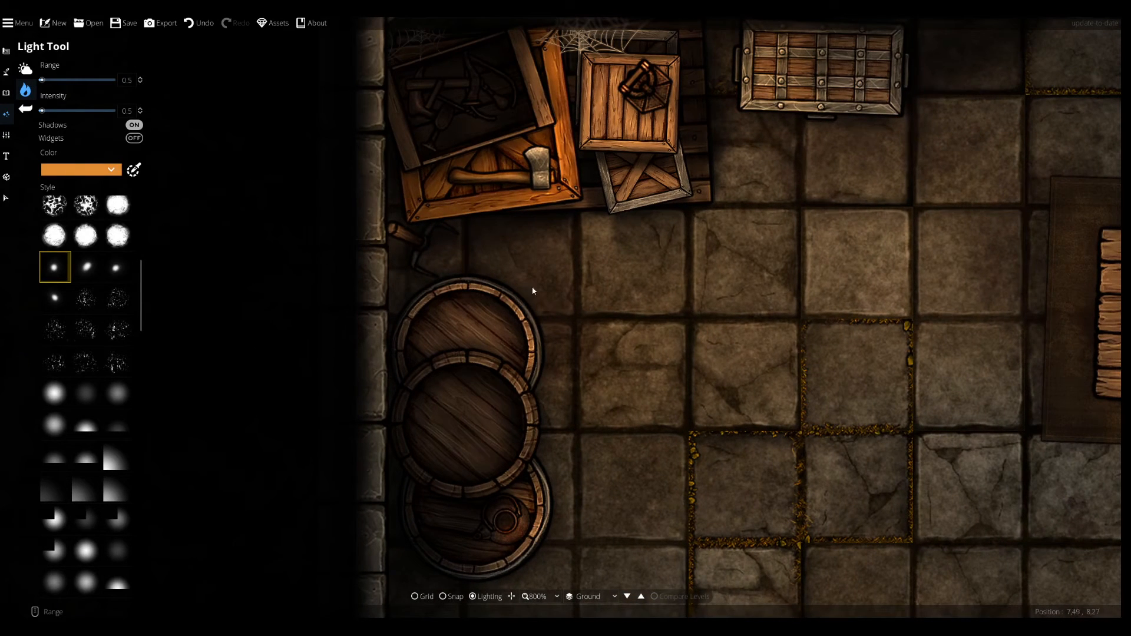
pyautogui.moveTo(674, 270); pyautogui.dragTo(676, 311)
pyautogui.moveTo(697, 228); pyautogui.dragTo(676, 310)
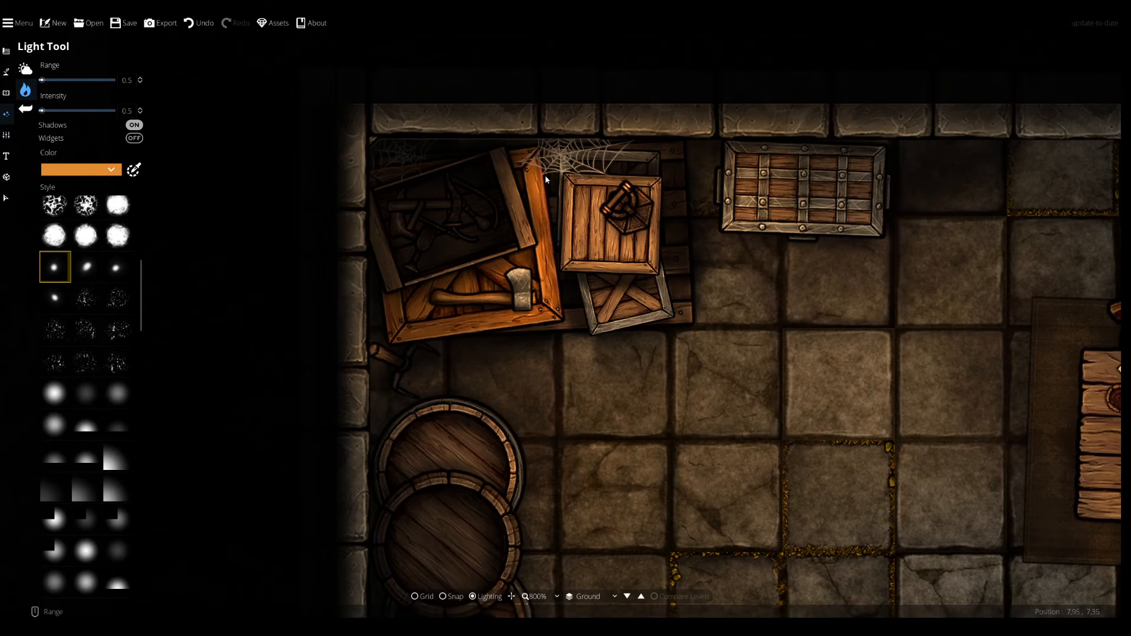
pyautogui.moveTo(711, 199); pyautogui.dragTo(620, 208)
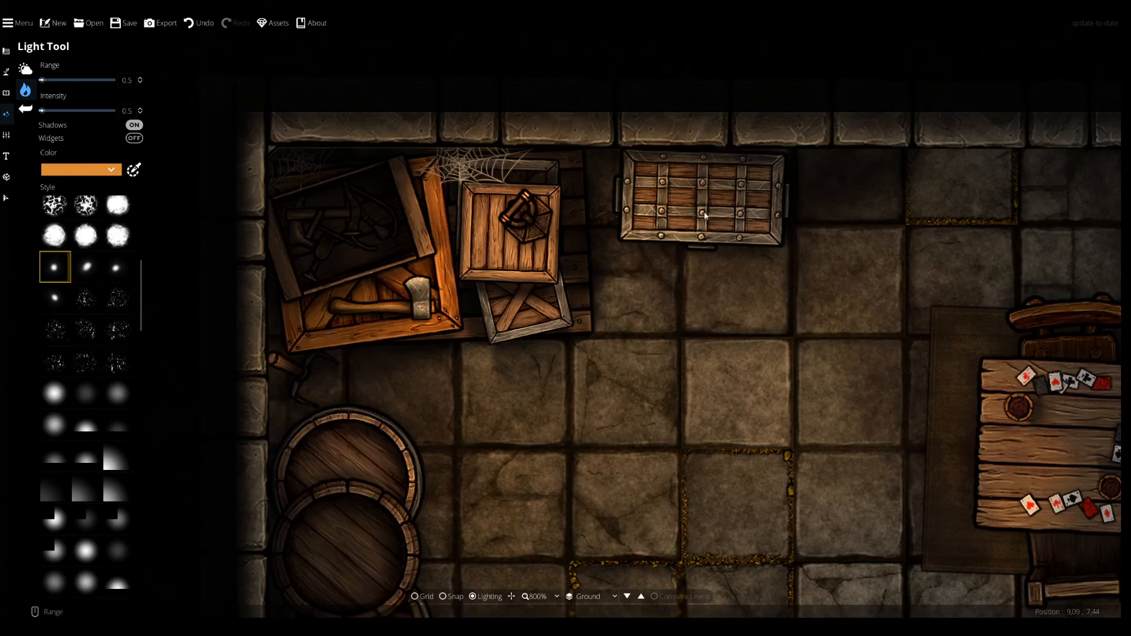
# Touch up the mug on the lowest stacked barrel with small lights and check the lower-right barrel and the crates.
pyautogui.moveTo(715, 411); pyautogui.dragTo(646, 171)
pyautogui.moveTo(590, 375); pyautogui.dragTo(616, 212)
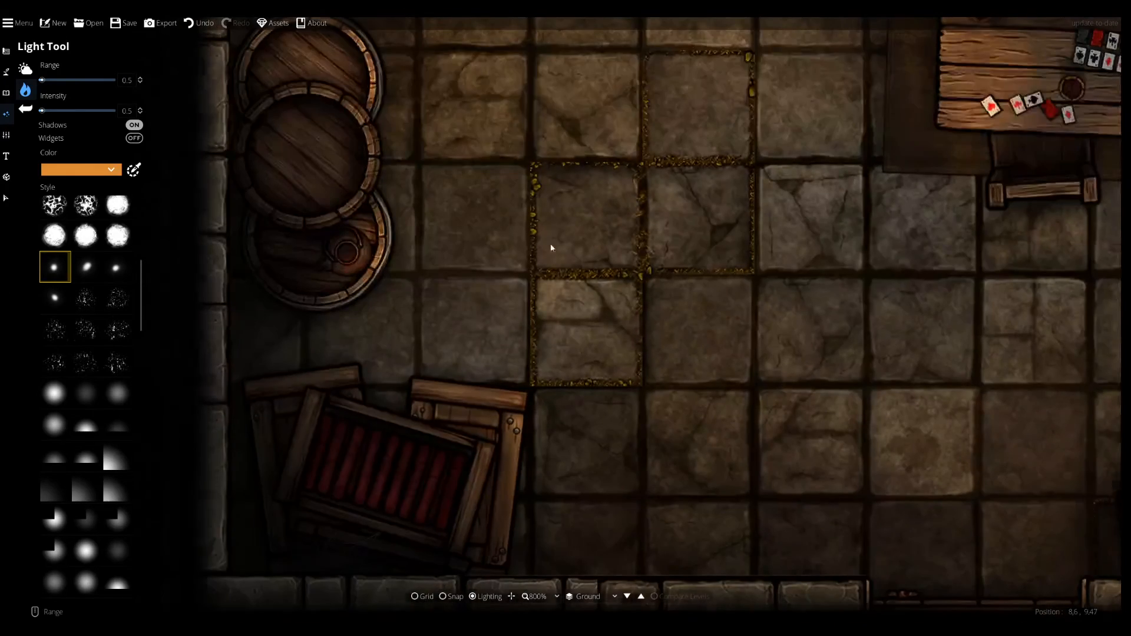
pyautogui.moveTo(556, 277); pyautogui.dragTo(547, 174)
pyautogui.scroll(-4, 536, 217)
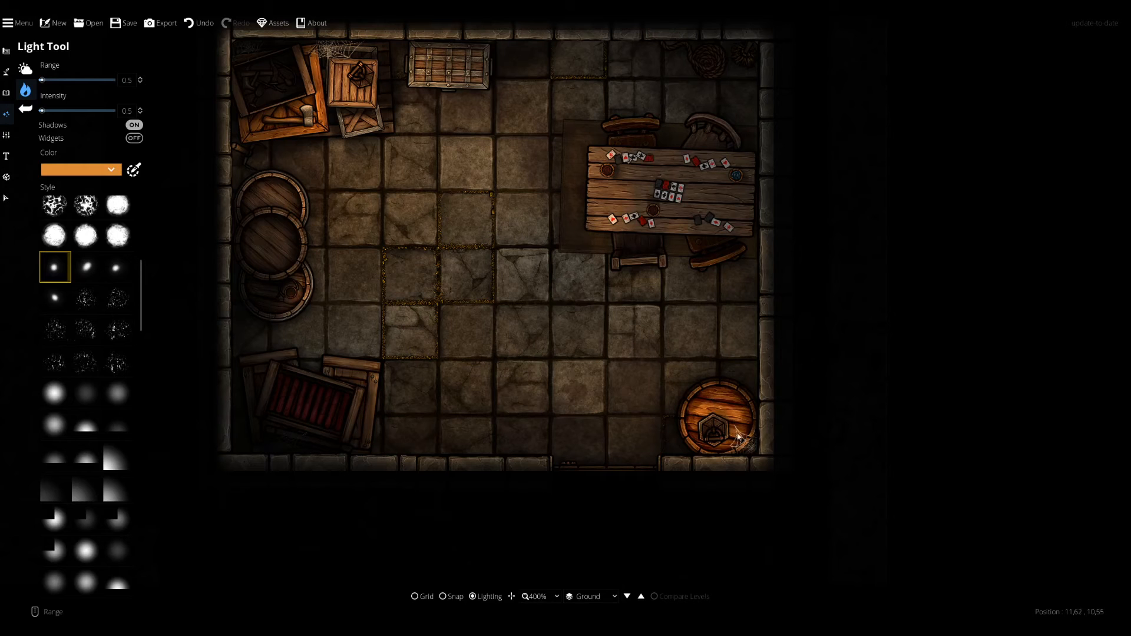
pyautogui.scroll(4, 728, 458)
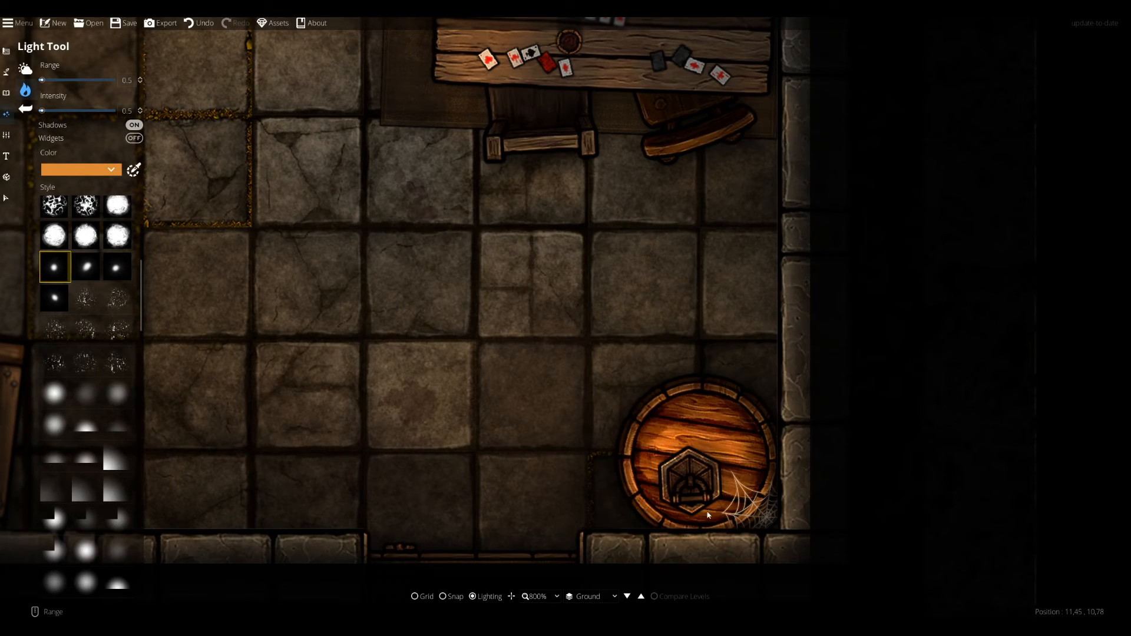
pyautogui.moveTo(476, 184); pyautogui.dragTo(826, 536)
pyautogui.moveTo(402, 171); pyautogui.dragTo(564, 348)
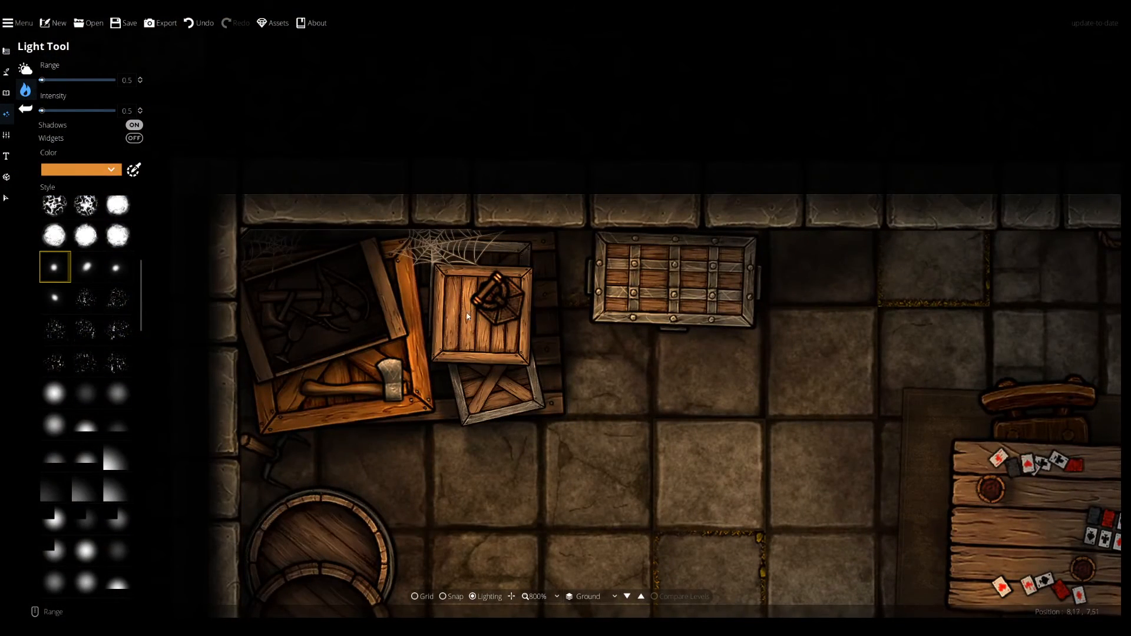
pyautogui.scroll(-2, 469, 317)
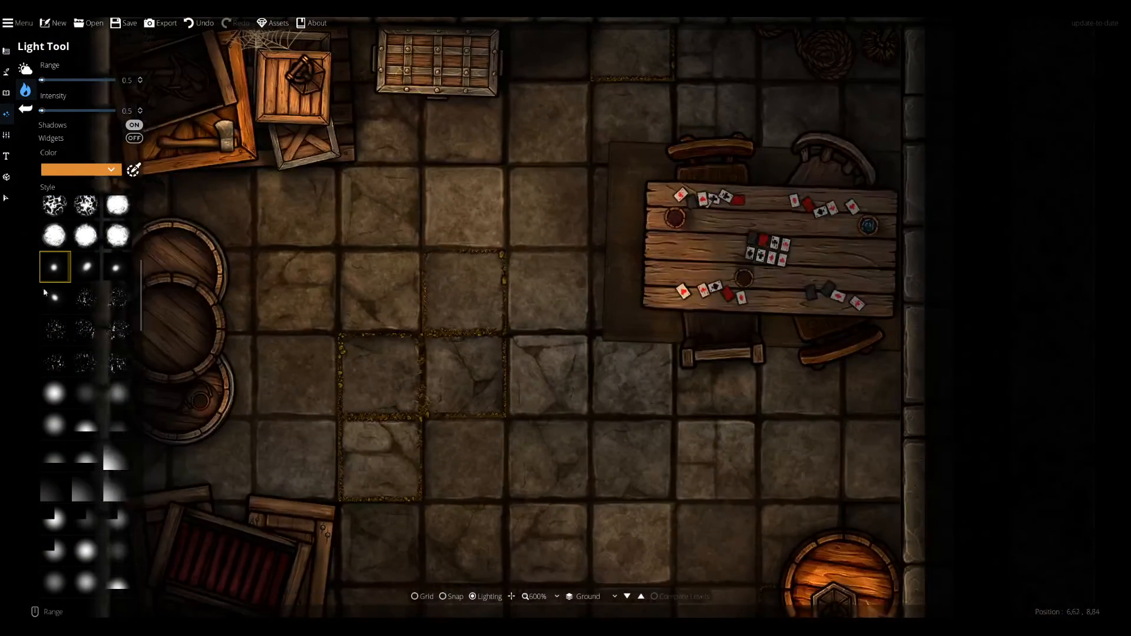
# Choose a thin straight-line light style and set the range to 2.5 and the intensity to 1.
pyautogui.click(87, 280)
pyautogui.scroll(-5, 60, 373)
pyautogui.click(89, 406)
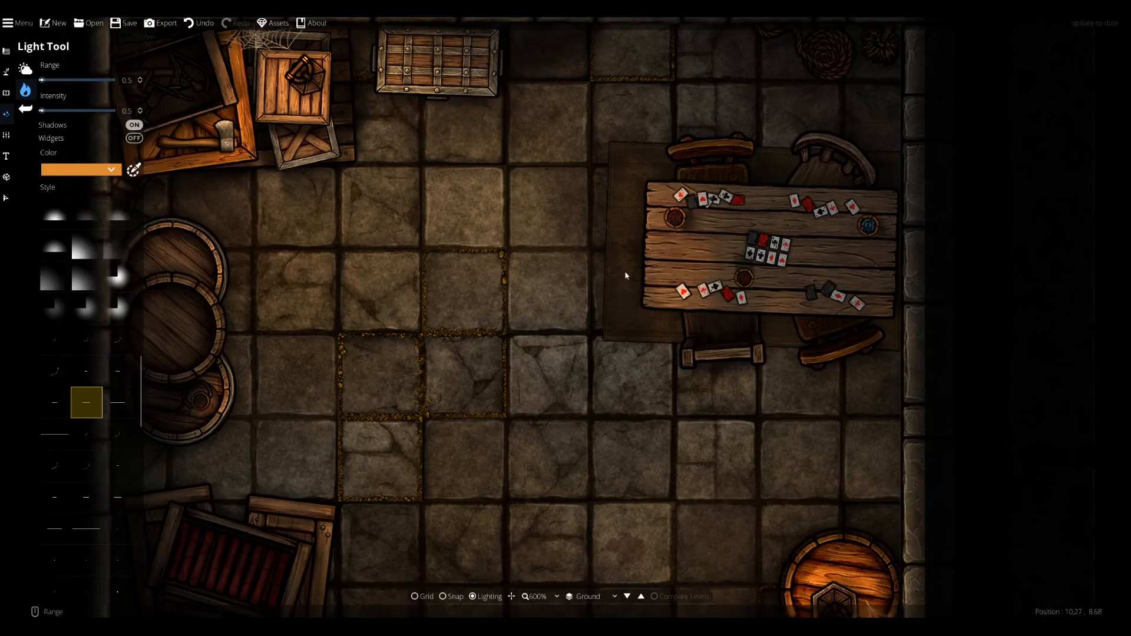
pyautogui.scroll(-2, 591, 230)
pyautogui.moveTo(619, 266); pyautogui.dragTo(550, 282)
pyautogui.moveTo(471, 288); pyautogui.dragTo(530, 298)
pyautogui.scroll(-1, 553, 327)
pyautogui.moveTo(42, 111); pyautogui.dragTo(57, 112)
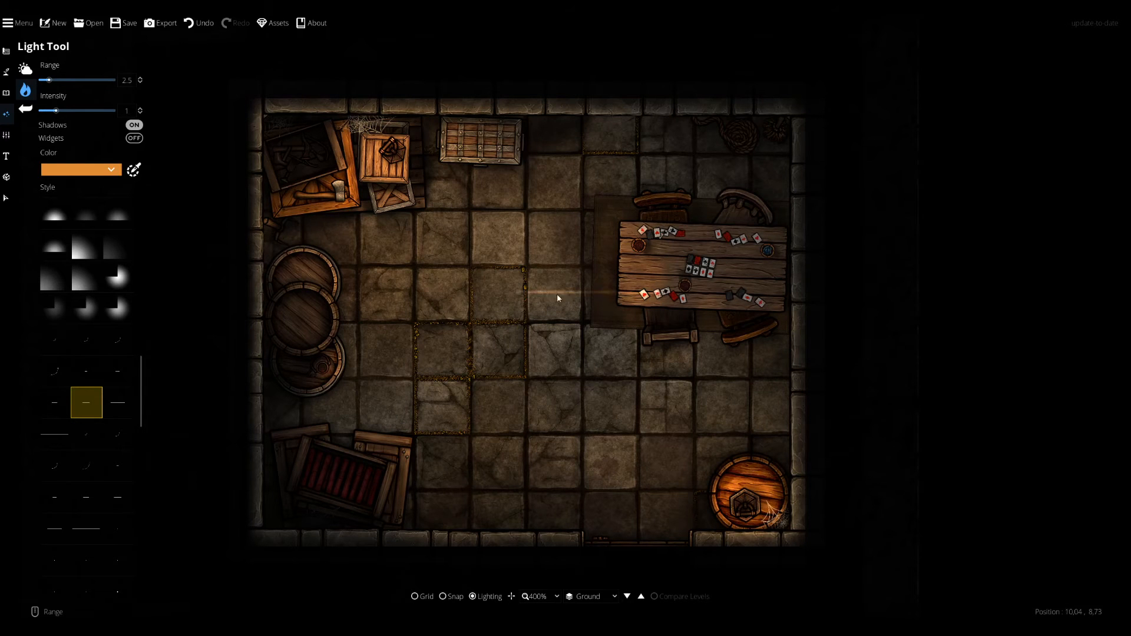
# Switch to a curved streak light style and place streaks on the floor beside the stacked barrels.
pyautogui.click(124, 348)
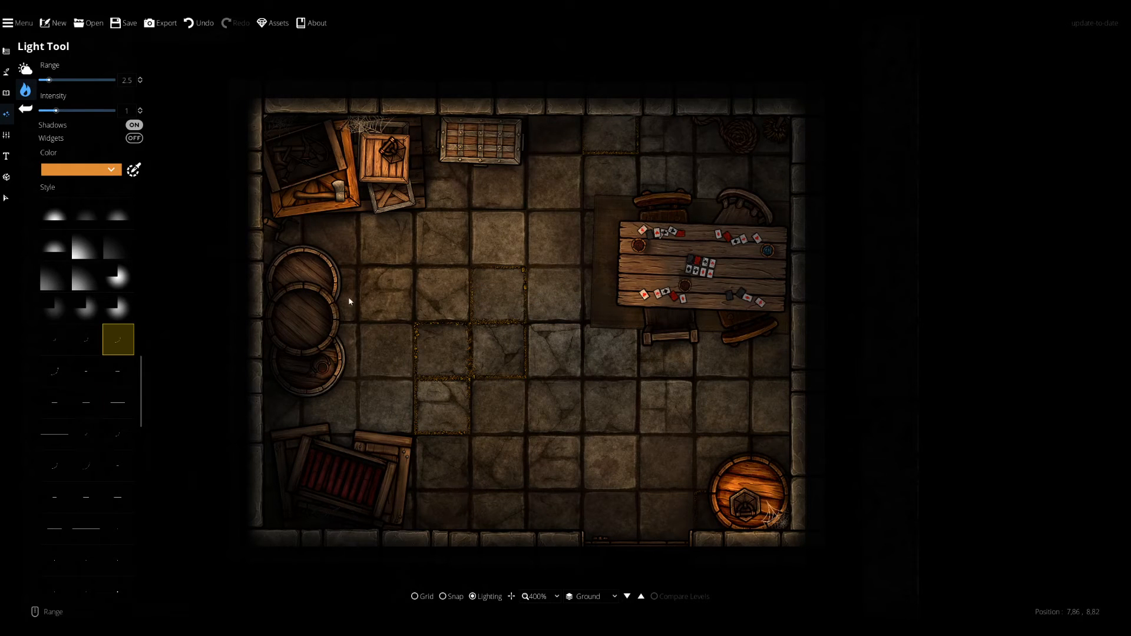
pyautogui.click(79, 351)
pyautogui.scroll(2, 348, 303)
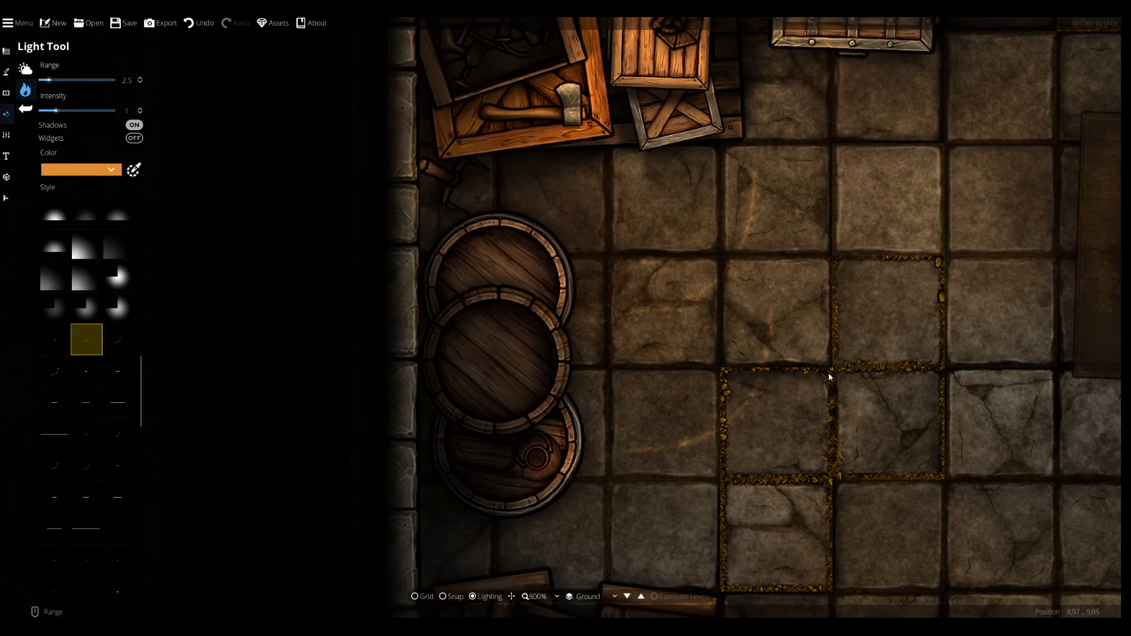
# Select the light on the floor beside the barrels, move it to the top barrel's edge and resize its range.
pyautogui.click(7, 198)
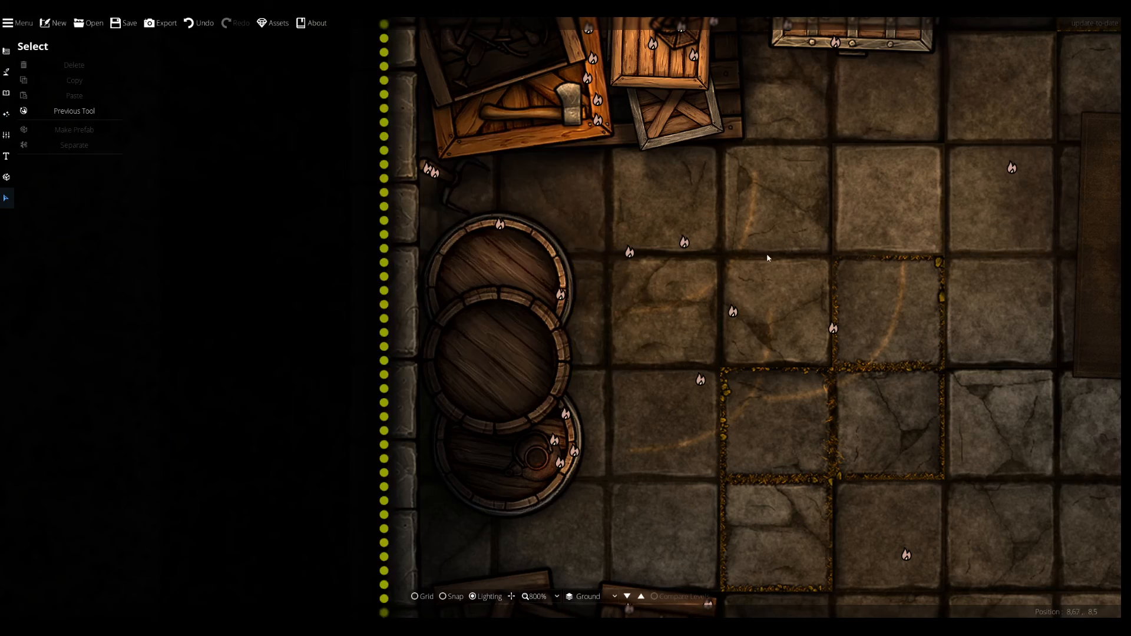
pyautogui.click(684, 242)
pyautogui.moveTo(572, 265); pyautogui.dragTo(578, 212)
pyautogui.moveTo(684, 241); pyautogui.dragTo(568, 262)
pyautogui.moveTo(611, 411); pyautogui.dragTo(599, 371)
pyautogui.scroll(-1, 591, 353)
pyautogui.moveTo(262, 549); pyautogui.dragTo(396, 434)
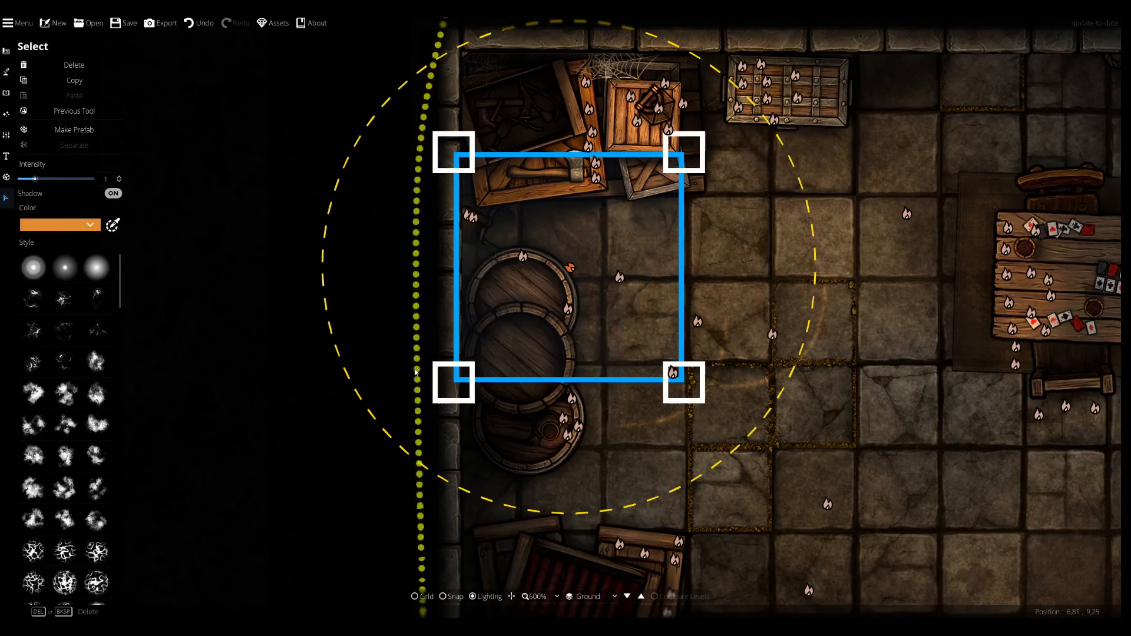
# Rotate the streak light at the top barrel, move it further onto the barrel lid and set its intensity to 1.2.
pyautogui.moveTo(447, 333); pyautogui.dragTo(470, 364)
pyautogui.moveTo(555, 294); pyautogui.dragTo(532, 317)
pyautogui.click(38, 179)
pyautogui.click(47, 179)
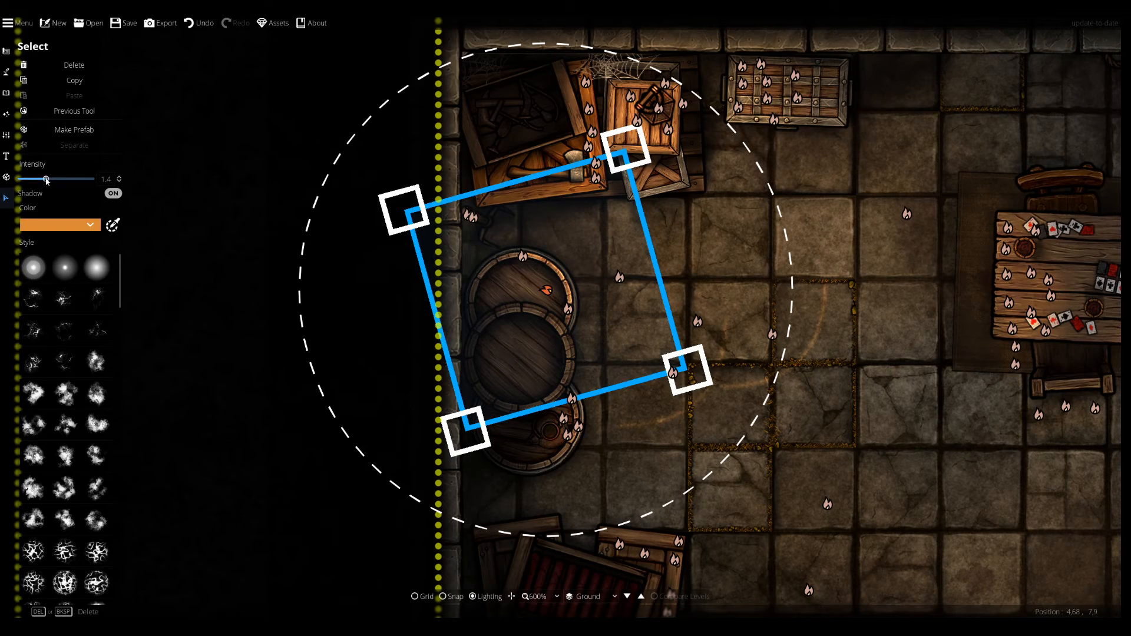
pyautogui.moveTo(42, 180); pyautogui.dragTo(41, 183)
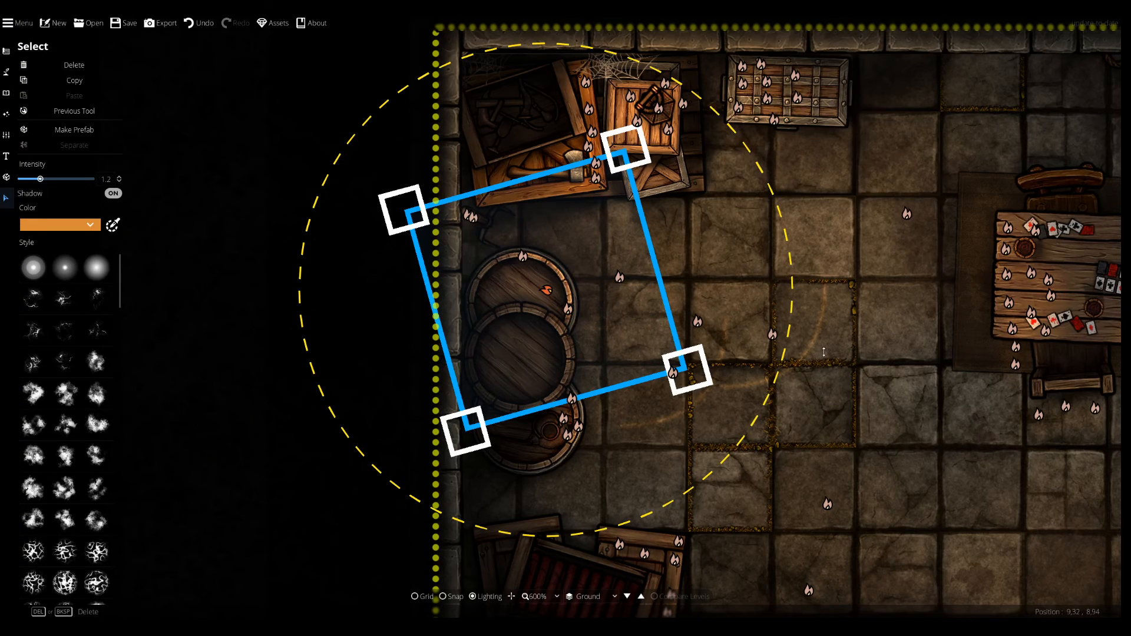
pyautogui.click(852, 274)
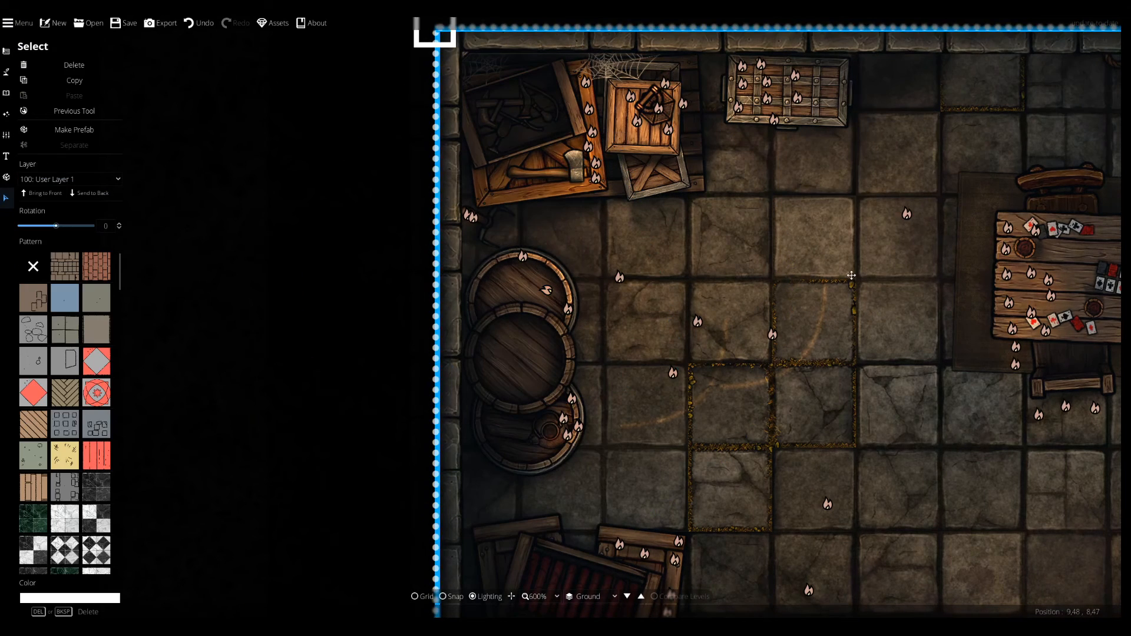
# Move a curved streak light from the floor onto the middle barrel, shrink its range and rotate it to follow the rim.
pyautogui.click(772, 335)
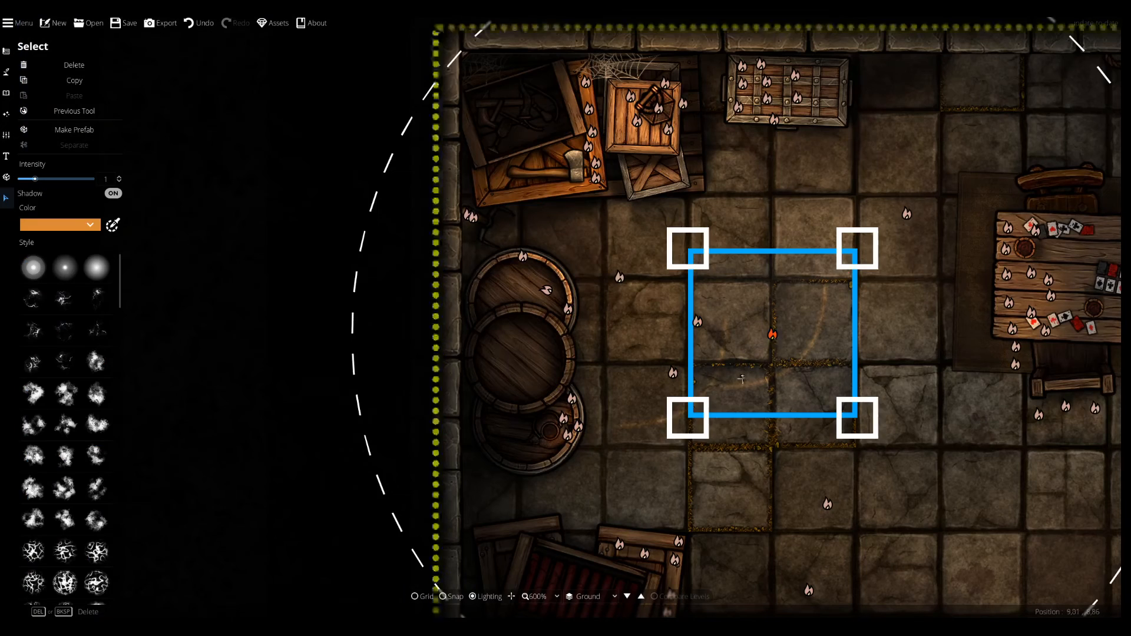
pyautogui.moveTo(689, 349); pyautogui.dragTo(779, 419)
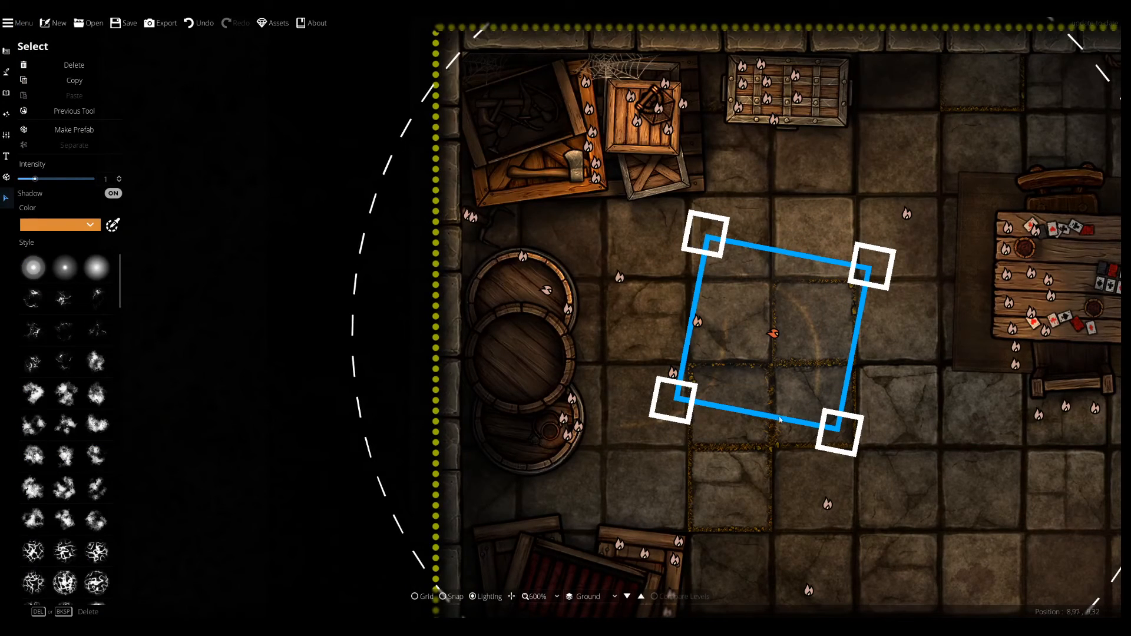
pyautogui.moveTo(353, 351); pyautogui.dragTo(515, 350)
pyautogui.moveTo(764, 405); pyautogui.dragTo(539, 415)
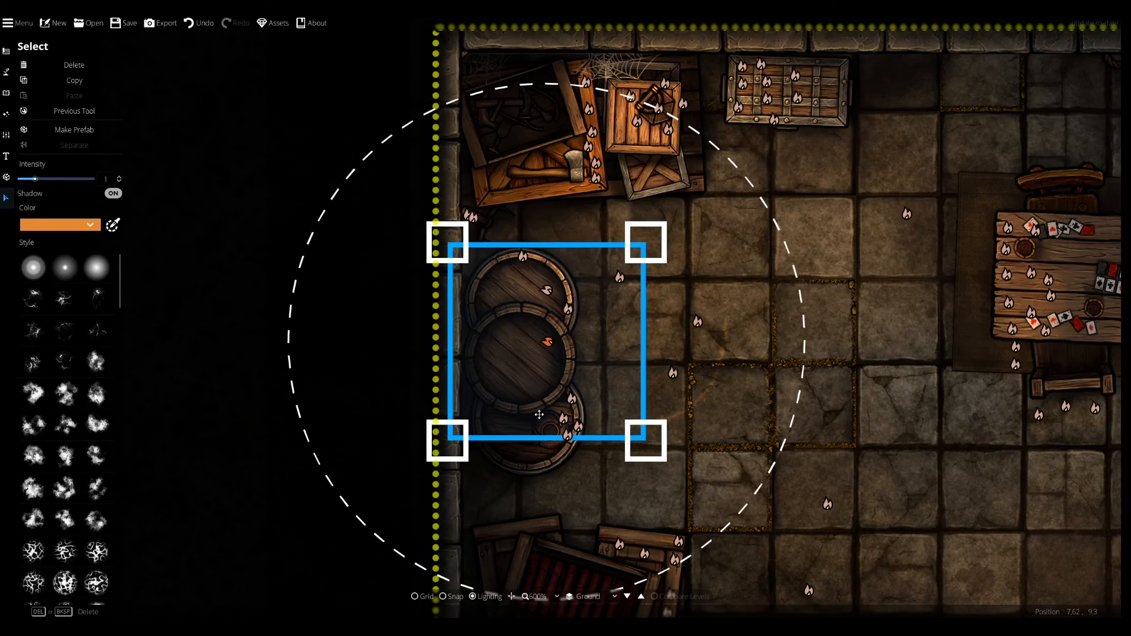
pyautogui.moveTo(321, 476); pyautogui.dragTo(336, 451)
pyautogui.moveTo(545, 348); pyautogui.dragTo(541, 344)
pyautogui.moveTo(656, 393); pyautogui.dragTo(665, 374)
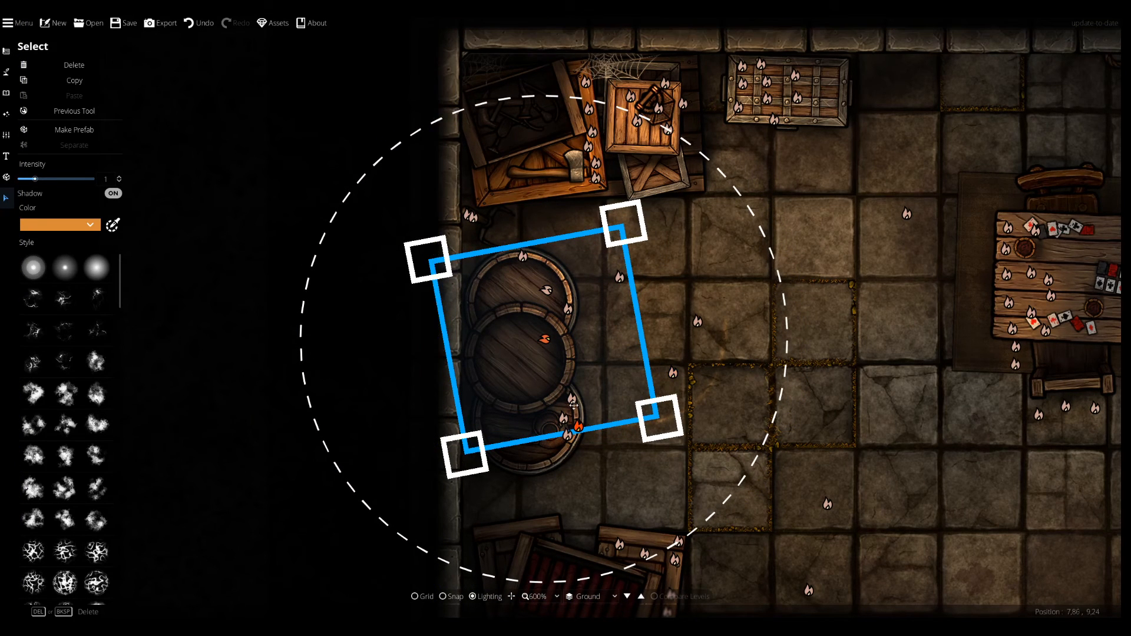
# Fine-tune the position and range of the middle barrel's streak light and set its intensity to 1.2.
pyautogui.moveTo(616, 404); pyautogui.dragTo(615, 400)
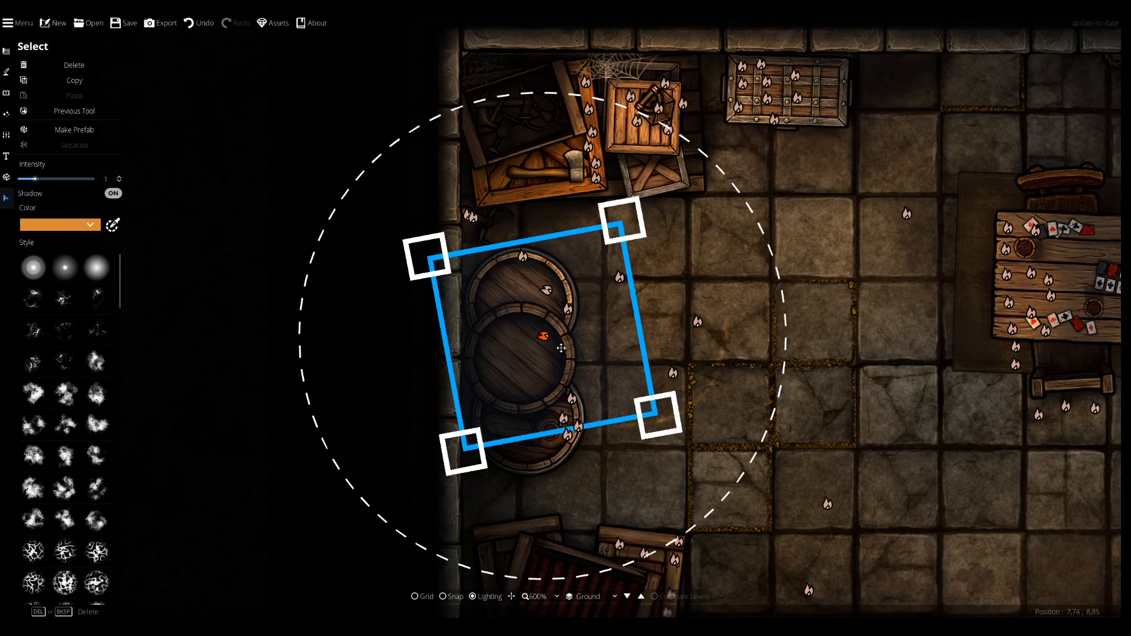
pyautogui.moveTo(548, 338); pyautogui.dragTo(550, 336)
pyautogui.moveTo(35, 186); pyautogui.dragTo(40, 180)
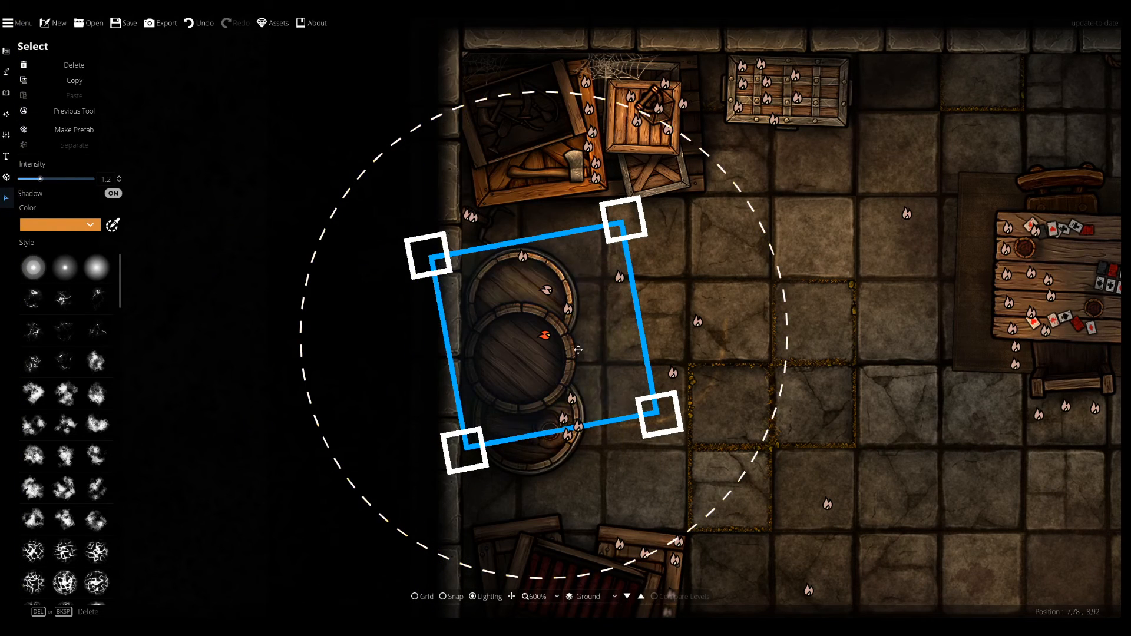
pyautogui.moveTo(553, 342); pyautogui.dragTo(553, 344)
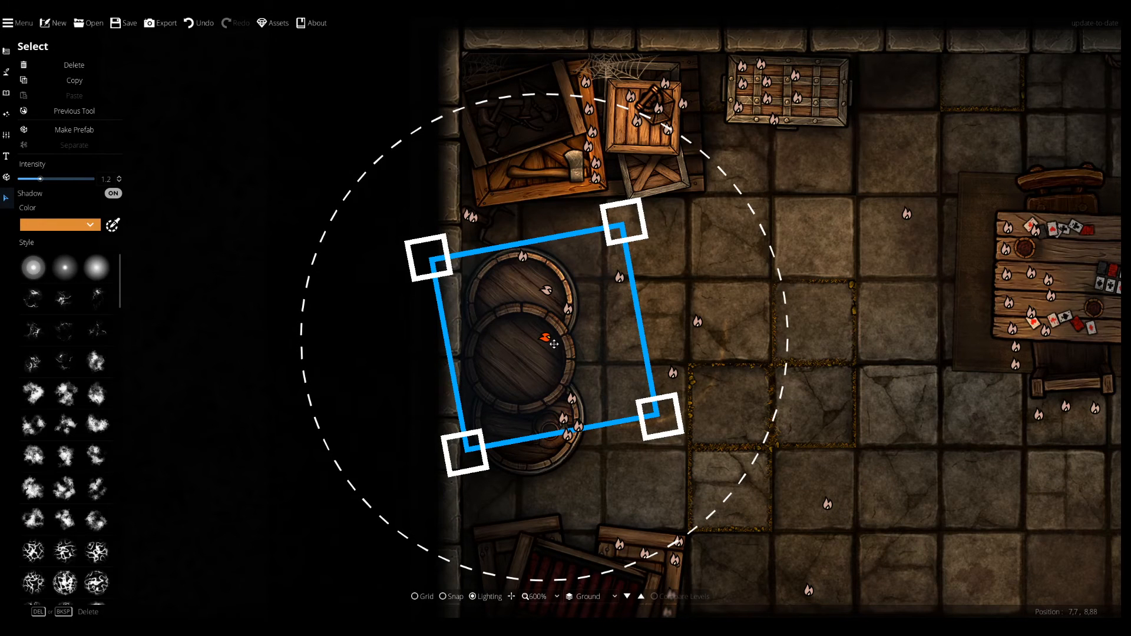
pyautogui.moveTo(749, 208); pyautogui.dragTo(755, 203)
pyautogui.moveTo(556, 347); pyautogui.dragTo(553, 344)
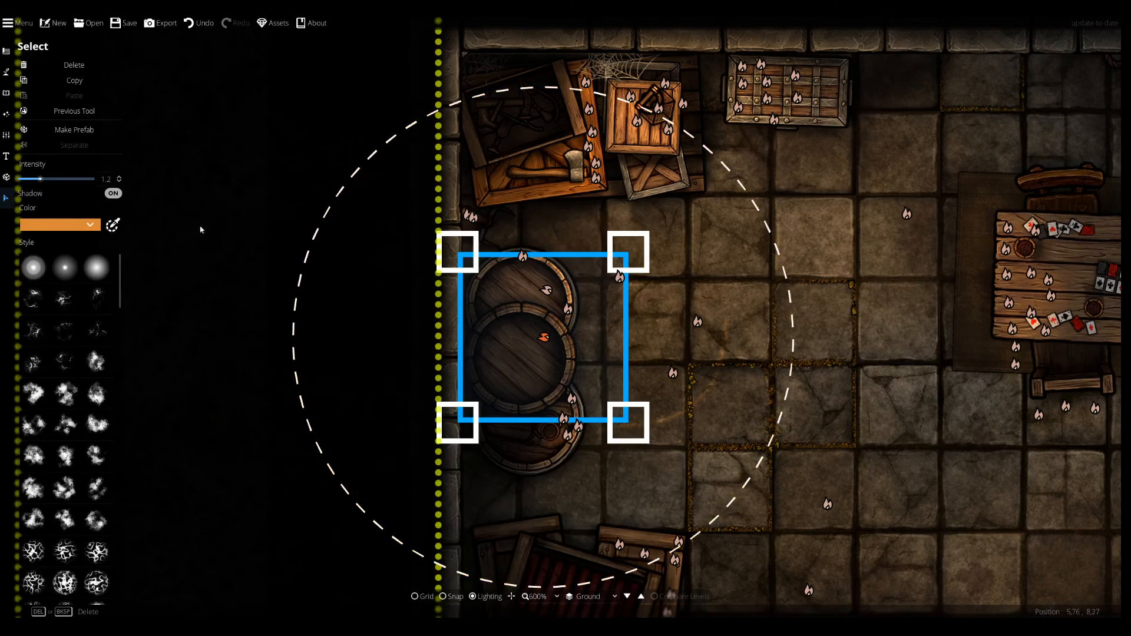
pyautogui.click(906, 213)
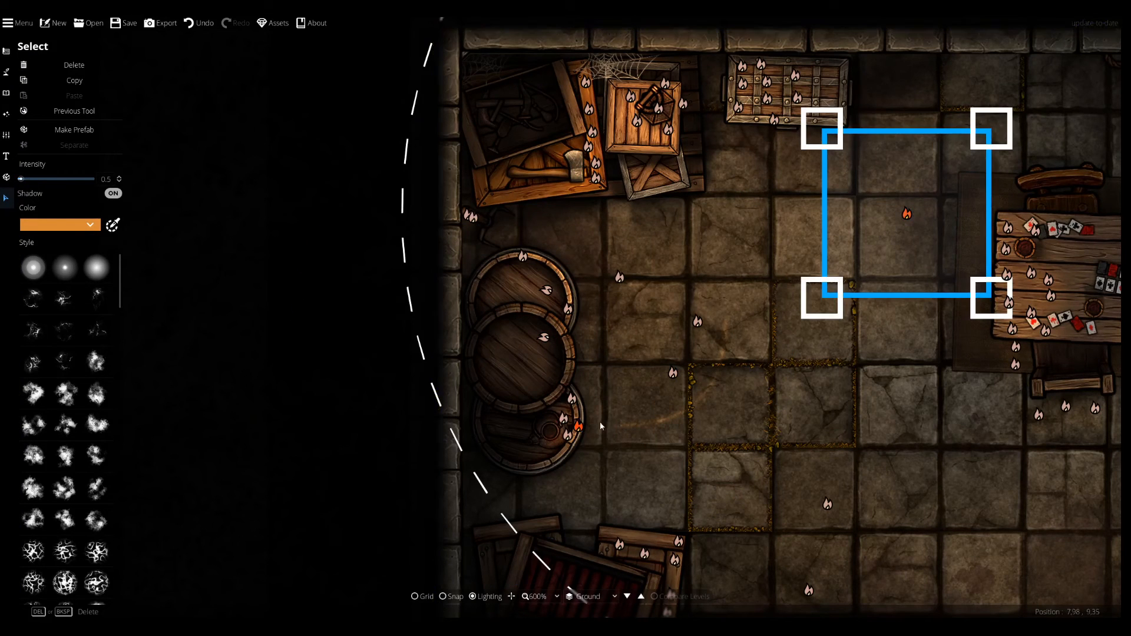
# Move the remaining floor streak light onto the lowest barrel, shrink its range, rotate it and set its intensity to 1.2.
pyautogui.moveTo(670, 379); pyautogui.dragTo(614, 433)
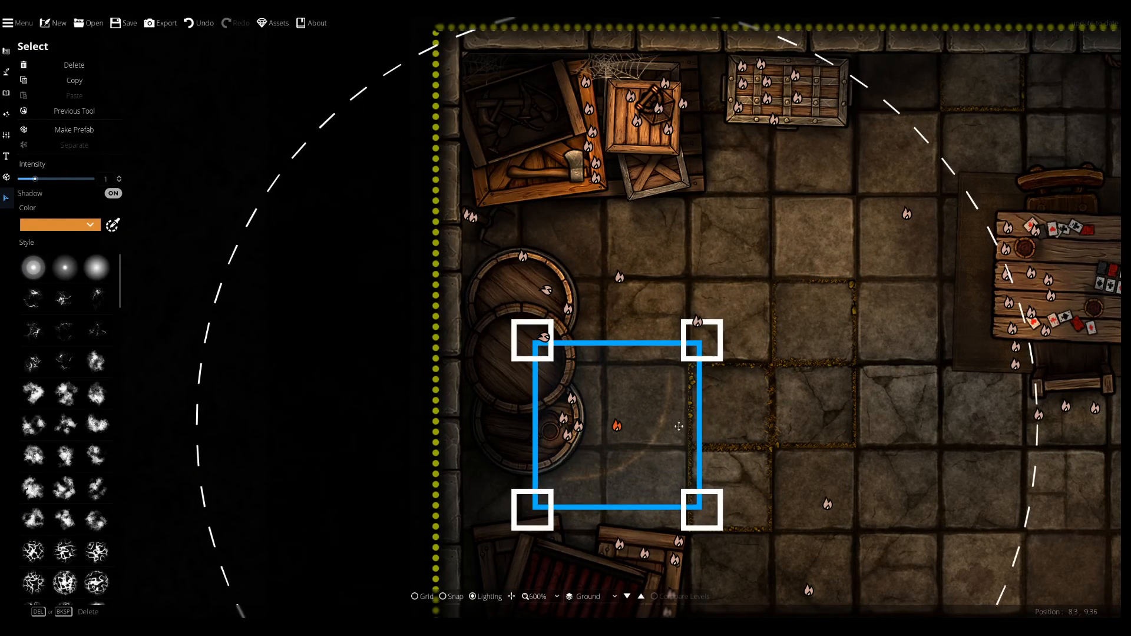
pyautogui.moveTo(975, 207); pyautogui.dragTo(878, 269)
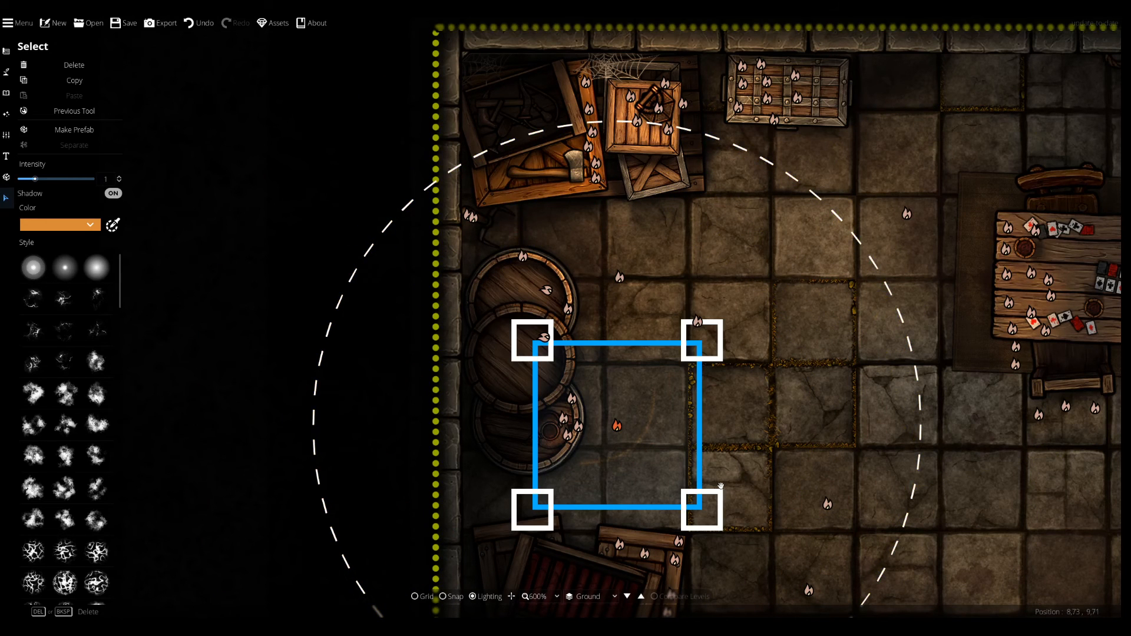
pyautogui.moveTo(732, 467); pyautogui.dragTo(739, 379)
pyautogui.moveTo(919, 371); pyautogui.dragTo(865, 394)
pyautogui.moveTo(733, 422); pyautogui.dragTo(694, 466)
pyautogui.moveTo(627, 443); pyautogui.dragTo(617, 441)
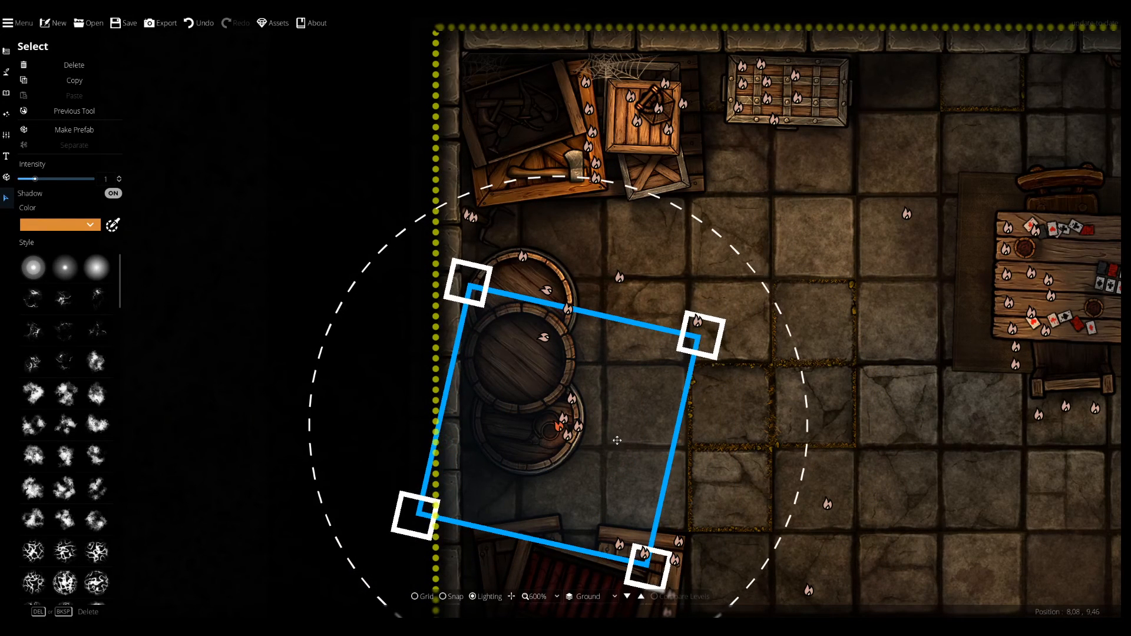
pyautogui.moveTo(35, 179); pyautogui.dragTo(39, 179)
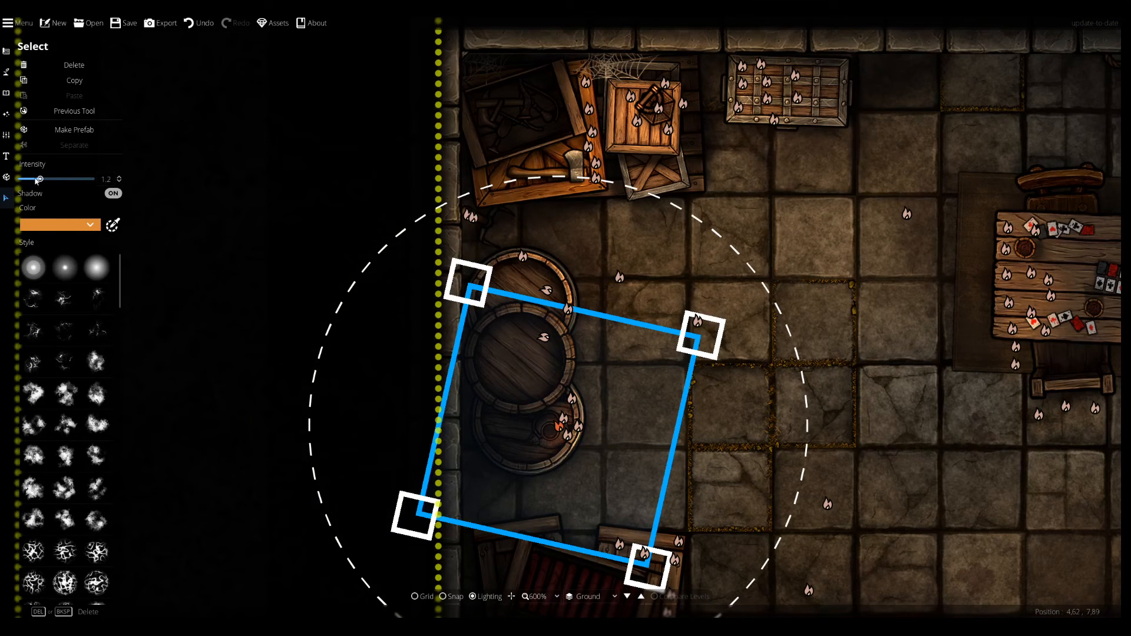
pyautogui.click(289, 233)
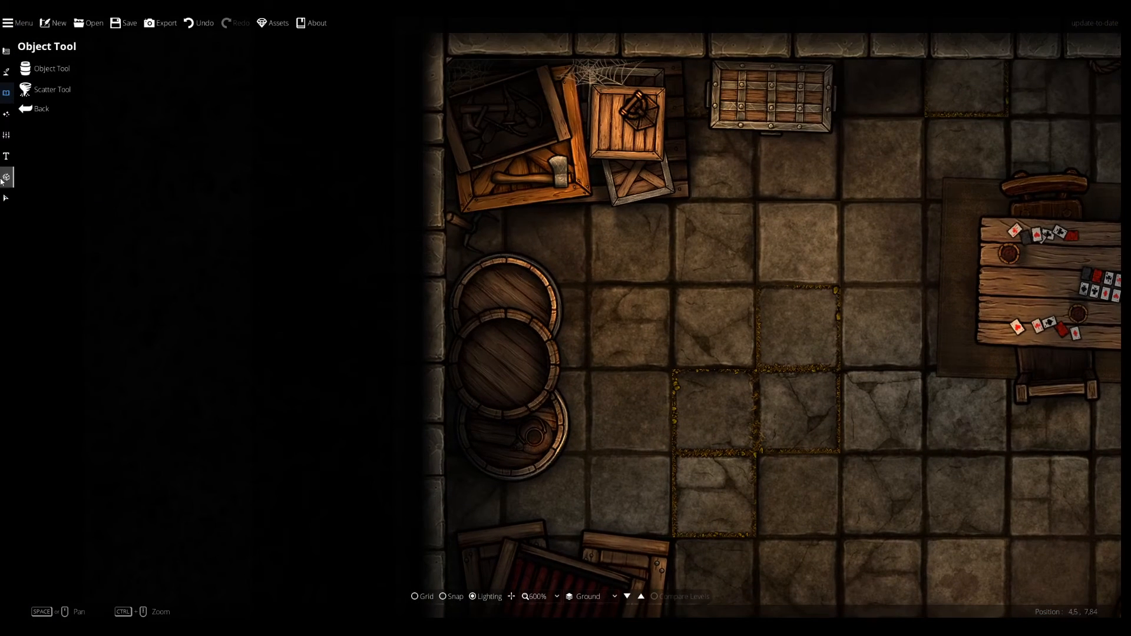
# Reselect the middle barrel's streak light and nudge it slightly along the barrel.
pyautogui.click(5, 198)
pyautogui.click(527, 343)
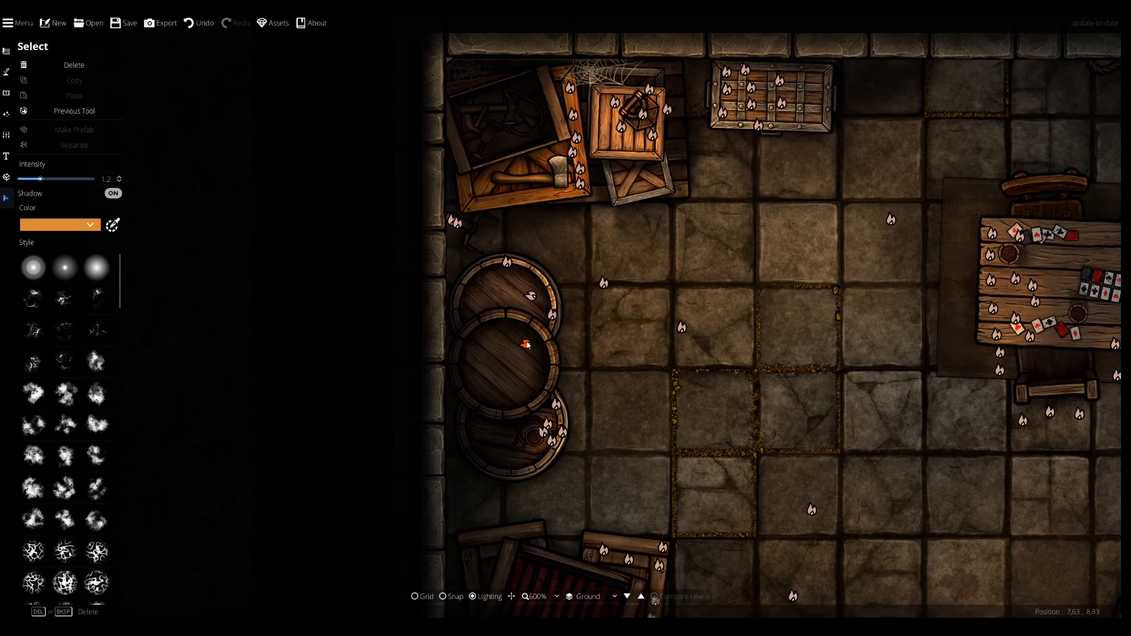
pyautogui.moveTo(528, 344); pyautogui.dragTo(528, 341)
pyautogui.click(222, 243)
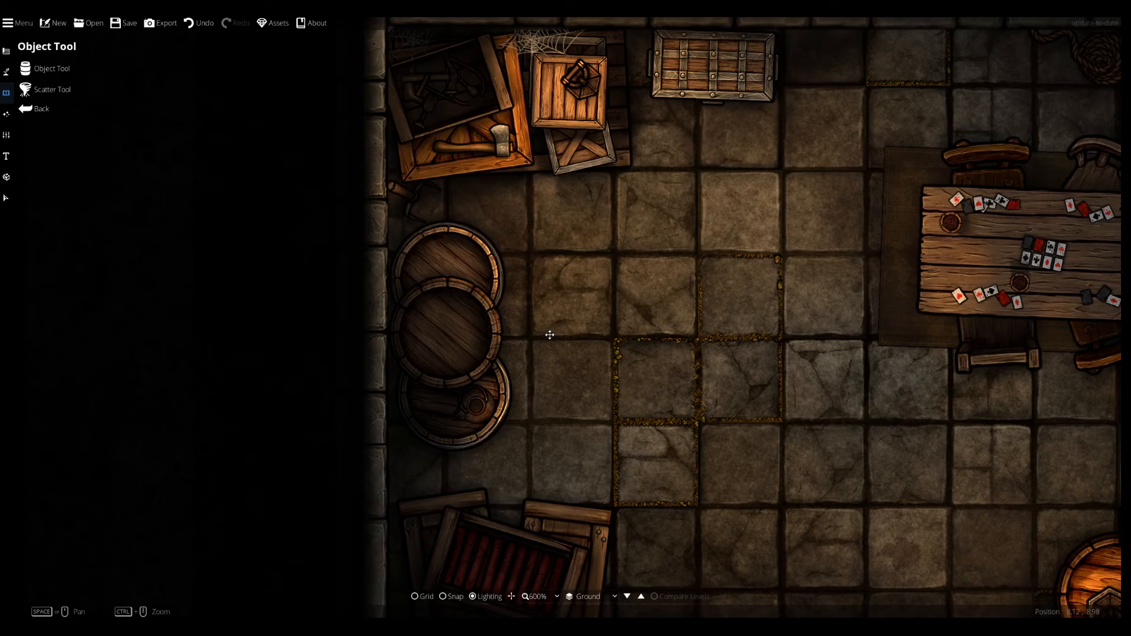
# Return to the Light tool and choose a small curved streak light style.
pyautogui.click(27, 93)
pyautogui.click(25, 108)
pyautogui.click(6, 113)
pyautogui.click(54, 433)
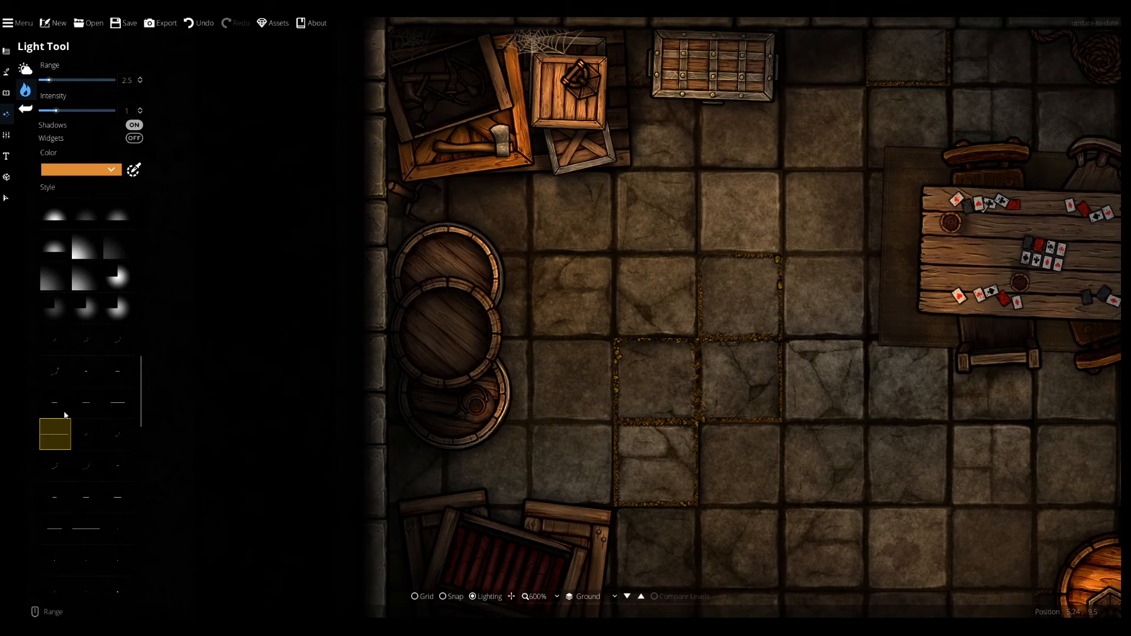
pyautogui.click(55, 371)
pyautogui.moveTo(340, 210); pyautogui.dragTo(467, 311)
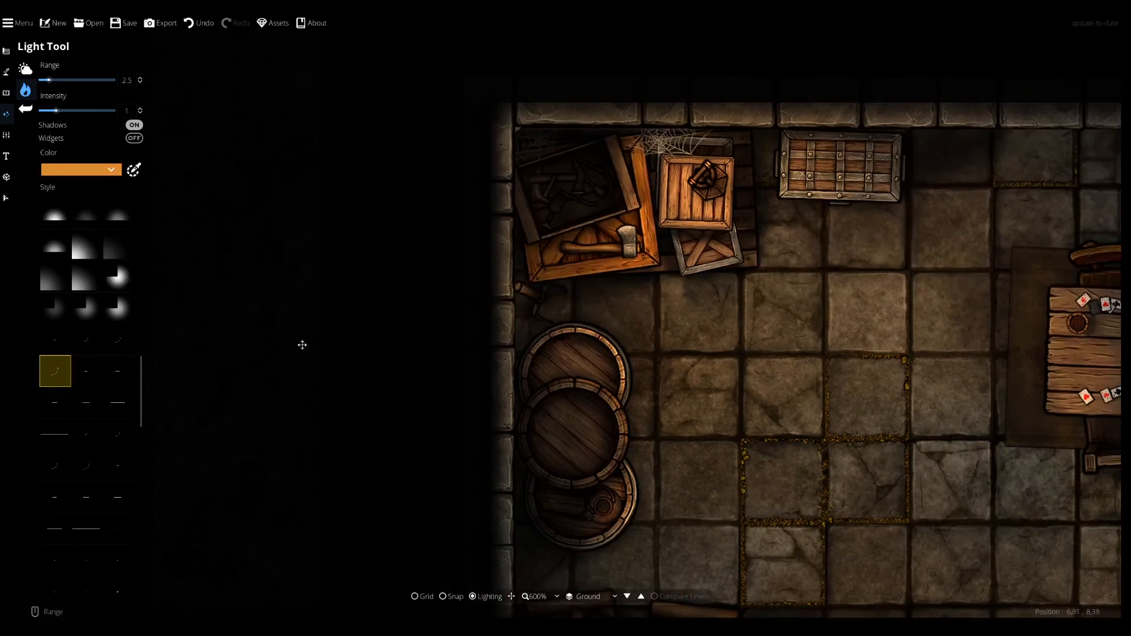
# Try out several faint speck-like light styles around the crates and barrels, raising the range to 6.
pyautogui.click(109, 460)
pyautogui.scroll(-1, 96, 507)
pyautogui.click(116, 511)
pyautogui.scroll(1, 525, 321)
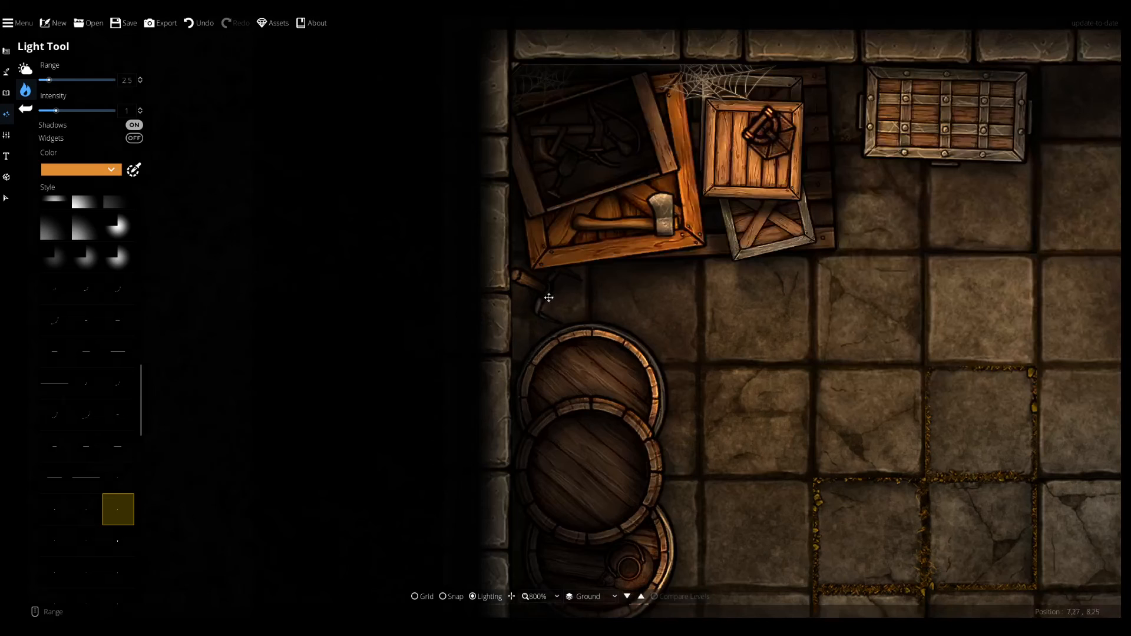
pyautogui.click(130, 547)
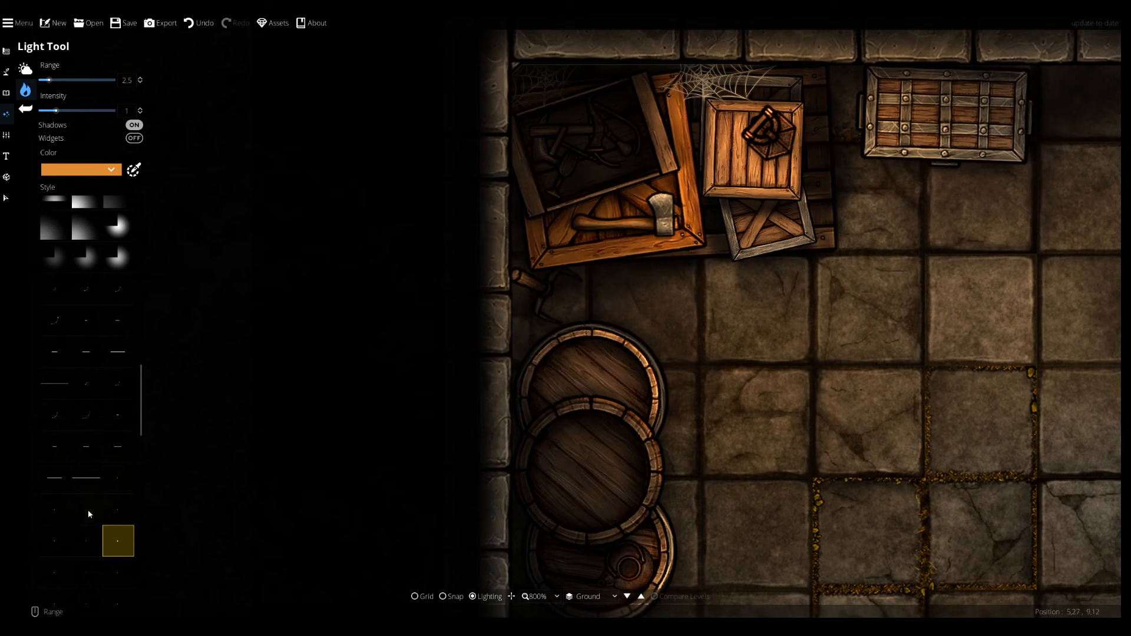
pyautogui.click(86, 541)
pyautogui.click(113, 500)
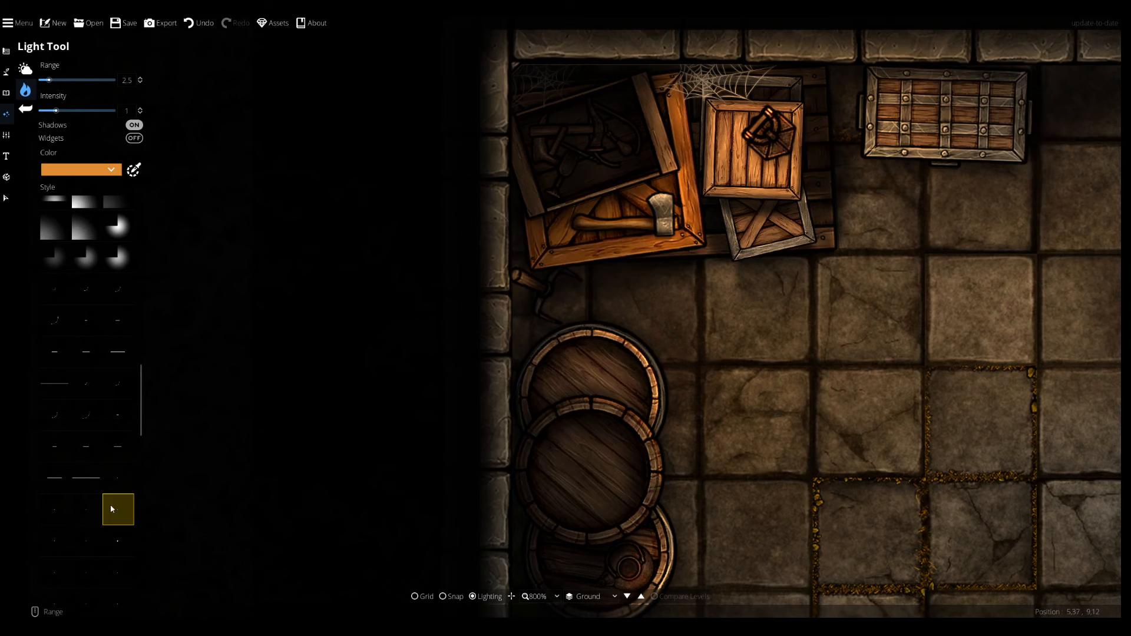
pyautogui.click(114, 487)
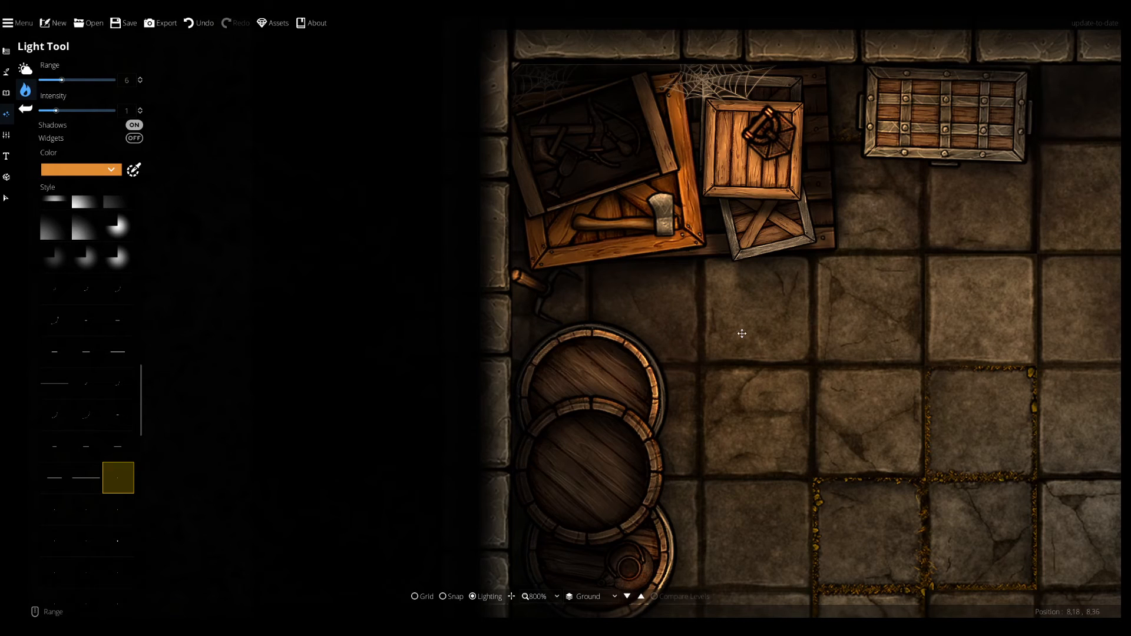
pyautogui.moveTo(793, 358); pyautogui.dragTo(771, 318)
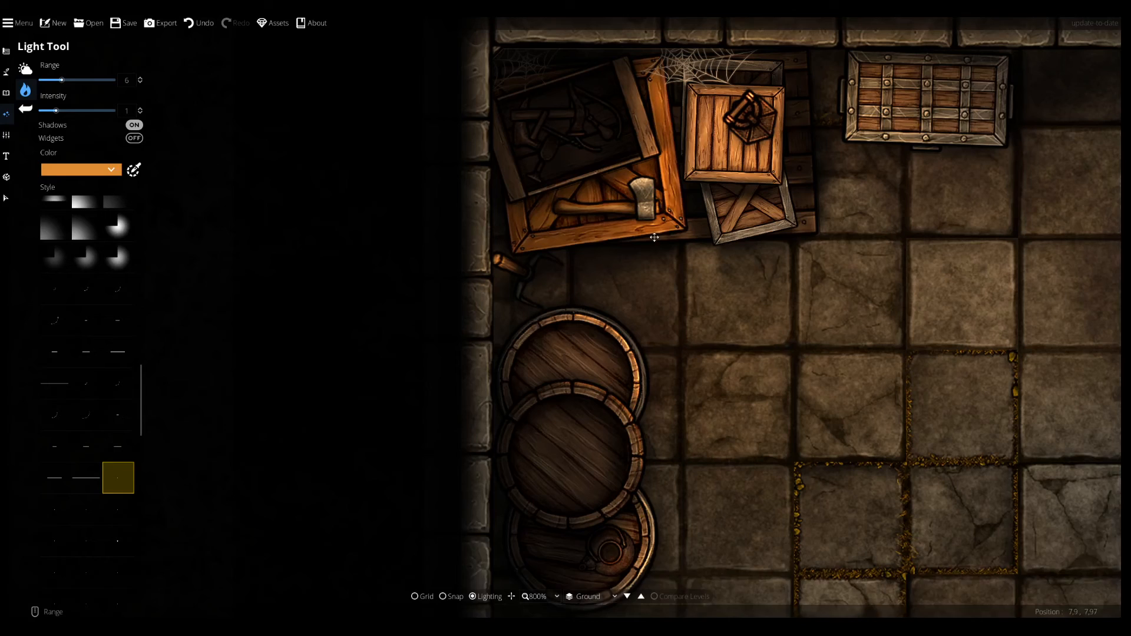
pyautogui.moveTo(654, 237); pyautogui.dragTo(612, 271)
# Set the light range to 3.7, choose a thin straight streak style and place it on the floor below the crates.
pyautogui.click(57, 448)
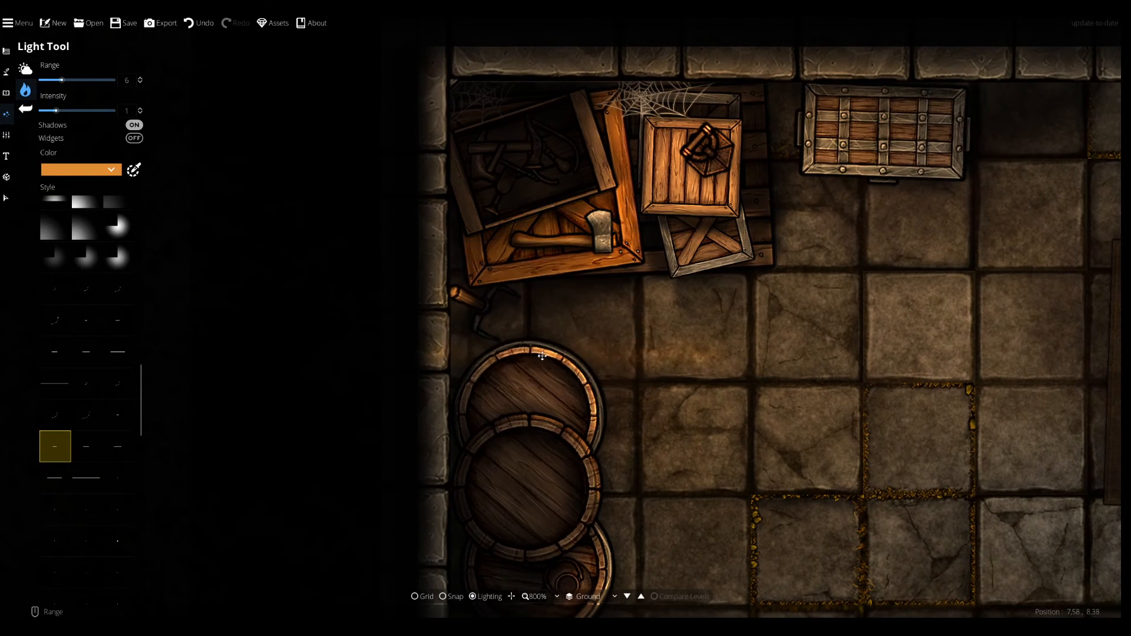
pyautogui.click(86, 320)
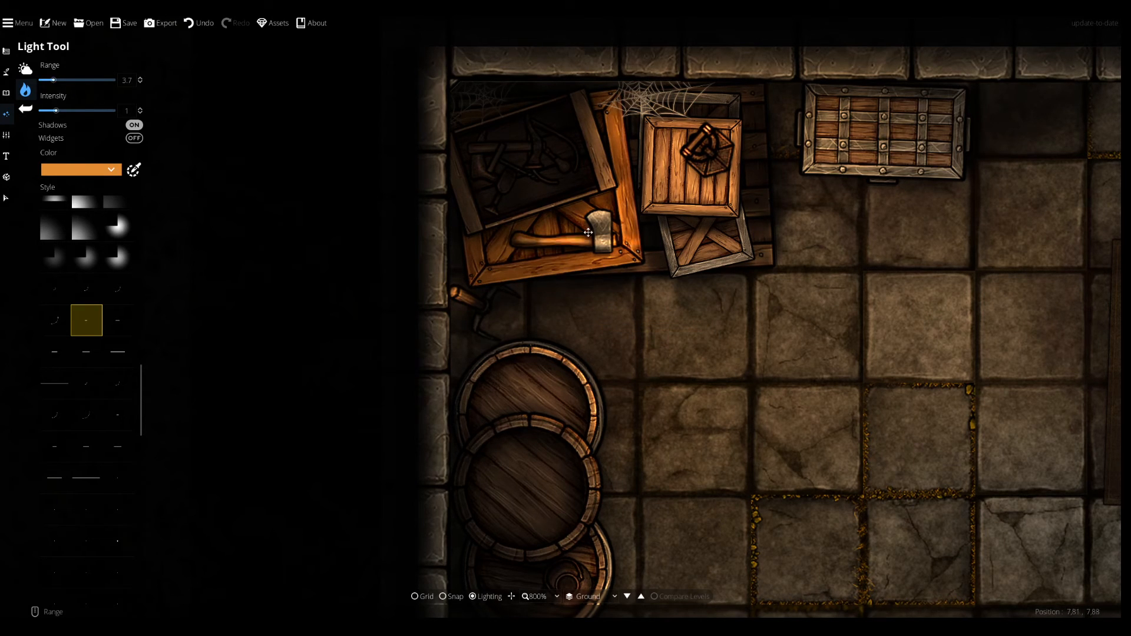
pyautogui.scroll(5, 90, 320)
pyautogui.scroll(-8, 91, 312)
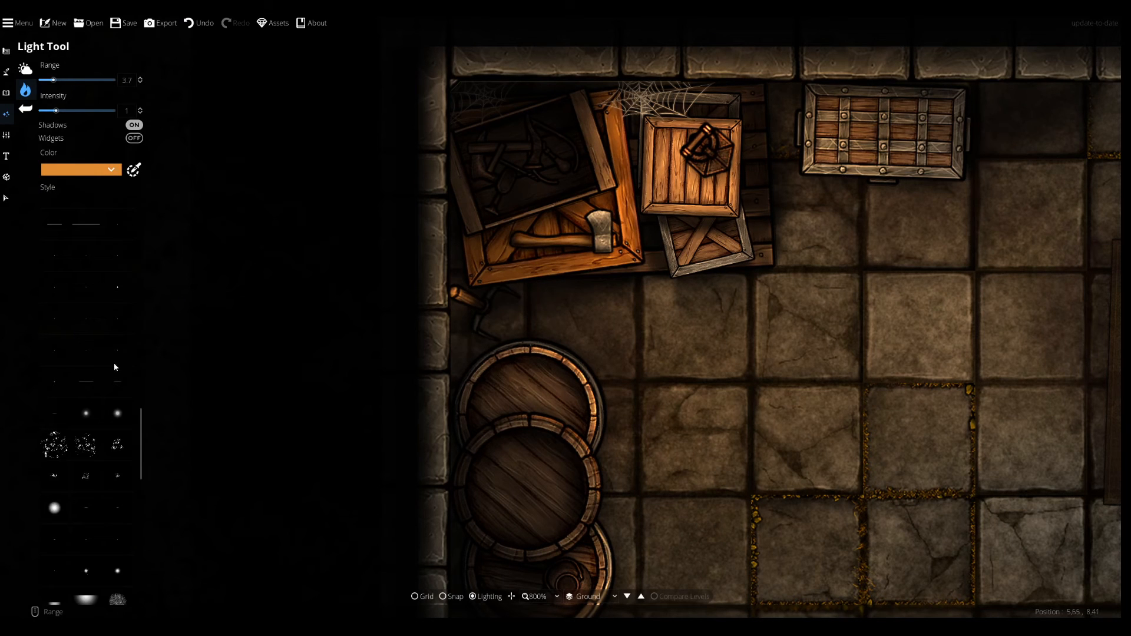
pyautogui.click(116, 372)
pyautogui.click(43, 406)
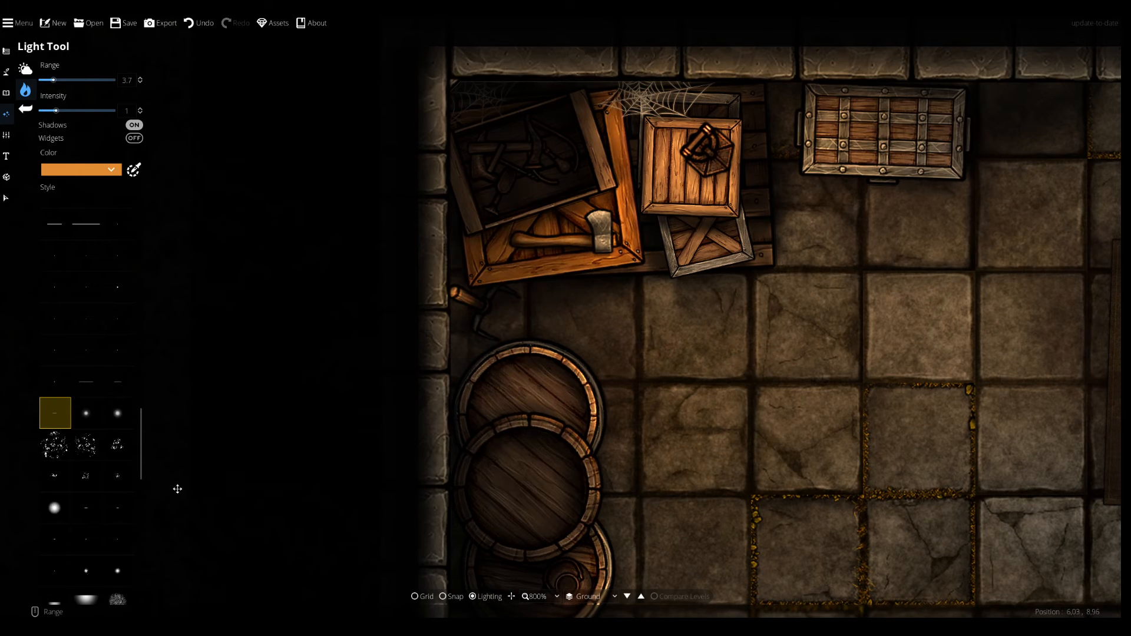
pyautogui.scroll(-5, 97, 454)
pyautogui.click(86, 254)
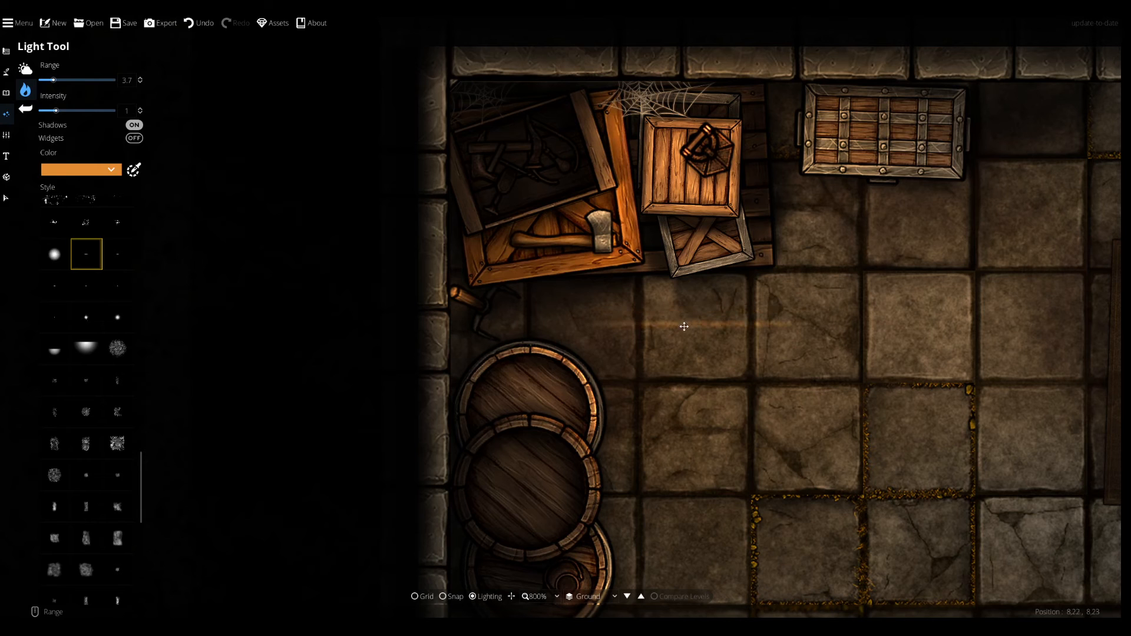
# Try the floor streak light on the axe head, rotated upright and with a smaller range, and remove it.
pyautogui.click(8, 200)
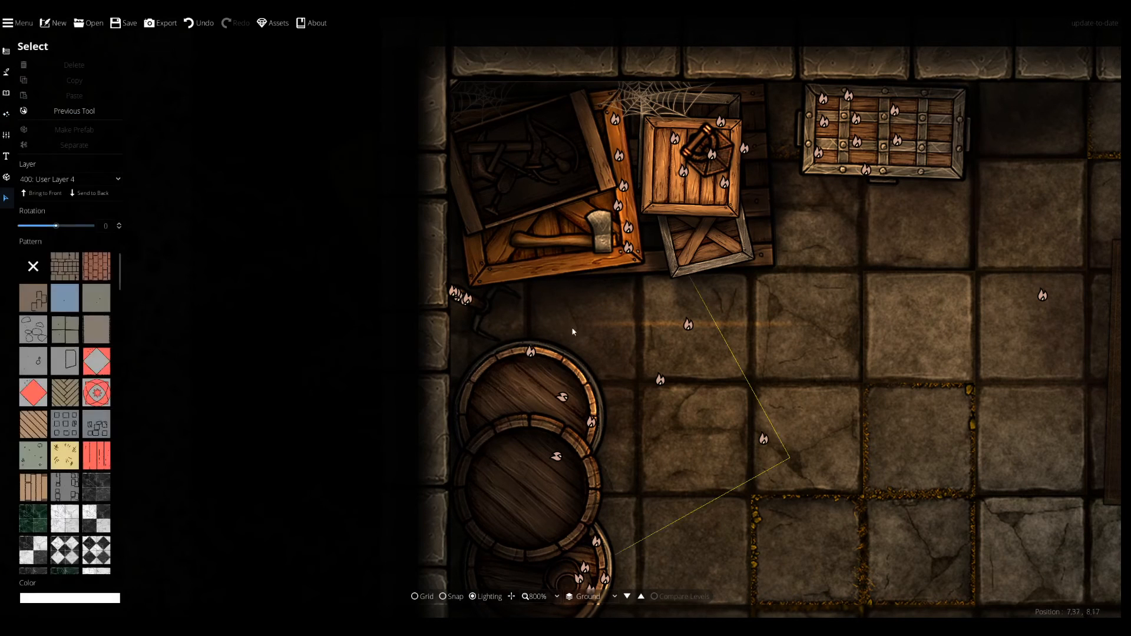
pyautogui.click(691, 323)
pyautogui.moveTo(800, 439)
pyautogui.mouseDown()
pyautogui.moveTo(770, 462)
pyautogui.moveTo(803, 436)
pyautogui.mouseUp()
pyautogui.scroll(-5, 722, 394)
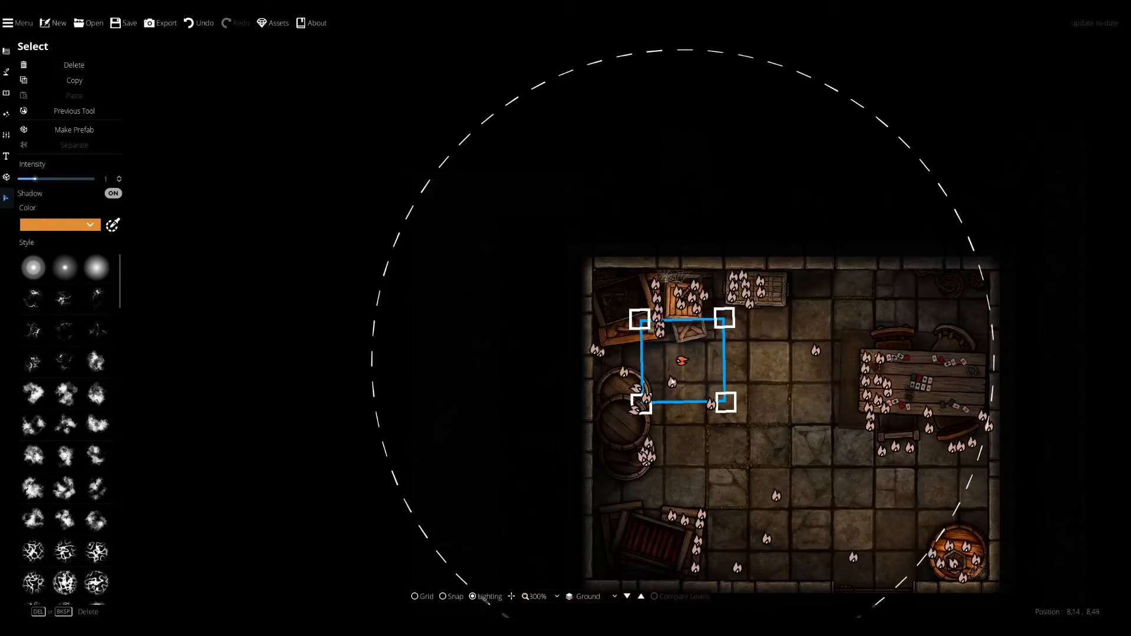
pyautogui.moveTo(682, 56); pyautogui.dragTo(683, 225)
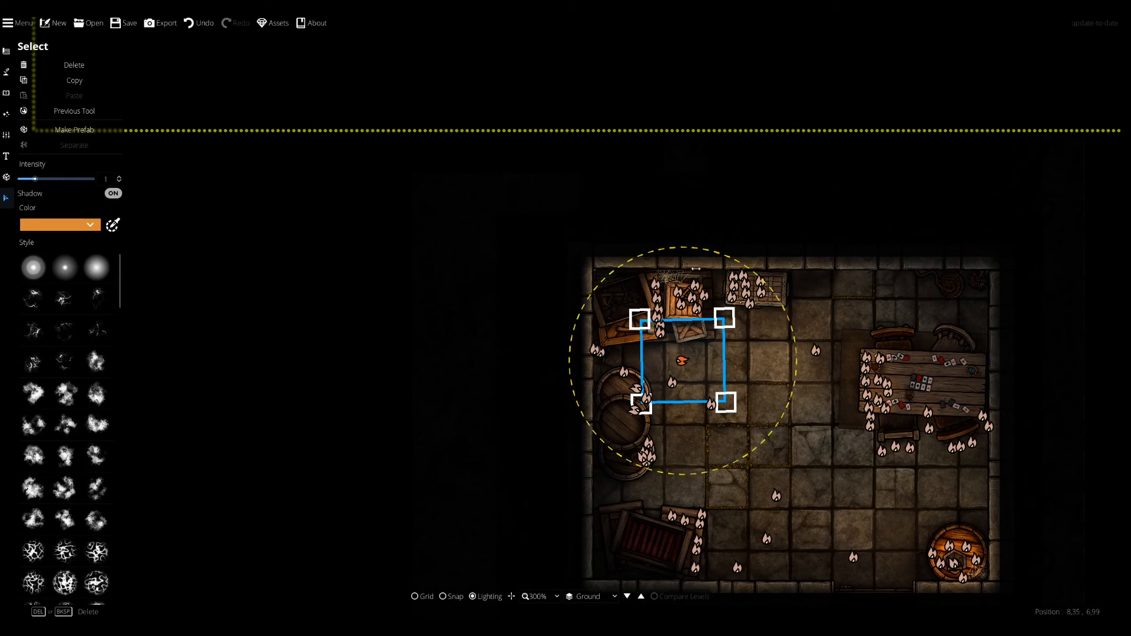
pyautogui.scroll(5, 707, 380)
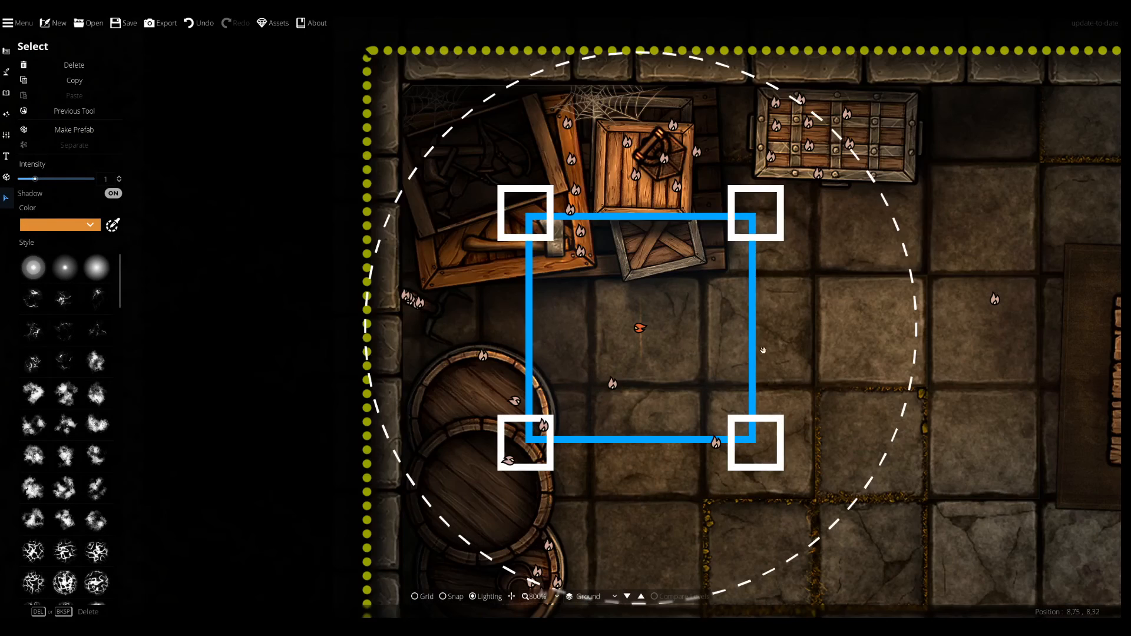
pyautogui.moveTo(738, 327); pyautogui.dragTo(575, 233)
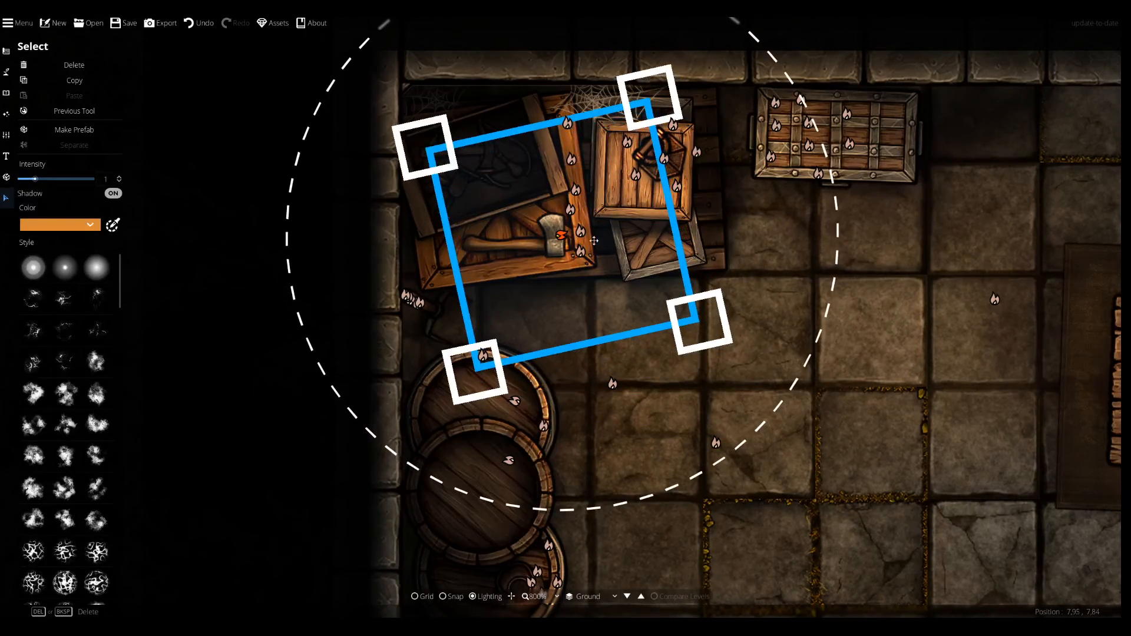
pyautogui.click(623, 323)
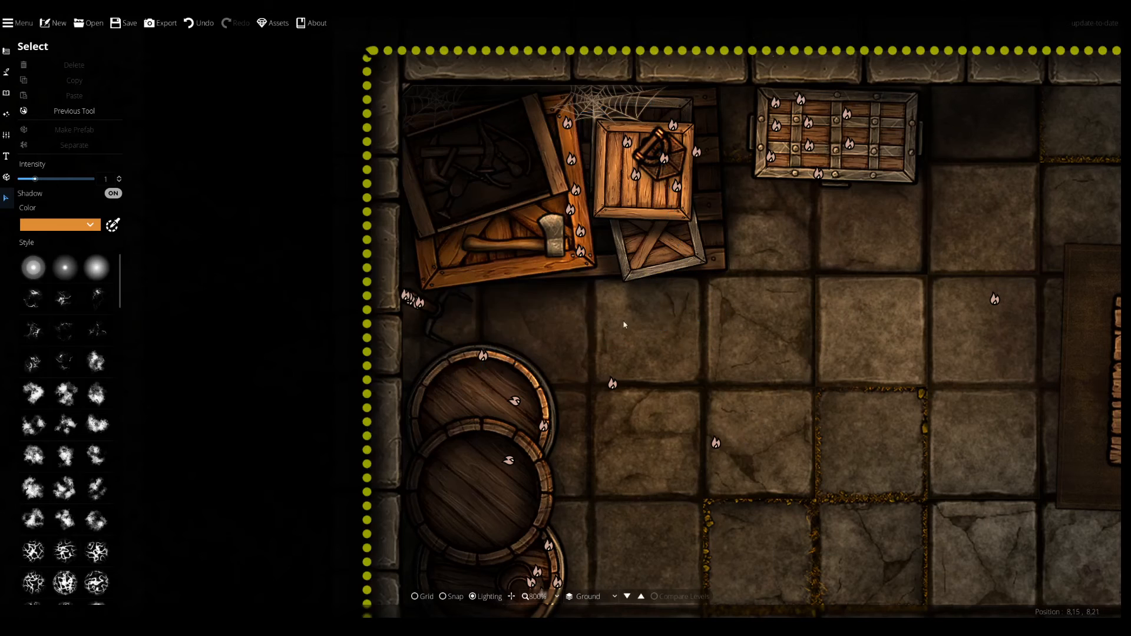
# Choose a shorter straight streak light style and place one on the floor below the crates.
pyautogui.scroll(-10, 54, 328)
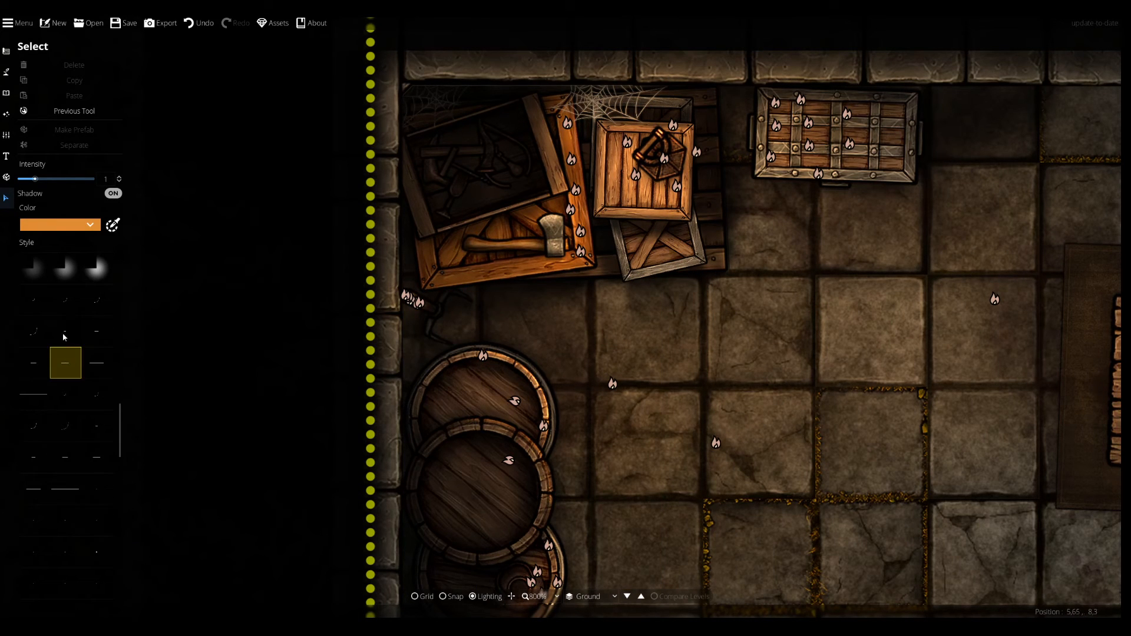
pyautogui.click(66, 330)
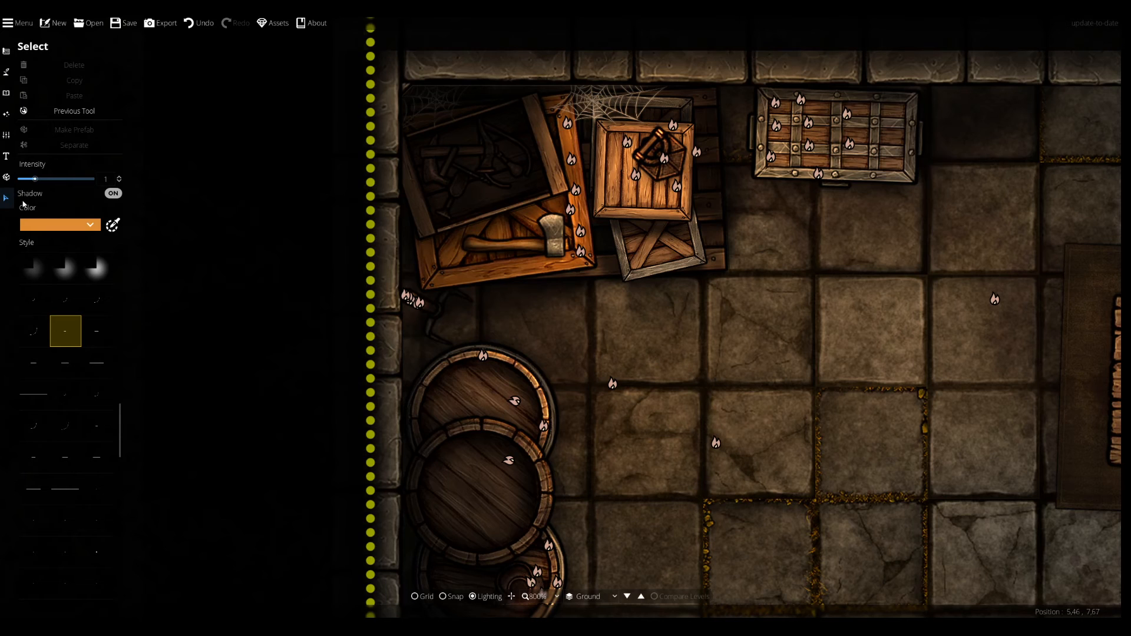
pyautogui.click(6, 177)
pyautogui.click(6, 114)
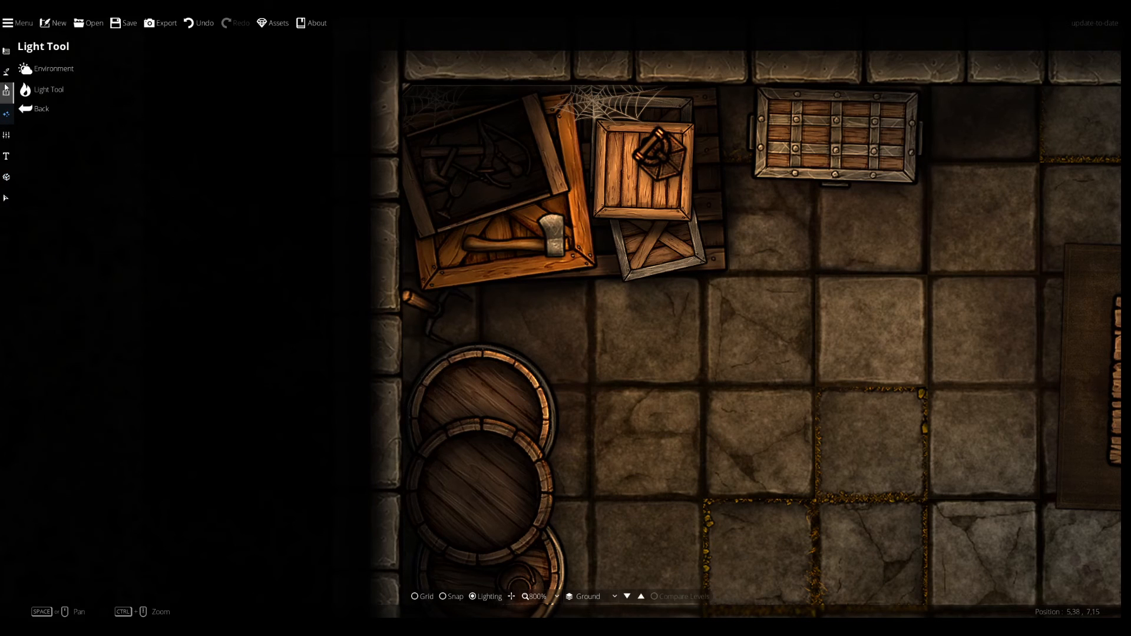
pyautogui.click(48, 89)
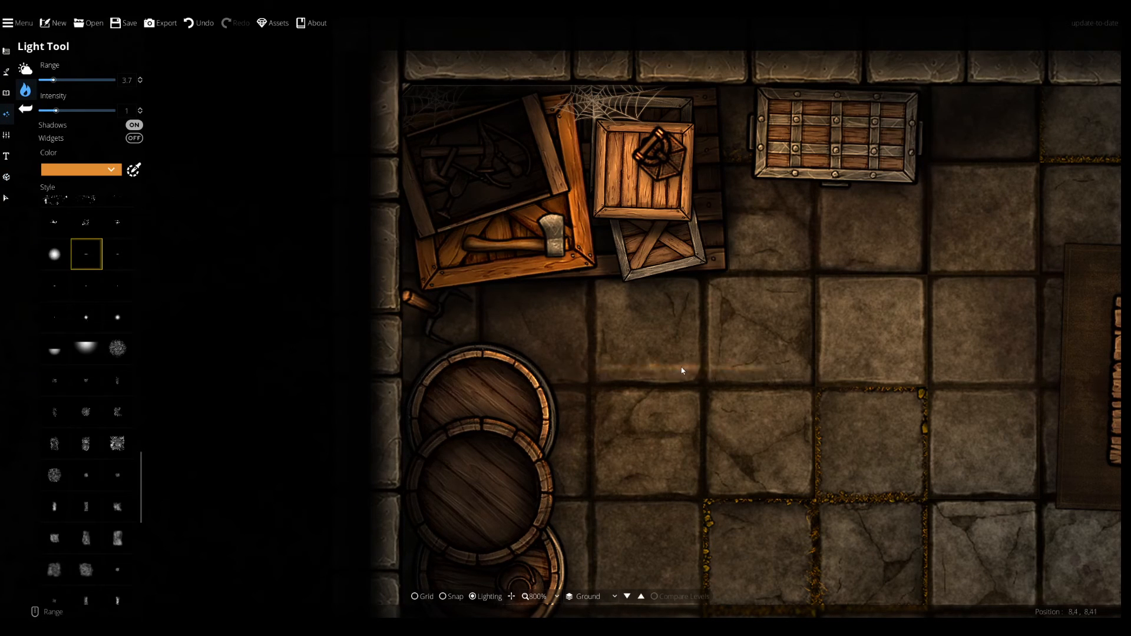
pyautogui.scroll(5, 91, 276)
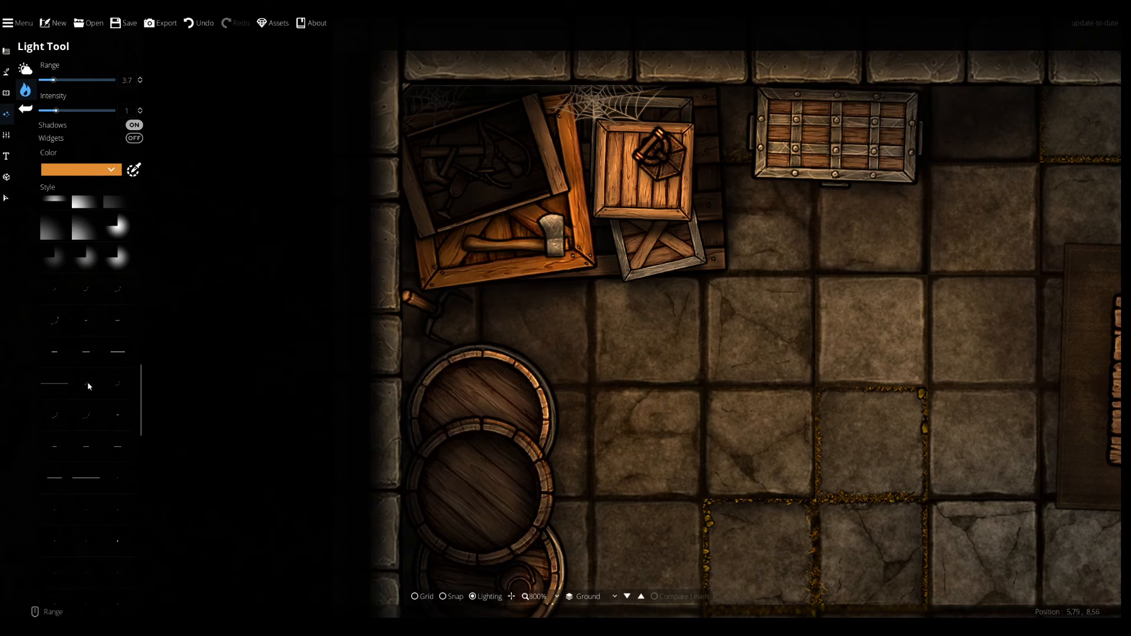
pyautogui.click(86, 320)
pyautogui.click(622, 321)
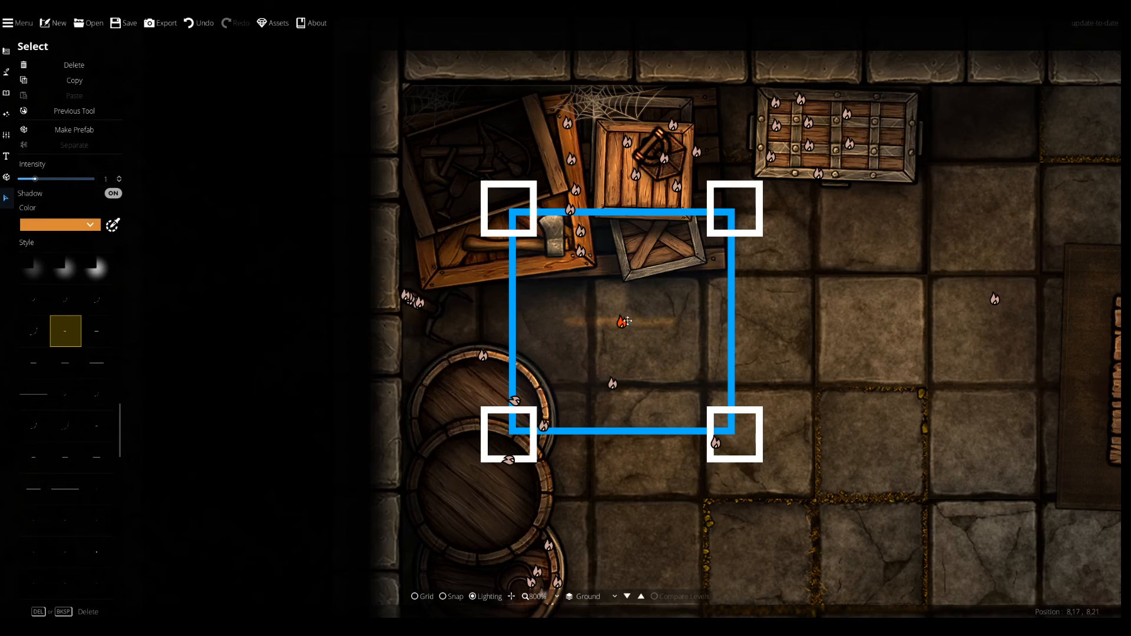
# Rotate the short streak light nearly upright and move it onto the open crate by the axe head.
pyautogui.moveTo(744, 341); pyautogui.dragTo(623, 546)
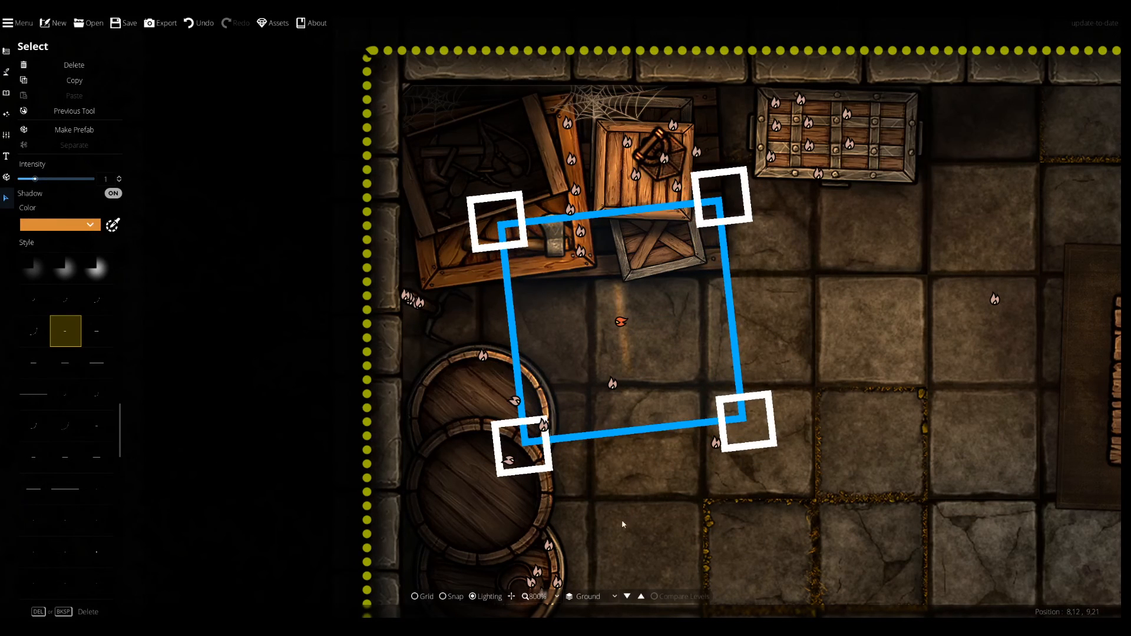
pyautogui.moveTo(643, 423); pyautogui.dragTo(580, 363)
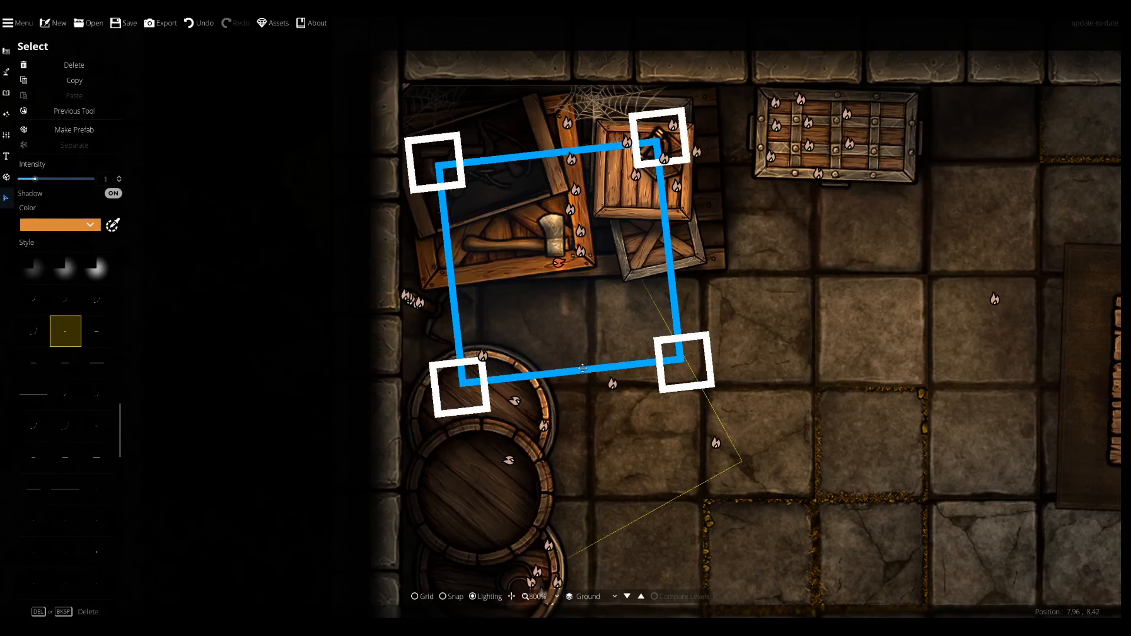
pyautogui.scroll(-3, 569, 340)
pyautogui.moveTo(223, 60); pyautogui.dragTo(334, 371)
pyautogui.scroll(3, 592, 336)
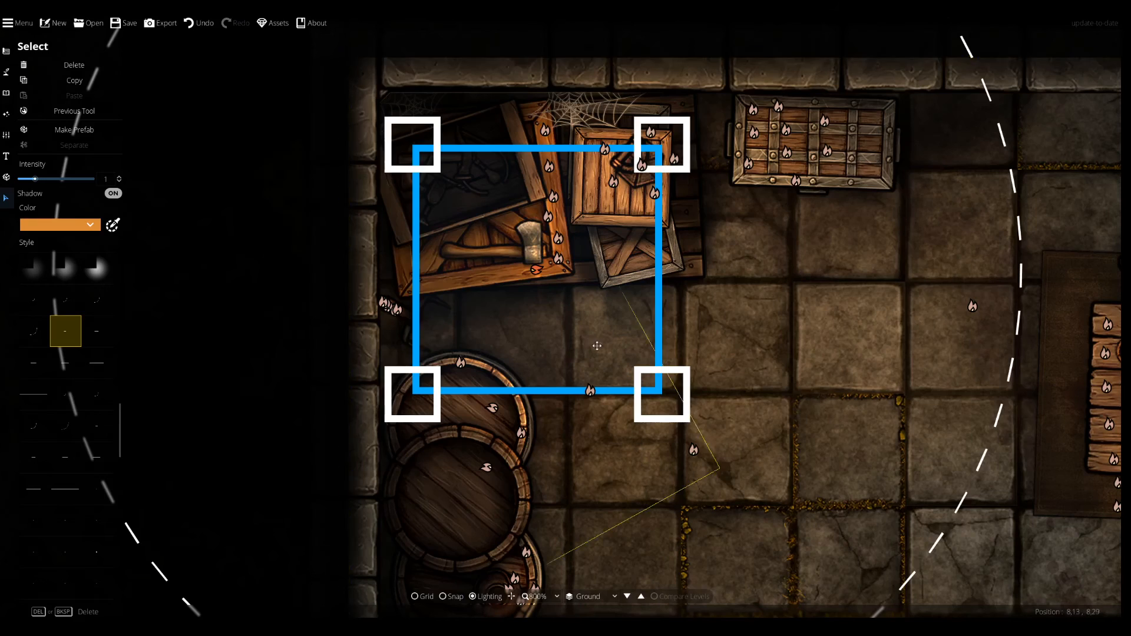
# Fit the streak light to the axe head by reducing its range, tilting it slightly and setting the intensity to 1.3.
pyautogui.moveTo(969, 489); pyautogui.dragTo(932, 471)
pyautogui.moveTo(541, 393); pyautogui.dragTo(542, 368)
pyautogui.moveTo(967, 392); pyautogui.dragTo(823, 356)
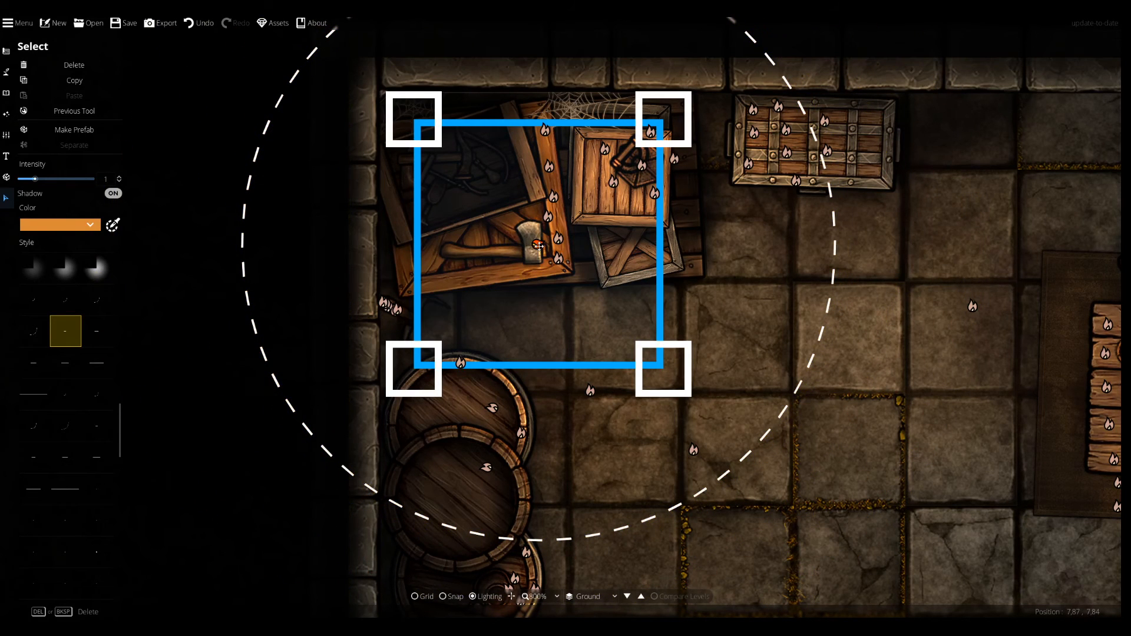
pyautogui.moveTo(572, 389); pyautogui.dragTo(558, 392)
pyautogui.moveTo(534, 243); pyautogui.dragTo(534, 242)
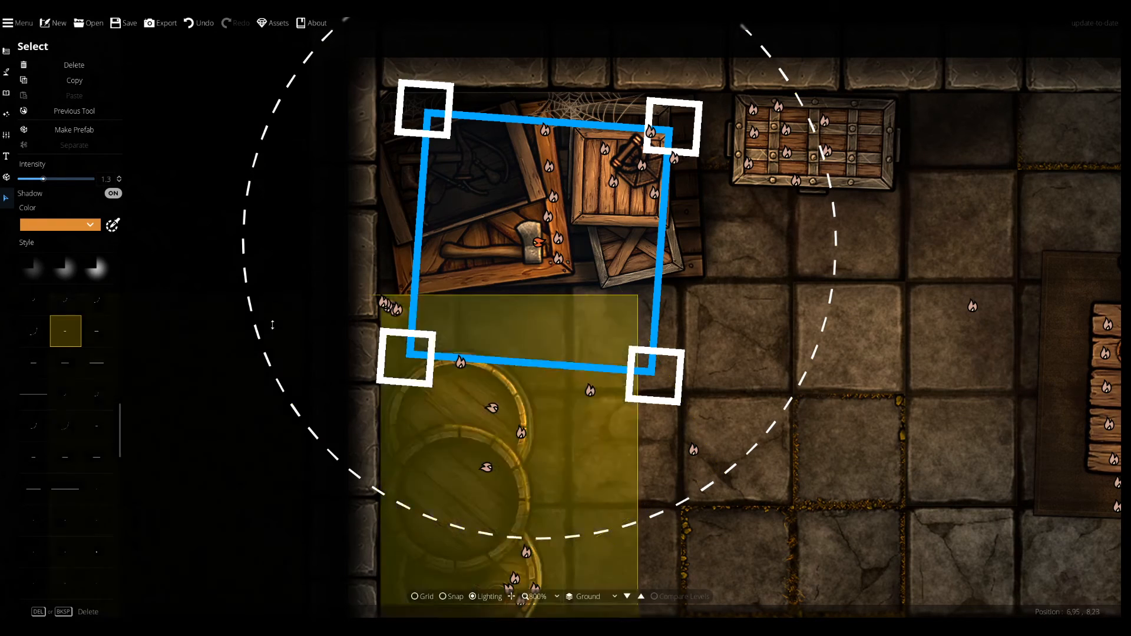
pyautogui.click(42, 305)
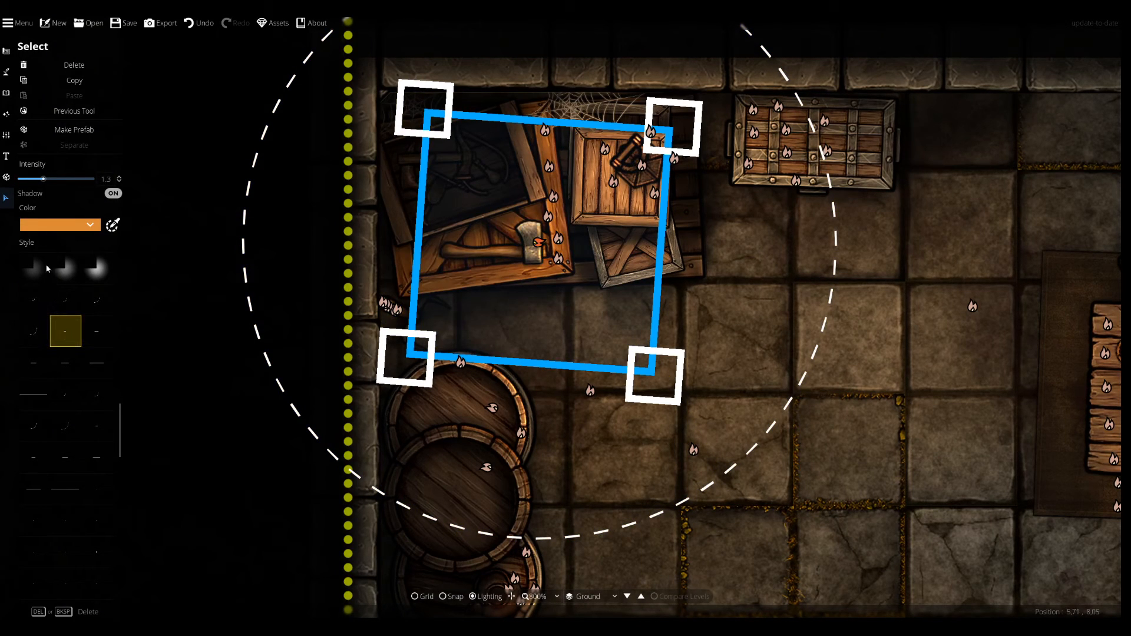
# Place a small curved streak light with range 1.2 on the floor below the crates and select it.
pyautogui.click(6, 113)
pyautogui.click(41, 89)
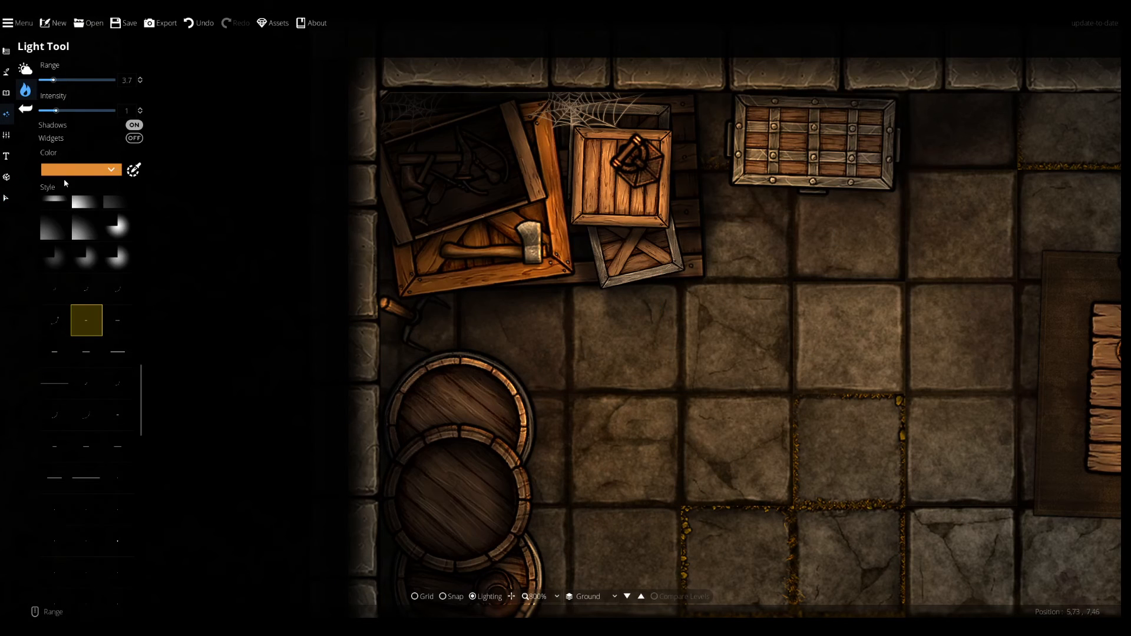
pyautogui.click(57, 288)
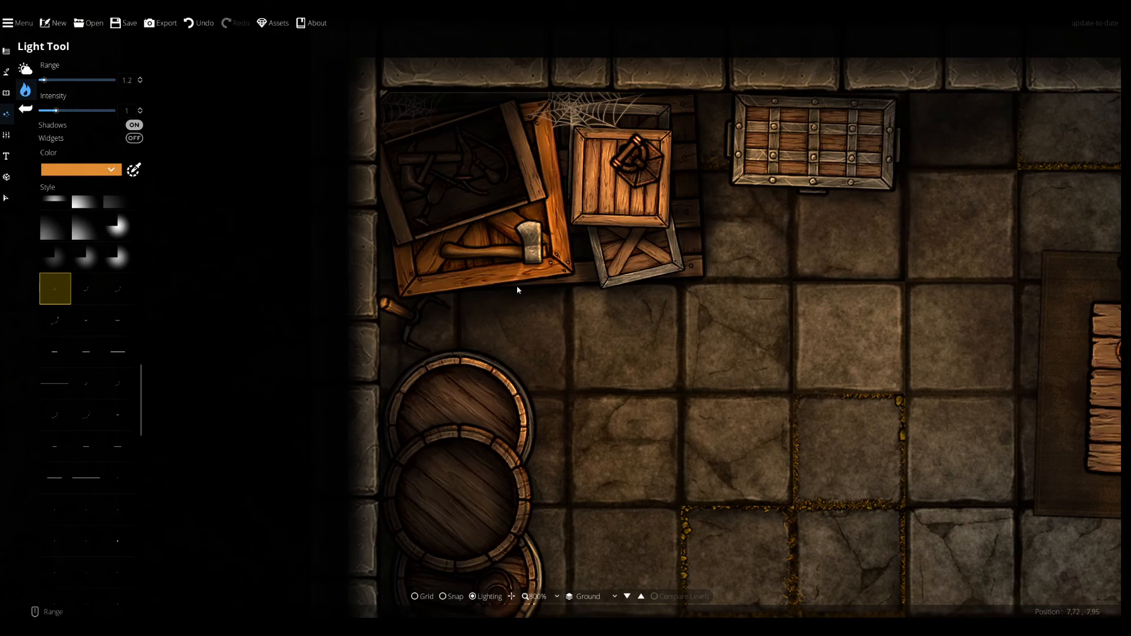
pyautogui.click(5, 198)
pyautogui.click(586, 351)
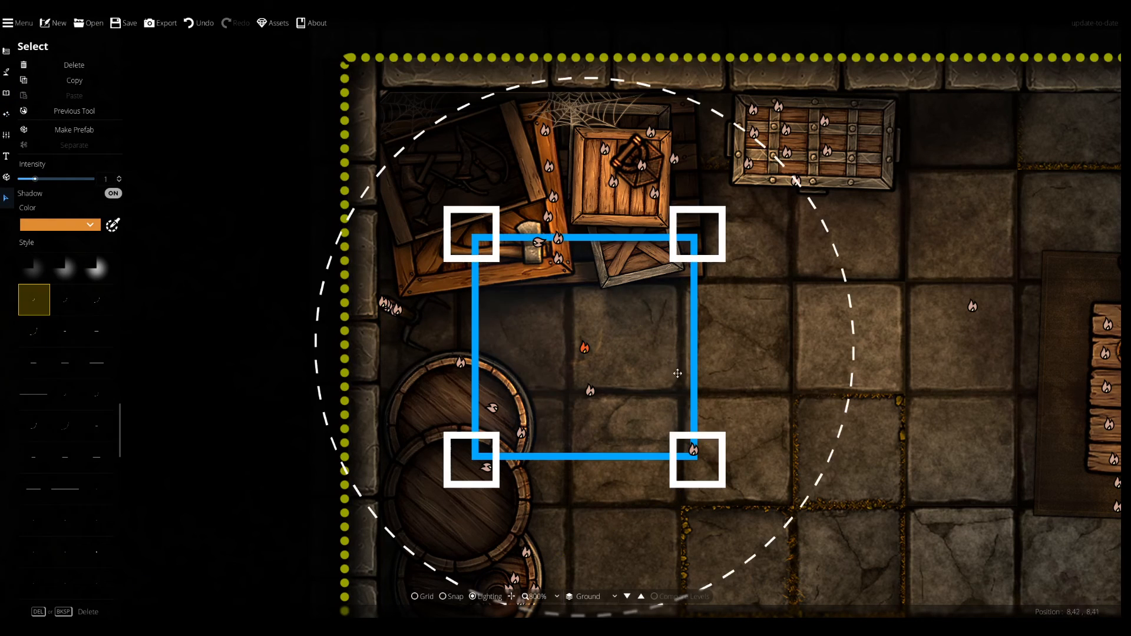
# Move the curved streak light onto the top of the axe blade, reduce its range and rotate it slightly to fit.
pyautogui.moveTo(711, 364); pyautogui.dragTo(641, 462)
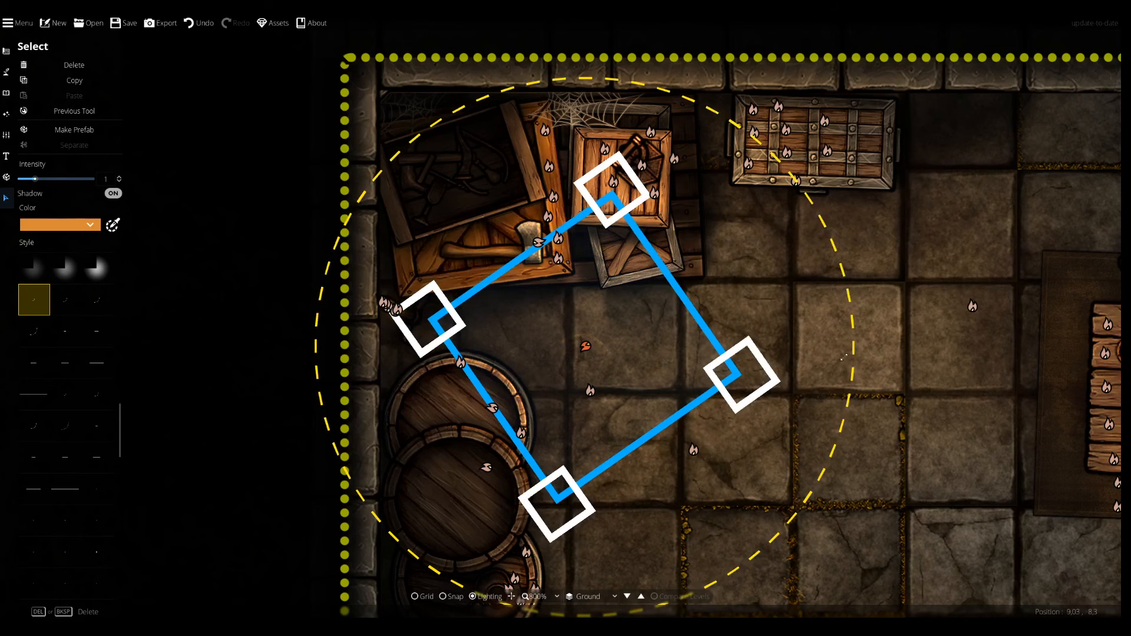
pyautogui.hotkey('ctrl', 'z')
pyautogui.moveTo(584, 356); pyautogui.dragTo(524, 234)
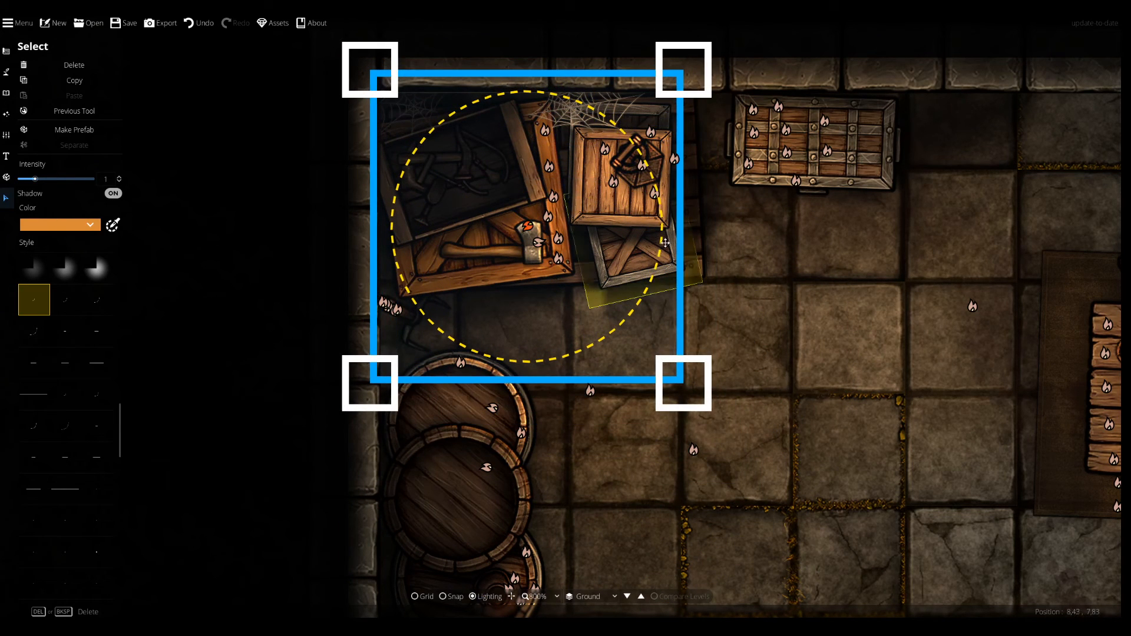
pyautogui.moveTo(694, 258); pyautogui.dragTo(696, 216)
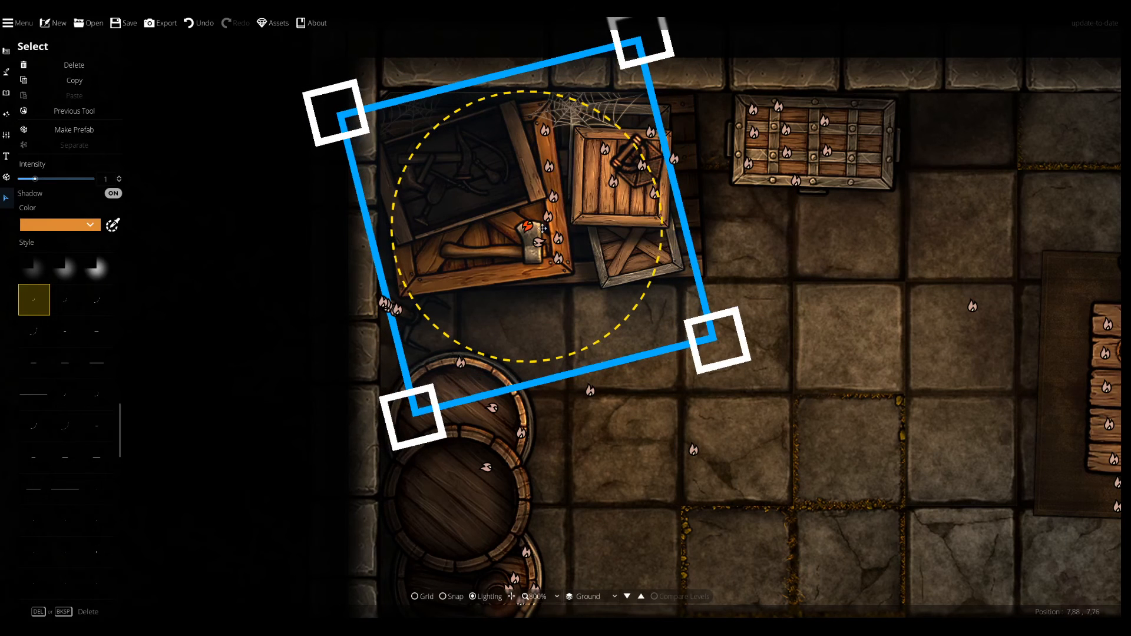
pyautogui.moveTo(530, 225); pyautogui.dragTo(531, 226)
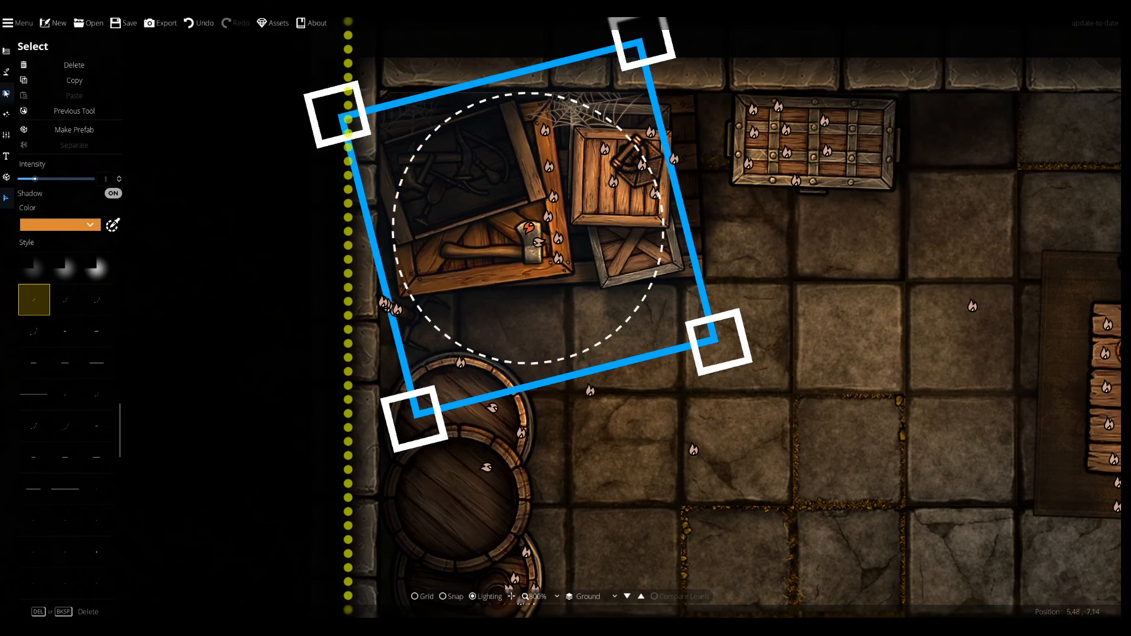
pyautogui.click(6, 93)
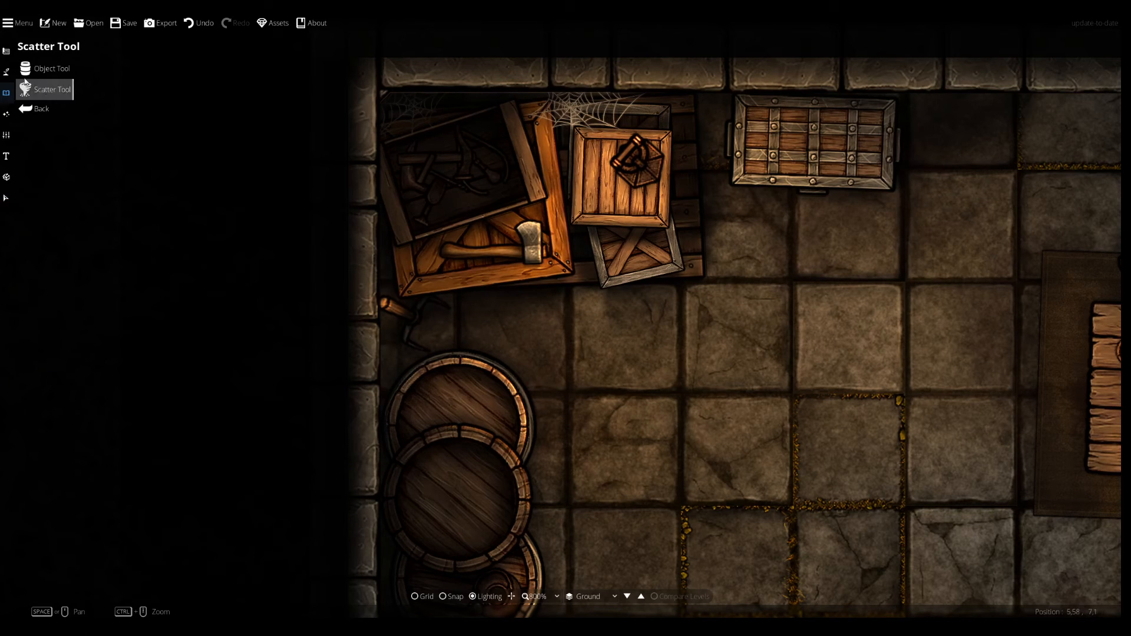
pyautogui.click(5, 71)
pyautogui.click(47, 131)
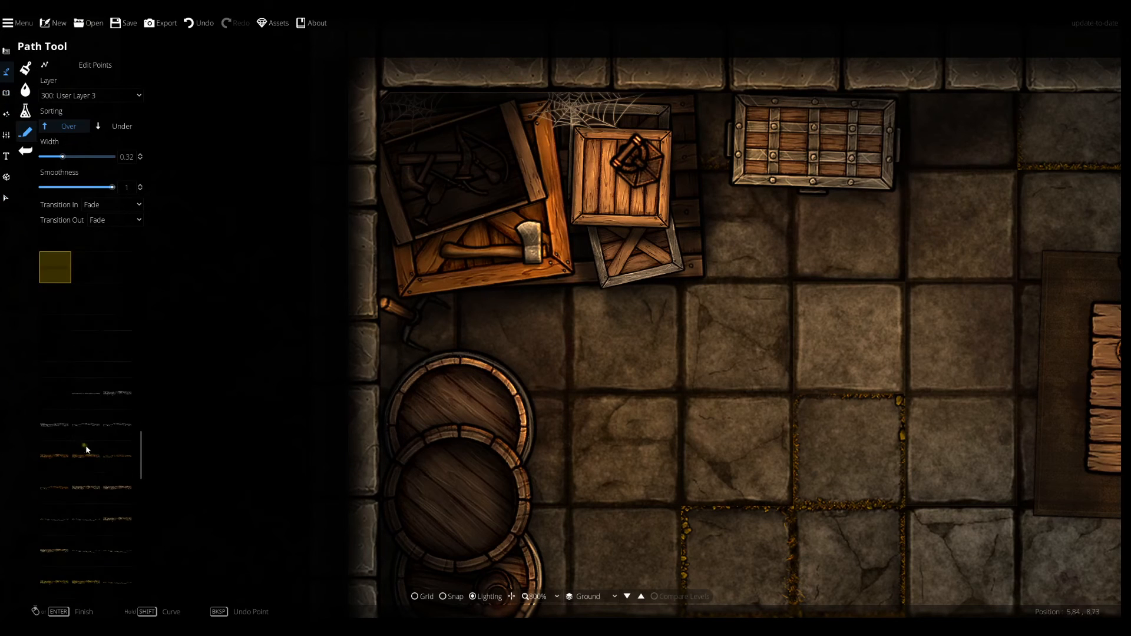
# Return to the Light tool and try soft round, corner glow and faint speck light styles.
pyautogui.click(6, 114)
pyautogui.click(41, 92)
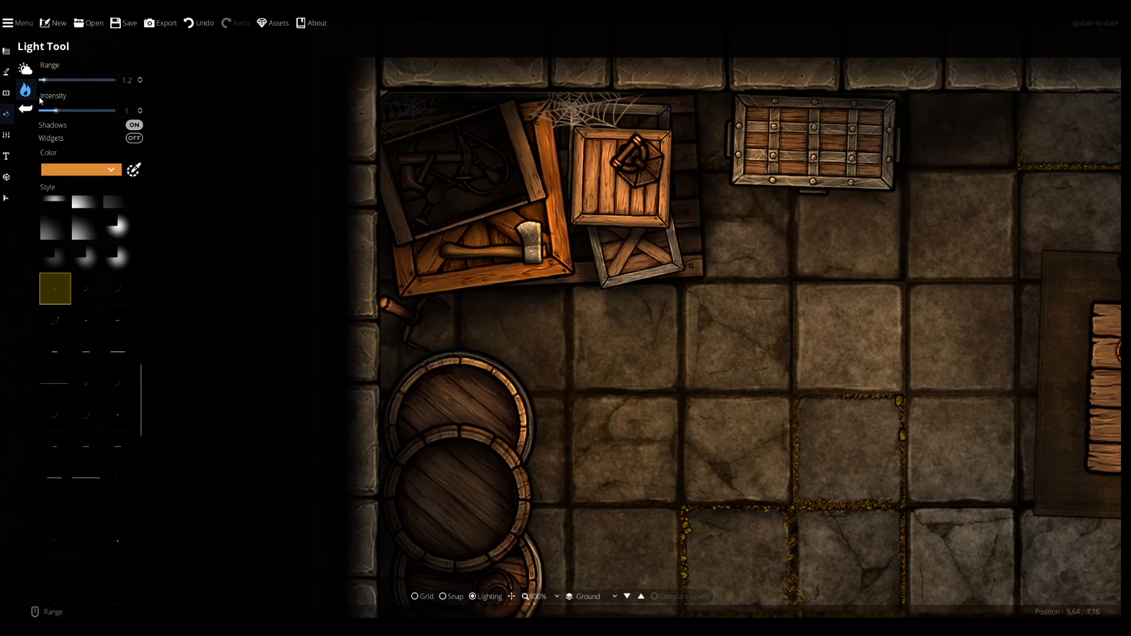
pyautogui.scroll(3, 68, 244)
pyautogui.click(66, 242)
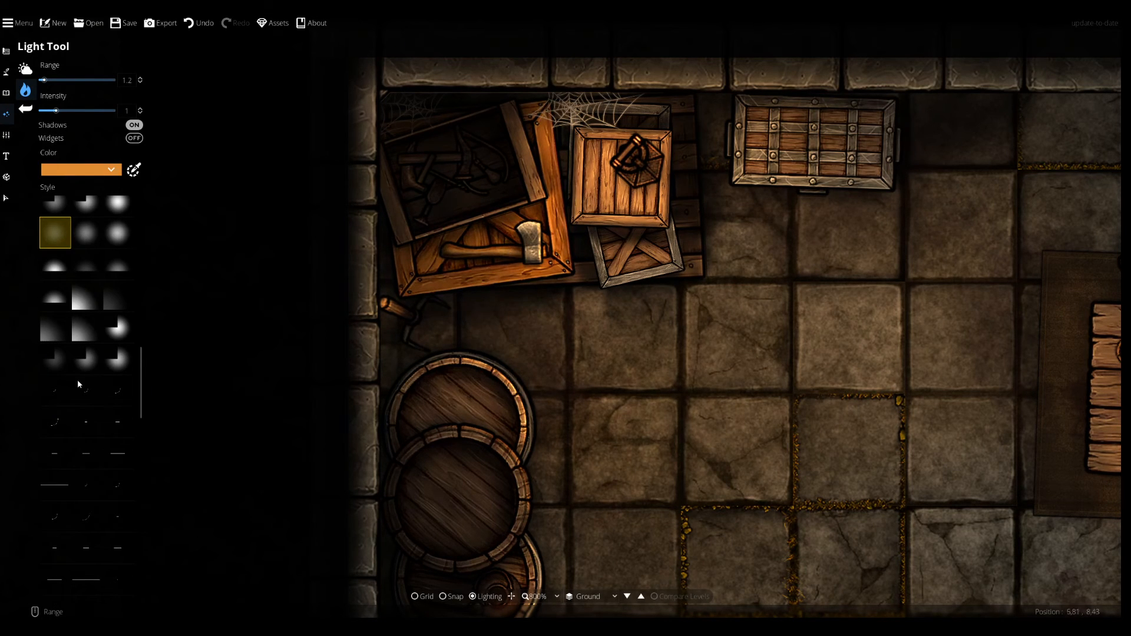
pyautogui.click(56, 356)
pyautogui.scroll(-3, 65, 383)
pyautogui.click(62, 460)
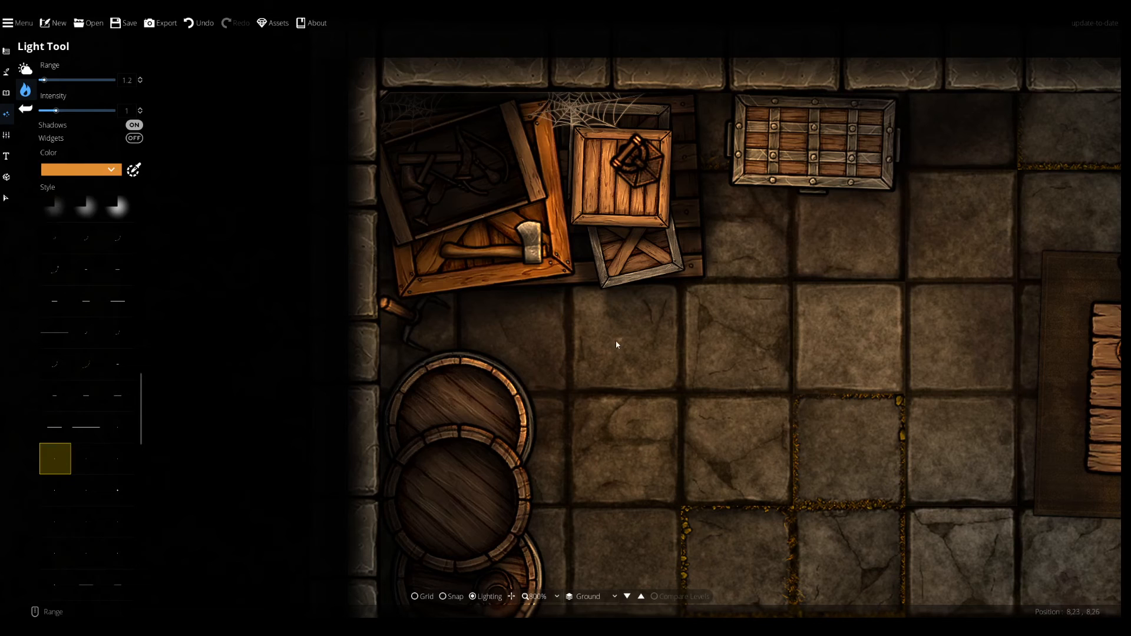
# Try the small round glow light styles over the floor and lower the light range to 0.5.
pyautogui.scroll(-5, 86, 377)
pyautogui.click(118, 363)
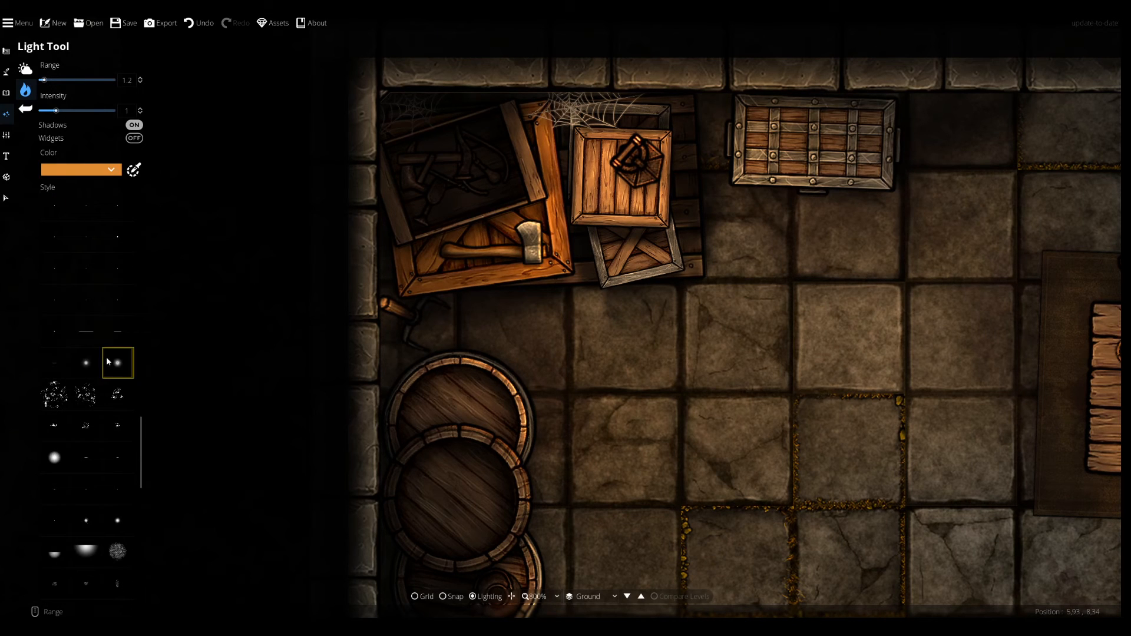
pyautogui.click(86, 363)
pyautogui.scroll(-7, 620, 317)
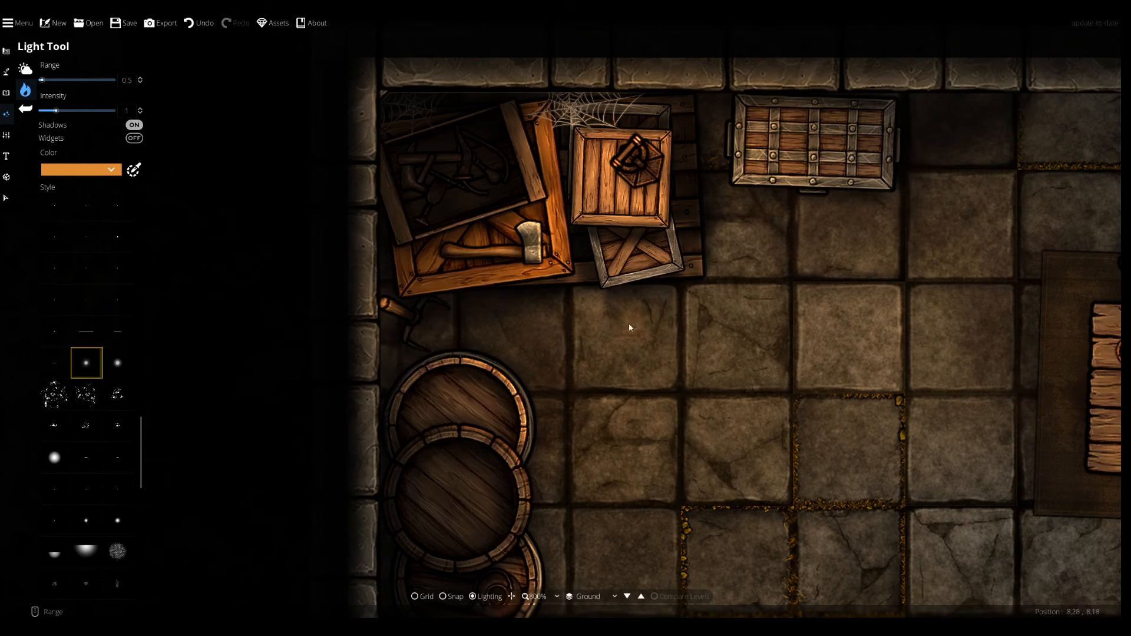
# Compare further speck and small glow styles at the reduced range, and choose a faint soft round glow.
pyautogui.click(118, 362)
pyautogui.click(60, 459)
pyautogui.click(60, 340)
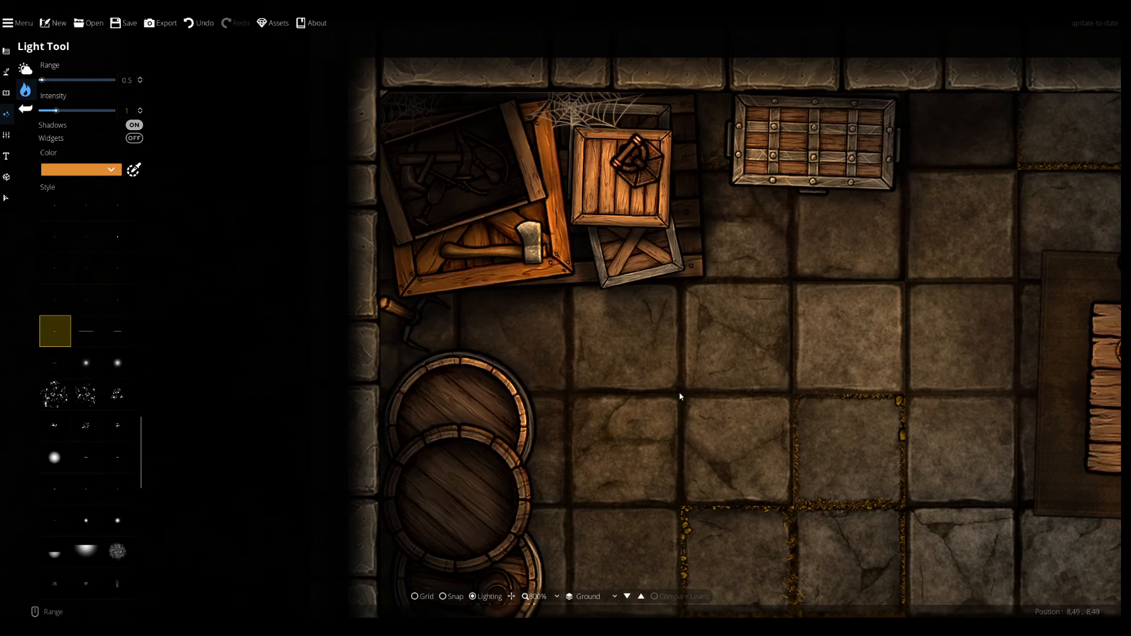
pyautogui.click(83, 522)
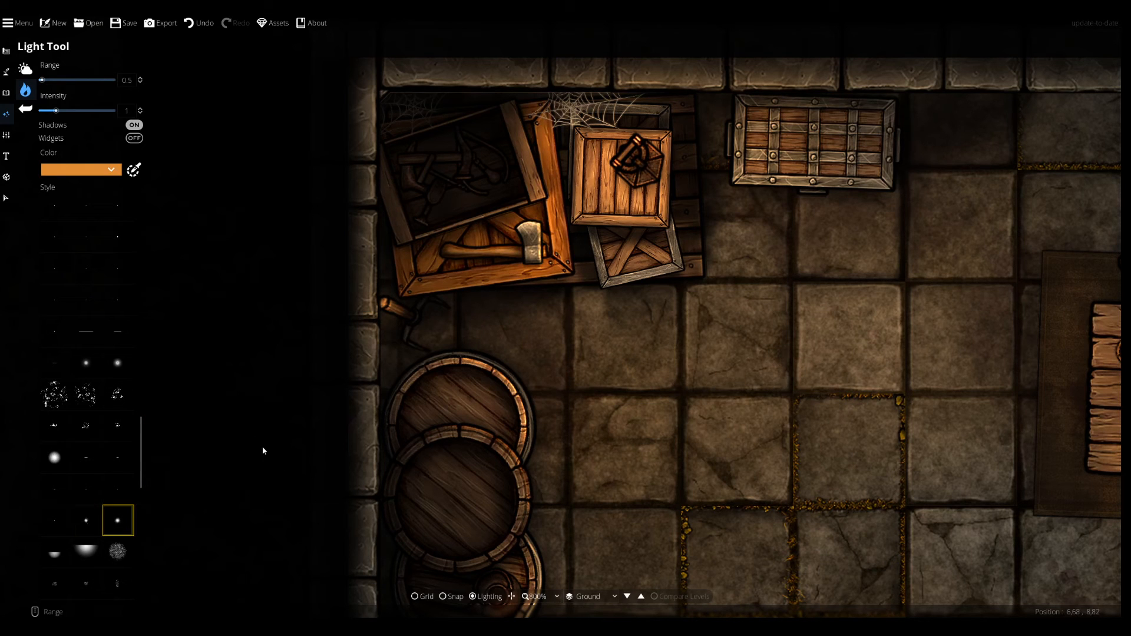
pyautogui.scroll(5, 103, 391)
pyautogui.scroll(3, 102, 389)
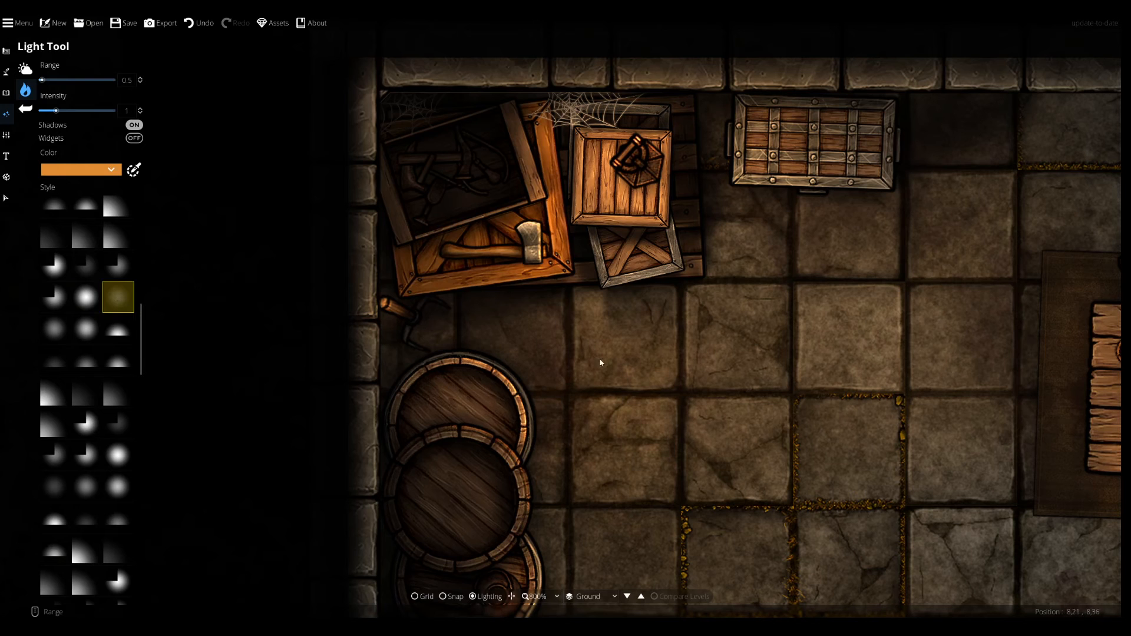
# Try a small round glow light on the axe blade, enlarge it, move it away from the blade and delete it.
pyautogui.scroll(5, 86, 322)
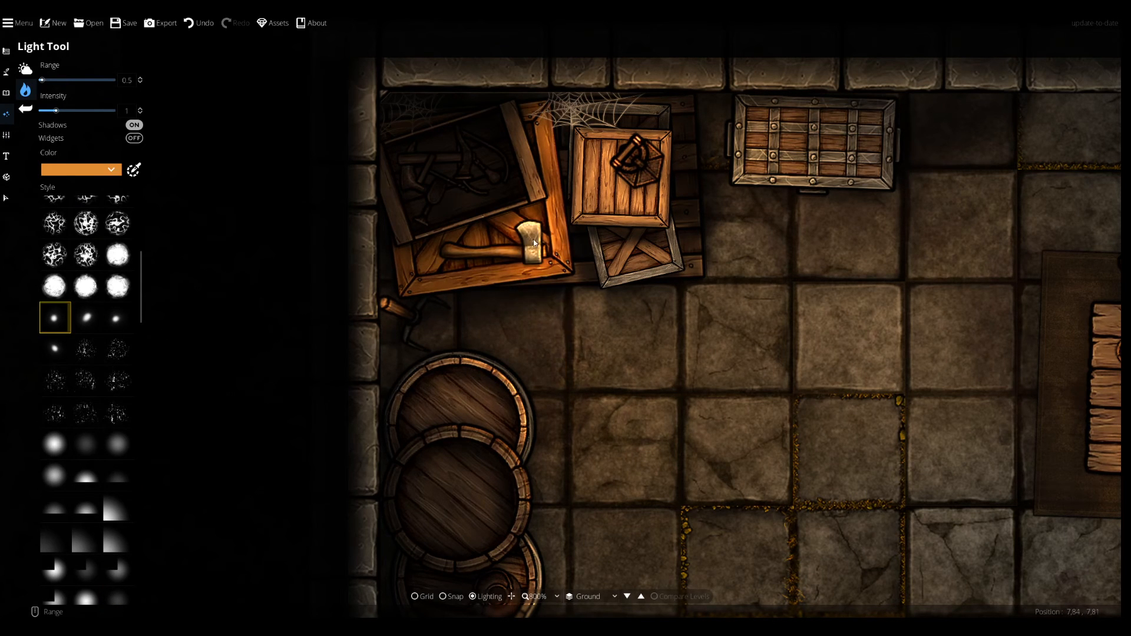
pyautogui.click(6, 198)
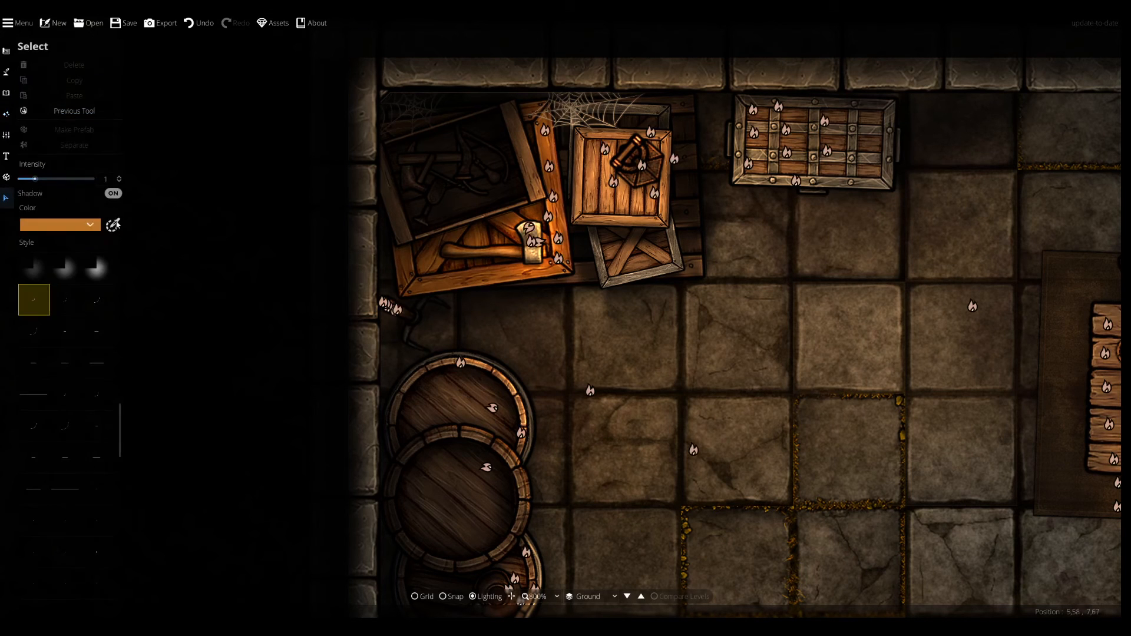
pyautogui.click(530, 249)
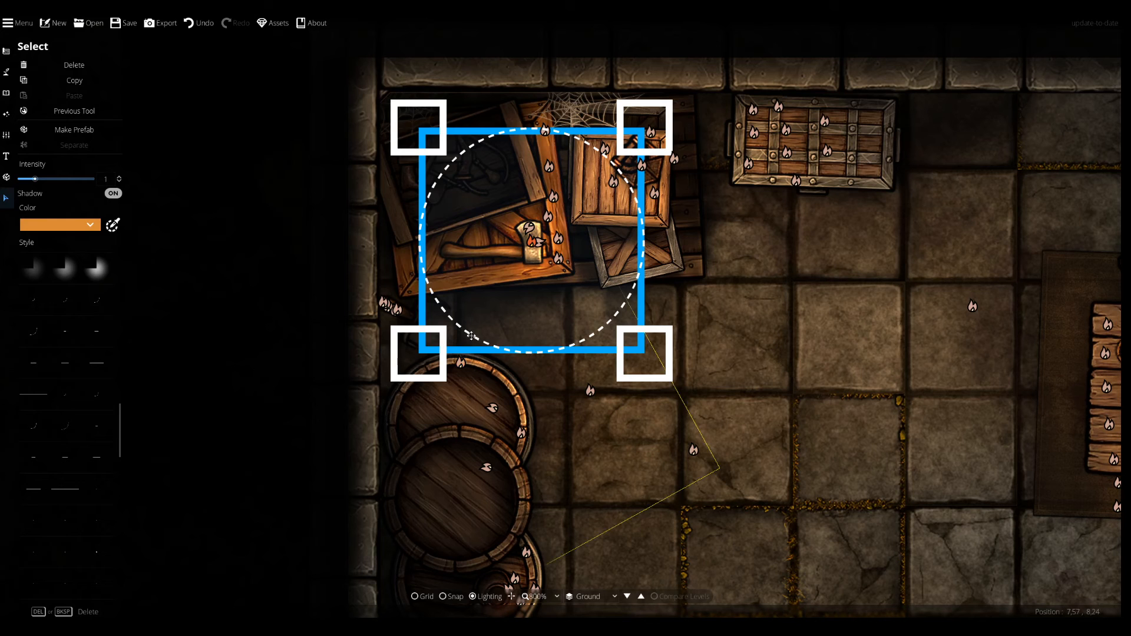
pyautogui.moveTo(420, 349); pyautogui.dragTo(310, 461)
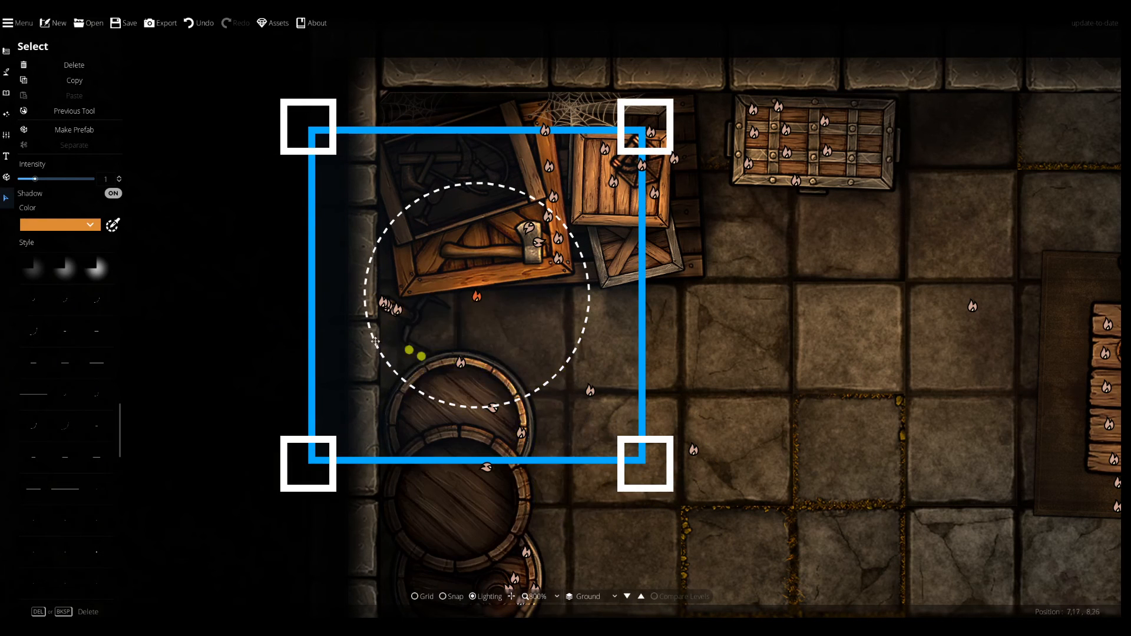
pyautogui.moveTo(357, 331); pyautogui.dragTo(210, 410)
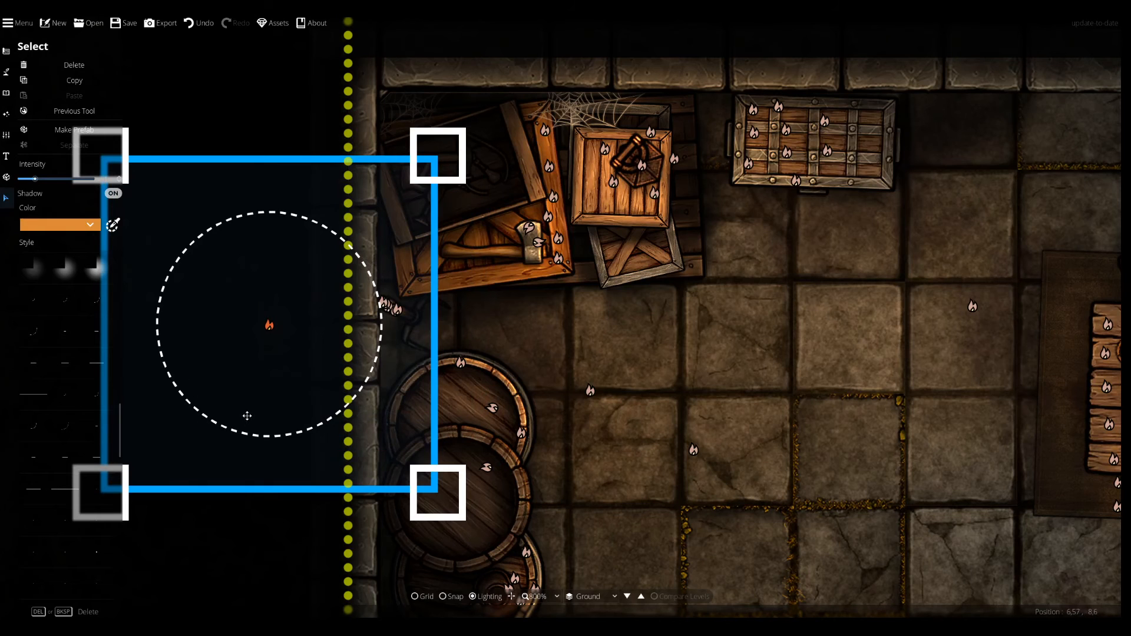
pyautogui.press('Delete')
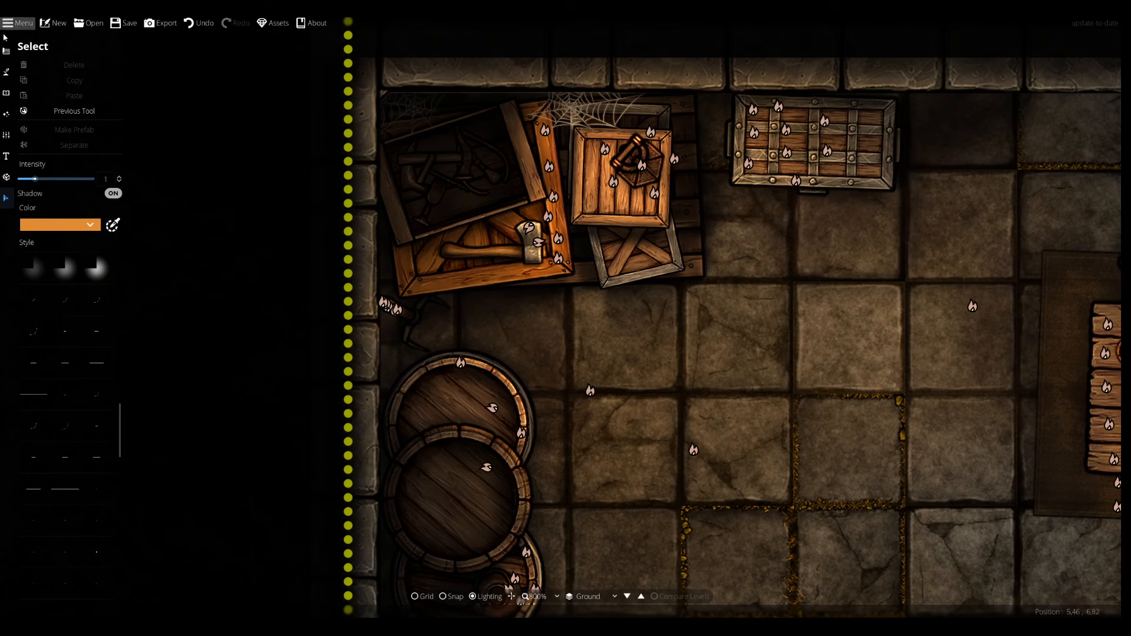
# Return to the Light tool and compare the small off-centre glow, curved streak and faint speck styles over the map.
pyautogui.click(6, 114)
pyautogui.click(85, 318)
pyautogui.click(116, 318)
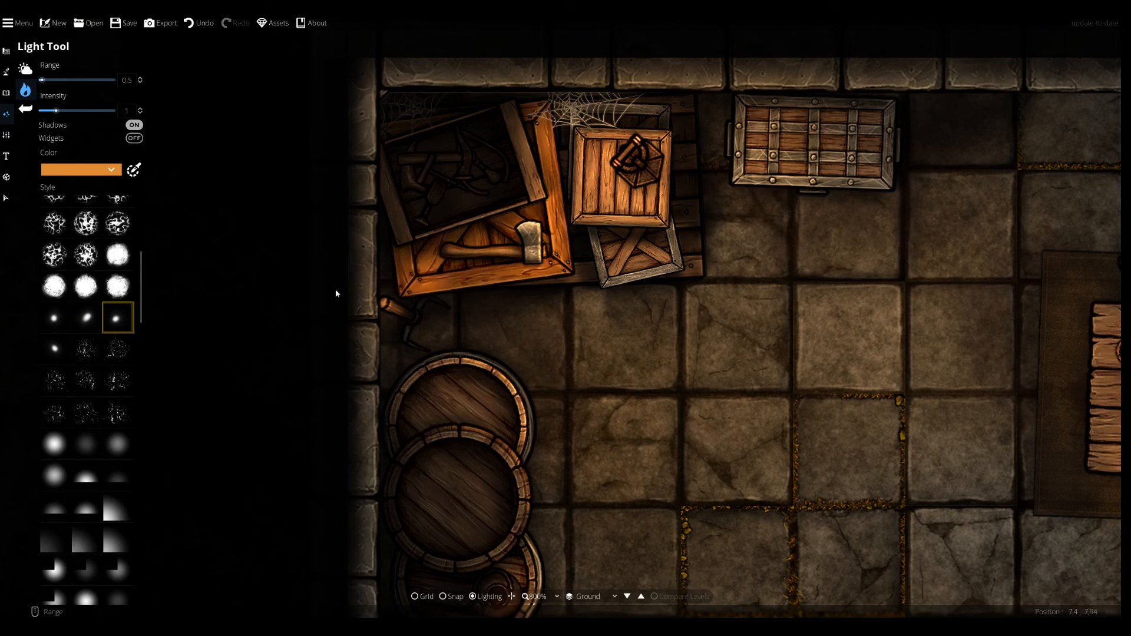
pyautogui.scroll(-5, 54, 331)
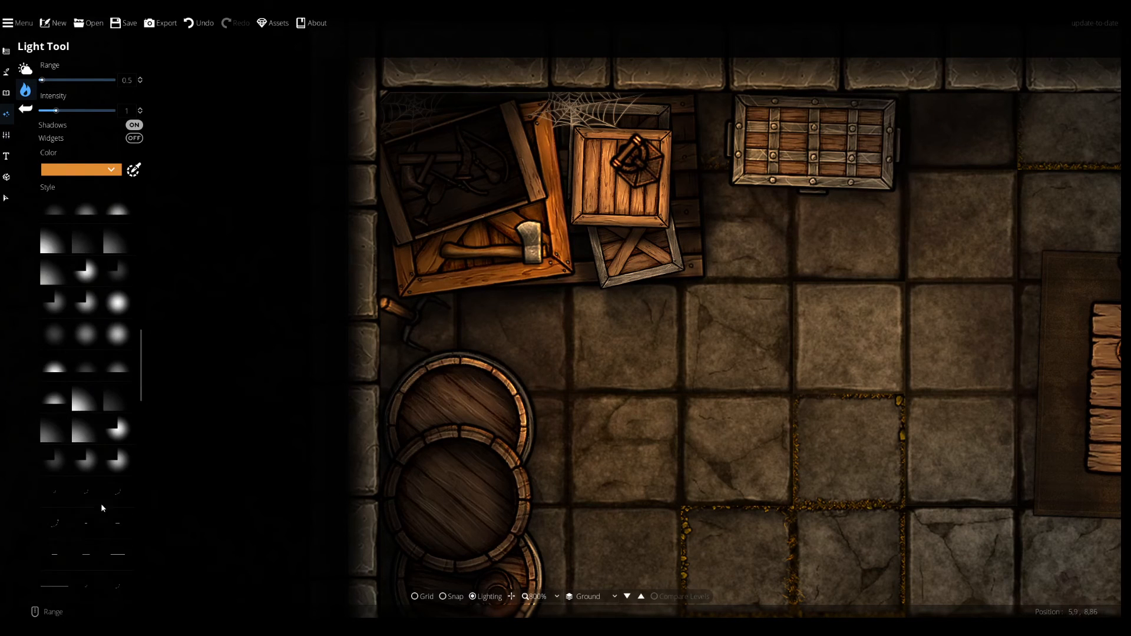
pyautogui.click(59, 495)
pyautogui.click(91, 499)
pyautogui.scroll(-2, 91, 501)
pyautogui.click(88, 433)
pyautogui.moveTo(545, 298); pyautogui.dragTo(544, 371)
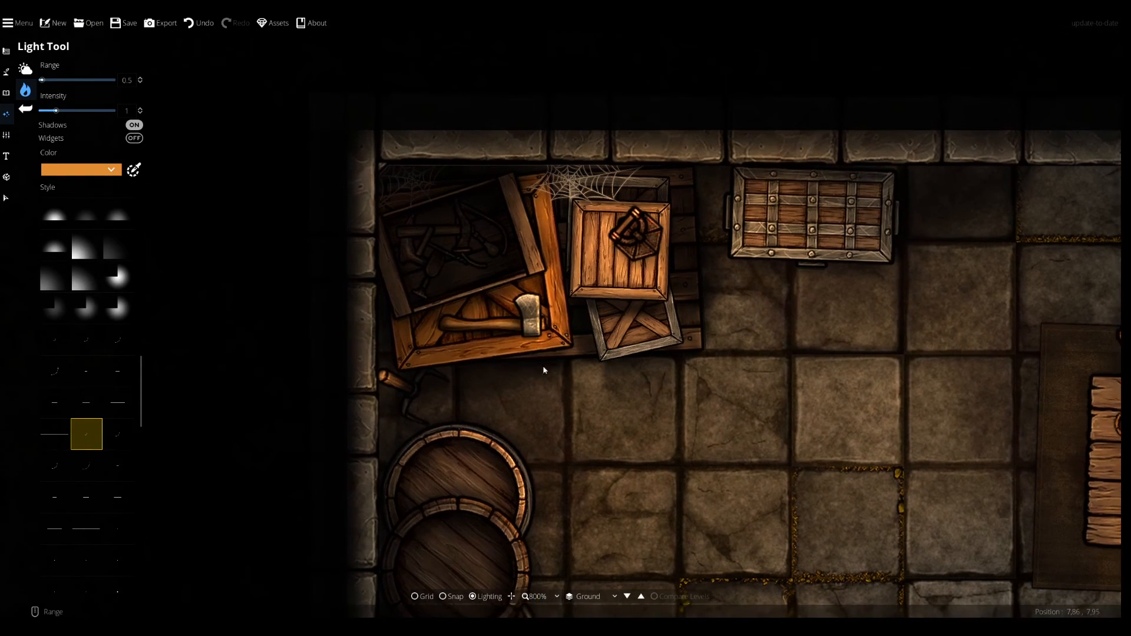
# Check the style and intensity of the streak lights on the axe blade, and view the axe without light markers.
pyautogui.click(6, 198)
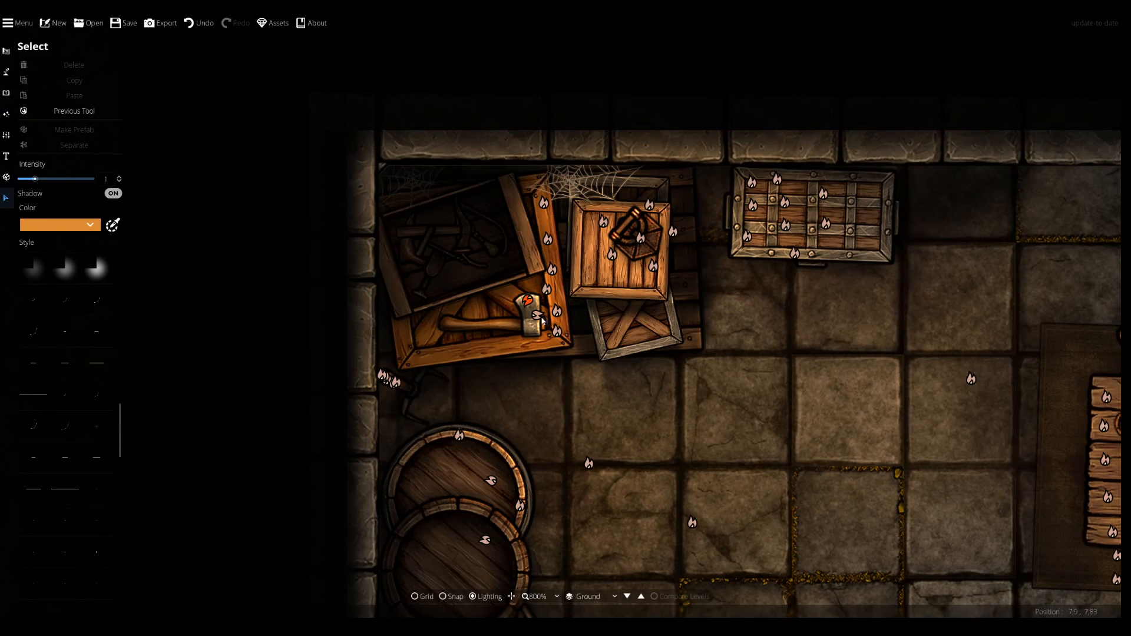
pyautogui.click(542, 334)
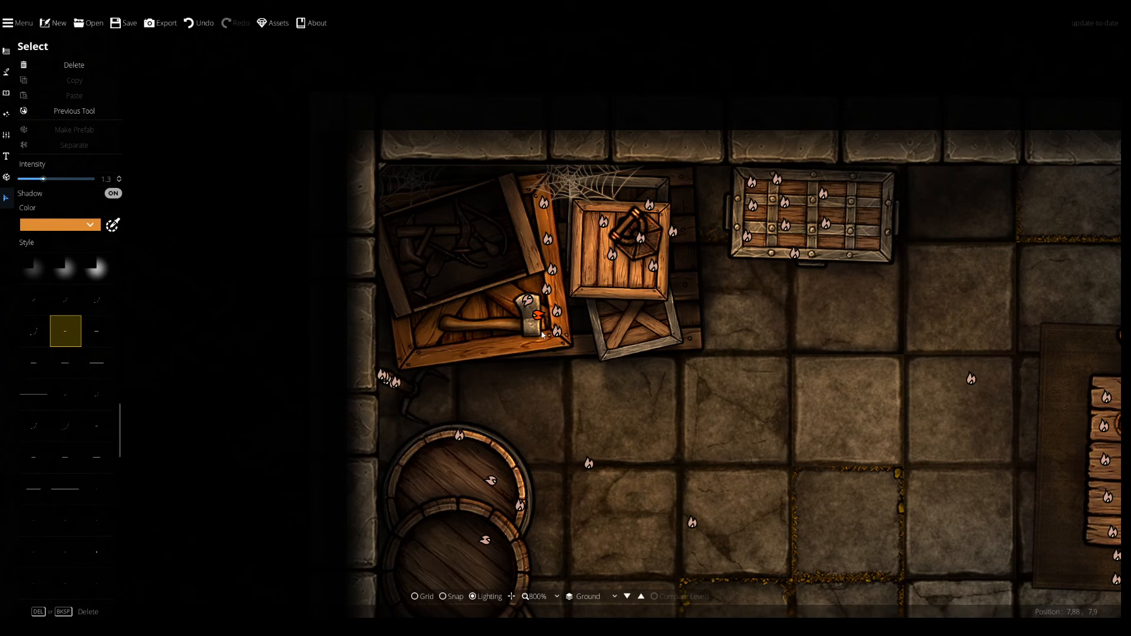
pyautogui.click(6, 93)
pyautogui.moveTo(773, 378); pyautogui.dragTo(701, 324)
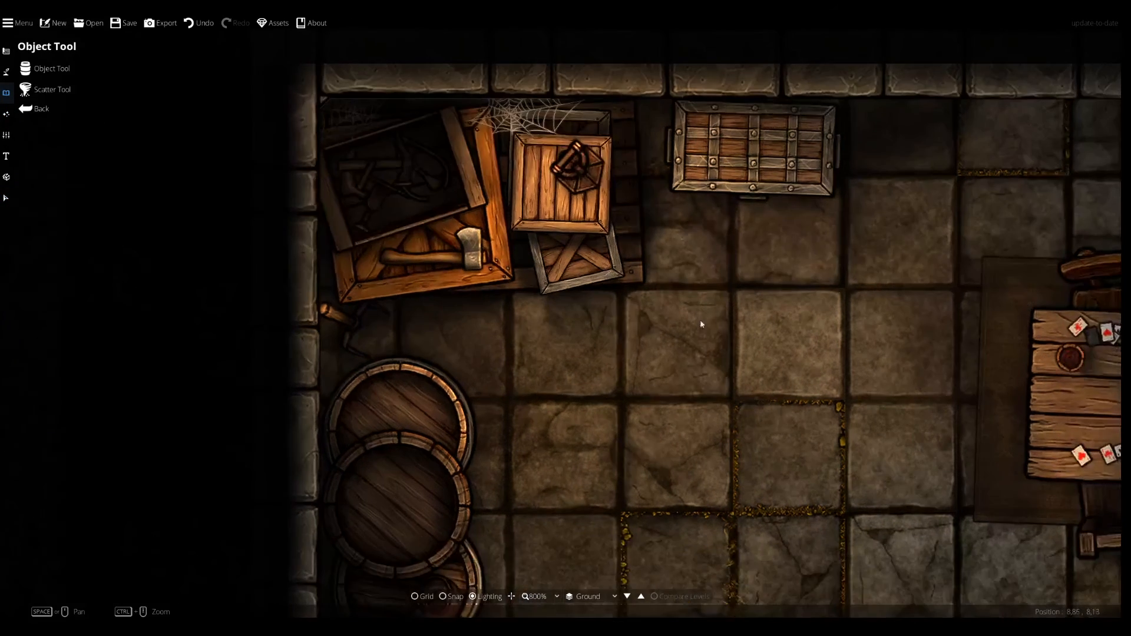
pyautogui.click(52, 68)
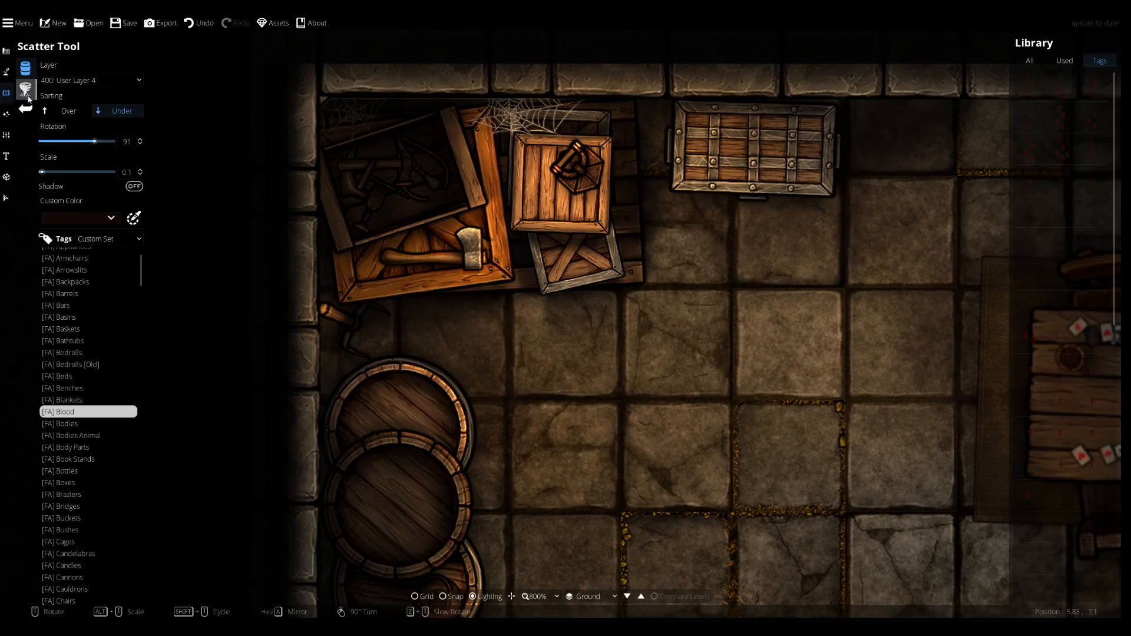
# Place a small off-centre soft glow light with range 0.5 on the inner edge of the axe head.
pyautogui.click(6, 114)
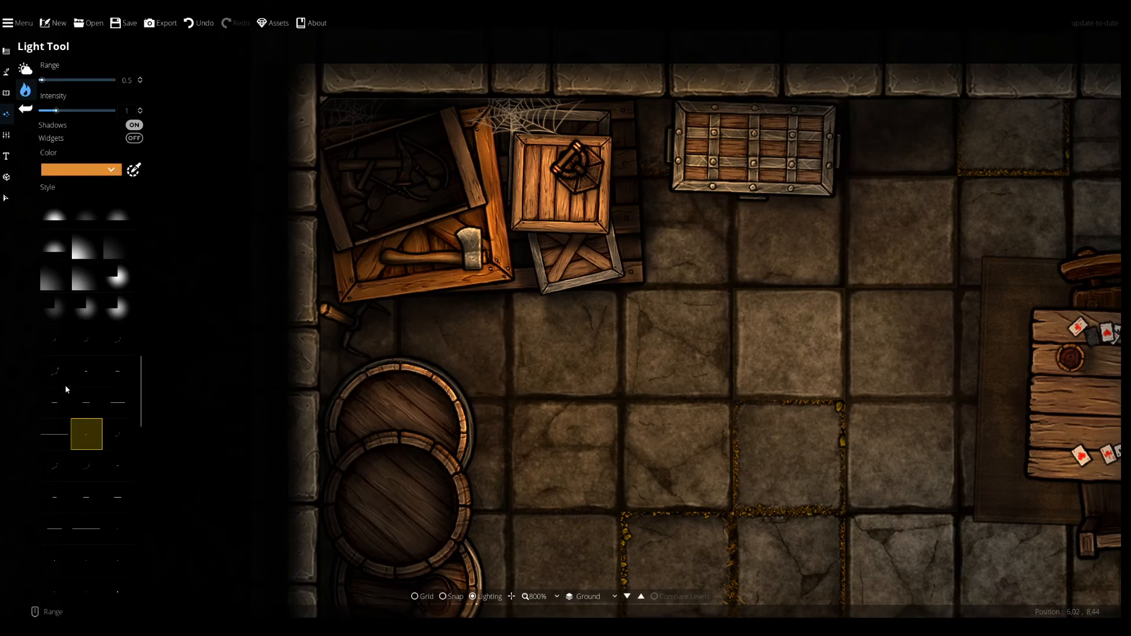
pyautogui.scroll(3, 59, 313)
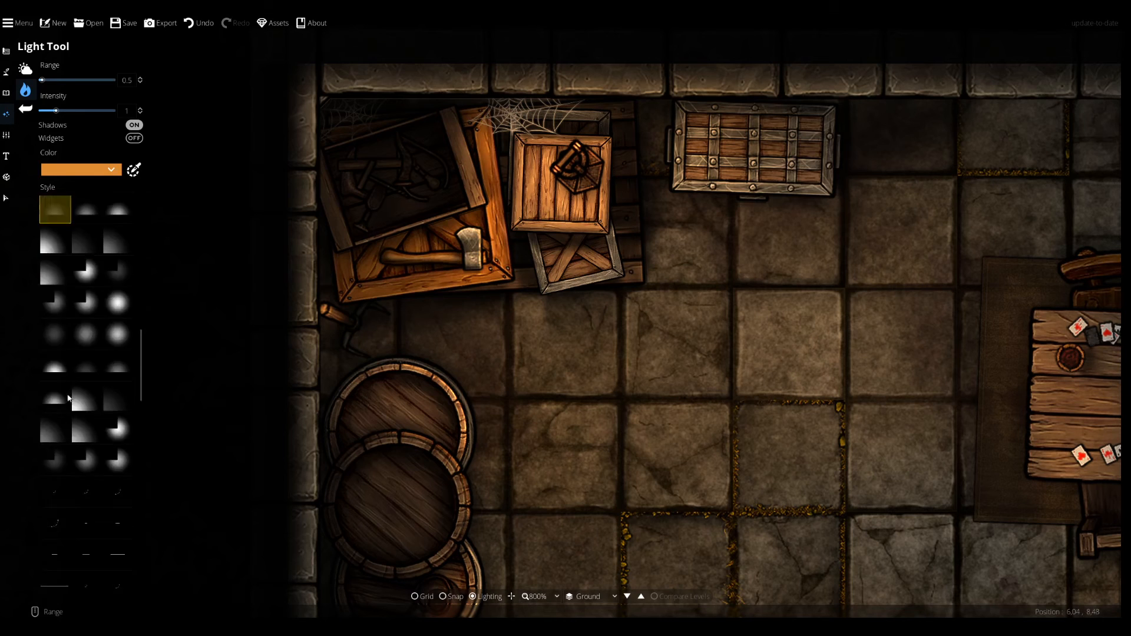
pyautogui.scroll(3, 71, 366)
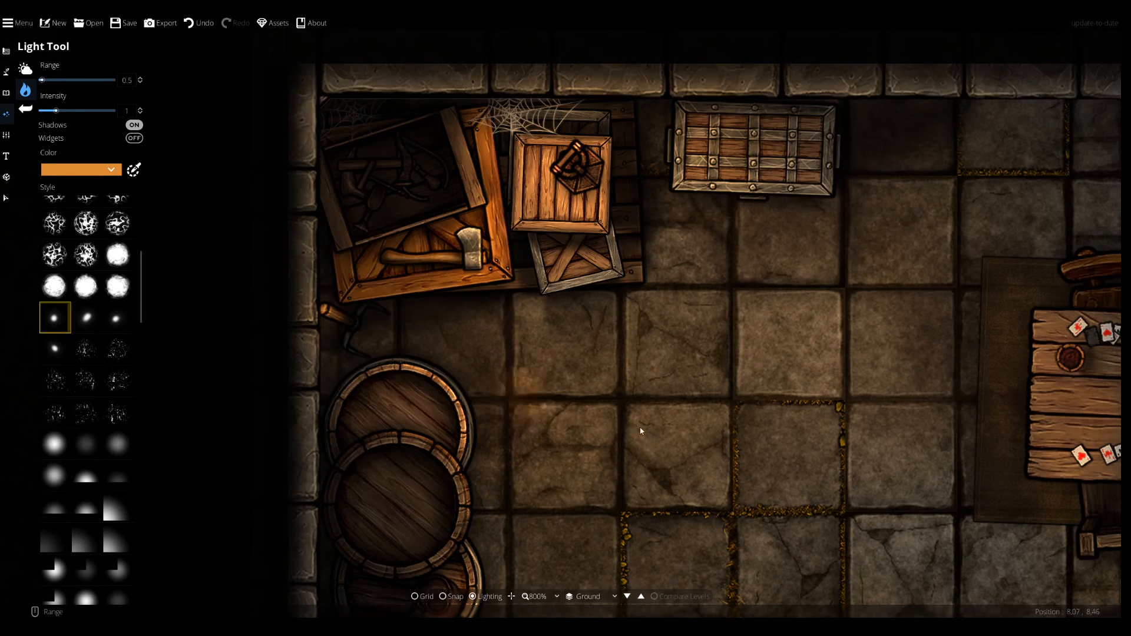
pyautogui.click(118, 318)
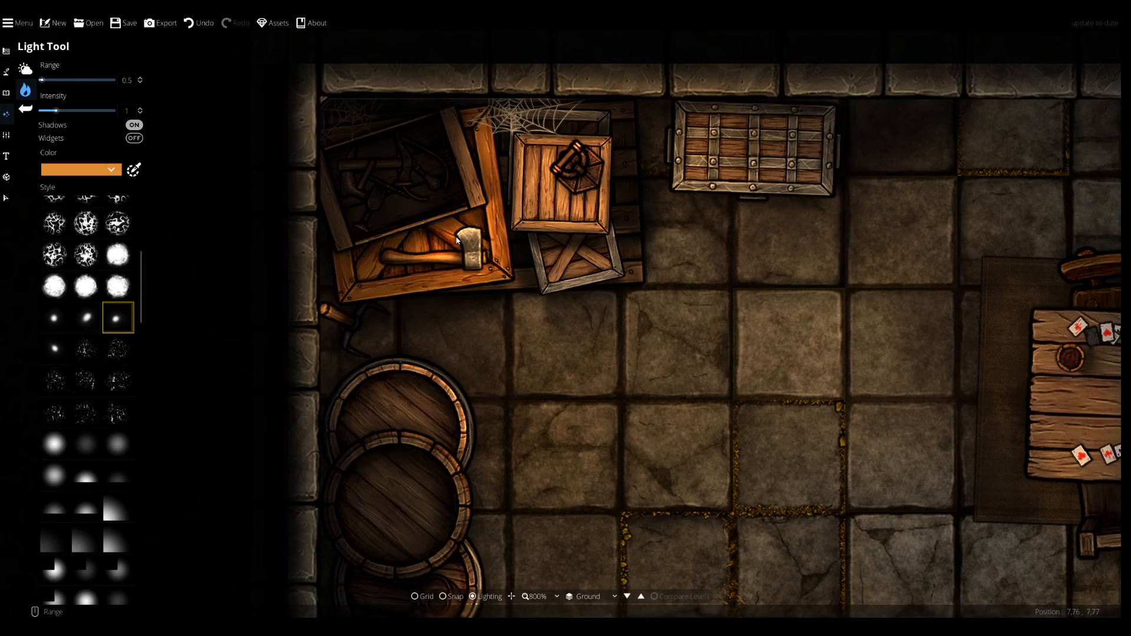
pyautogui.moveTo(711, 386); pyautogui.dragTo(677, 381)
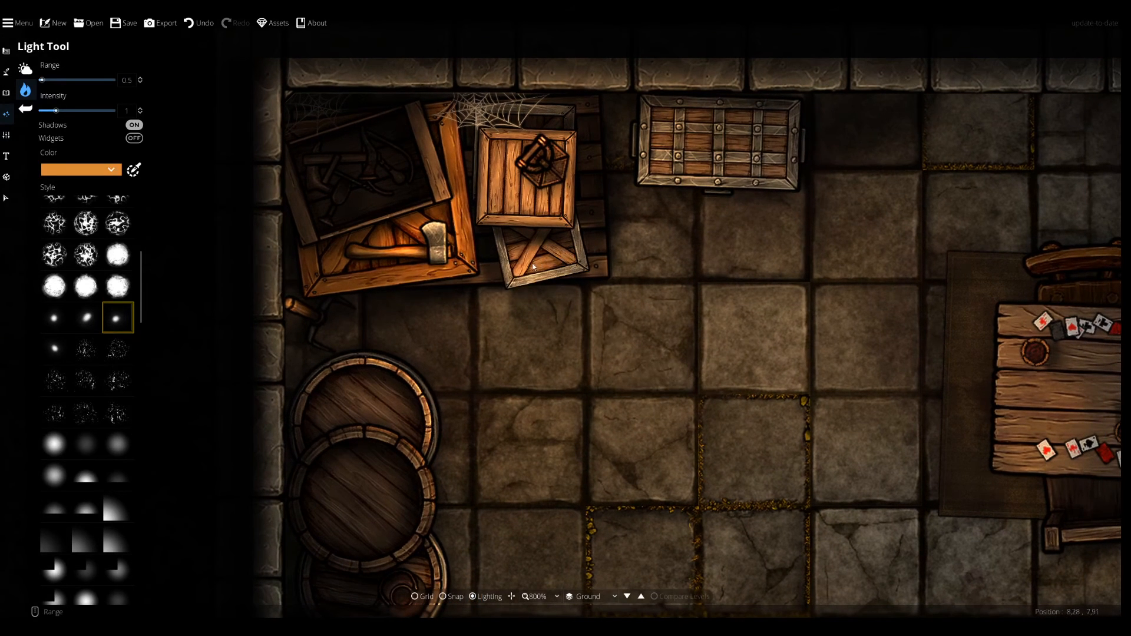
# Place short straight streak lights with range 2.5 along the edges of the square crate, the crate beneath it and the chest.
pyautogui.scroll(-5, 103, 451)
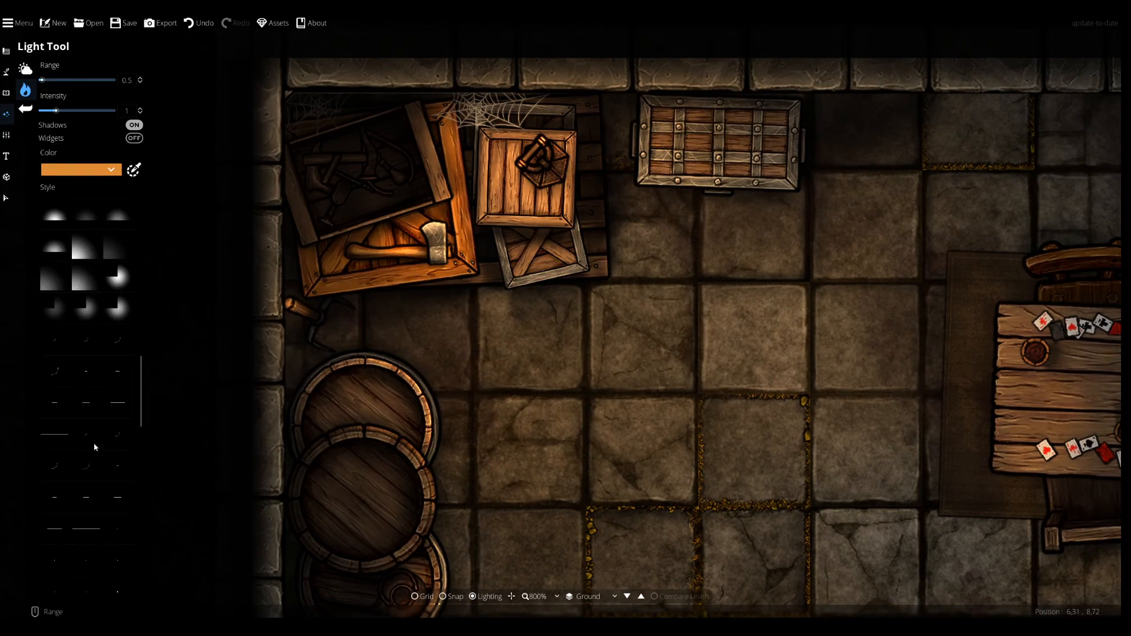
pyautogui.click(86, 402)
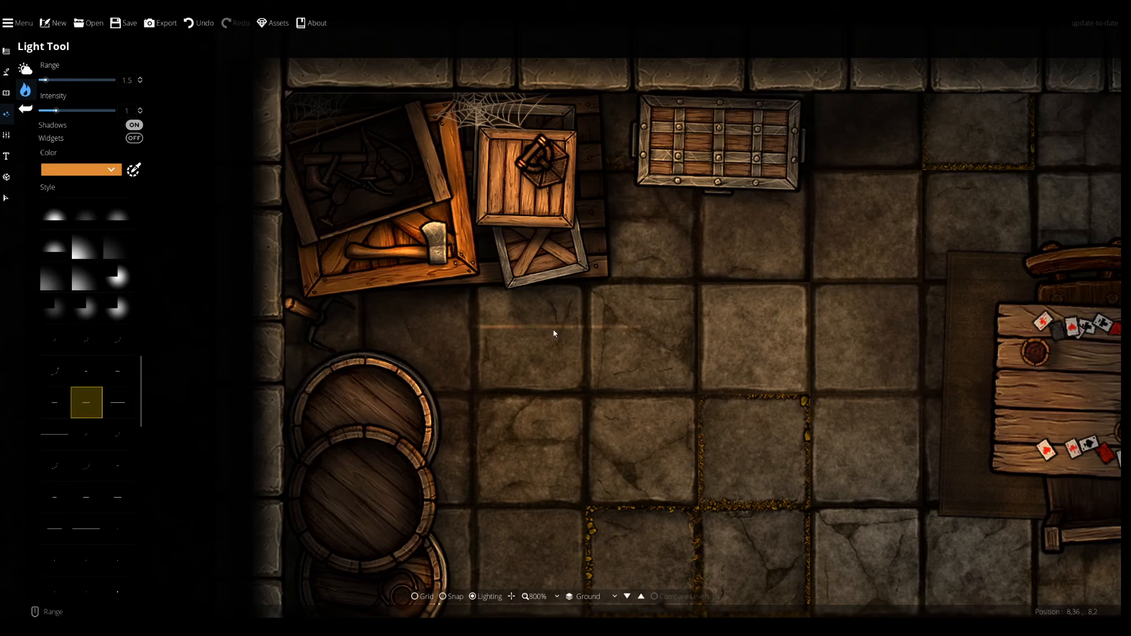
pyautogui.click(54, 402)
pyautogui.click(86, 371)
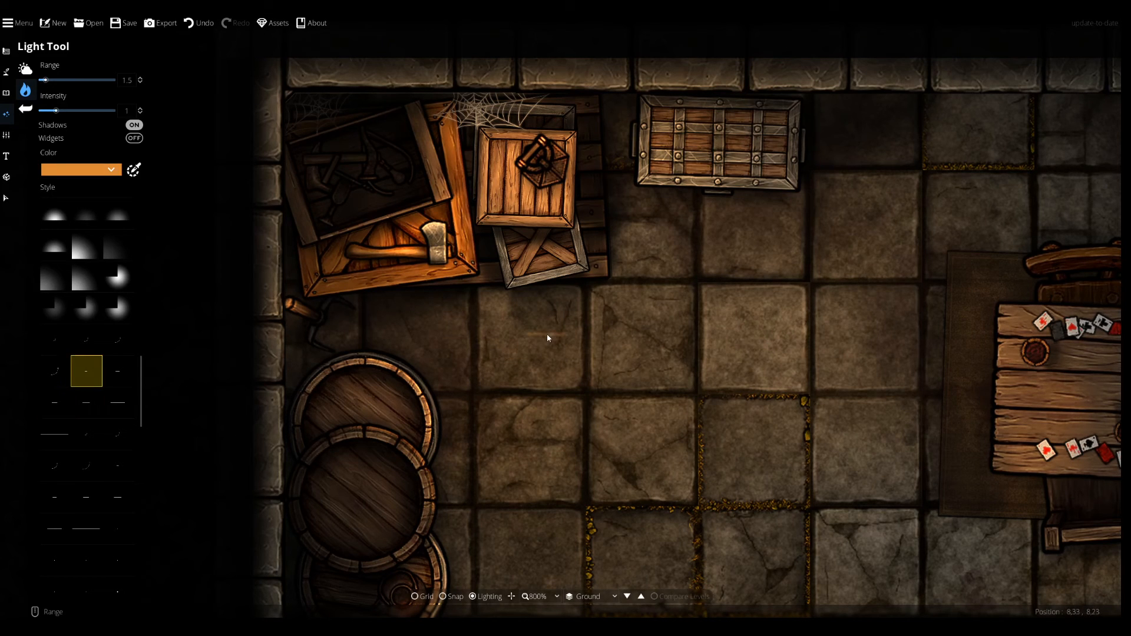
pyautogui.scroll(1, 546, 332)
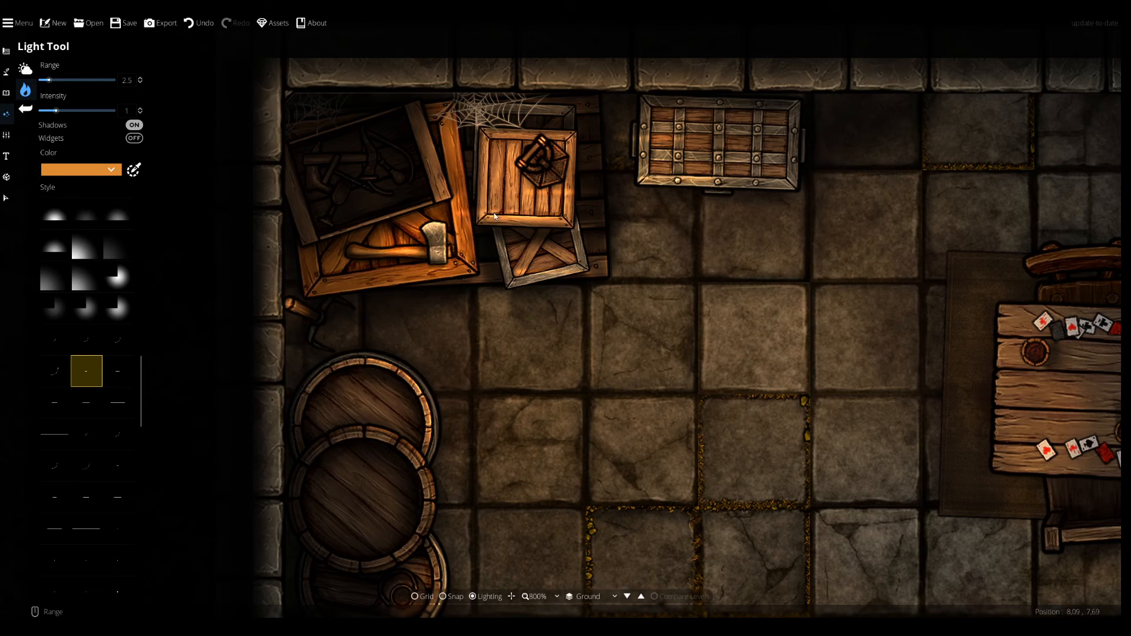
# Rotate the streak light on the square crate's left edge to nearly vertical and adjust its position along the edge.
pyautogui.click(7, 201)
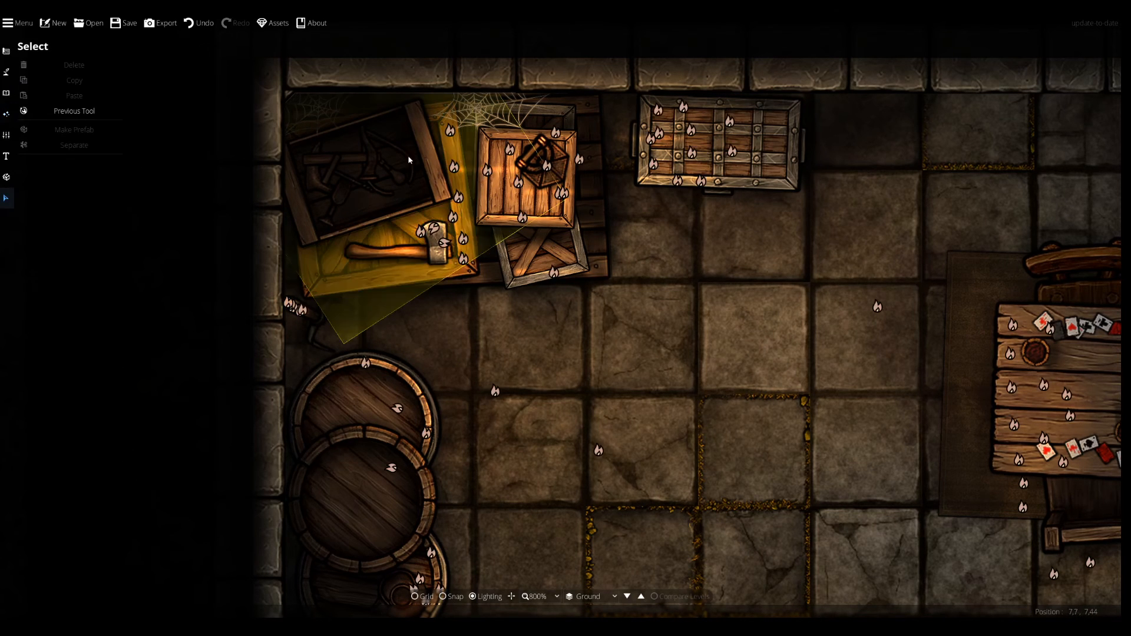
pyautogui.click(487, 170)
pyautogui.moveTo(610, 187); pyautogui.dragTo(484, 280)
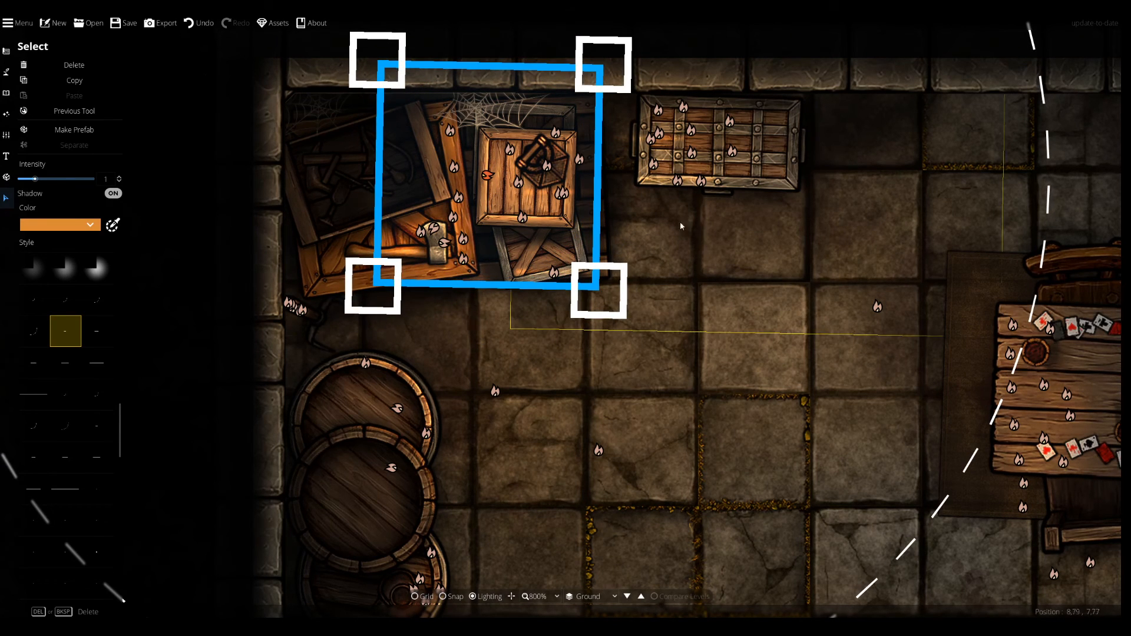
pyautogui.click(878, 306)
# Select the streak light on the square crate's bottom edge and rotate it slightly to follow the wood.
pyautogui.click(532, 228)
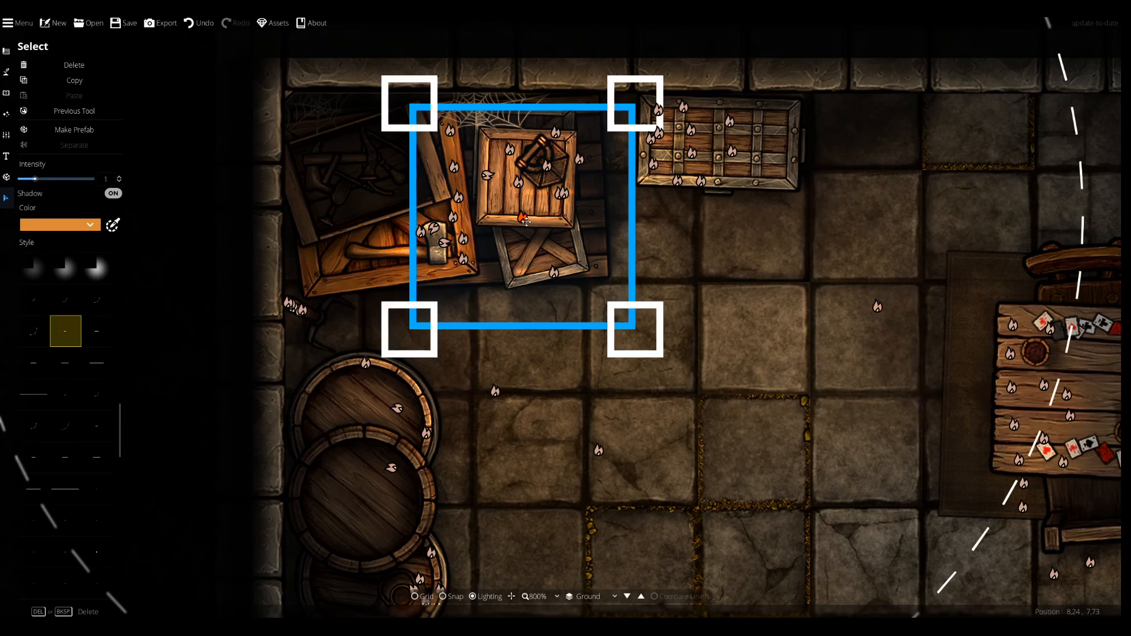
pyautogui.moveTo(652, 265); pyautogui.dragTo(653, 272)
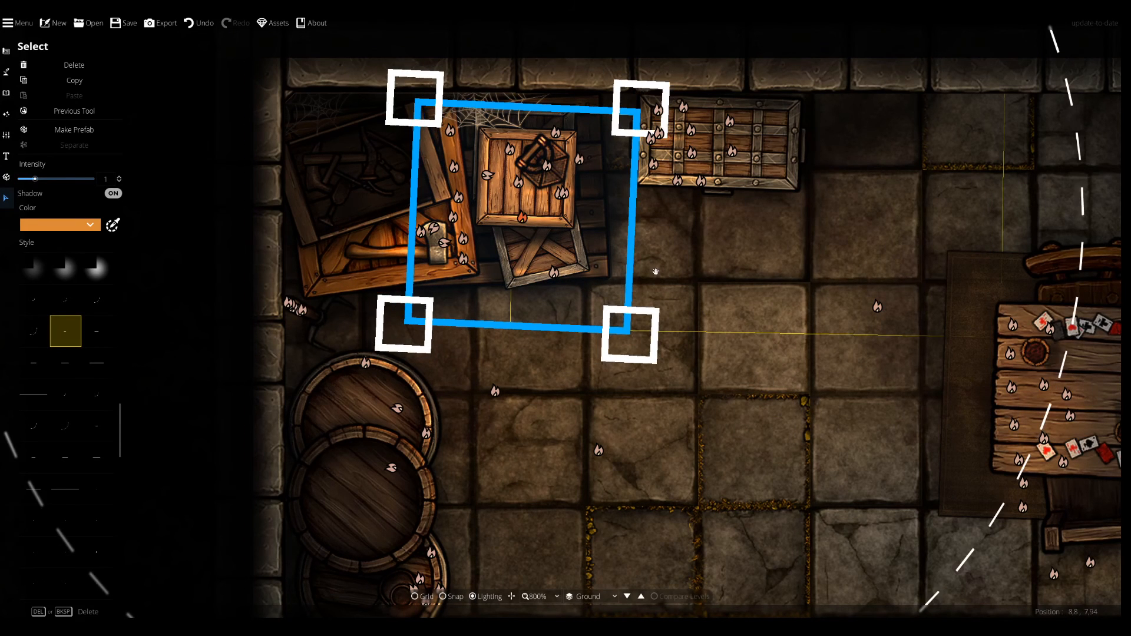
pyautogui.moveTo(520, 216); pyautogui.dragTo(521, 216)
# Move the new streak light onto the square crate's right edge and rotate it to run along that edge.
pyautogui.click(575, 175)
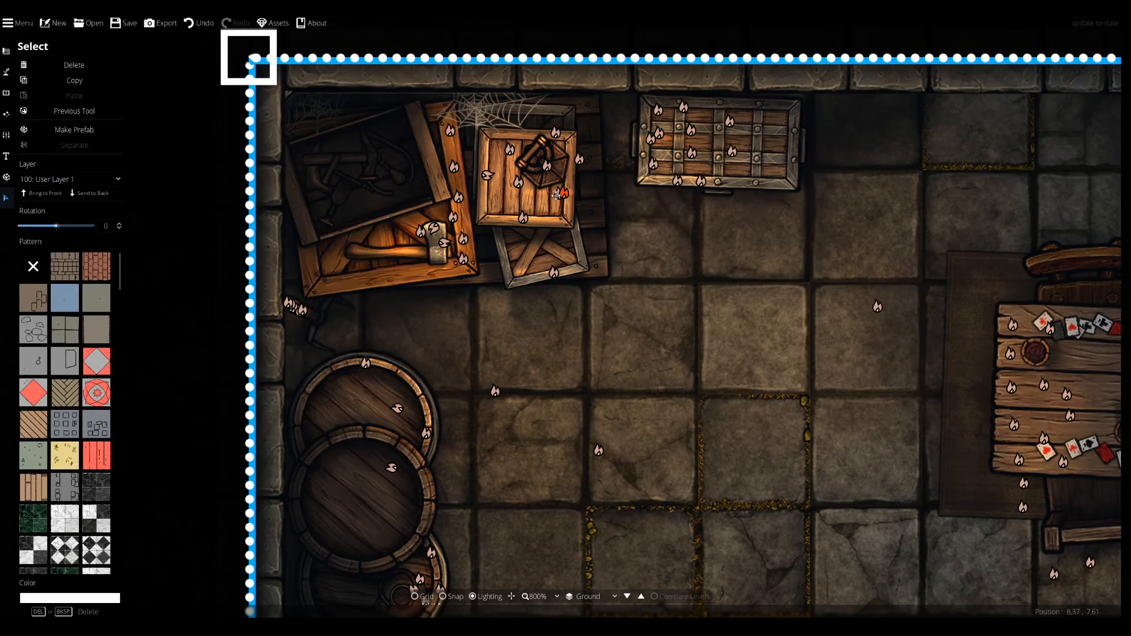
pyautogui.click(192, 283)
pyautogui.click(564, 194)
pyautogui.moveTo(506, 324); pyautogui.dragTo(486, 313)
pyautogui.moveTo(564, 194); pyautogui.dragTo(571, 174)
pyautogui.moveTo(476, 310); pyautogui.dragTo(487, 317)
pyautogui.click(164, 66)
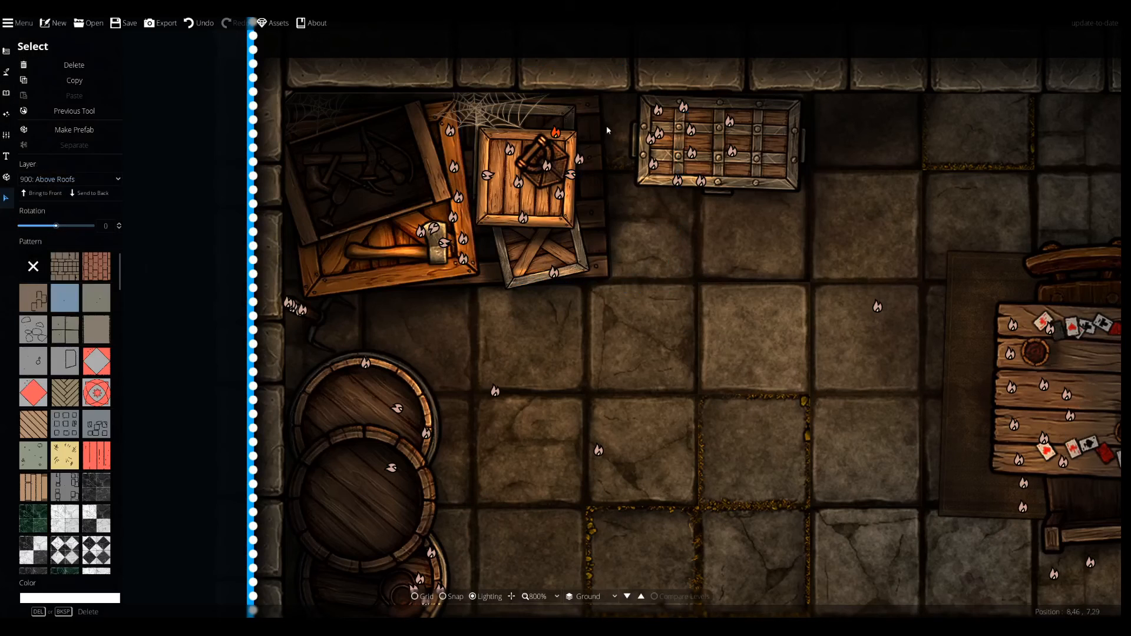
# Rotate the streak light on the chest's left edge to align with it, shift it onto the rim and set its intensity to 1.2.
pyautogui.click(651, 140)
pyautogui.moveTo(601, 325)
pyautogui.mouseDown()
pyautogui.moveTo(638, 331)
pyautogui.moveTo(590, 322)
pyautogui.moveTo(607, 326)
pyautogui.mouseUp()
pyautogui.moveTo(644, 250)
pyautogui.mouseDown()
pyautogui.moveTo(632, 261)
pyautogui.moveTo(639, 248)
pyautogui.mouseUp()
pyautogui.click(40, 179)
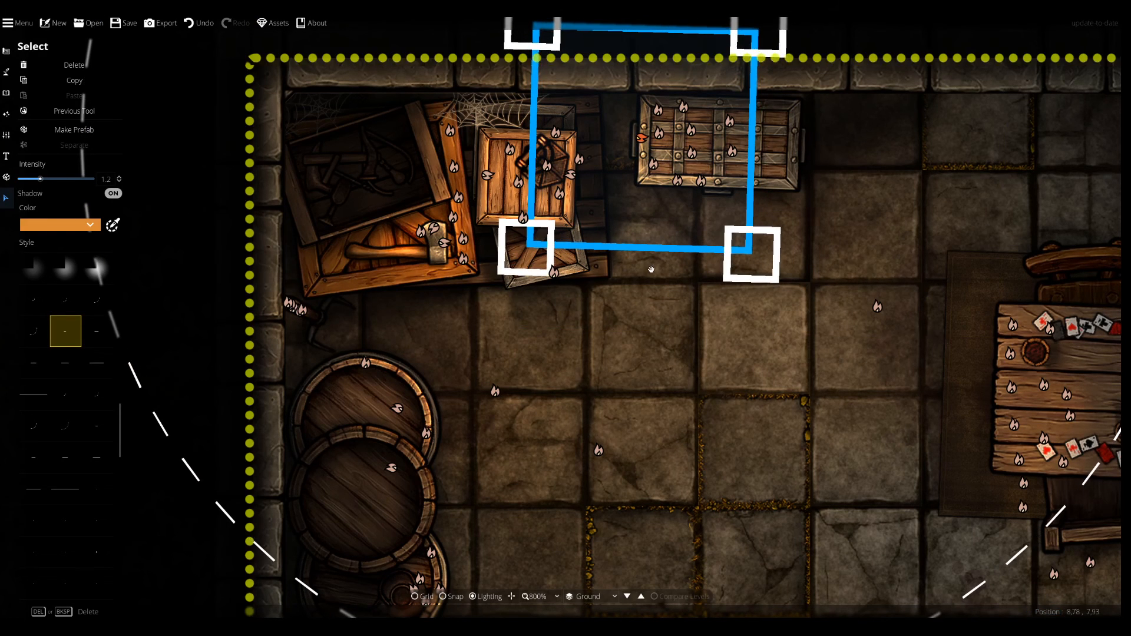
# Nudge the streak light on the chest's bottom edge into place and check the whole room without light markers.
pyautogui.click(878, 307)
pyautogui.click(432, 495)
pyautogui.click(677, 184)
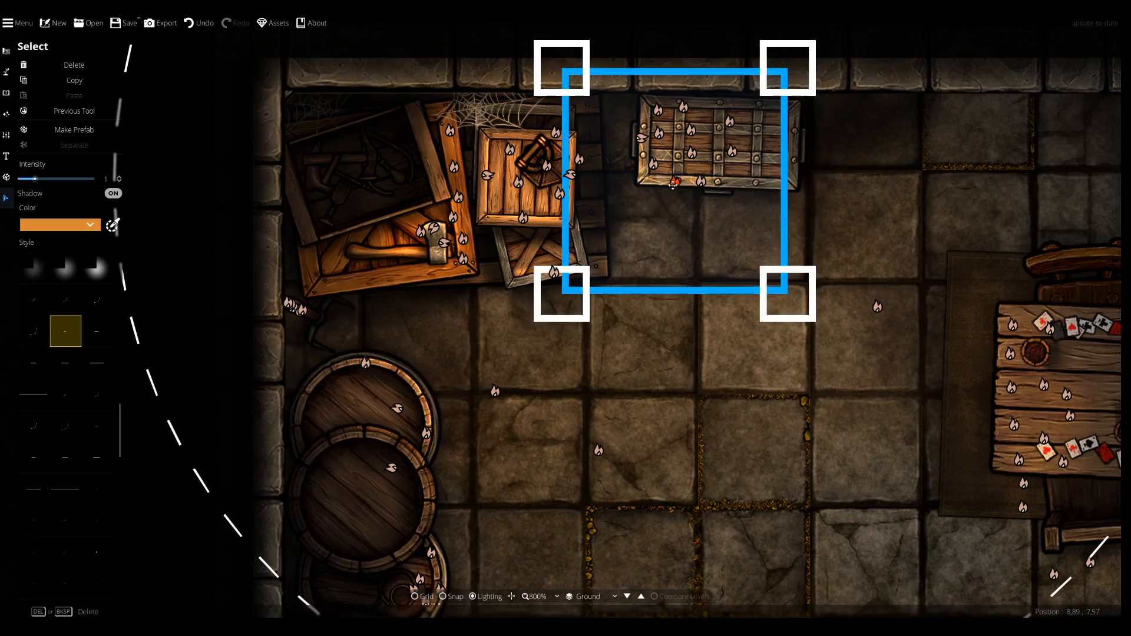
pyautogui.click(6, 93)
pyautogui.scroll(-2, 587, 168)
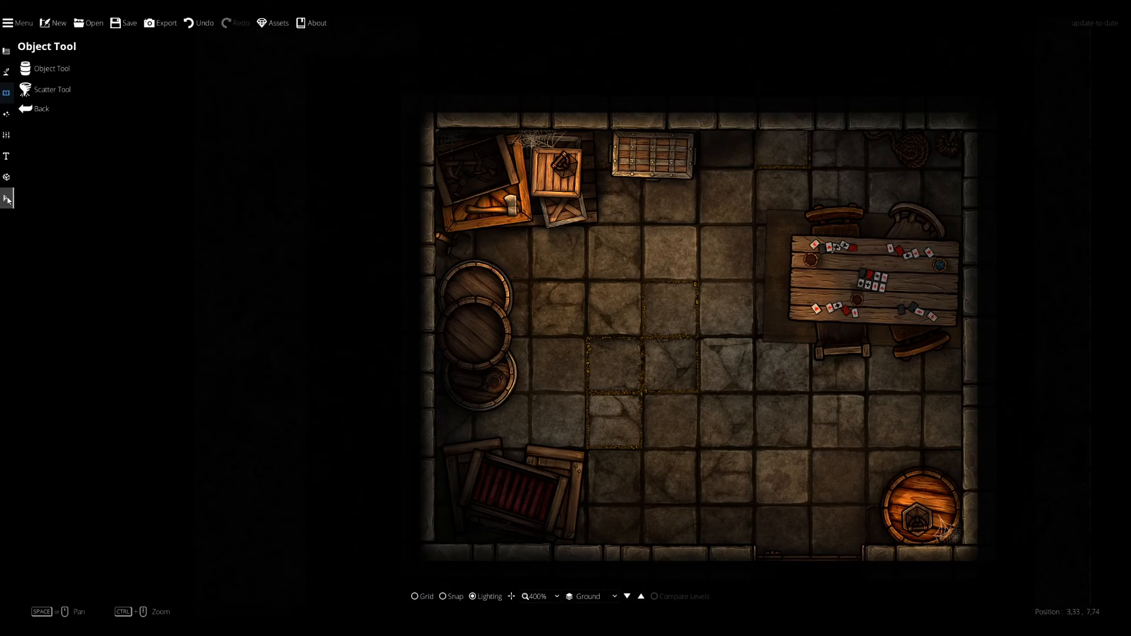
pyautogui.scroll(2, 577, 220)
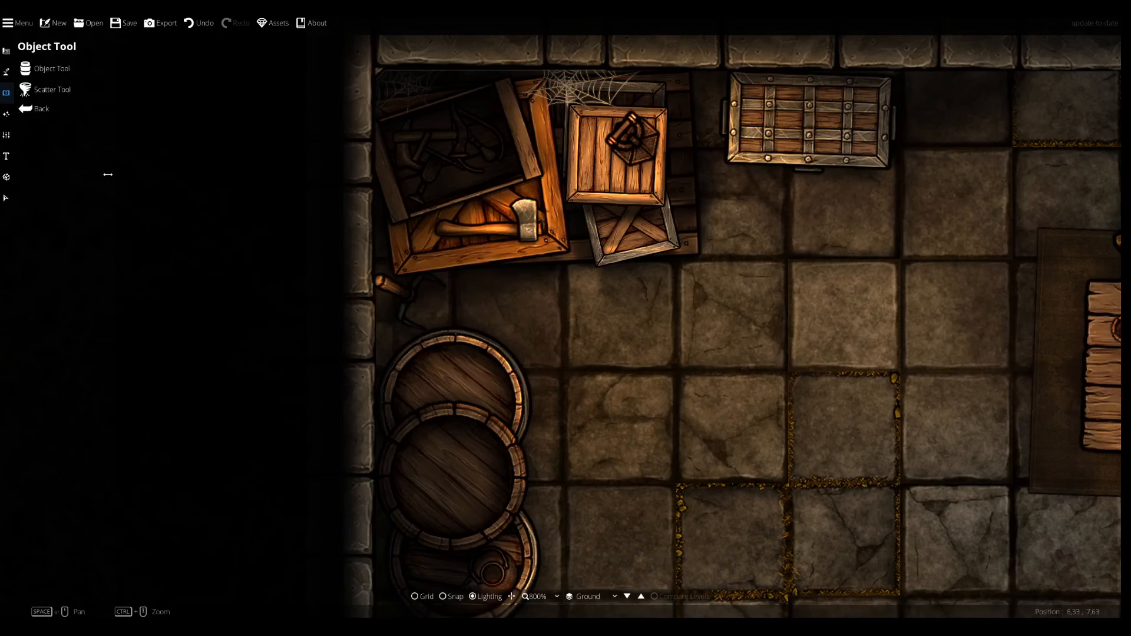
# Rotate and shift the streak light on the small crossed crate's bottom edge to follow the wood, and check it without light markers.
pyautogui.click(5, 199)
pyautogui.click(643, 252)
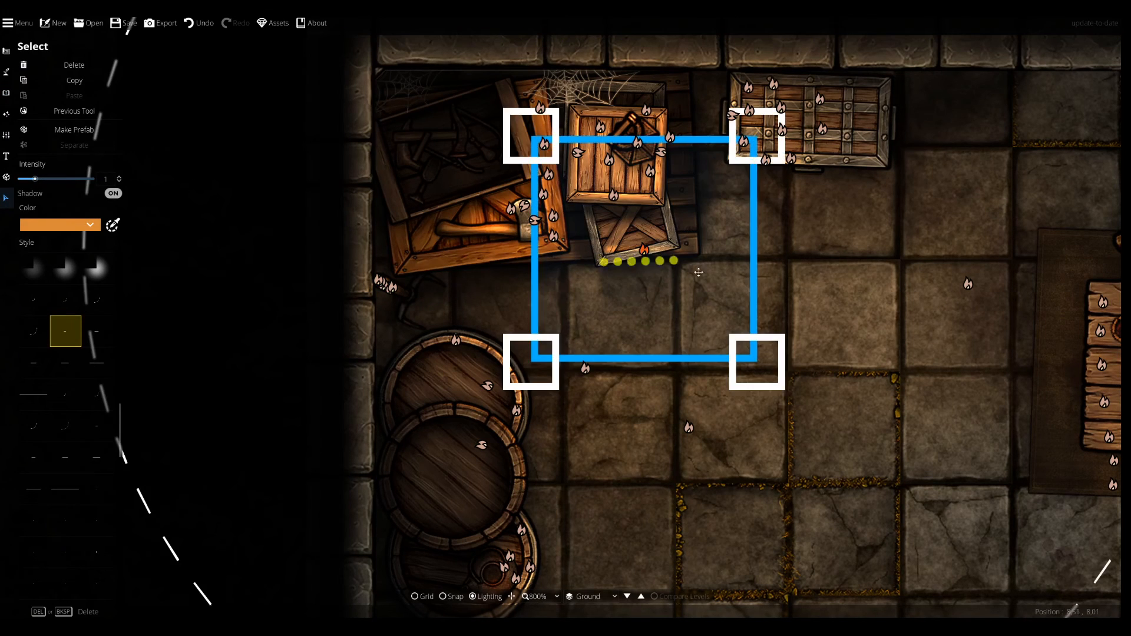
pyautogui.moveTo(767, 280); pyautogui.dragTo(766, 254)
pyautogui.moveTo(649, 259); pyautogui.dragTo(642, 259)
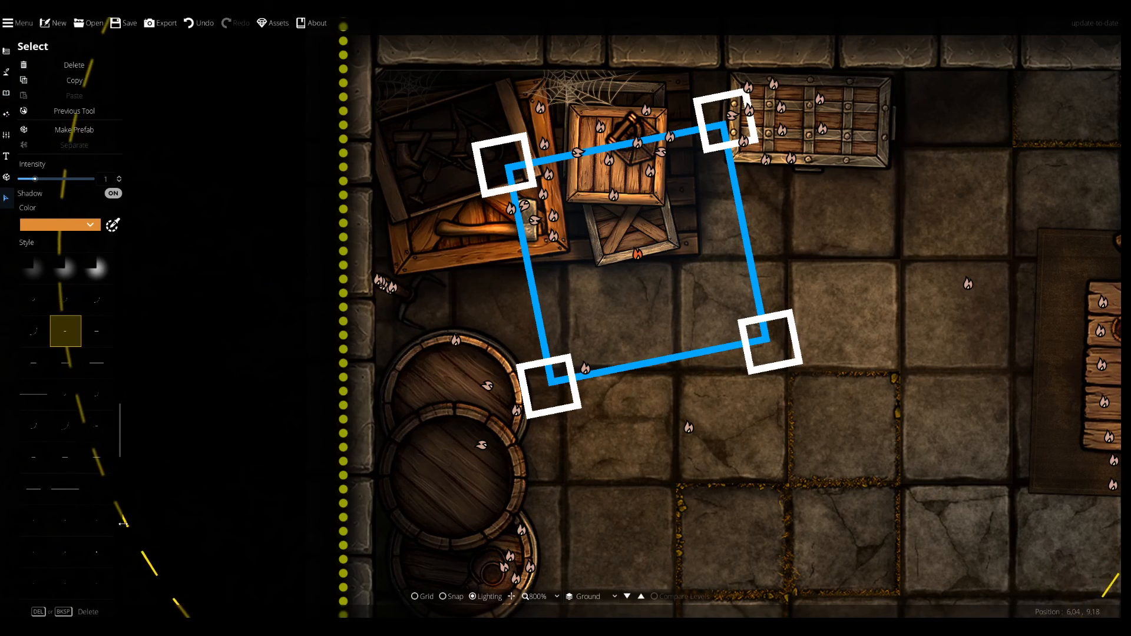
pyautogui.click(642, 260)
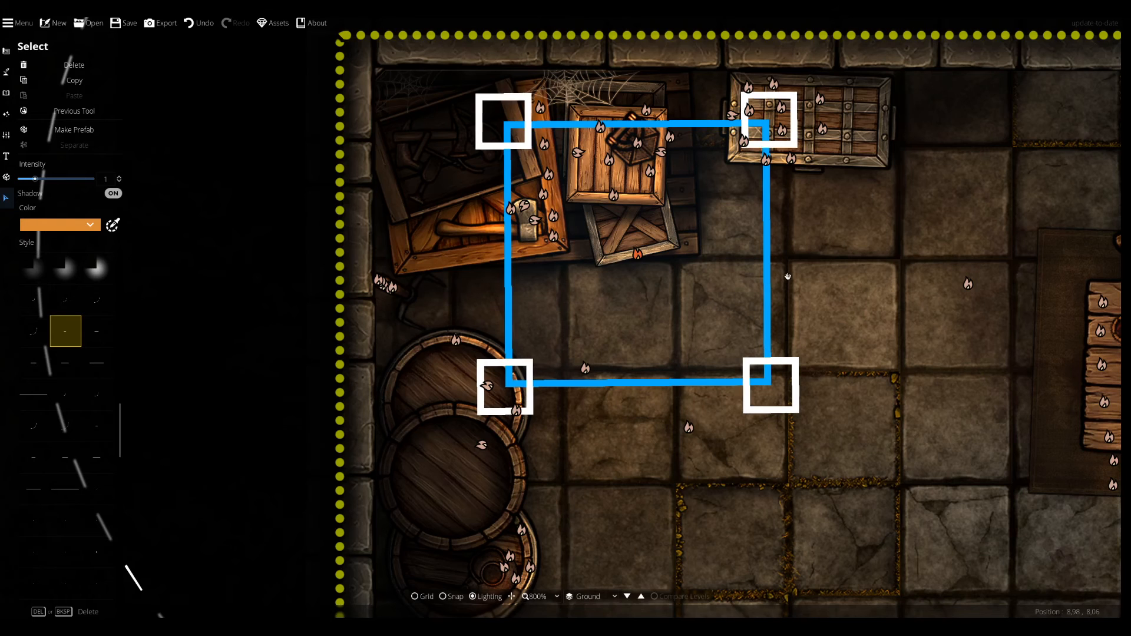
pyautogui.moveTo(787, 277); pyautogui.dragTo(785, 289)
pyautogui.moveTo(639, 260); pyautogui.dragTo(636, 257)
pyautogui.scroll(-1, 637, 257)
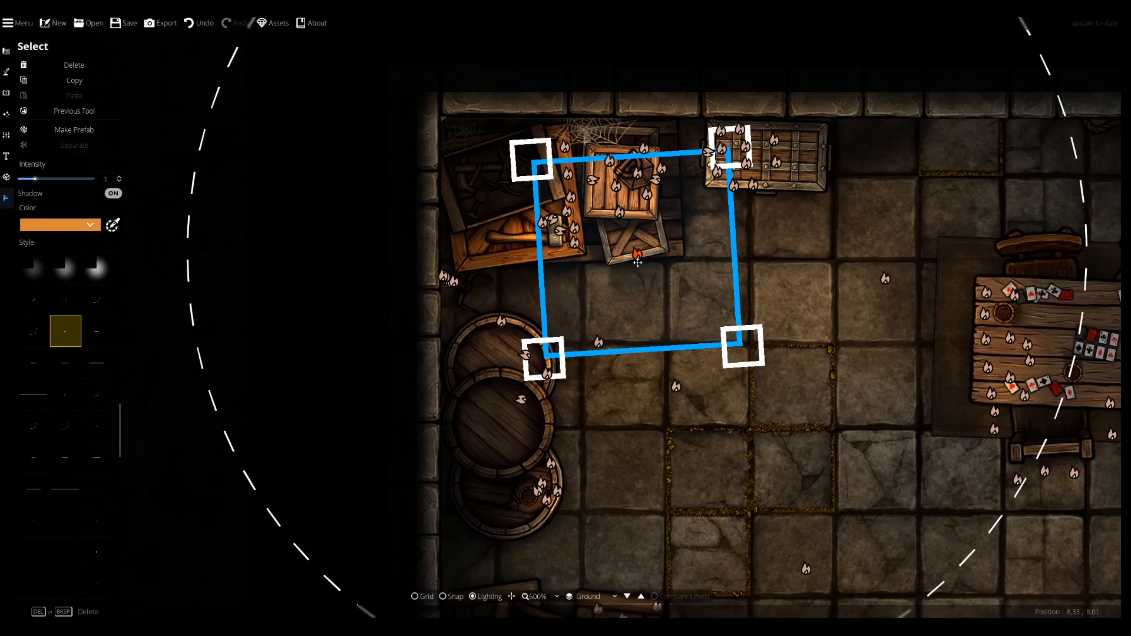
pyautogui.click(7, 93)
pyautogui.moveTo(775, 347); pyautogui.dragTo(727, 388)
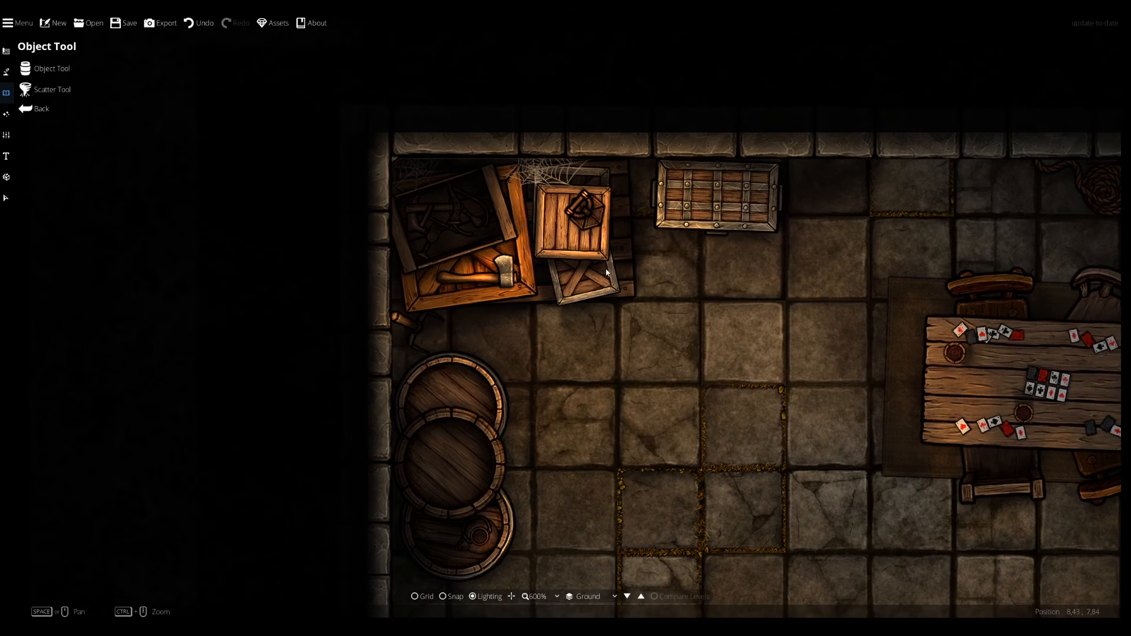
pyautogui.scroll(1, 612, 265)
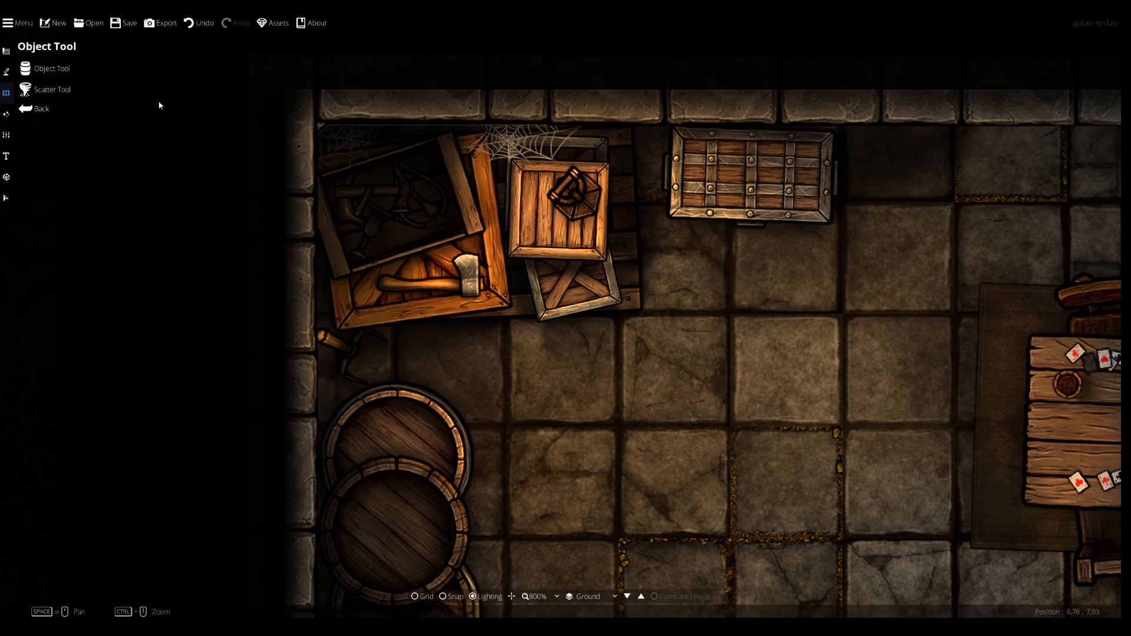
# Add a streak light beside the large orange crate, rotate it upright and move it onto the crate's right edge.
pyautogui.click(6, 72)
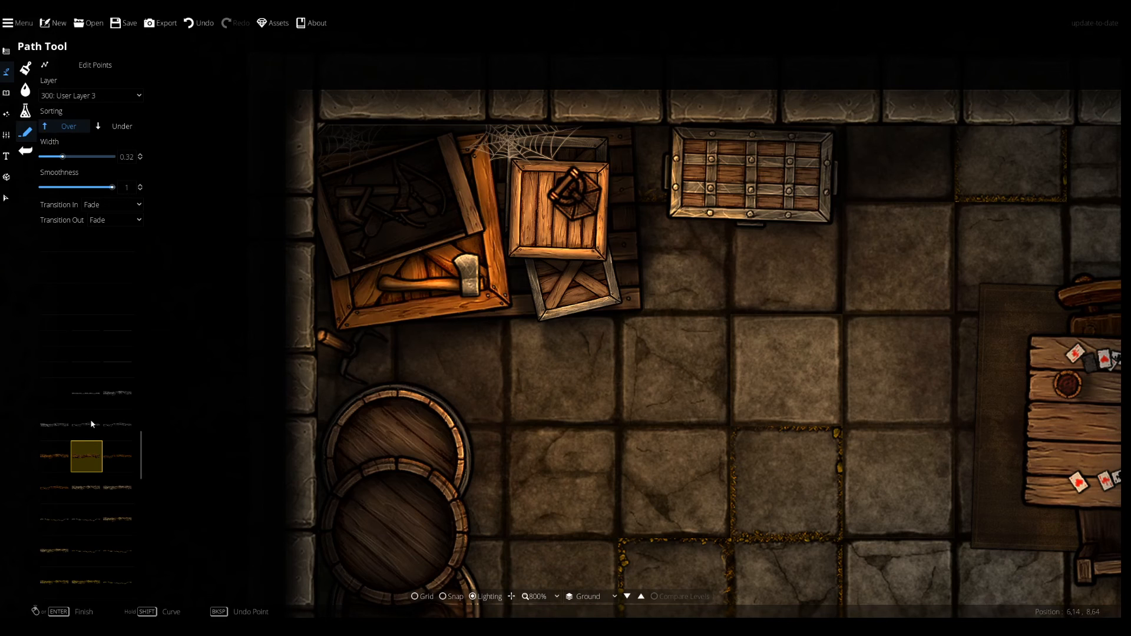
pyautogui.click(4, 115)
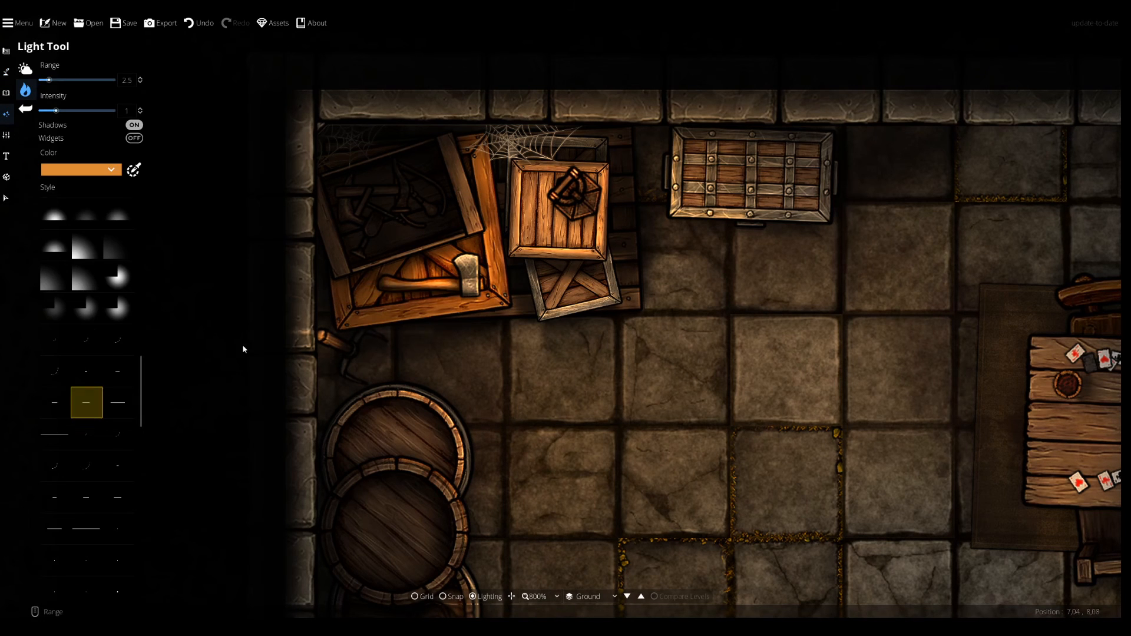
pyautogui.press('Escape')
pyautogui.click(502, 349)
pyautogui.moveTo(642, 365); pyautogui.dragTo(642, 341)
pyautogui.moveTo(511, 355); pyautogui.dragTo(507, 240)
pyautogui.moveTo(546, 373); pyautogui.dragTo(540, 374)
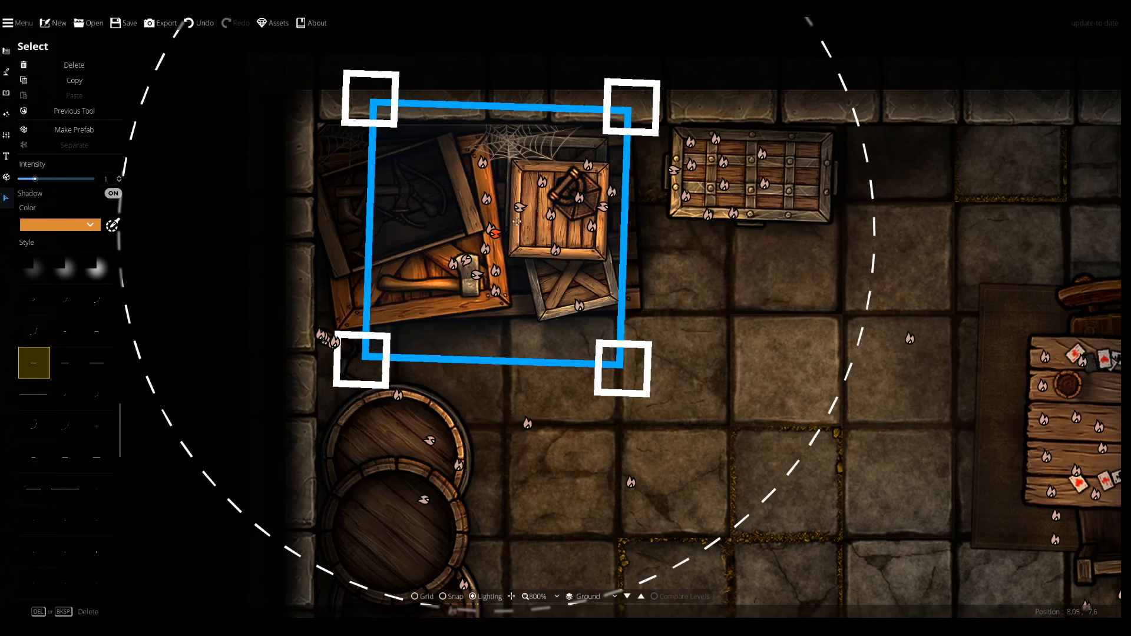
# Fine-tune the rotation and position of the new streak light along the large orange crate's right edge.
pyautogui.moveTo(507, 241); pyautogui.dragTo(503, 215)
pyautogui.moveTo(621, 342); pyautogui.dragTo(641, 362)
pyautogui.moveTo(560, 318); pyautogui.dragTo(553, 314)
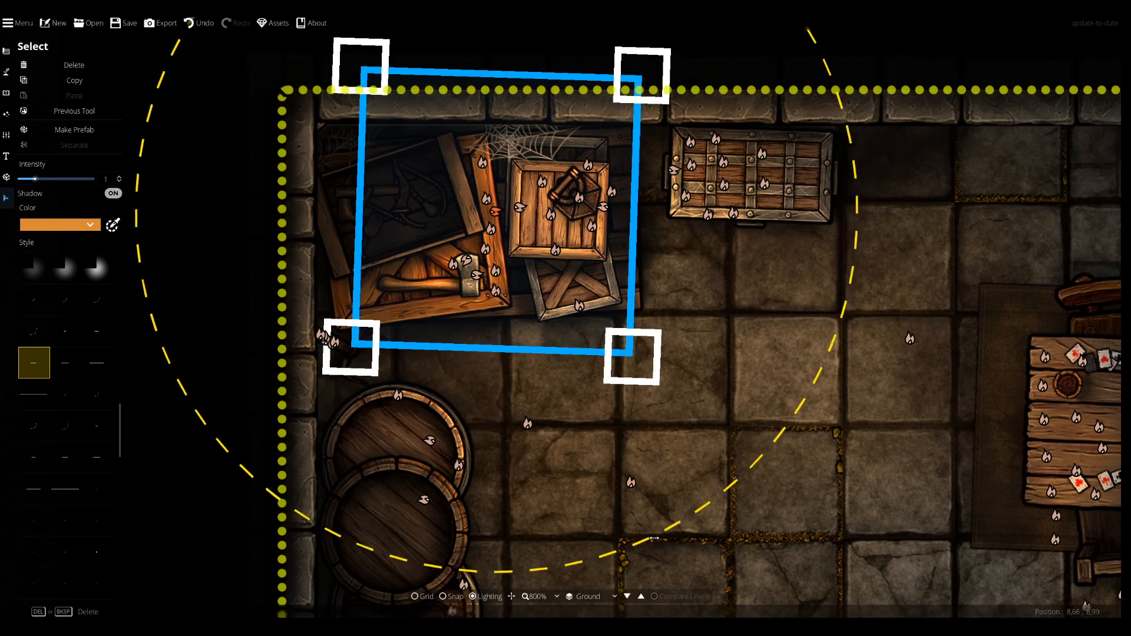
pyautogui.moveTo(645, 542); pyautogui.dragTo(656, 536)
pyautogui.moveTo(554, 335); pyautogui.dragTo(556, 338)
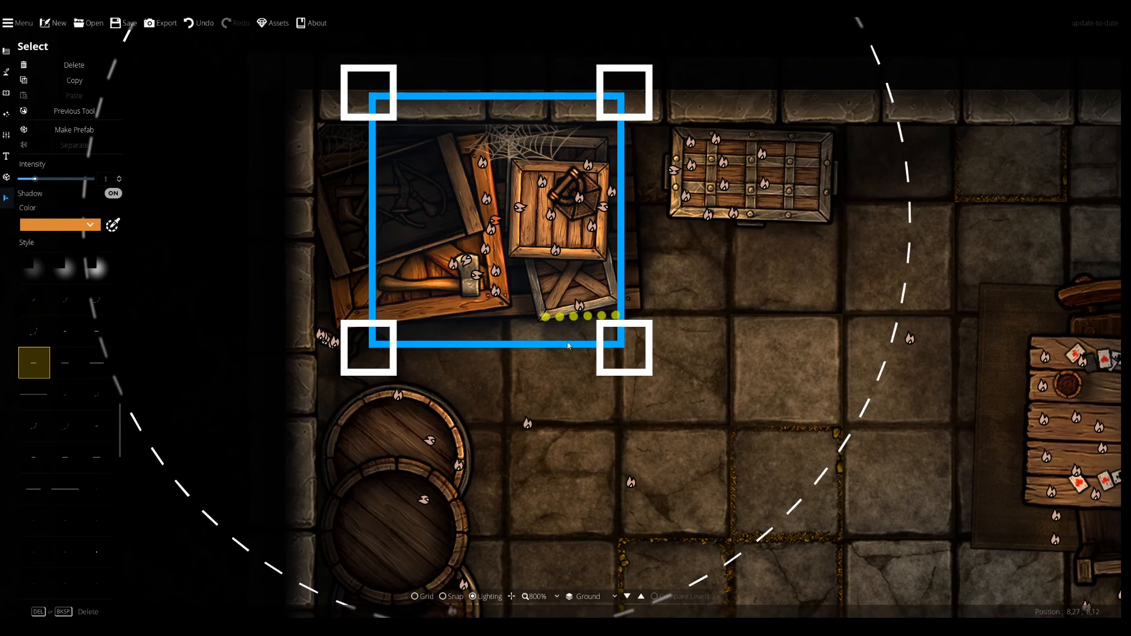
pyautogui.click(5, 115)
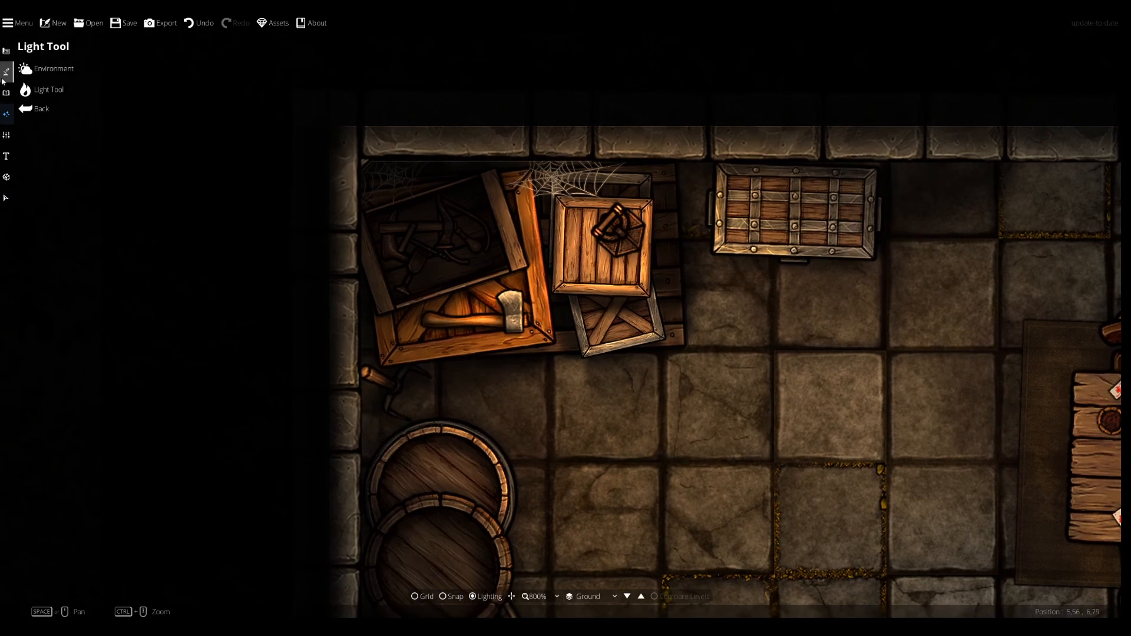
pyautogui.click(6, 92)
pyautogui.click(6, 71)
pyautogui.click(6, 93)
pyautogui.click(44, 129)
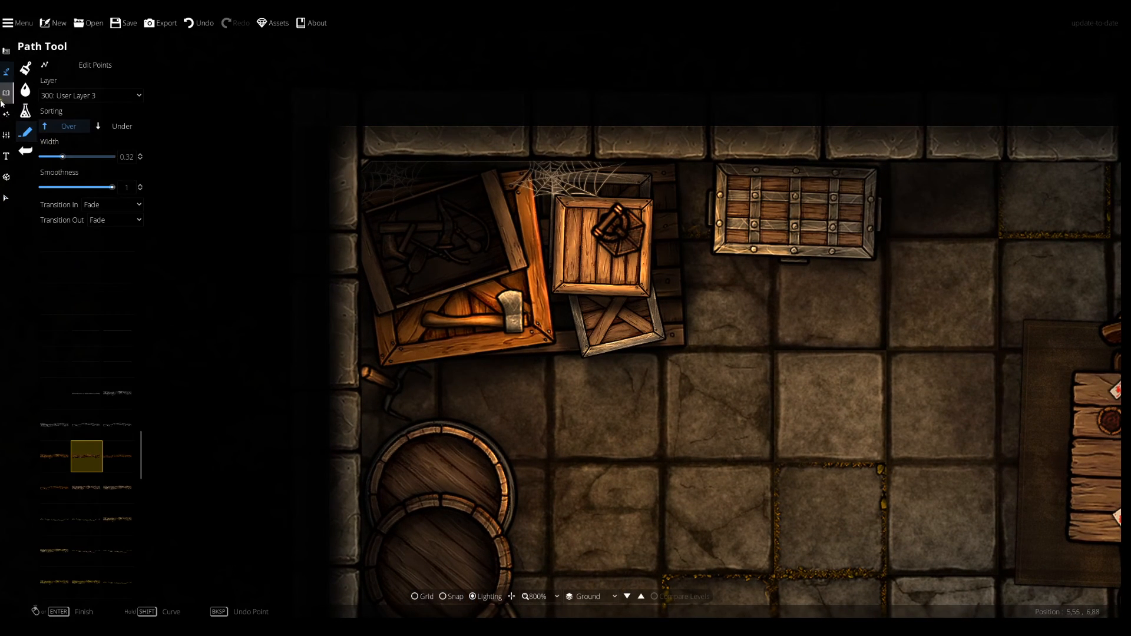
pyautogui.click(7, 114)
pyautogui.click(7, 54)
pyautogui.click(6, 72)
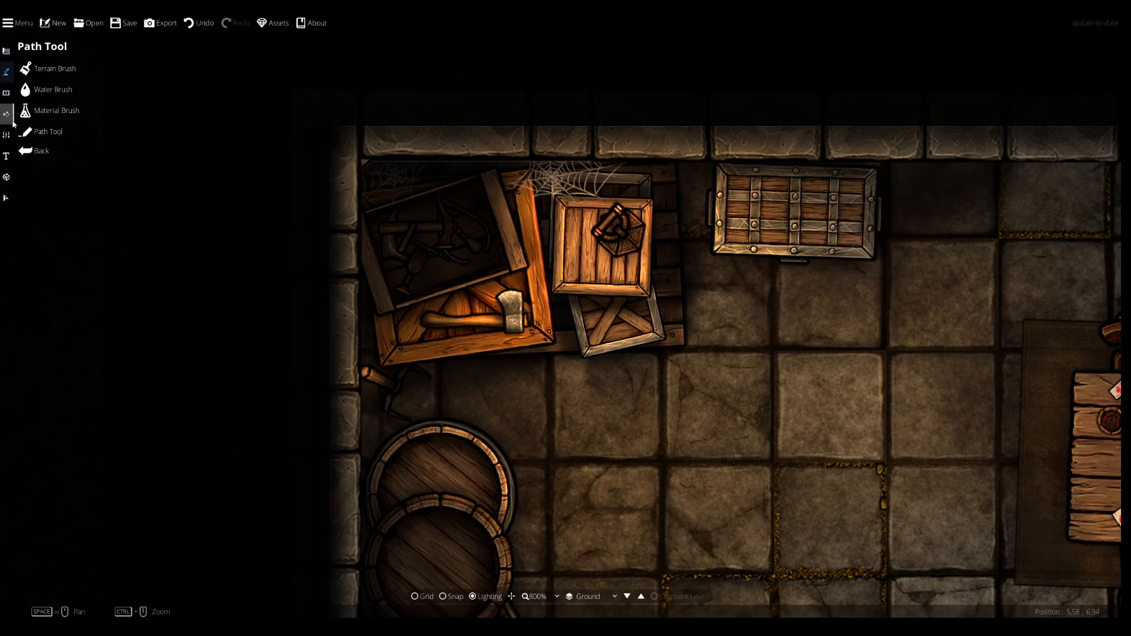
pyautogui.click(6, 92)
# Add a small streak light on the right plank of the tilted tool crate and rotate it to follow the wood.
pyautogui.click(5, 113)
pyautogui.click(47, 89)
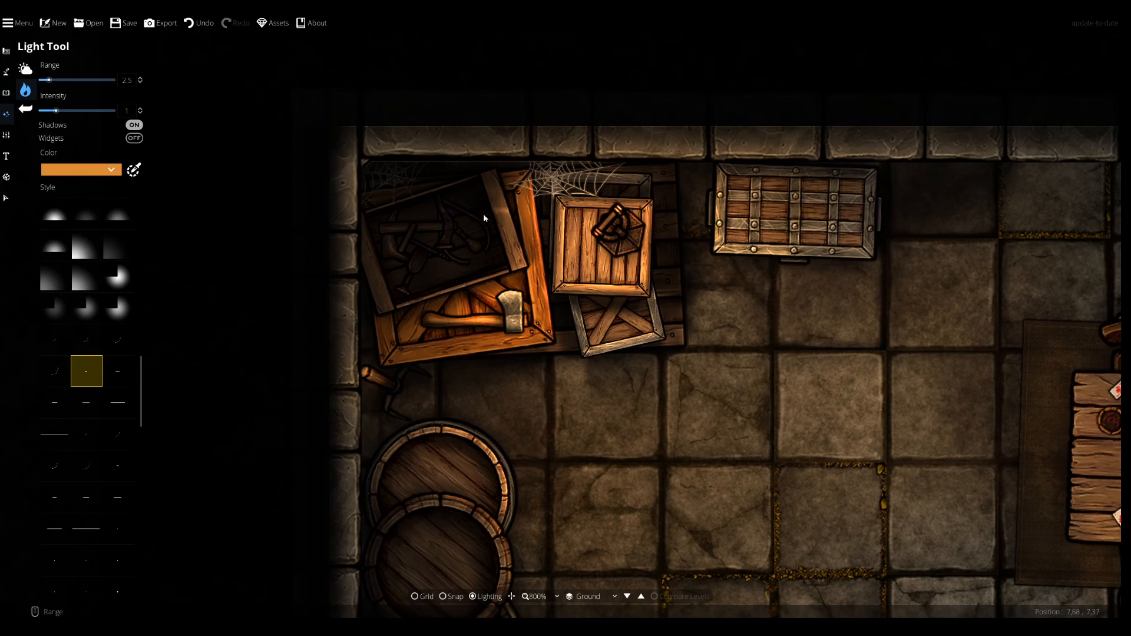
pyautogui.click(7, 198)
pyautogui.click(508, 214)
pyautogui.moveTo(620, 327); pyautogui.dragTo(647, 288)
pyautogui.moveTo(508, 215)
pyautogui.mouseDown()
pyautogui.moveTo(513, 231)
pyautogui.moveTo(509, 220)
pyautogui.mouseUp()
# Inspect the room without light markers, from the crates and barrels down to the slatted crate and the lower wall.
pyautogui.click(6, 92)
pyautogui.click(5, 198)
pyautogui.click(6, 92)
pyautogui.scroll(-1, 712, 460)
pyautogui.moveTo(711, 460); pyautogui.dragTo(621, 265)
pyautogui.moveTo(616, 344); pyautogui.dragTo(619, 285)
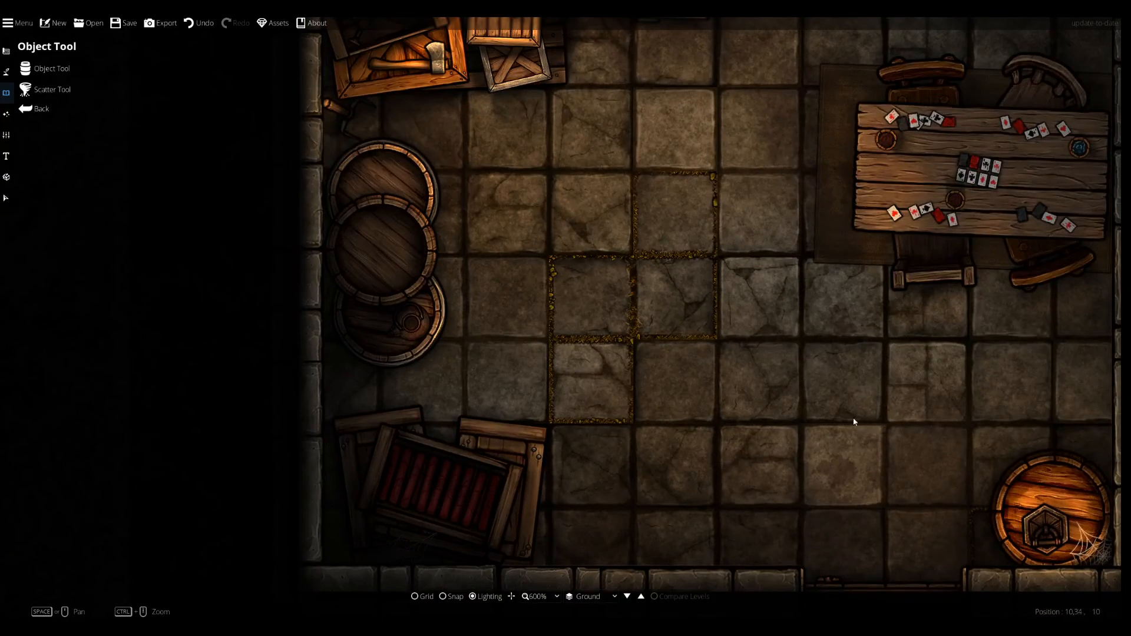
pyautogui.moveTo(854, 422); pyautogui.dragTo(621, 303)
pyautogui.moveTo(399, 210); pyautogui.dragTo(493, 297)
pyautogui.moveTo(672, 329); pyautogui.dragTo(660, 350)
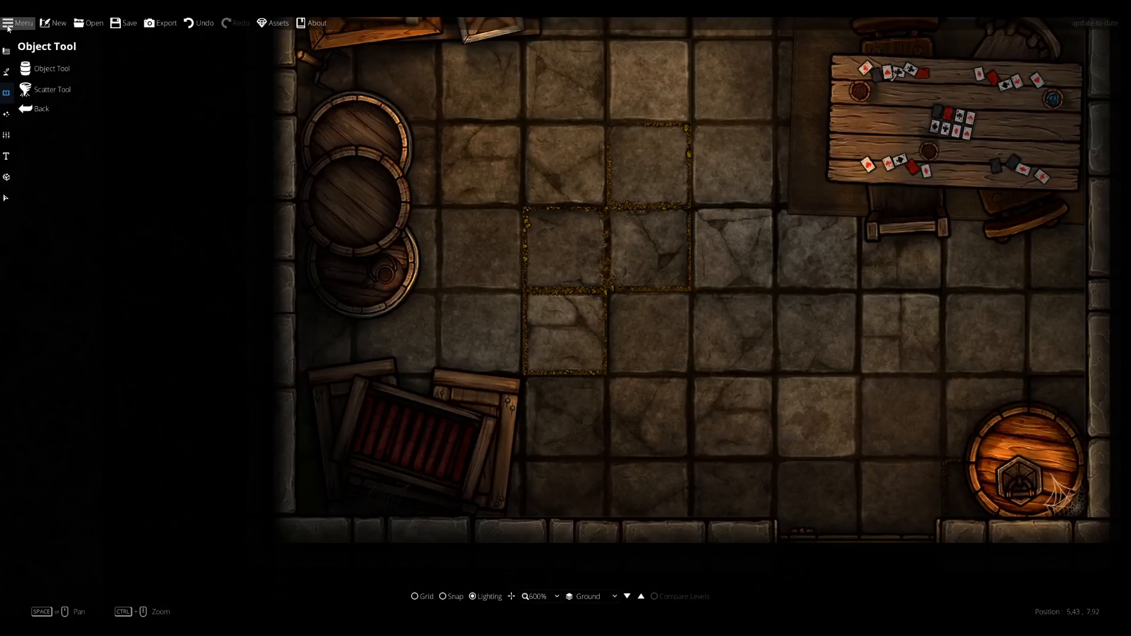
# Place small streak lights with a range of 3.5 around the planks of the slatted crate near the lower wall.
pyautogui.click(7, 72)
pyautogui.click(48, 131)
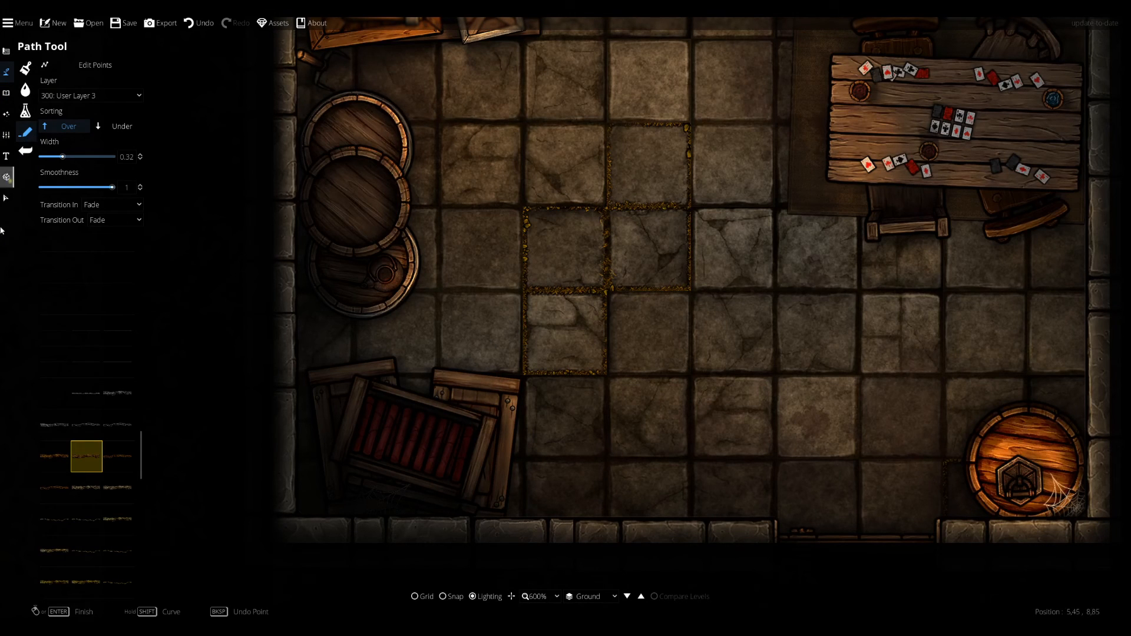
pyautogui.click(6, 113)
pyautogui.click(47, 89)
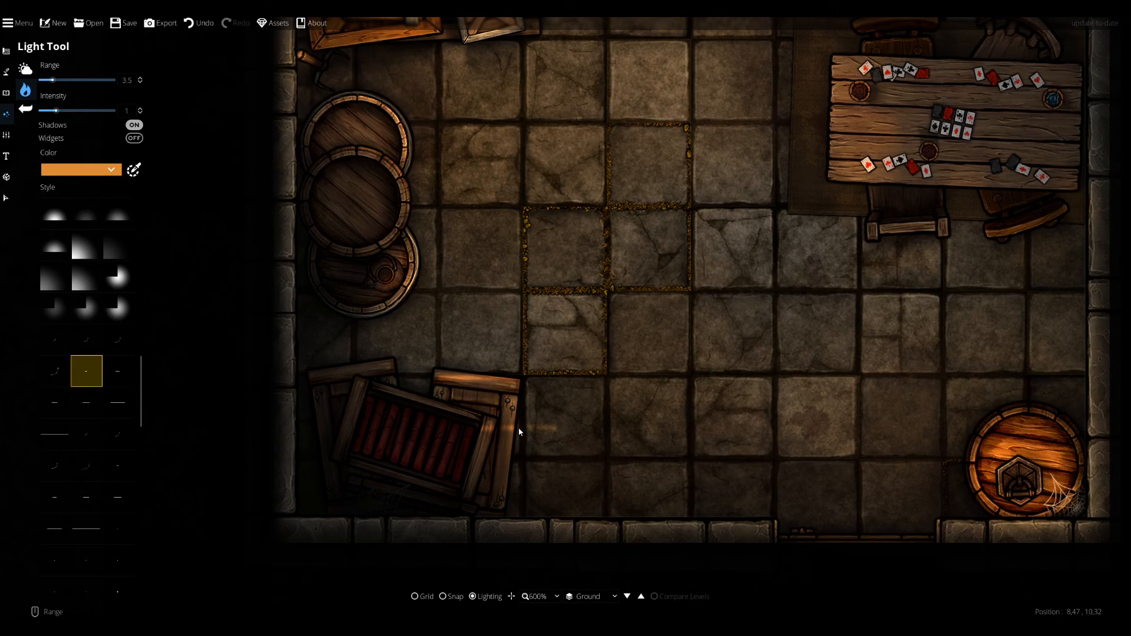
# Rotate the streak light on the plank above the slatted crate, set its intensity to 0.6 and nudge it along the edge.
pyautogui.click(6, 198)
pyautogui.click(482, 396)
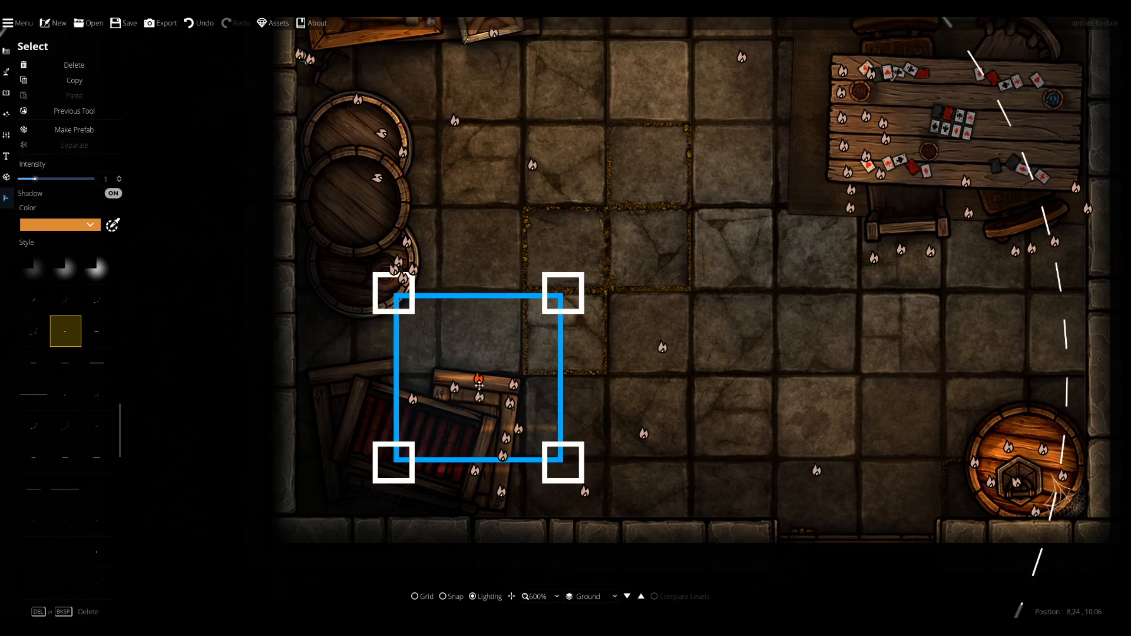
pyautogui.moveTo(576, 399); pyautogui.dragTo(577, 411)
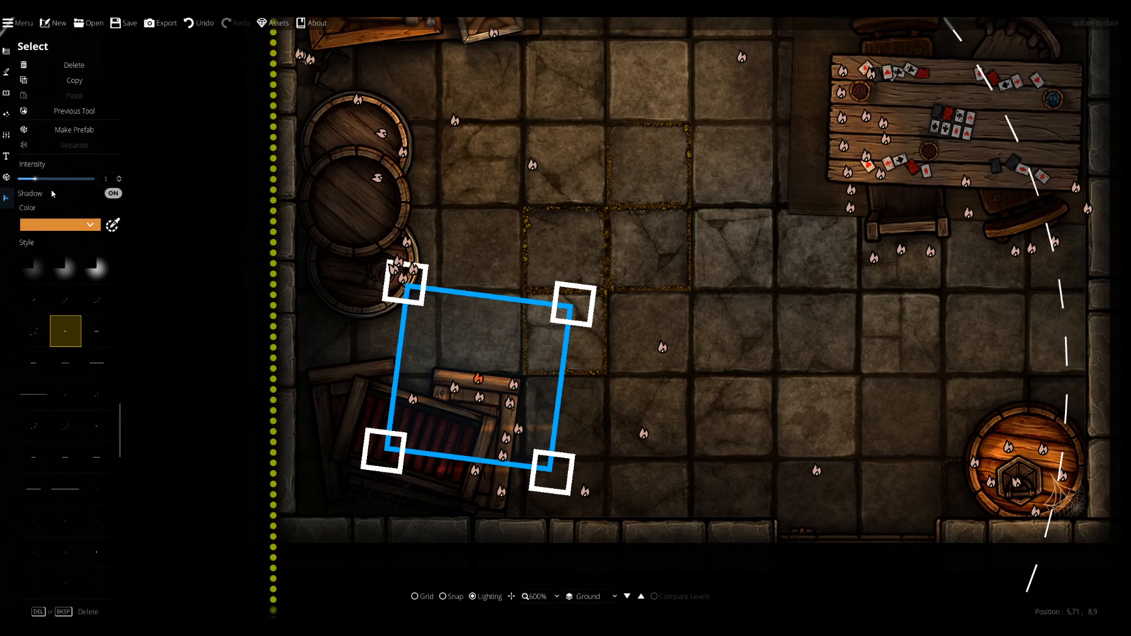
pyautogui.scroll(1, 38, 180)
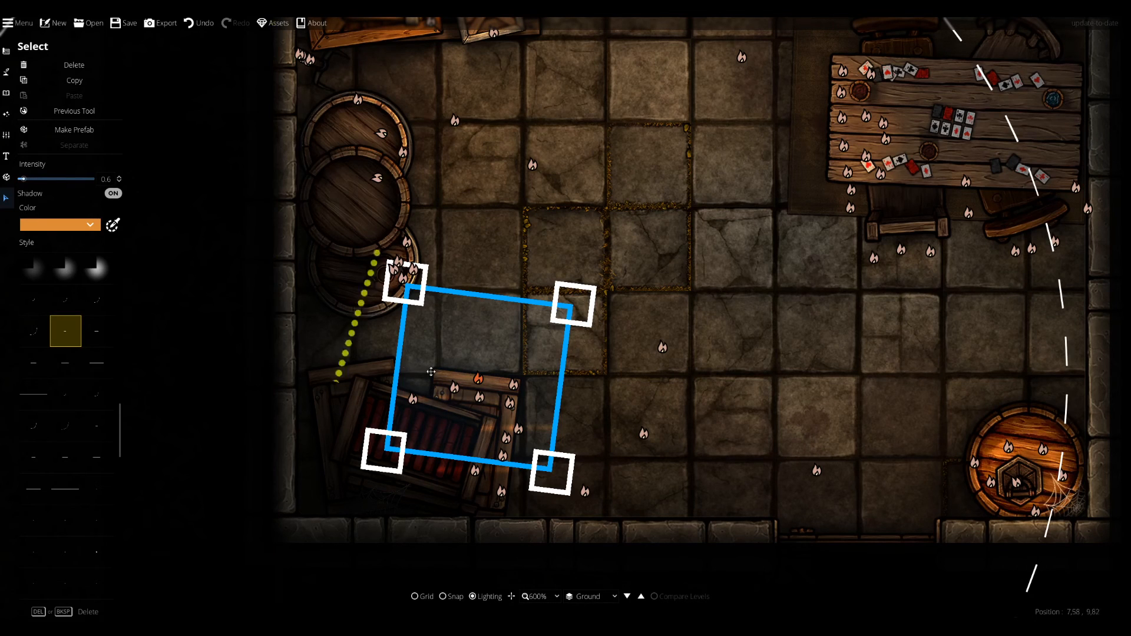
pyautogui.moveTo(472, 376); pyautogui.dragTo(474, 378)
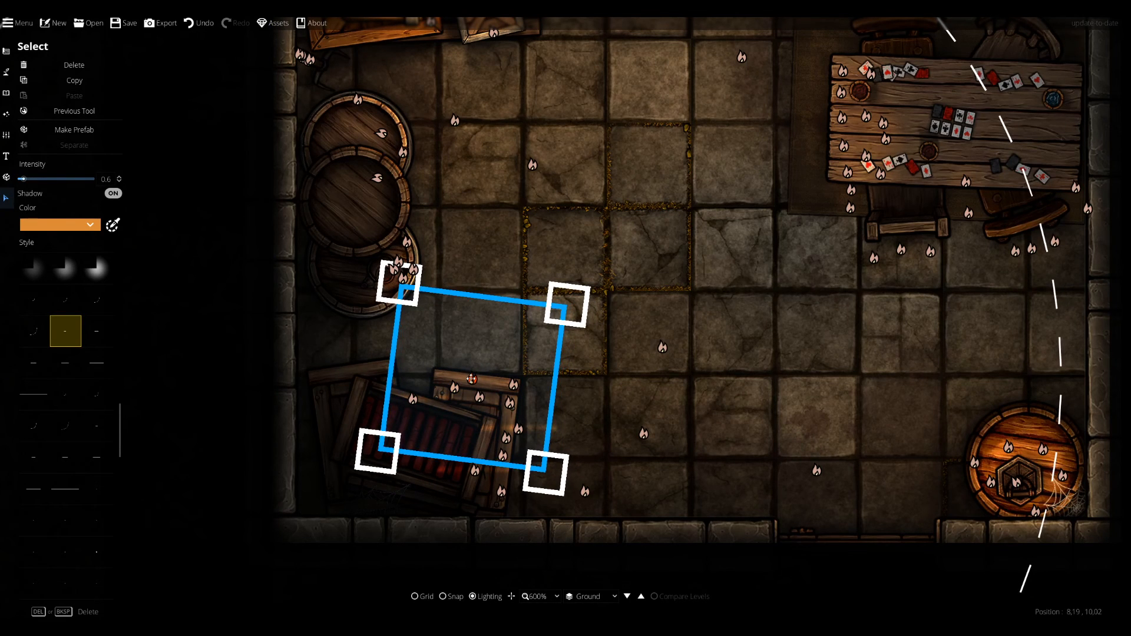
# Align the streak light with the slatted crate's sloping top edge, shift it along the edge and set its intensity to 0.7.
pyautogui.click(207, 390)
pyautogui.click(413, 407)
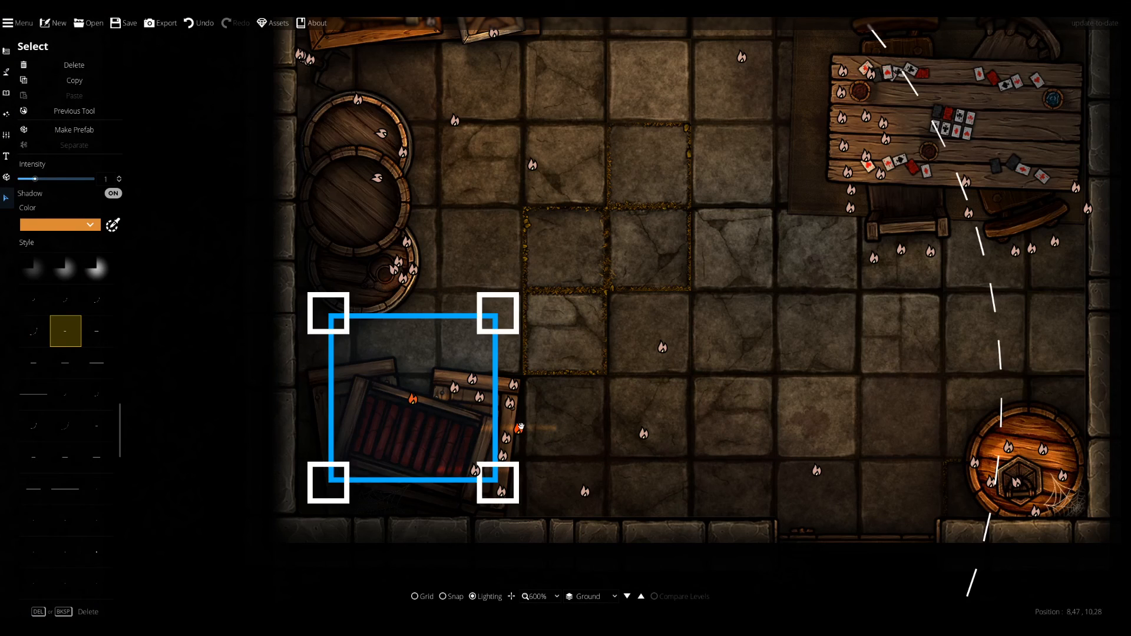
pyautogui.moveTo(508, 412); pyautogui.dragTo(501, 440)
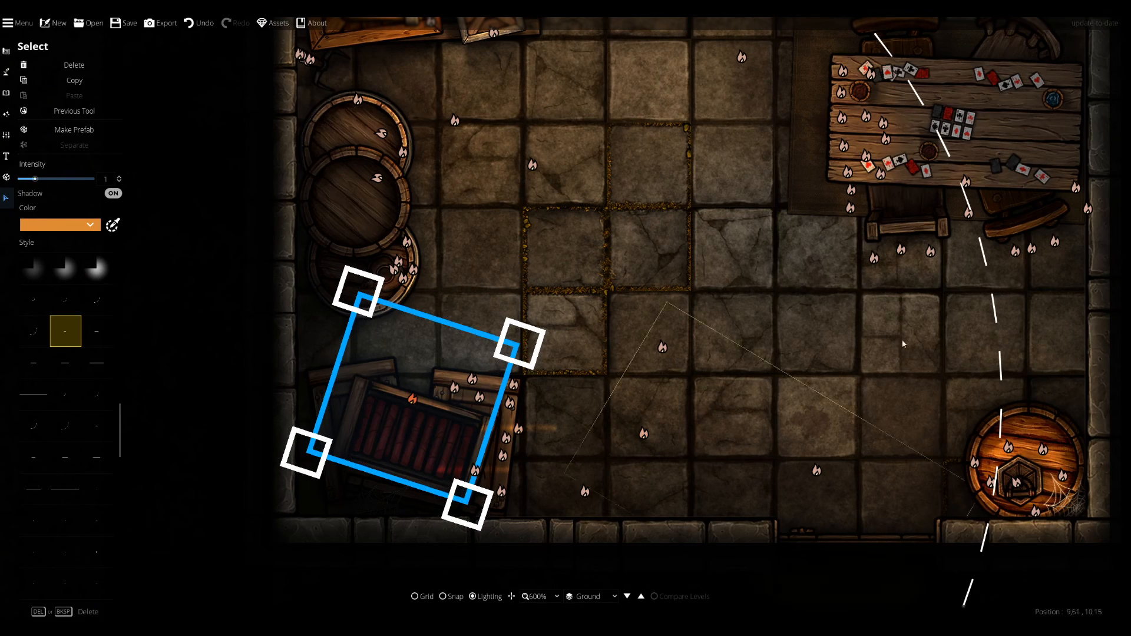
pyautogui.click(458, 334)
pyautogui.moveTo(422, 406); pyautogui.dragTo(452, 410)
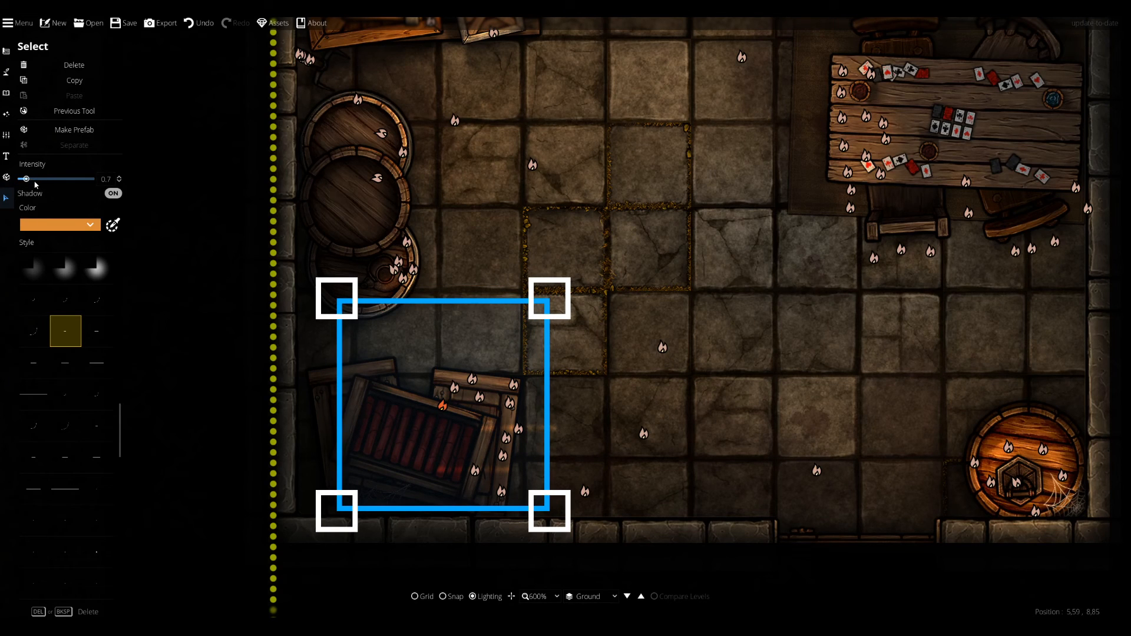
pyautogui.moveTo(568, 408); pyautogui.dragTo(568, 404)
pyautogui.moveTo(446, 404); pyautogui.dragTo(448, 404)
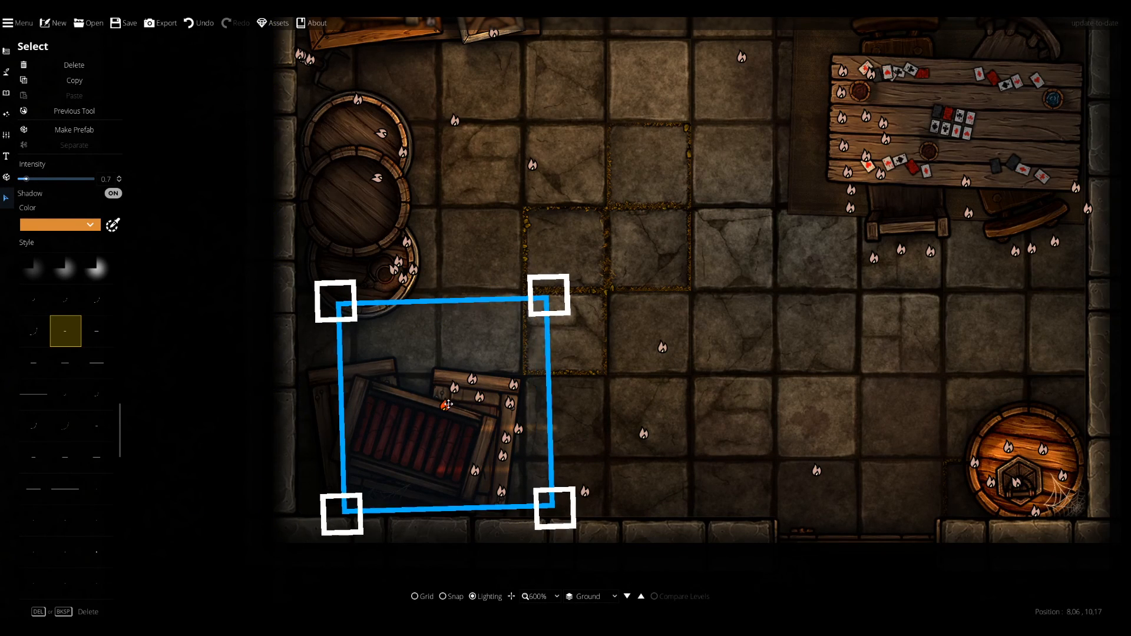
pyautogui.click(217, 320)
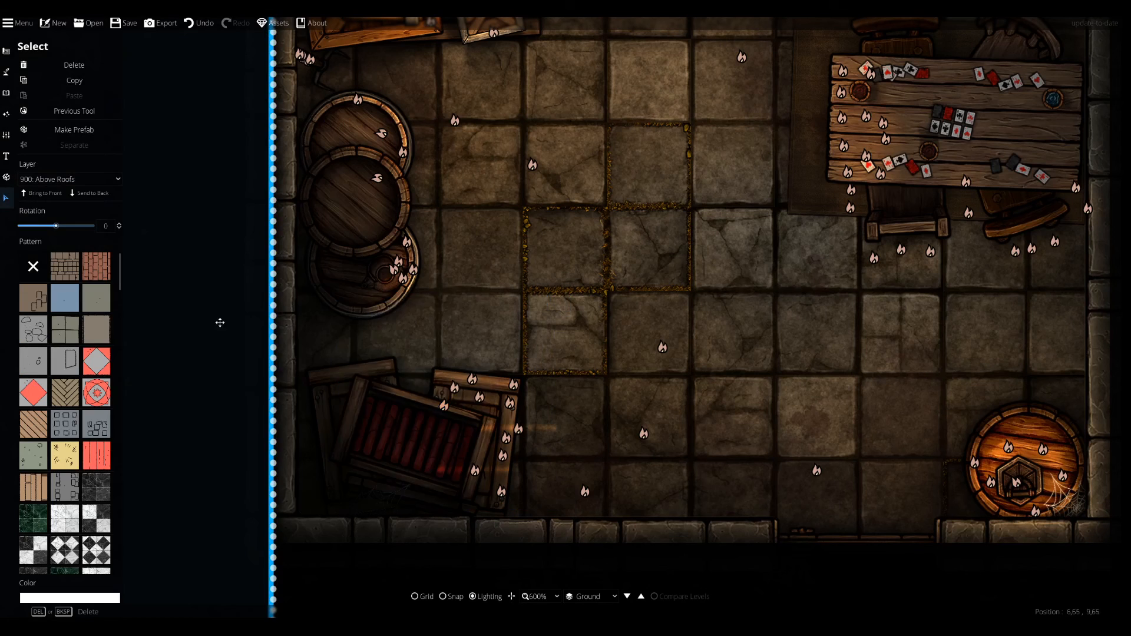
# Rotate the streak light beside the slatted crate to near vertical and move it onto the right-hand plank's outer edge.
pyautogui.click(519, 431)
pyautogui.moveTo(616, 423); pyautogui.dragTo(514, 601)
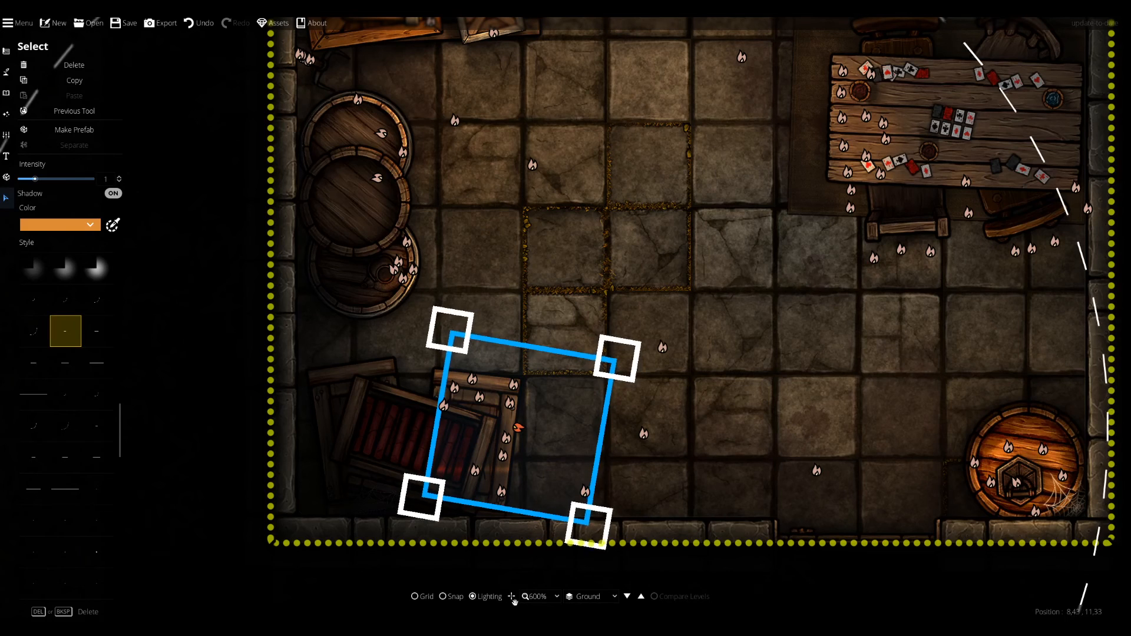
pyautogui.moveTo(512, 513); pyautogui.dragTo(507, 531)
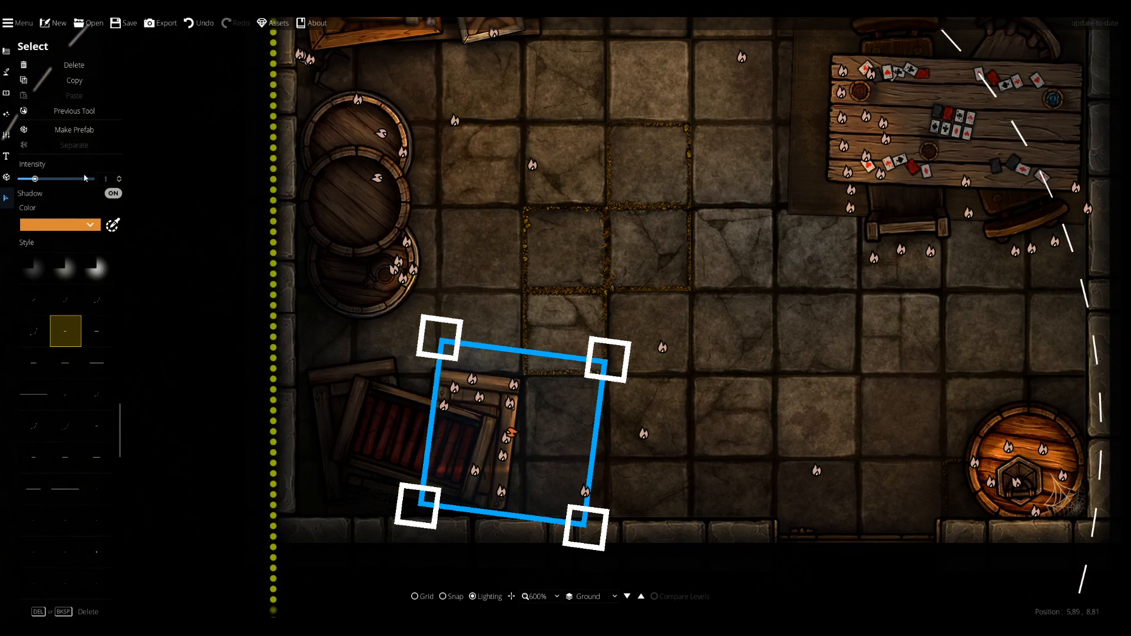
pyautogui.click(164, 316)
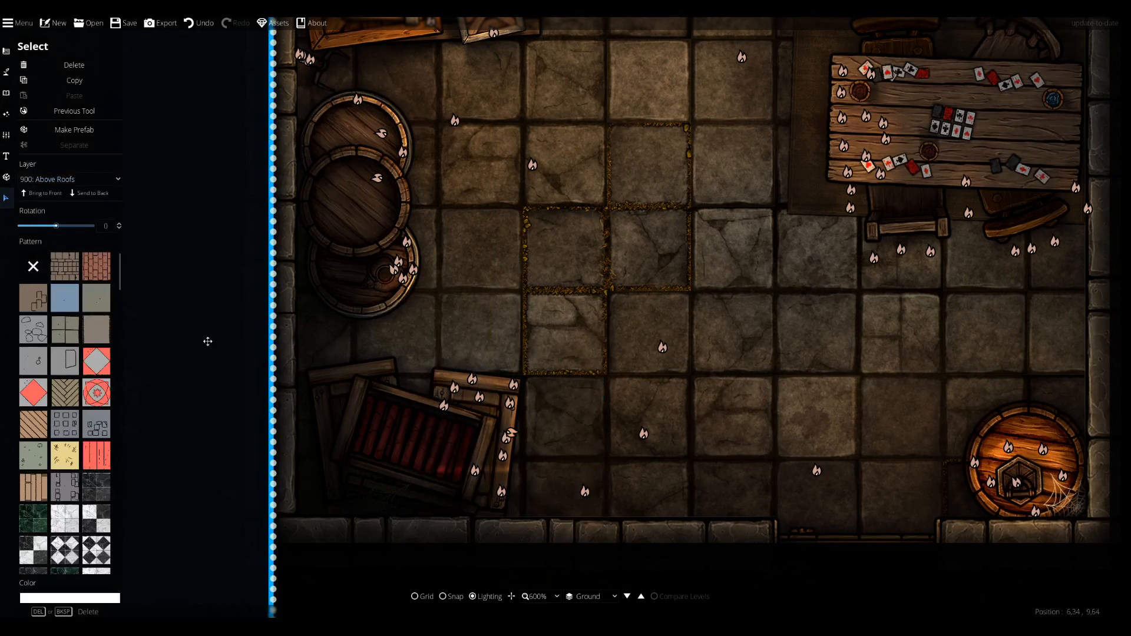
# Rotate the streak light at the slatted crate's right end, move it up along that edge and set its intensity to 0.6.
pyautogui.click(477, 482)
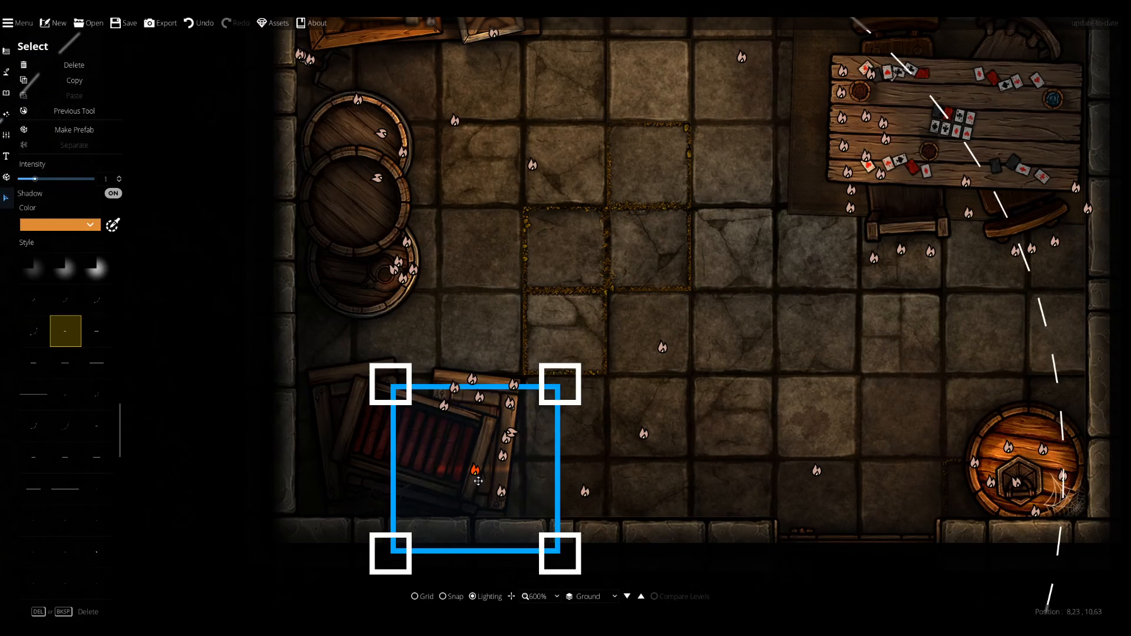
pyautogui.moveTo(577, 476); pyautogui.dragTo(568, 510)
pyautogui.moveTo(473, 479); pyautogui.dragTo(480, 464)
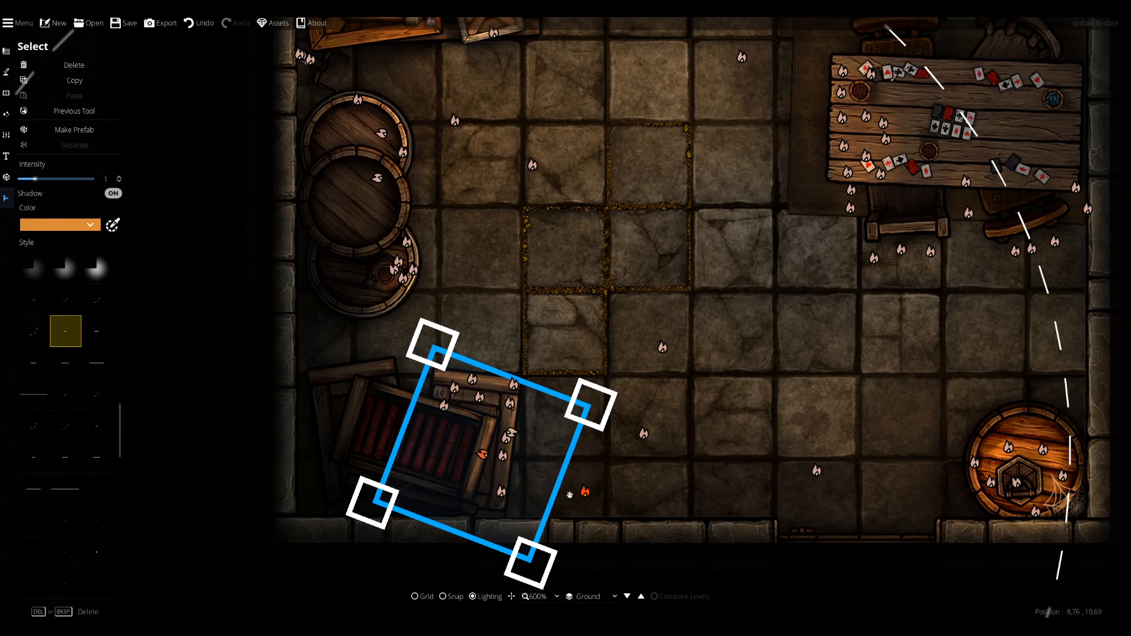
pyautogui.moveTo(570, 494); pyautogui.dragTo(576, 492)
pyautogui.moveTo(482, 452); pyautogui.dragTo(484, 452)
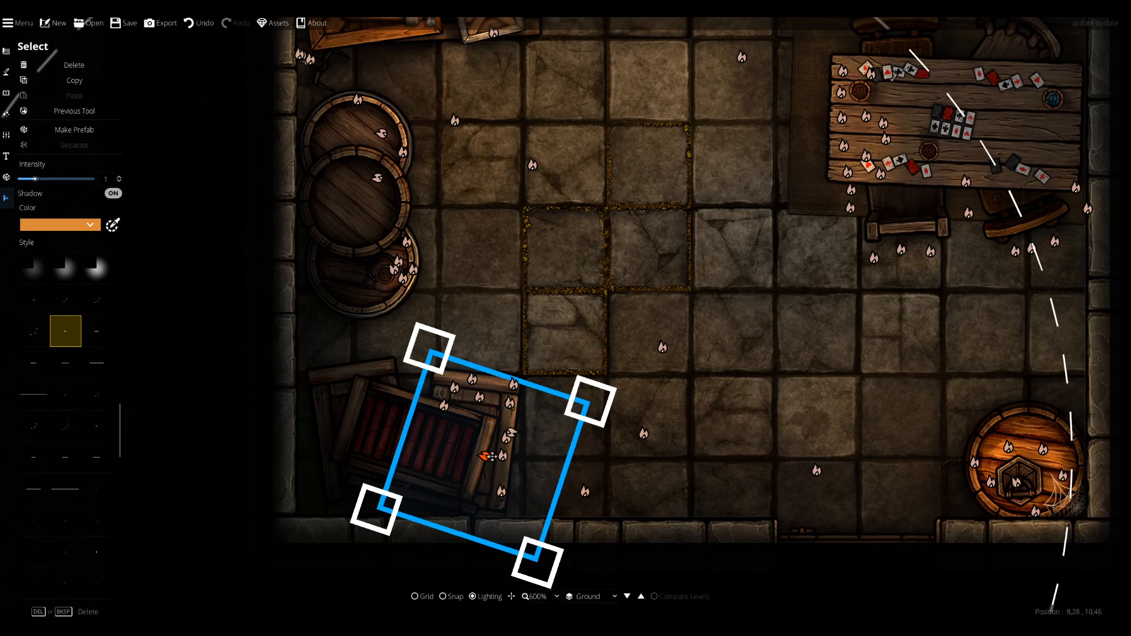
pyautogui.moveTo(569, 490); pyautogui.dragTo(565, 479)
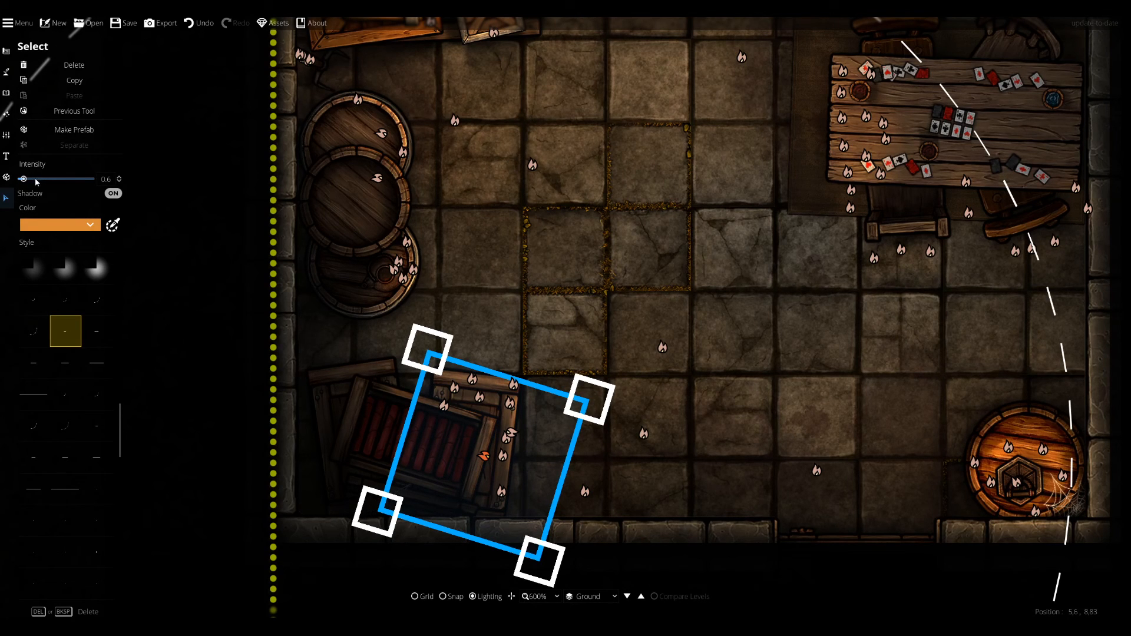
# Set the streak light on the slatted crate's right-hand plank to intensity 0.7 and review the crate with the light markers hidden.
pyautogui.click(164, 248)
pyautogui.click(5, 91)
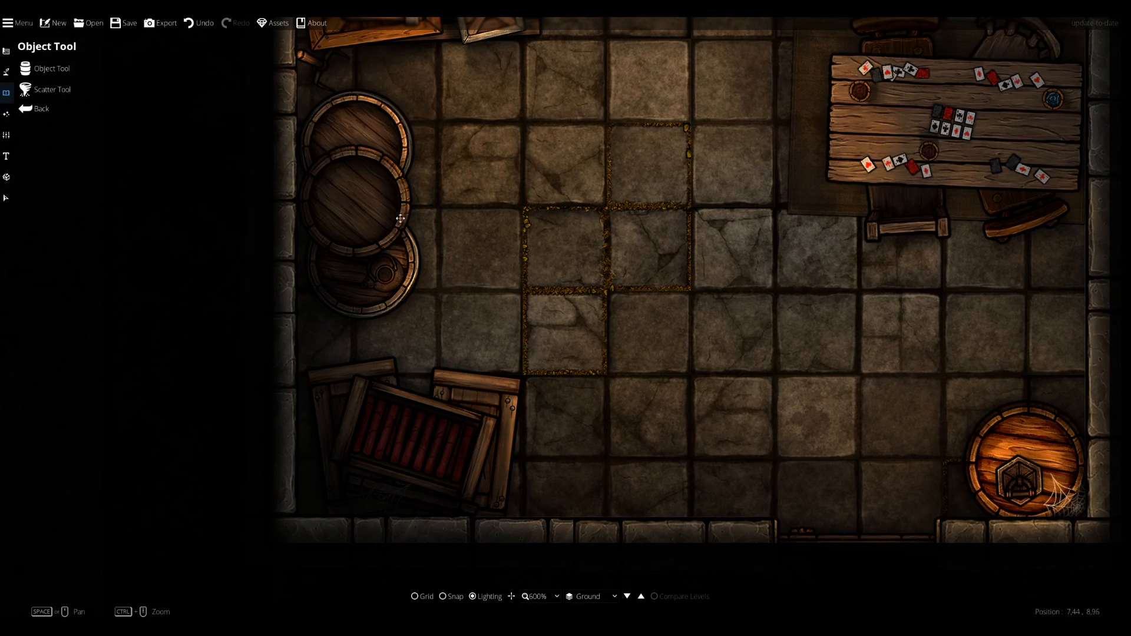
pyautogui.click(6, 198)
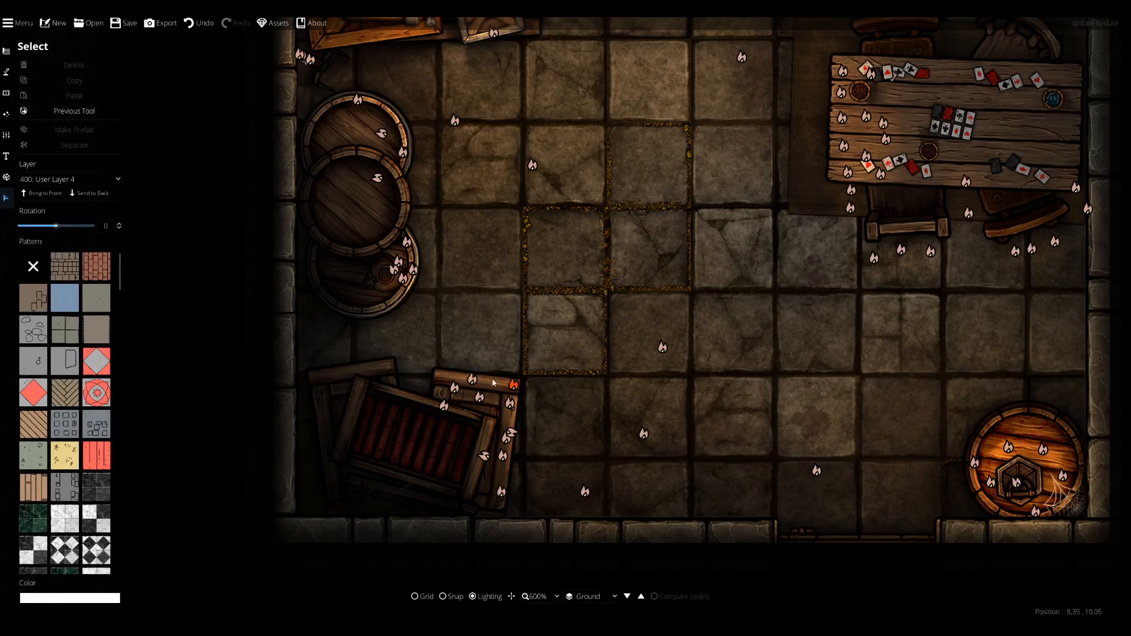
pyautogui.click(472, 379)
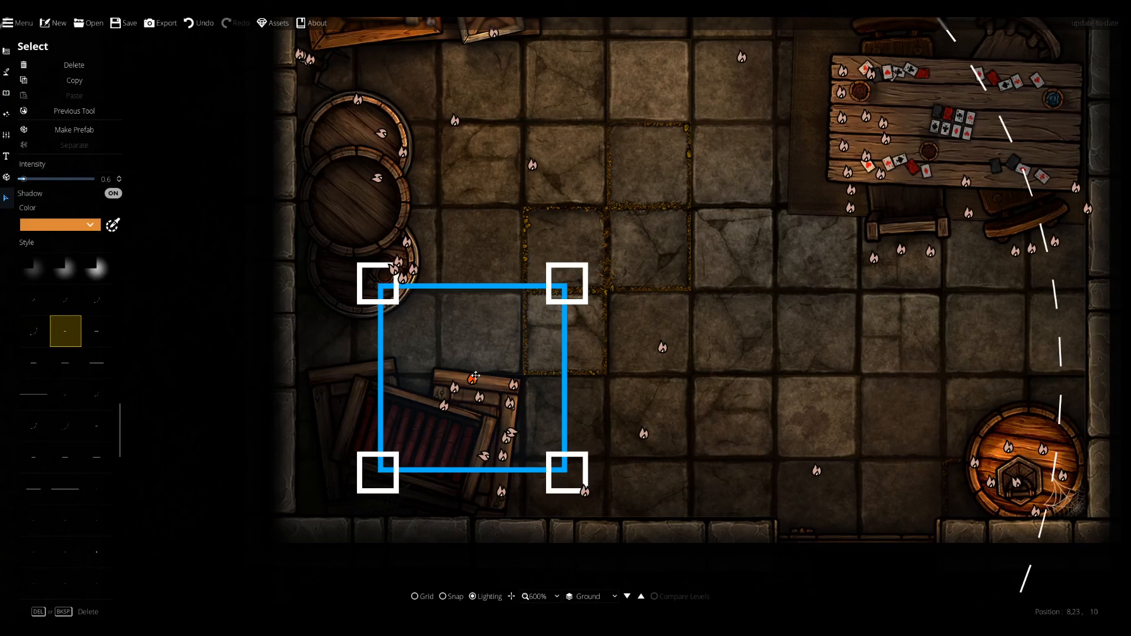
pyautogui.click(173, 284)
pyautogui.click(512, 433)
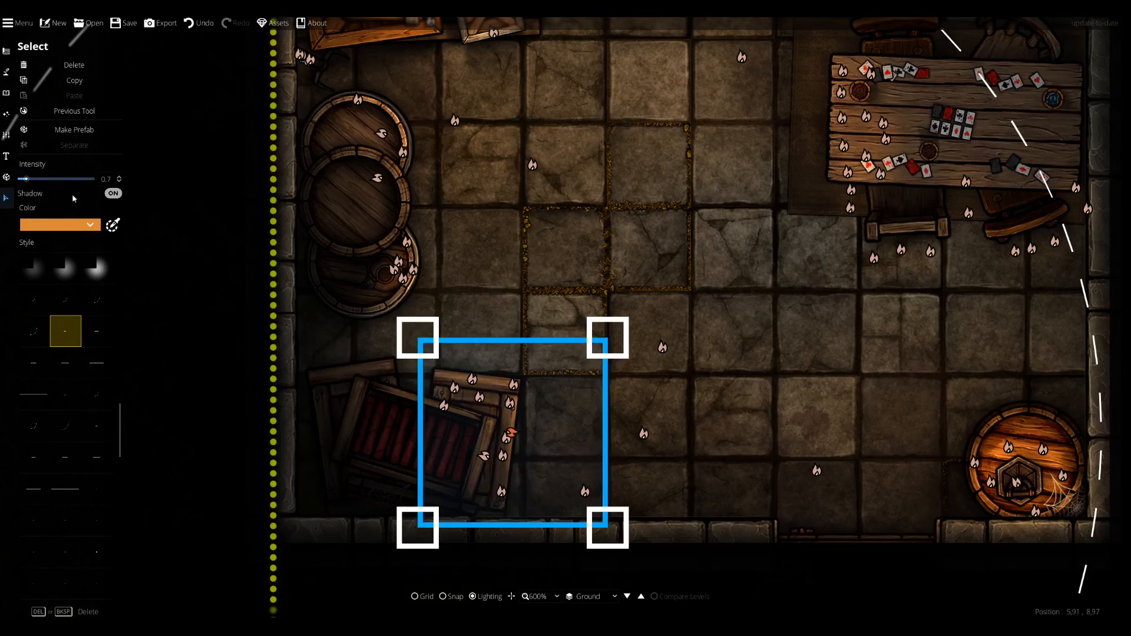
pyautogui.click(196, 241)
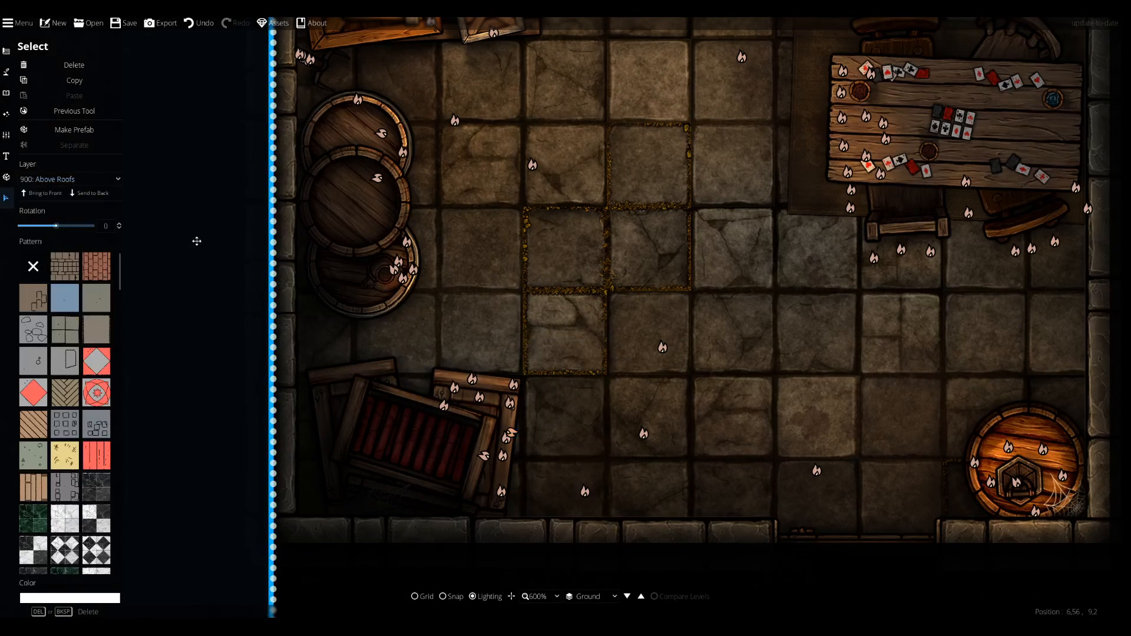
pyautogui.click(7, 94)
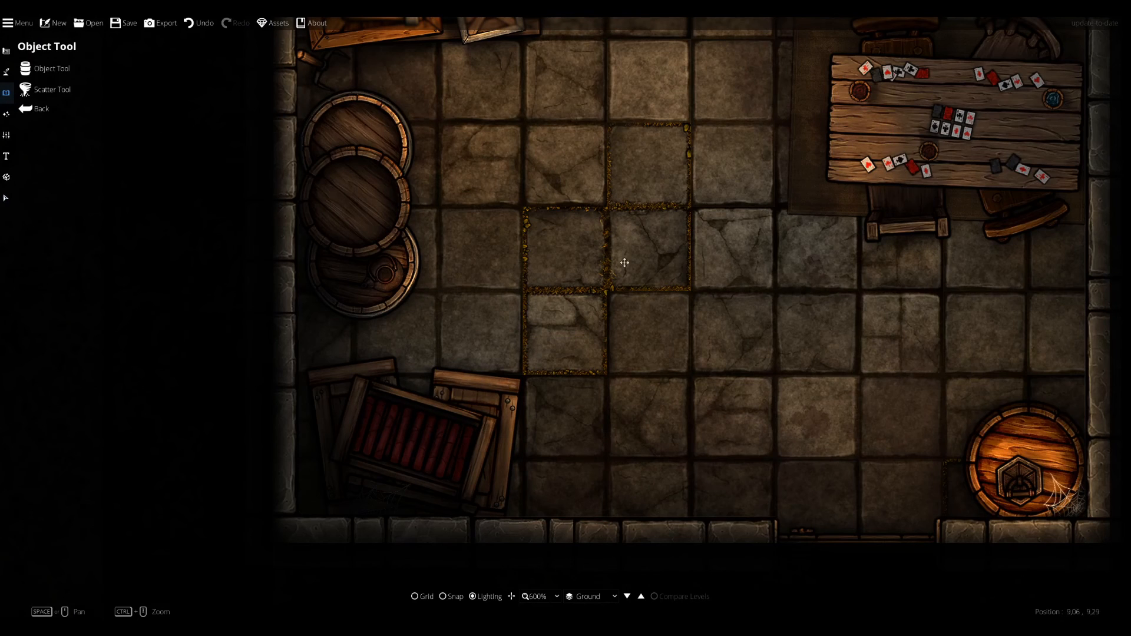
# Place two curved streak lights with intensity 1.3 on the floor beside the round barrel in the room's lower-right corner.
pyautogui.moveTo(625, 262); pyautogui.dragTo(464, 291)
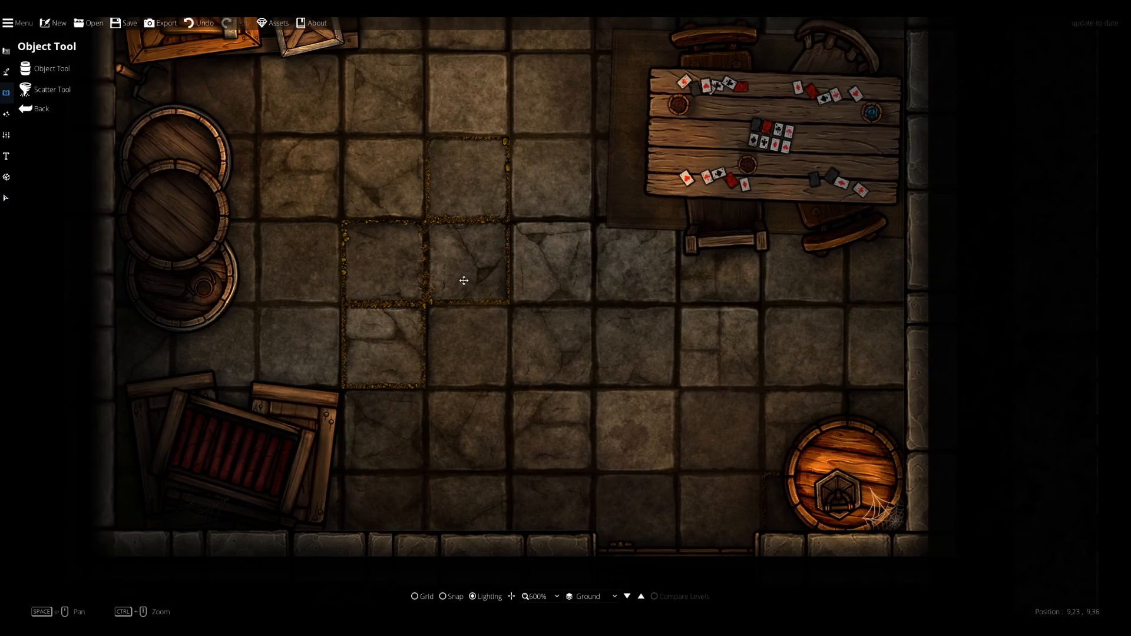
pyautogui.moveTo(364, 257); pyautogui.dragTo(394, 304)
pyautogui.moveTo(549, 357); pyautogui.dragTo(315, 298)
pyautogui.moveTo(554, 432); pyautogui.dragTo(436, 313)
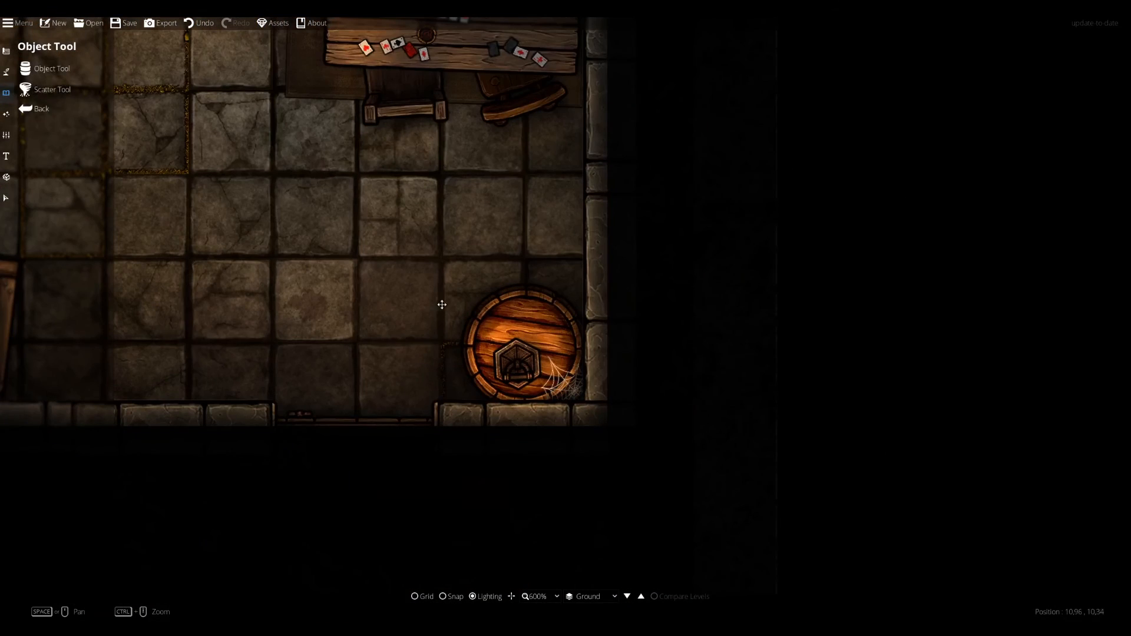
pyautogui.click(6, 72)
pyautogui.click(26, 131)
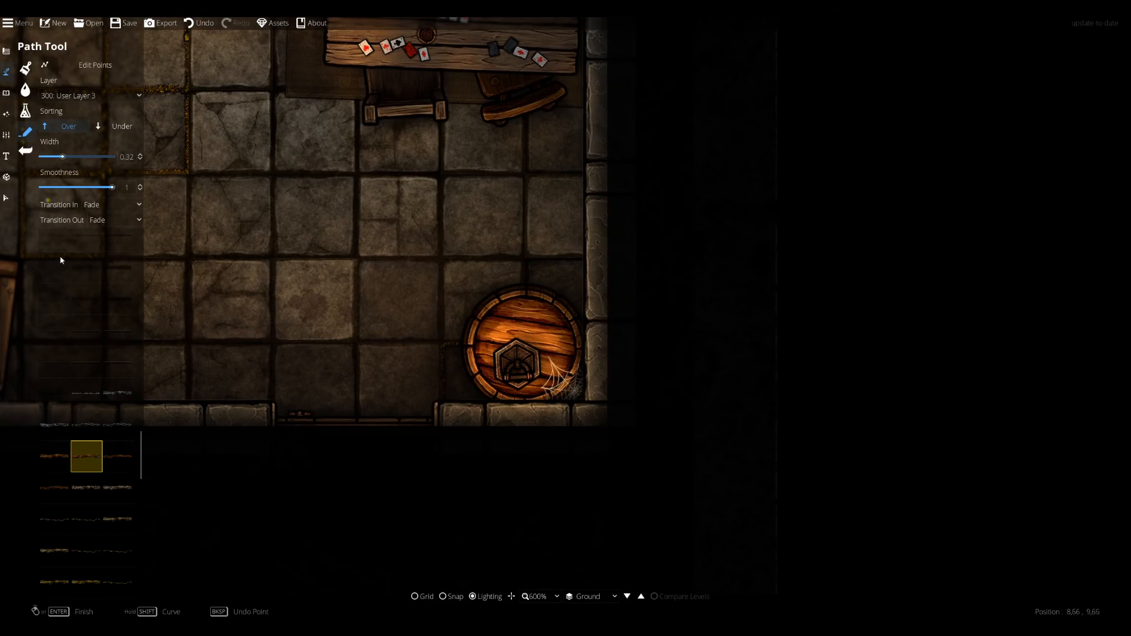
pyautogui.click(6, 113)
pyautogui.click(40, 91)
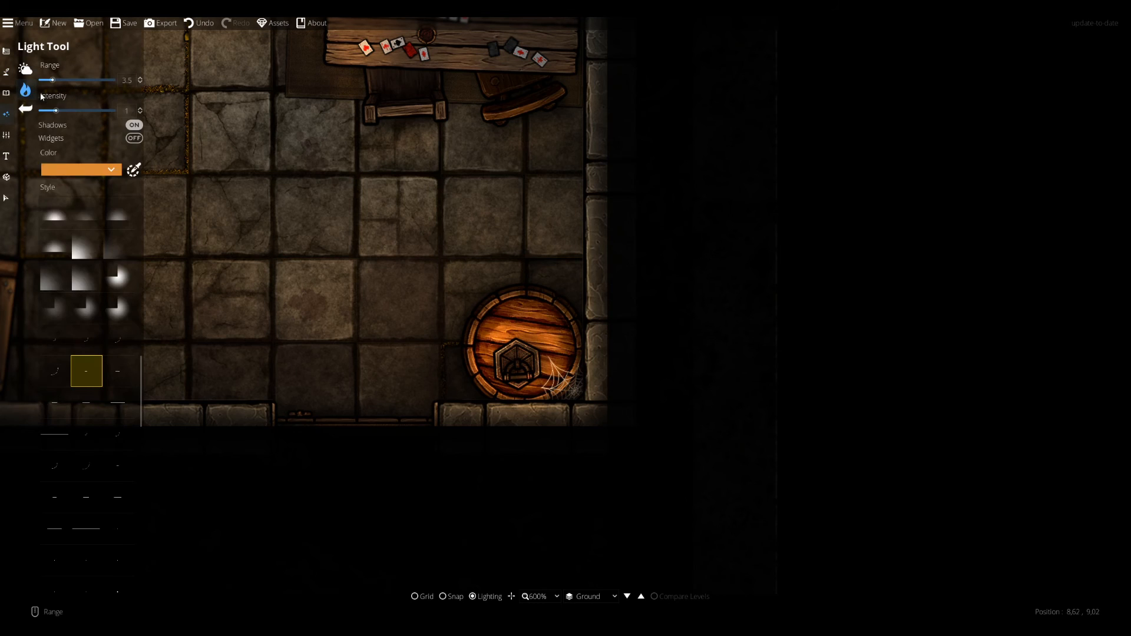
pyautogui.click(55, 339)
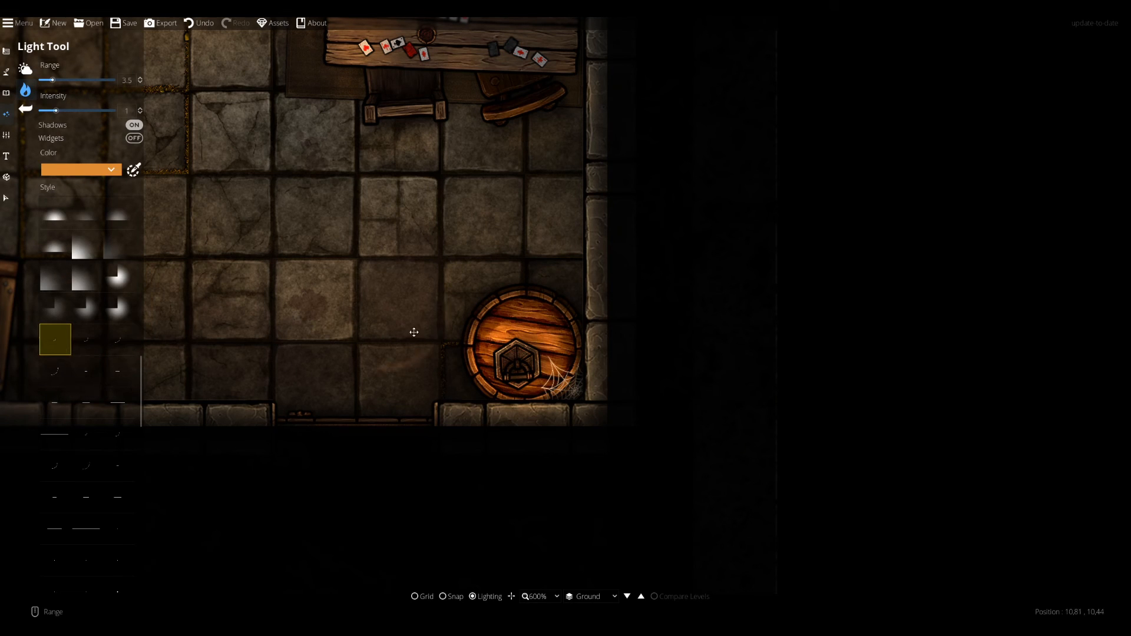
pyautogui.scroll(1, 496, 330)
pyautogui.click(64, 110)
pyautogui.click(442, 253)
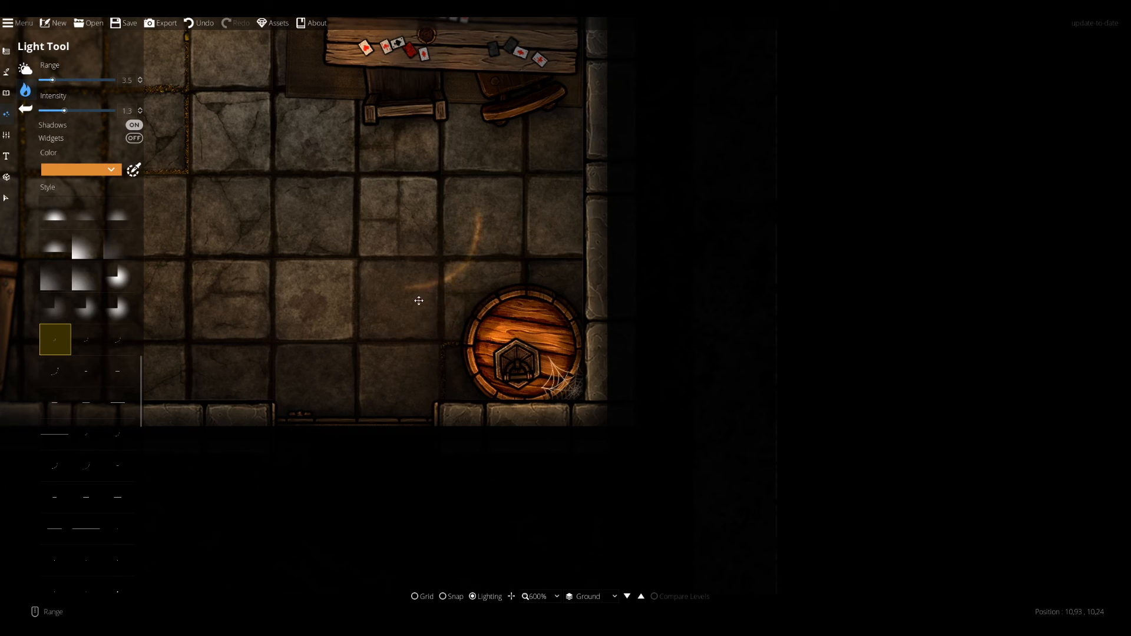
pyautogui.click(354, 244)
# Rotate the curved streak light nearest the round barrel, move it onto the barrel and slightly reduce its range.
pyautogui.click(6, 198)
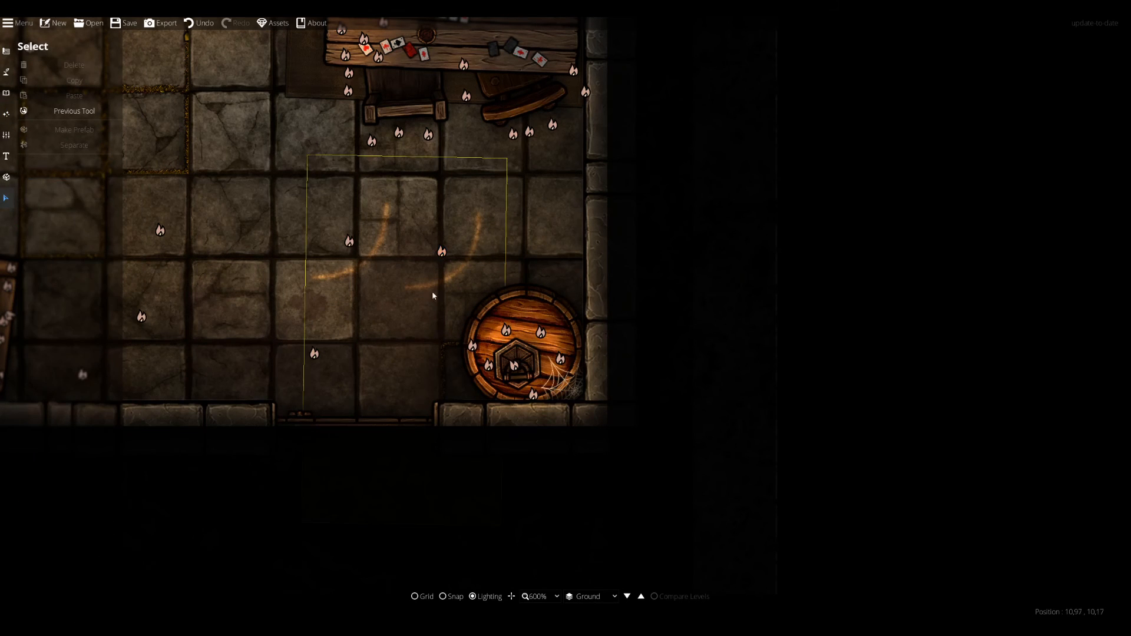
pyautogui.click(442, 252)
pyautogui.moveTo(349, 279); pyautogui.dragTo(346, 254)
pyautogui.moveTo(524, 258); pyautogui.dragTo(597, 333)
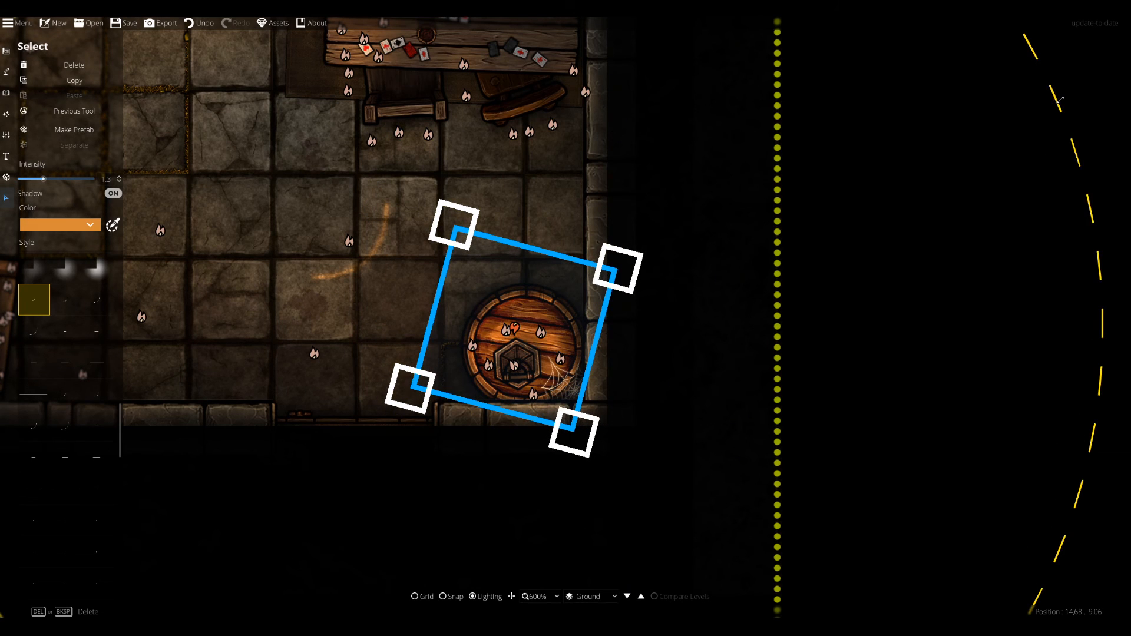
pyautogui.moveTo(1028, 132); pyautogui.dragTo(613, 306)
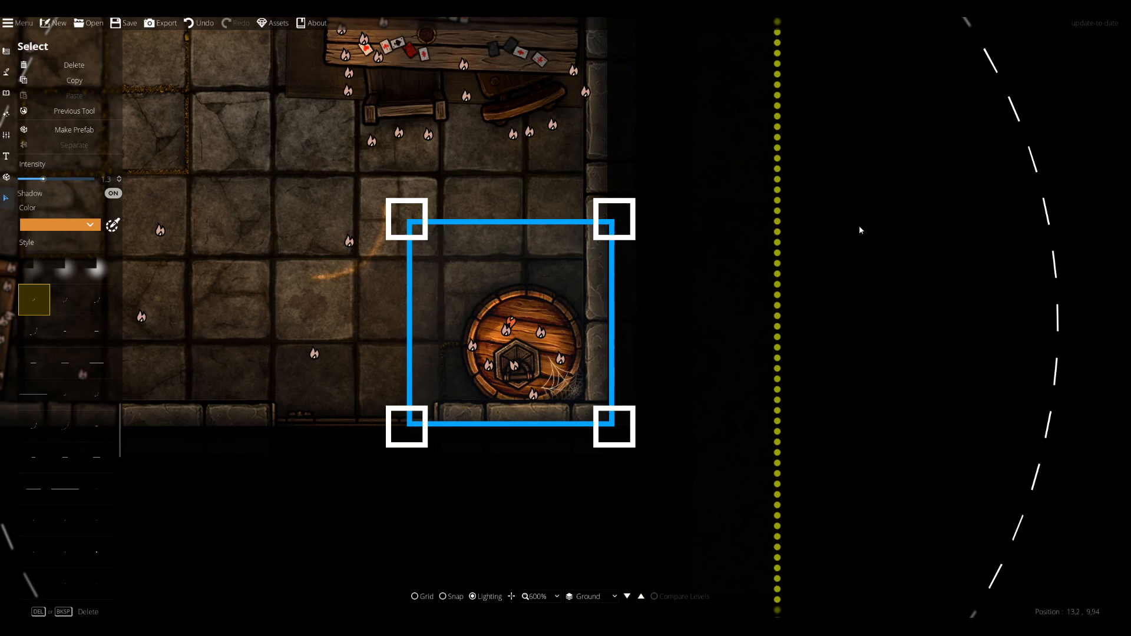
pyautogui.moveTo(1003, 169); pyautogui.dragTo(973, 178)
pyautogui.moveTo(611, 312); pyautogui.dragTo(609, 311)
# Fit the second curved streak light to the round barrel by reducing its range, rotating it and moving it onto the barrel's right half.
pyautogui.click(349, 241)
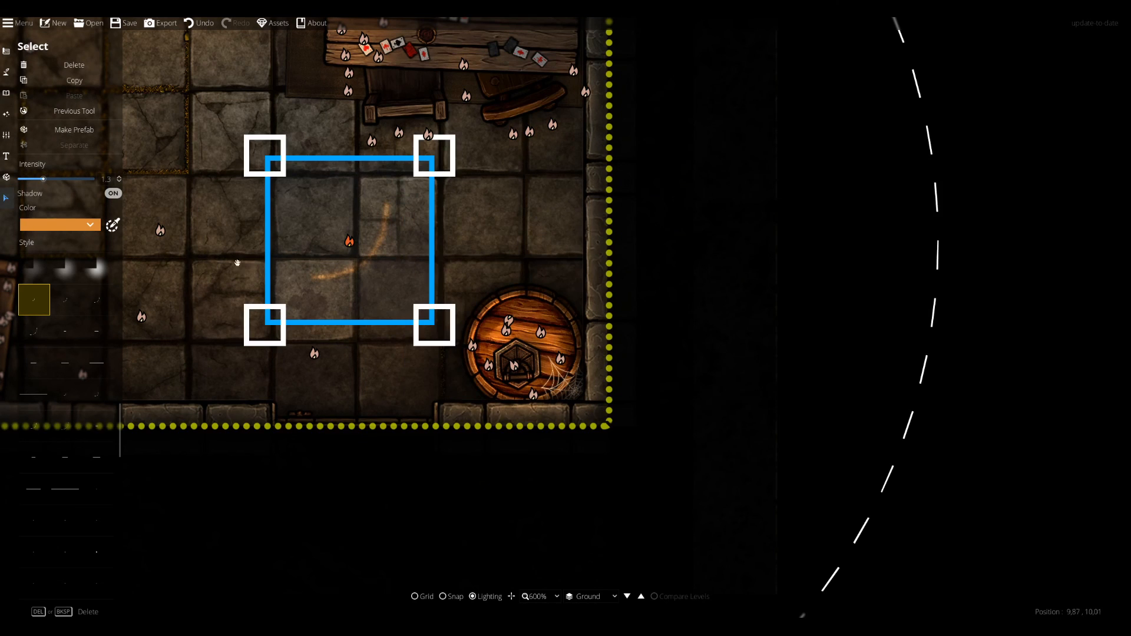
pyautogui.moveTo(889, 331); pyautogui.dragTo(818, 330)
pyautogui.moveTo(256, 256)
pyautogui.mouseDown()
pyautogui.moveTo(263, 206)
pyautogui.moveTo(257, 243)
pyautogui.mouseUp()
pyautogui.moveTo(371, 327); pyautogui.dragTo(569, 414)
pyautogui.moveTo(1018, 354); pyautogui.dragTo(1042, 353)
pyautogui.moveTo(656, 350); pyautogui.dragTo(664, 349)
pyautogui.moveTo(579, 424); pyautogui.dragTo(581, 429)
pyautogui.moveTo(554, 337); pyautogui.dragTo(556, 338)
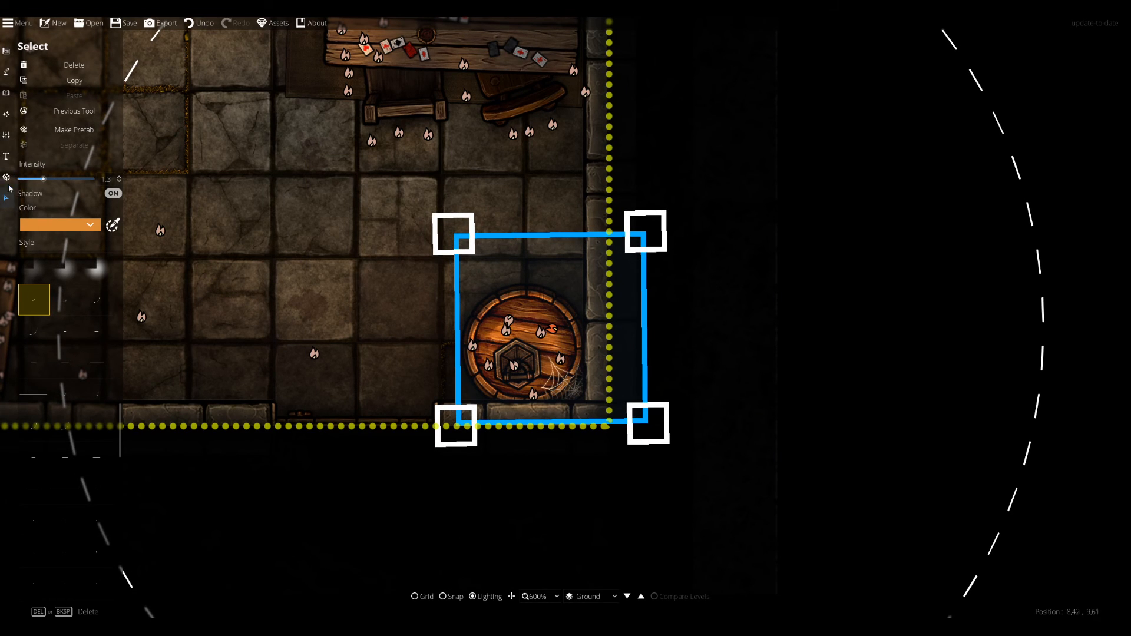
# Add a third curved streak light, reduce its range, rotate it and move it onto the round barrel's lower-left rim.
pyautogui.click(5, 114)
pyautogui.click(35, 89)
pyautogui.click(319, 290)
pyautogui.rightClick(290, 321)
pyautogui.click(290, 323)
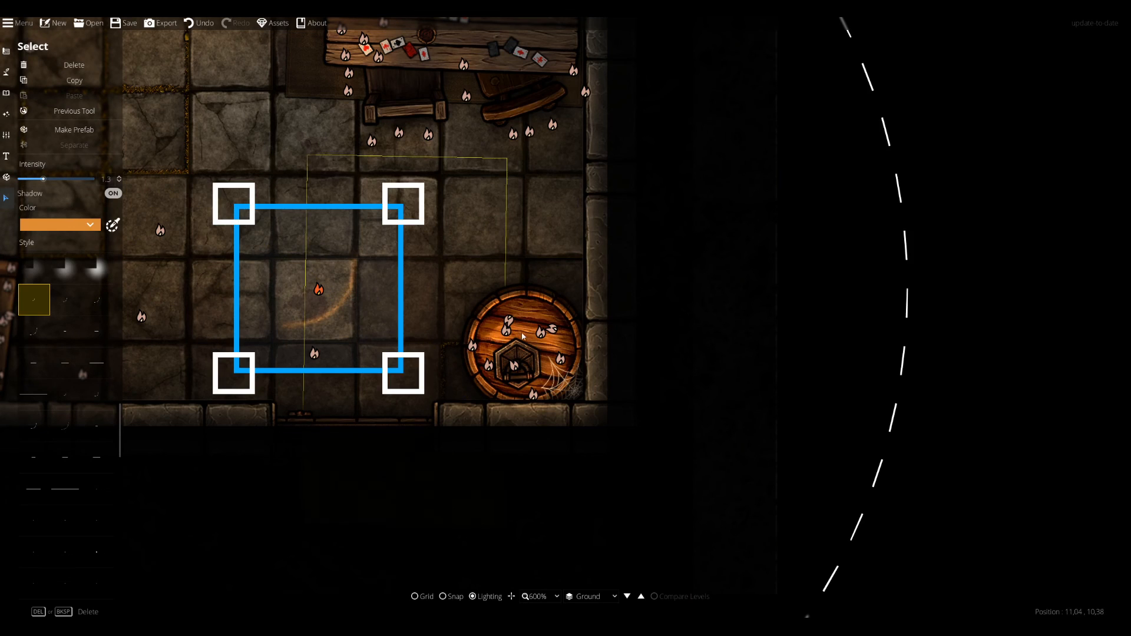
pyautogui.moveTo(869, 306); pyautogui.dragTo(801, 304)
pyautogui.moveTo(410, 274); pyautogui.dragTo(400, 334)
pyautogui.moveTo(393, 335); pyautogui.dragTo(573, 444)
pyautogui.click(5, 93)
pyautogui.moveTo(497, 388); pyautogui.dragTo(557, 436)
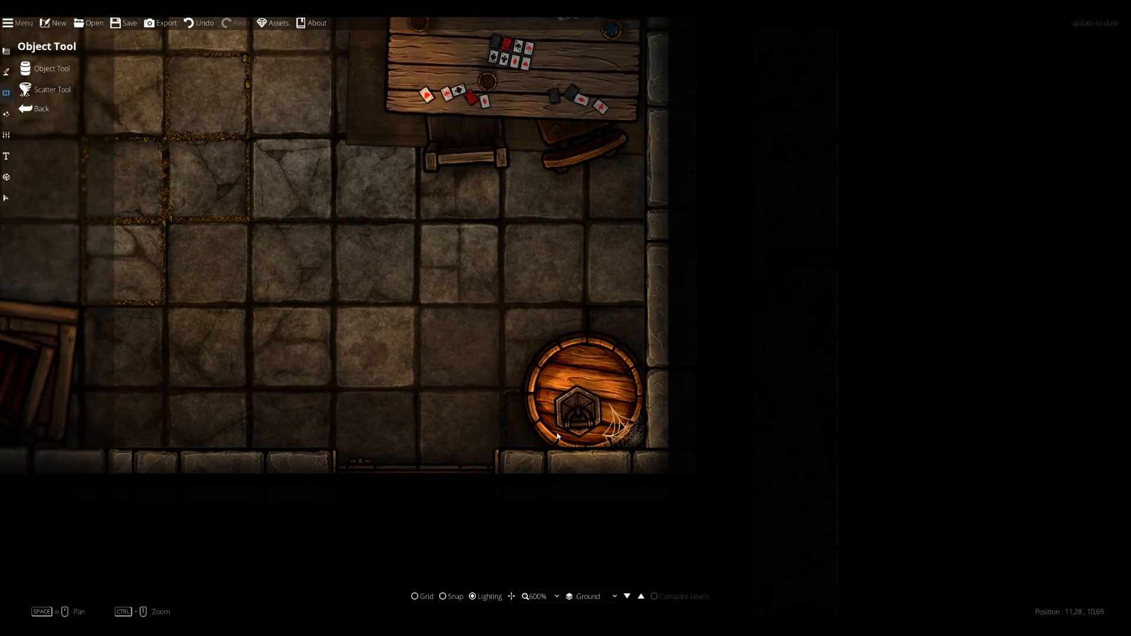
# Place short straight streak lights on the card table's lower edge, its left end and the surrounding chairs.
pyautogui.moveTo(487, 294); pyautogui.dragTo(429, 298)
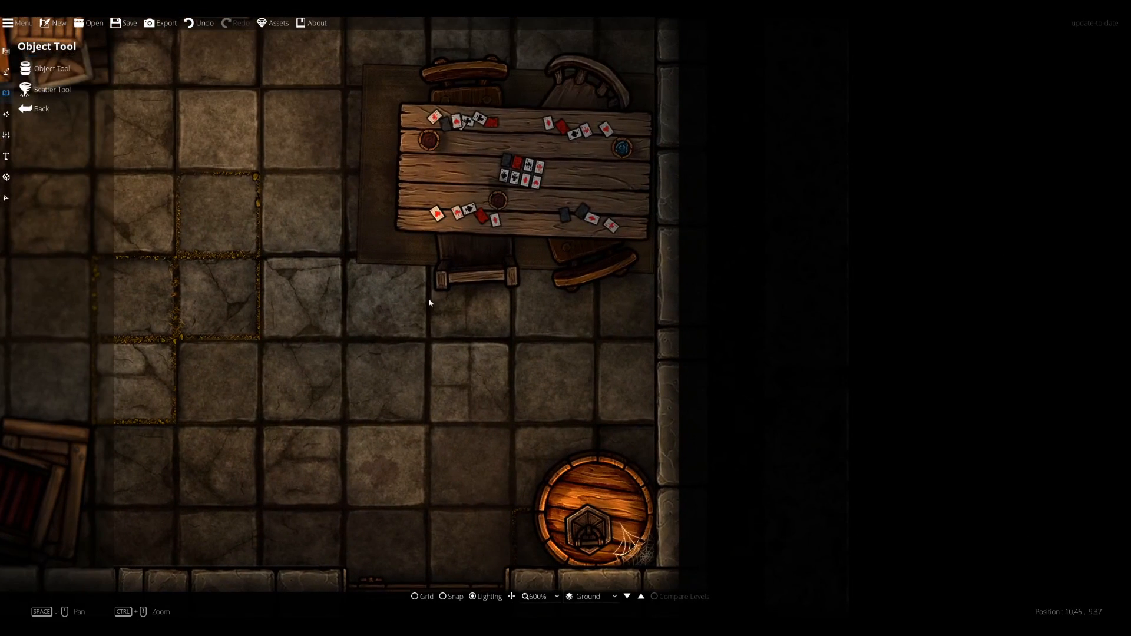
pyautogui.click(6, 113)
pyautogui.click(30, 93)
pyautogui.click(86, 403)
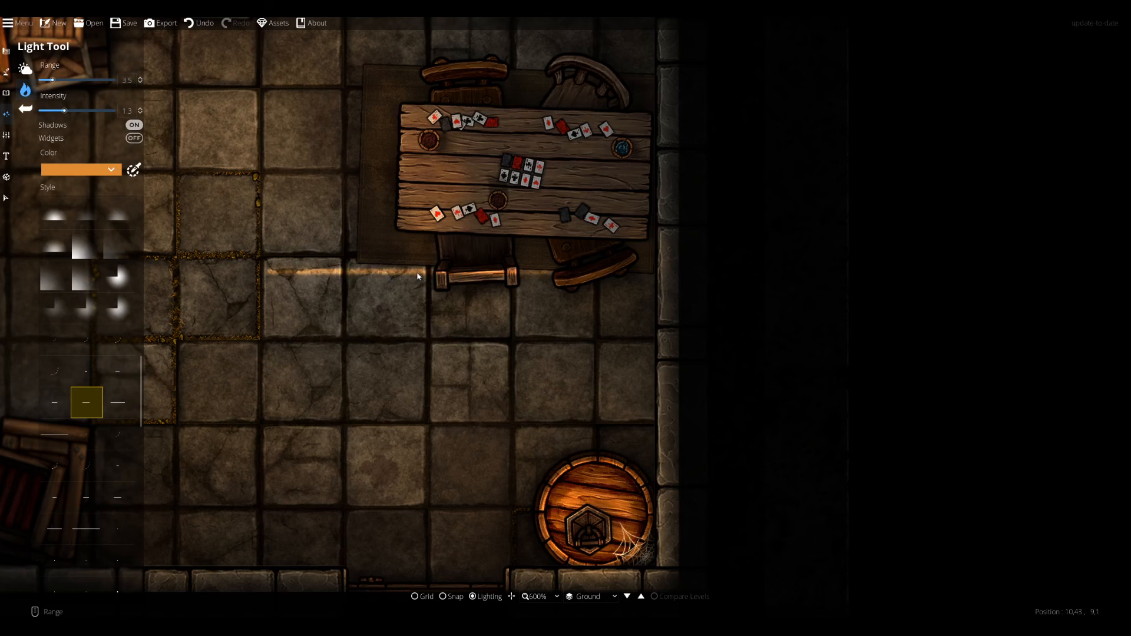
pyautogui.click(86, 372)
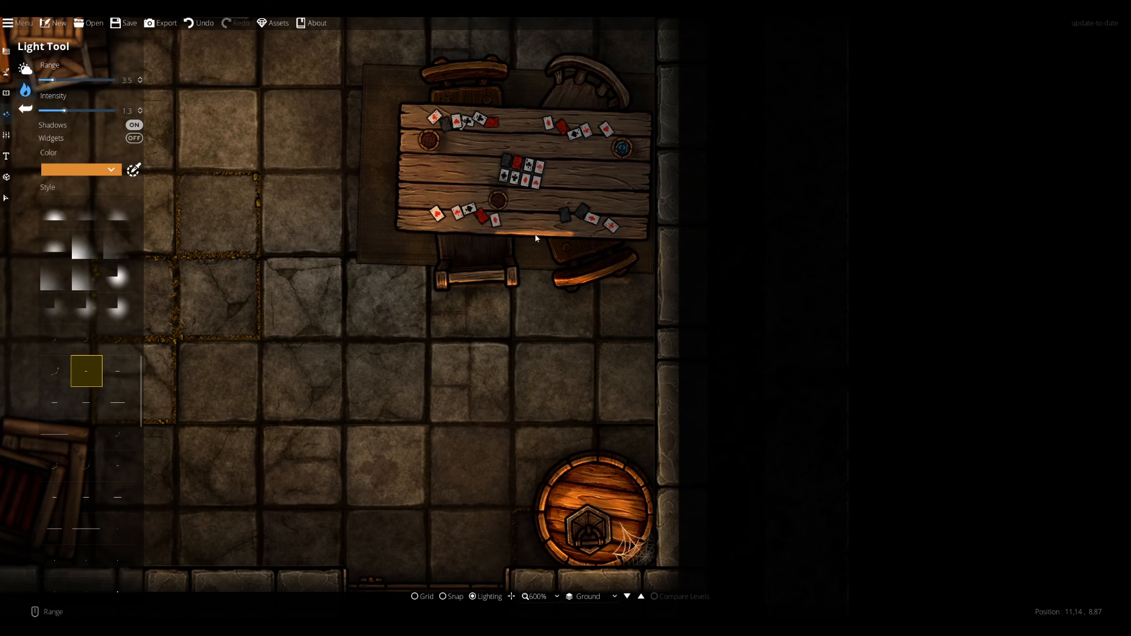
pyautogui.moveTo(400, 185); pyautogui.dragTo(485, 262)
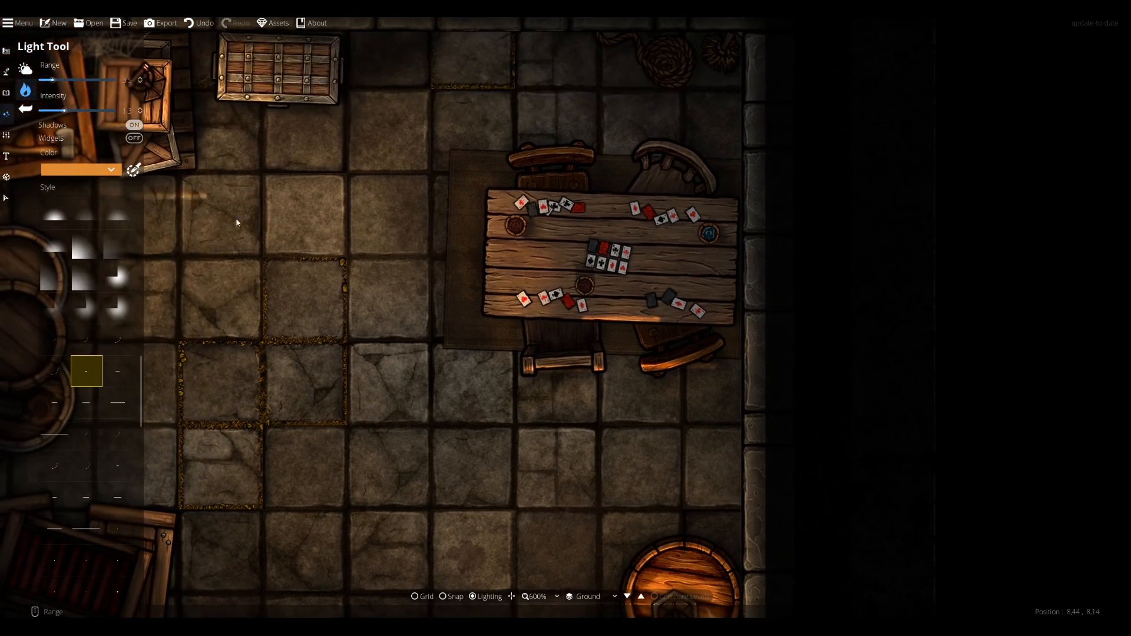
pyautogui.click(492, 251)
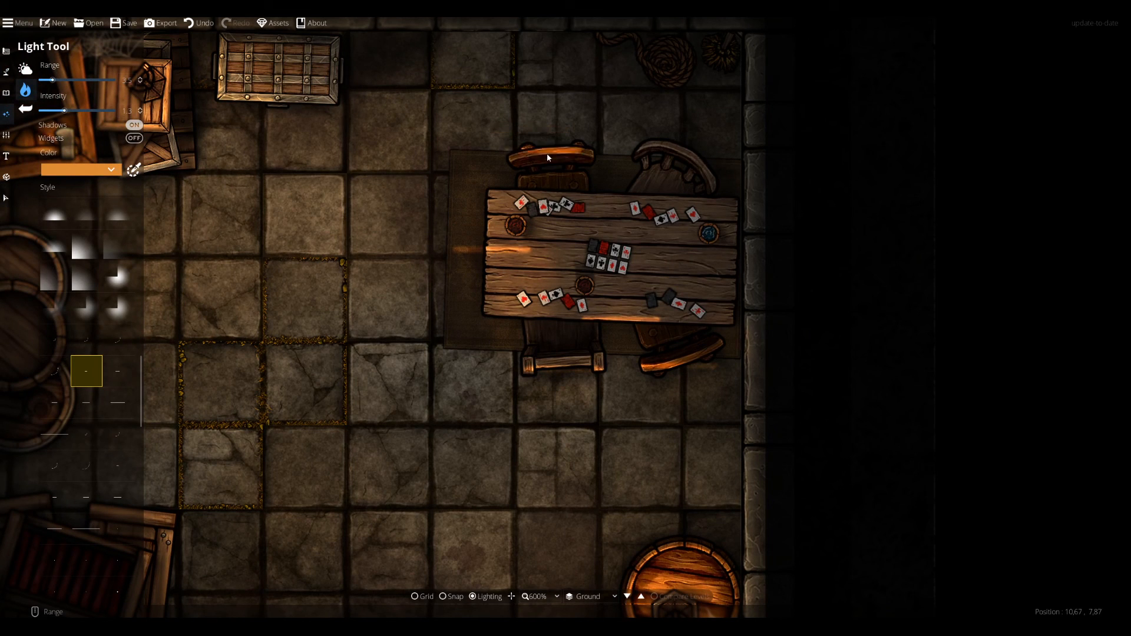
pyautogui.click(541, 155)
pyautogui.moveTo(654, 191); pyautogui.dragTo(633, 165)
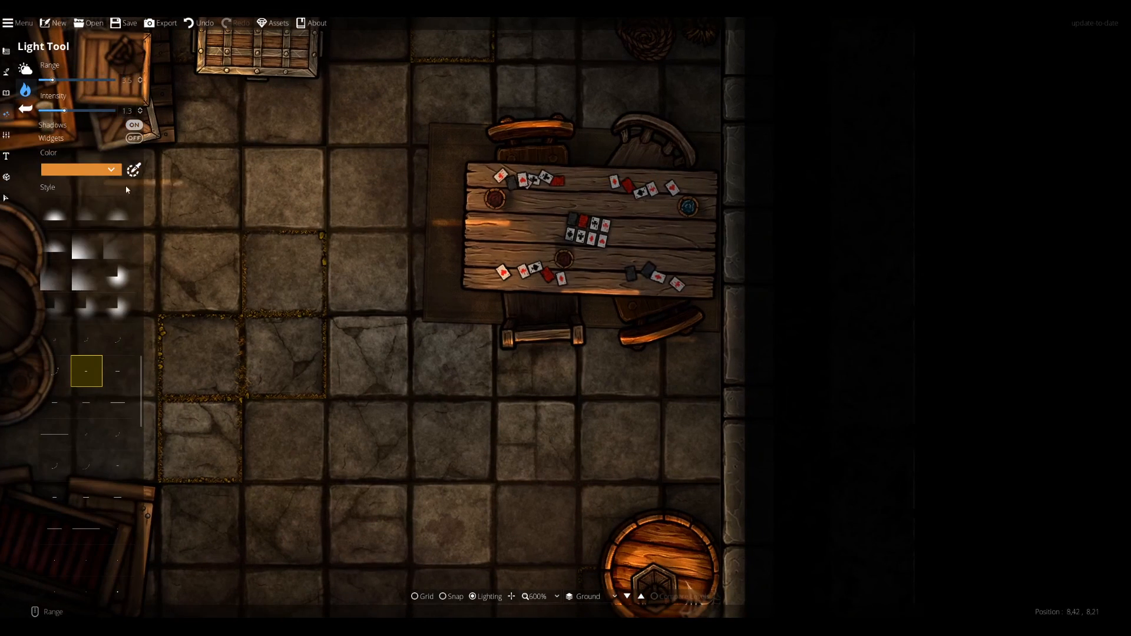
# Fit the straight streak light to the card table's left edge and set its intensity to 0.6.
pyautogui.click(6, 198)
pyautogui.click(472, 224)
pyautogui.scroll(-3, 840, 366)
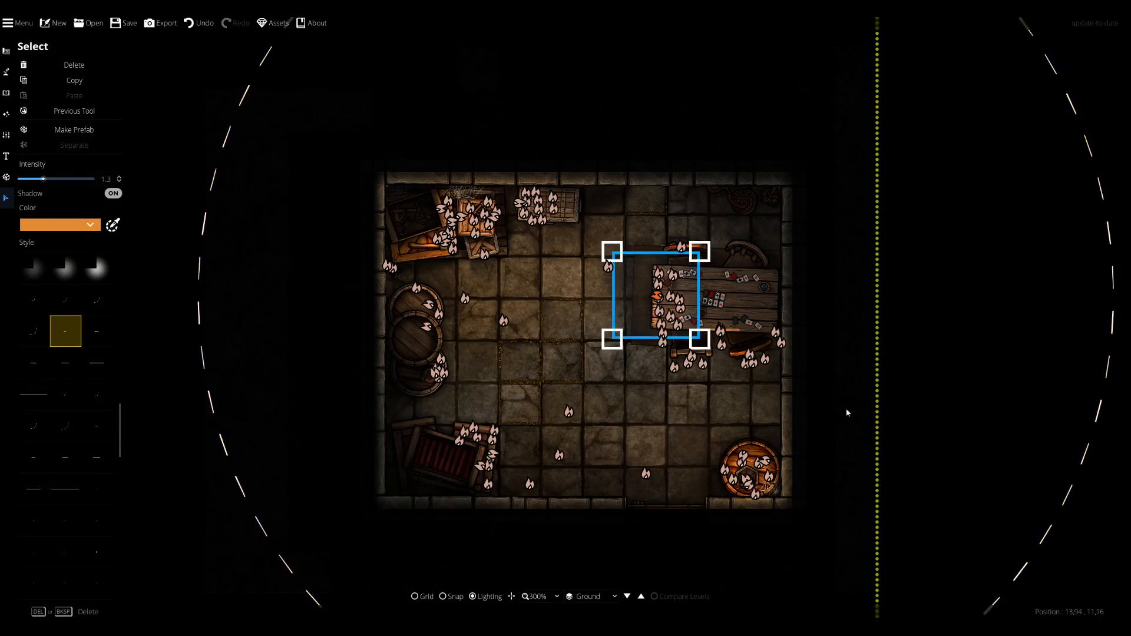
pyautogui.scroll(5, 739, 326)
pyautogui.moveTo(44, 181); pyautogui.dragTo(32, 183)
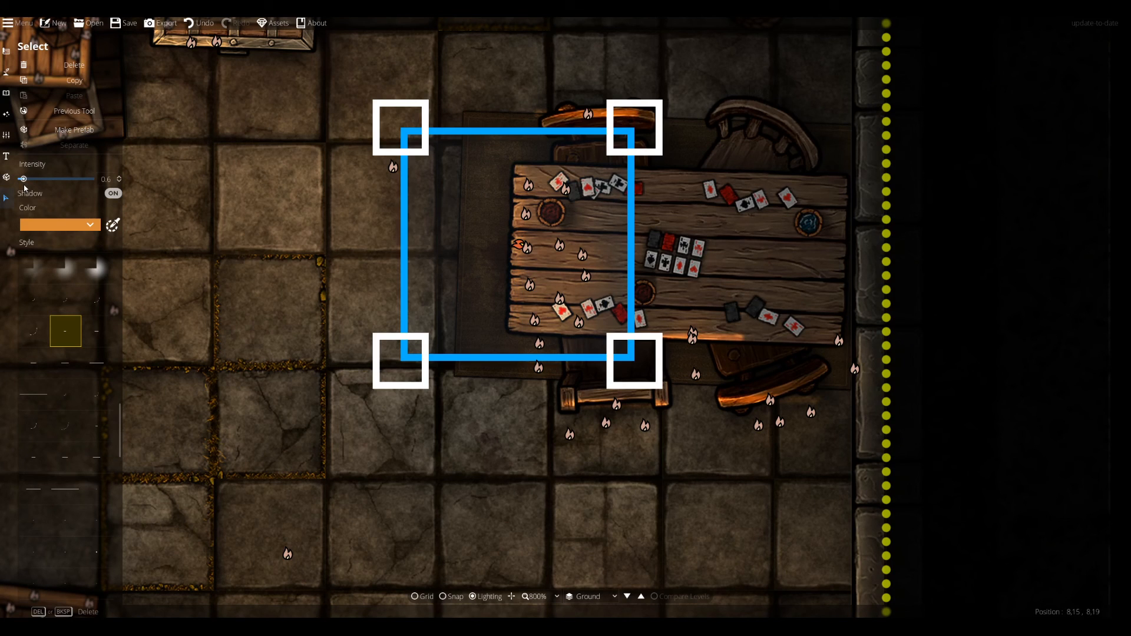
# Align the streak light with the backrest of the chair below the table's left half and set its intensity to 0.8.
pyautogui.click(6, 93)
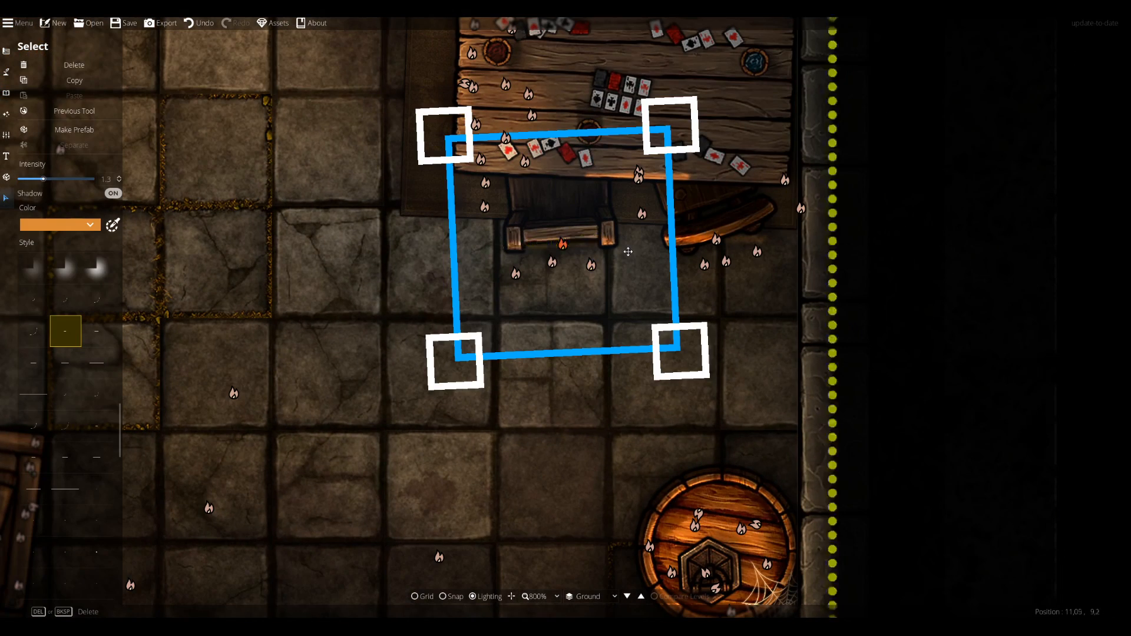
pyautogui.scroll(-4, 857, 222)
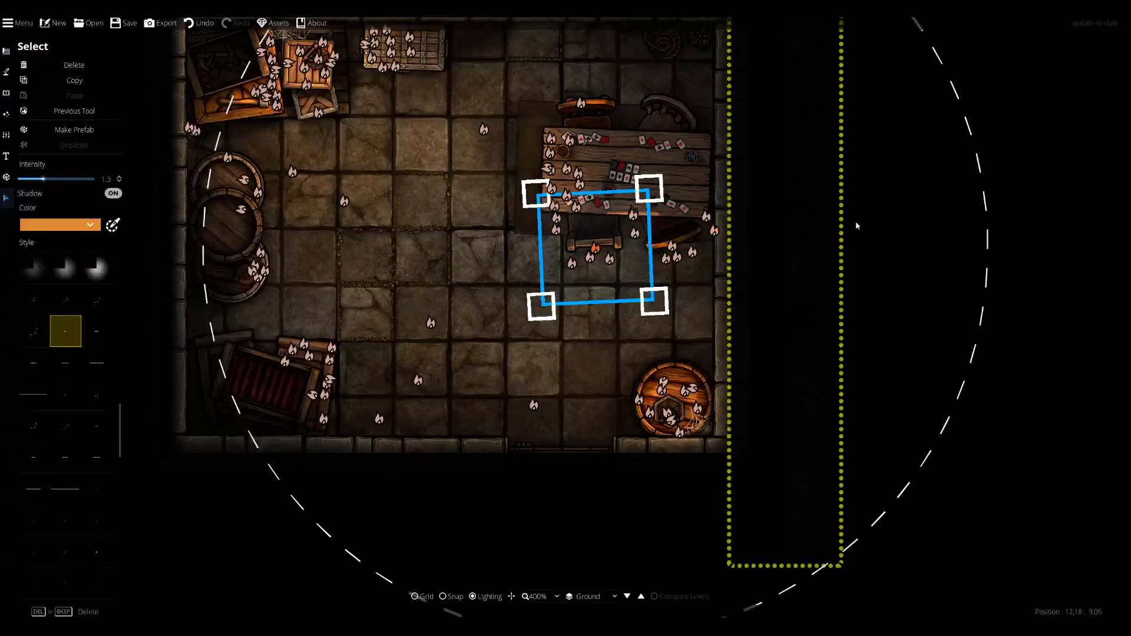
pyautogui.moveTo(983, 215); pyautogui.dragTo(1007, 221)
pyautogui.scroll(4, 719, 254)
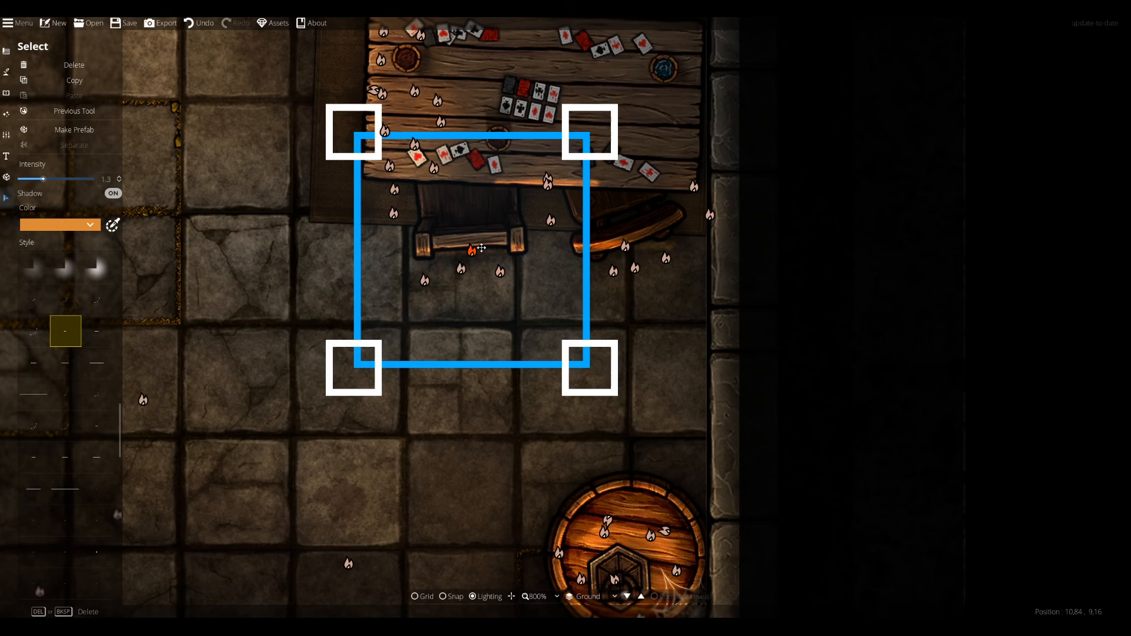
pyautogui.moveTo(348, 258); pyautogui.dragTo(348, 261)
pyautogui.moveTo(425, 244); pyautogui.dragTo(426, 246)
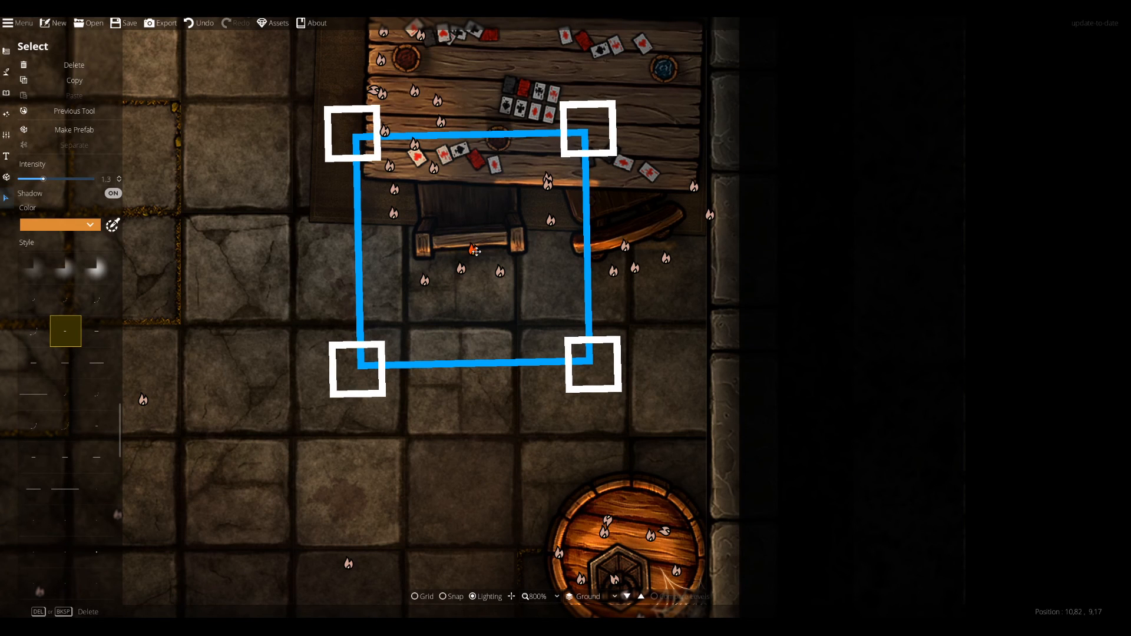
pyautogui.moveTo(43, 179); pyautogui.dragTo(33, 180)
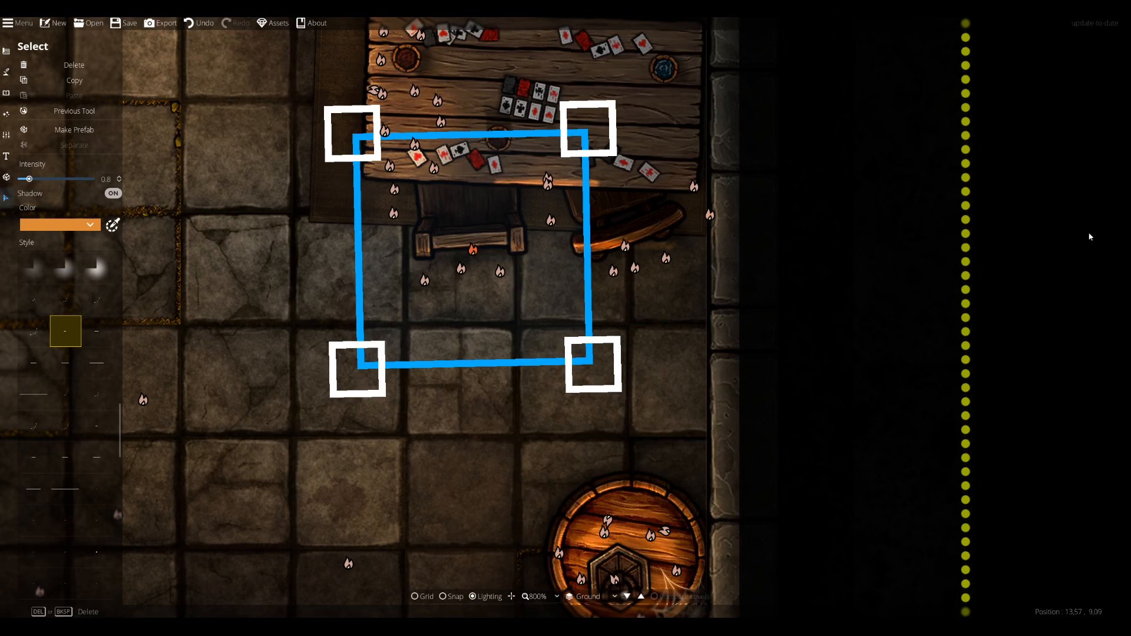
# Rotate the streak light on the curved chair below the table's right half and nudge it along the backrest.
pyautogui.click(899, 250)
pyautogui.click(624, 253)
pyautogui.moveTo(514, 270); pyautogui.dragTo(531, 290)
pyautogui.moveTo(629, 256); pyautogui.dragTo(632, 254)
pyautogui.scroll(-3, 45, 178)
pyautogui.scroll(-2, 46, 180)
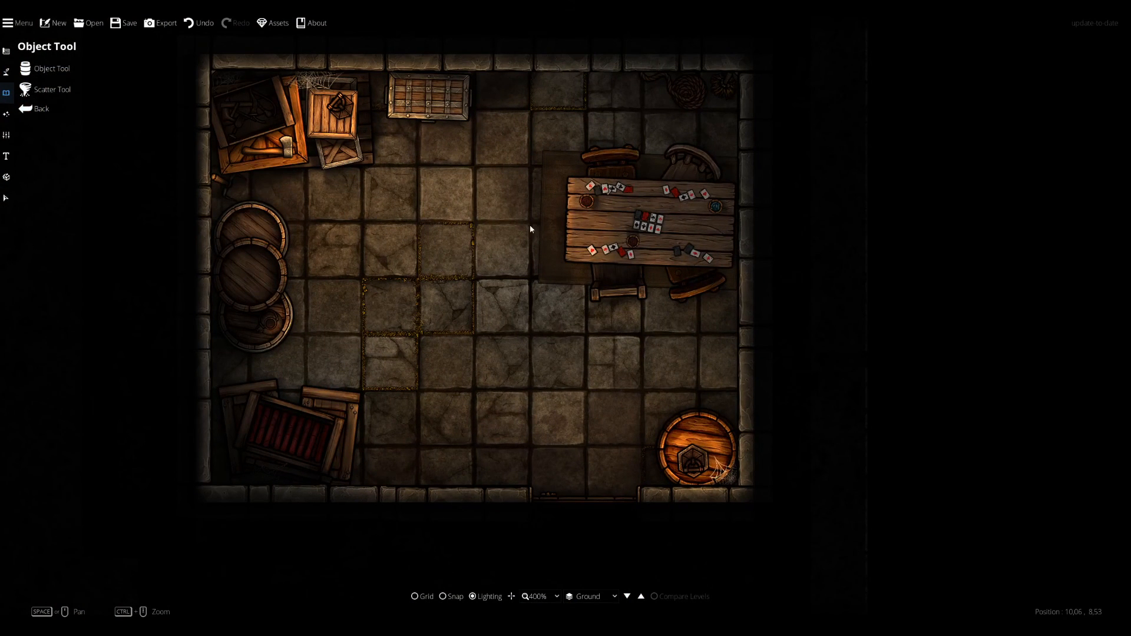
pyautogui.click(6, 73)
pyautogui.click(5, 114)
pyautogui.click(6, 135)
pyautogui.click(6, 91)
pyautogui.click(6, 71)
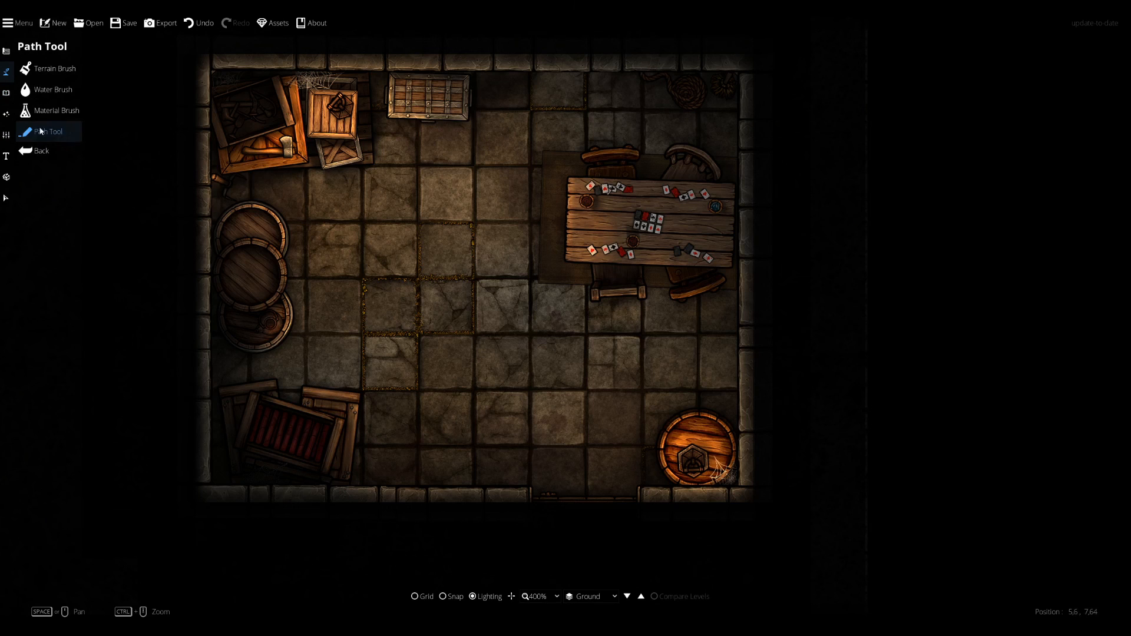
pyautogui.click(47, 131)
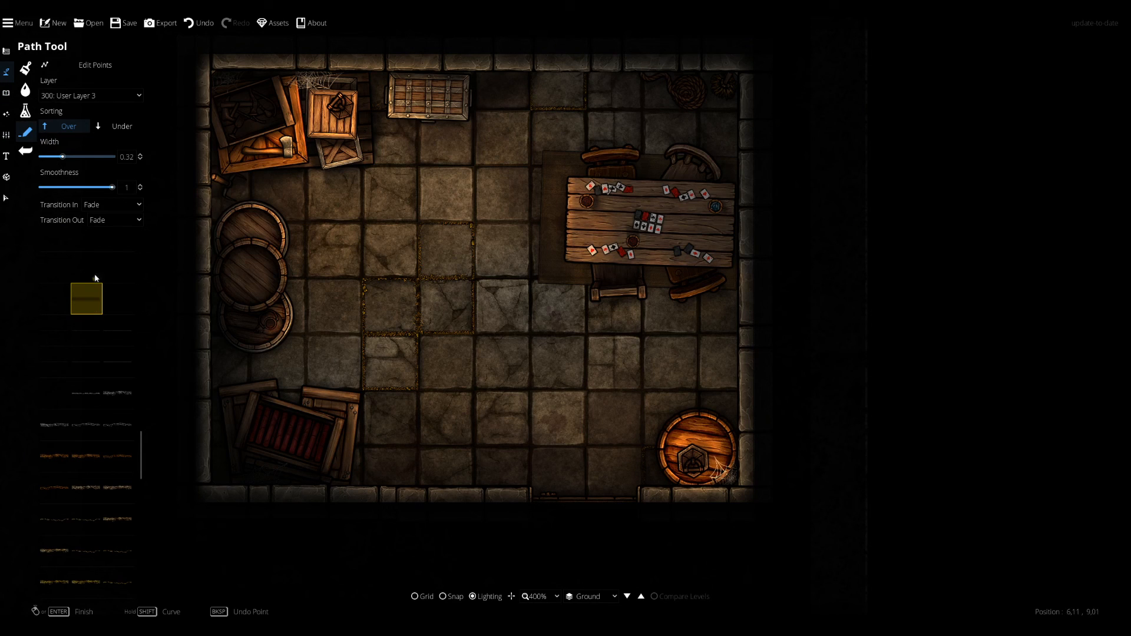
pyautogui.hotkey('ctrl', 'z')
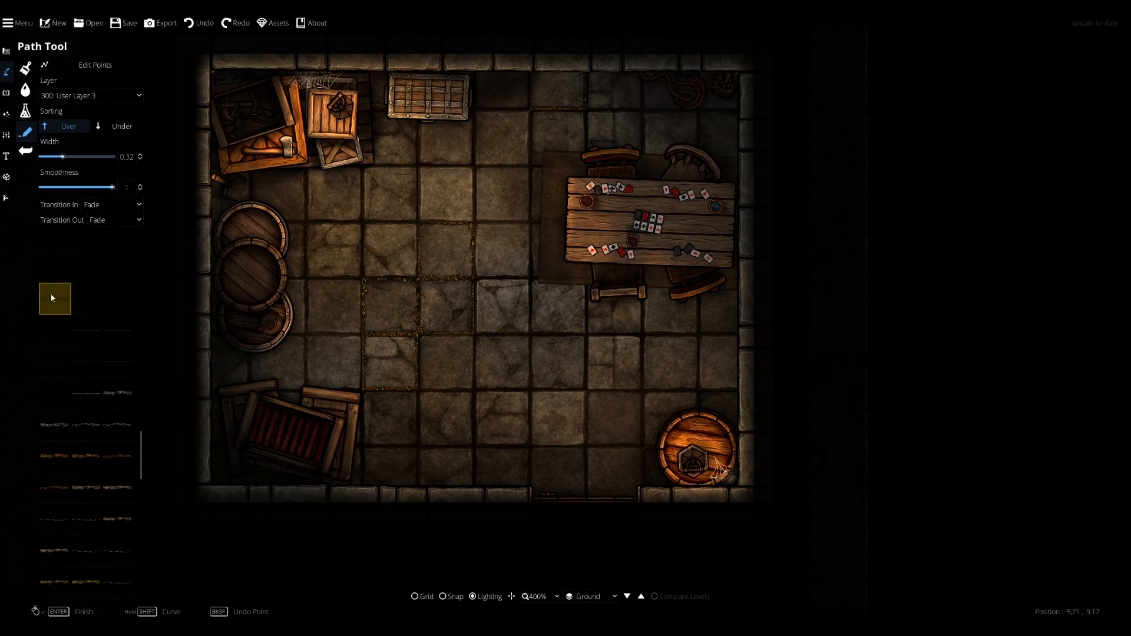
pyautogui.hotkey('ctrl', 'z')
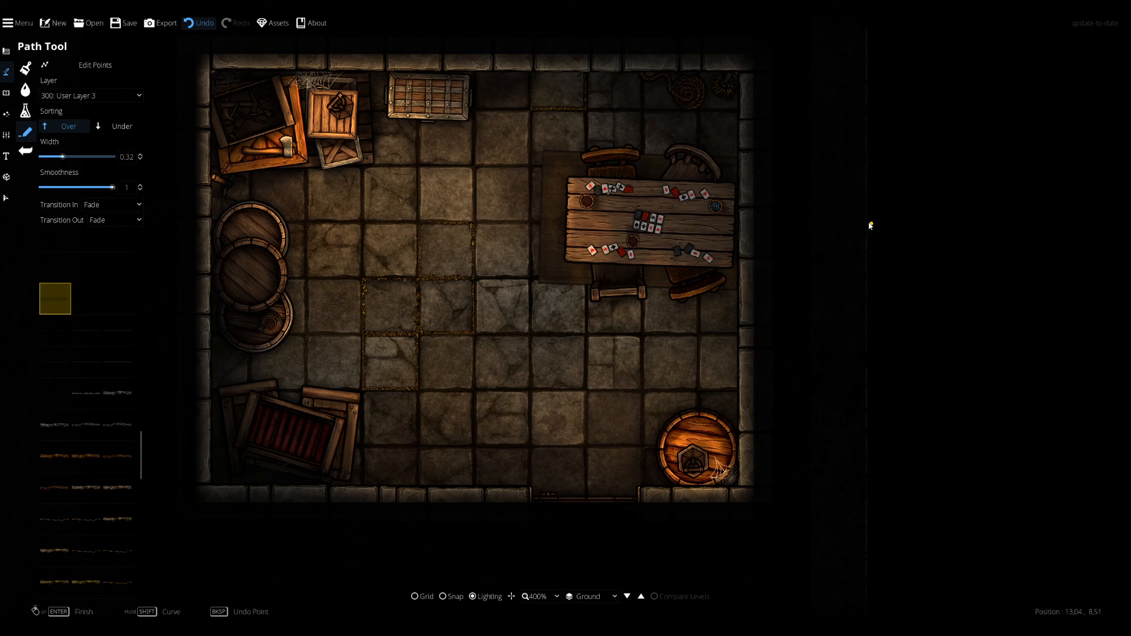
# Try a soft round style for the Light Tool.
pyautogui.click(6, 114)
pyautogui.scroll(5, 86, 245)
pyautogui.click(117, 246)
pyautogui.scroll(1, 552, 139)
pyautogui.click(50, 437)
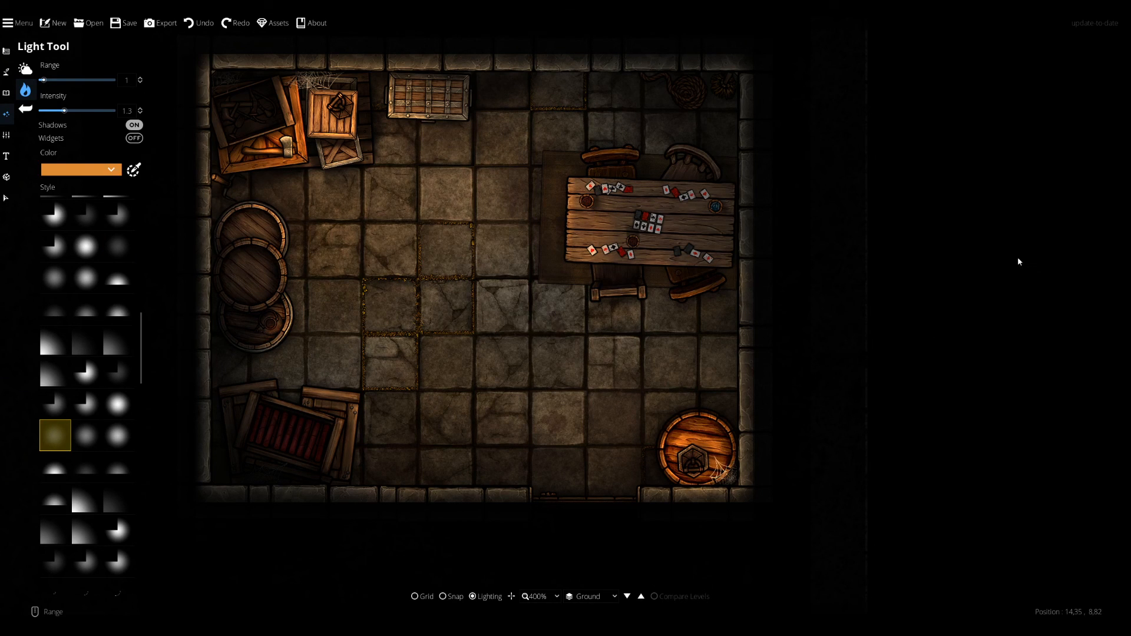
pyautogui.moveTo(958, 224); pyautogui.dragTo(961, 256)
pyautogui.moveTo(882, 233); pyautogui.dragTo(931, 206)
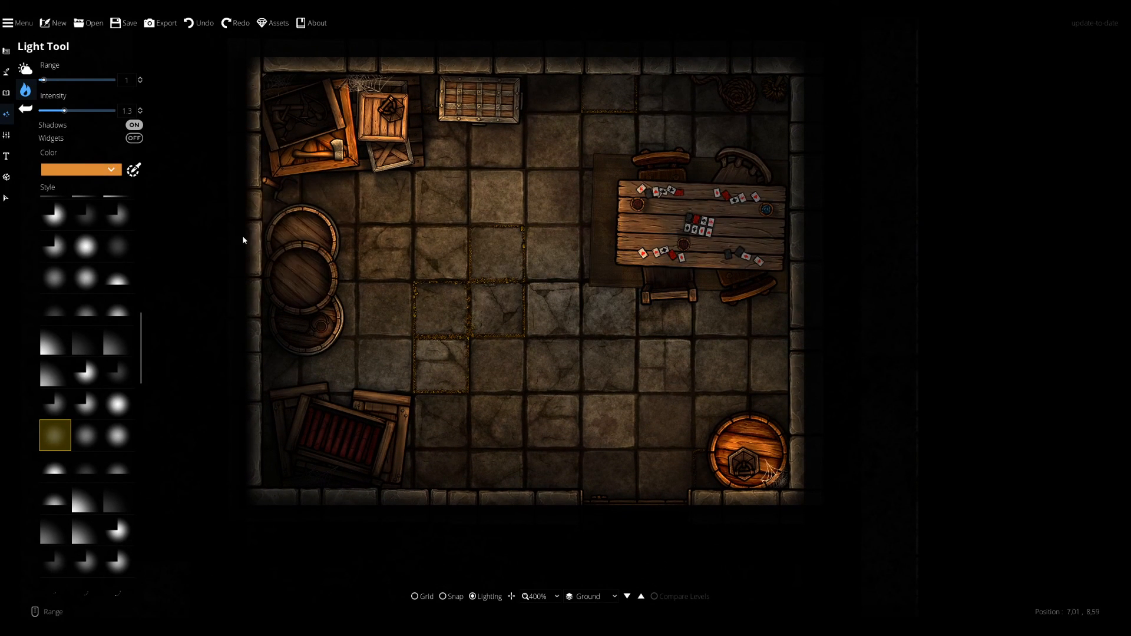
# Set the intensity of the curved streak light on the uppermost barrel to 1.
pyautogui.click(6, 198)
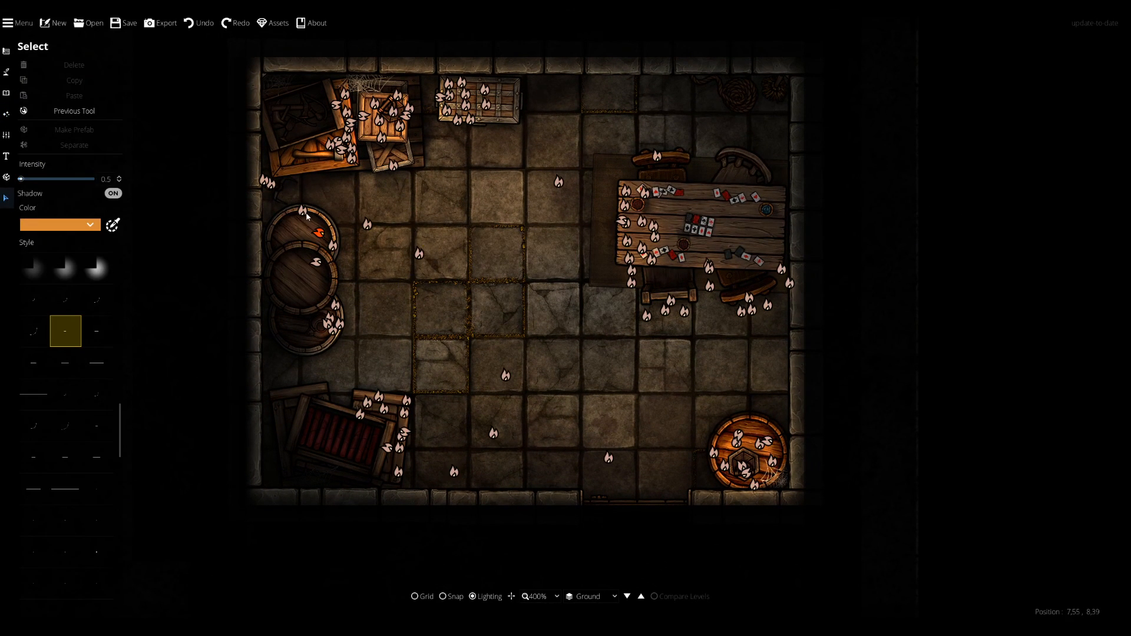
pyautogui.click(318, 231)
pyautogui.moveTo(20, 179); pyautogui.dragTo(67, 180)
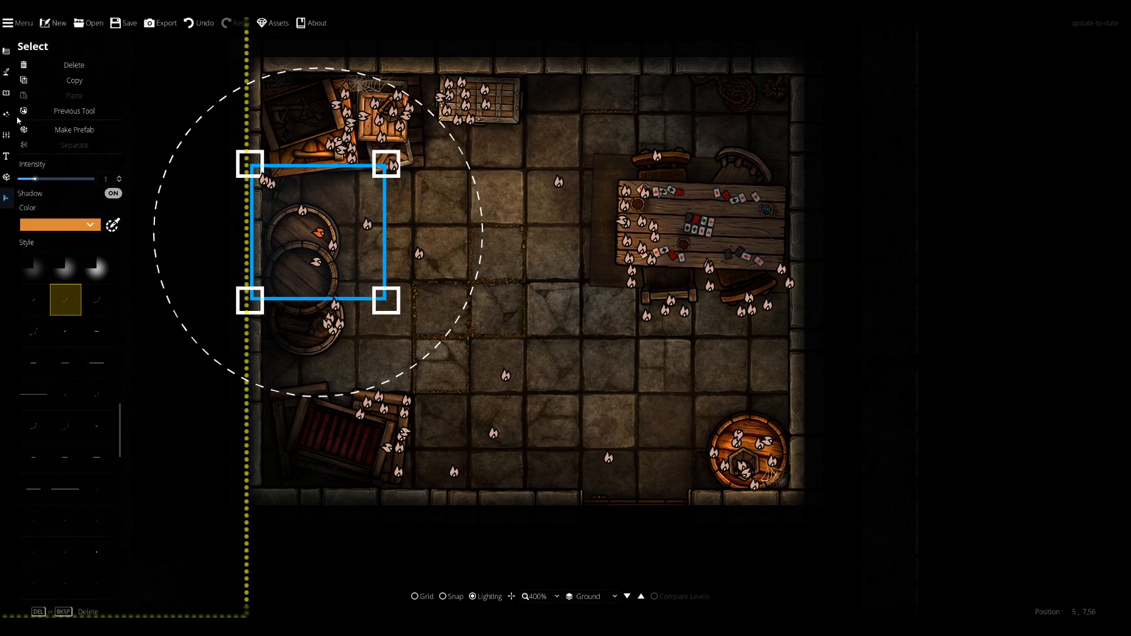
pyautogui.click(3, 99)
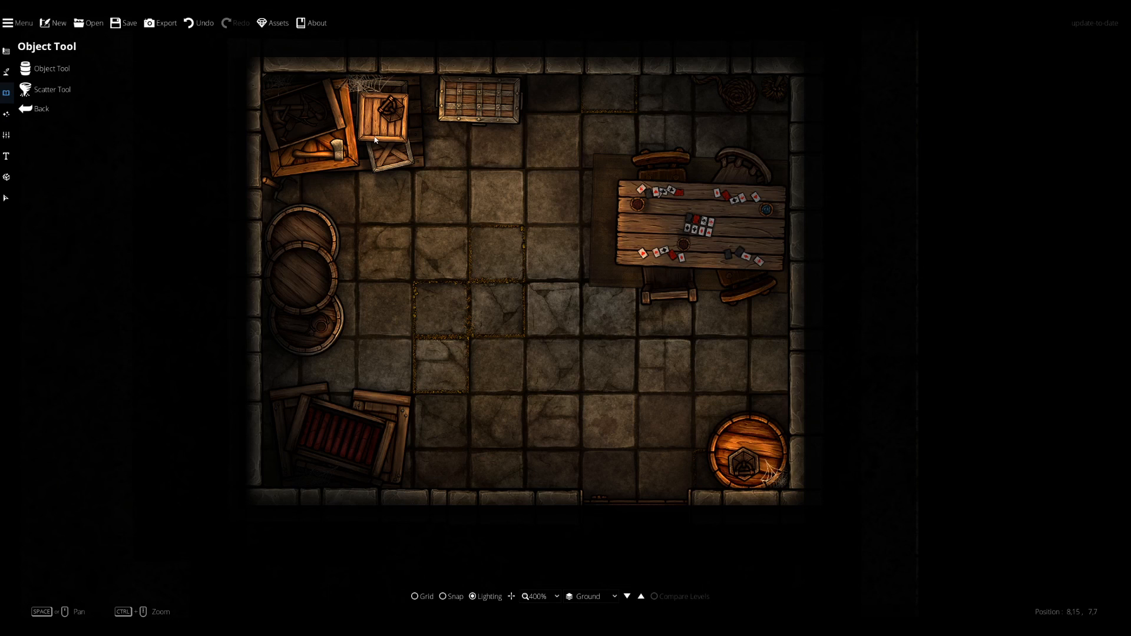
# Review the lighting of the whole room from the crates and barrels to the card table.
pyautogui.moveTo(416, 153); pyautogui.dragTo(438, 181)
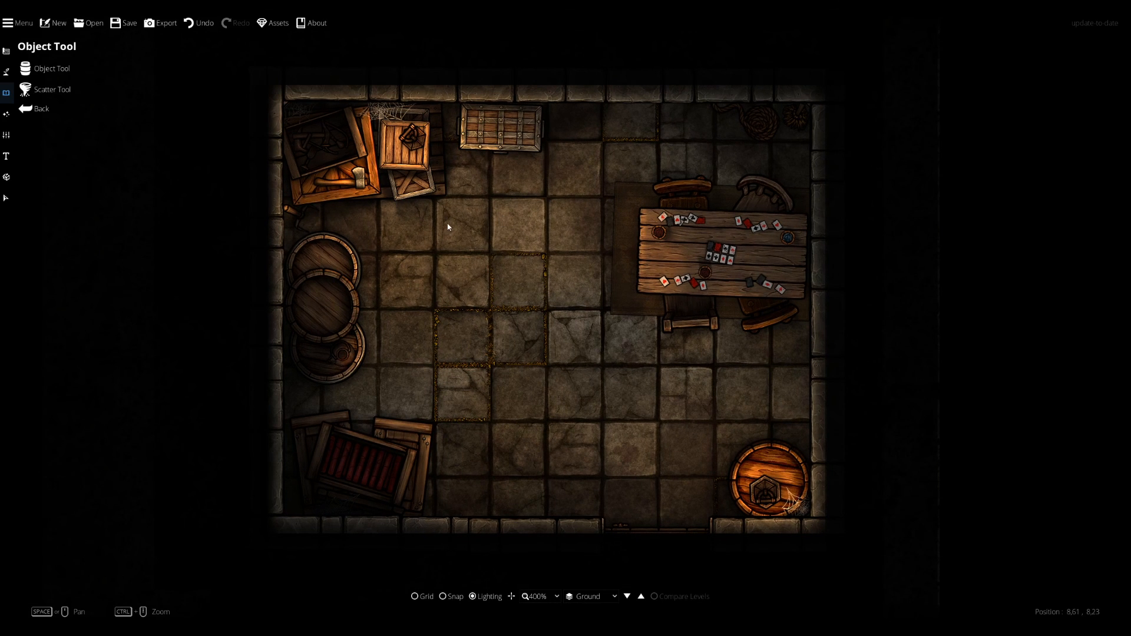
pyautogui.moveTo(571, 283); pyautogui.dragTo(543, 202)
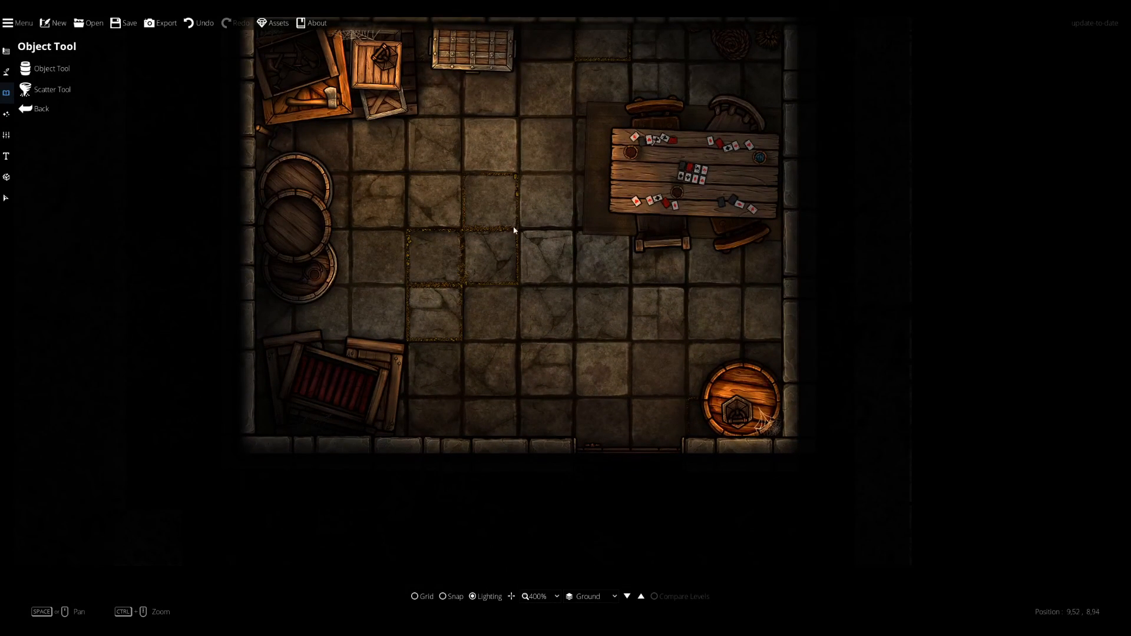
pyautogui.moveTo(449, 221); pyautogui.dragTo(429, 278)
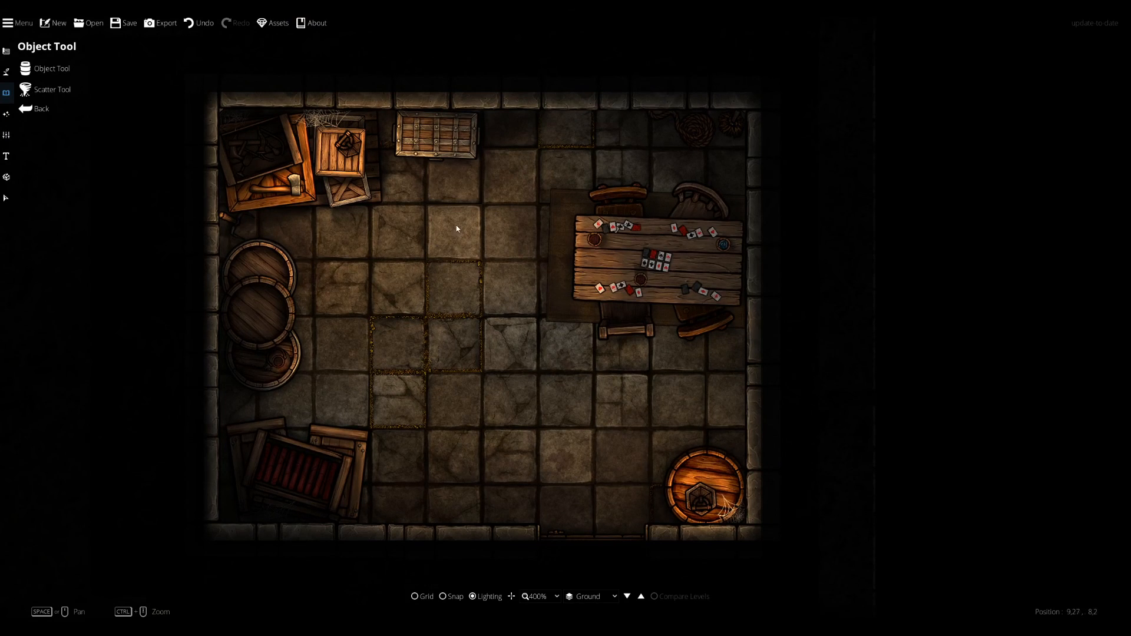
pyautogui.scroll(1, 457, 226)
pyautogui.scroll(-1, 450, 183)
pyautogui.moveTo(471, 220); pyautogui.dragTo(520, 228)
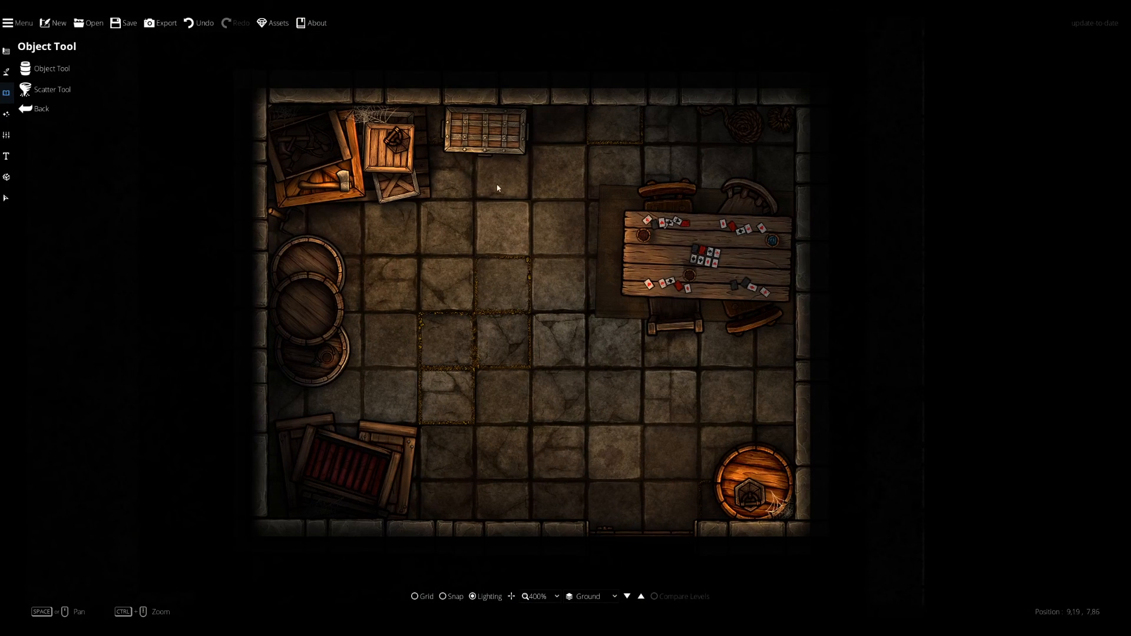
pyautogui.scroll(2, 574, 249)
pyautogui.scroll(-2, 522, 201)
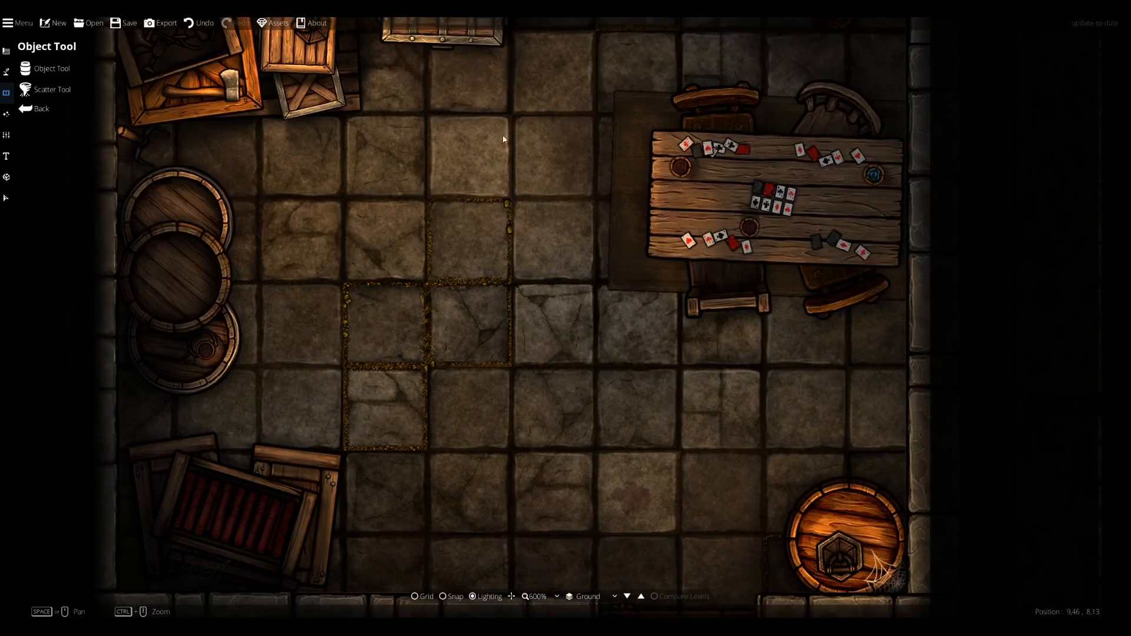
pyautogui.moveTo(617, 214); pyautogui.dragTo(620, 268)
pyautogui.scroll(-2, 682, 161)
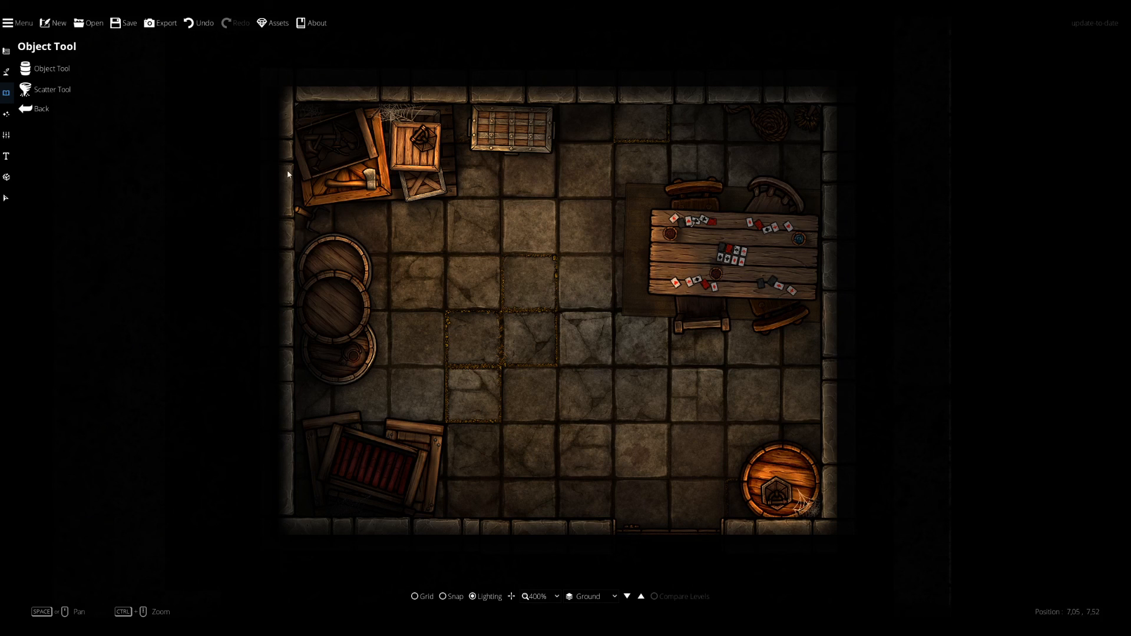
# Inspect the streak lights on the small crate beside the open crate and the light on the nearby floor.
pyautogui.click(5, 200)
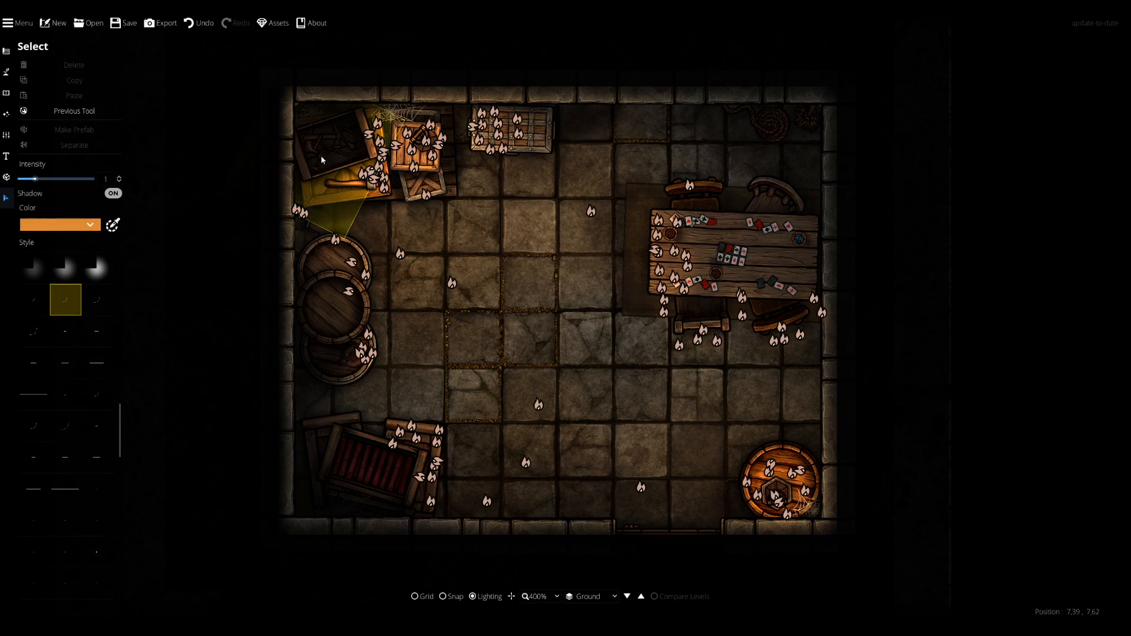
pyautogui.scroll(2, 389, 140)
pyautogui.click(405, 150)
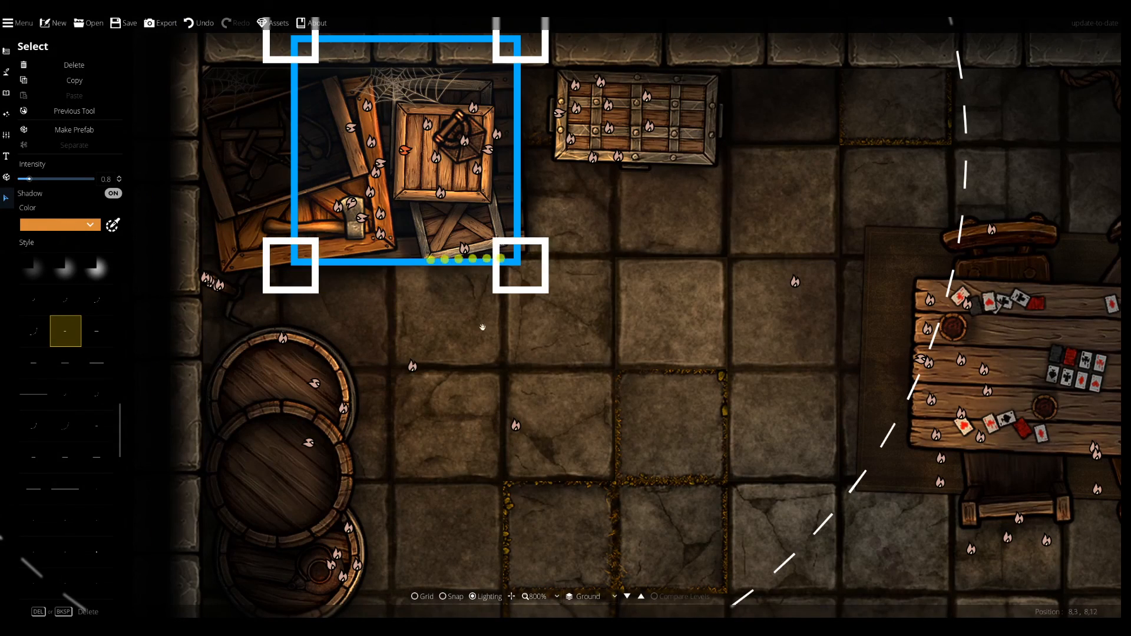
pyautogui.click(483, 325)
pyautogui.click(441, 193)
pyautogui.click(516, 272)
pyautogui.click(487, 150)
pyautogui.click(517, 273)
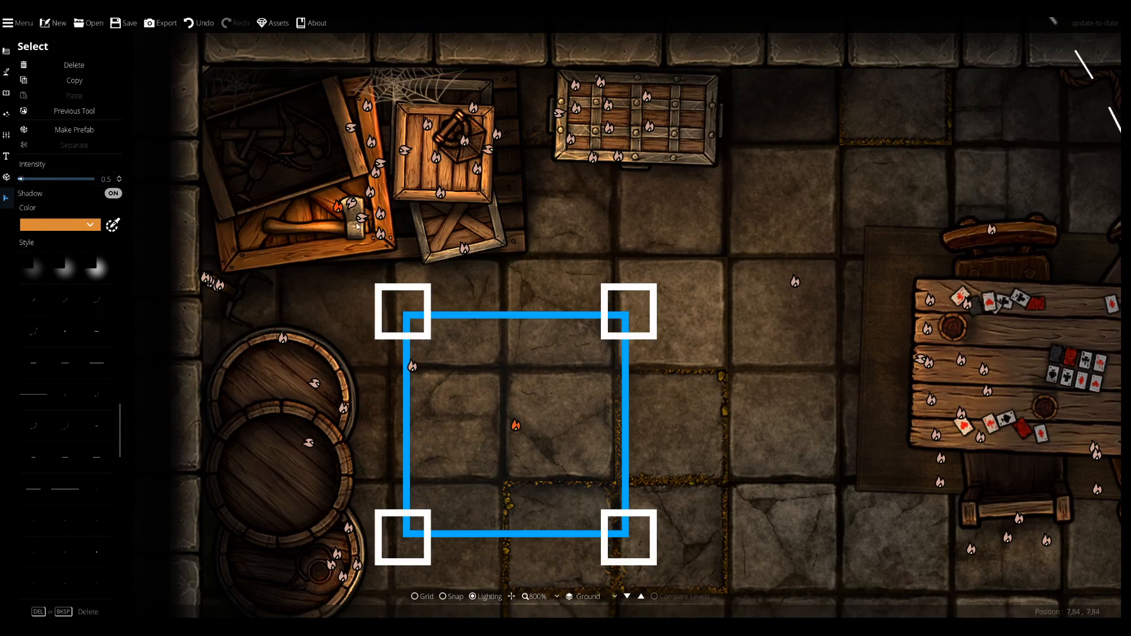
# Inspect the streak lights around the hammer and the open crate, with and without the light markers shown.
pyautogui.click(351, 203)
pyautogui.click(366, 219)
pyautogui.click(362, 218)
pyautogui.click(794, 281)
pyautogui.click(337, 206)
pyautogui.click(6, 93)
pyautogui.click(6, 198)
pyautogui.click(351, 127)
pyautogui.click(727, 303)
pyautogui.click(338, 206)
pyautogui.click(6, 93)
pyautogui.scroll(-2, 436, 218)
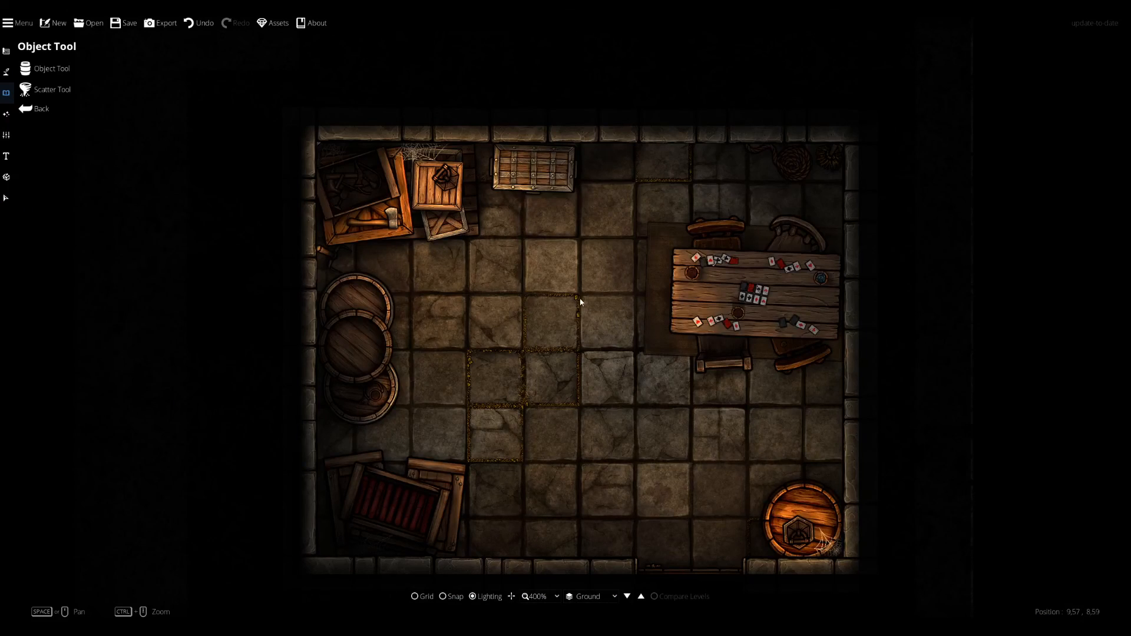
# Examine the finished highlights on the furniture across the whole room.
pyautogui.moveTo(637, 342); pyautogui.dragTo(564, 282)
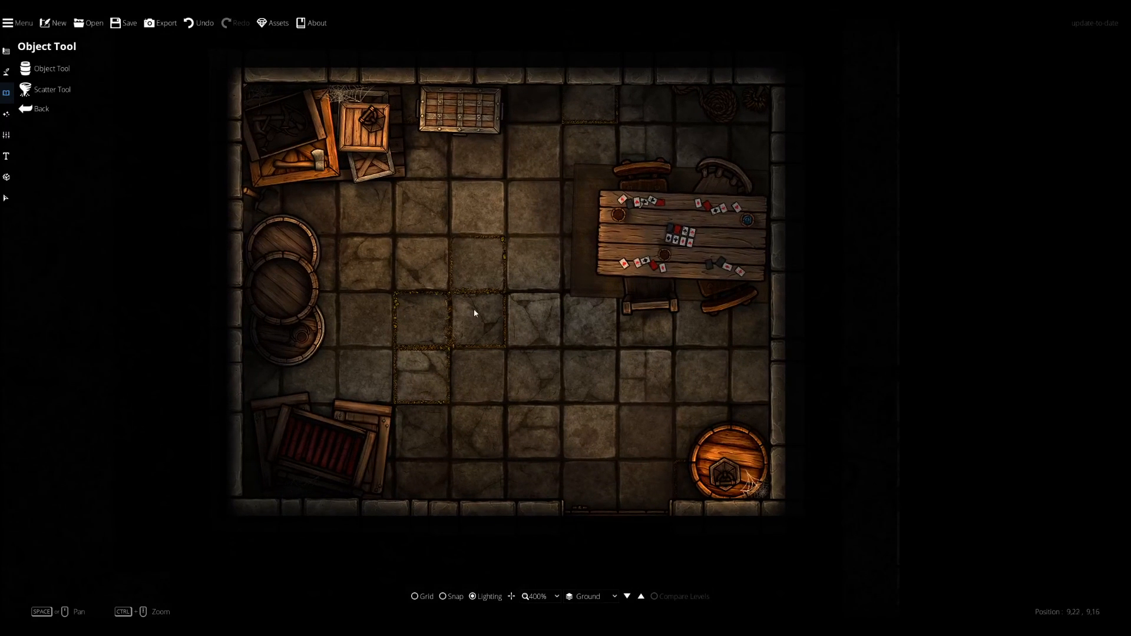
pyautogui.moveTo(474, 309); pyautogui.dragTo(485, 294)
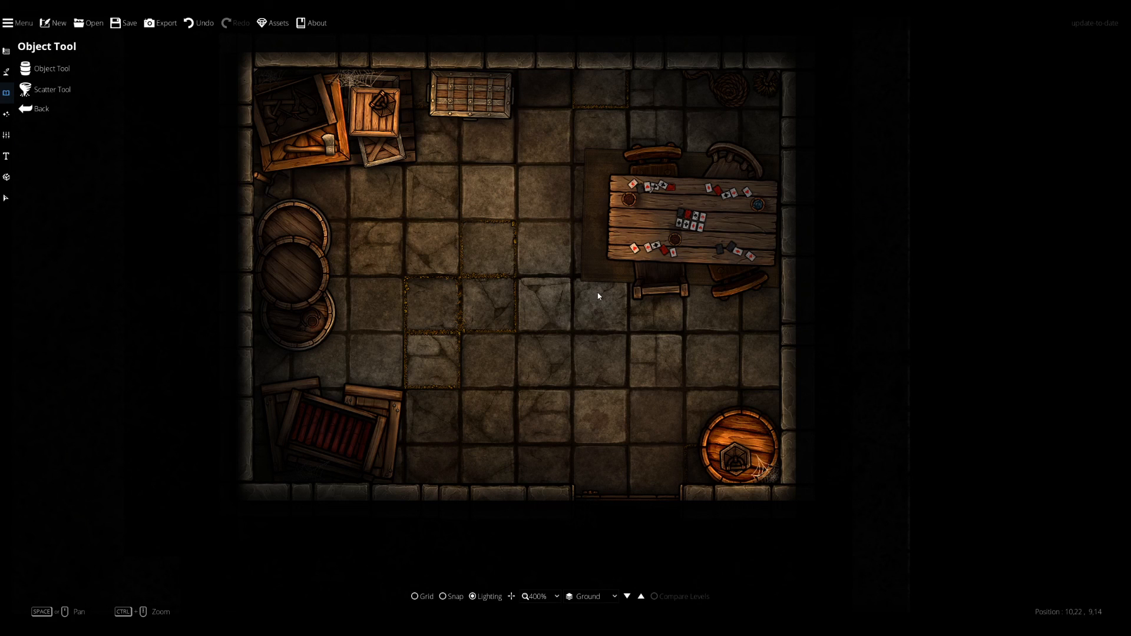
pyautogui.scroll(3, 477, 259)
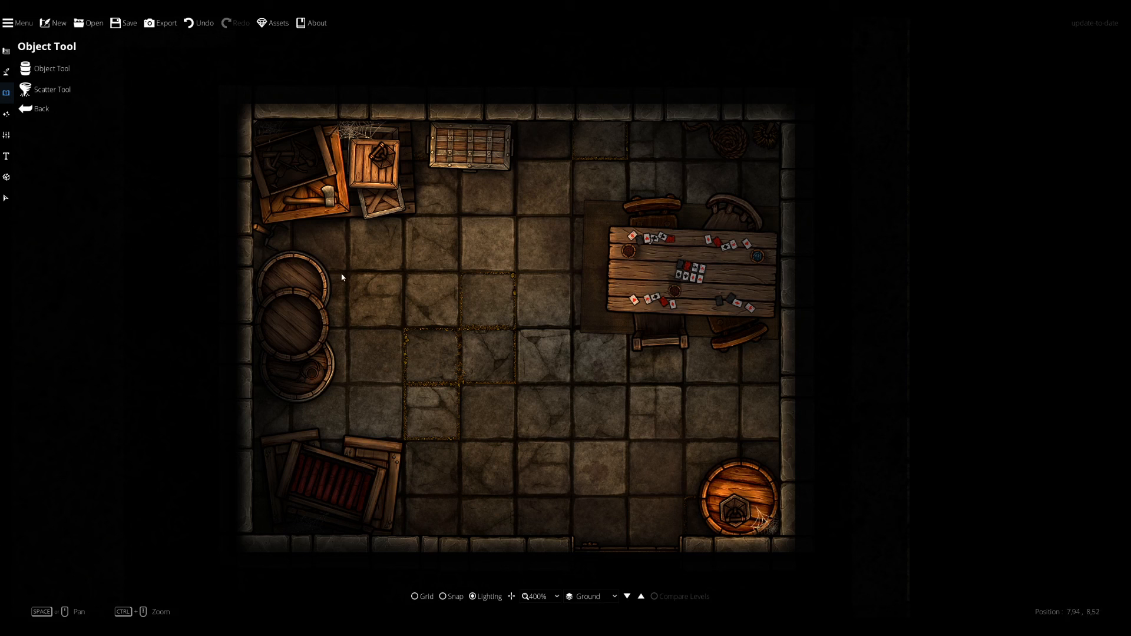
pyautogui.moveTo(376, 374); pyautogui.dragTo(420, 340)
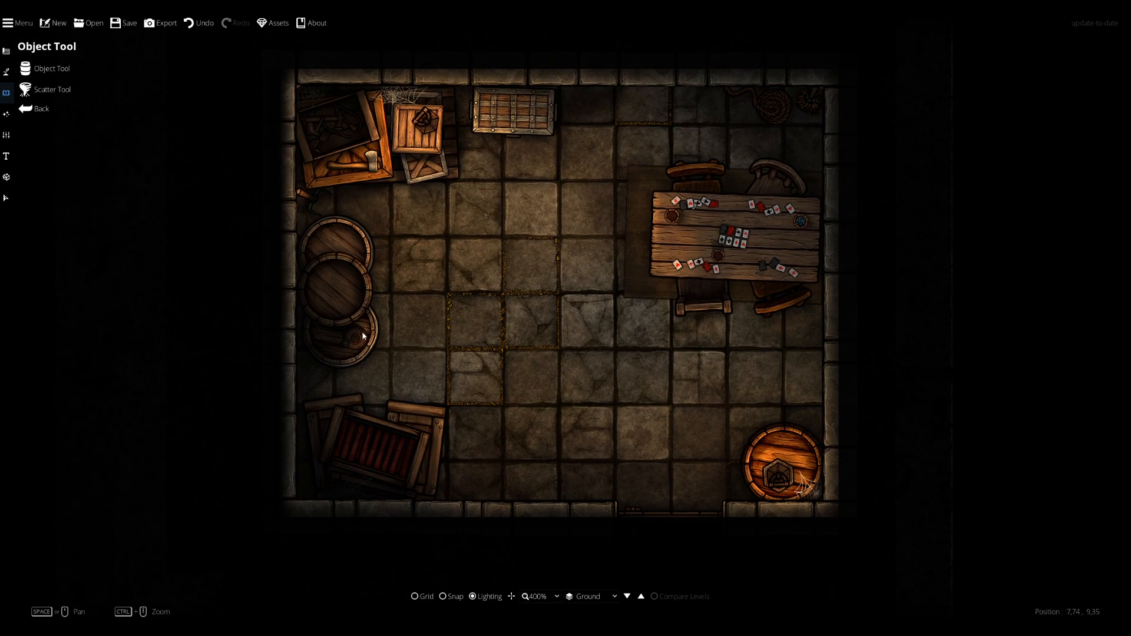
pyautogui.scroll(1, 424, 348)
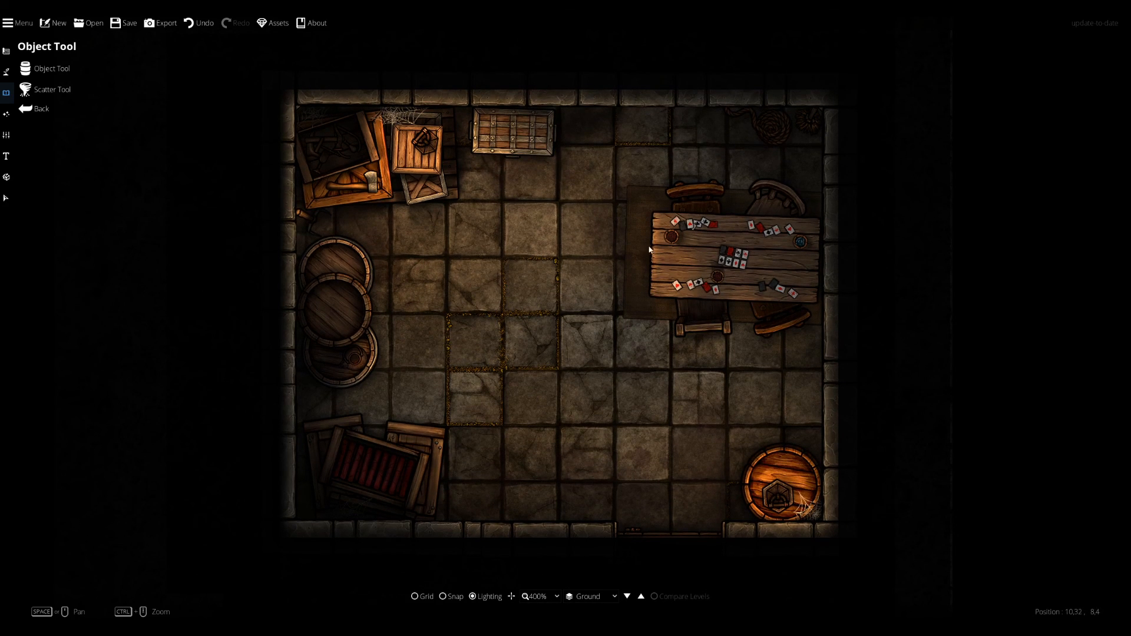
pyautogui.moveTo(585, 349); pyautogui.dragTo(565, 341)
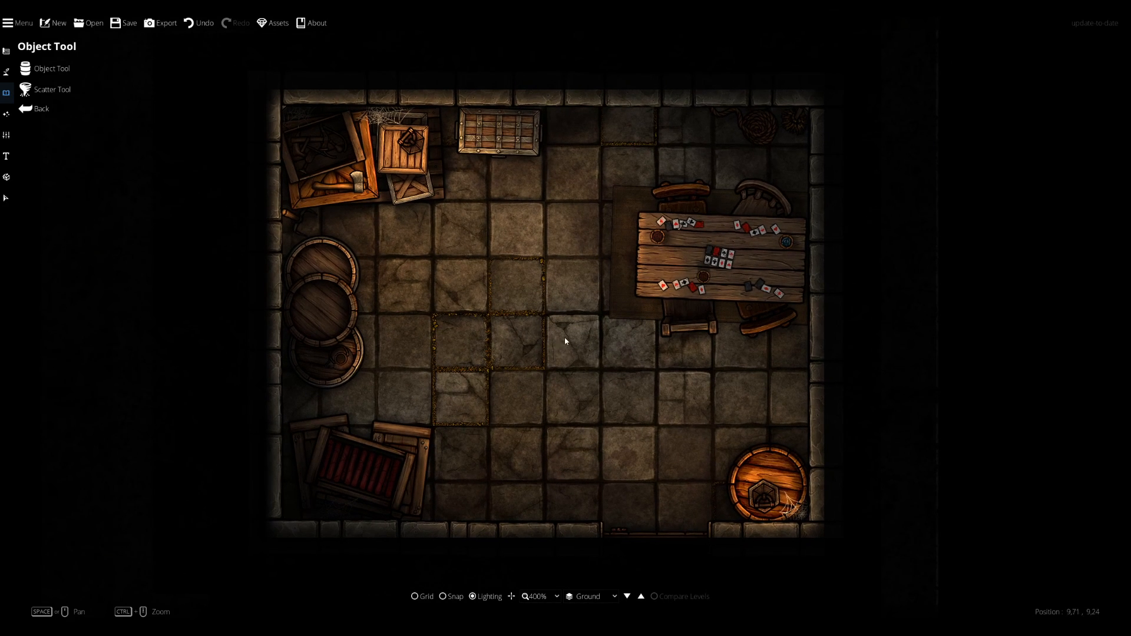
pyautogui.moveTo(489, 269); pyautogui.dragTo(485, 343)
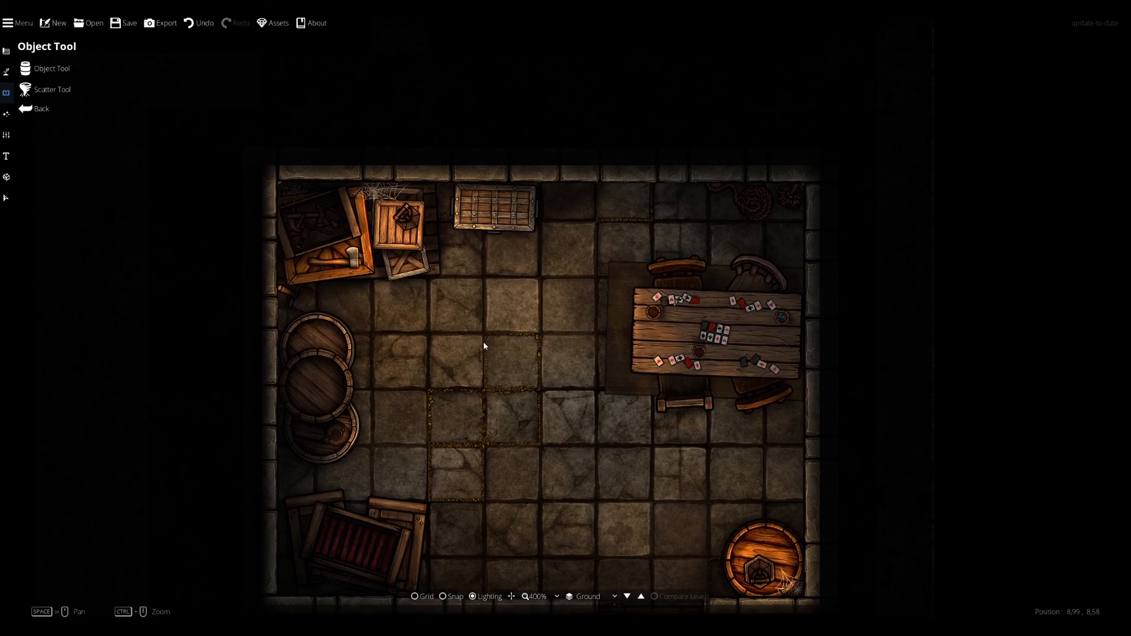
pyautogui.moveTo(508, 406); pyautogui.dragTo(512, 348)
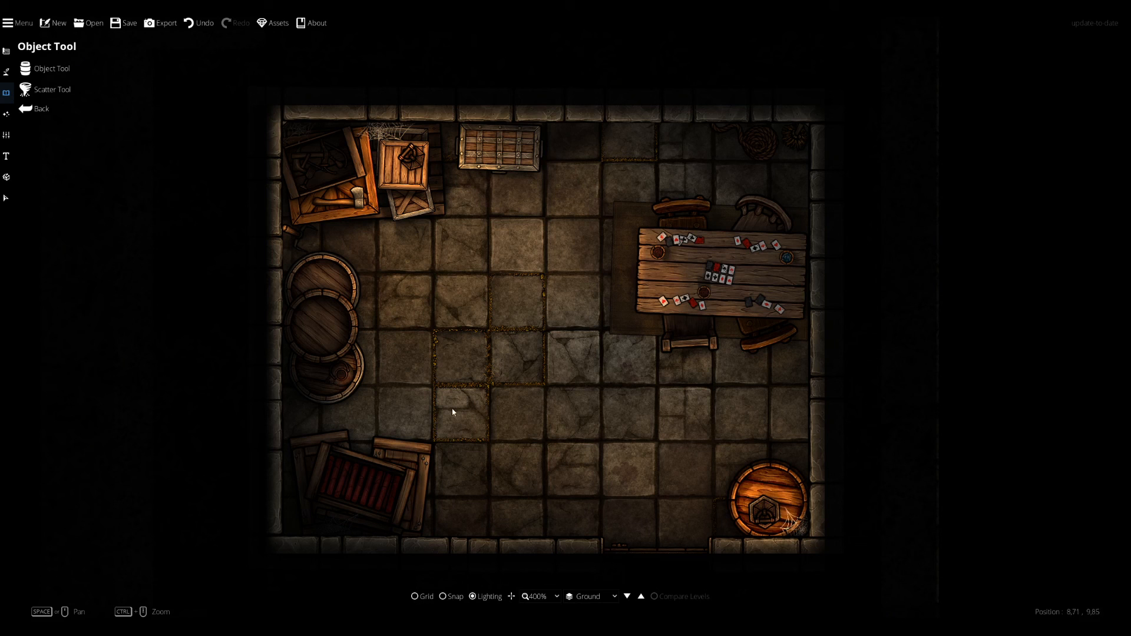
pyautogui.moveTo(524, 292)
pyautogui.mouseDown()
pyautogui.moveTo(510, 282)
pyautogui.moveTo(518, 288)
pyautogui.mouseUp()
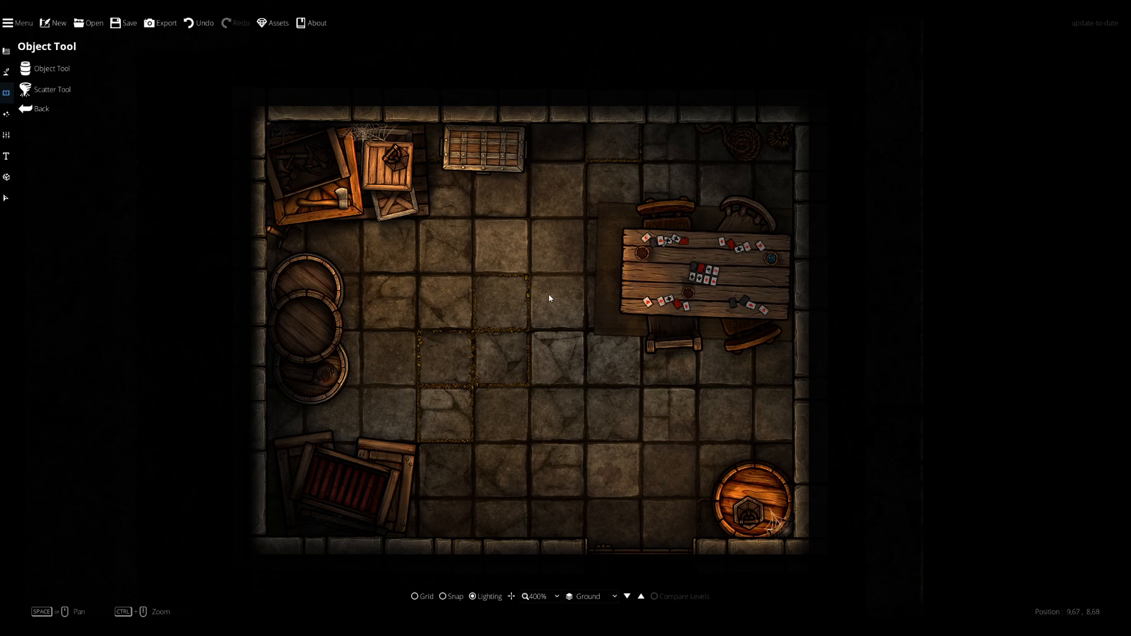
pyautogui.moveTo(564, 267)
pyautogui.mouseDown()
pyautogui.moveTo(557, 276)
pyautogui.moveTo(556, 265)
pyautogui.mouseUp()
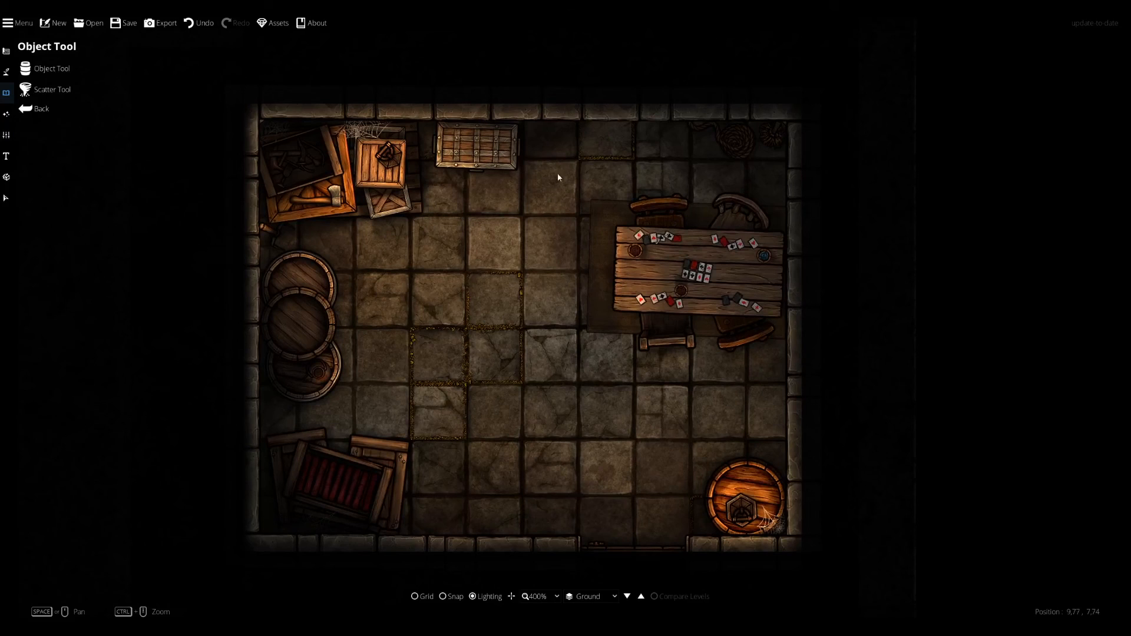
# Save the map.
pyautogui.moveTo(611, 383); pyautogui.dragTo(618, 264)
pyautogui.moveTo(365, 219); pyautogui.dragTo(378, 318)
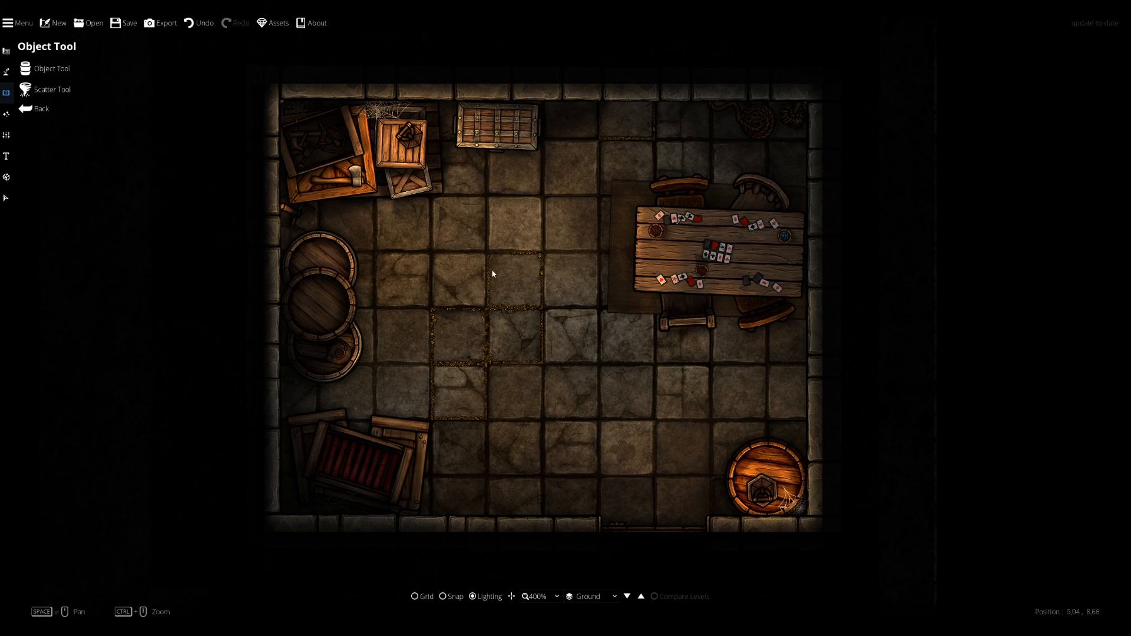
pyautogui.hotkey('ctrl', 's')
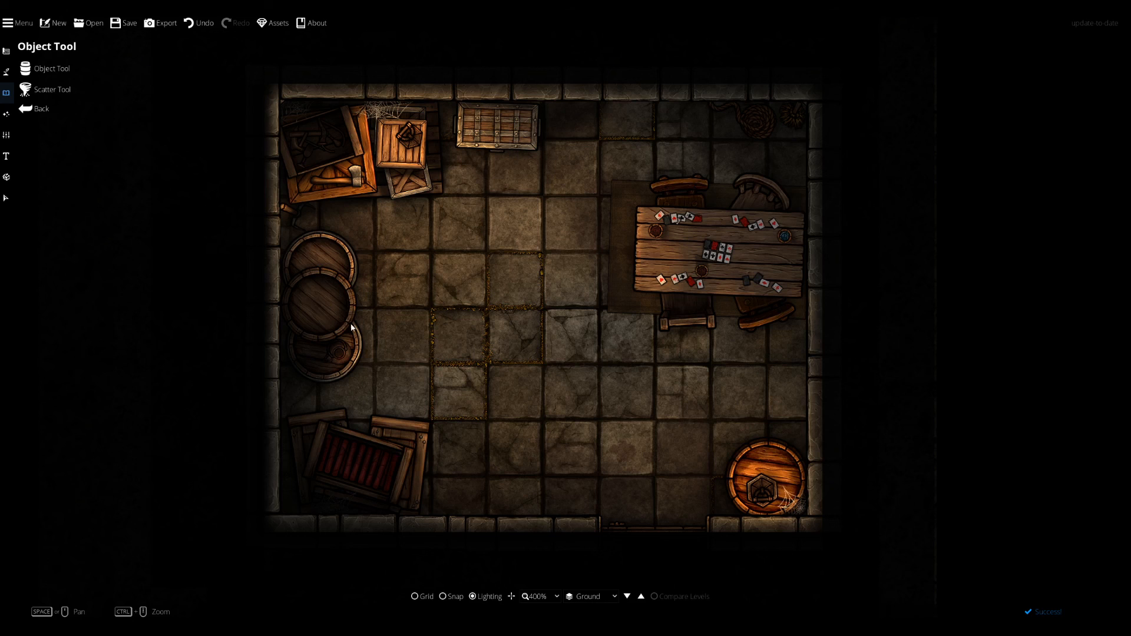